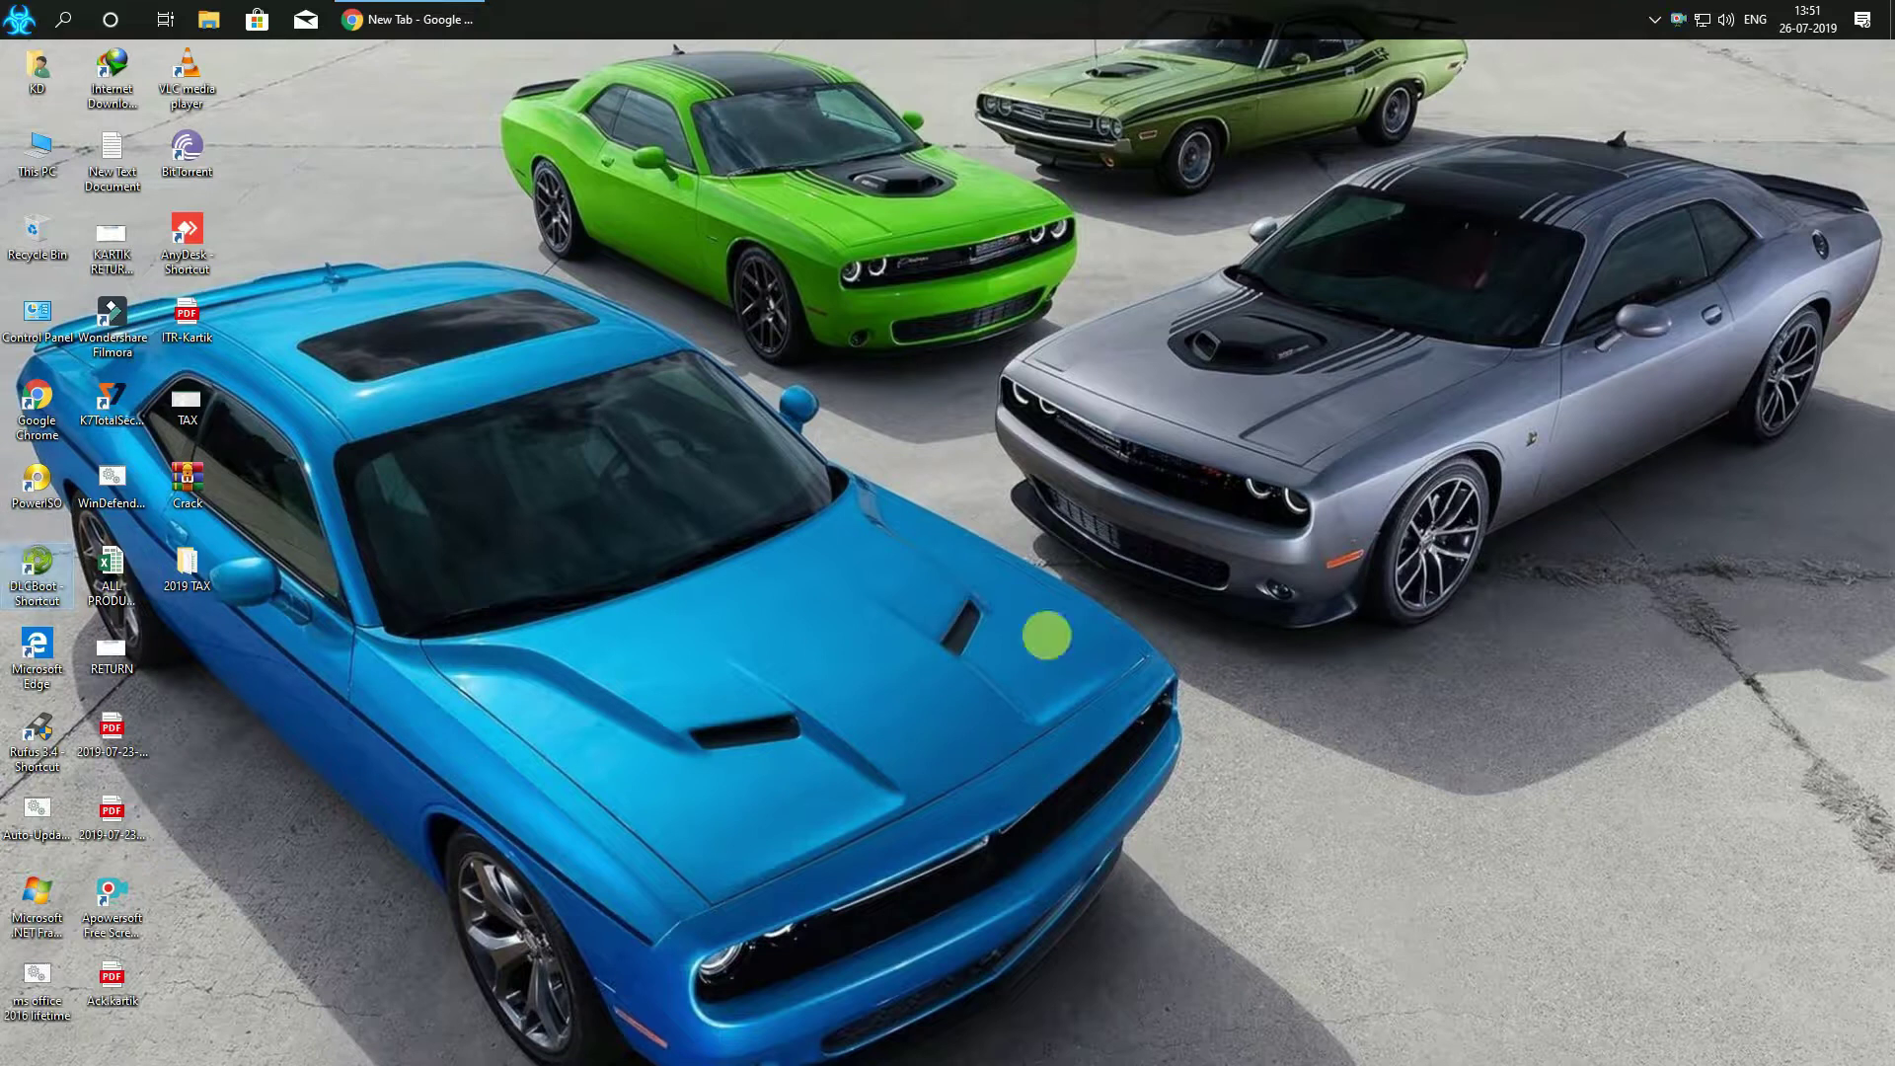
Clear all notifications from the notification centre
{"action": "left_click", "coordinate": [1007, 632]}
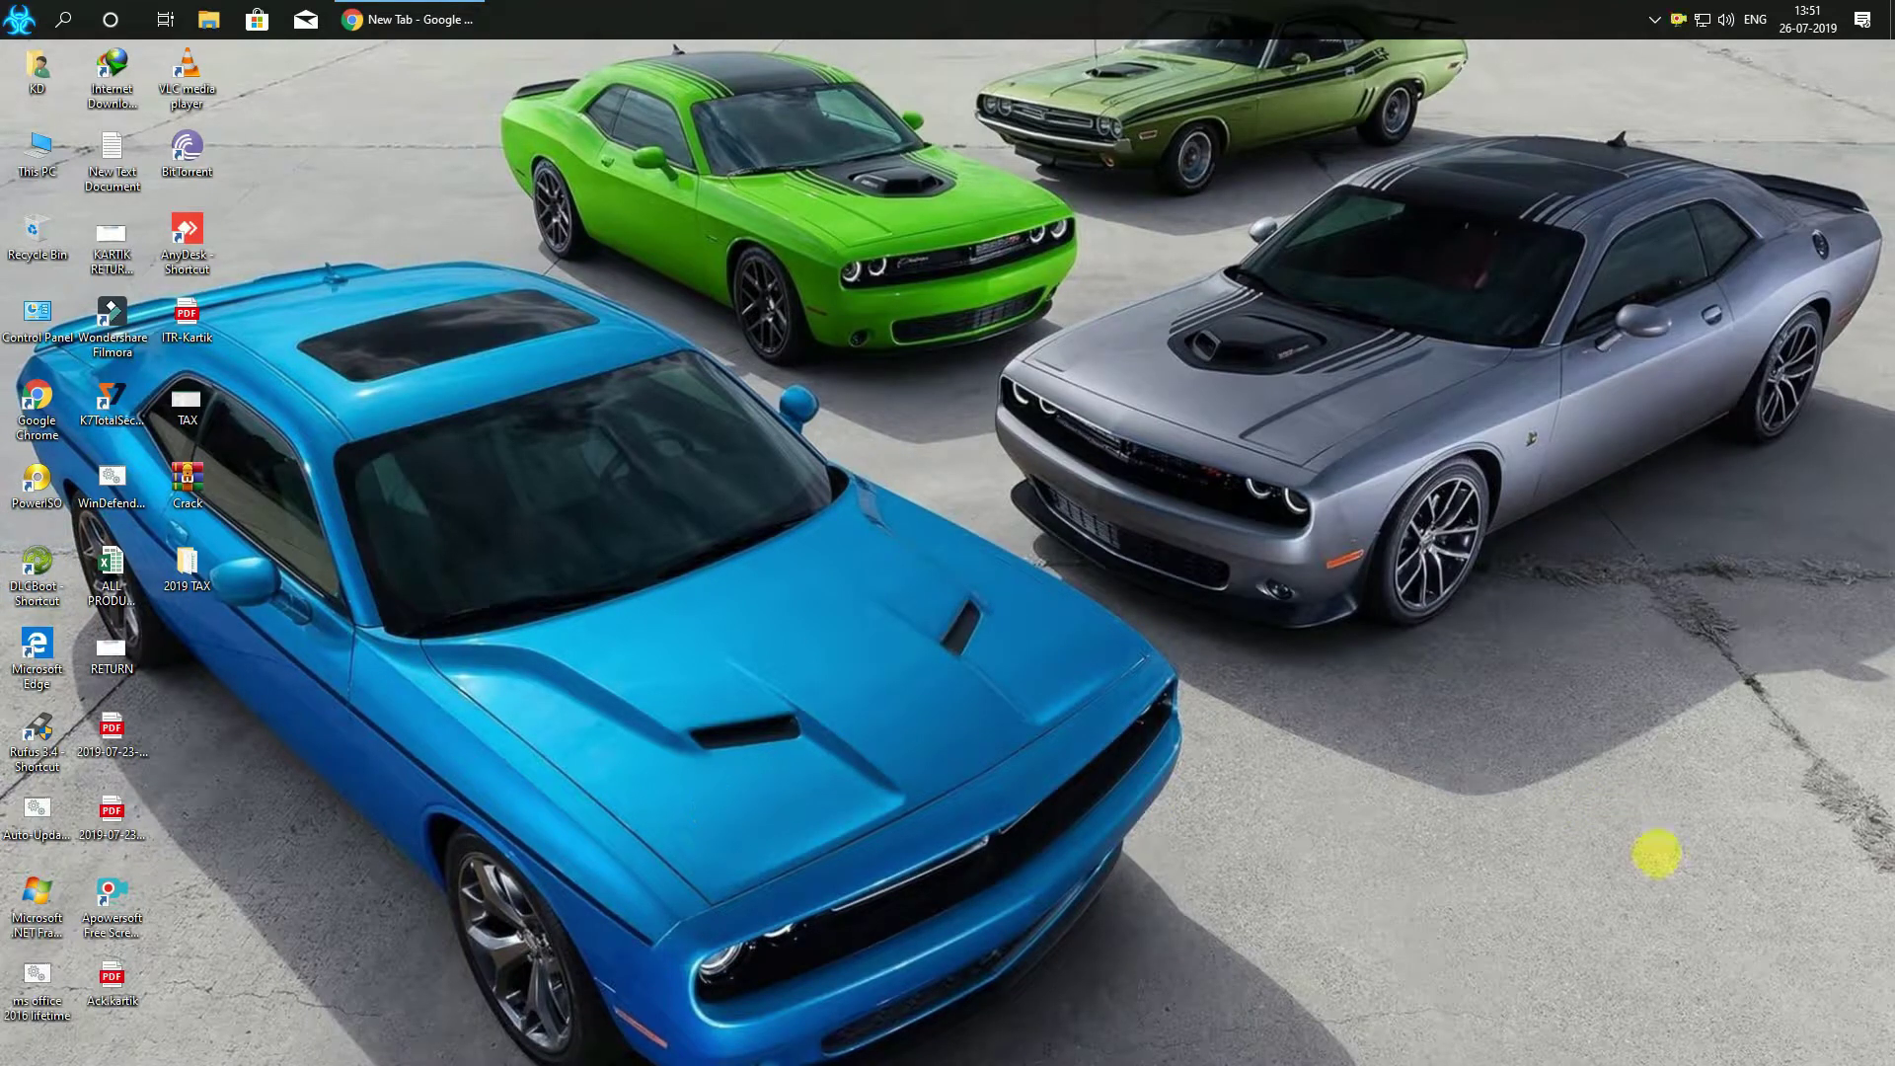
{"action": "right_click", "coordinate": [1656, 853]}
{"action": "left_click", "coordinate": [1662, 581]}
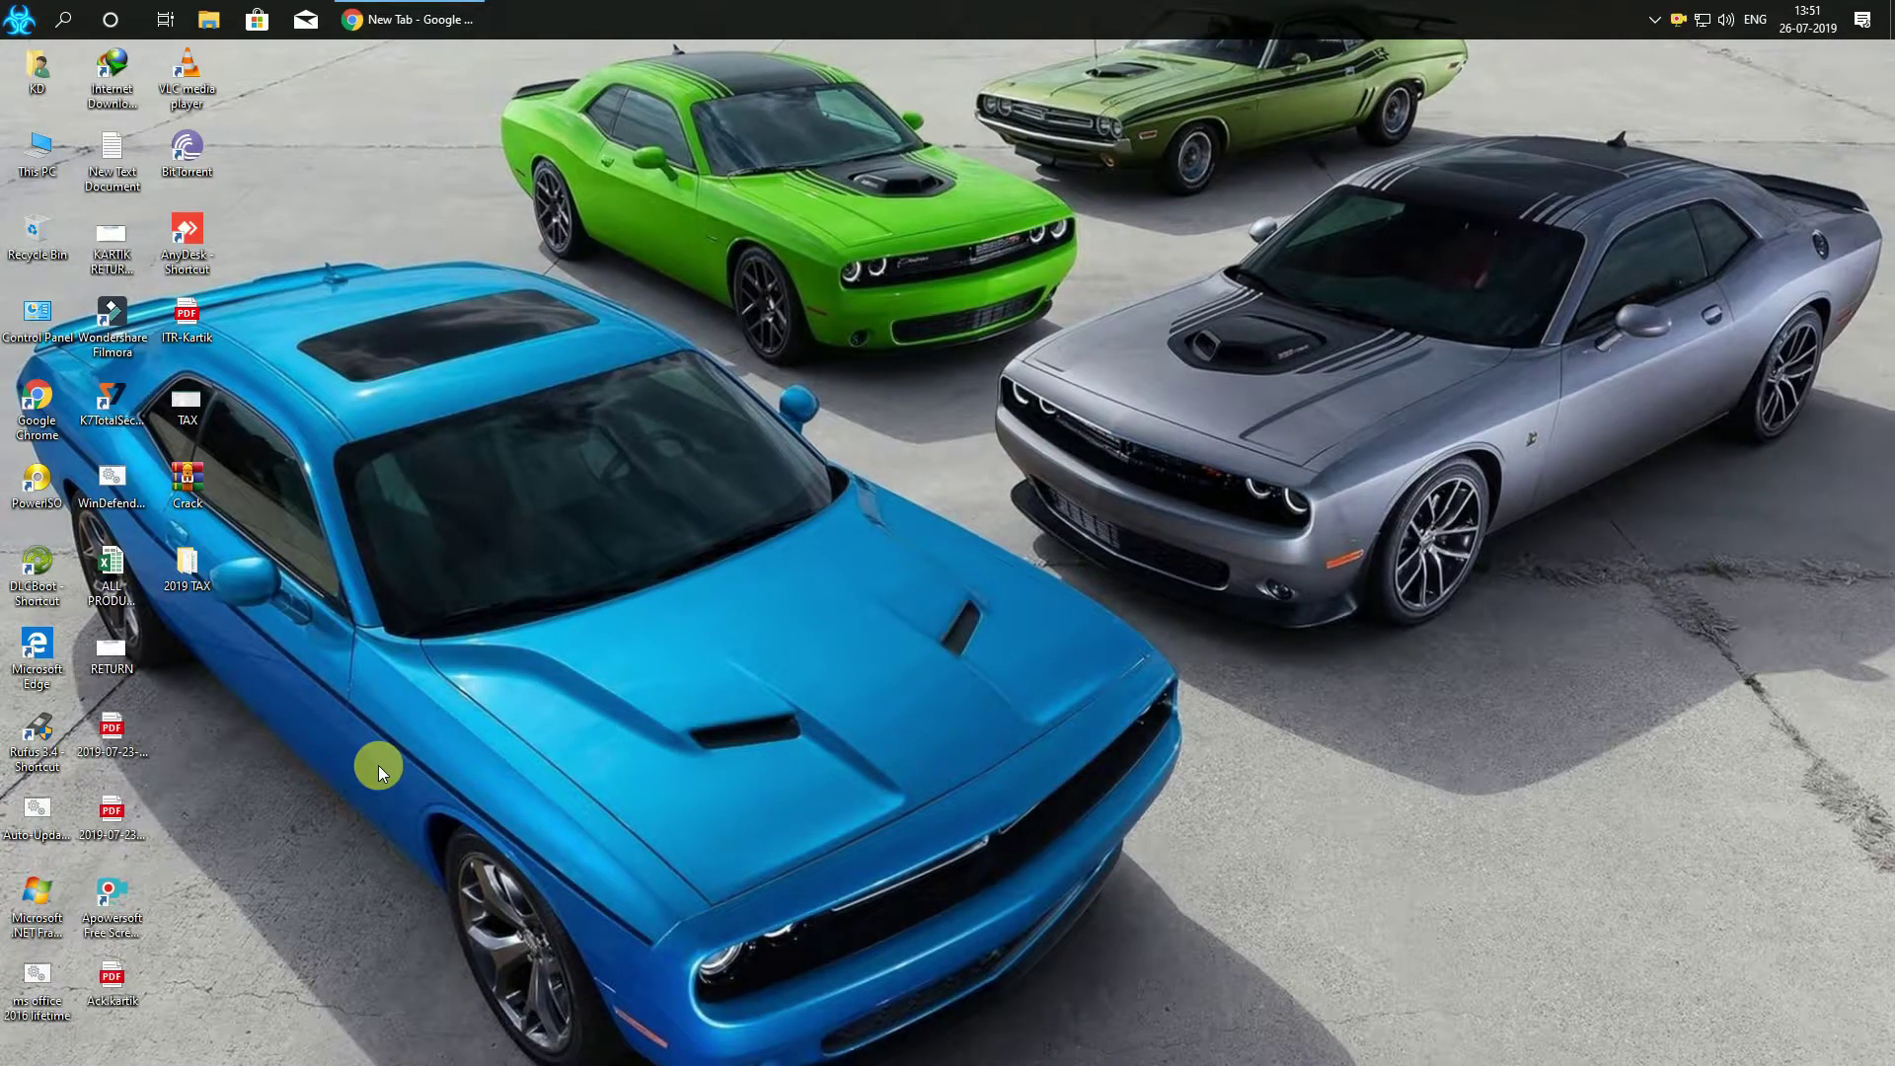
{"action": "left_click", "coordinate": [1864, 19]}
{"action": "left_click", "coordinate": [1827, 829]}
Run the DLCBoot desktop shortcut as administrator and allow it to start
{"action": "right_click", "coordinate": [37, 573]}
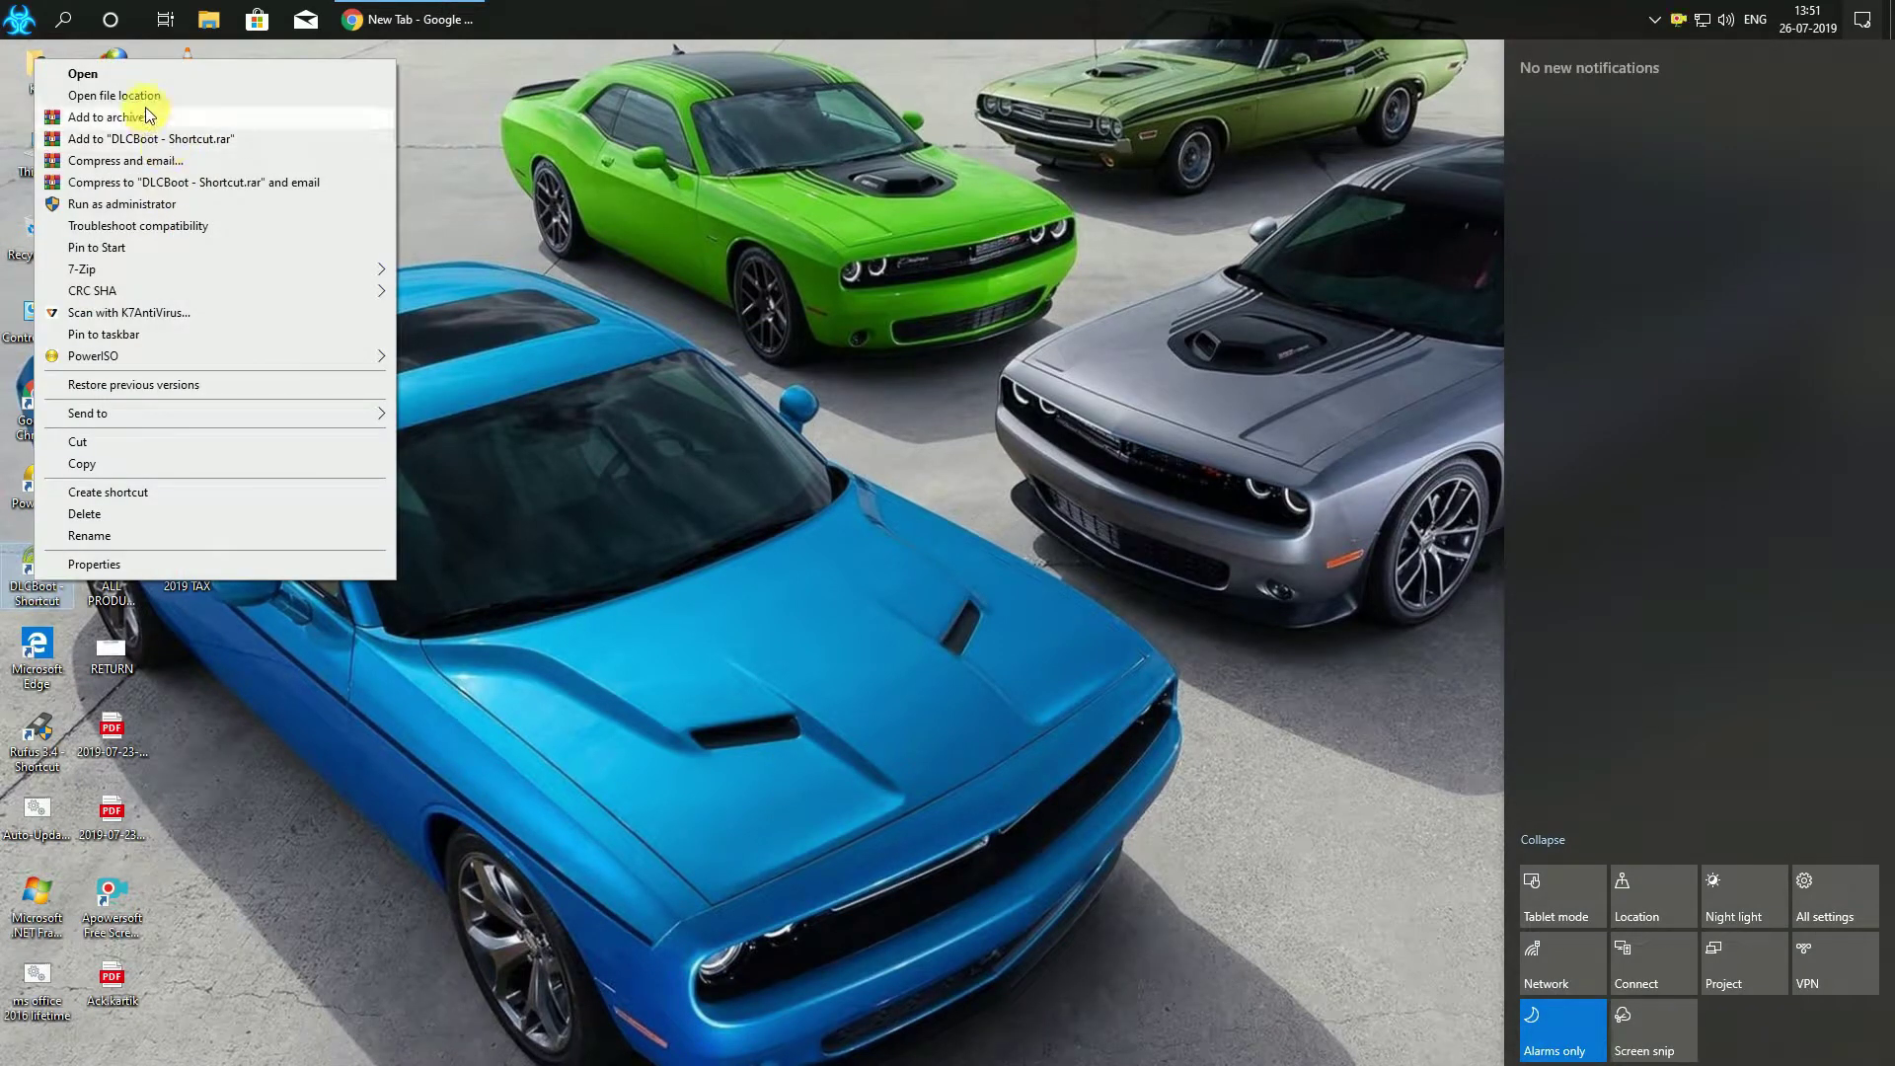
{"action": "left_click", "coordinate": [163, 204]}
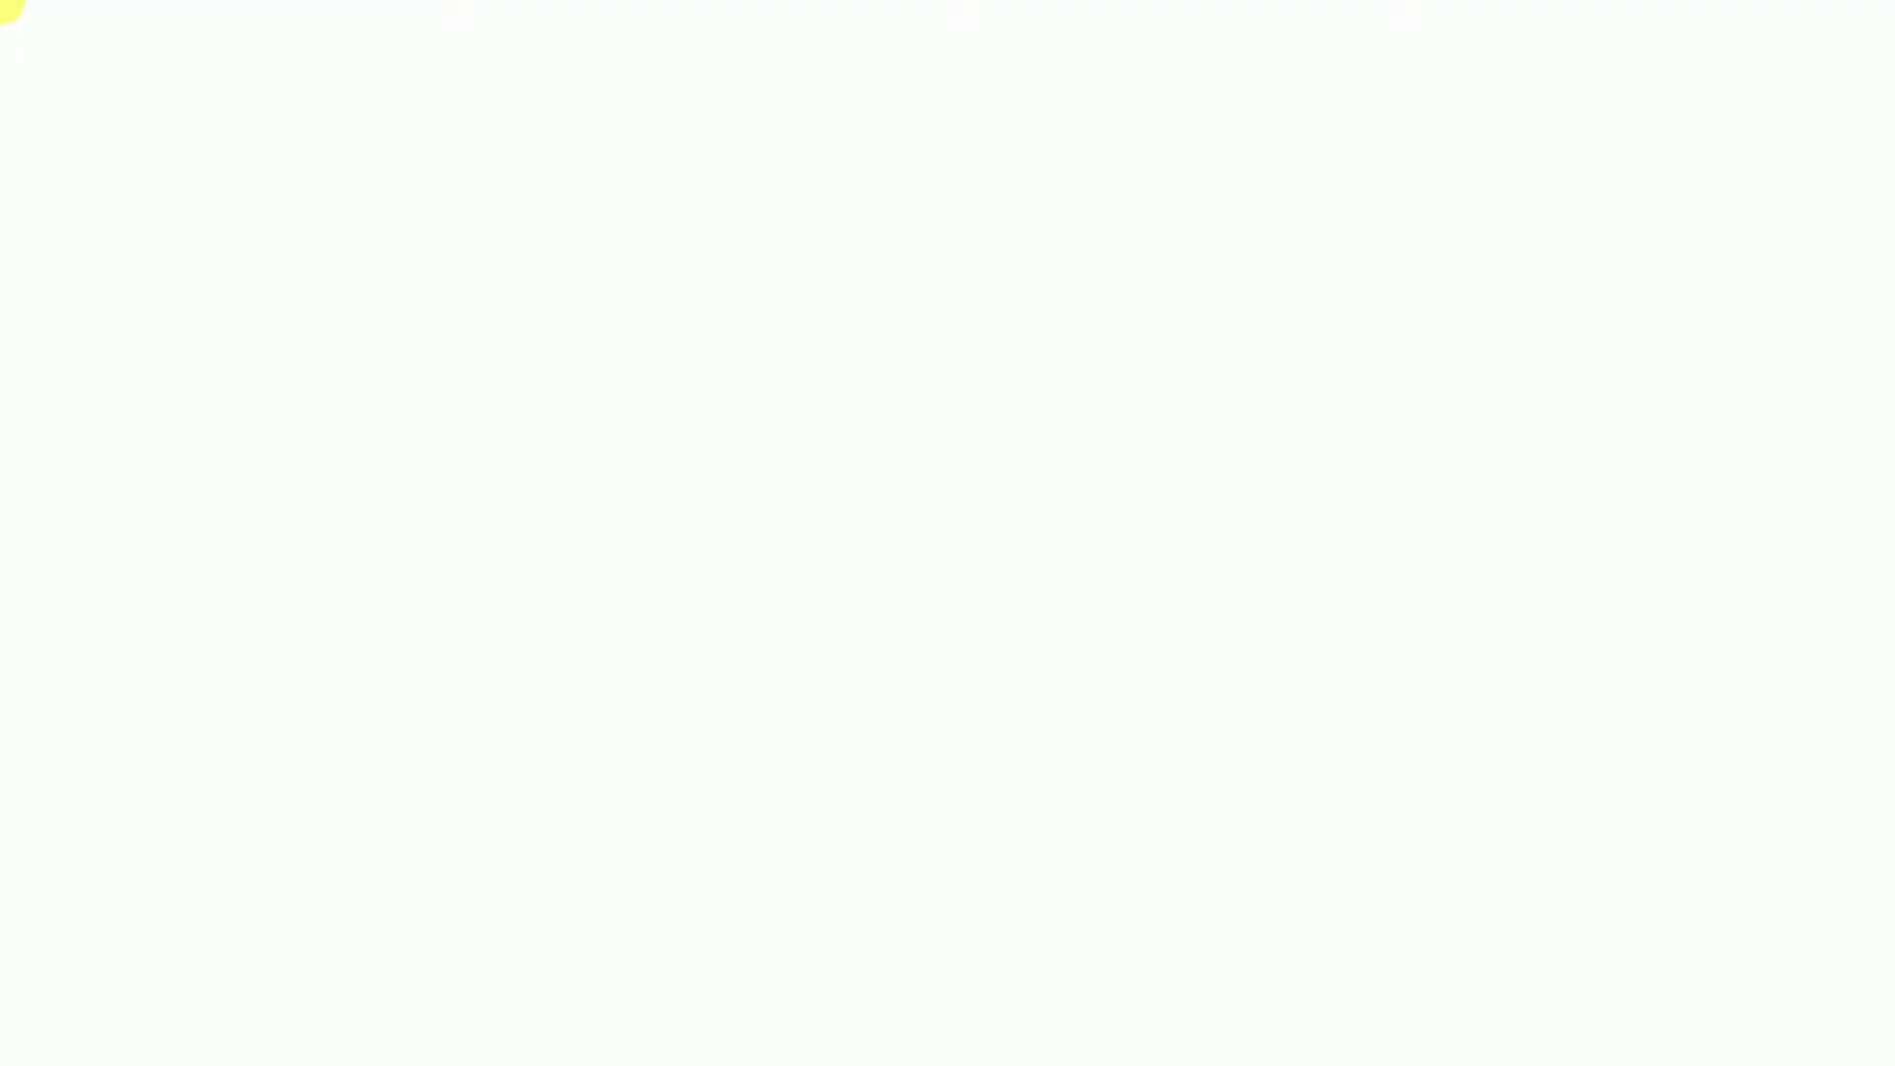
{"action": "left_click", "coordinate": [842, 656]}
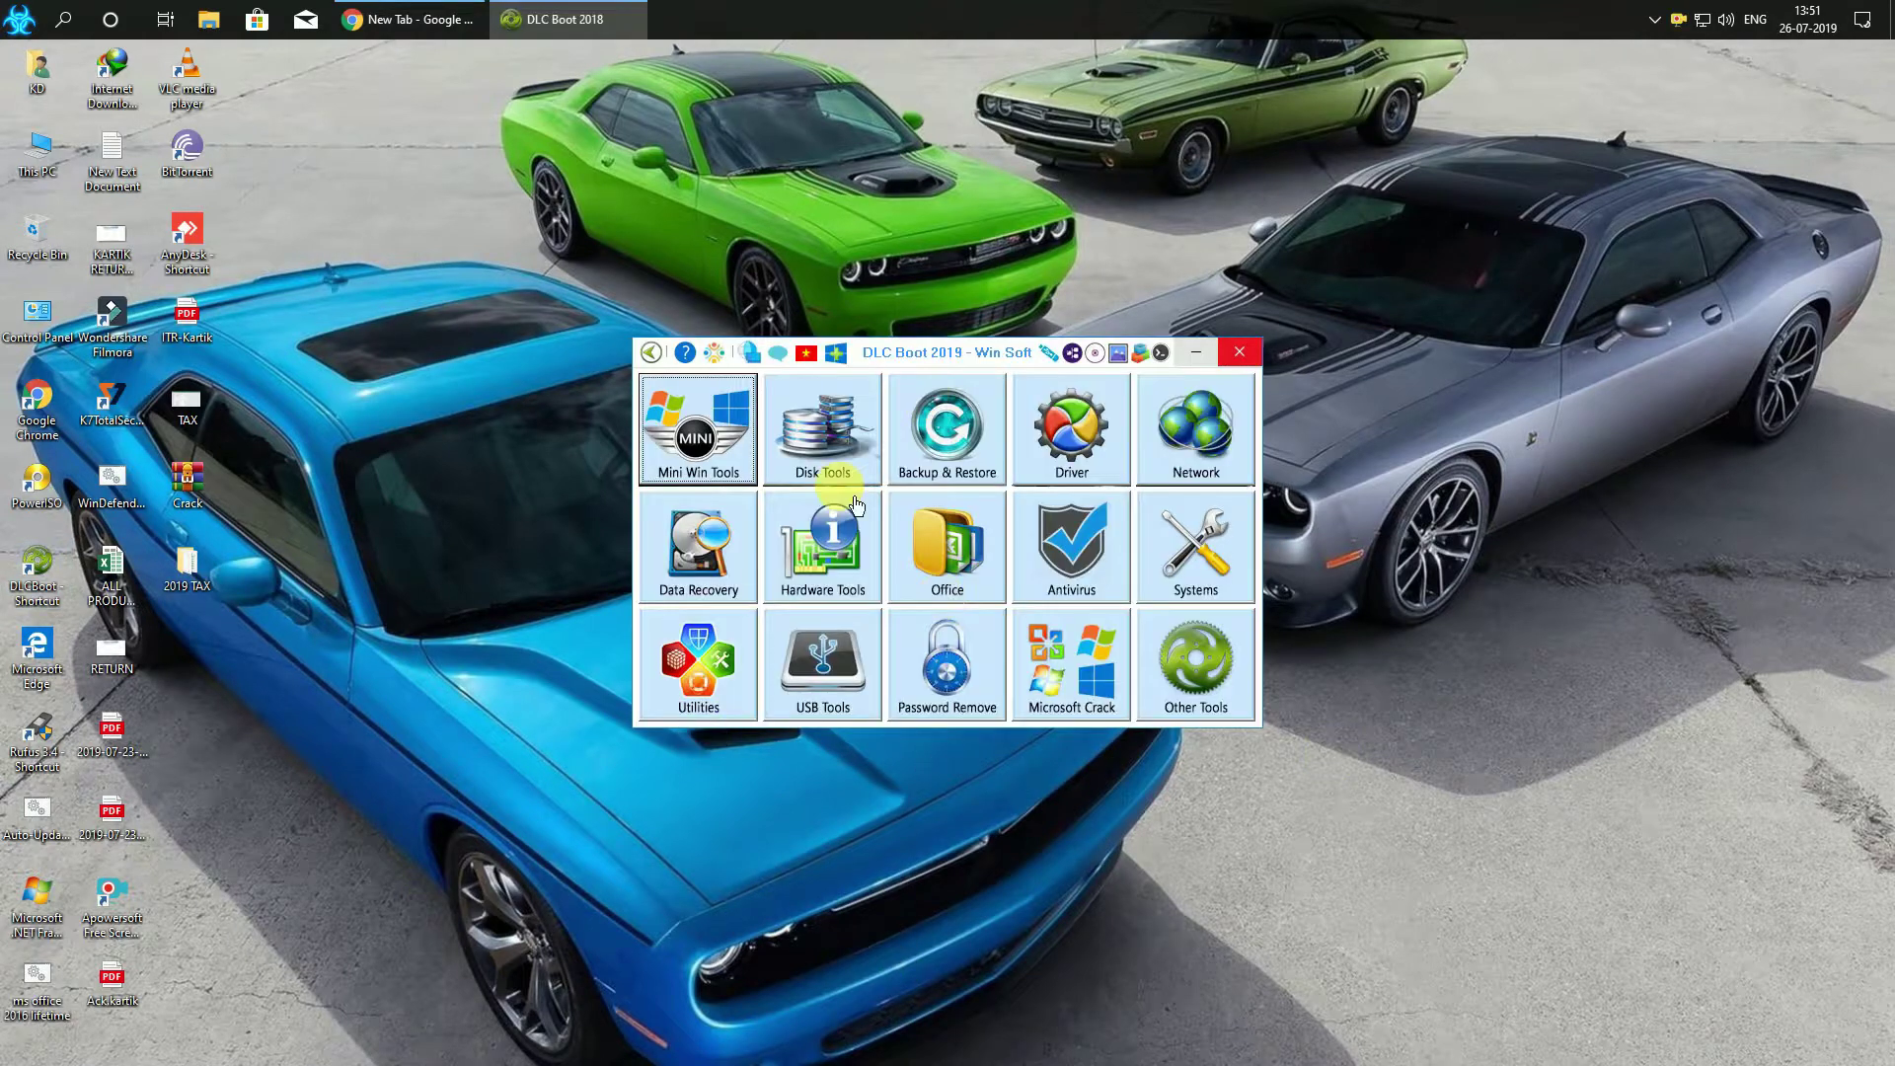
Run Clear Temp from the Mini Win Tools category and close DLC Boot
{"action": "left_click", "coordinate": [841, 456]}
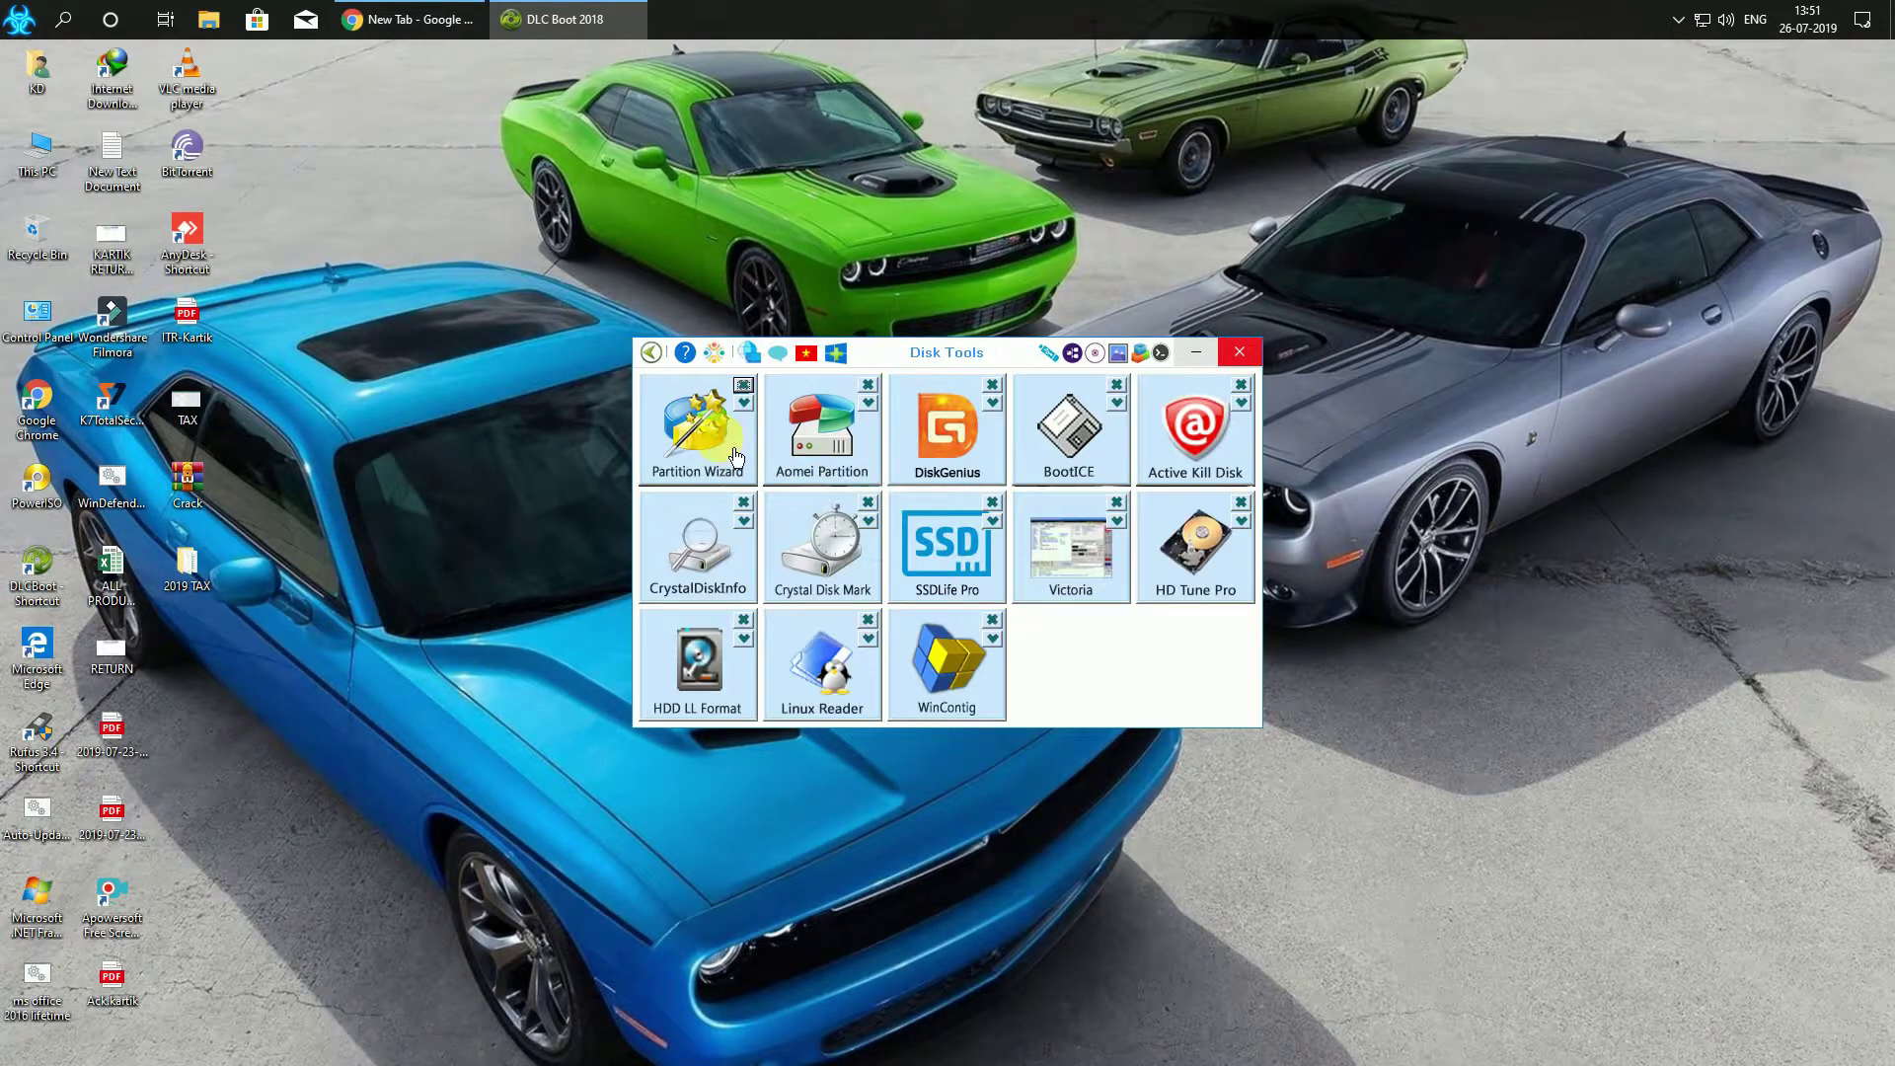
{"action": "left_click", "coordinate": [652, 353]}
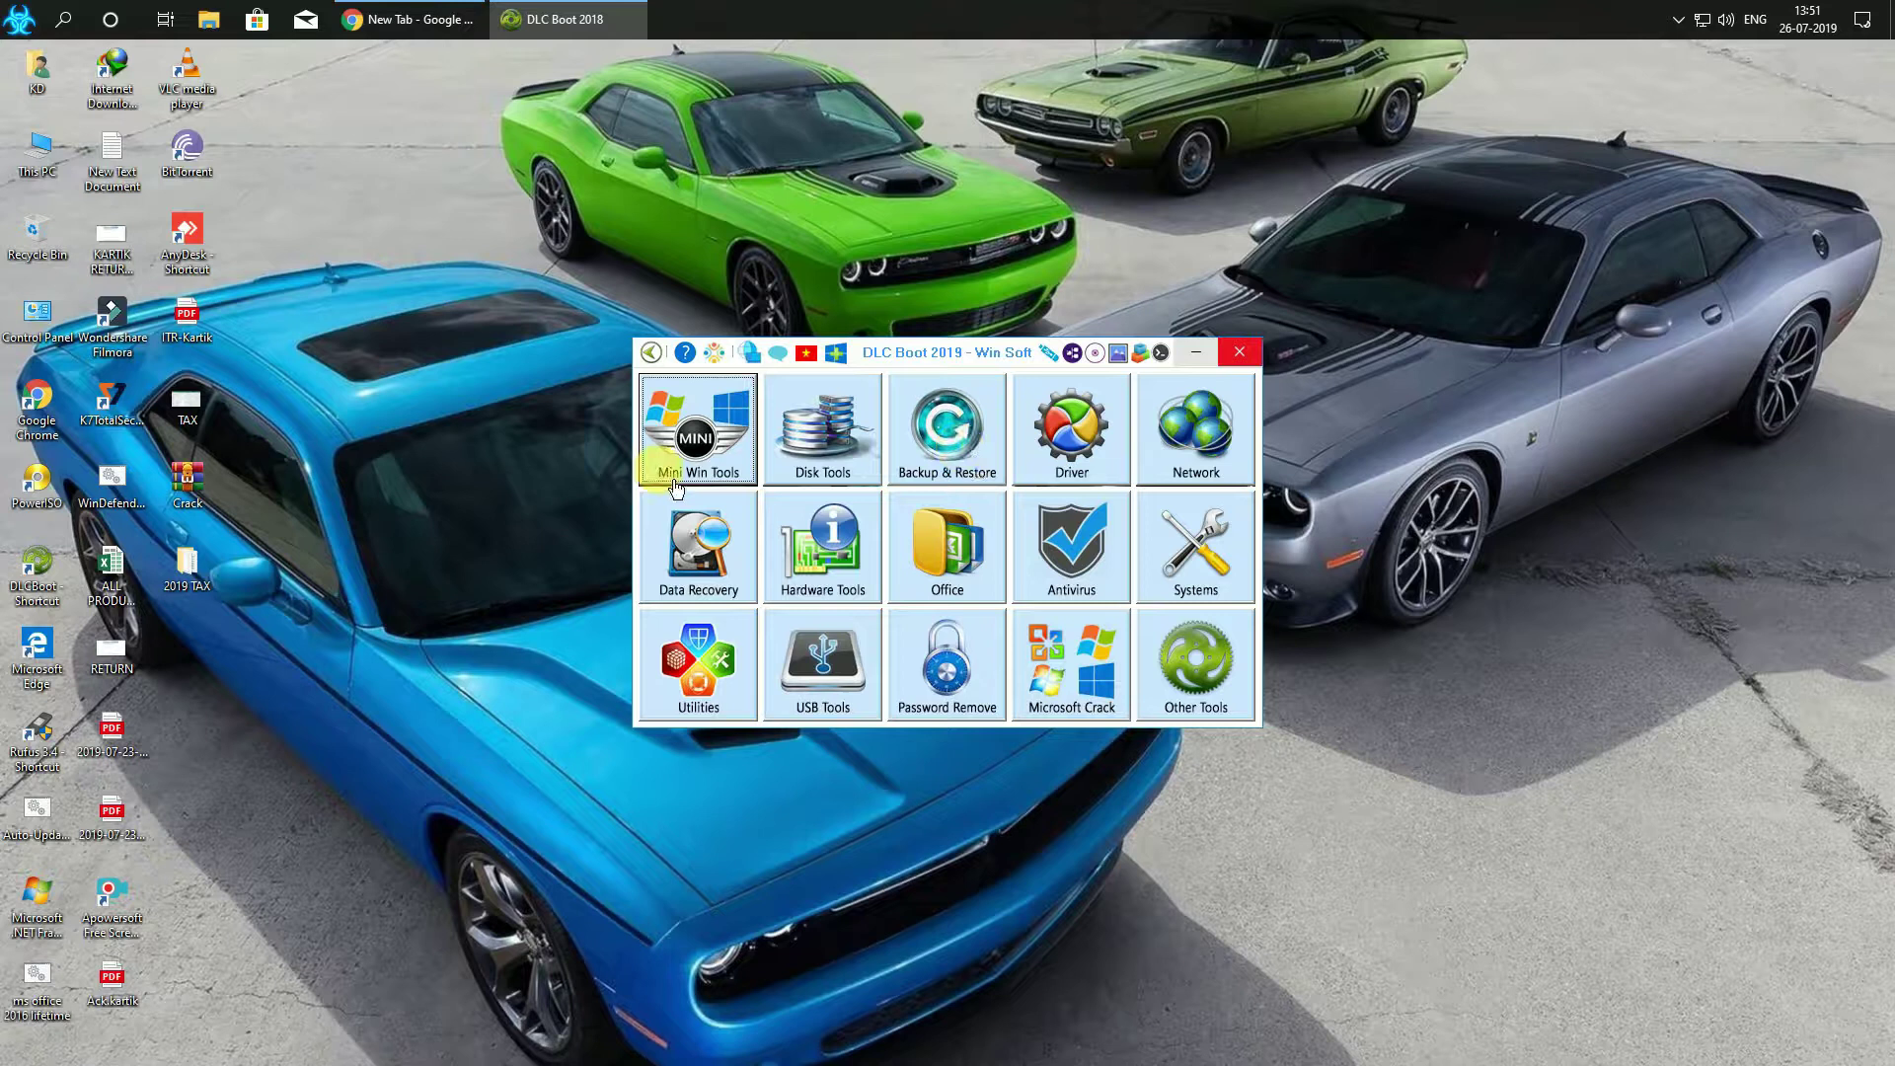
{"action": "left_click", "coordinate": [705, 470]}
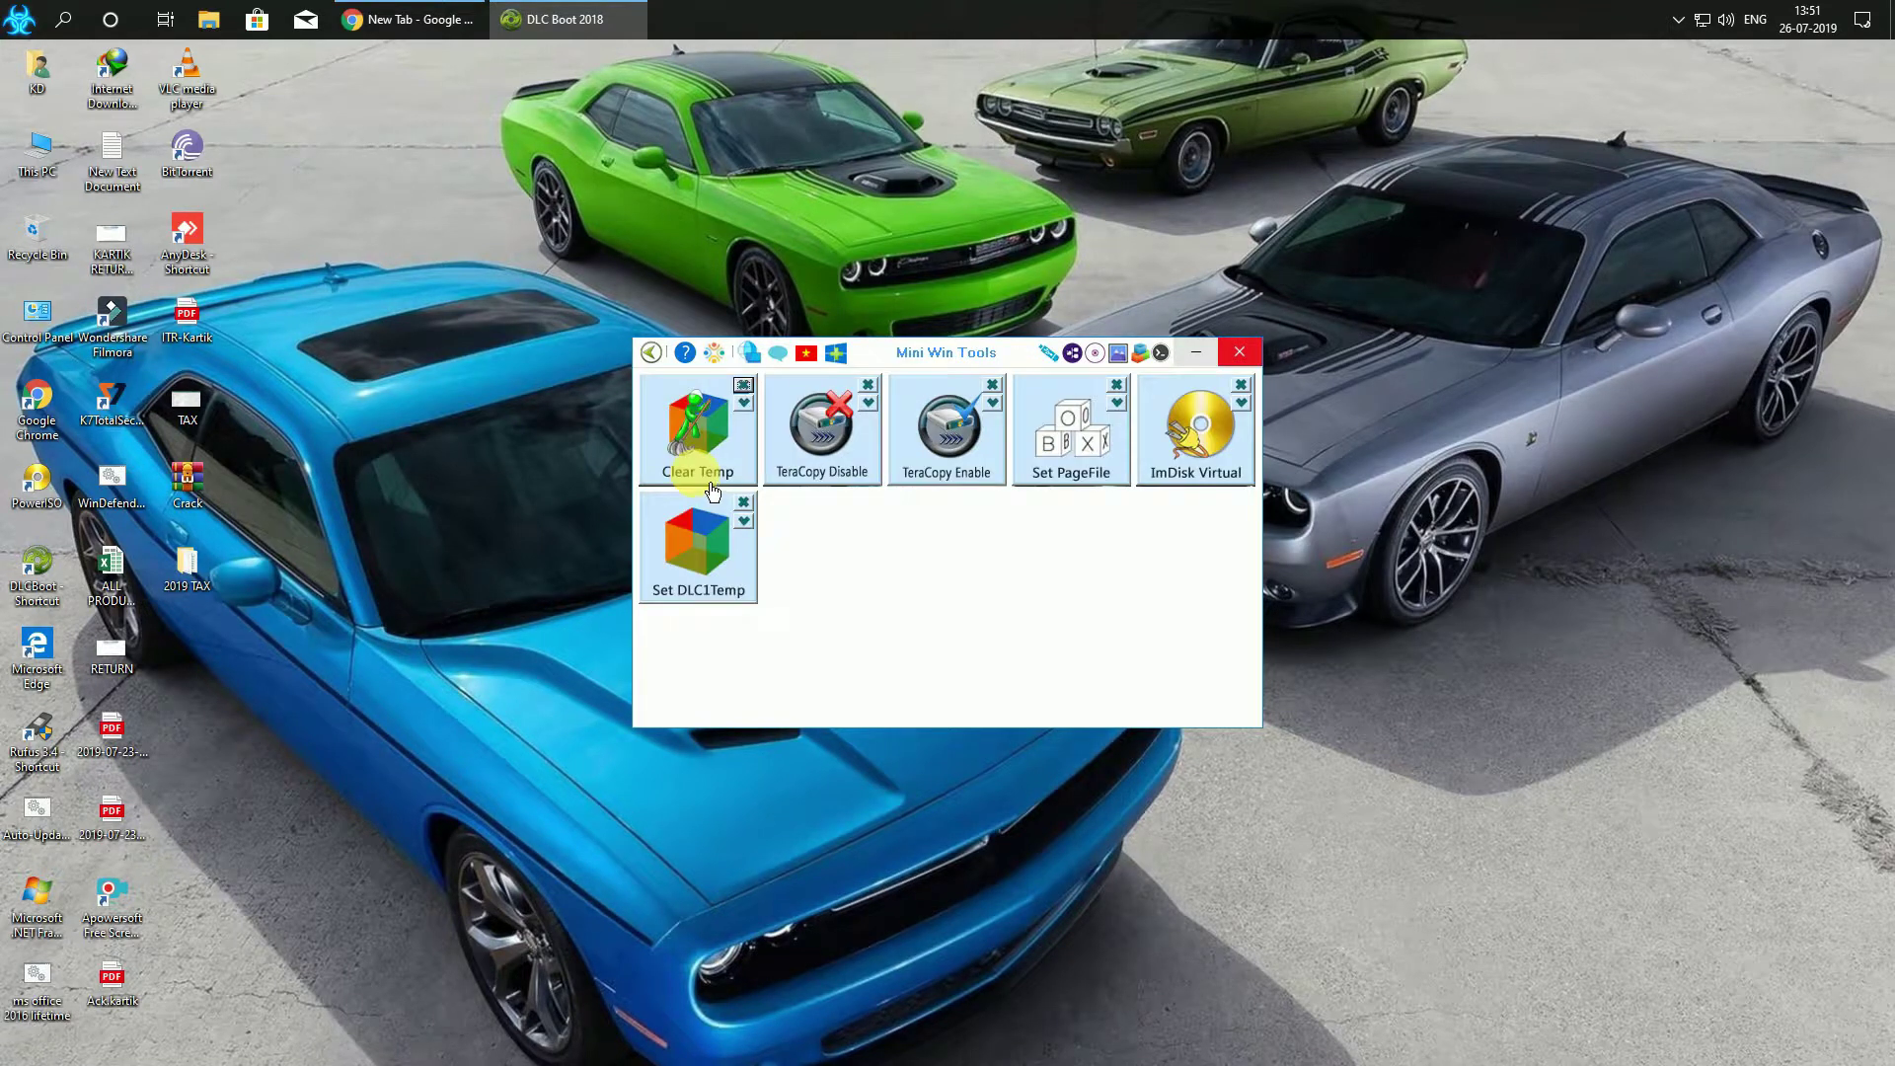
{"action": "left_click", "coordinate": [691, 425]}
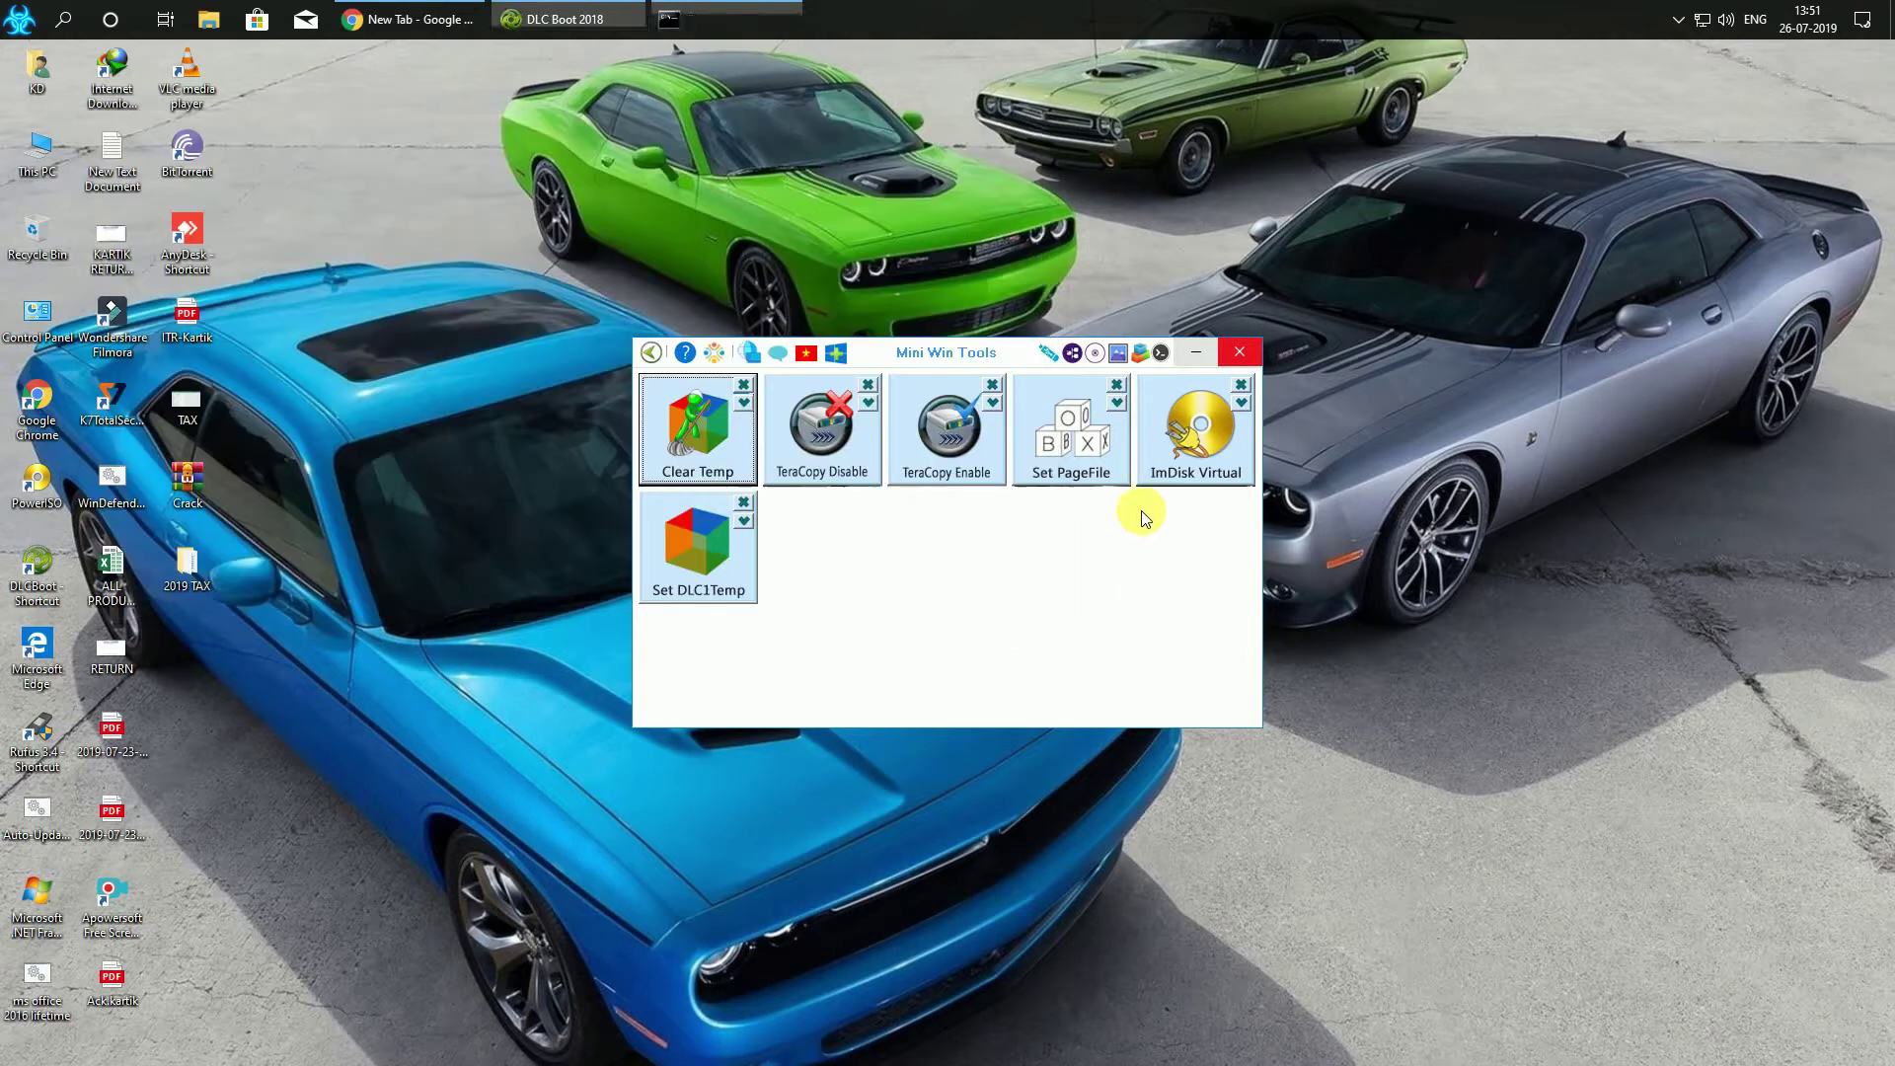
{"action": "left_click", "coordinate": [1233, 353]}
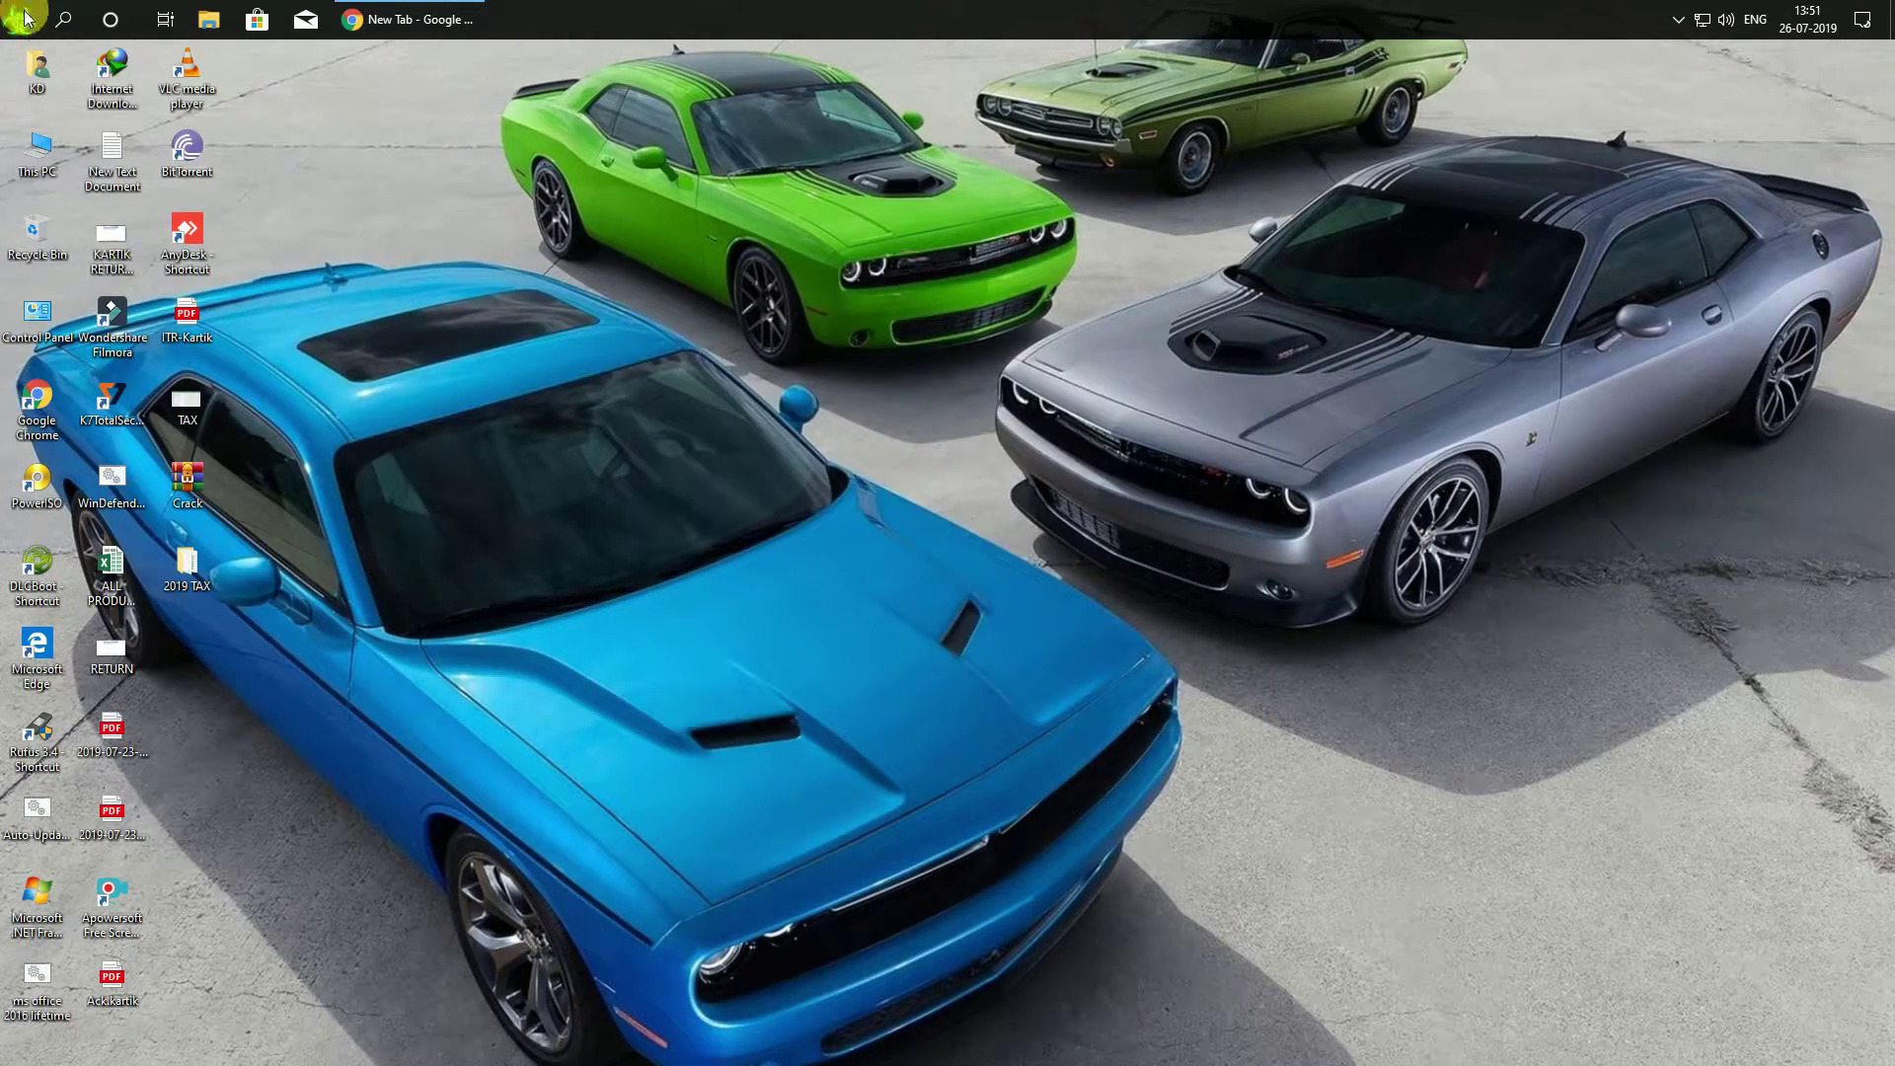
Find and open the %temp% folder through Windows search, check what is left in it and close it
{"action": "left_click", "coordinate": [61, 20]}
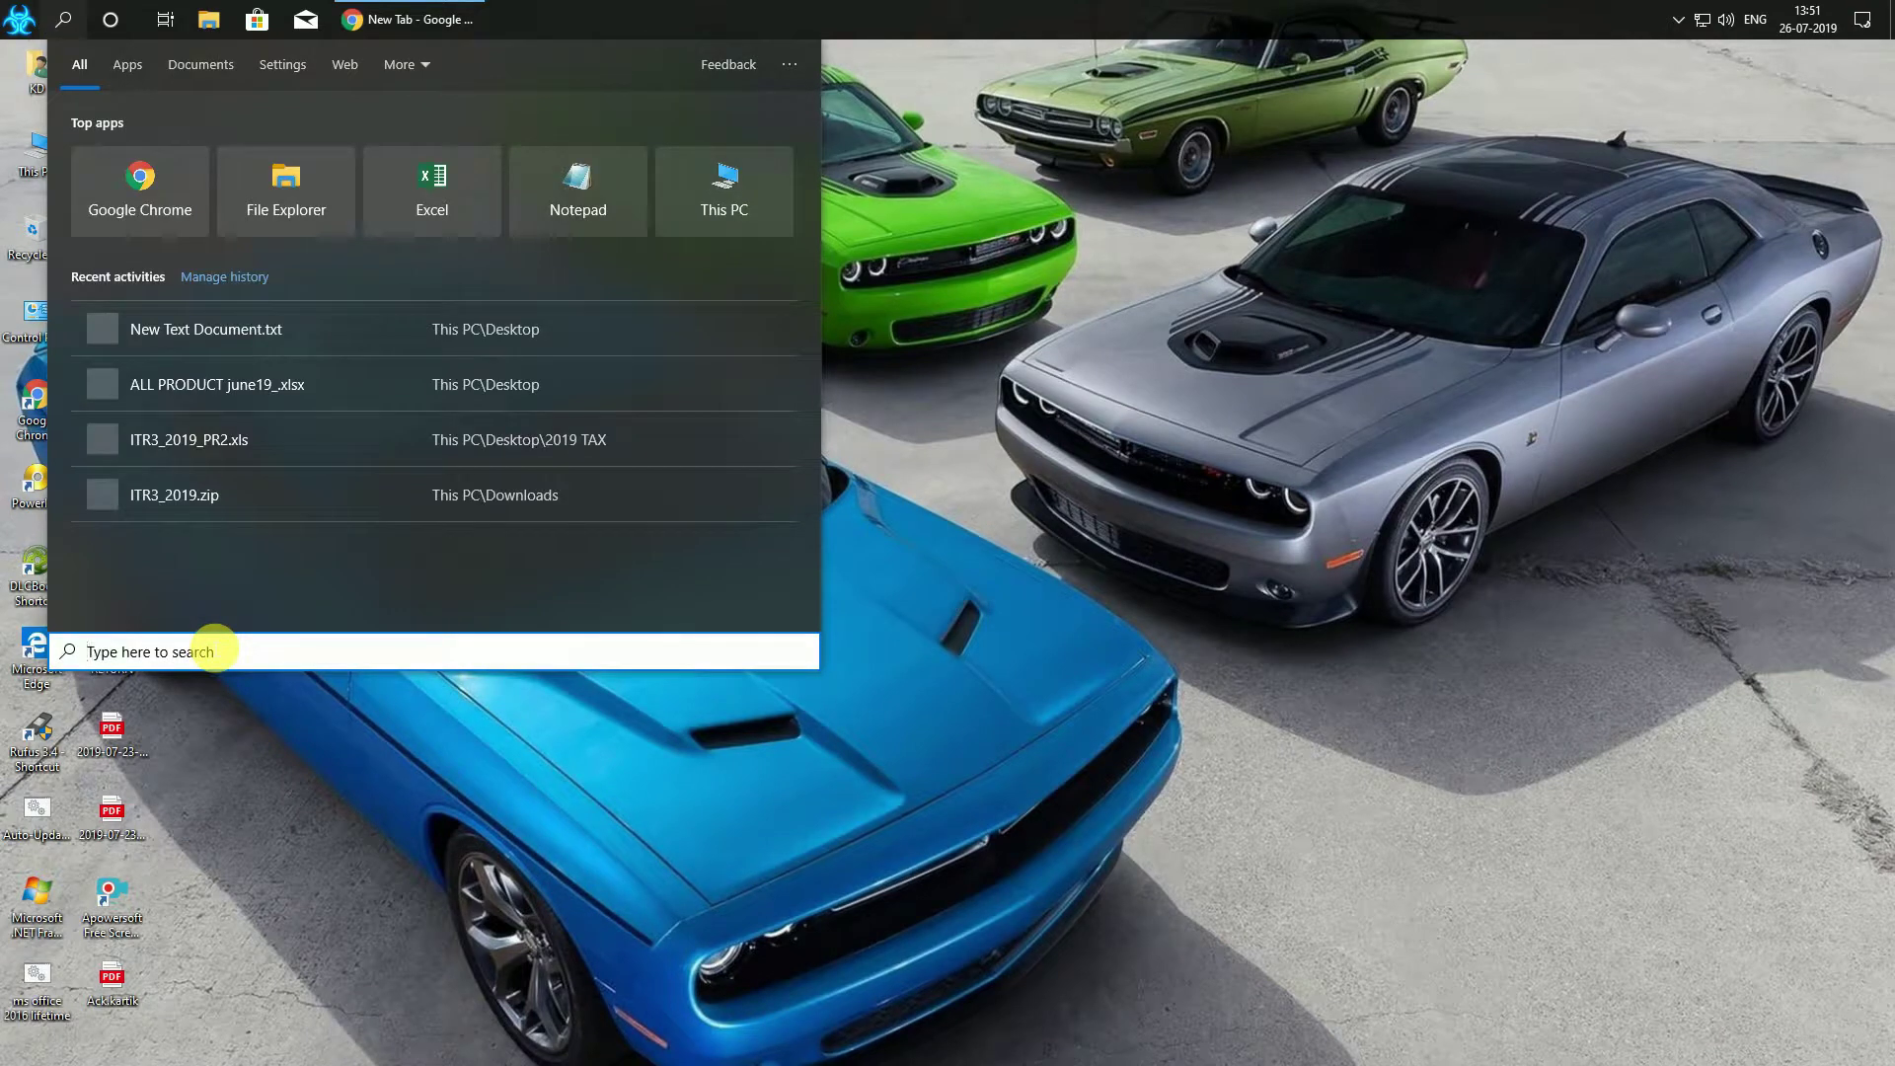
{"action": "type", "text": "%temp"}
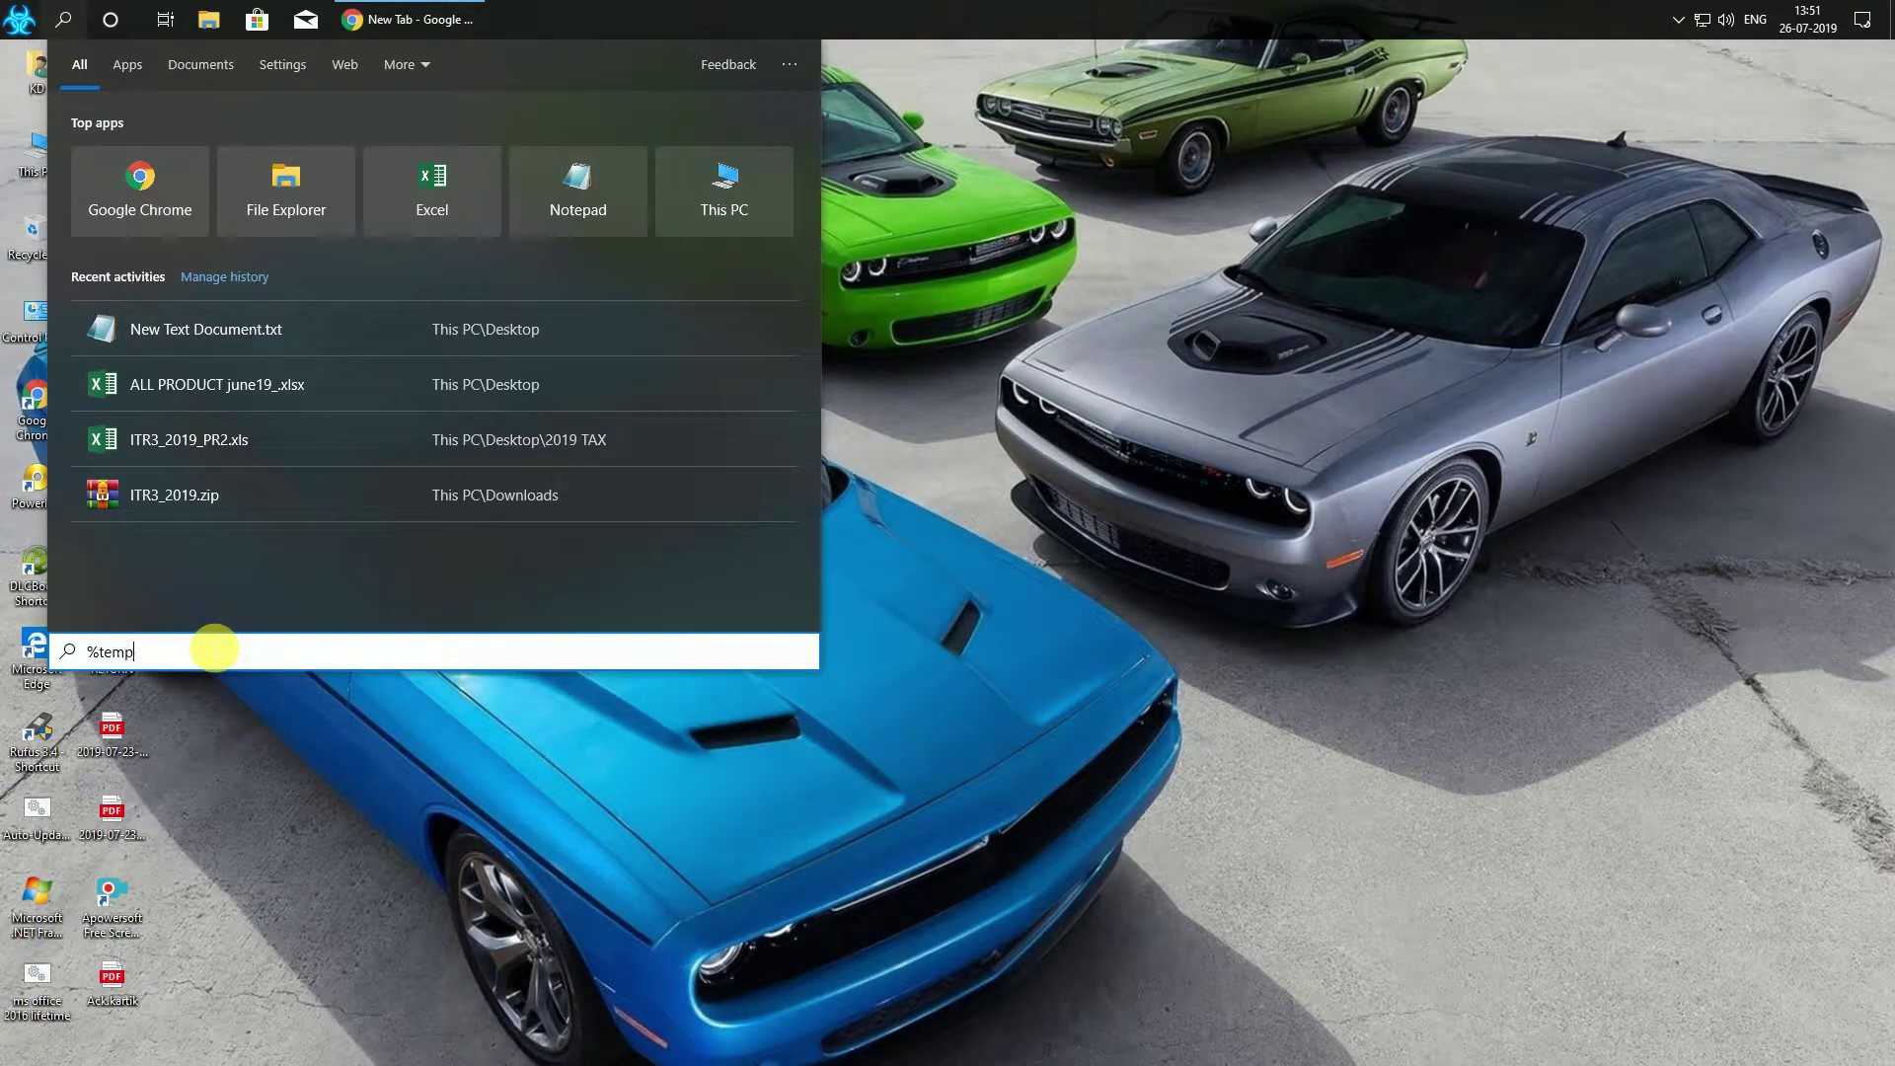
{"action": "type", "text": "%"}
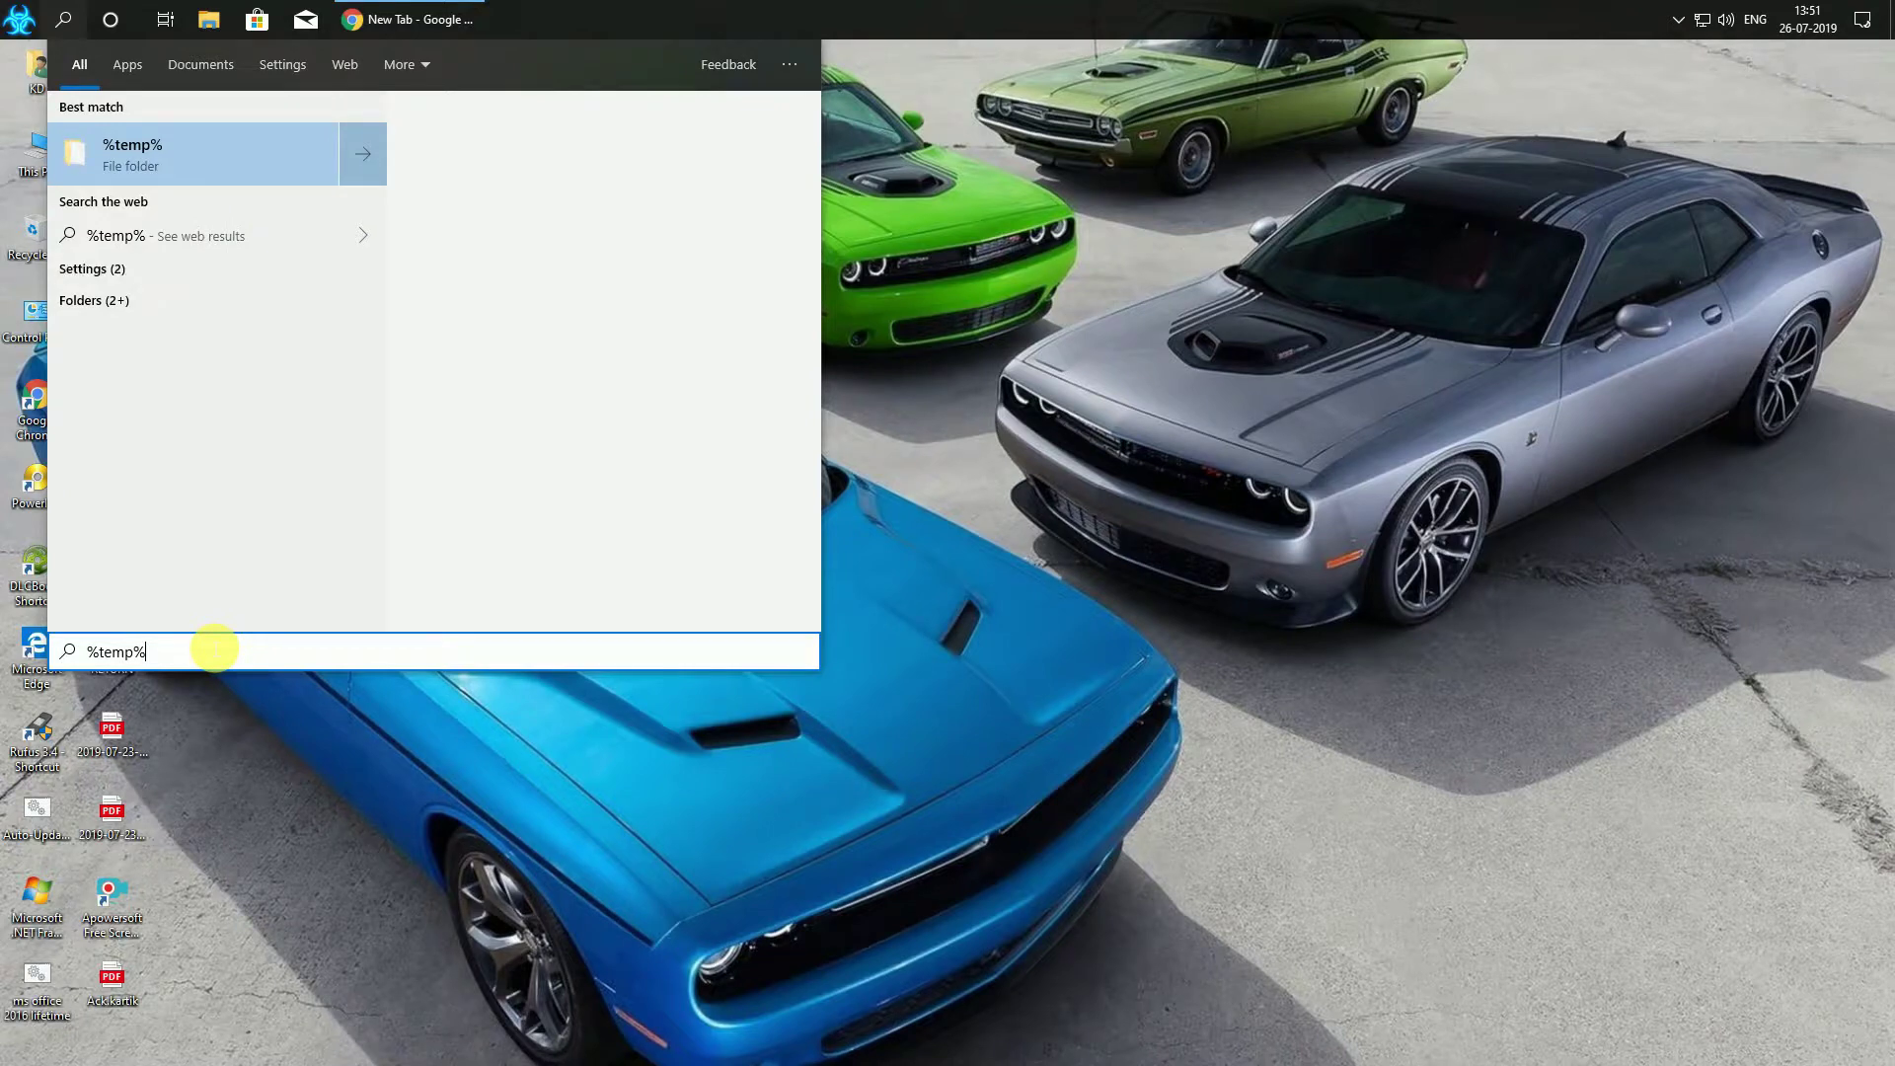
{"action": "key", "text": "Return"}
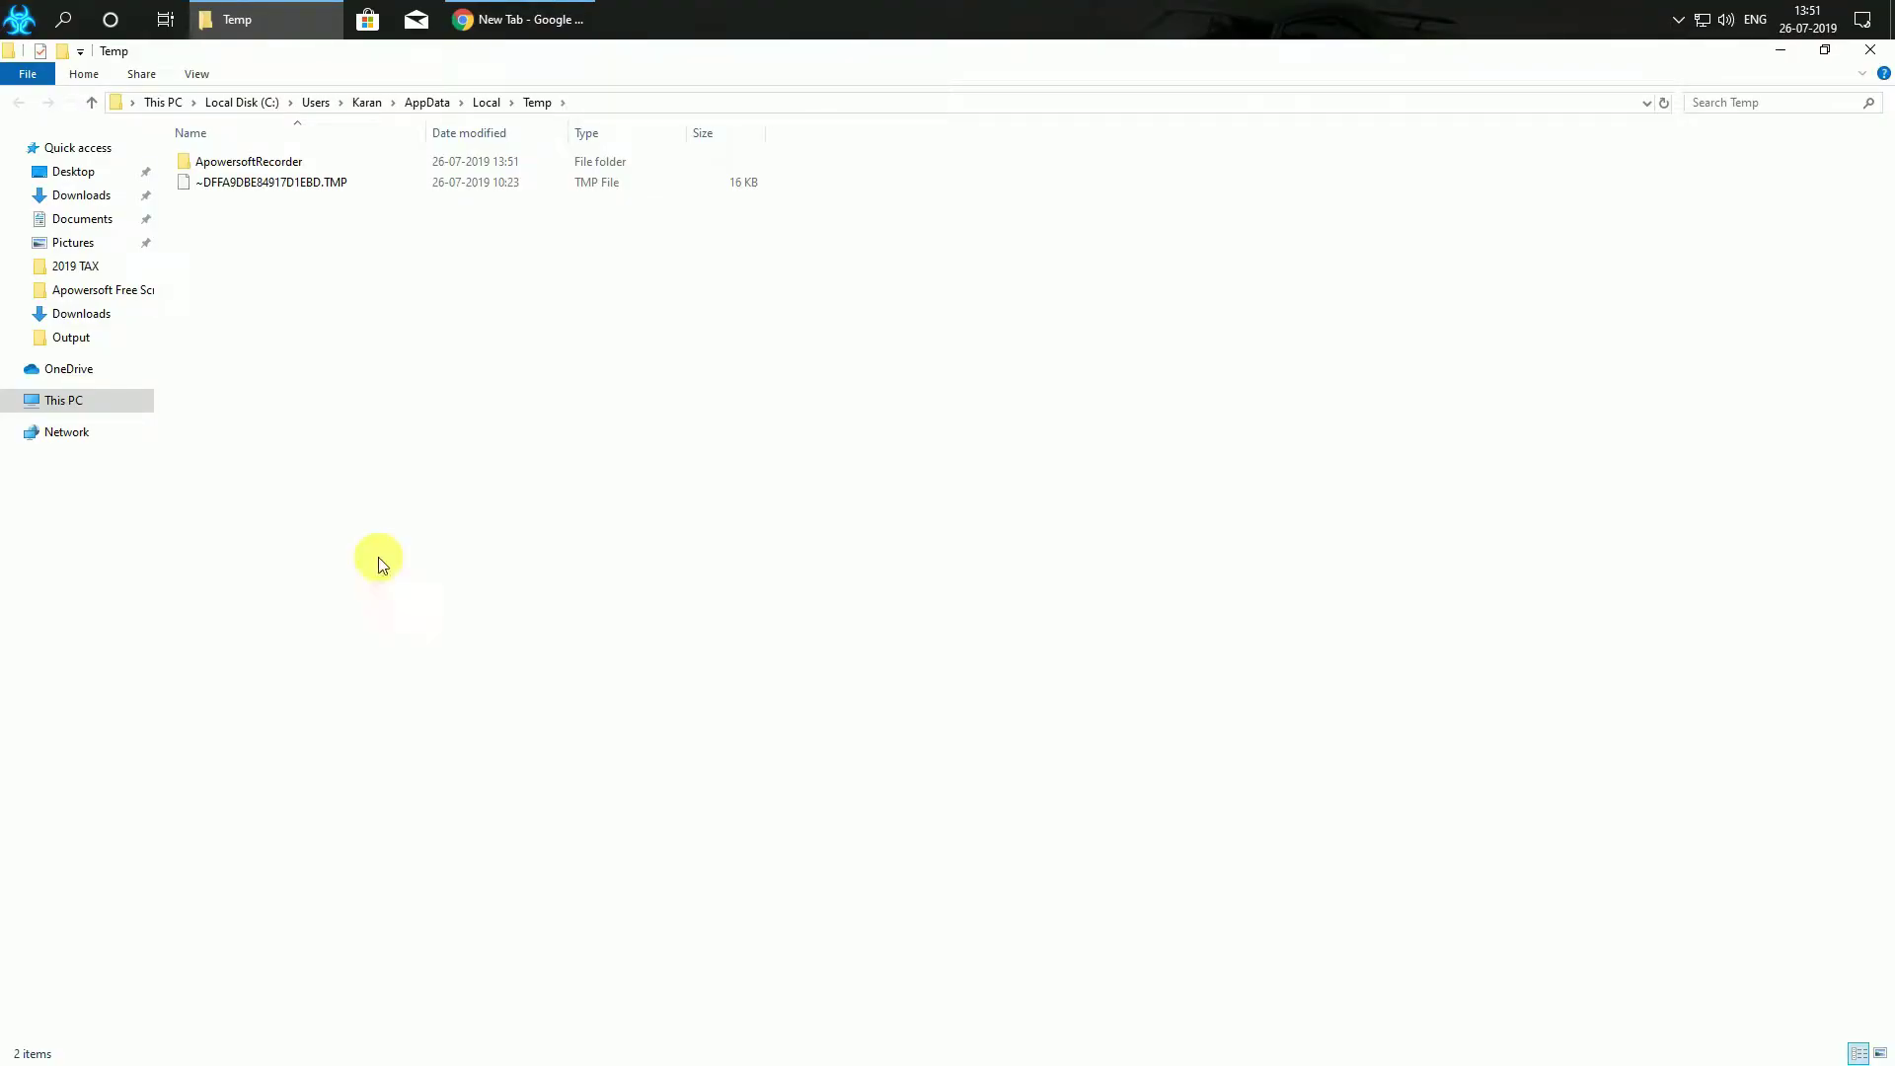
{"action": "left_click", "coordinate": [1869, 52]}
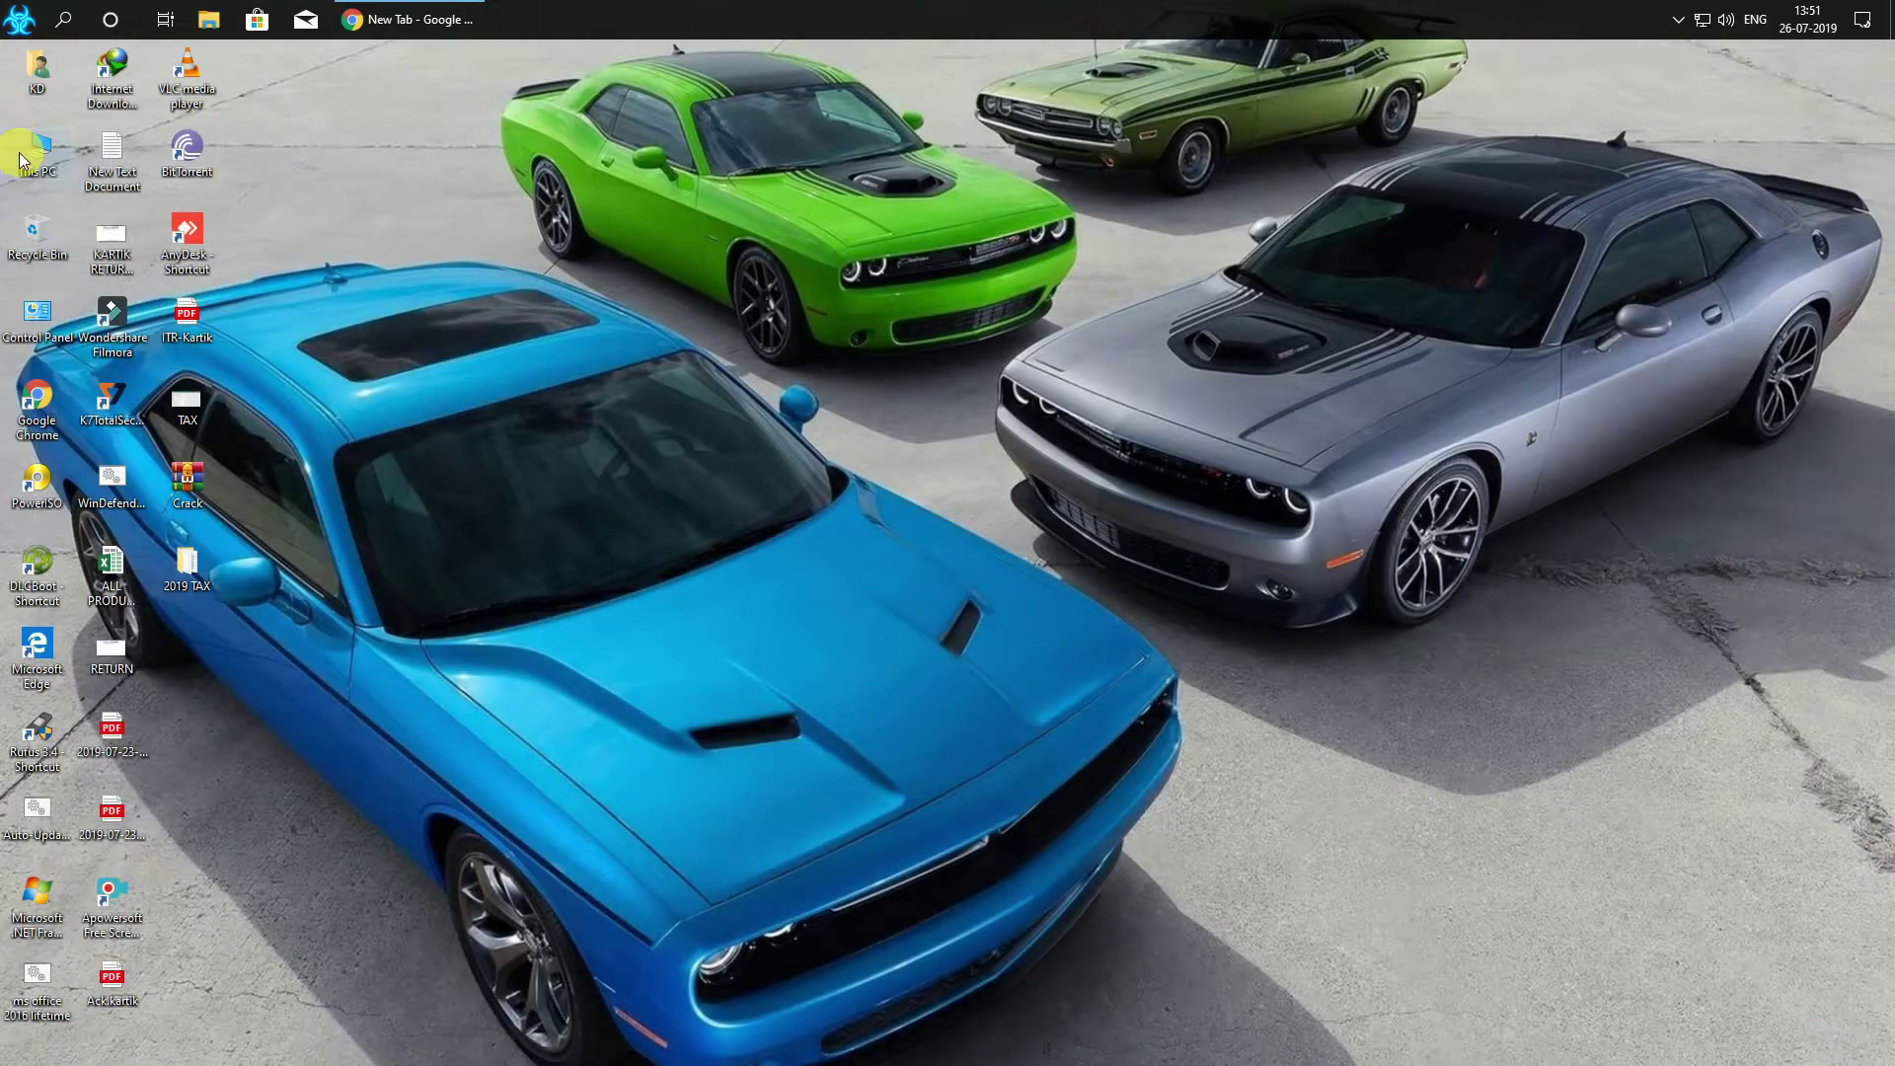
Open the Temp folder inside Windows on Local Disk (C:), granting permanent access to it
{"action": "double_click", "coordinate": [30, 150]}
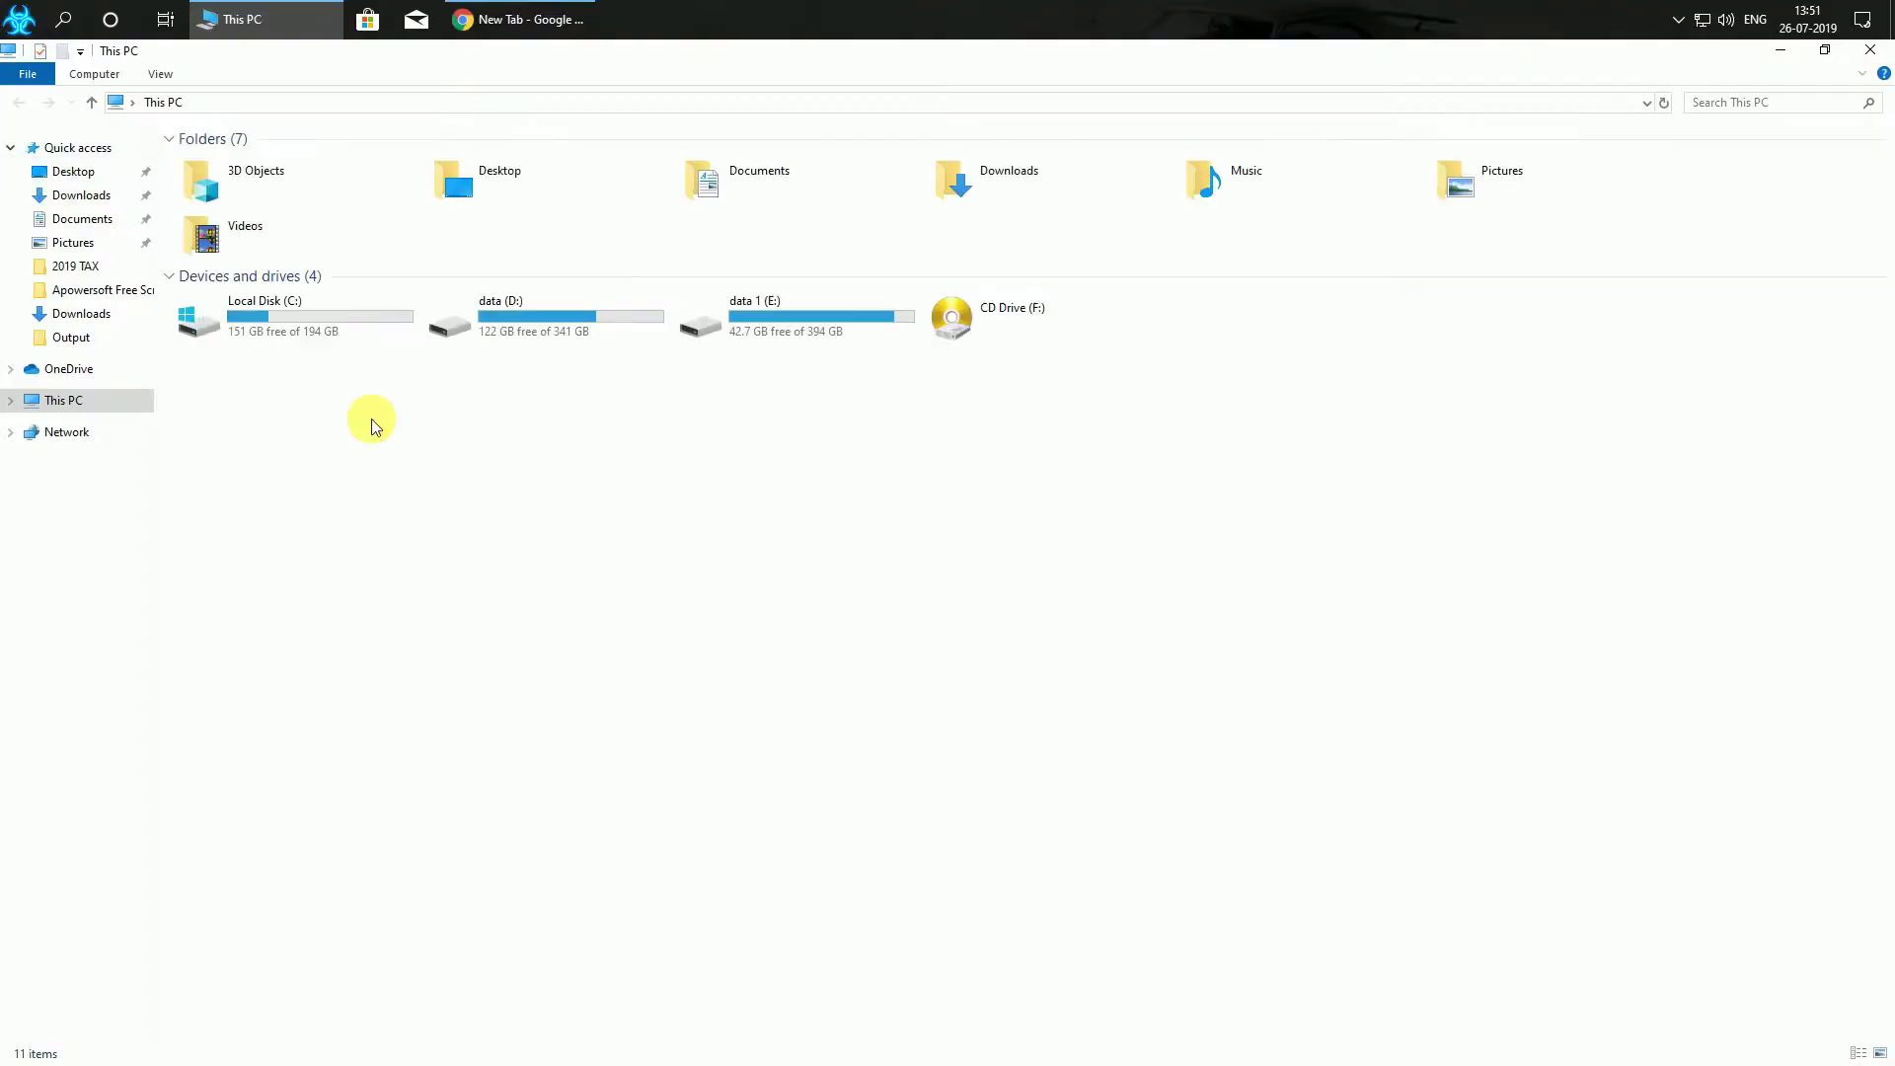
{"action": "left_click", "coordinate": [278, 333]}
{"action": "double_click", "coordinate": [277, 333]}
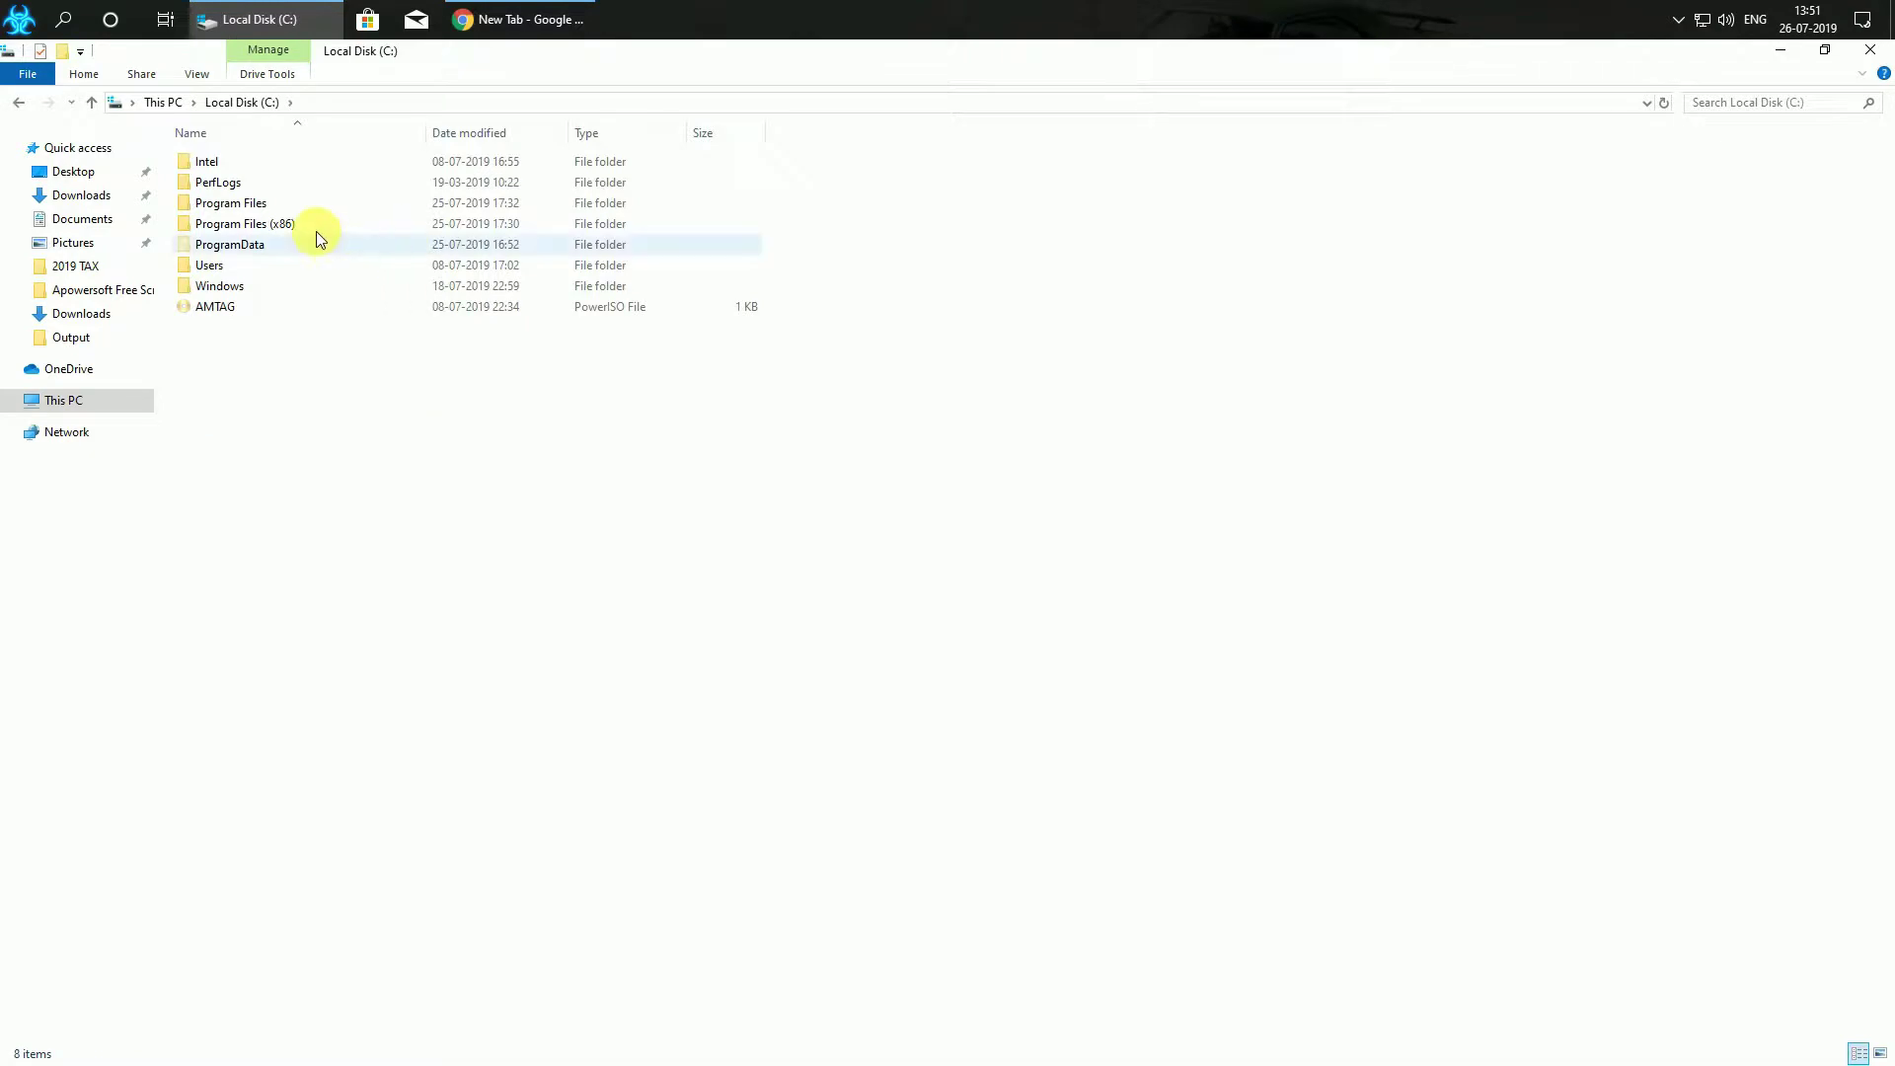
{"action": "left_click", "coordinate": [256, 287]}
{"action": "double_click", "coordinate": [257, 288]}
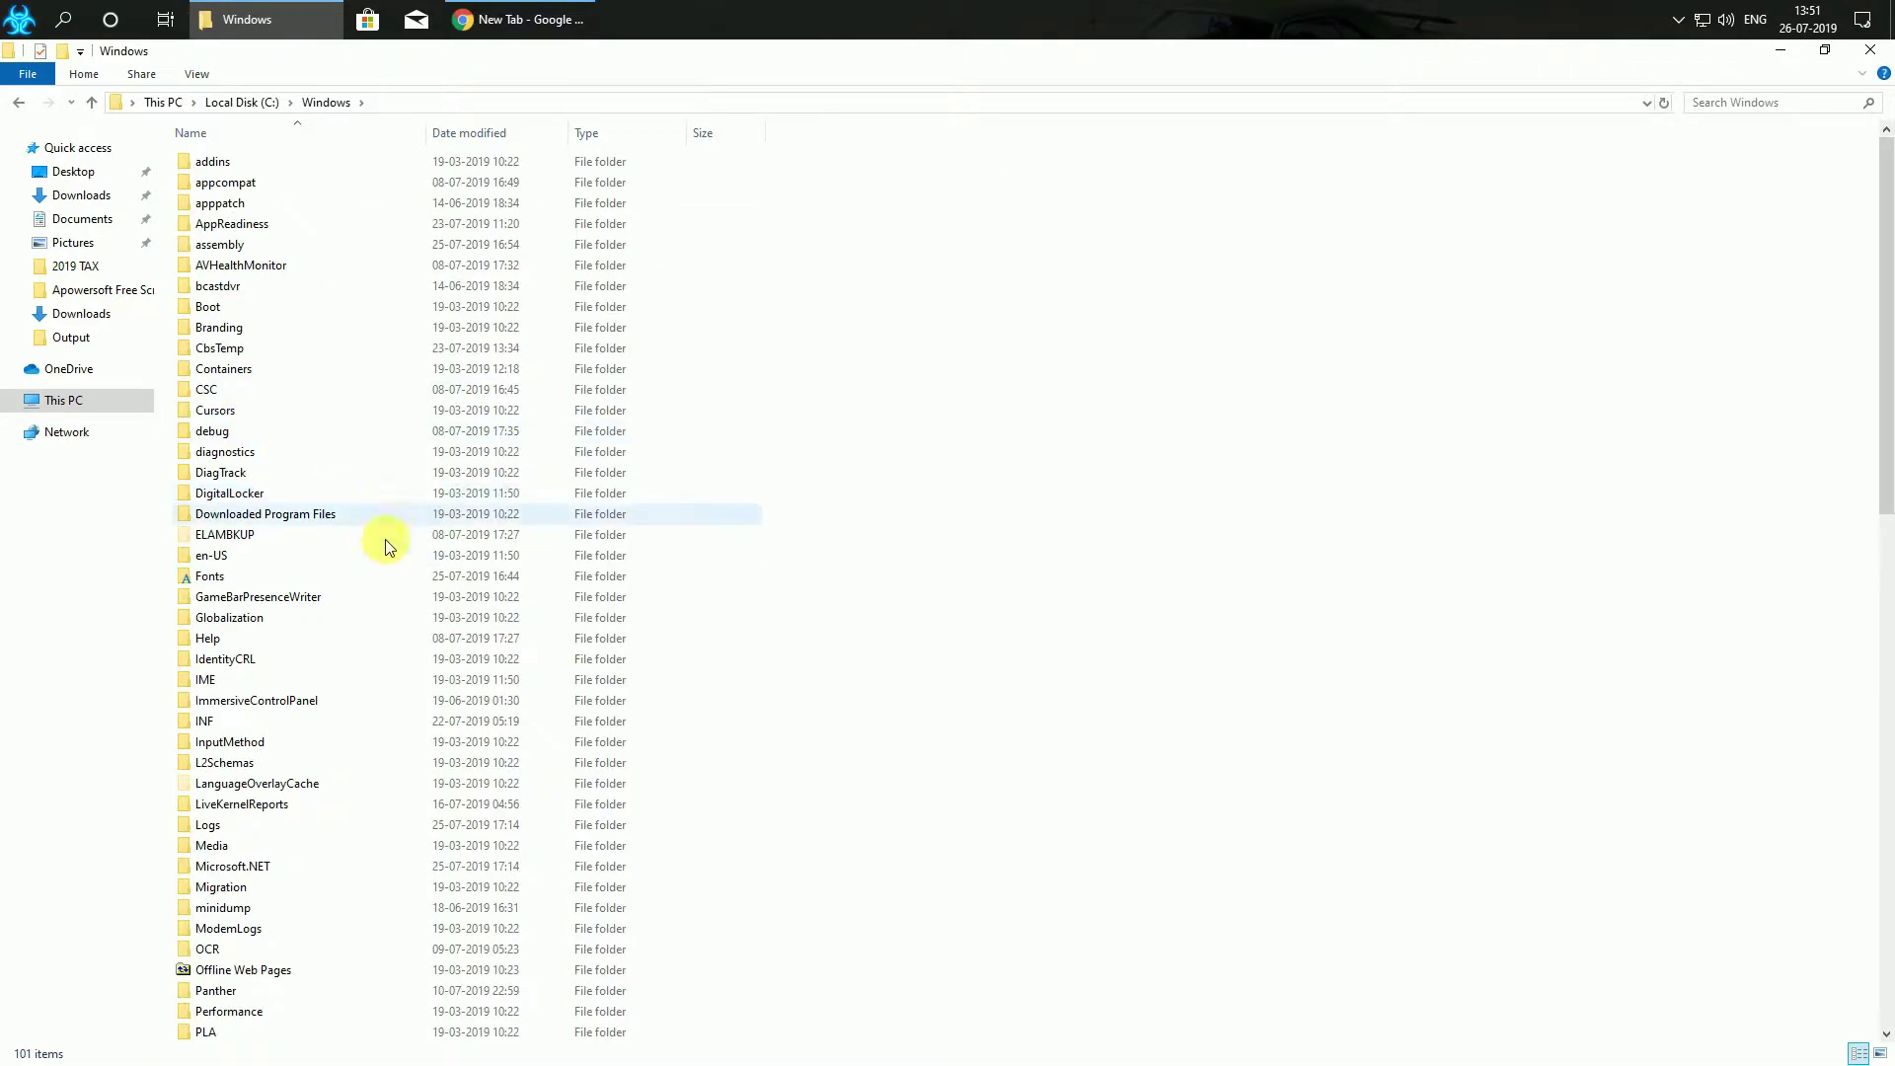
{"action": "left_click", "coordinate": [347, 537]}
{"action": "key", "text": "t"}
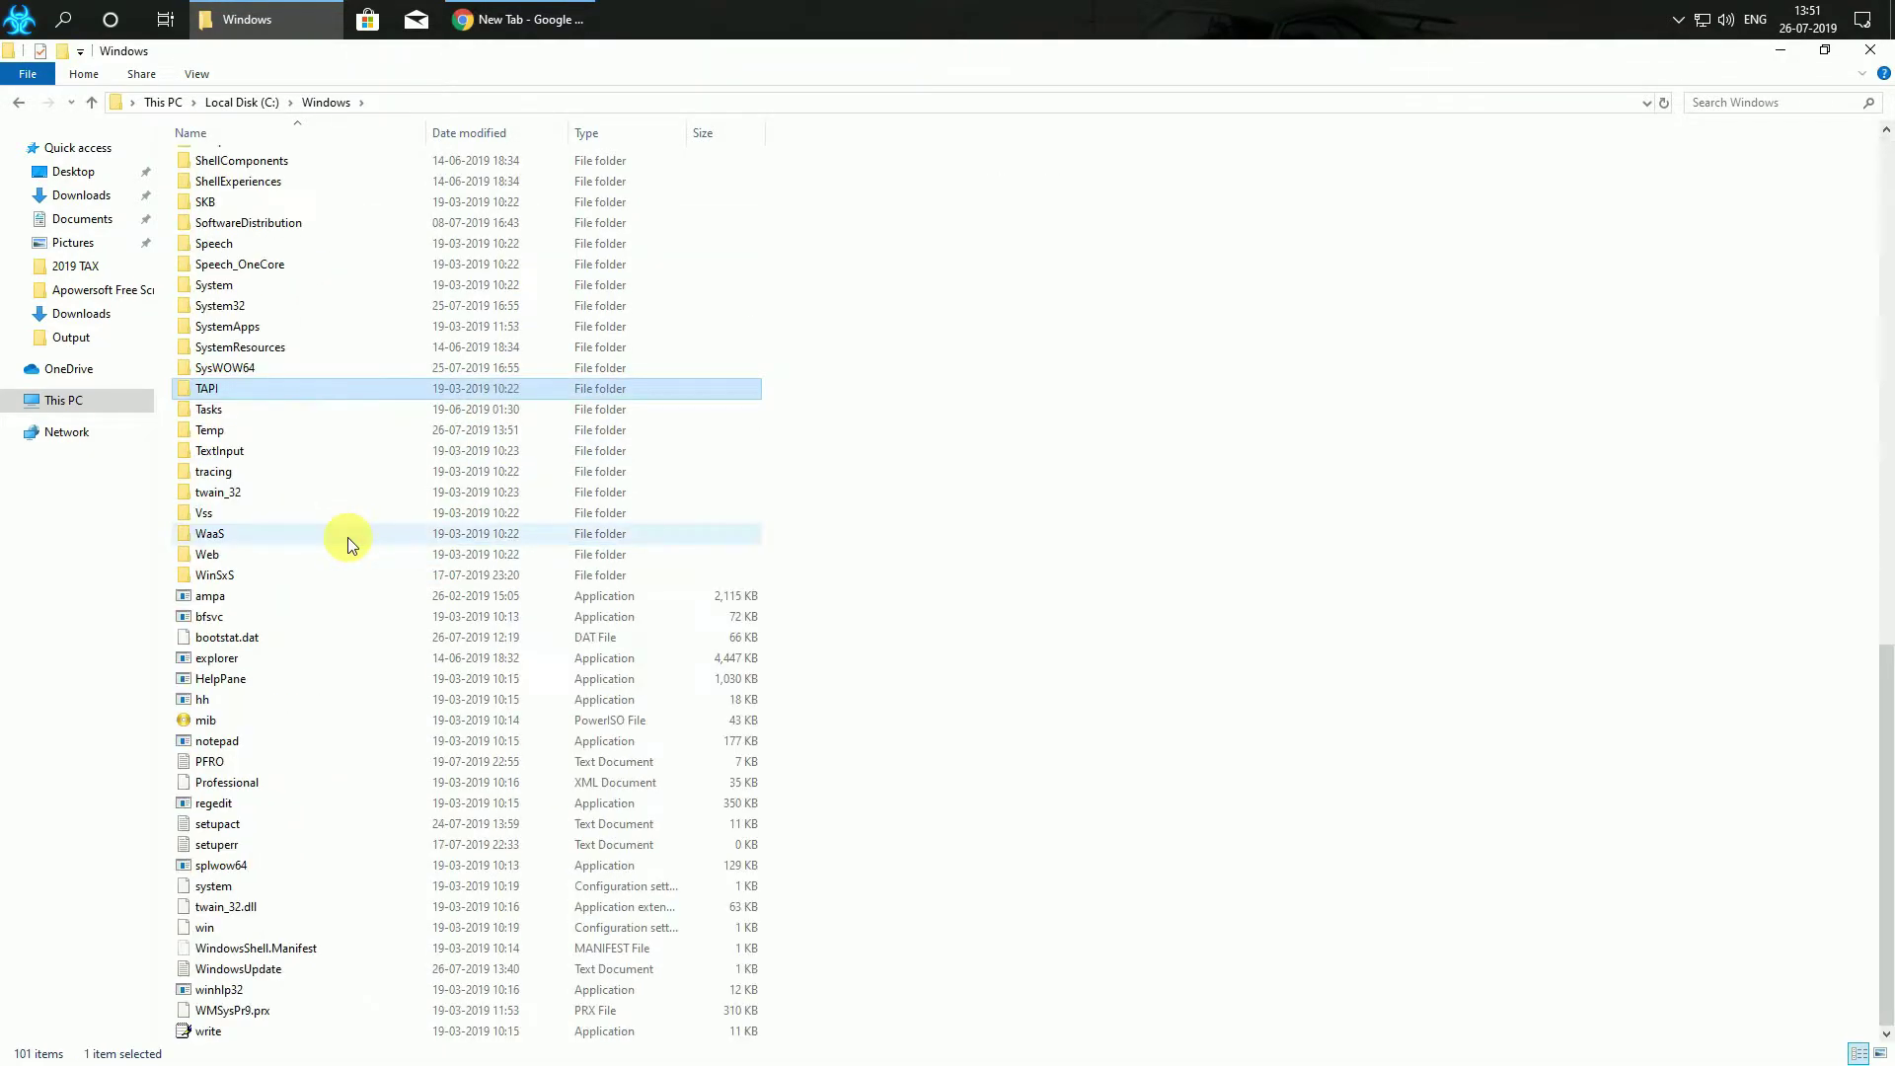
{"action": "double_click", "coordinate": [235, 431]}
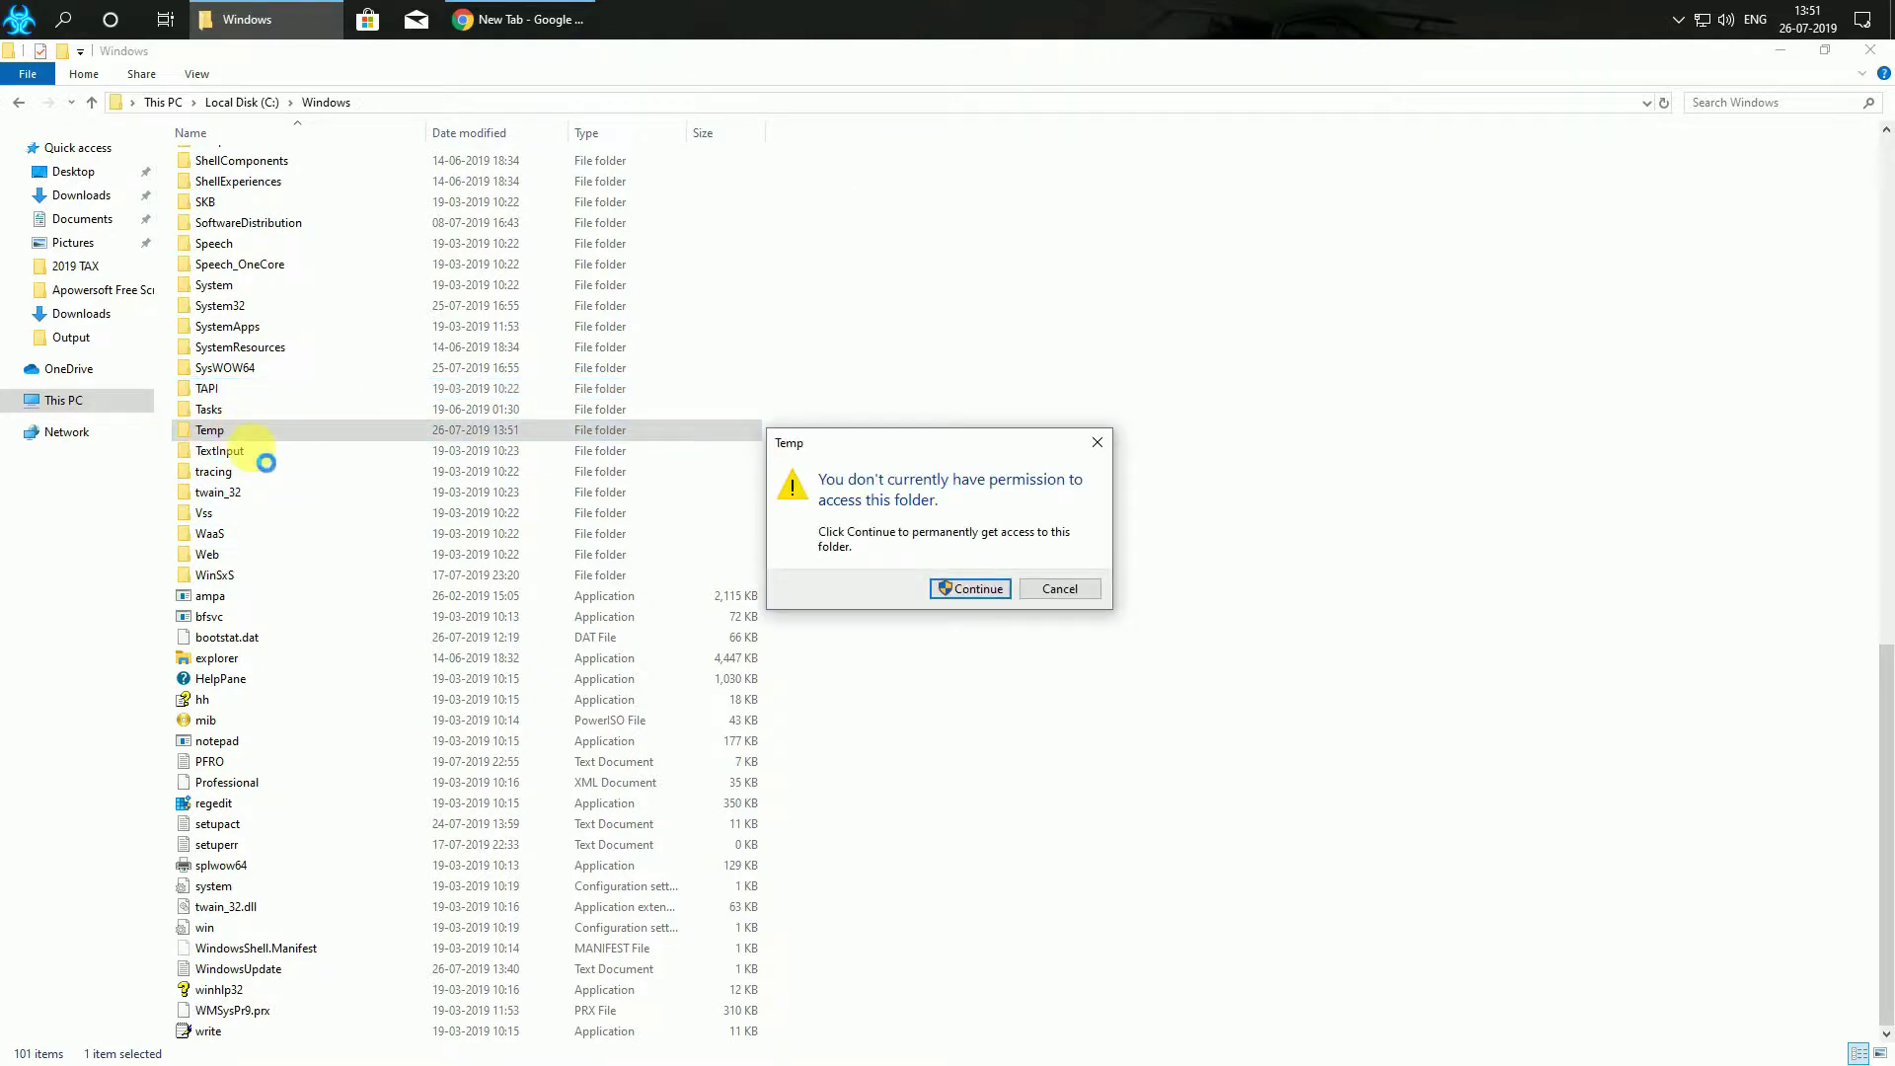
{"action": "left_click", "coordinate": [967, 590]}
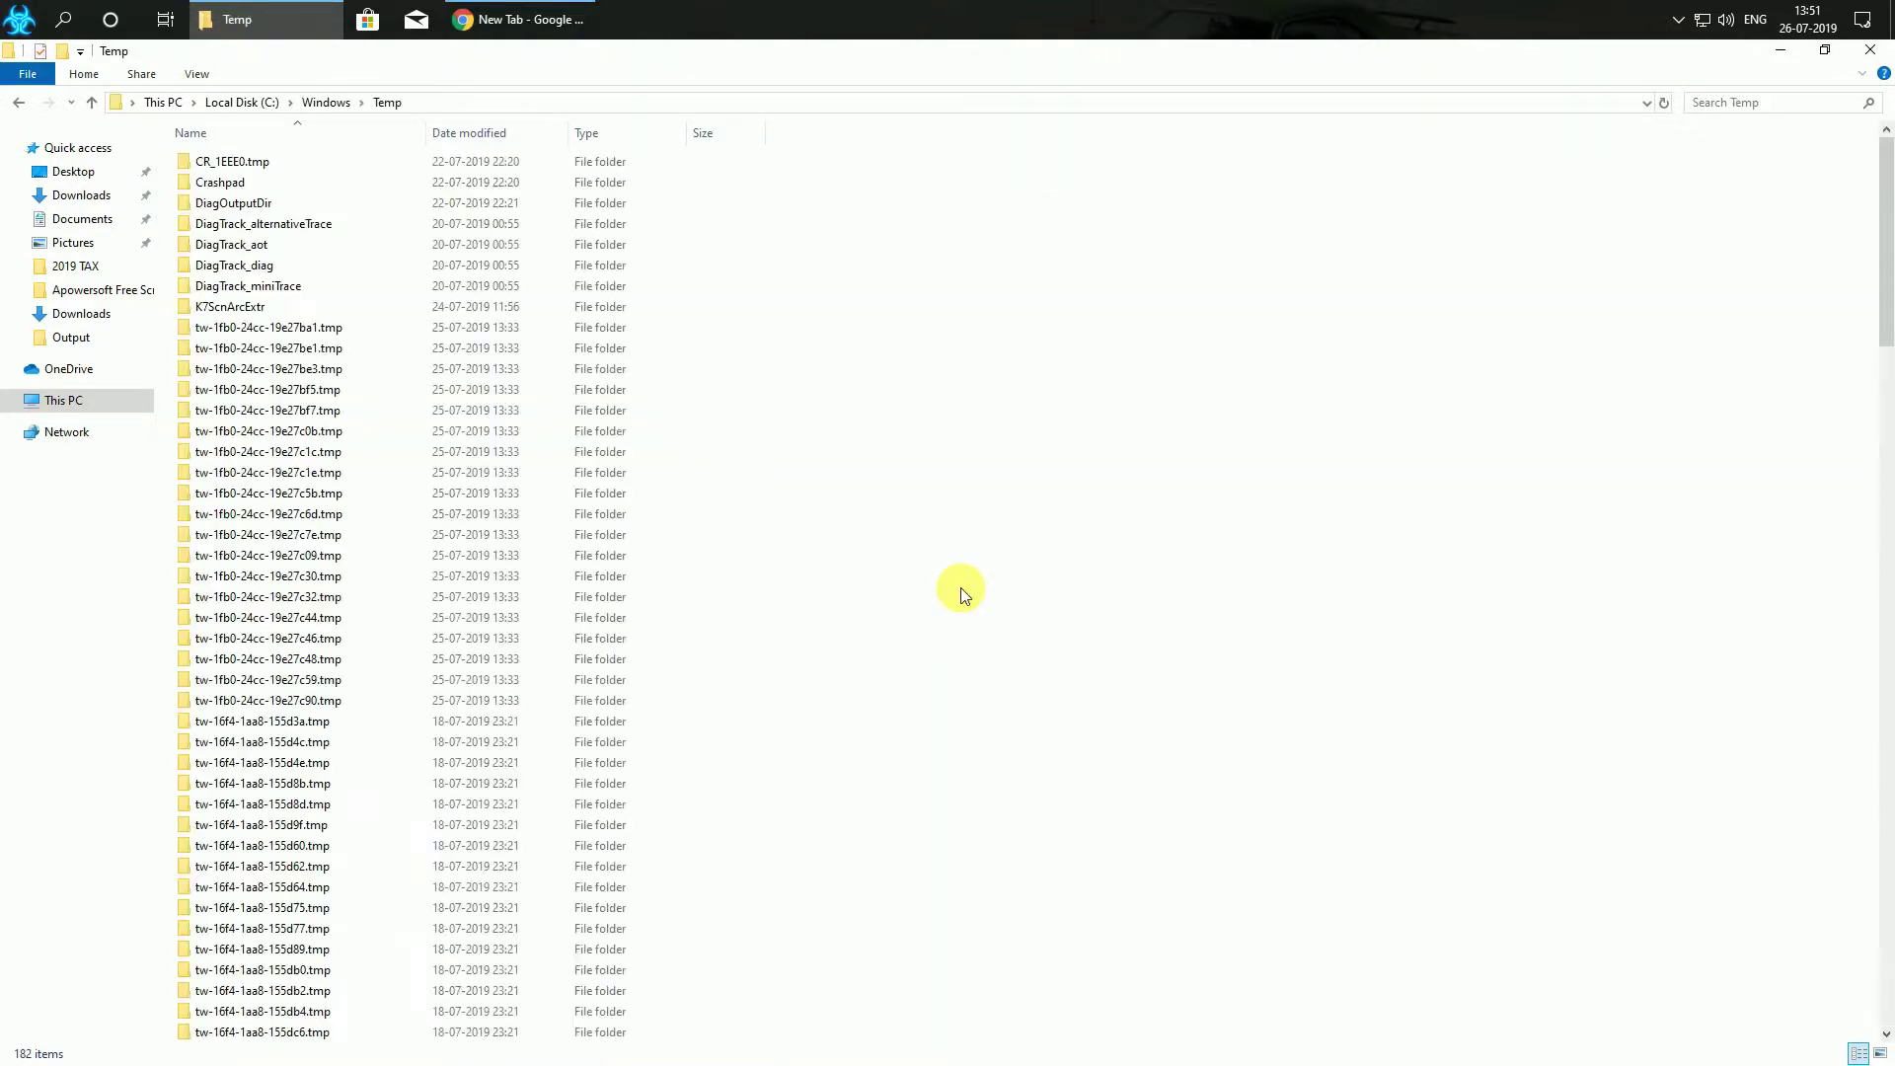
Delete everything in the Windows Temp folder, skipping files in use for all current items
{"action": "left_click", "coordinate": [688, 578]}
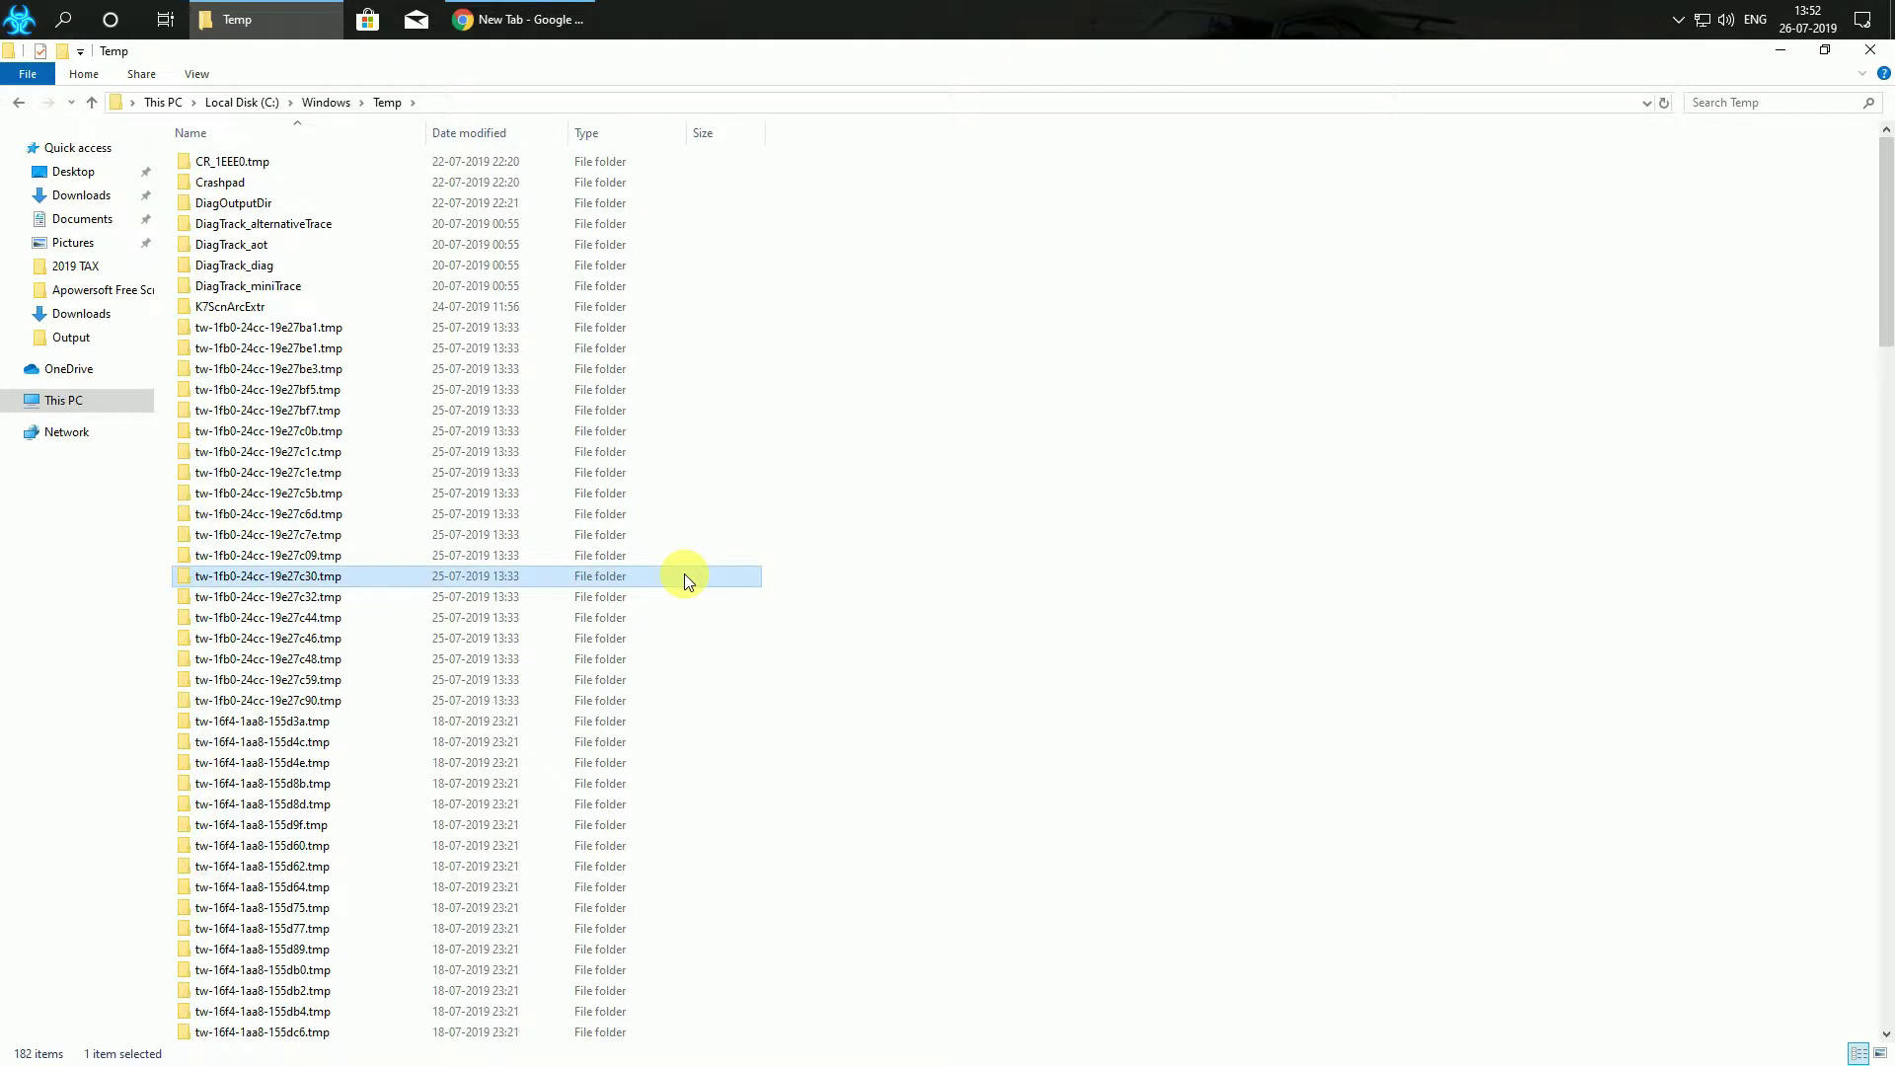
{"action": "key", "text": "ctrl+a"}
{"action": "right_click", "coordinate": [688, 580]}
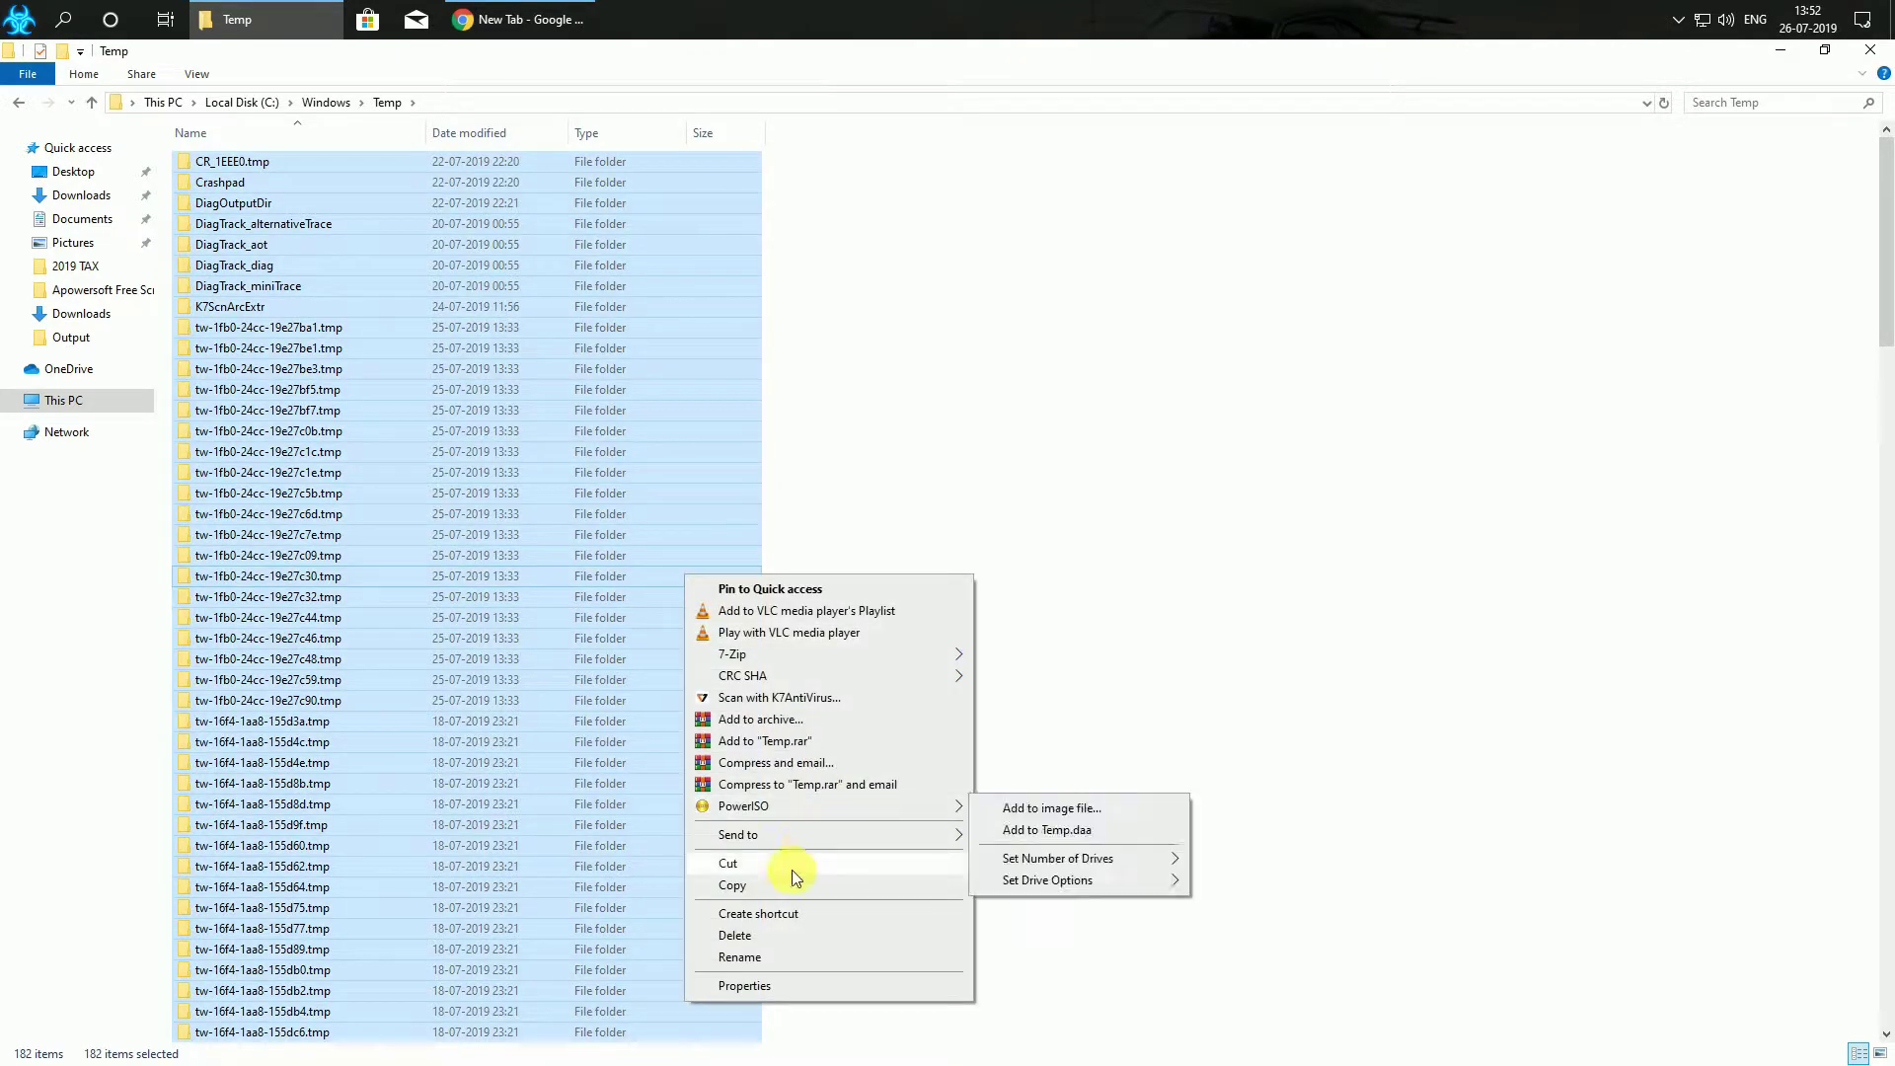
{"action": "left_click", "coordinate": [780, 934]}
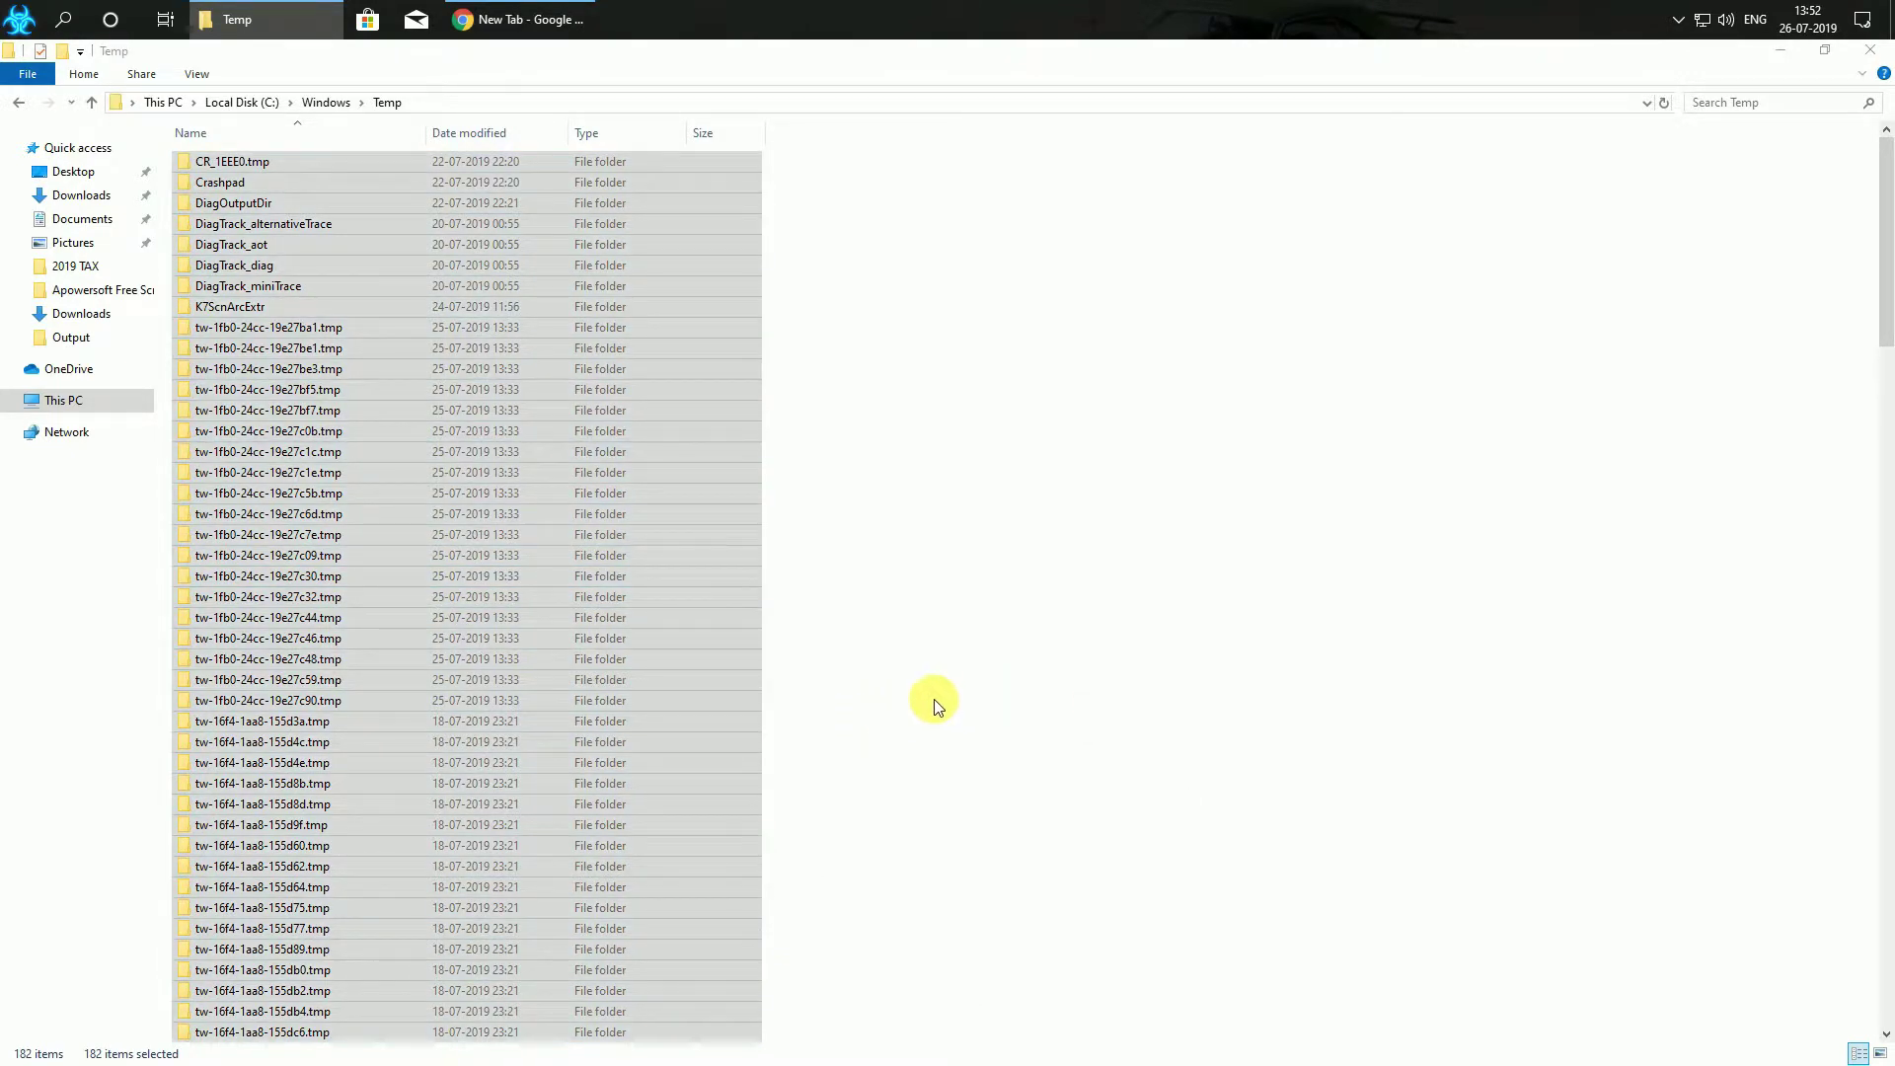
{"action": "left_click", "coordinate": [409, 466]}
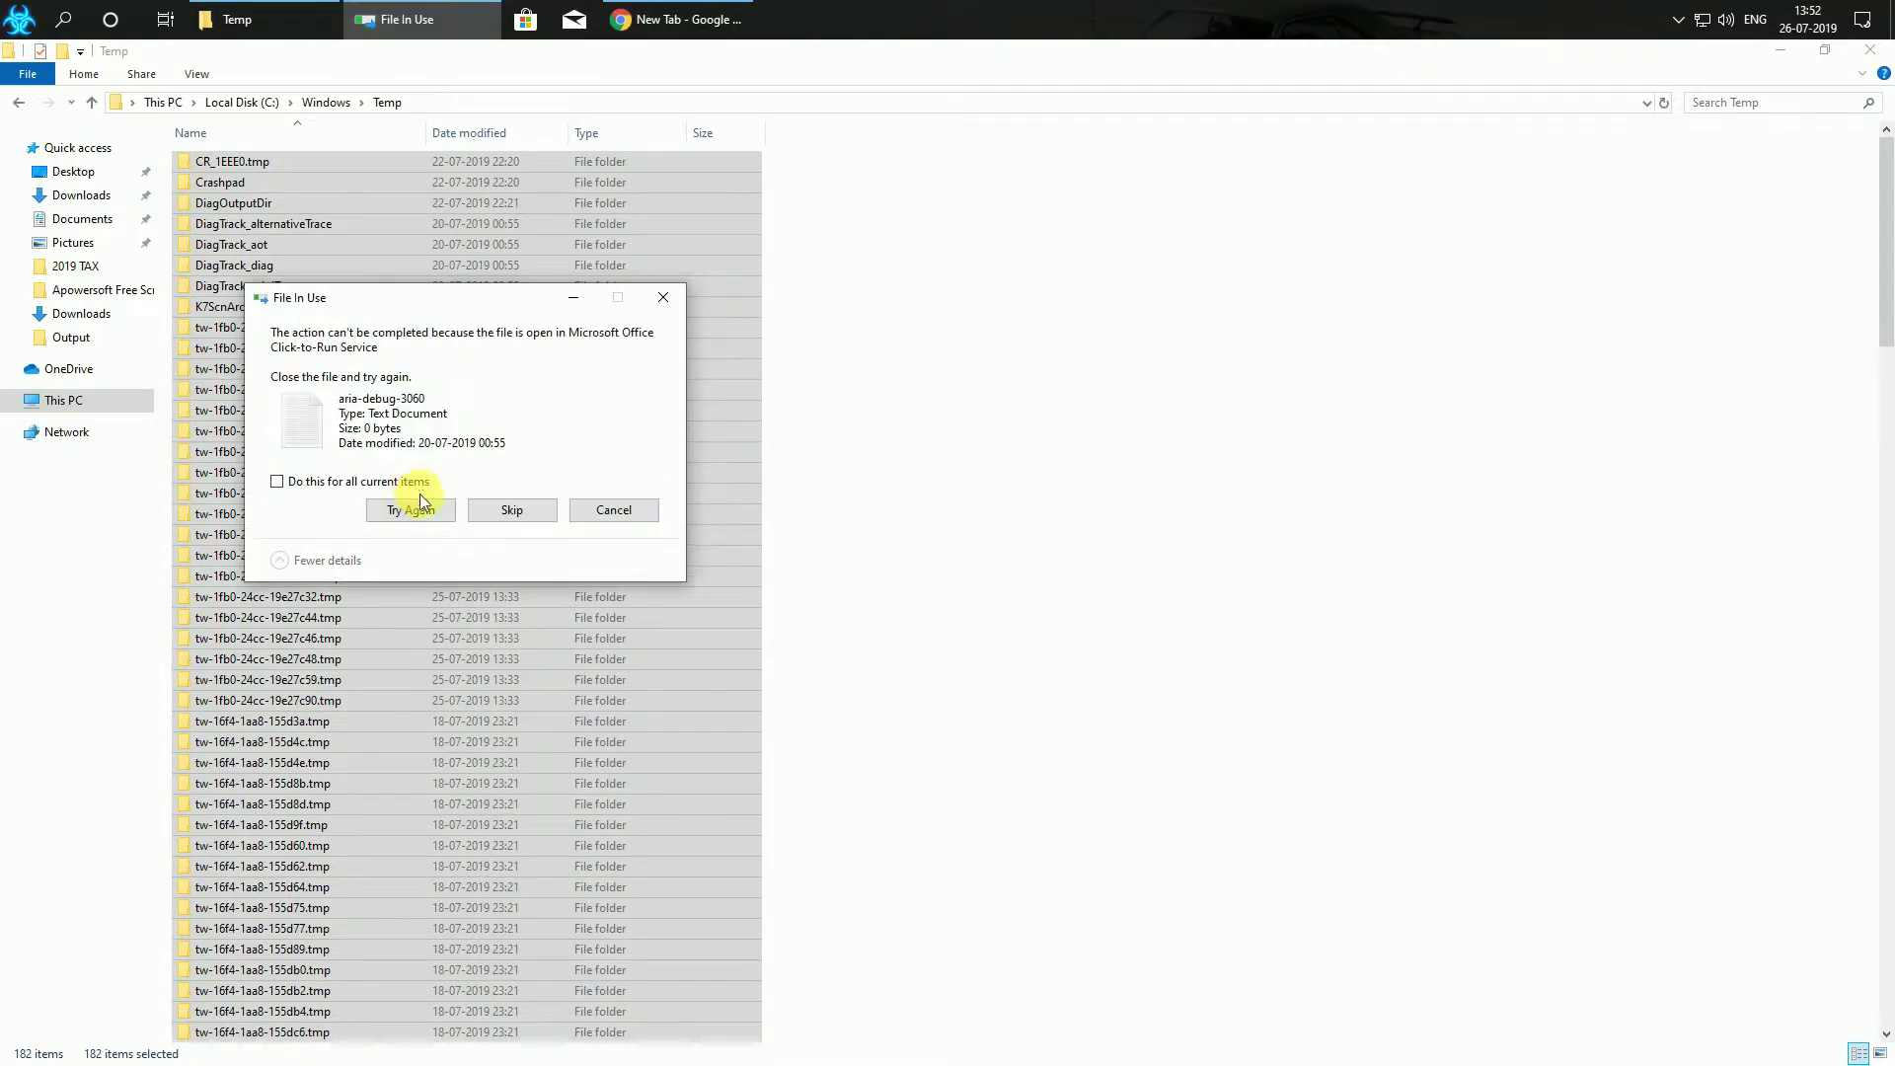
{"action": "left_click", "coordinate": [378, 481]}
{"action": "left_click", "coordinate": [512, 509]}
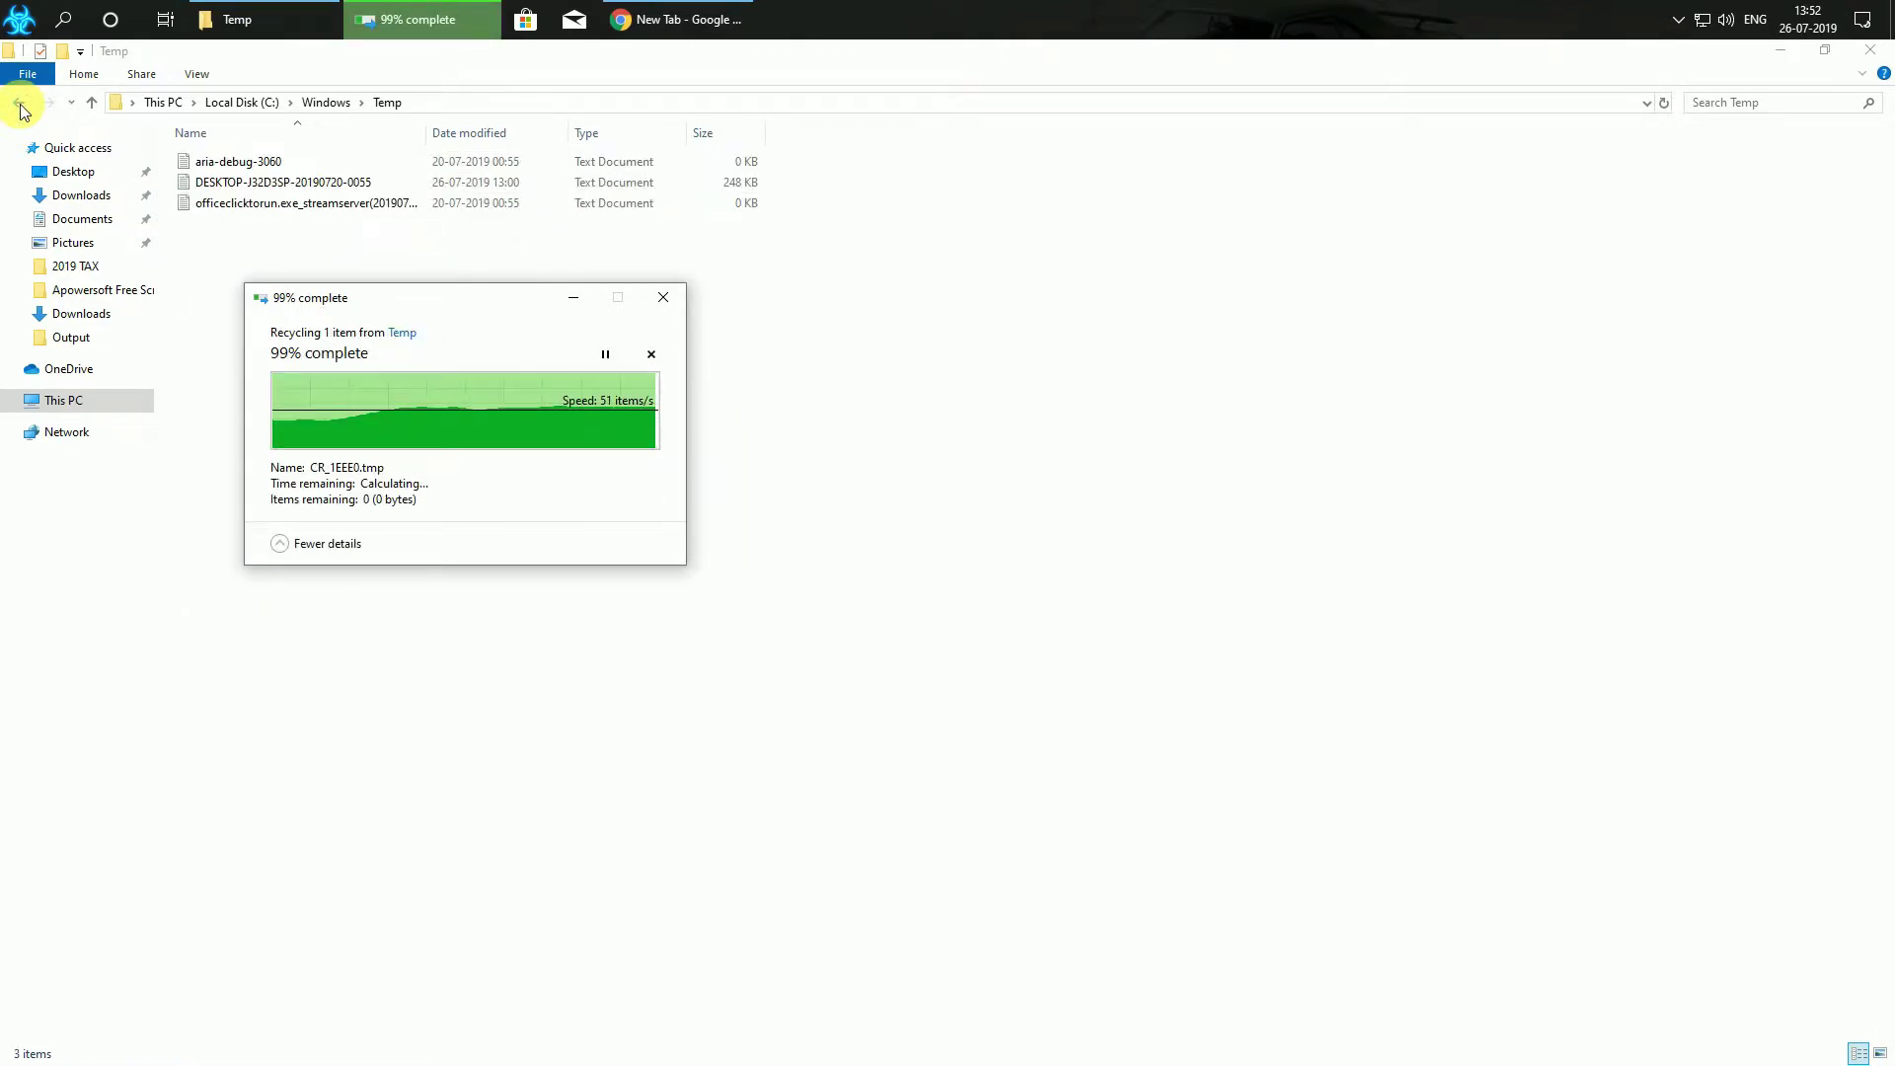
Go back to Local Disk (C:), check the deletion progress and the ProgramData folder, and close File Explorer
{"action": "left_click", "coordinate": [20, 105]}
{"action": "left_click", "coordinate": [19, 105]}
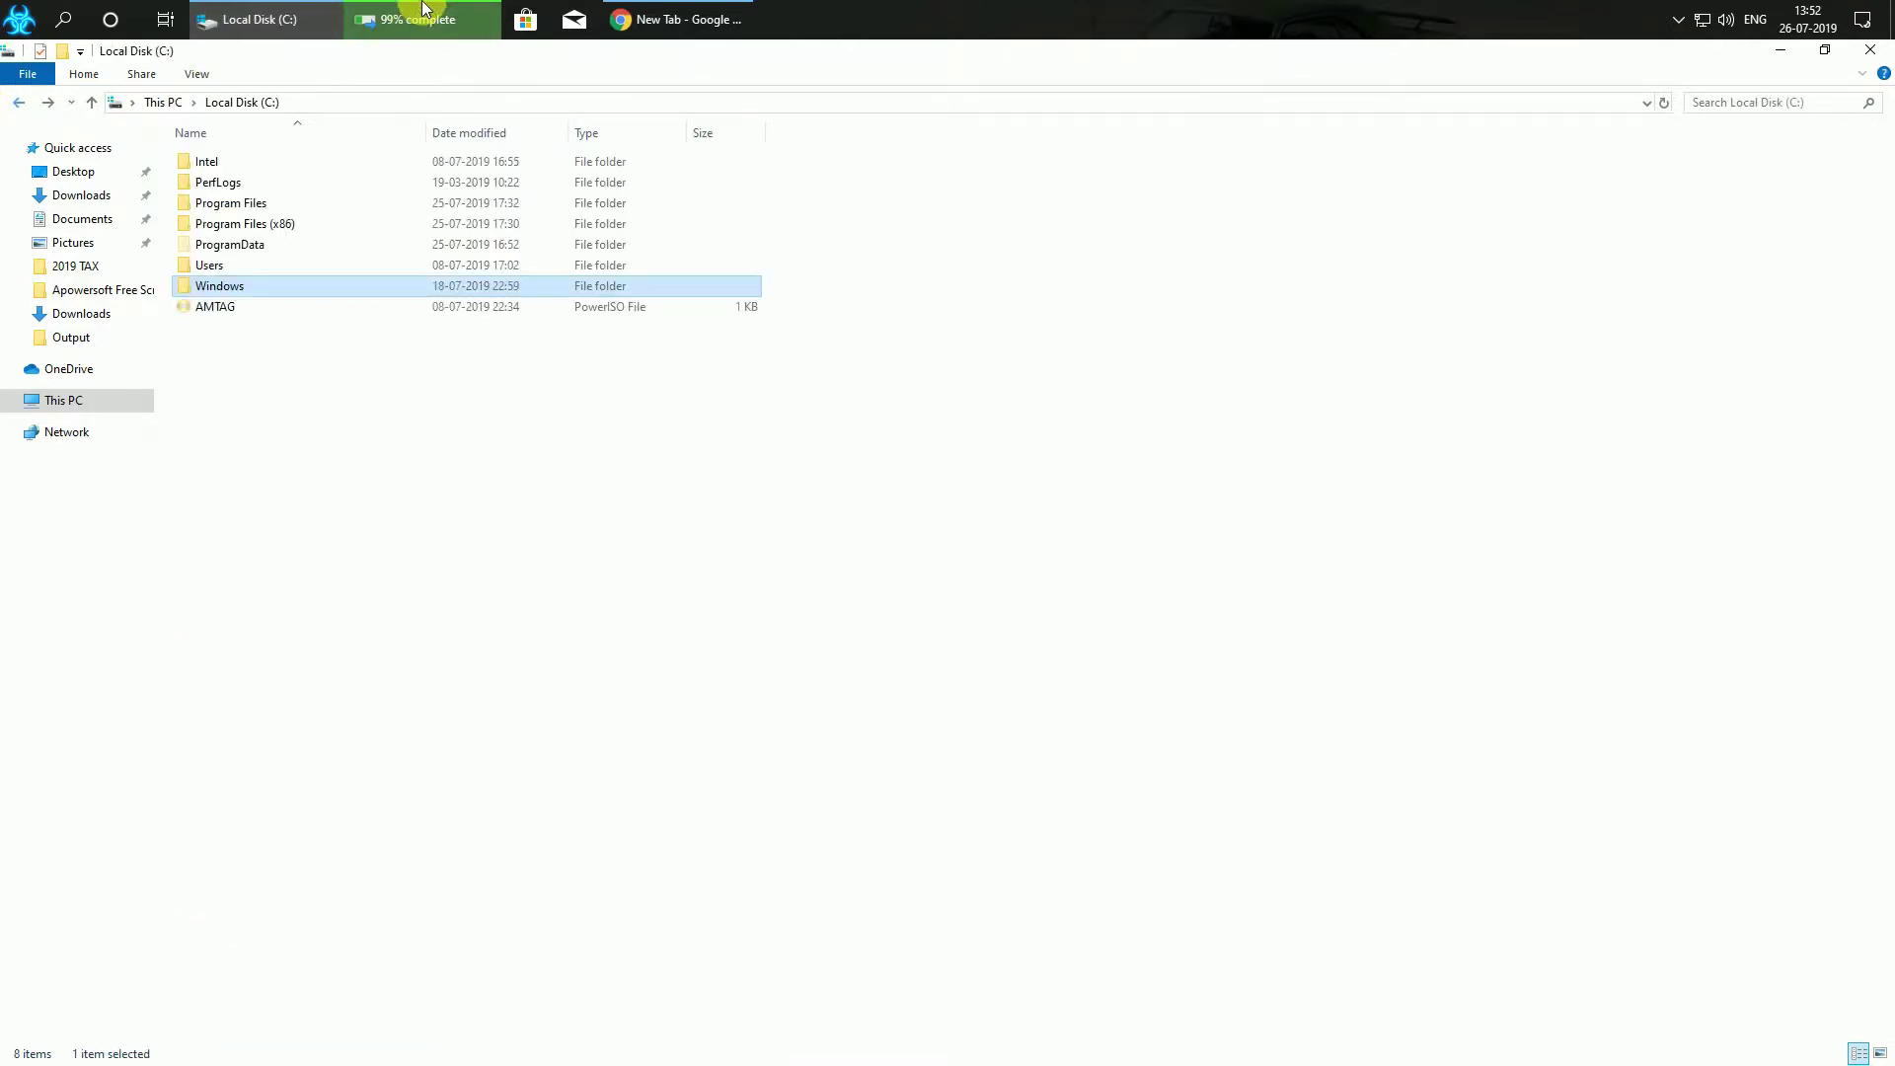
{"action": "left_click", "coordinate": [424, 14]}
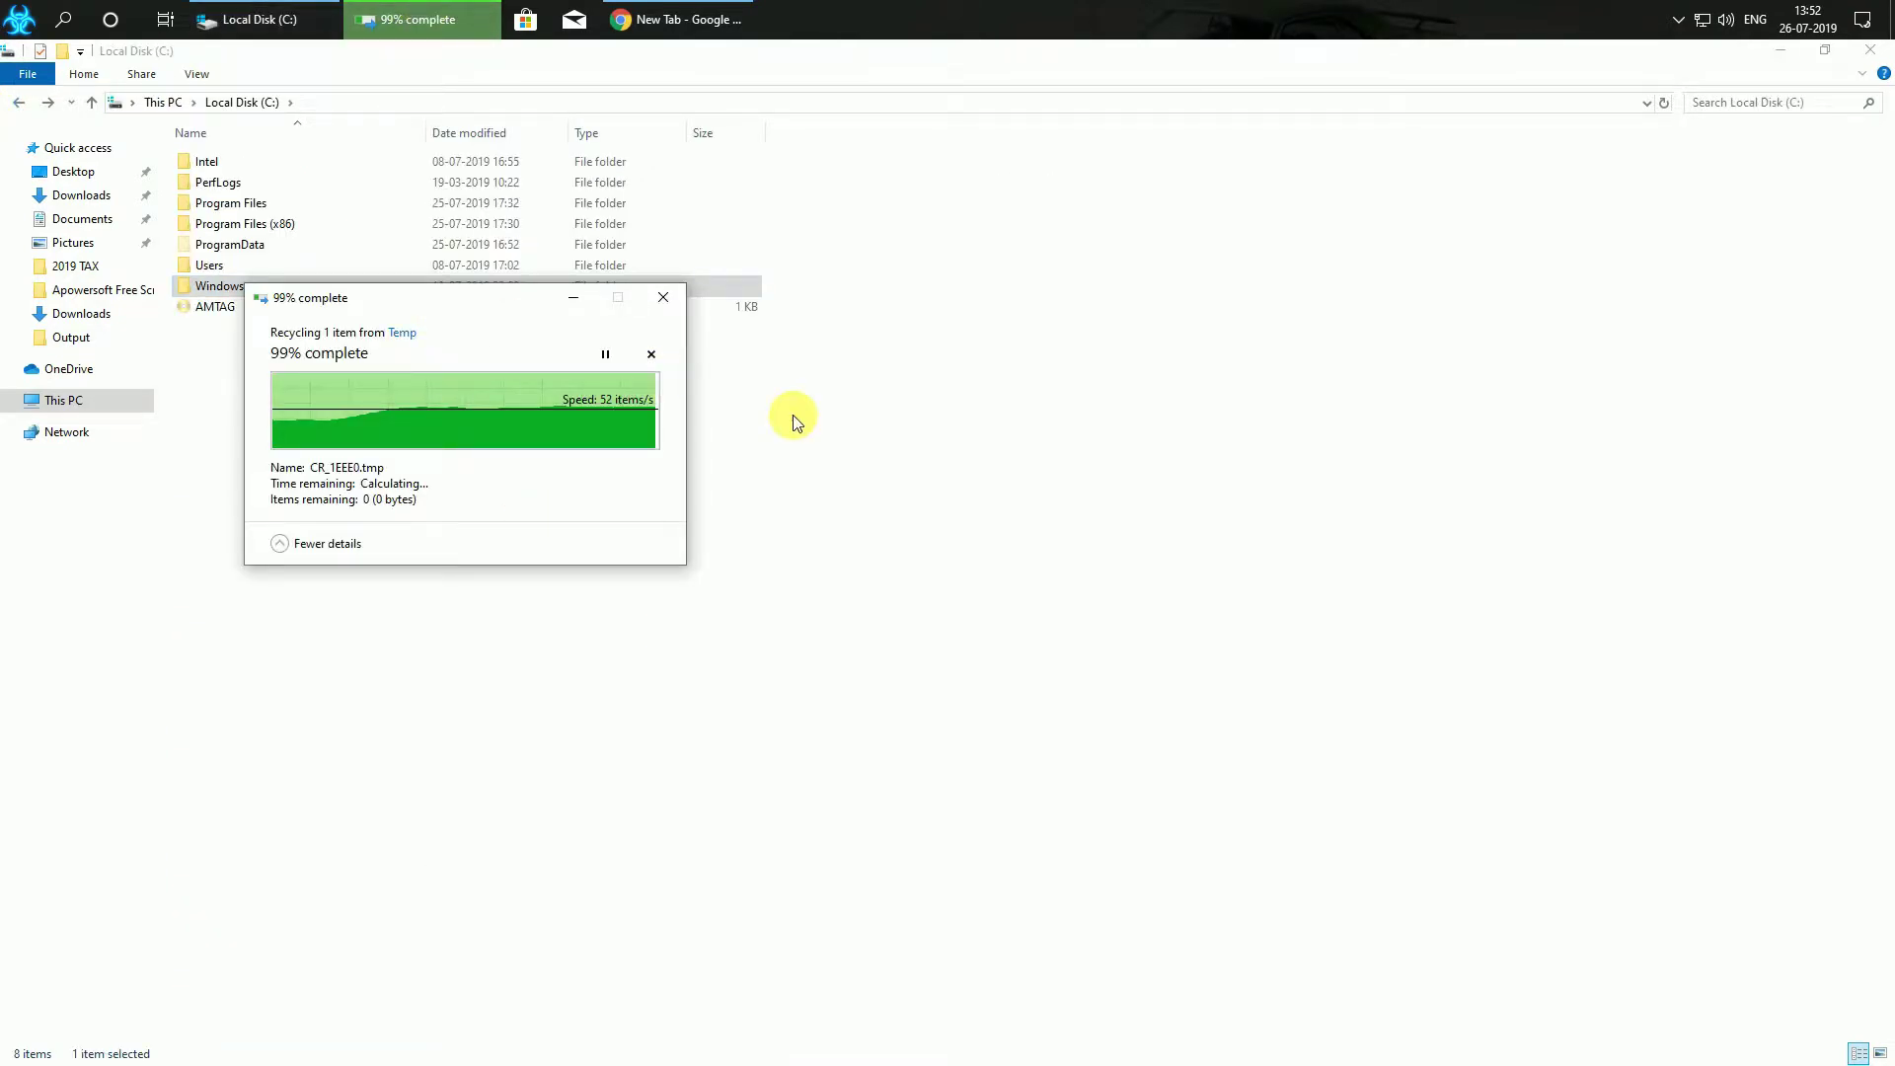
{"action": "double_click", "coordinate": [290, 242]}
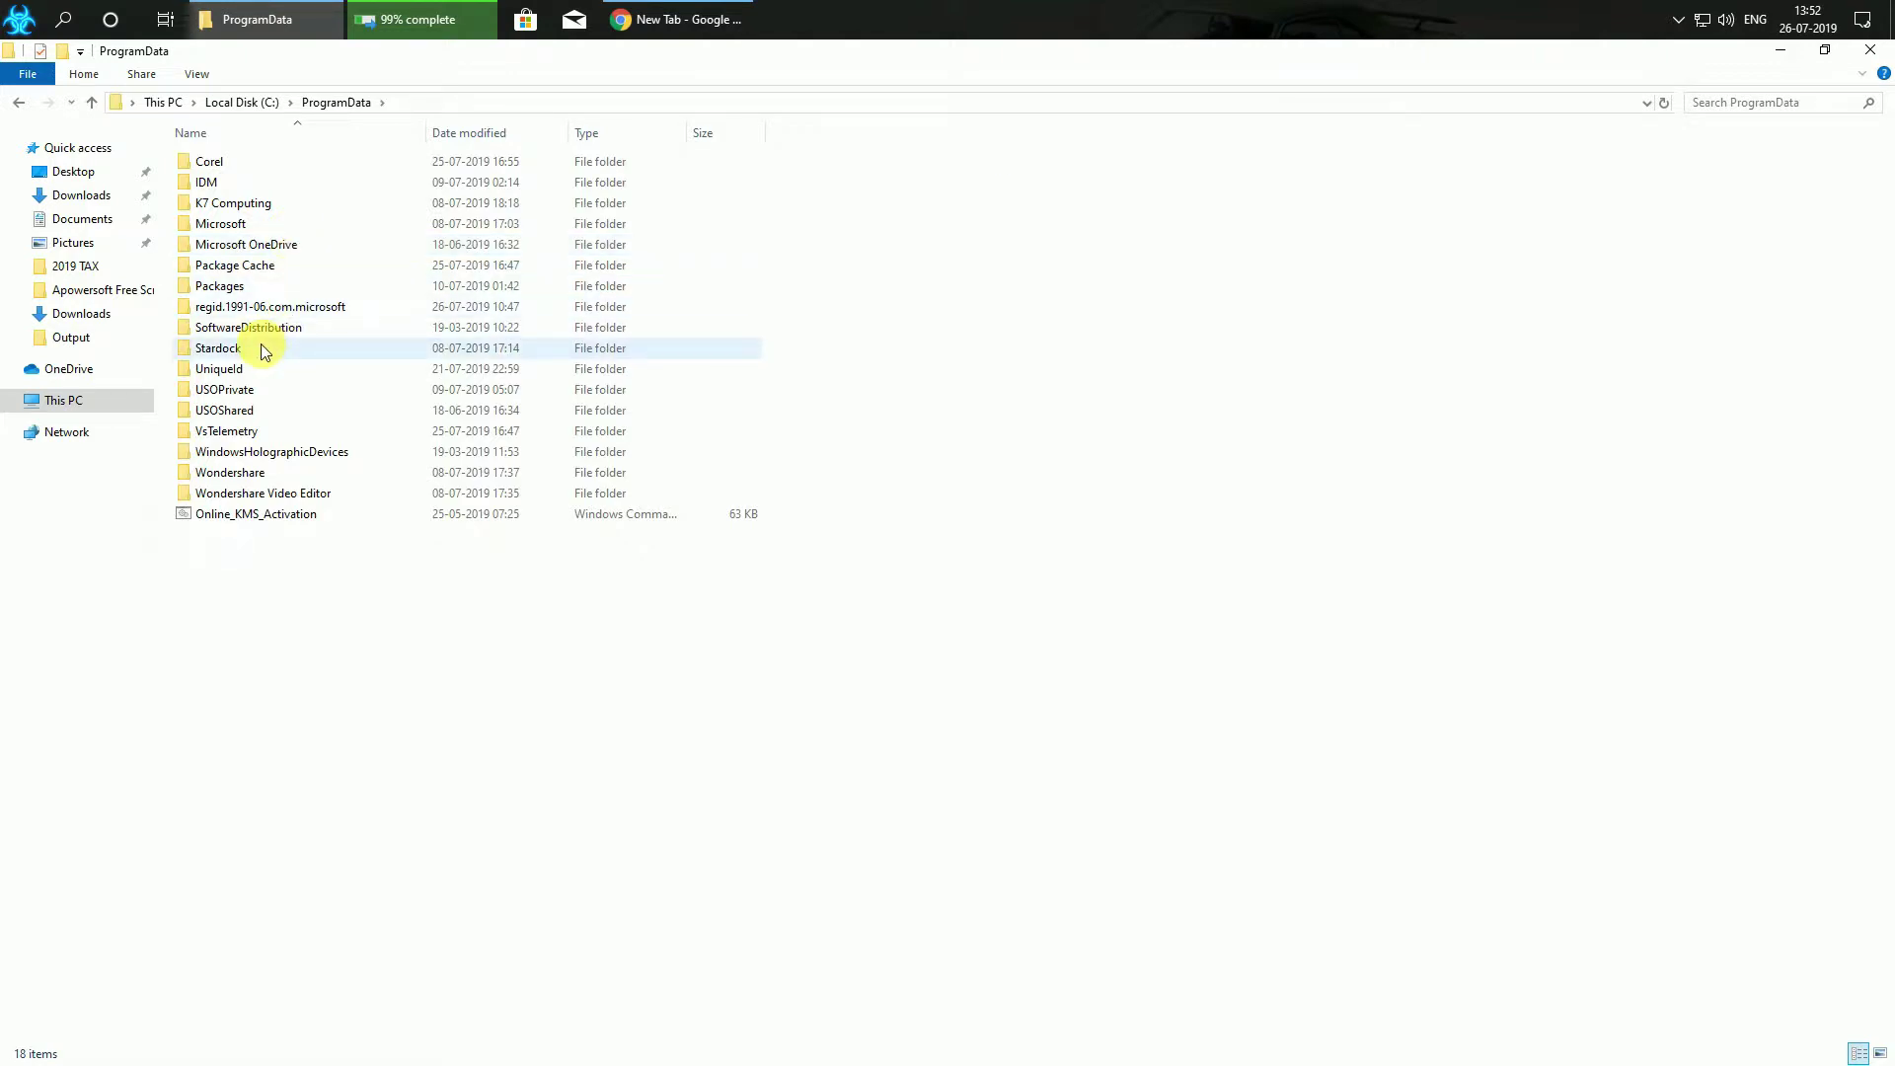
{"action": "key", "text": "BackSpace"}
{"action": "left_click", "coordinate": [1871, 50]}
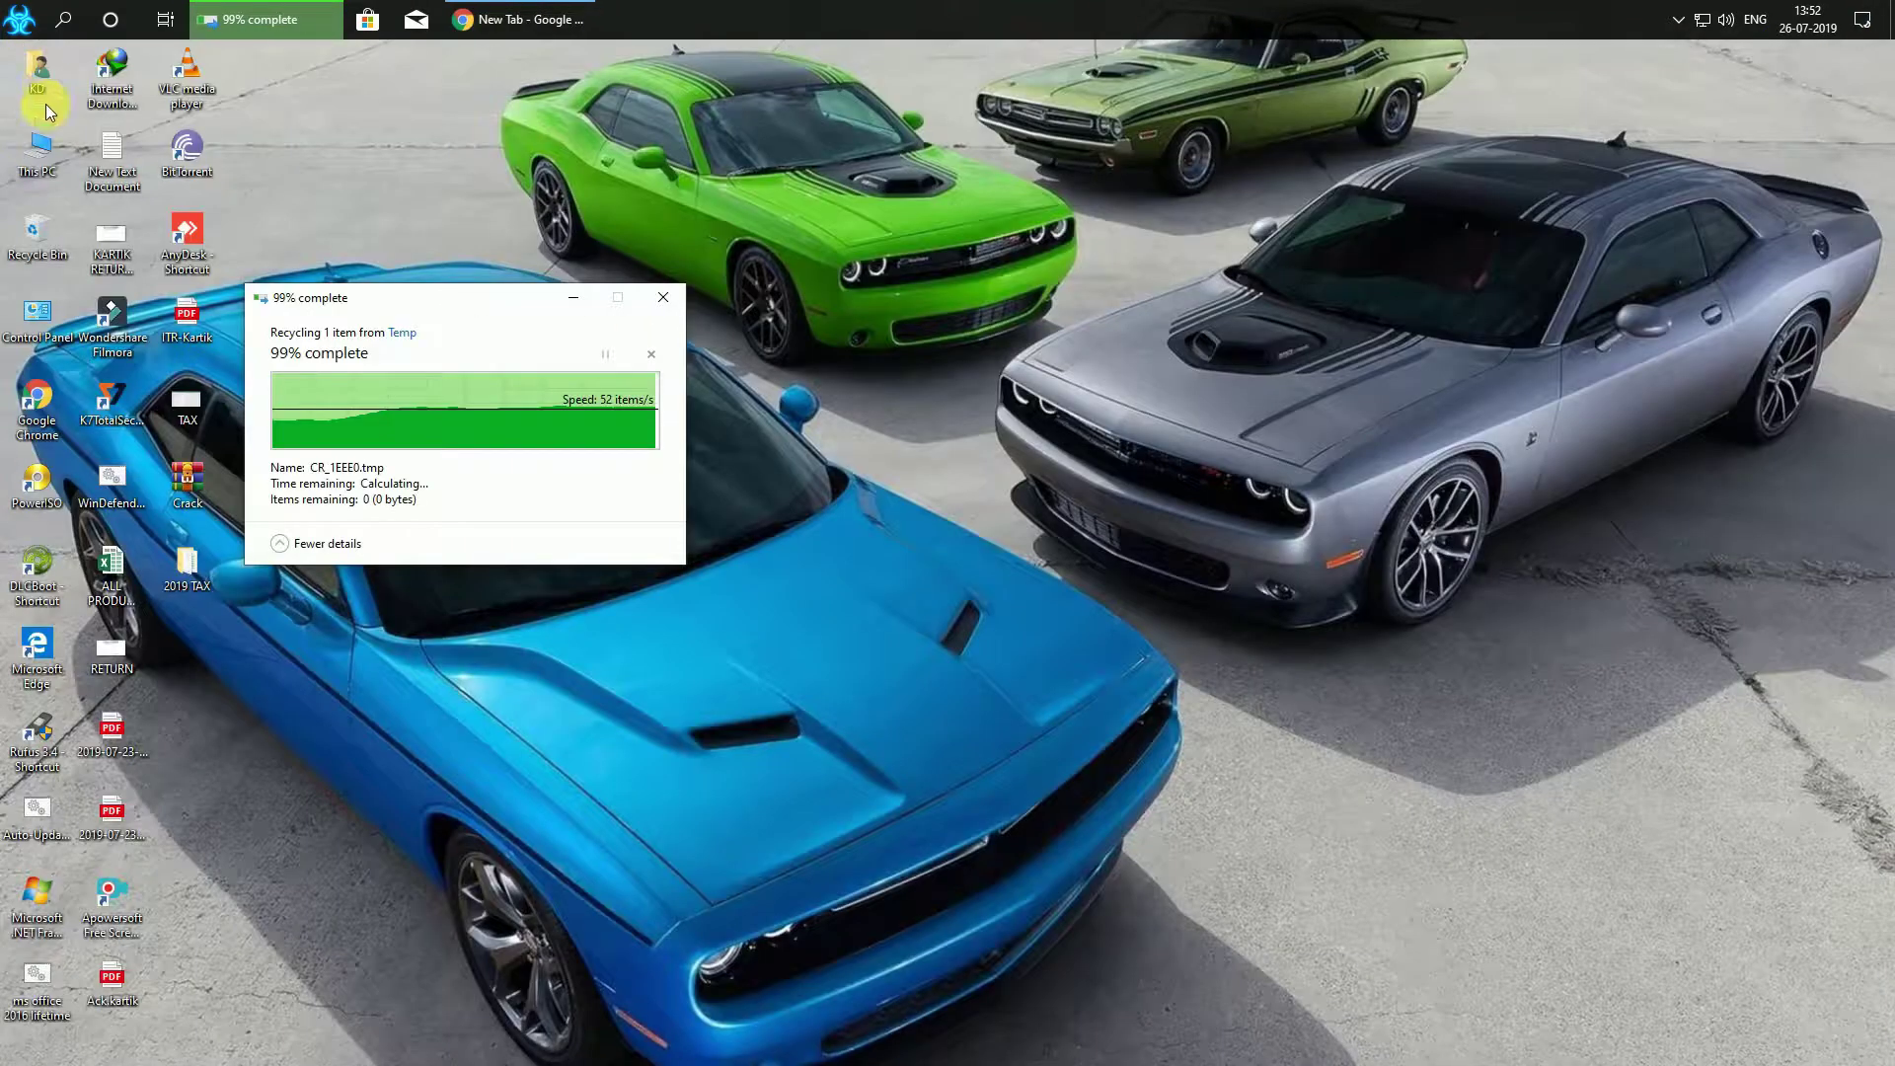
Open the AppData\Local\Temp folder from the user profile folder on the desktop
{"action": "double_click", "coordinate": [38, 71]}
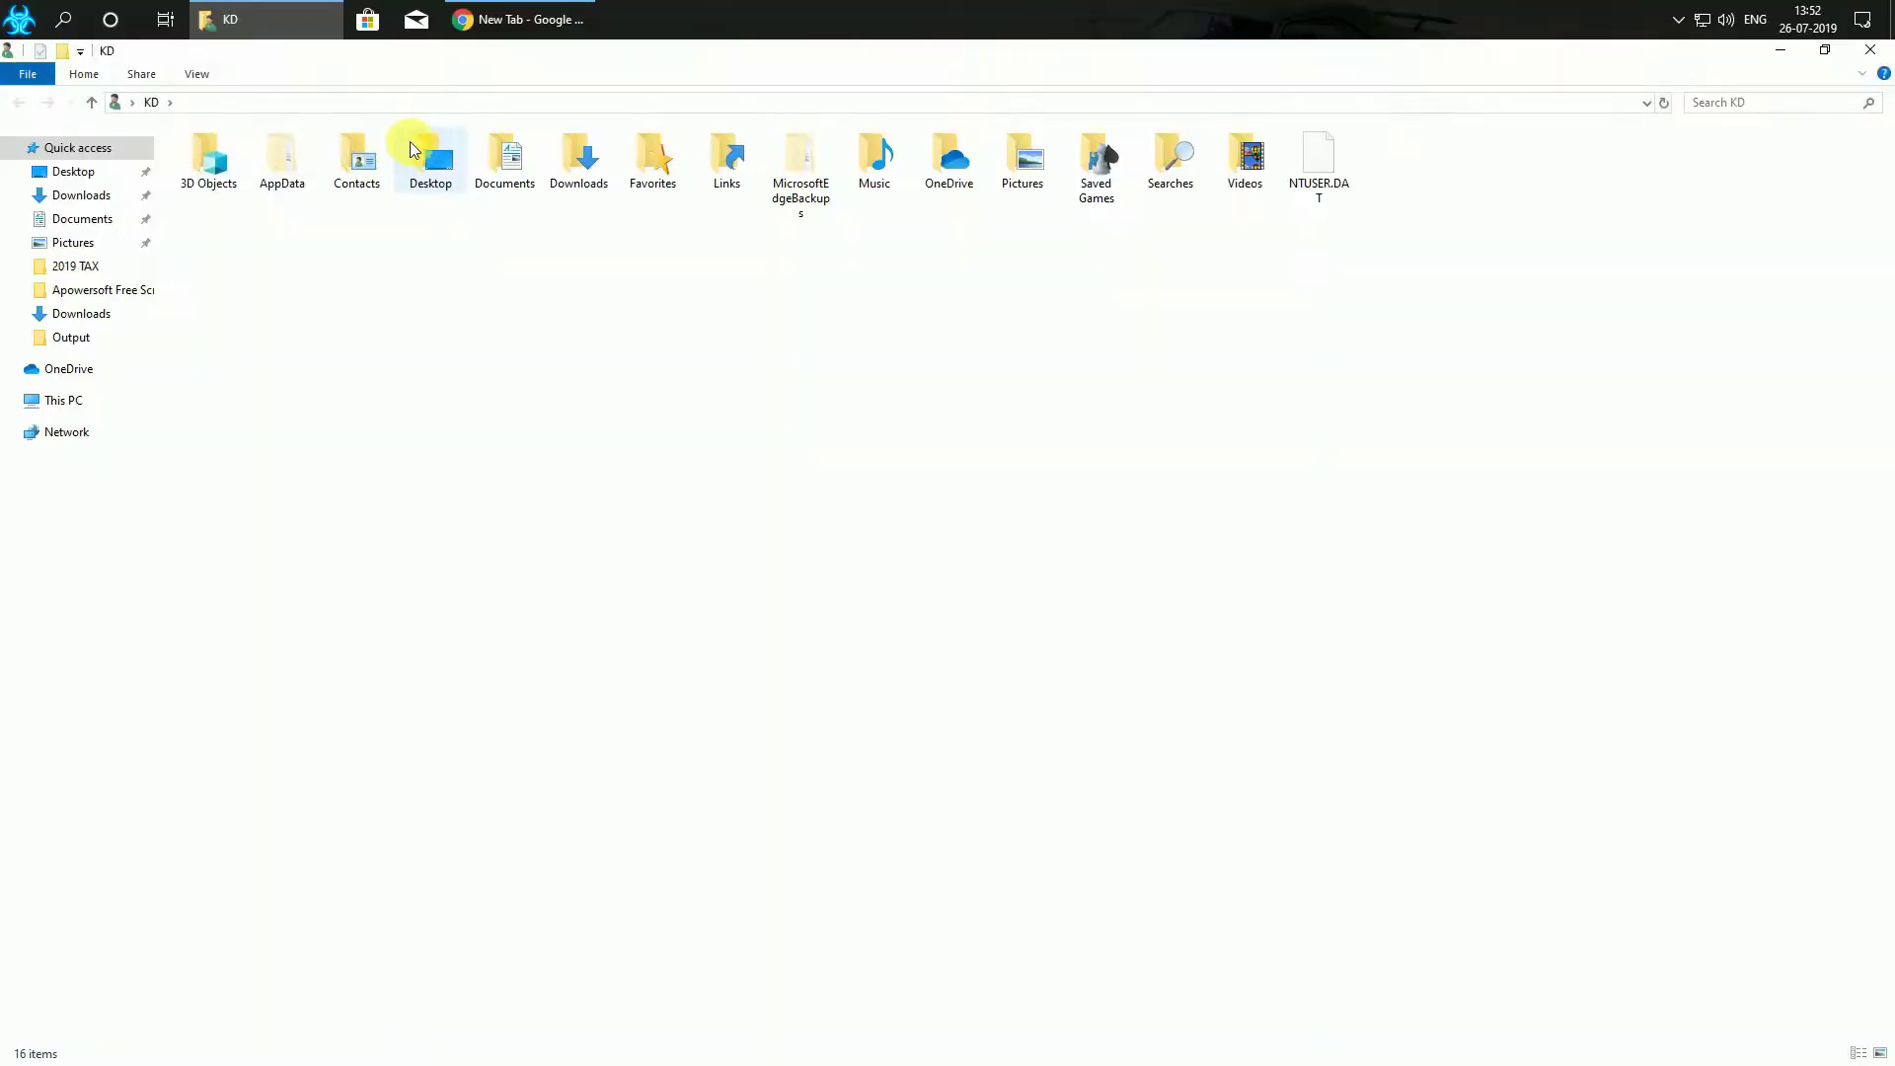
{"action": "double_click", "coordinate": [269, 158]}
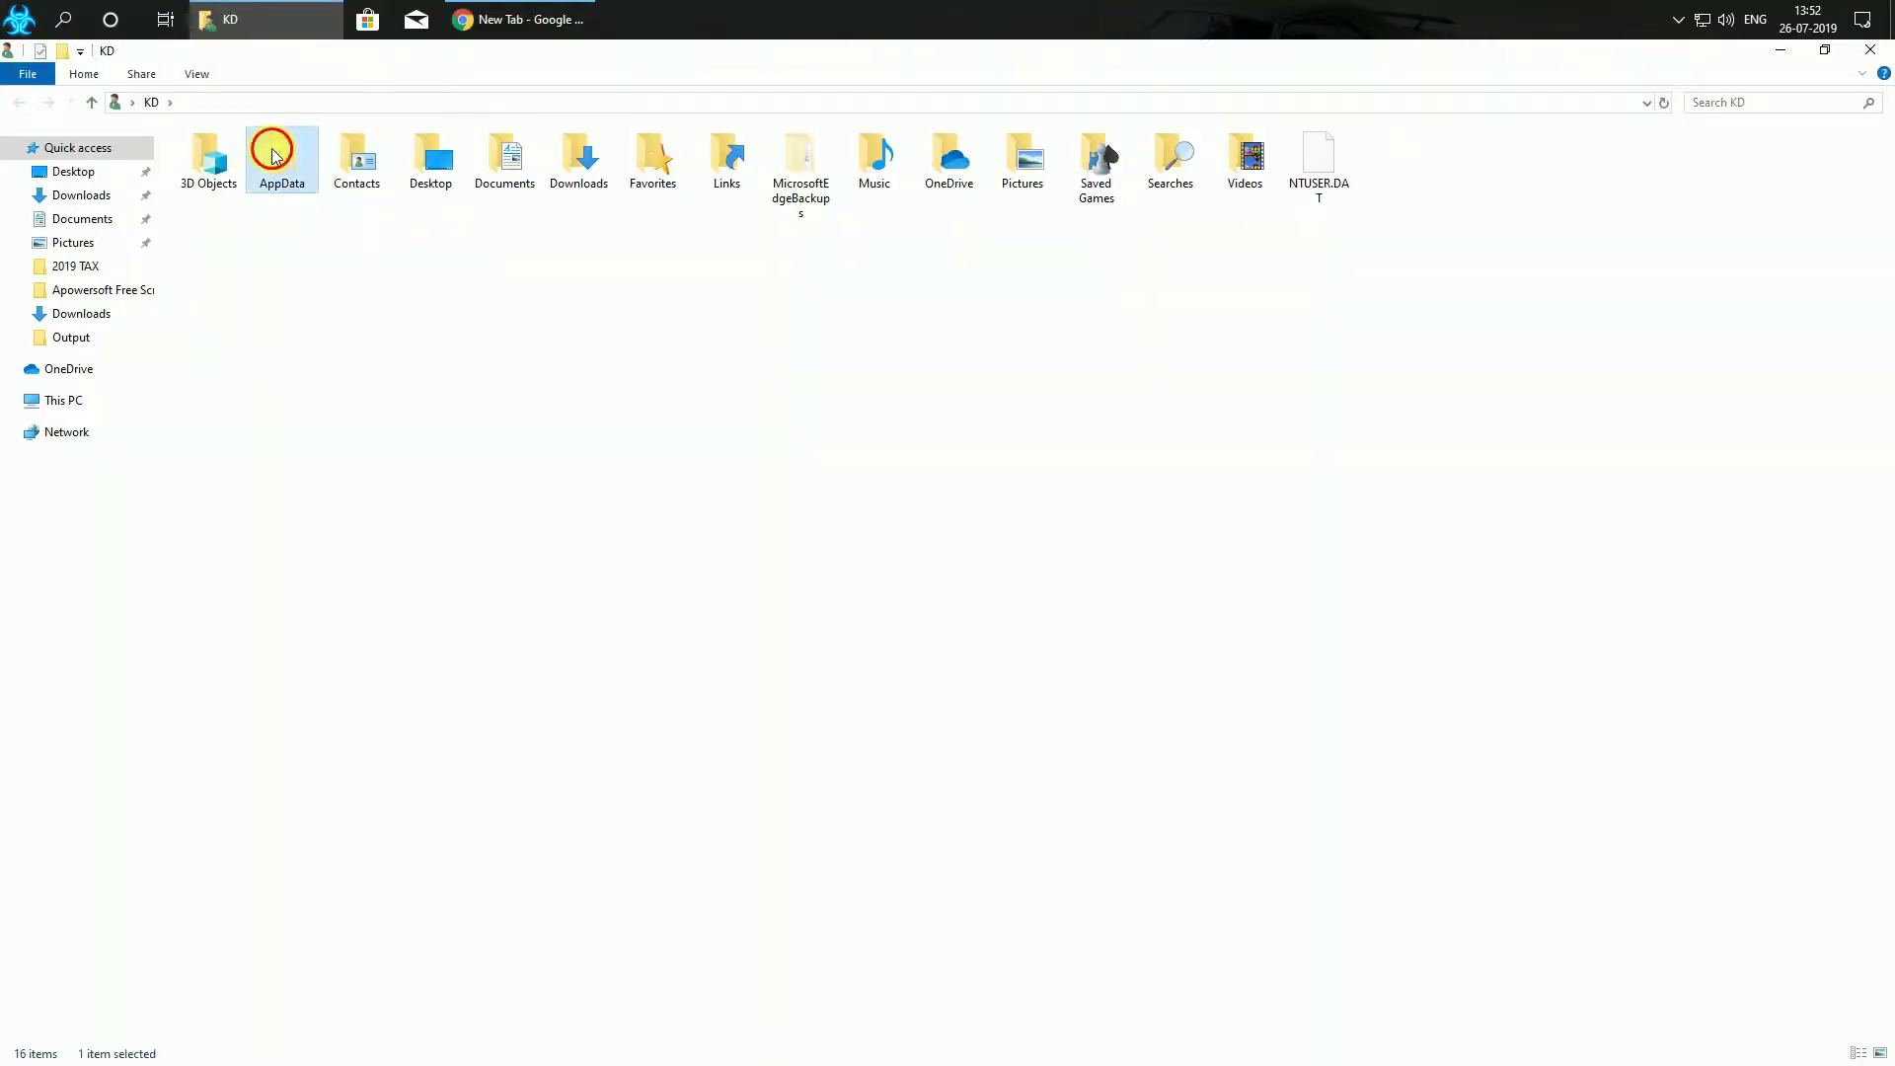
{"action": "double_click", "coordinate": [295, 169]}
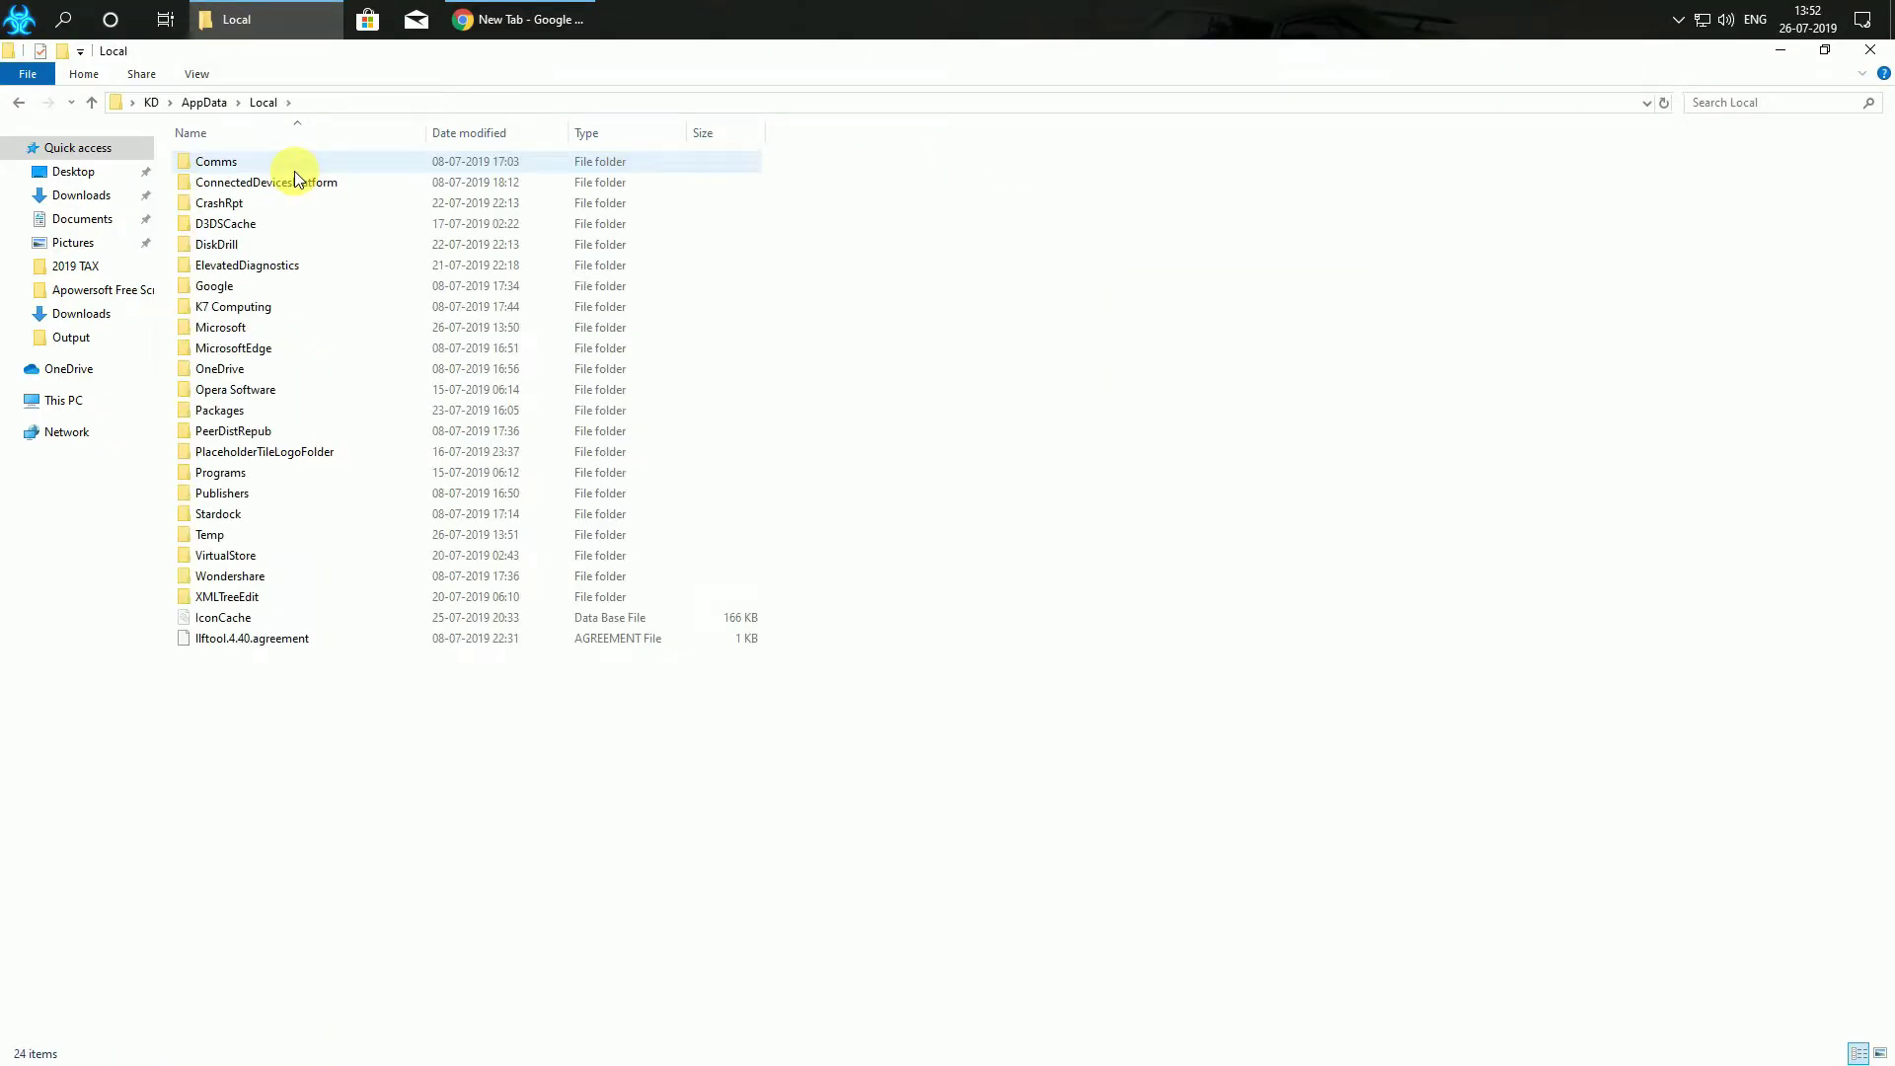
{"action": "left_click", "coordinate": [237, 538]}
{"action": "double_click", "coordinate": [237, 538]}
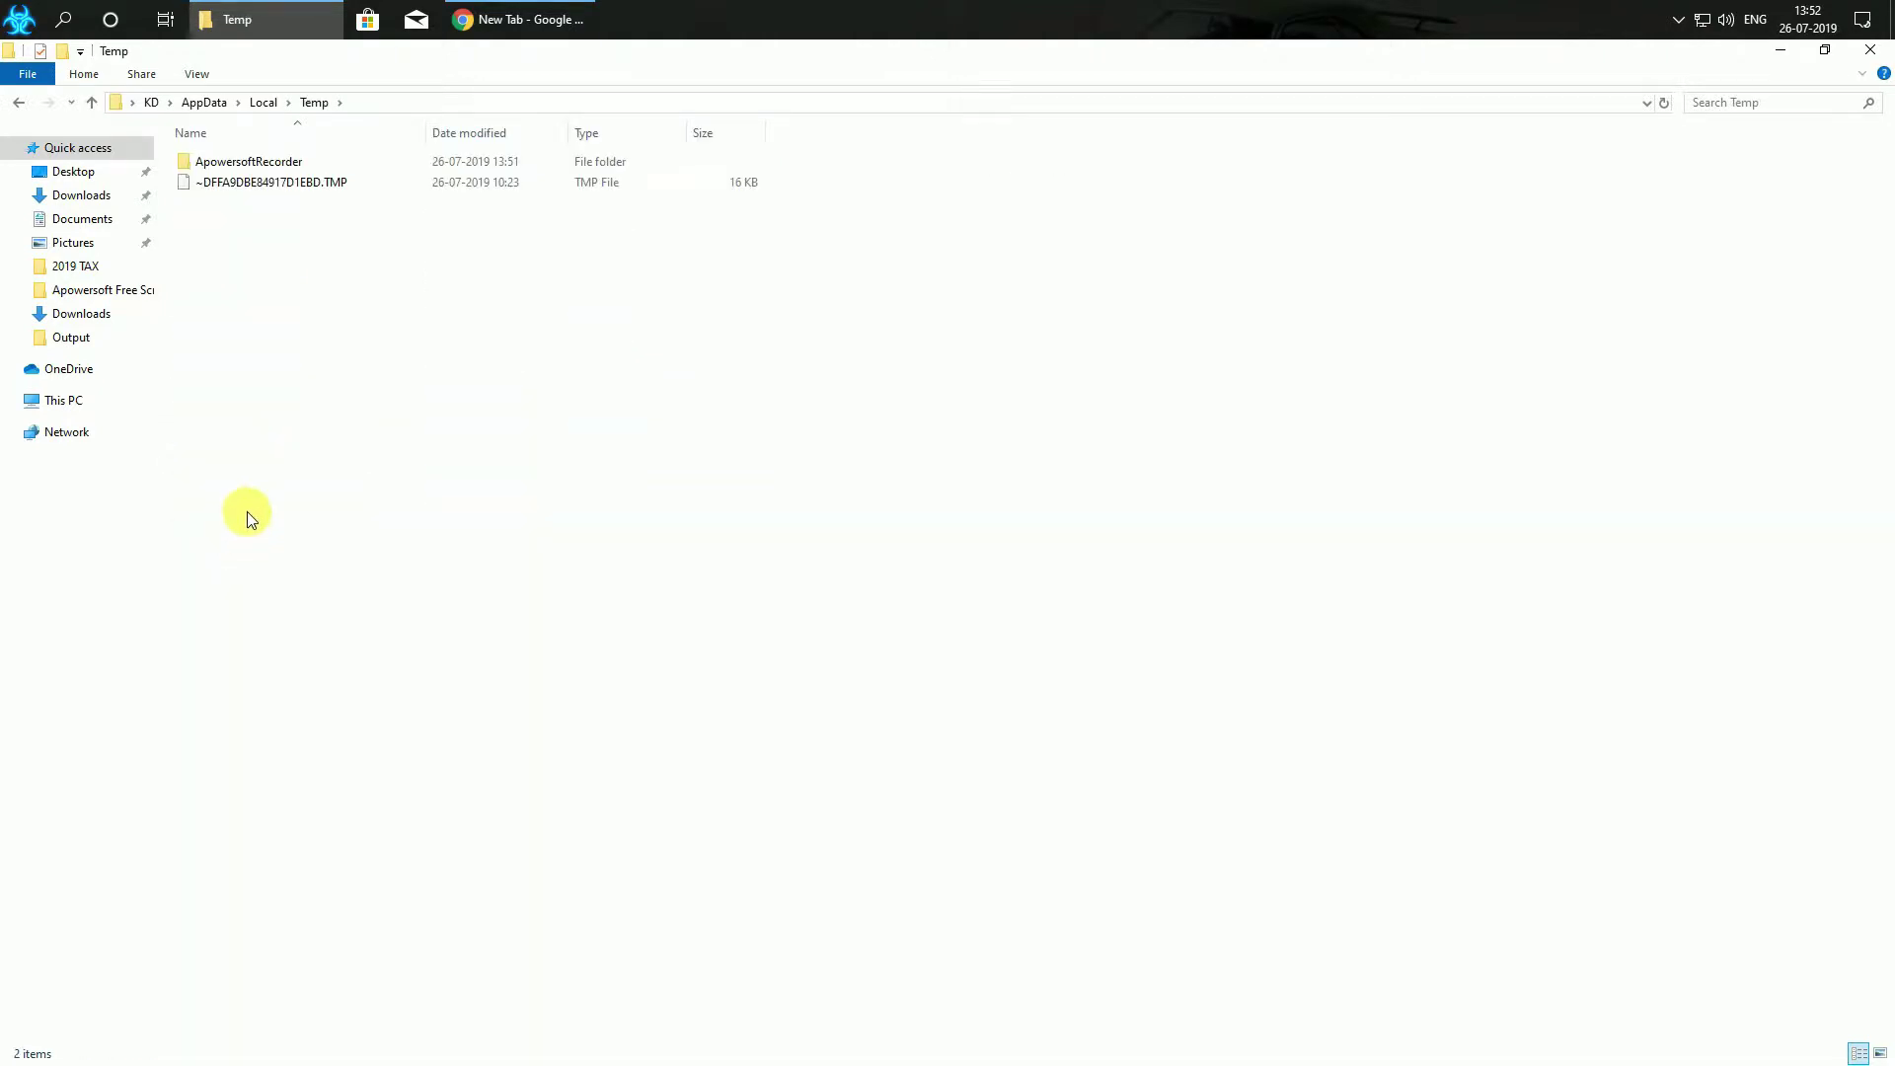
Delete all items in the user's AppData\Local\Temp folder, go back to the Local folder and close File Explorer
{"action": "left_click", "coordinate": [381, 165]}
{"action": "key", "text": "ctrl+a"}
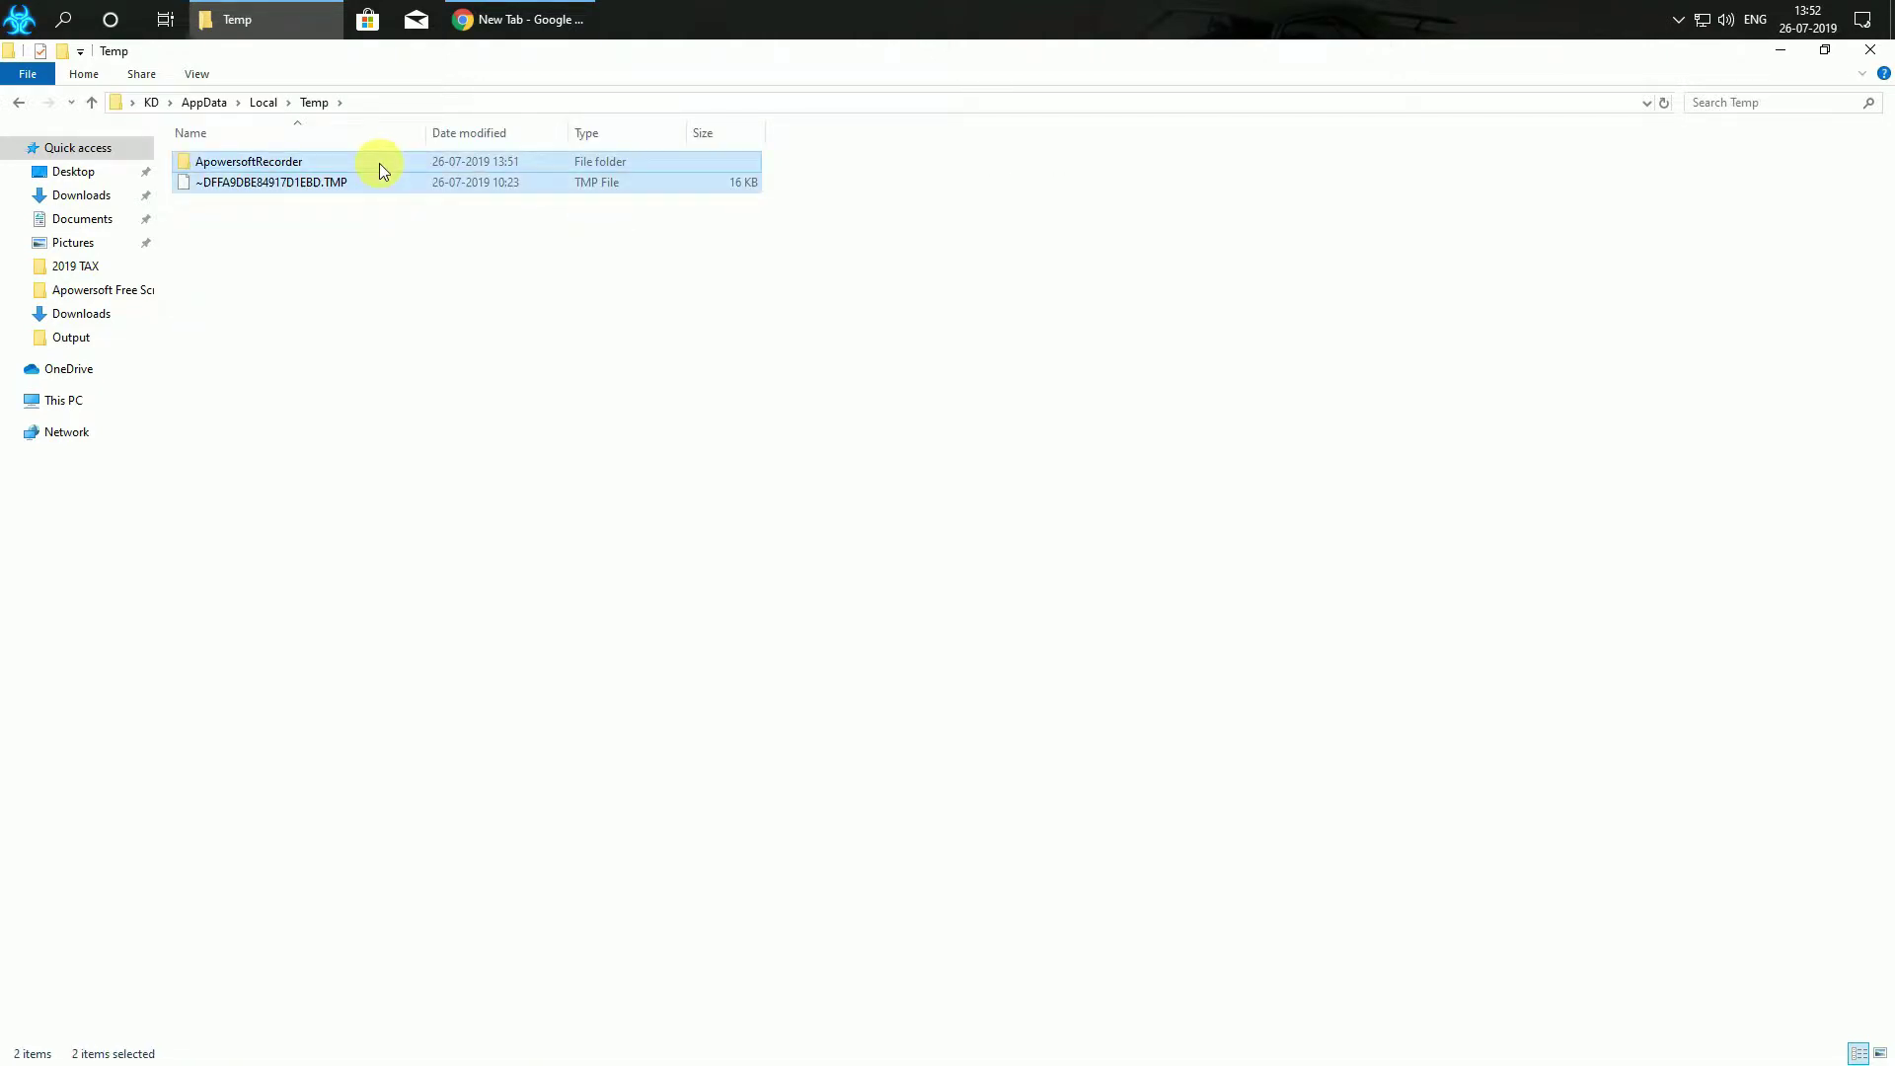
{"action": "key", "text": "Delete"}
{"action": "key", "text": "Return"}
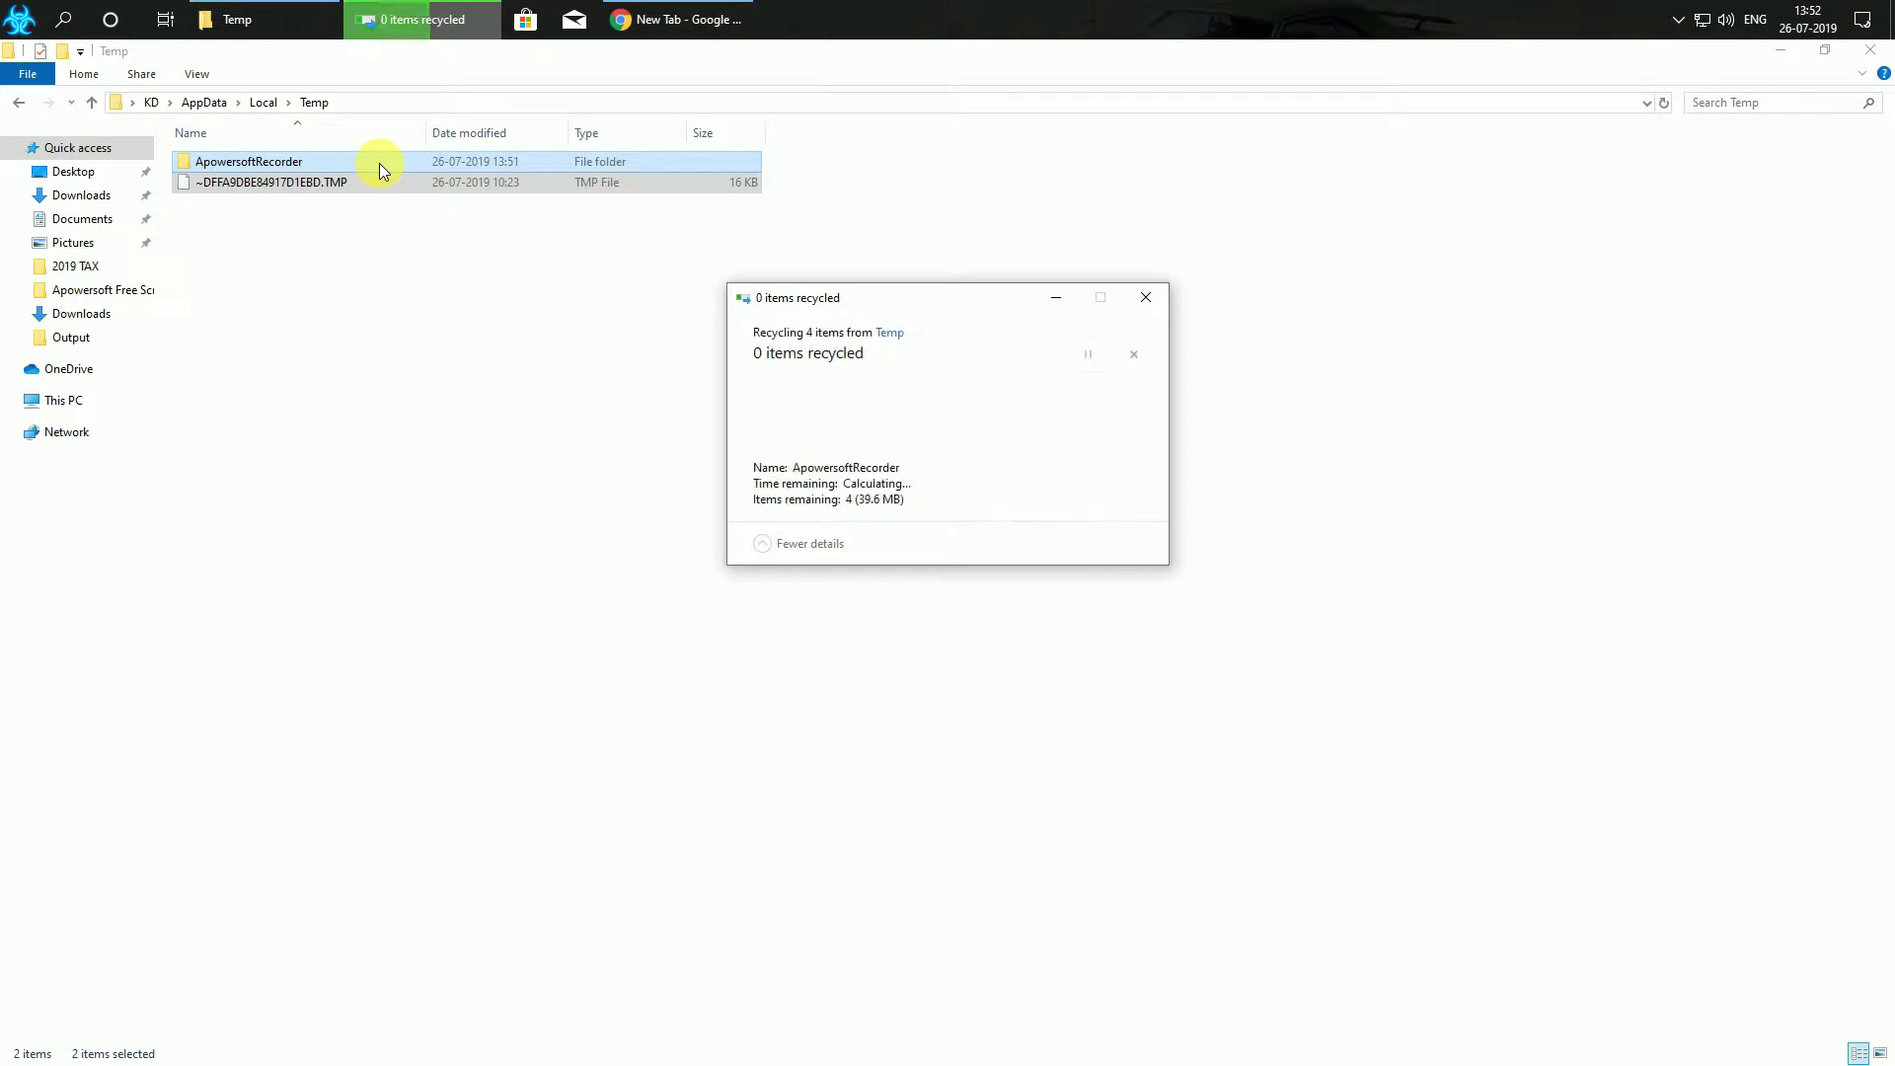
{"action": "left_click", "coordinate": [995, 507]}
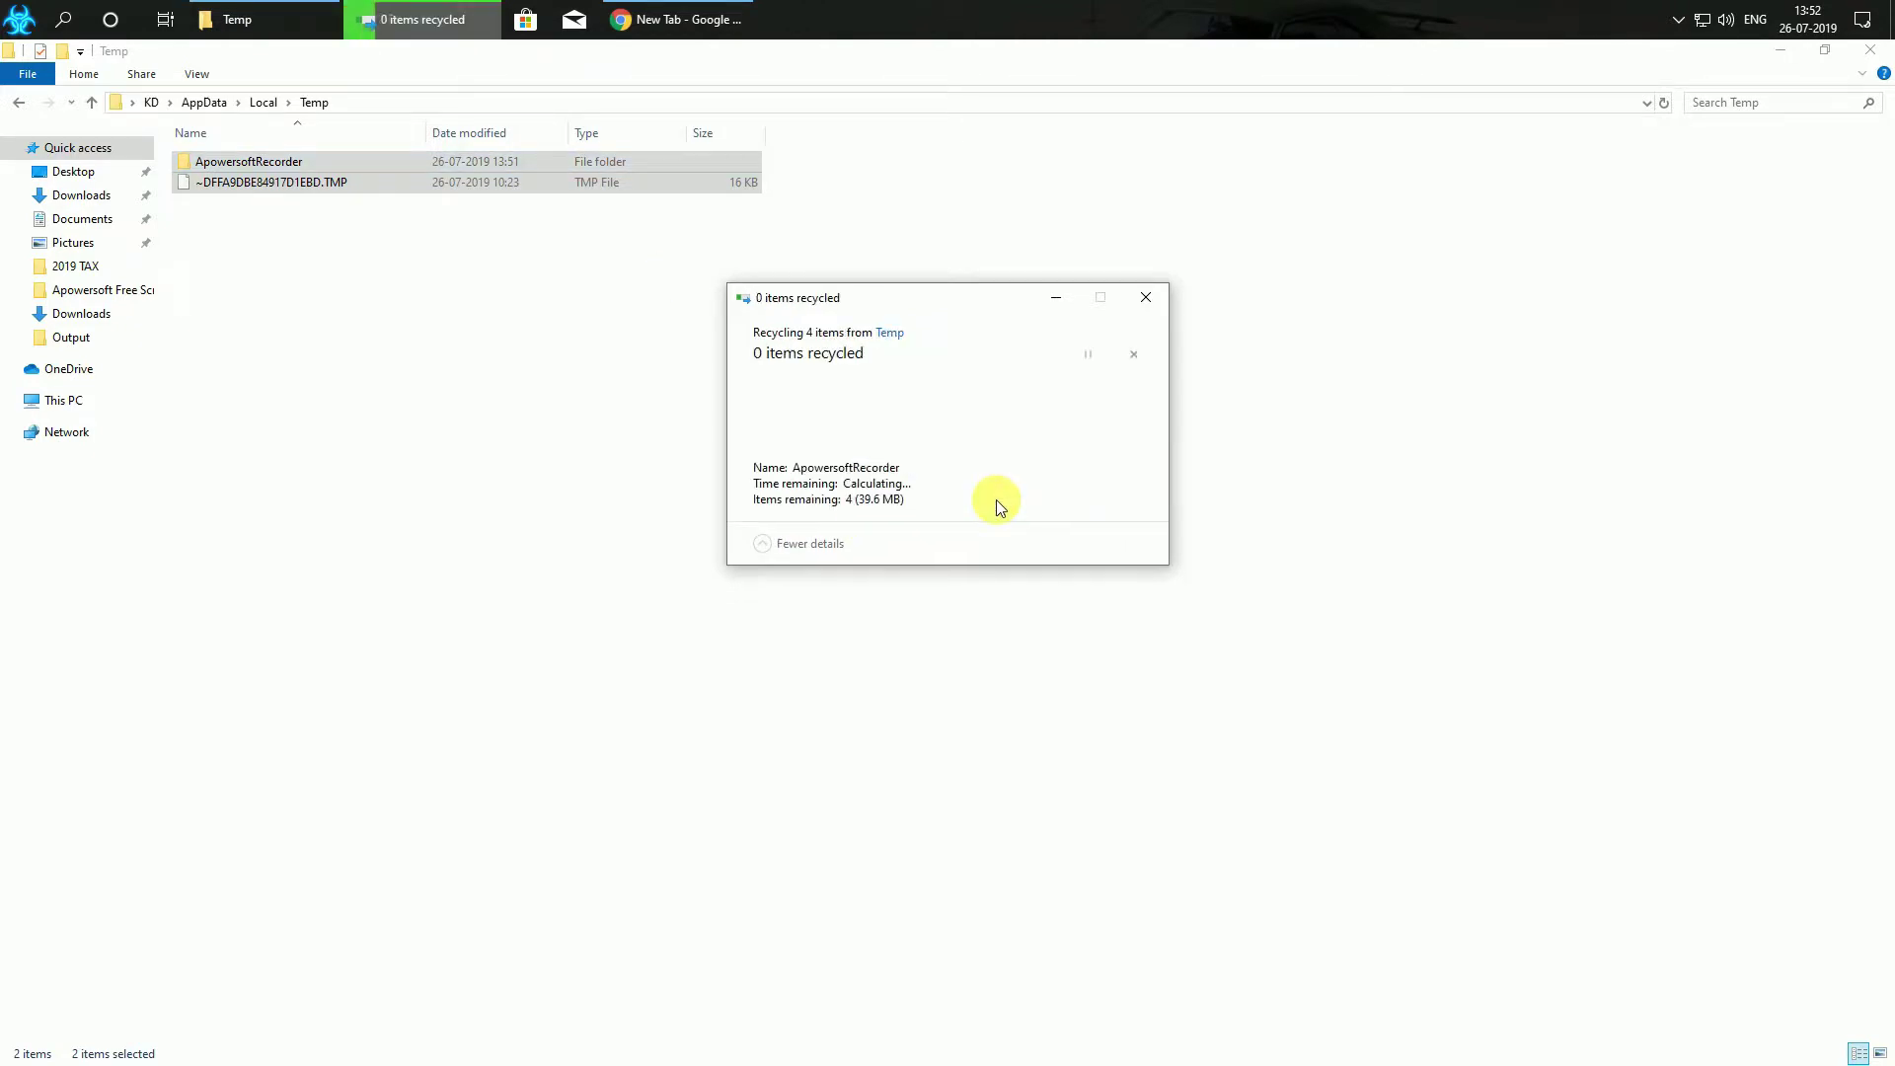
{"action": "left_click", "coordinate": [19, 102]}
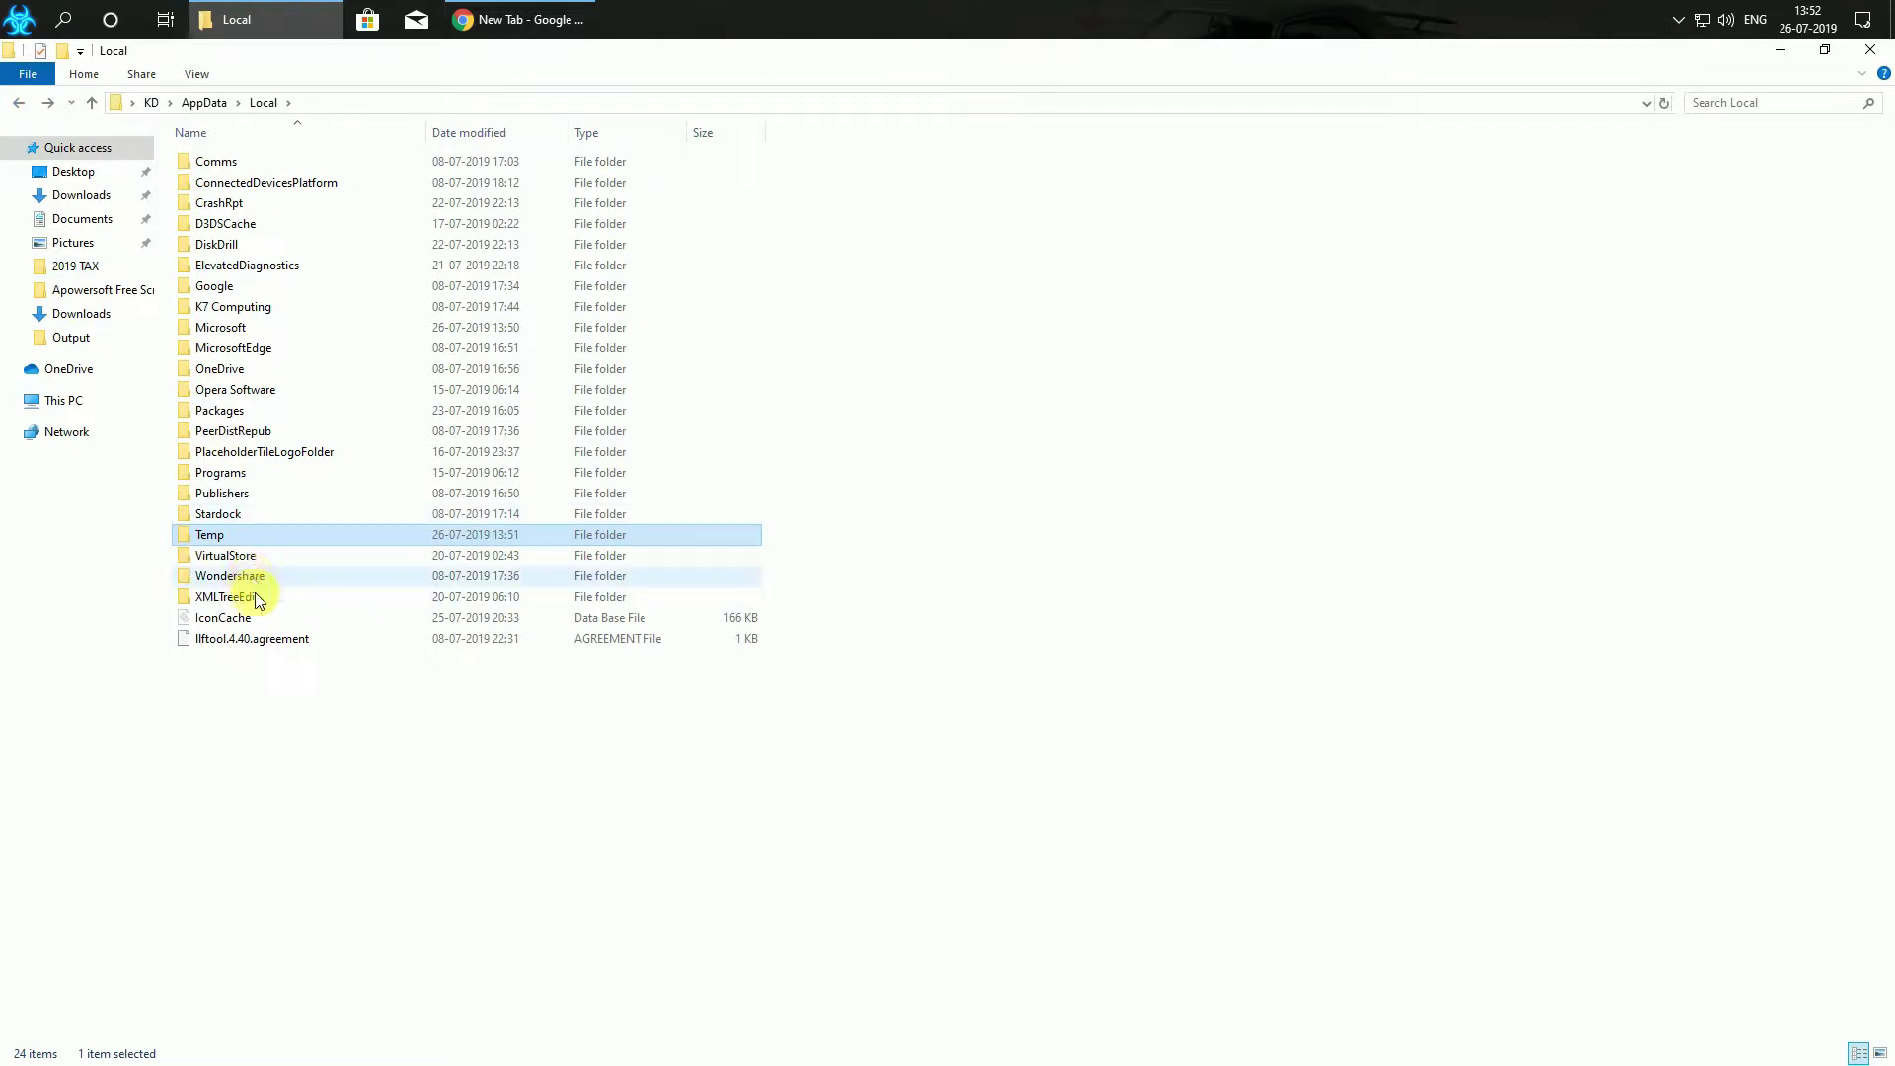
{"action": "left_click", "coordinate": [1871, 50]}
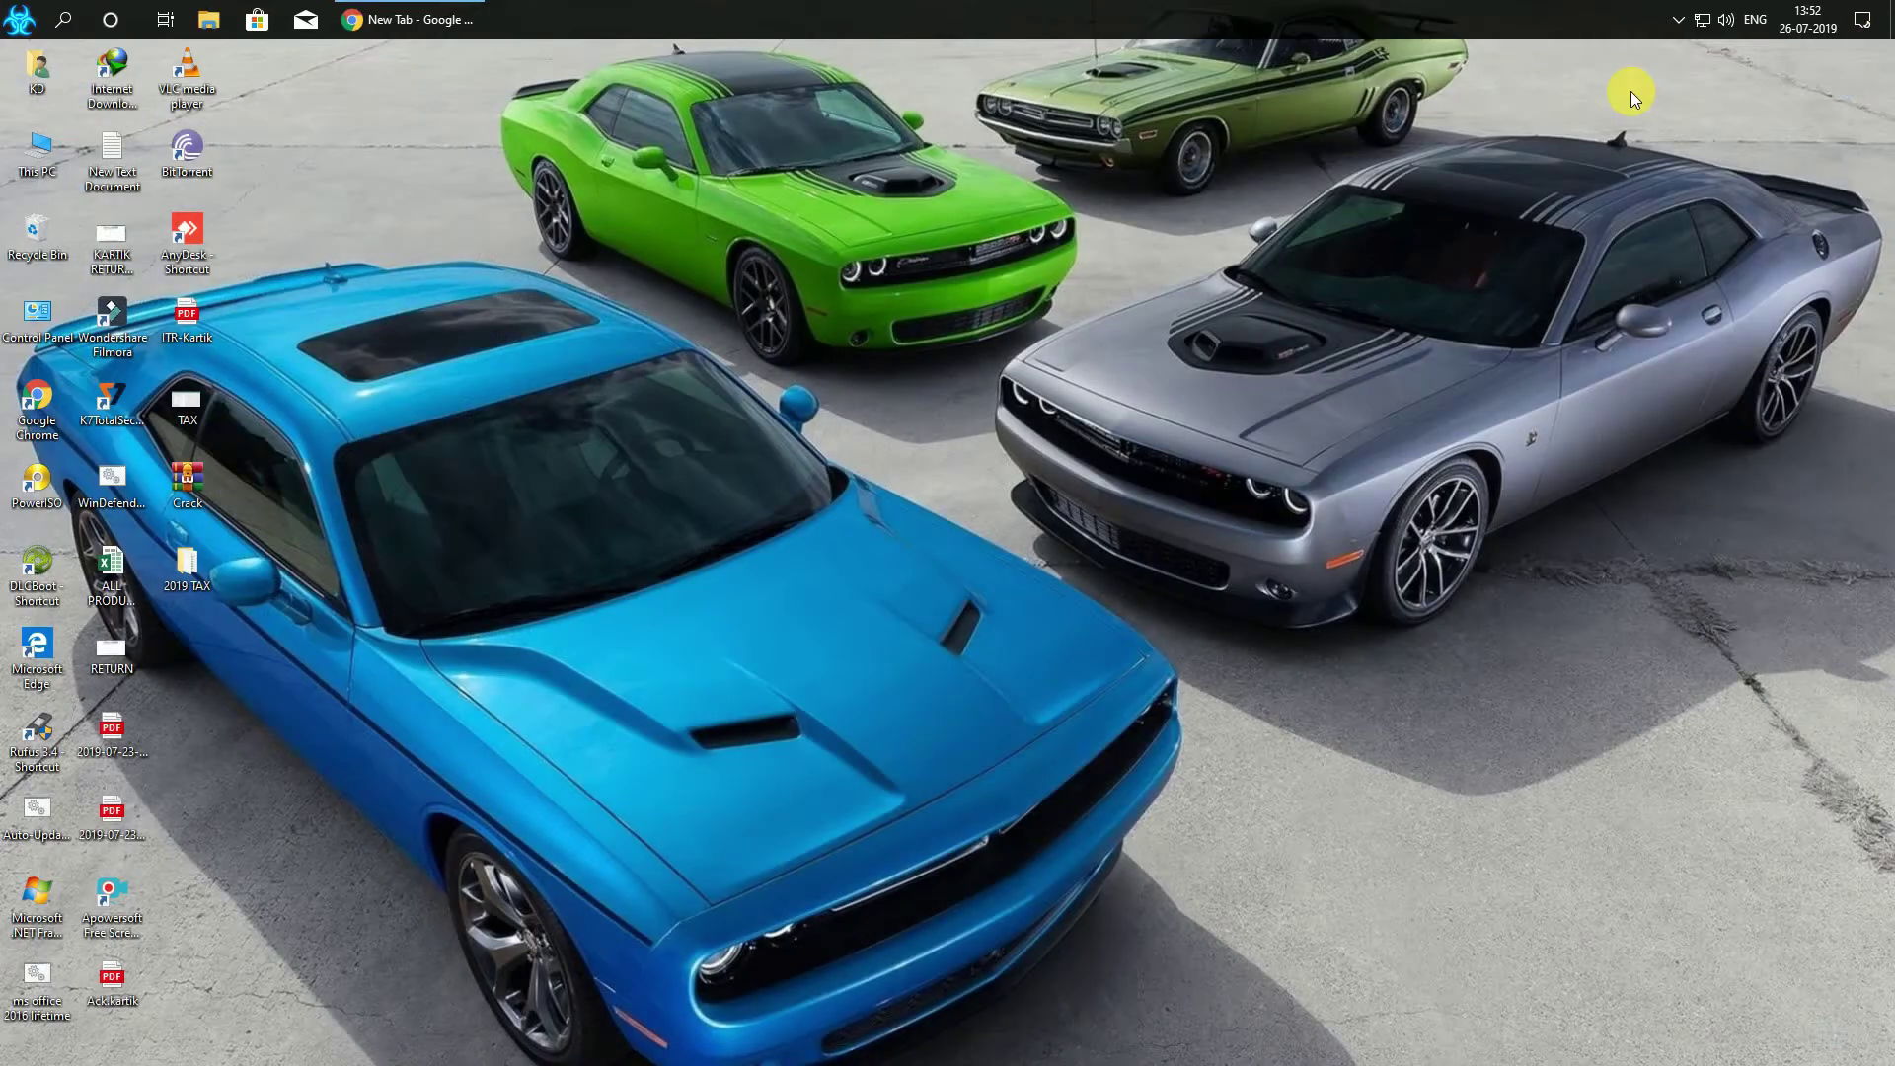
Open the properties of Local Disk (C:) from This PC and start Disk Cleanup for the drive
{"action": "double_click", "coordinate": [37, 148]}
{"action": "left_click", "coordinate": [325, 318]}
{"action": "right_click", "coordinate": [326, 318]}
{"action": "left_click", "coordinate": [454, 780]}
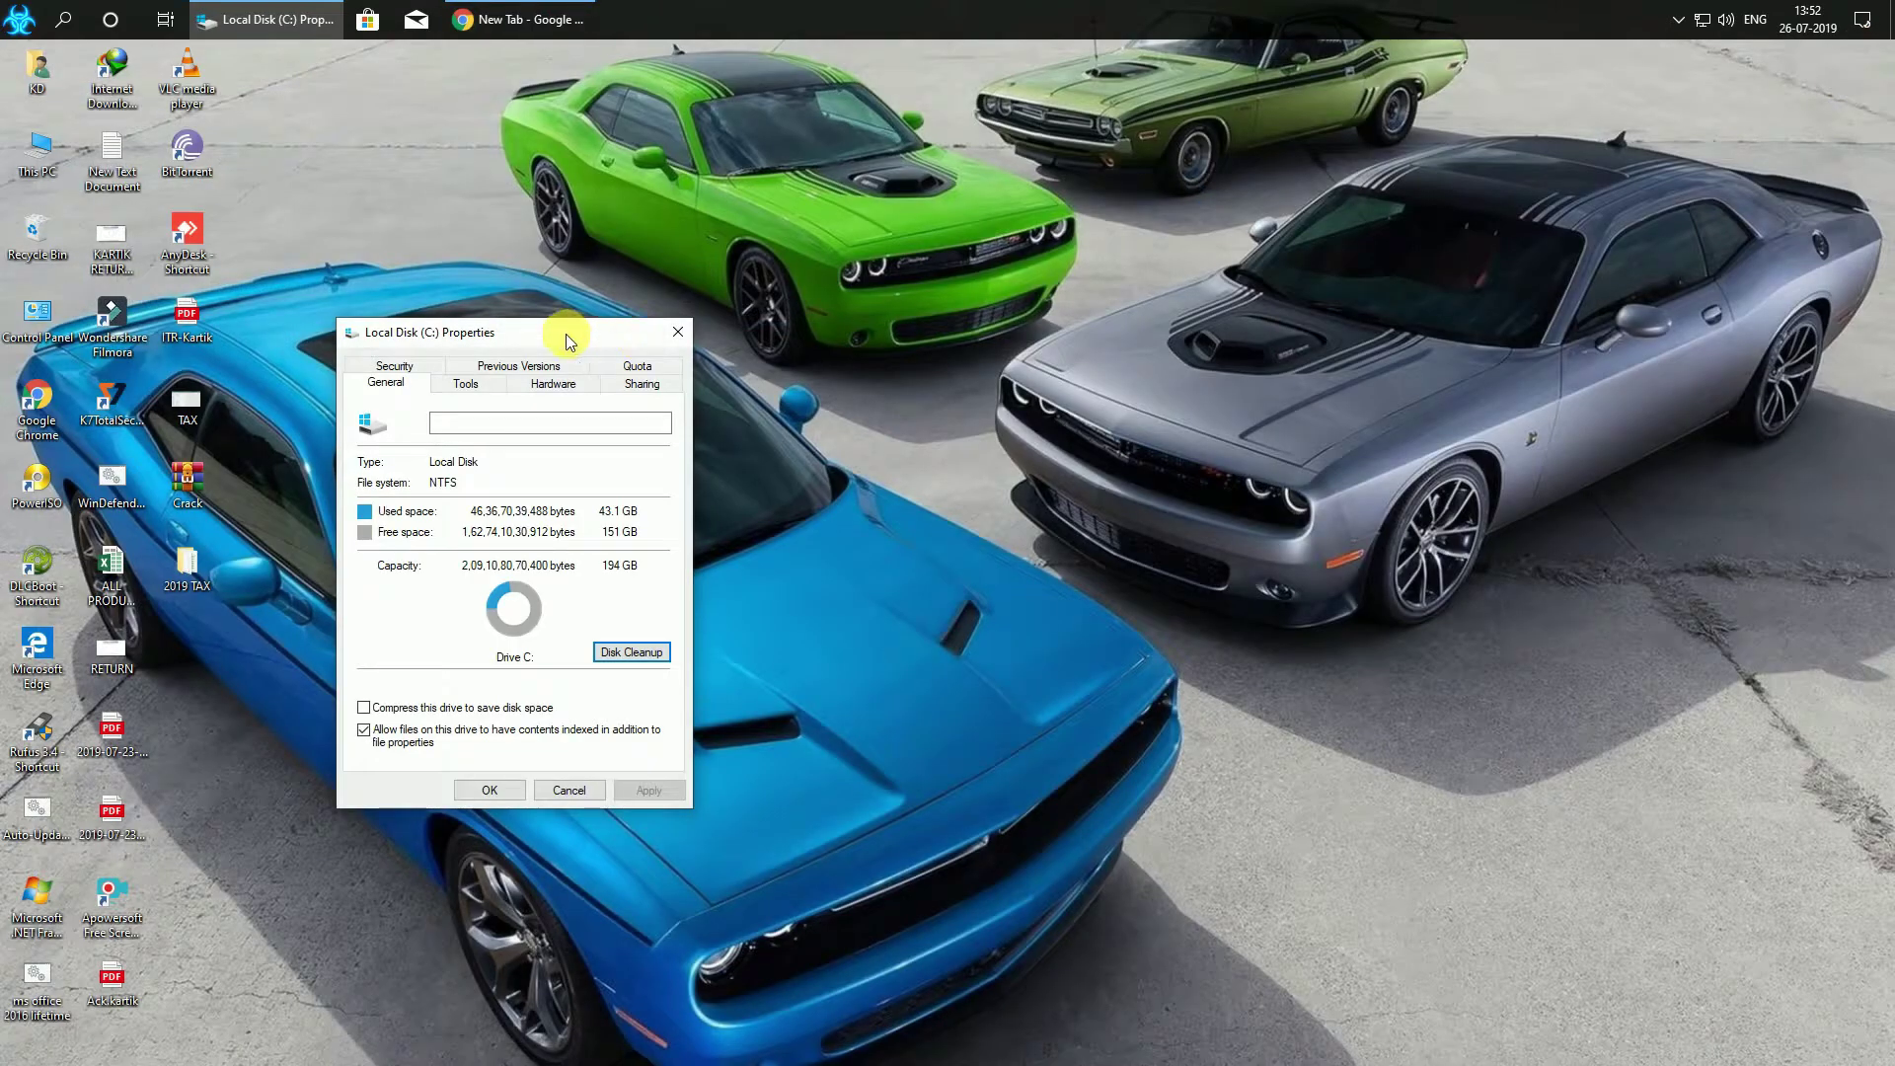
{"action": "left_click_drag", "start_coordinate": [569, 341], "coordinate": [722, 312]}
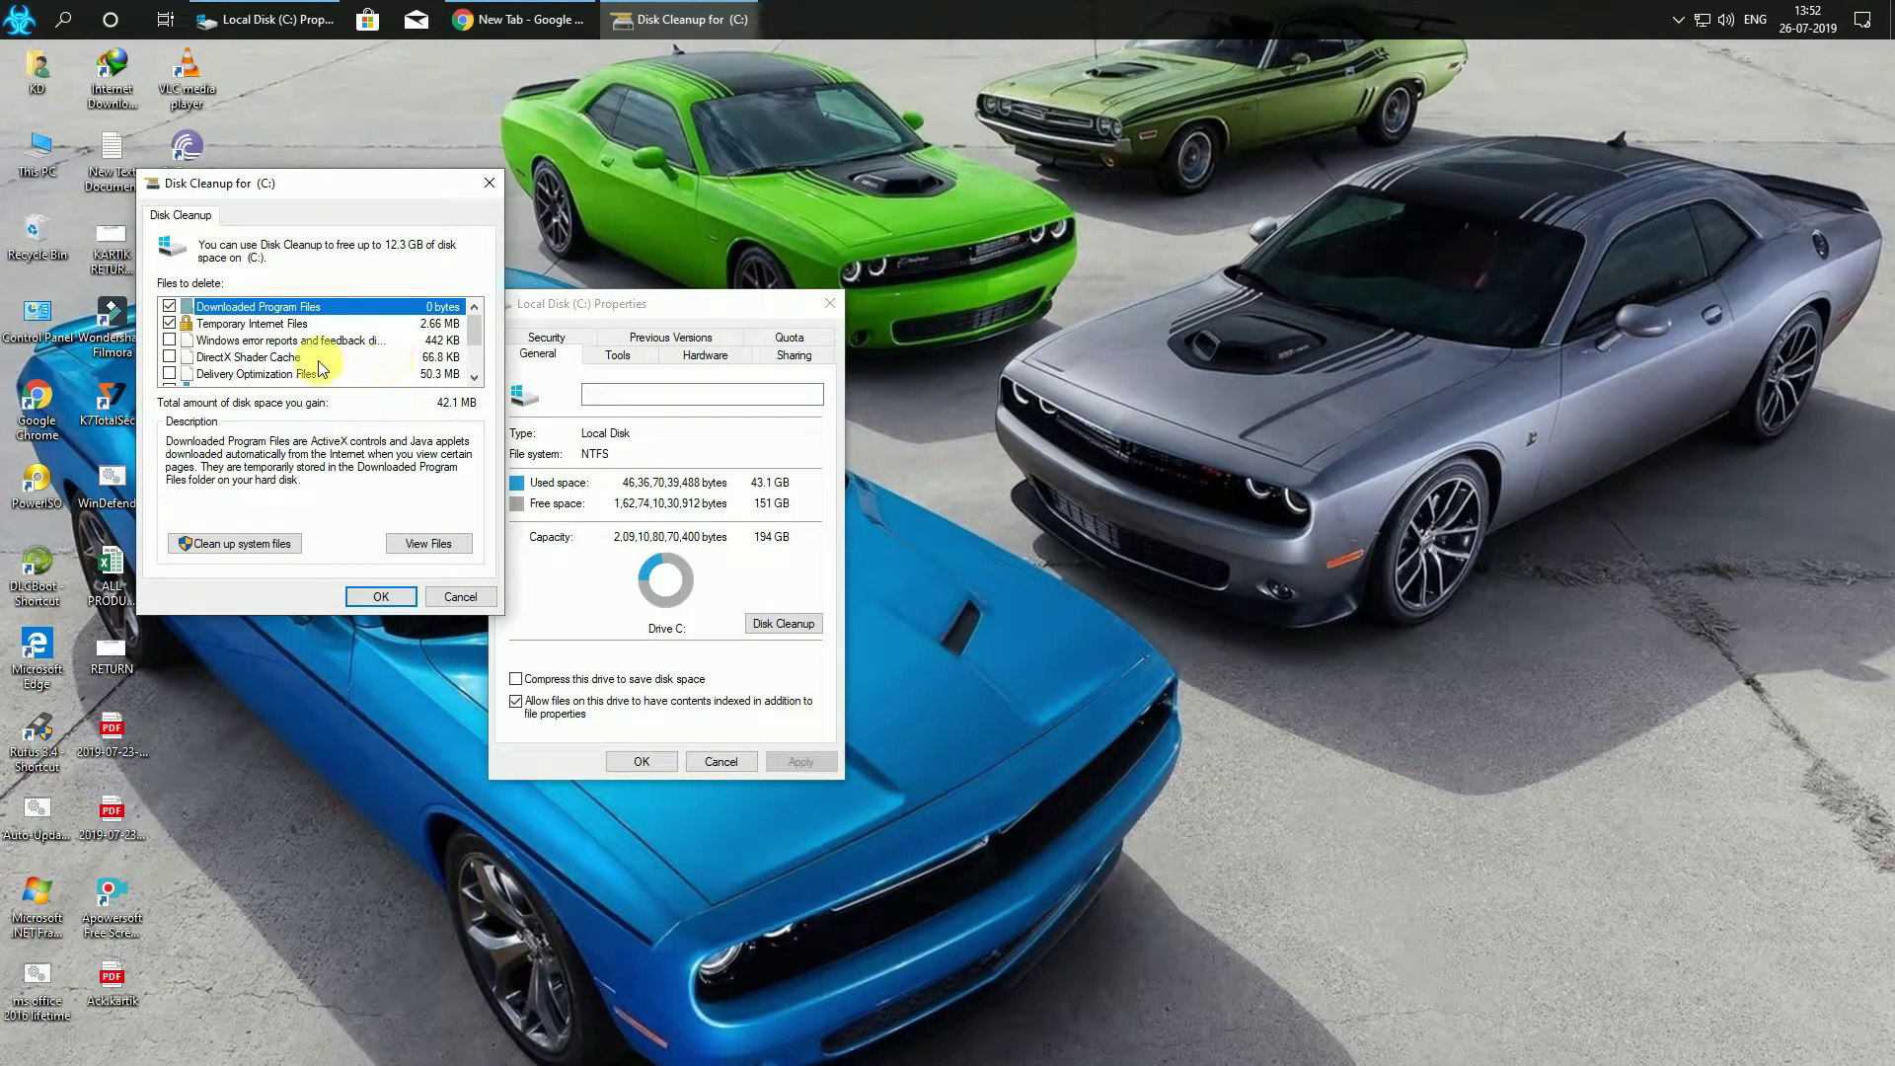
Mark Windows error reports, DirectX Shader Cache, Delivery Optimization Files, Recycle Bin and Temporary files for cleanup, leaving Downloads unselected
{"action": "left_click", "coordinate": [257, 325]}
{"action": "left_click", "coordinate": [256, 343]}
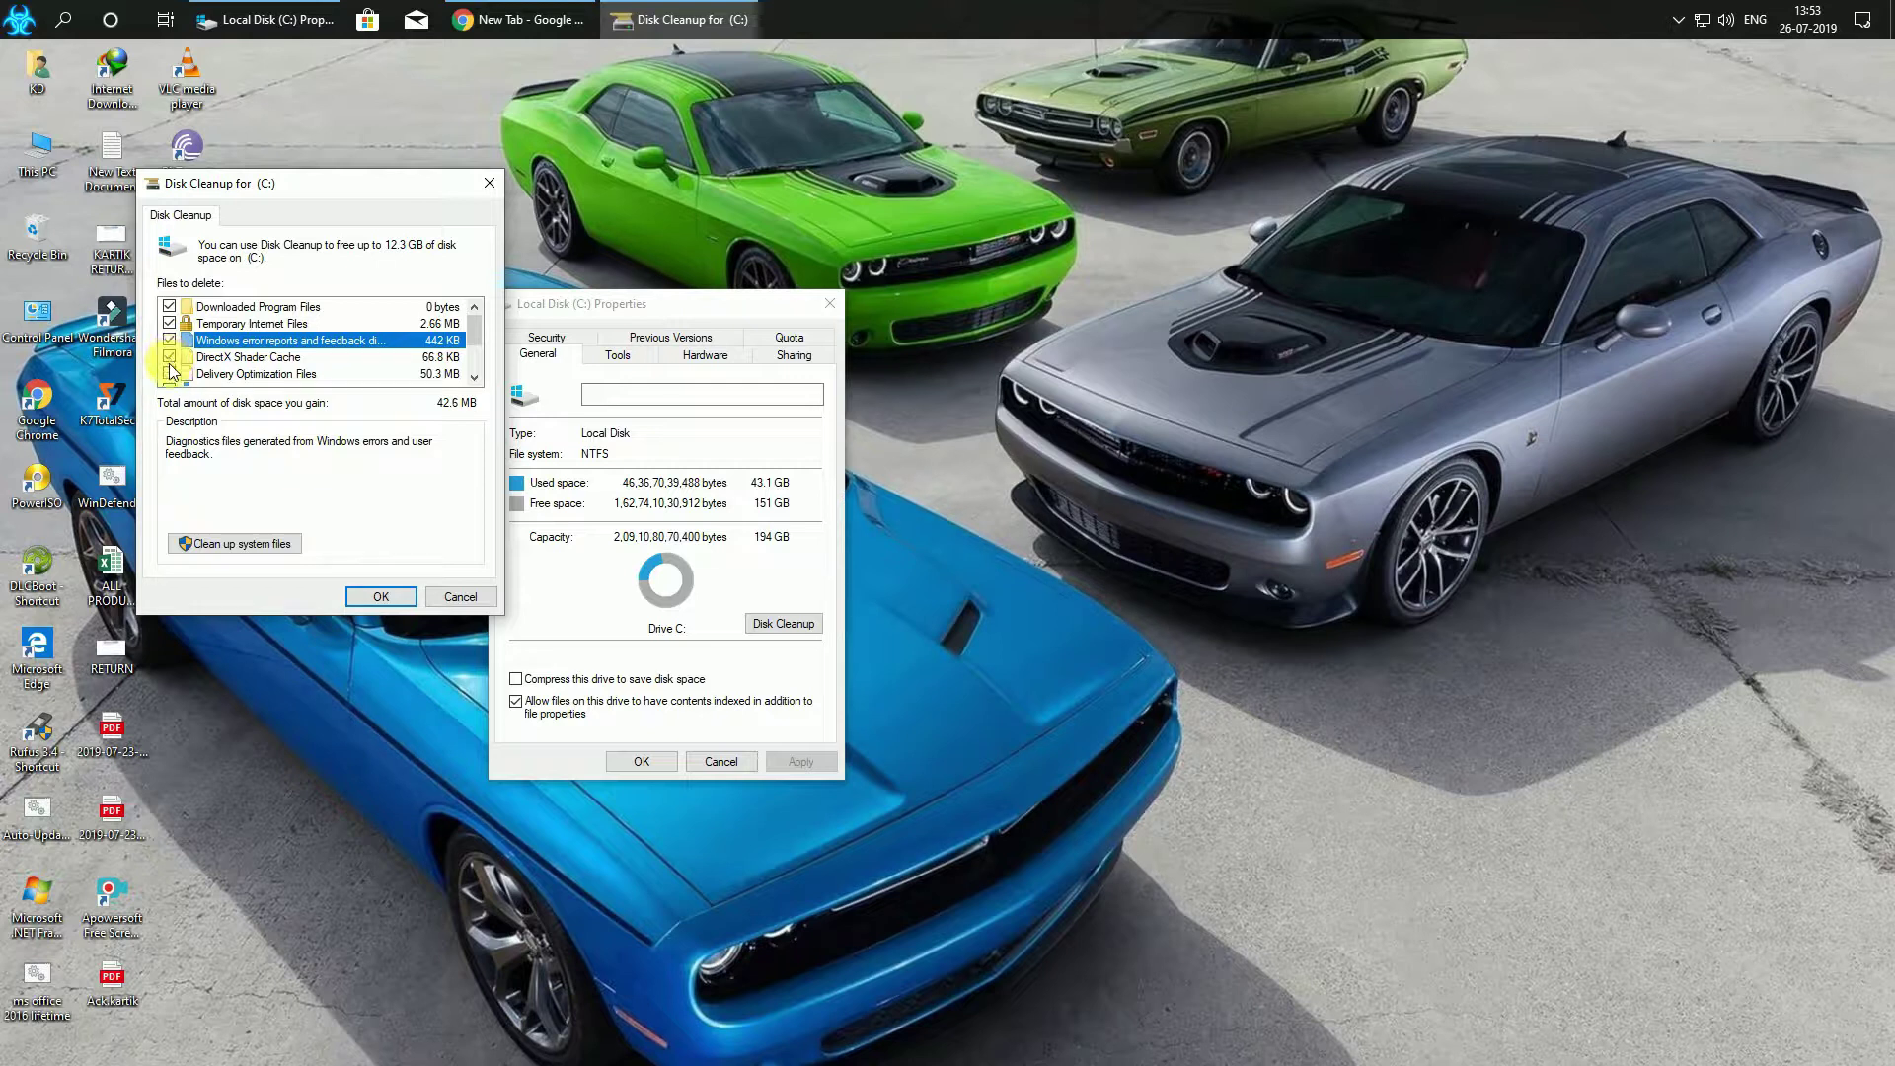
{"action": "scroll", "coordinate": [170, 365], "scroll_direction": "down", "scroll_amount": 1}
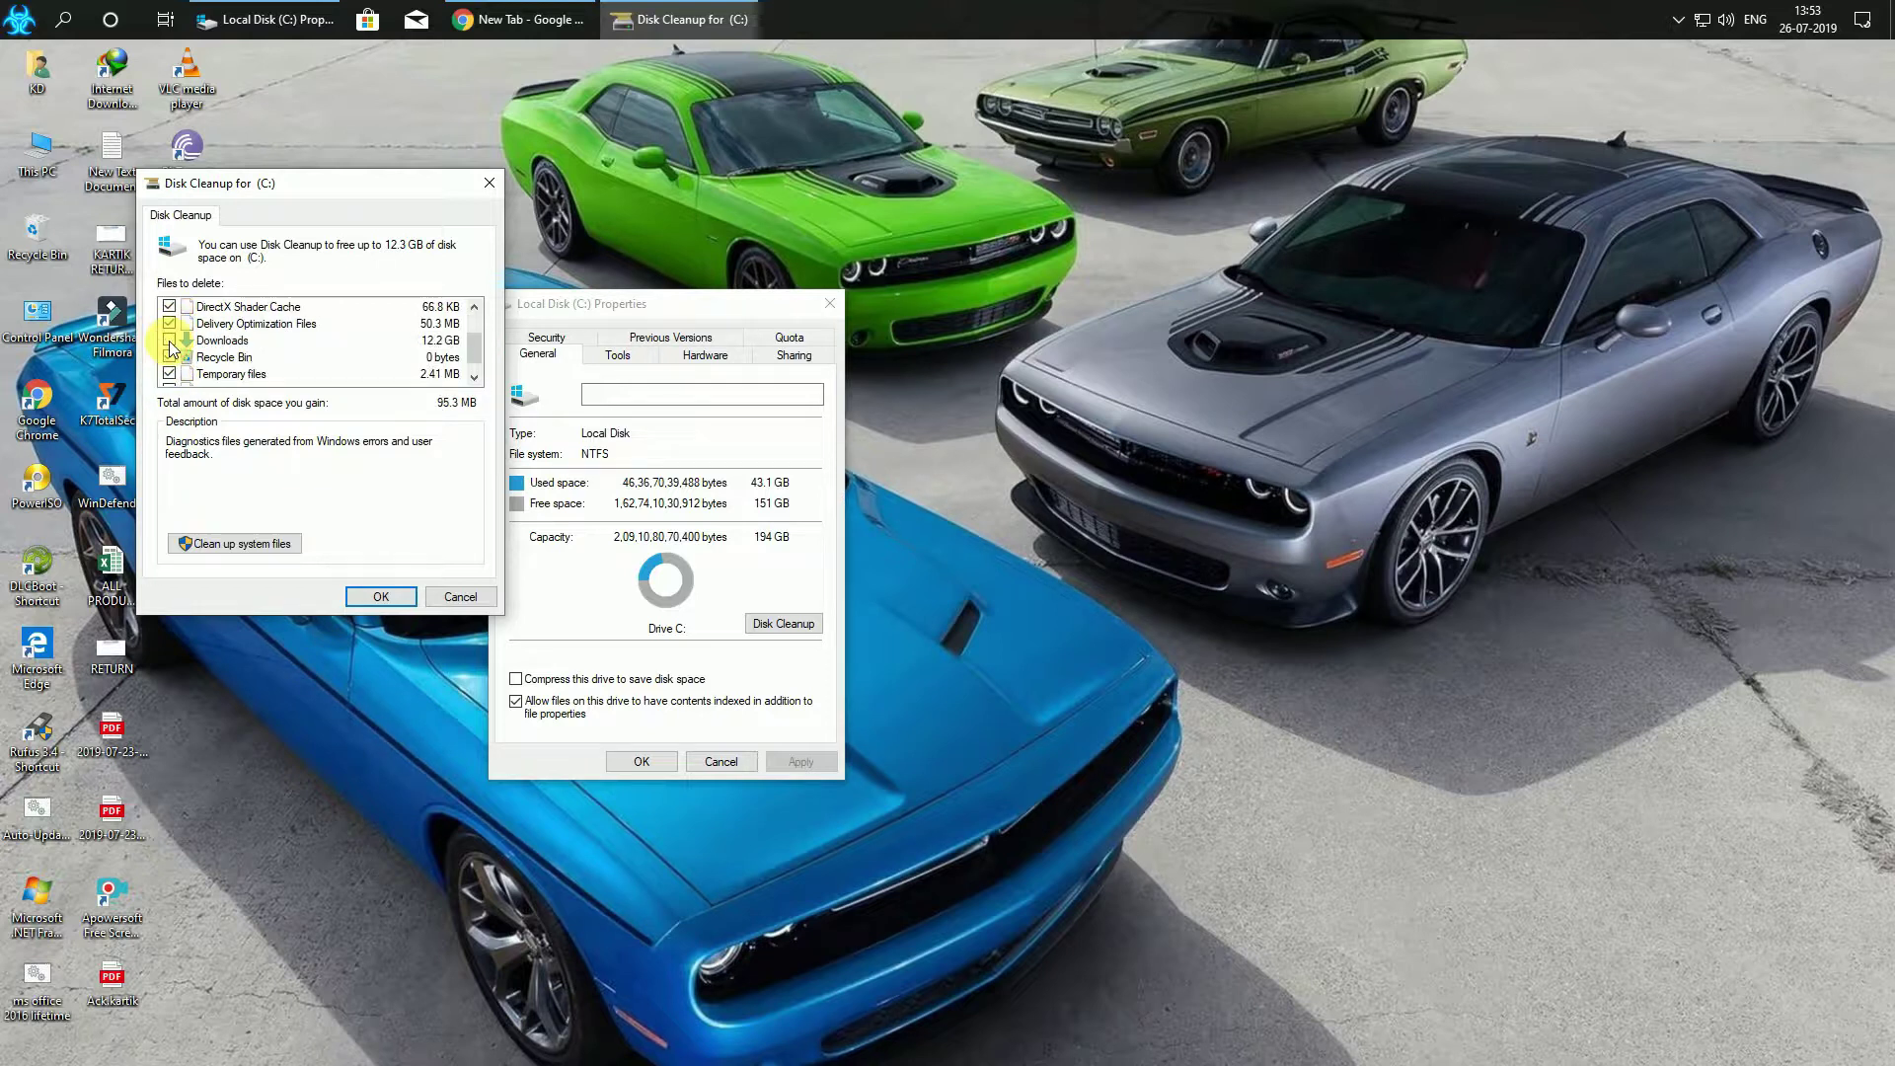
{"action": "scroll", "coordinate": [173, 347], "scroll_direction": "down", "scroll_amount": 1}
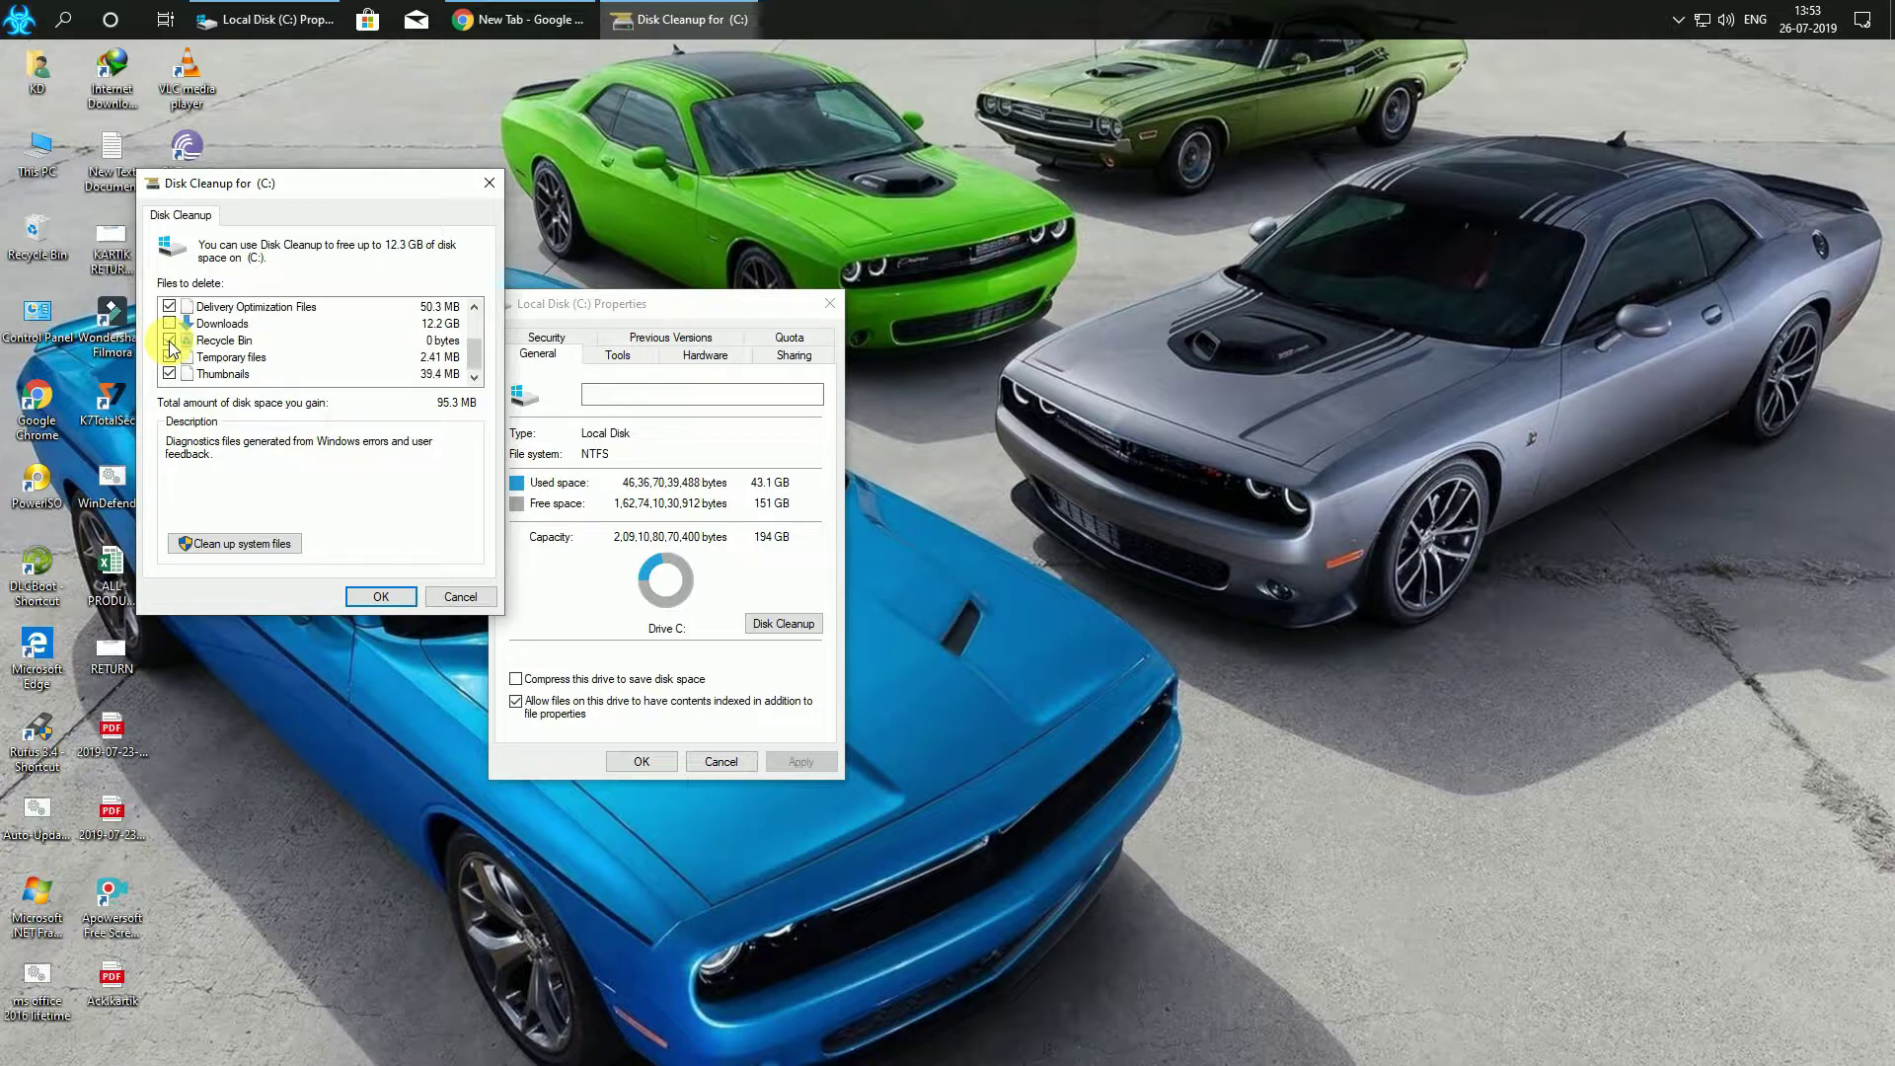
{"action": "scroll", "coordinate": [202, 375], "scroll_direction": "up", "scroll_amount": 2}
{"action": "scroll", "coordinate": [202, 375], "scroll_direction": "down", "scroll_amount": 2}
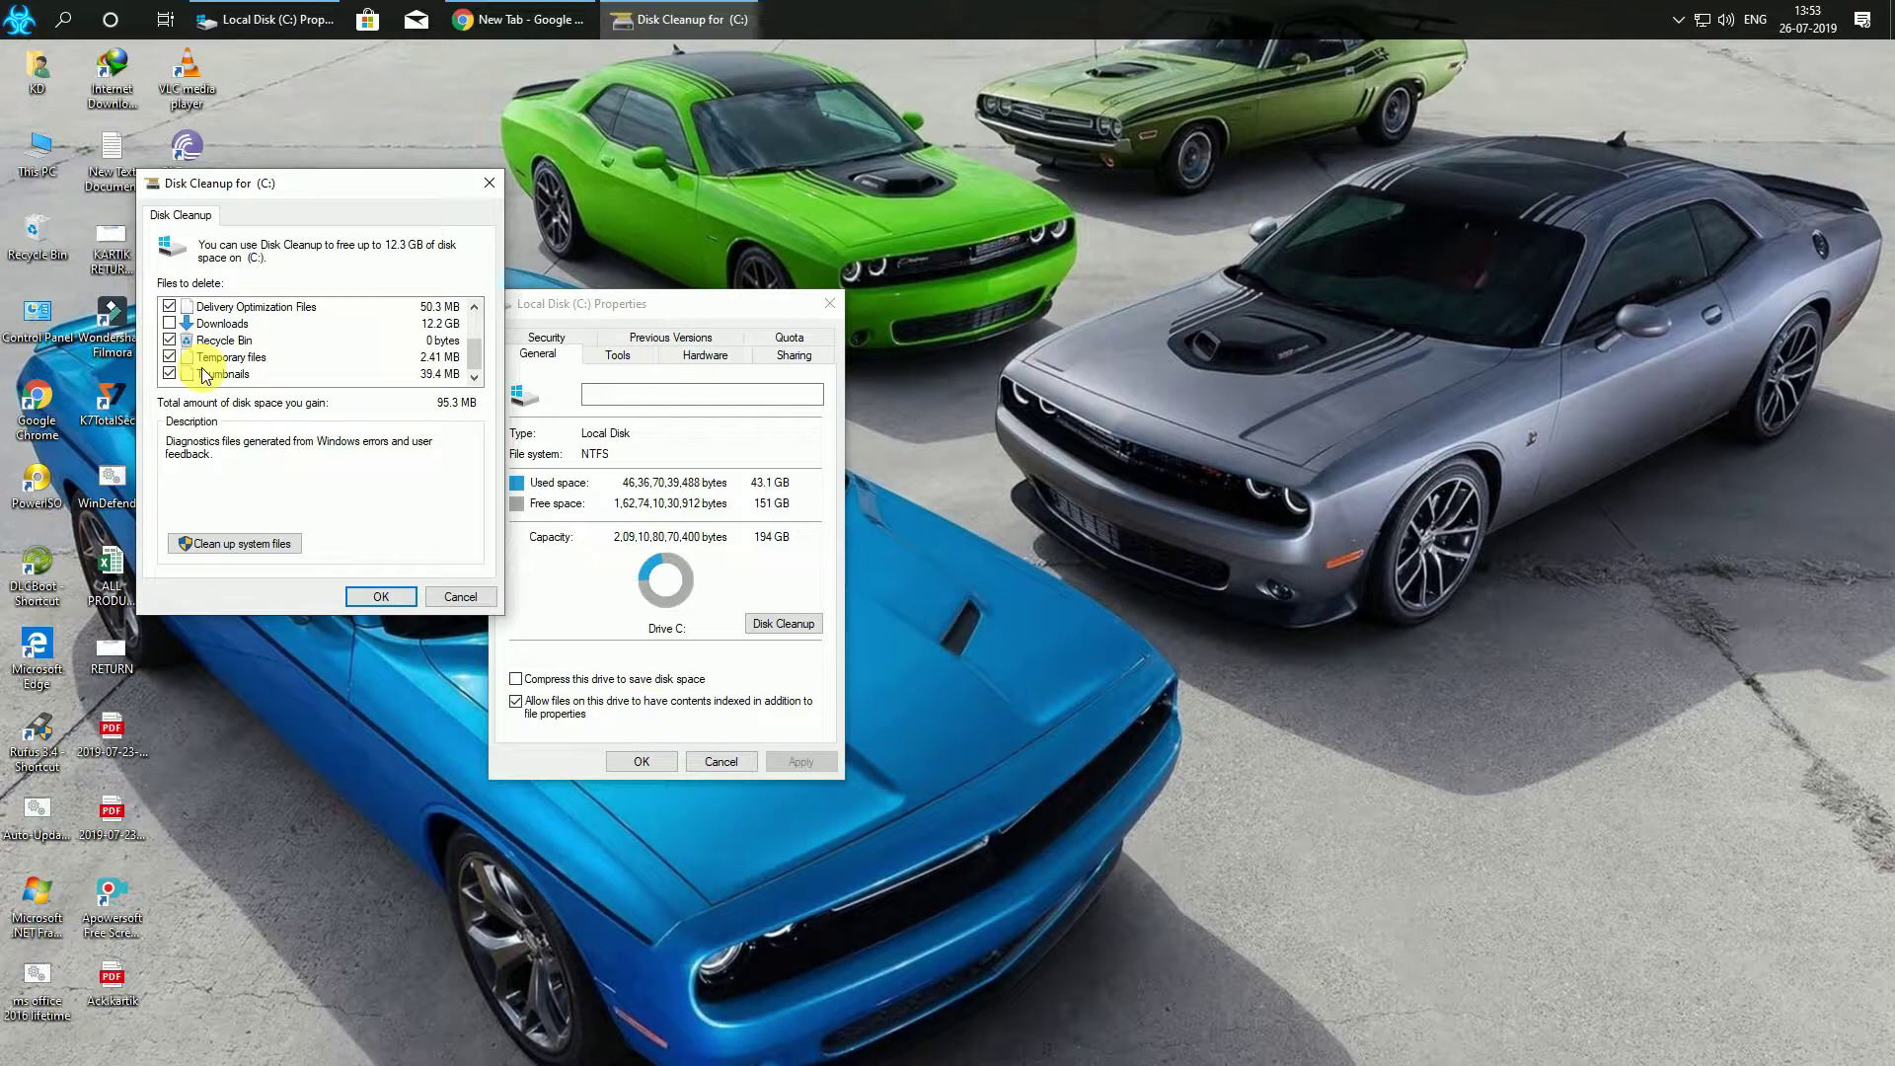
{"action": "scroll", "coordinate": [202, 375], "scroll_direction": "up", "scroll_amount": 2}
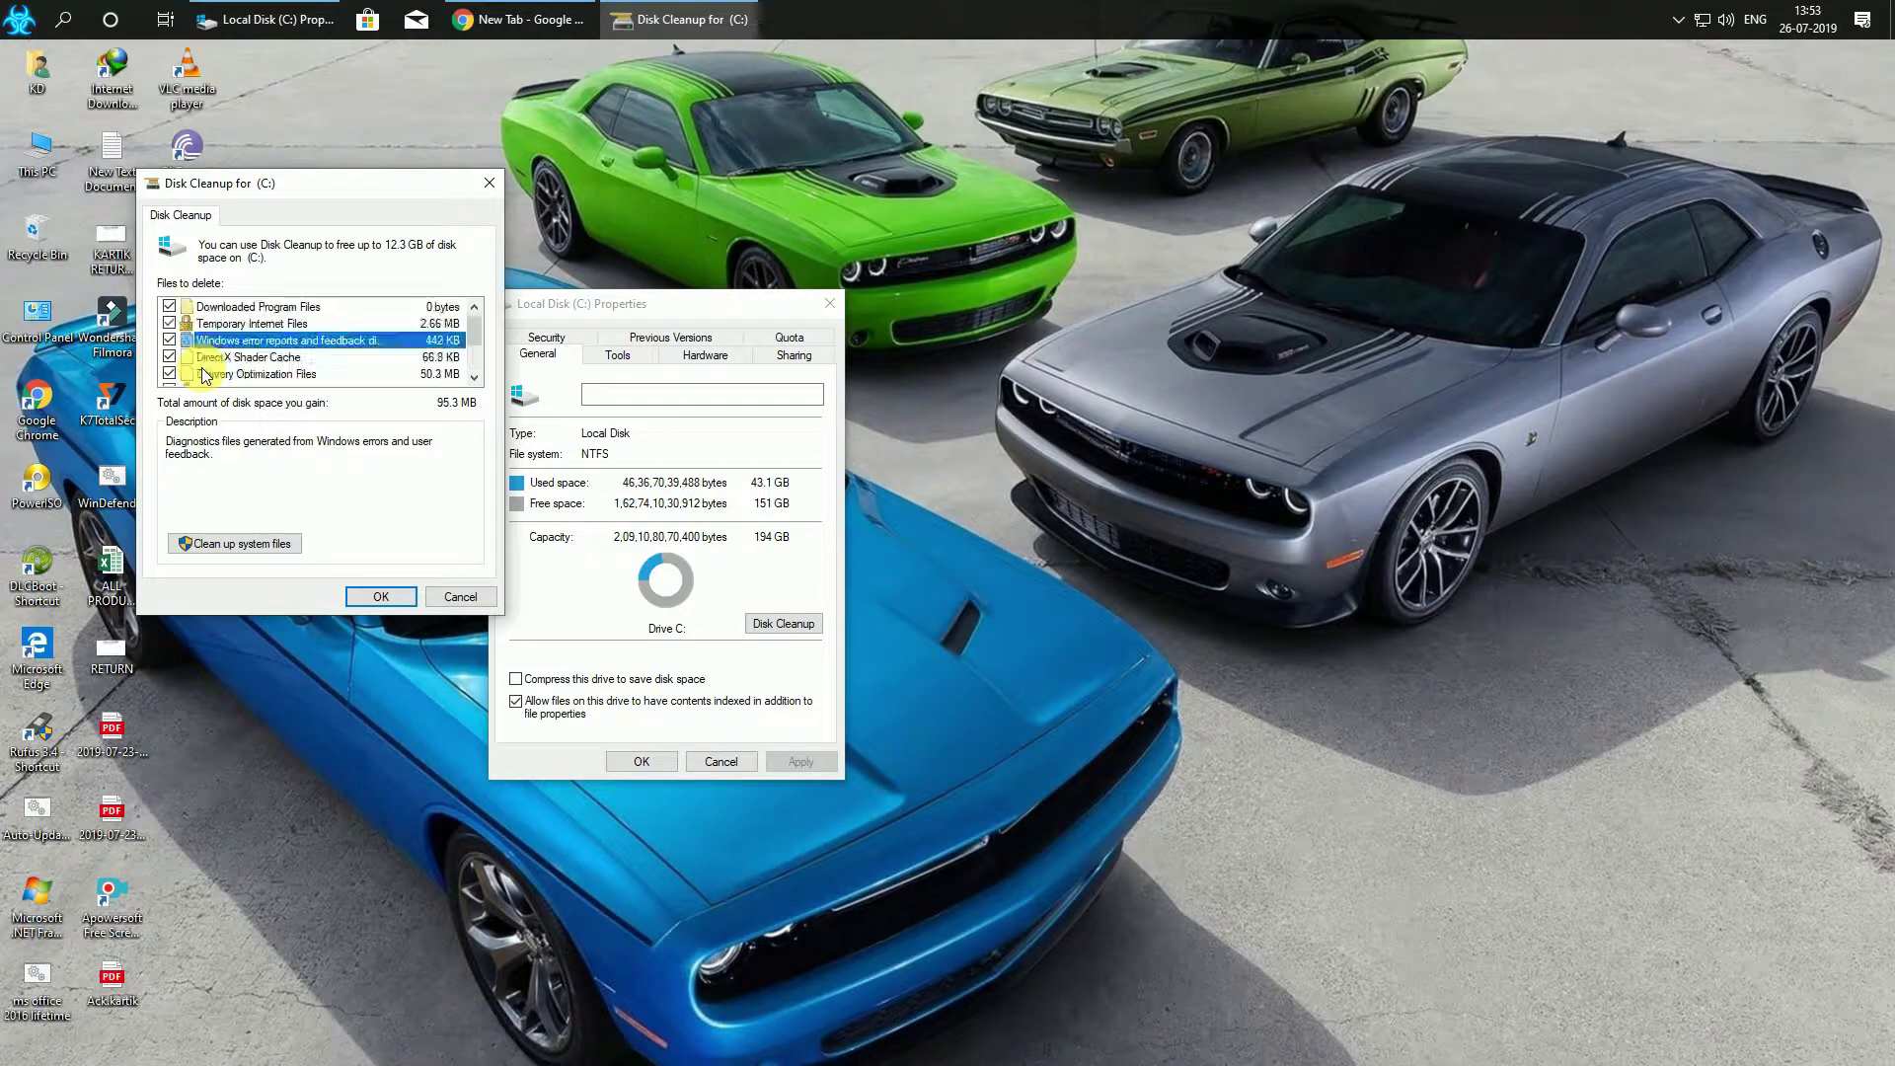
Start the Disk Cleanup of drive C: and confirm the permanent deletion of the selected files
{"action": "left_click", "coordinate": [399, 598]}
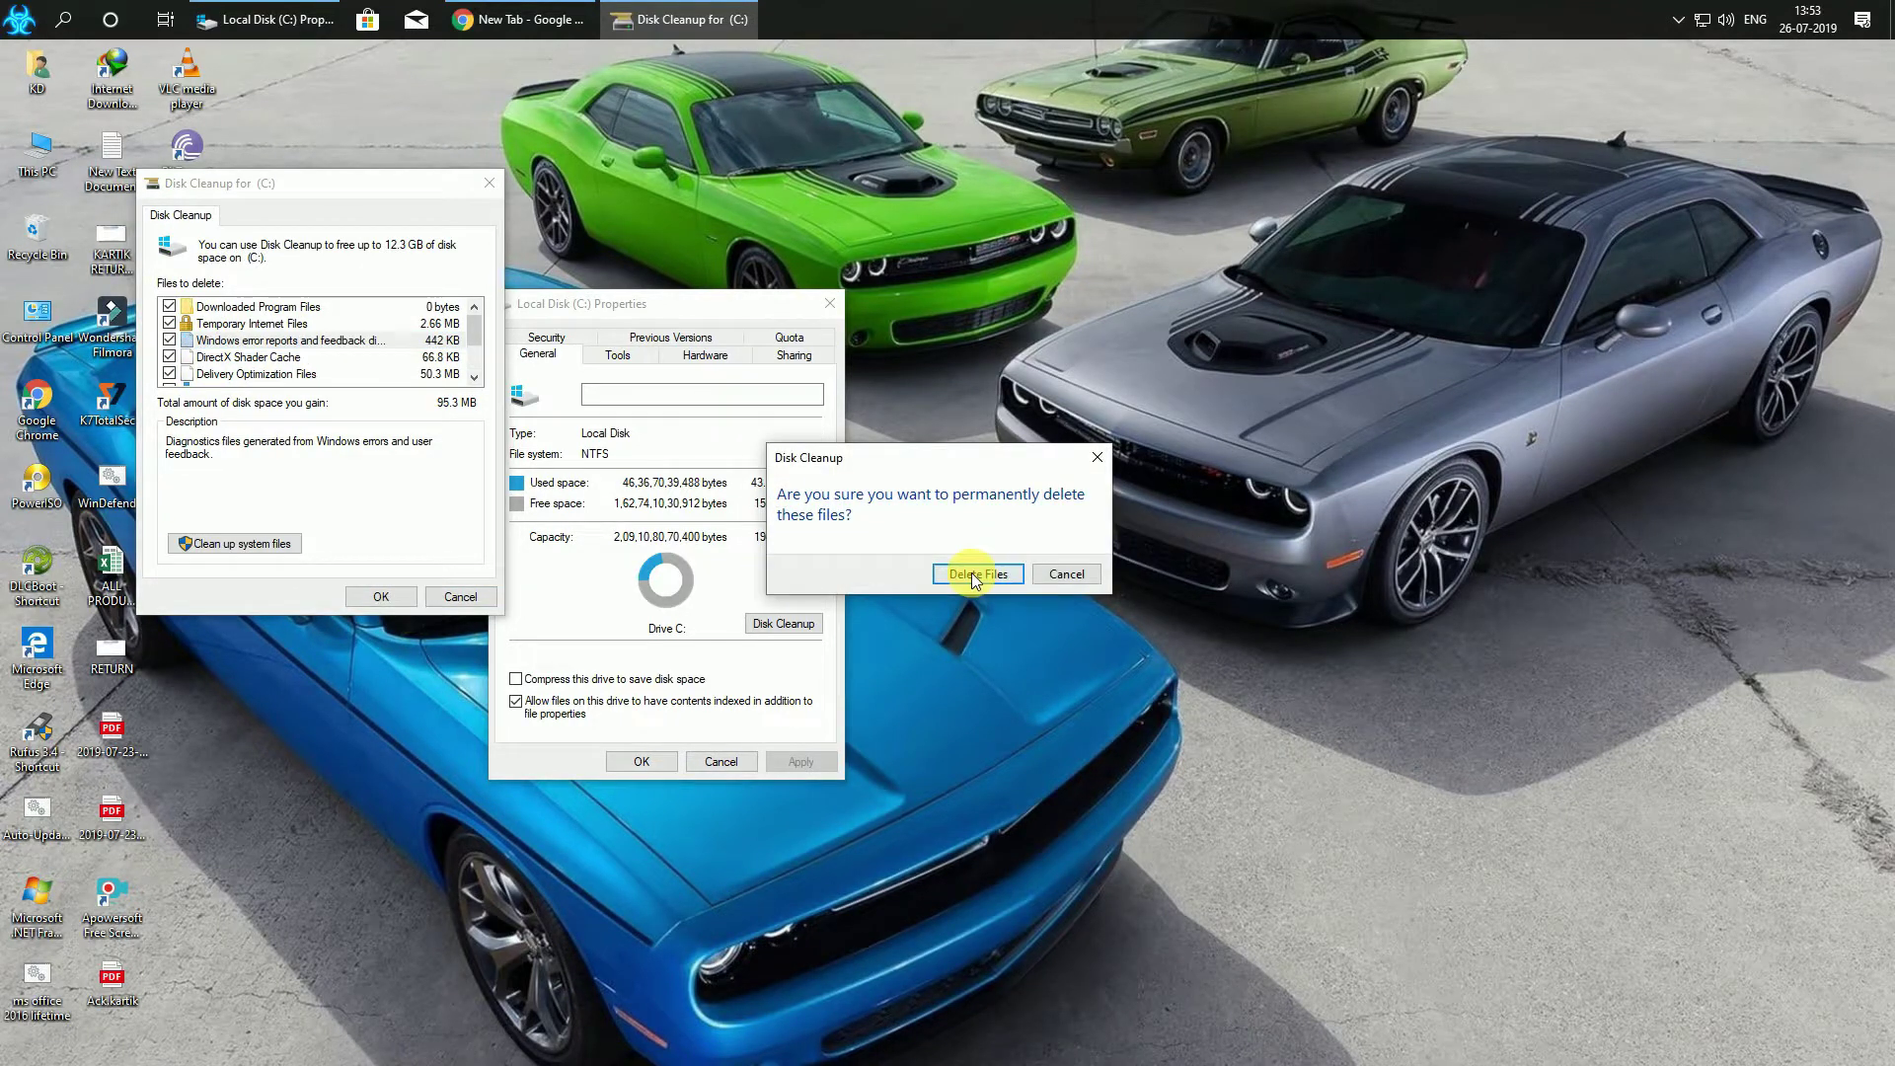
{"action": "left_click", "coordinate": [973, 574]}
{"action": "left_click_drag", "start_coordinate": [910, 494], "coordinate": [1005, 468]}
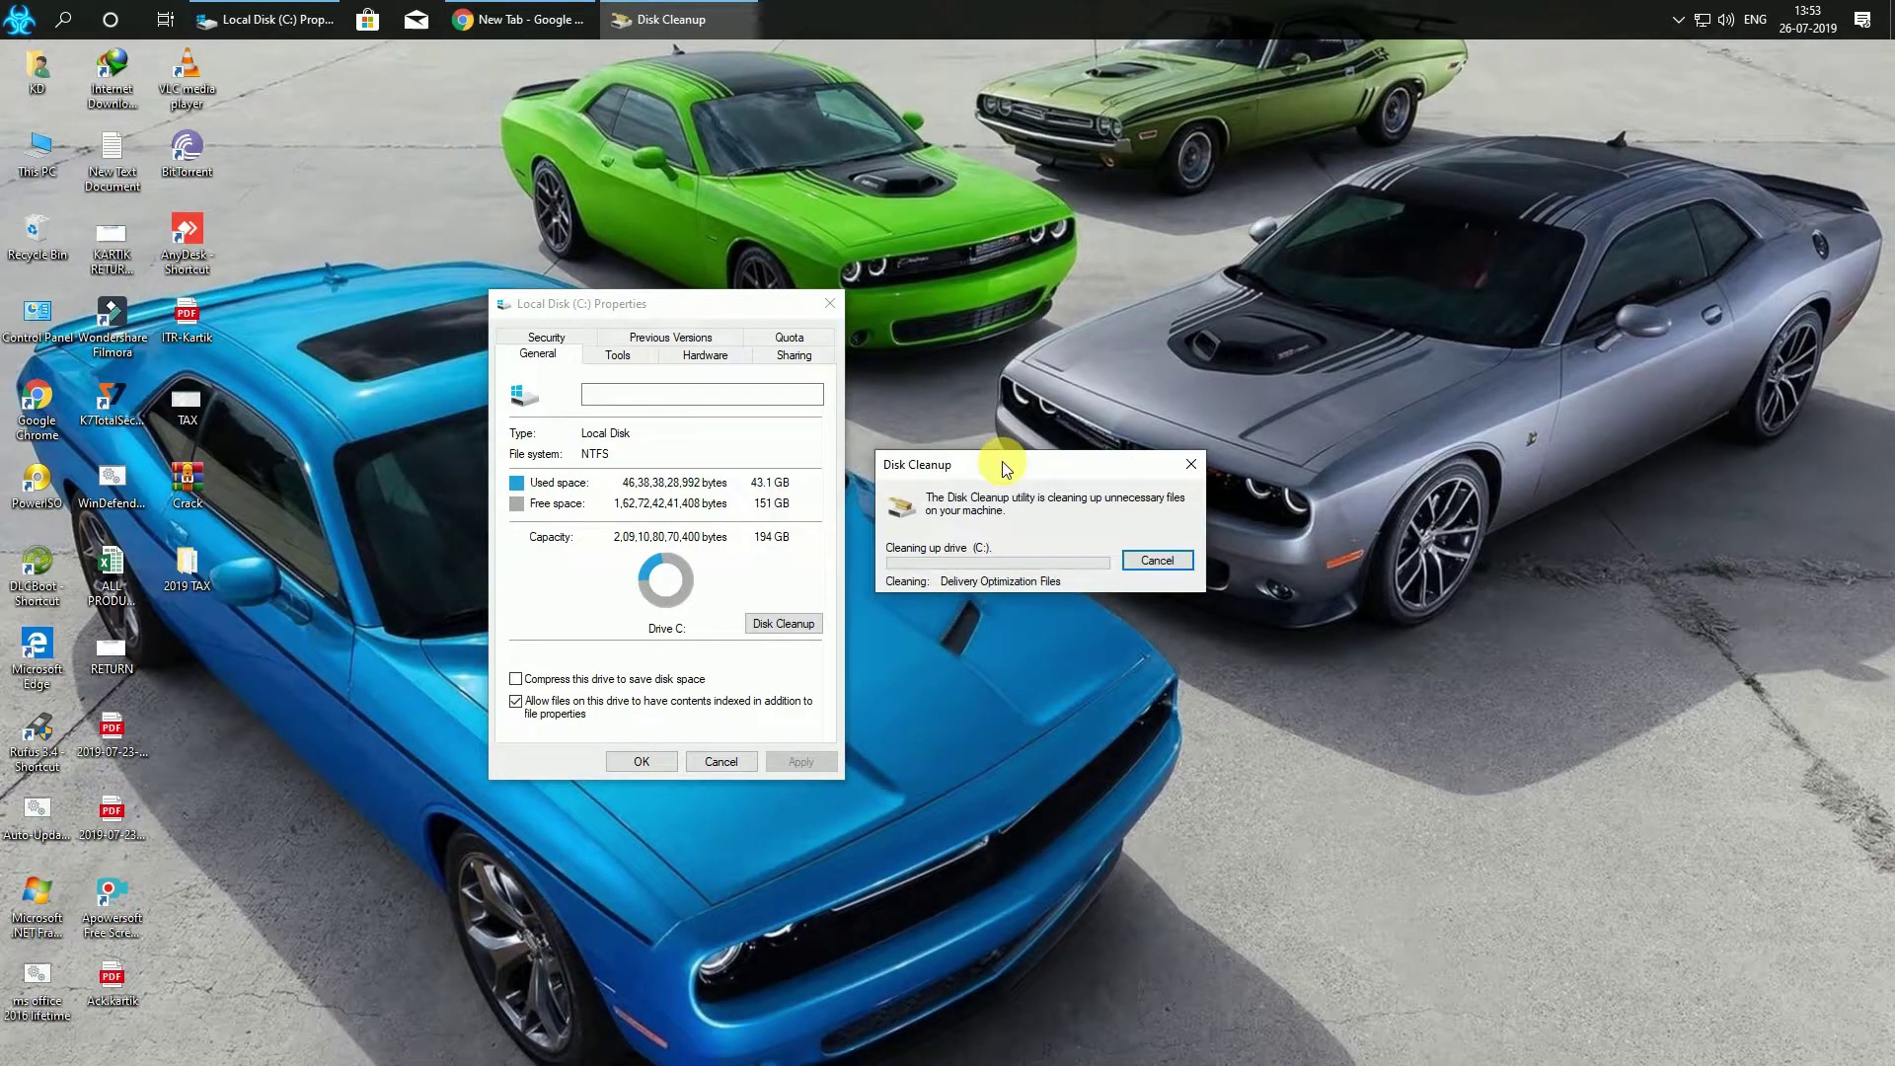
Empty the Recycle Bin, granting administrator permission for all current items, and close the Local Disk (C:) properties
{"action": "right_click", "coordinate": [29, 235]}
{"action": "left_click", "coordinate": [118, 263]}
{"action": "left_click", "coordinate": [1023, 578]}
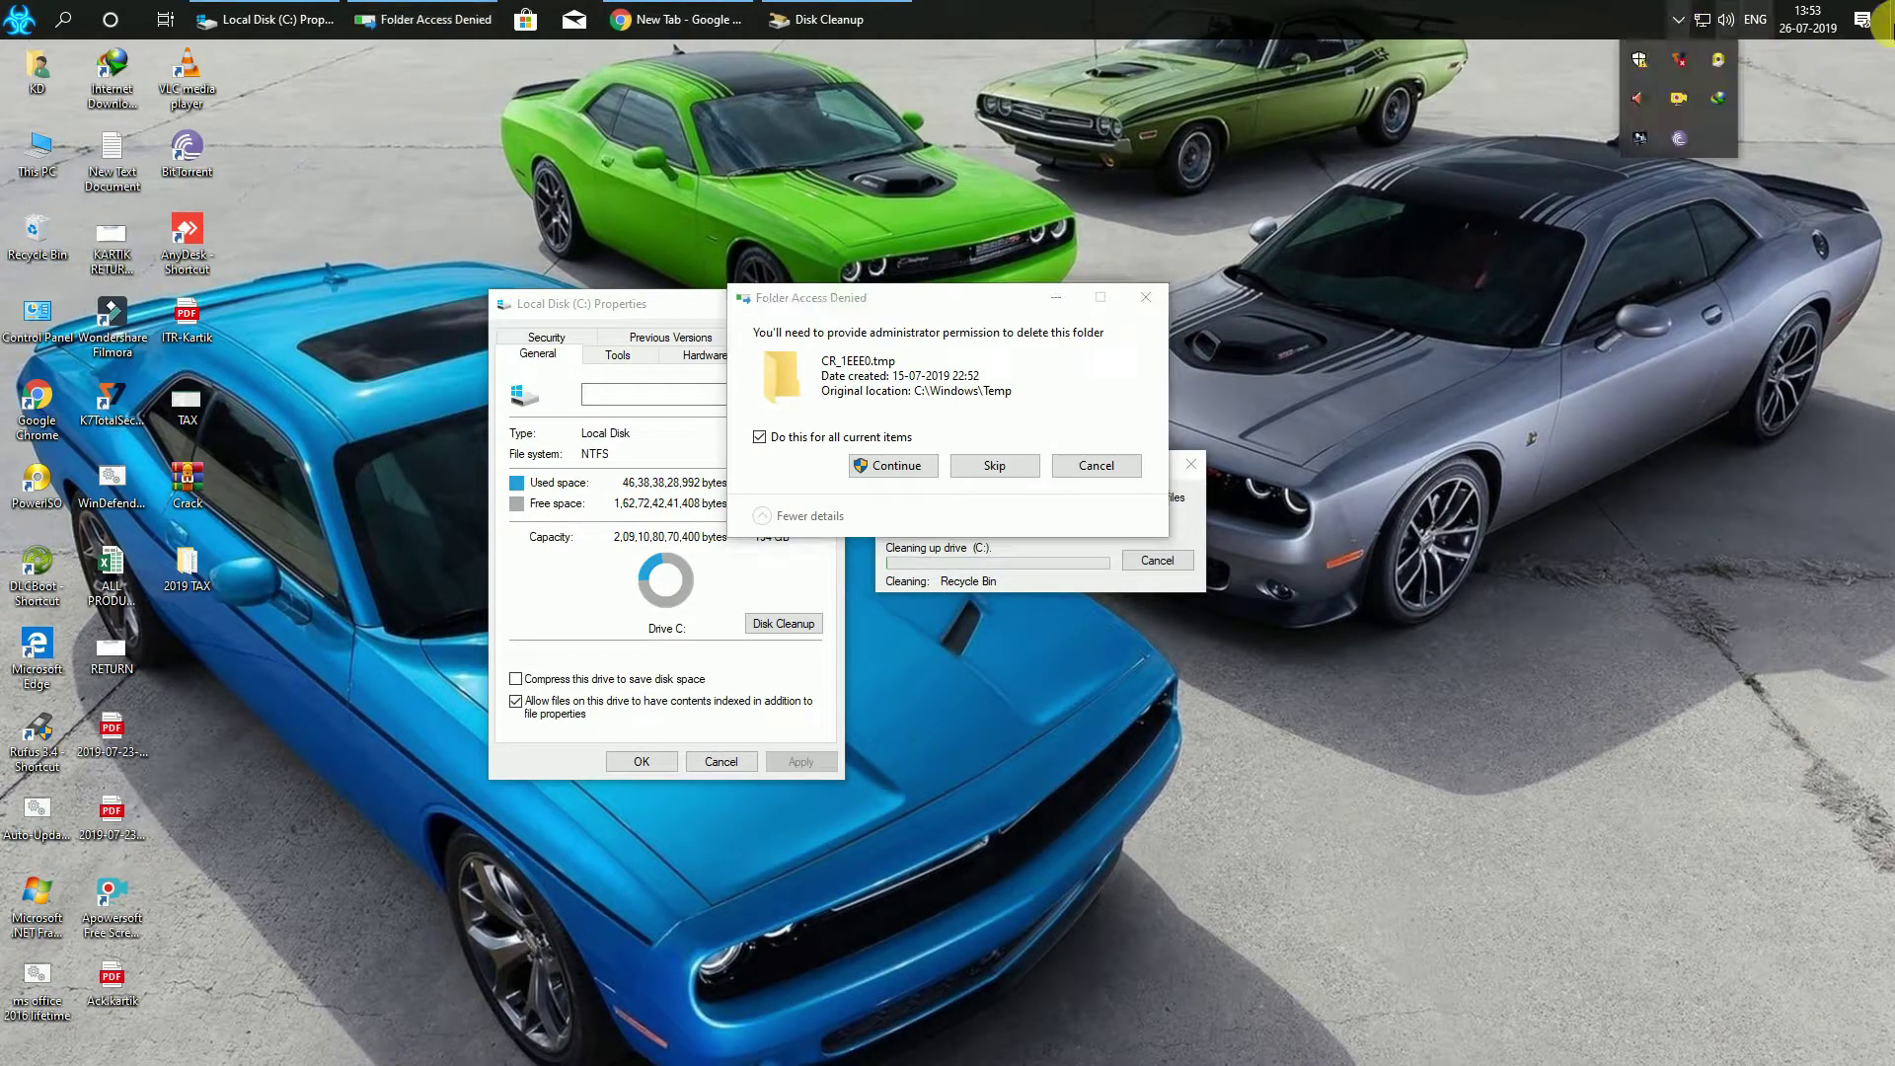
{"action": "left_click", "coordinate": [1875, 25]}
{"action": "left_click", "coordinate": [936, 484]}
{"action": "left_click", "coordinate": [898, 465]}
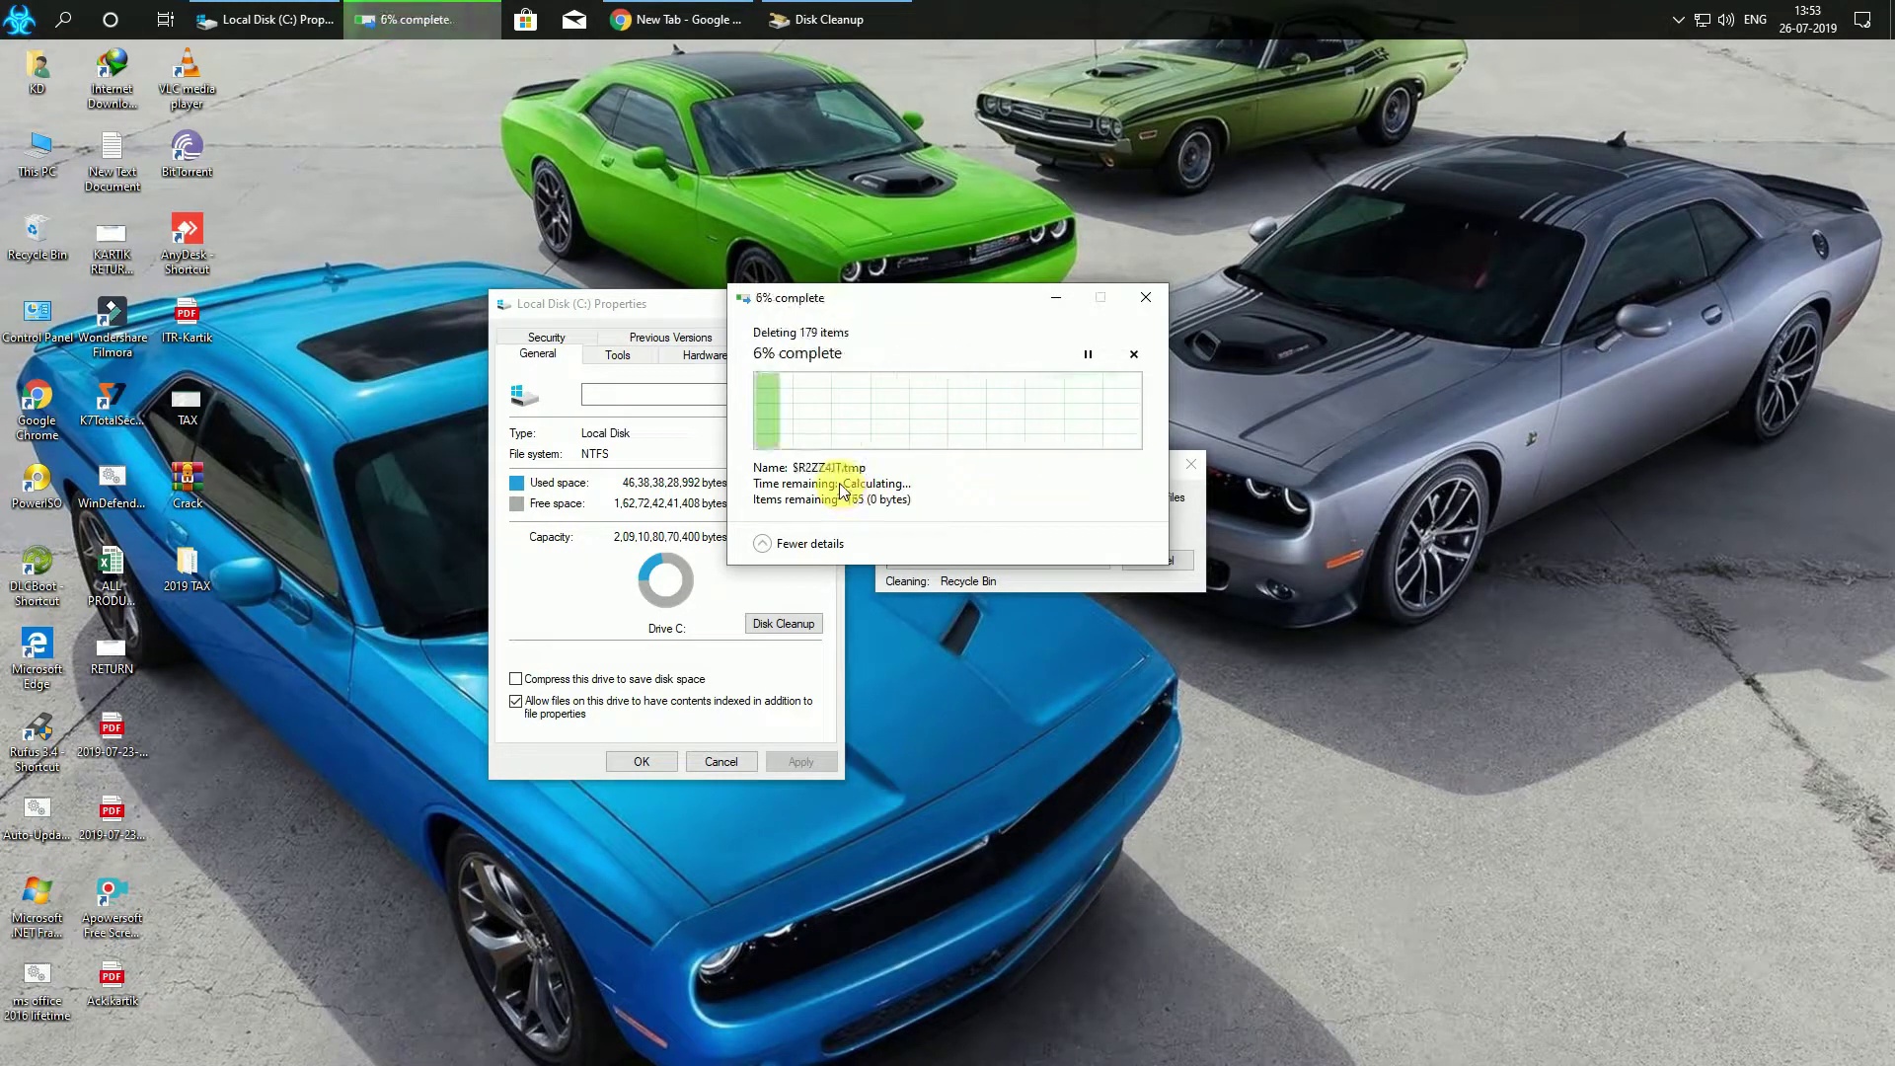
{"action": "left_click_drag", "start_coordinate": [867, 296], "coordinate": [1156, 130]}
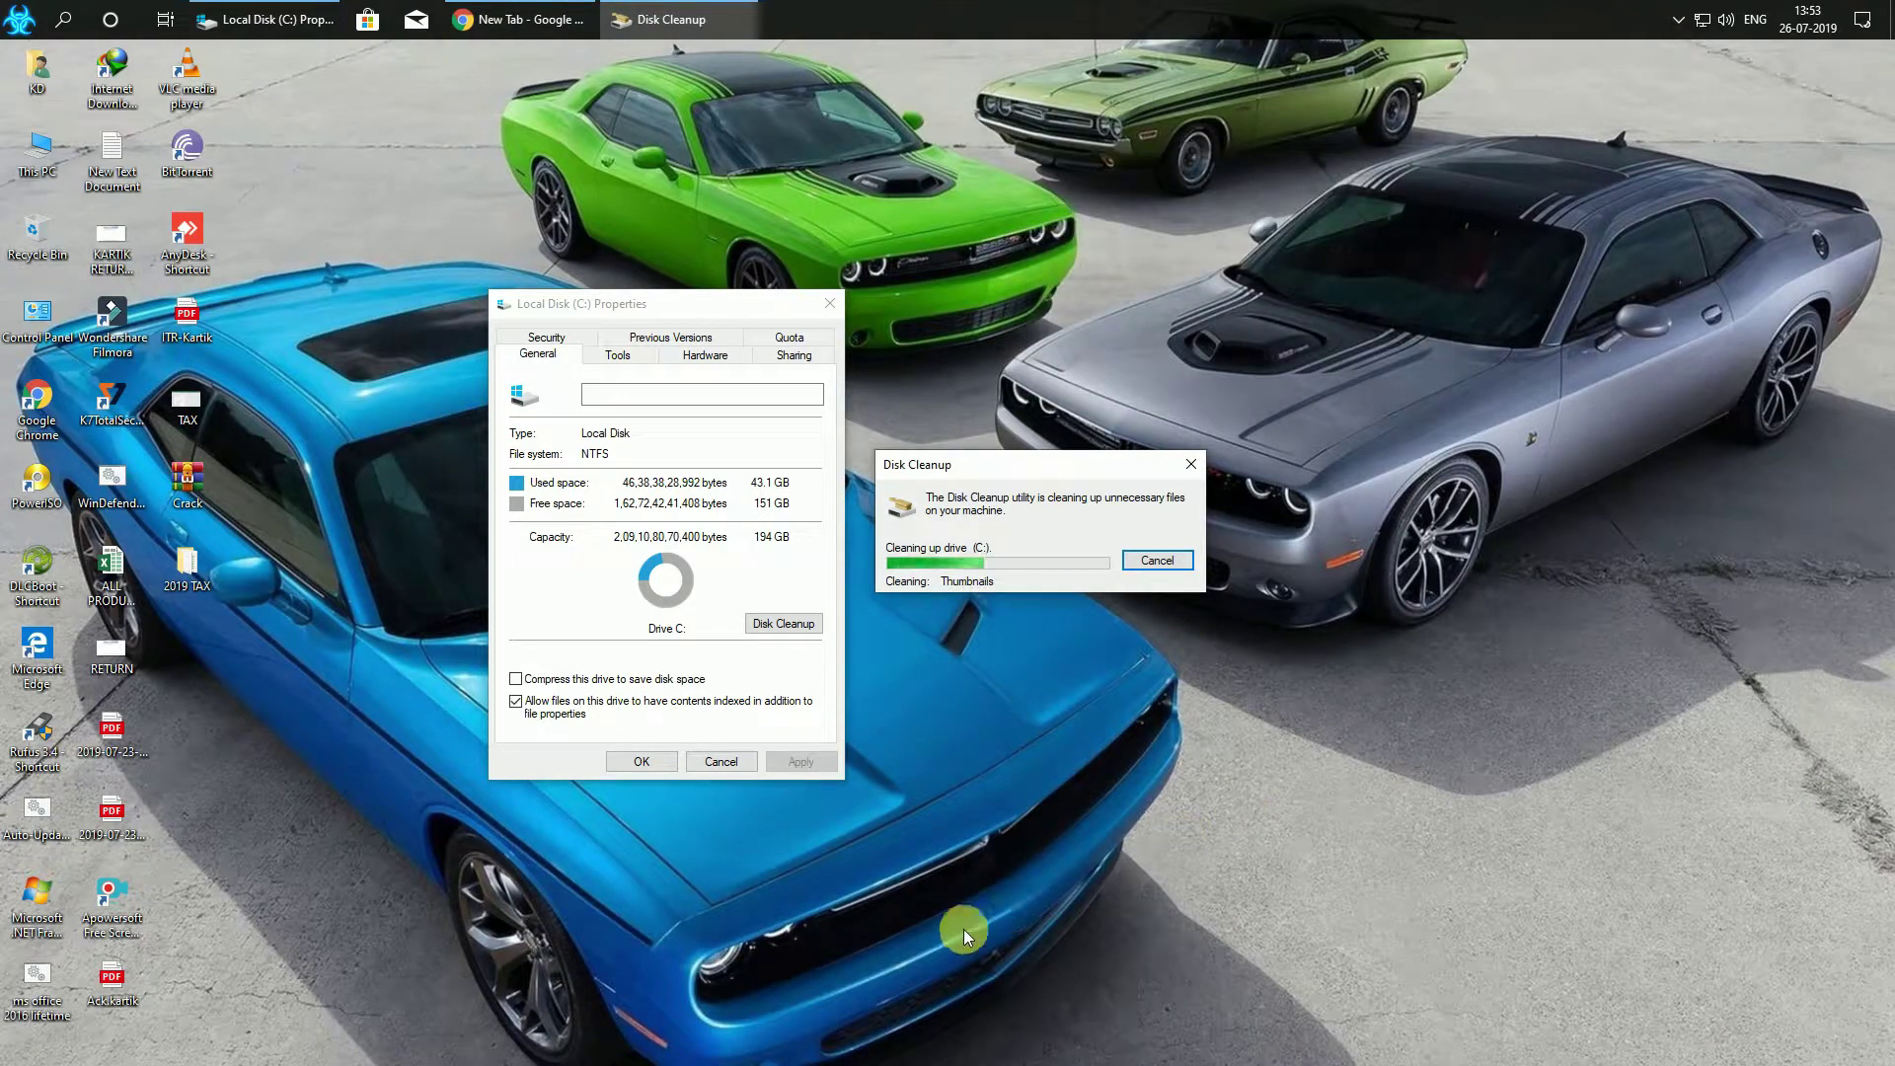
{"action": "left_click", "coordinate": [651, 760]}
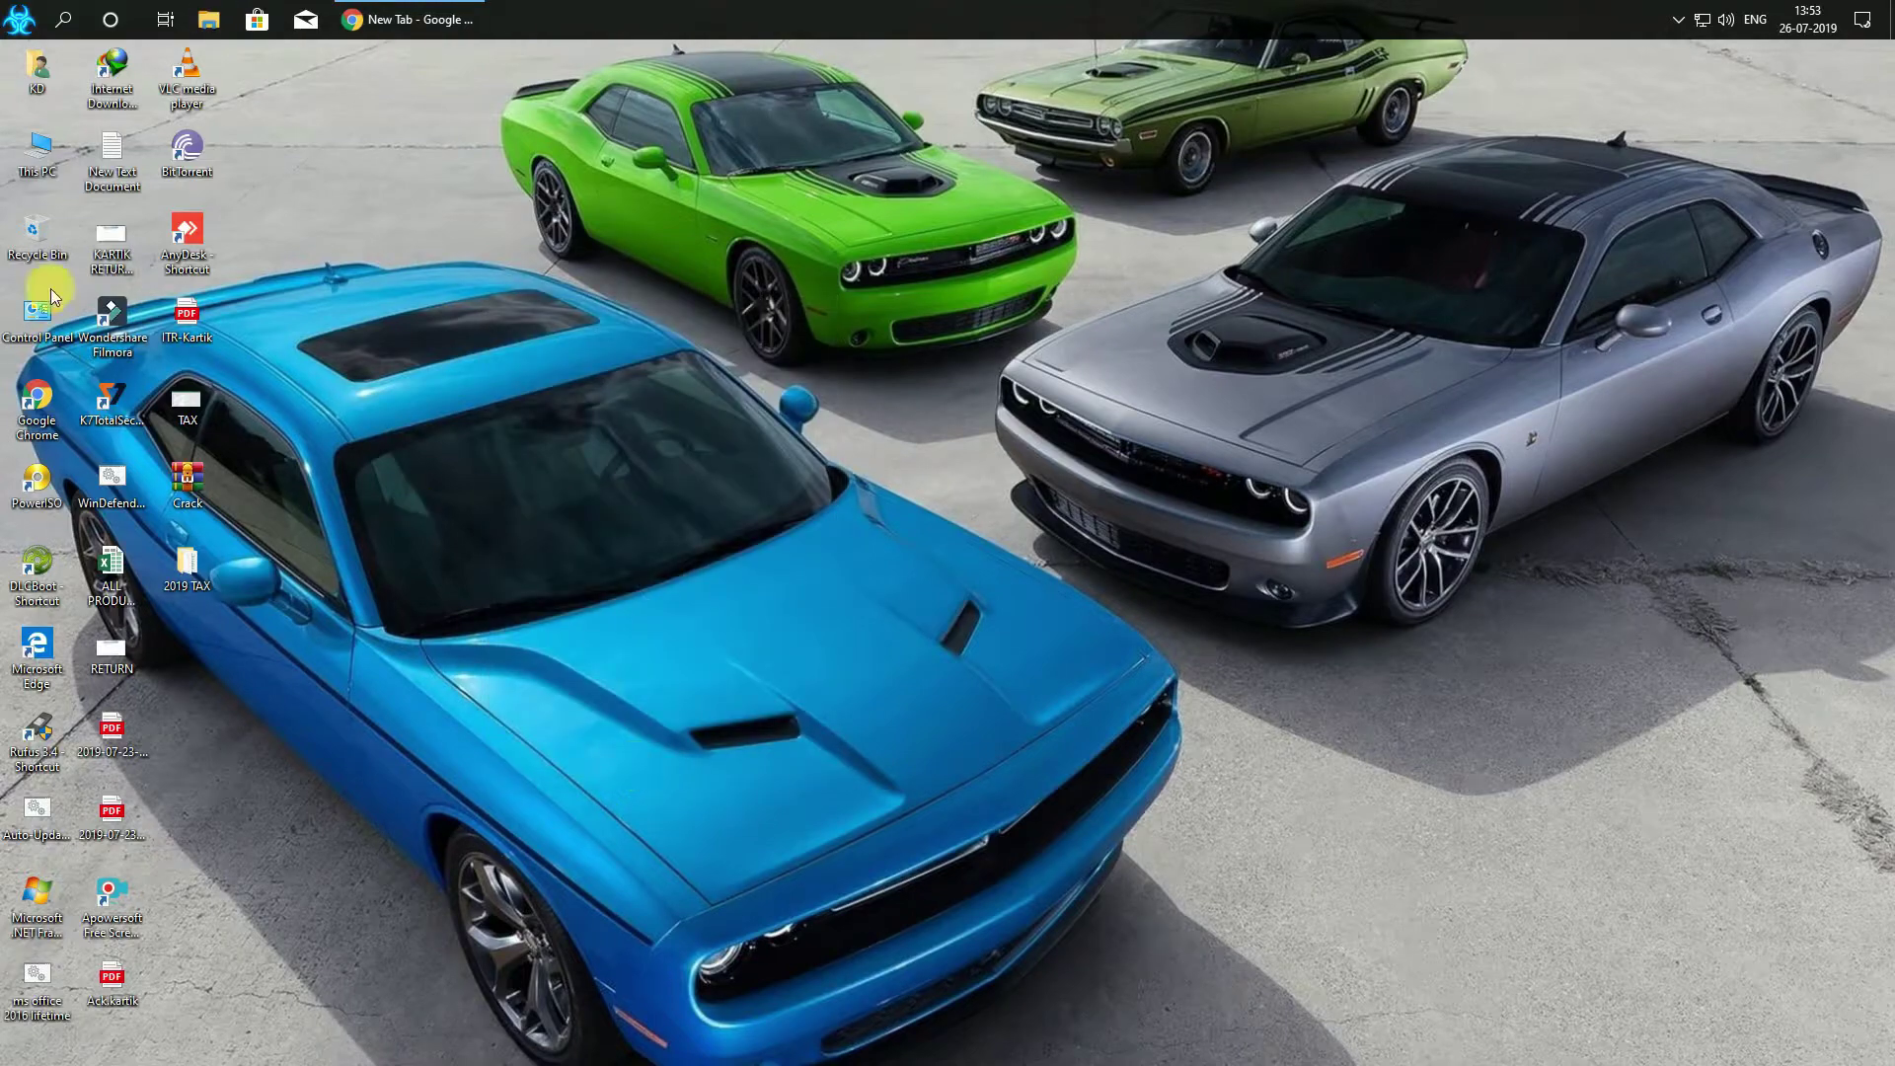
Check what Disk Cleanup offers for the data (D:) drive through its properties, and close it without cleaning
{"action": "double_click", "coordinate": [37, 153]}
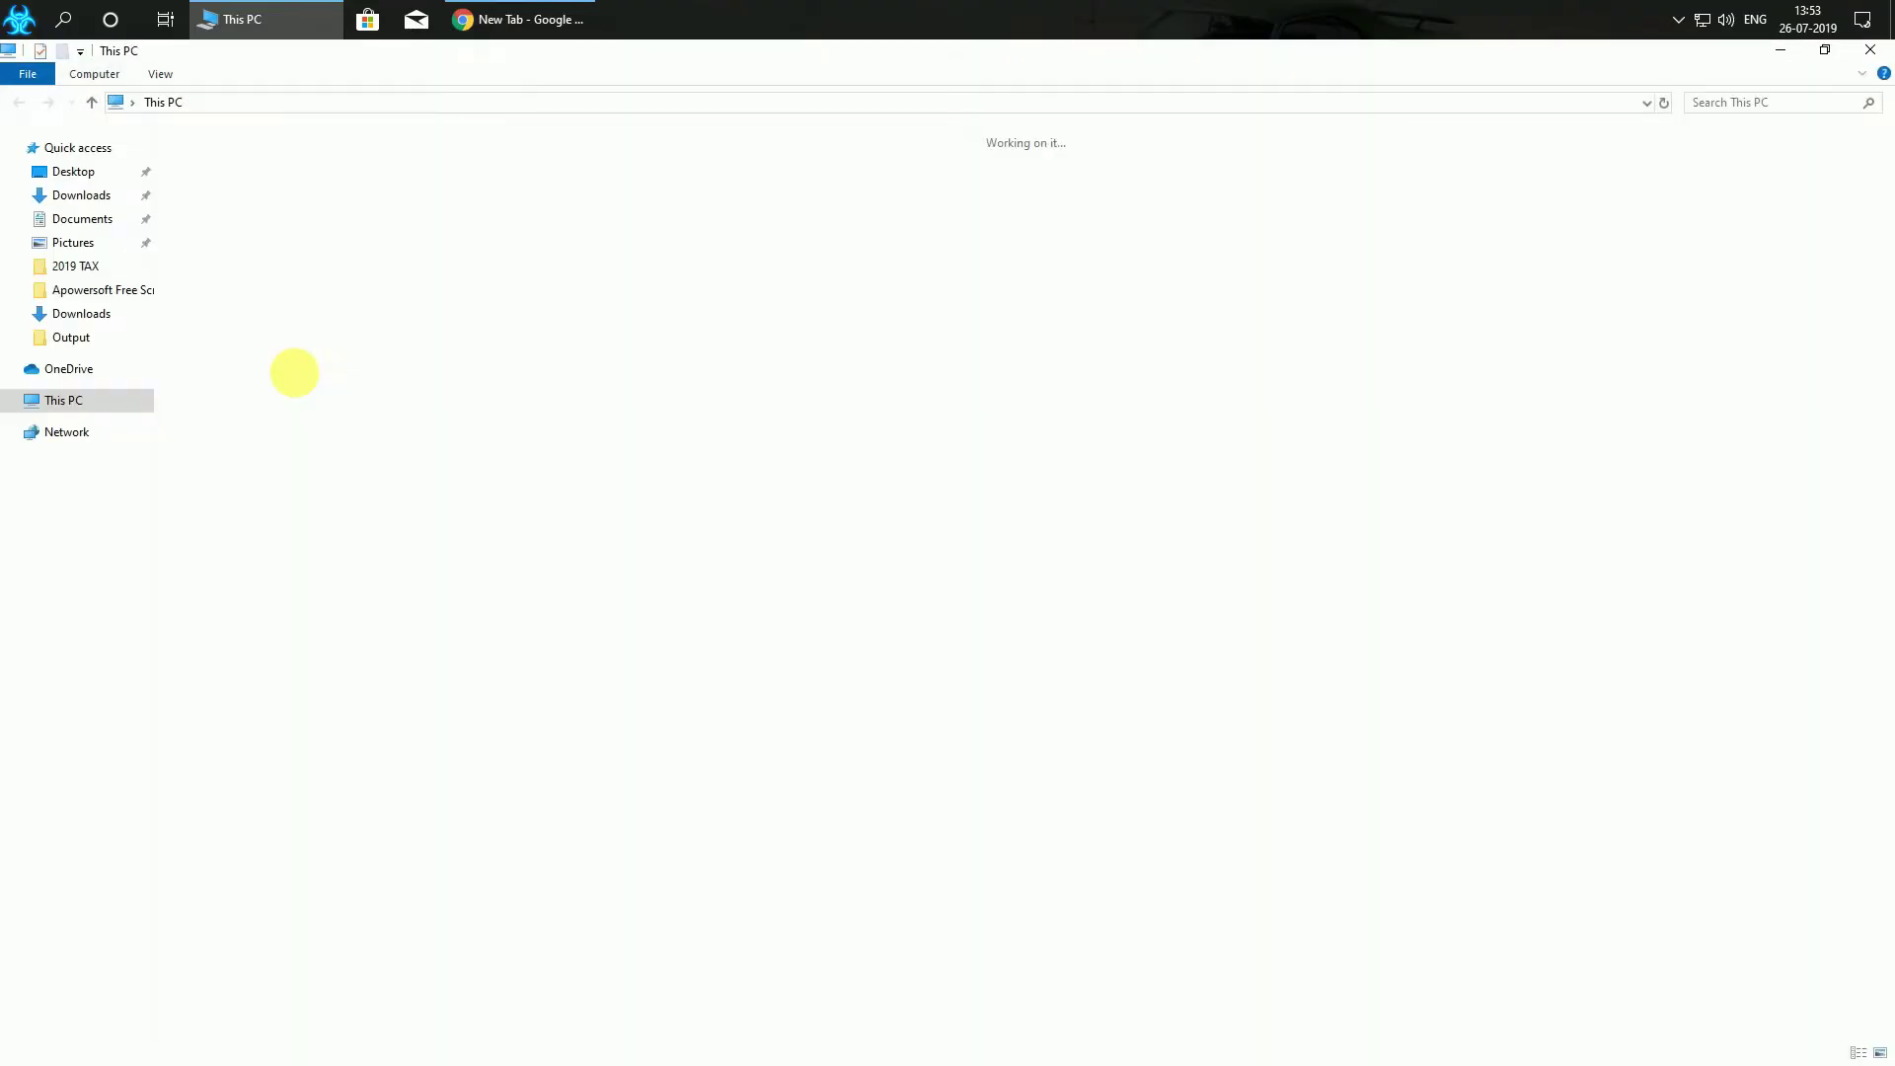
{"action": "left_click", "coordinate": [534, 318]}
{"action": "right_click", "coordinate": [534, 318]}
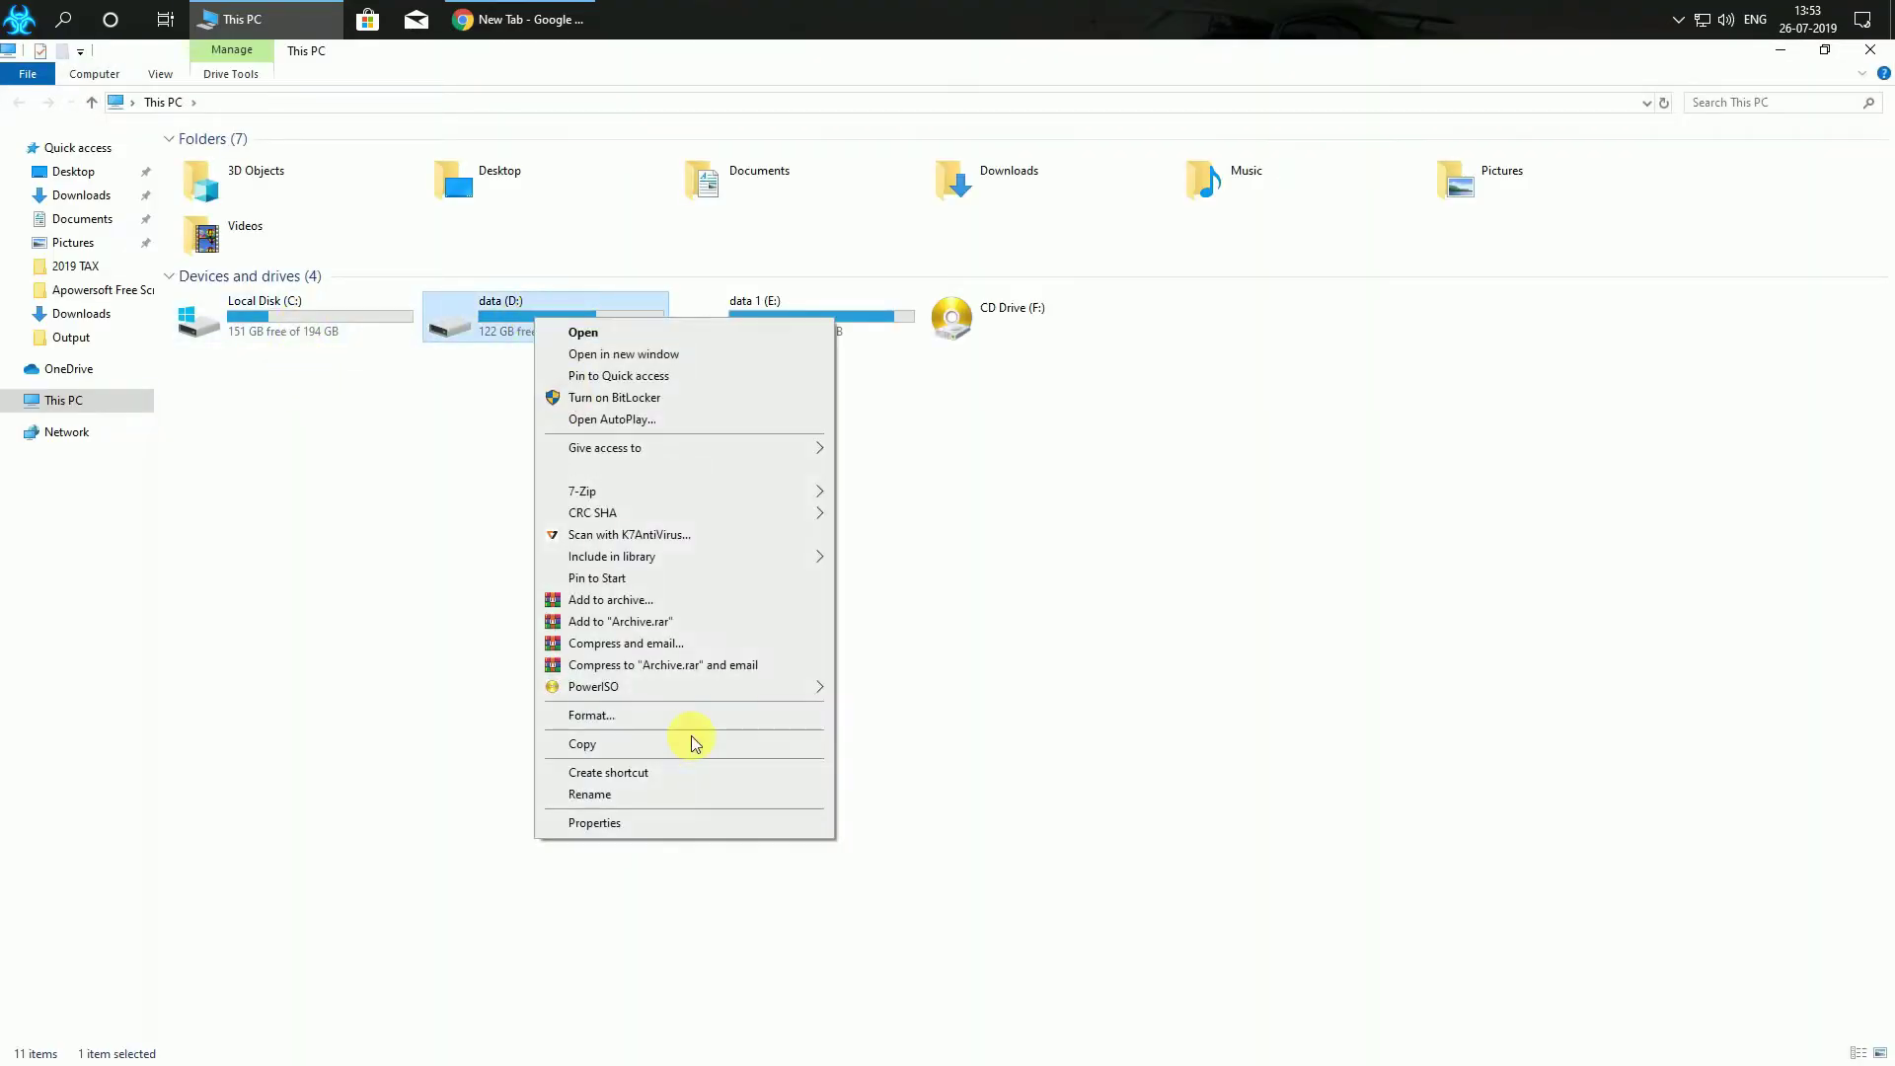
{"action": "left_click", "coordinate": [654, 825]}
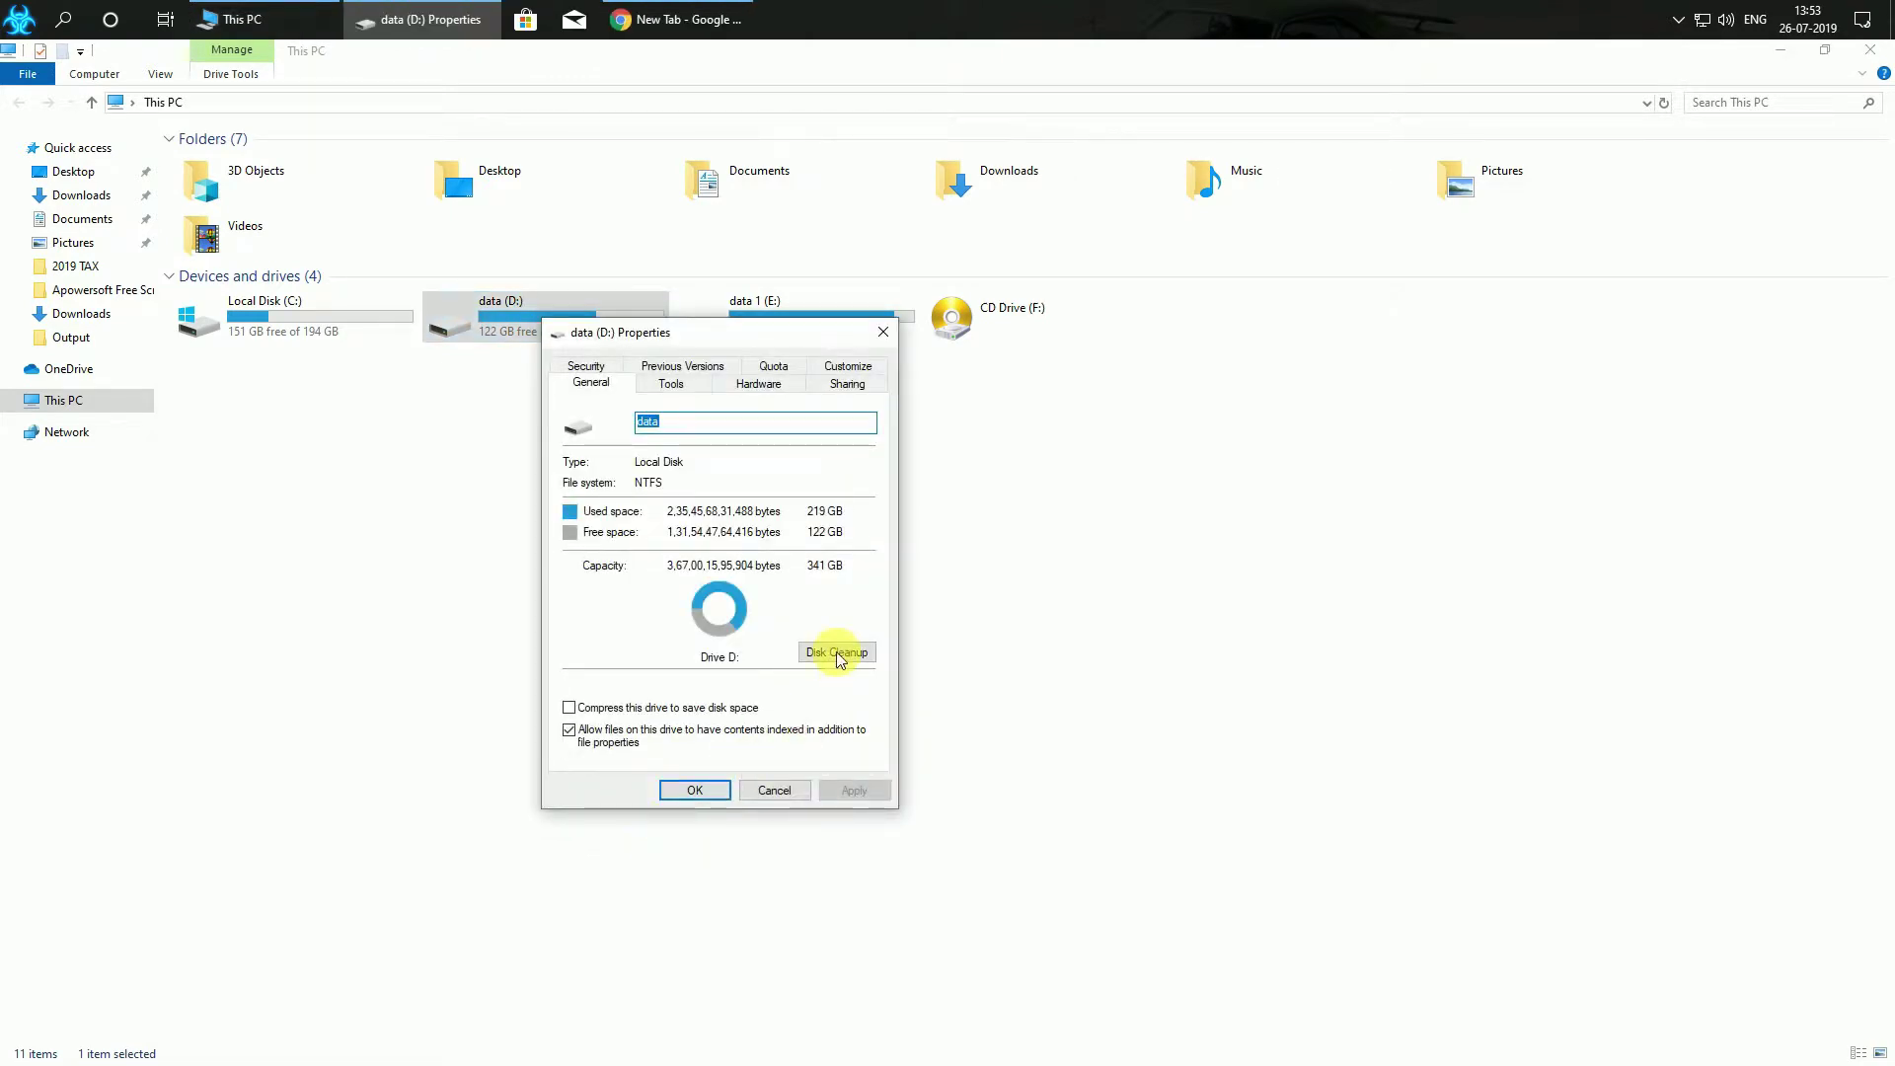
{"action": "left_click", "coordinate": [838, 654]}
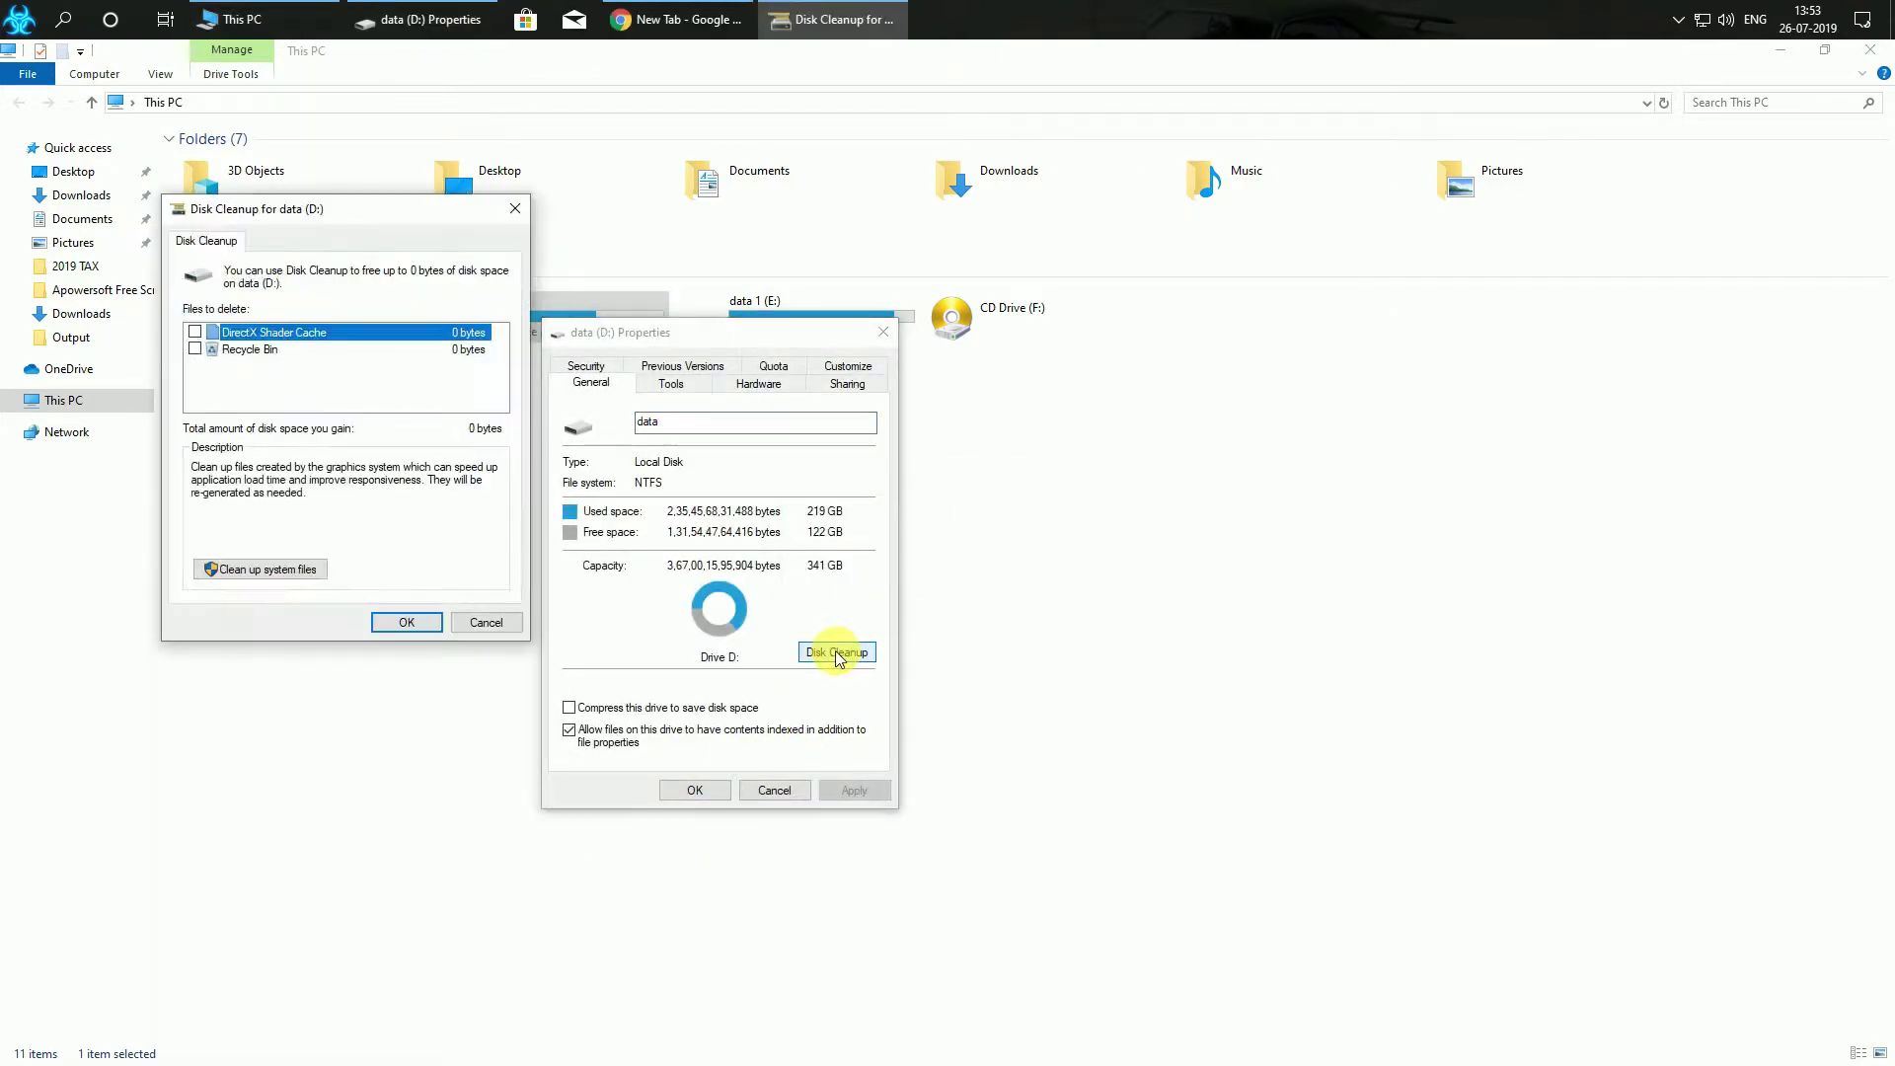
{"action": "left_click", "coordinate": [693, 791]}
{"action": "left_click", "coordinate": [486, 622]}
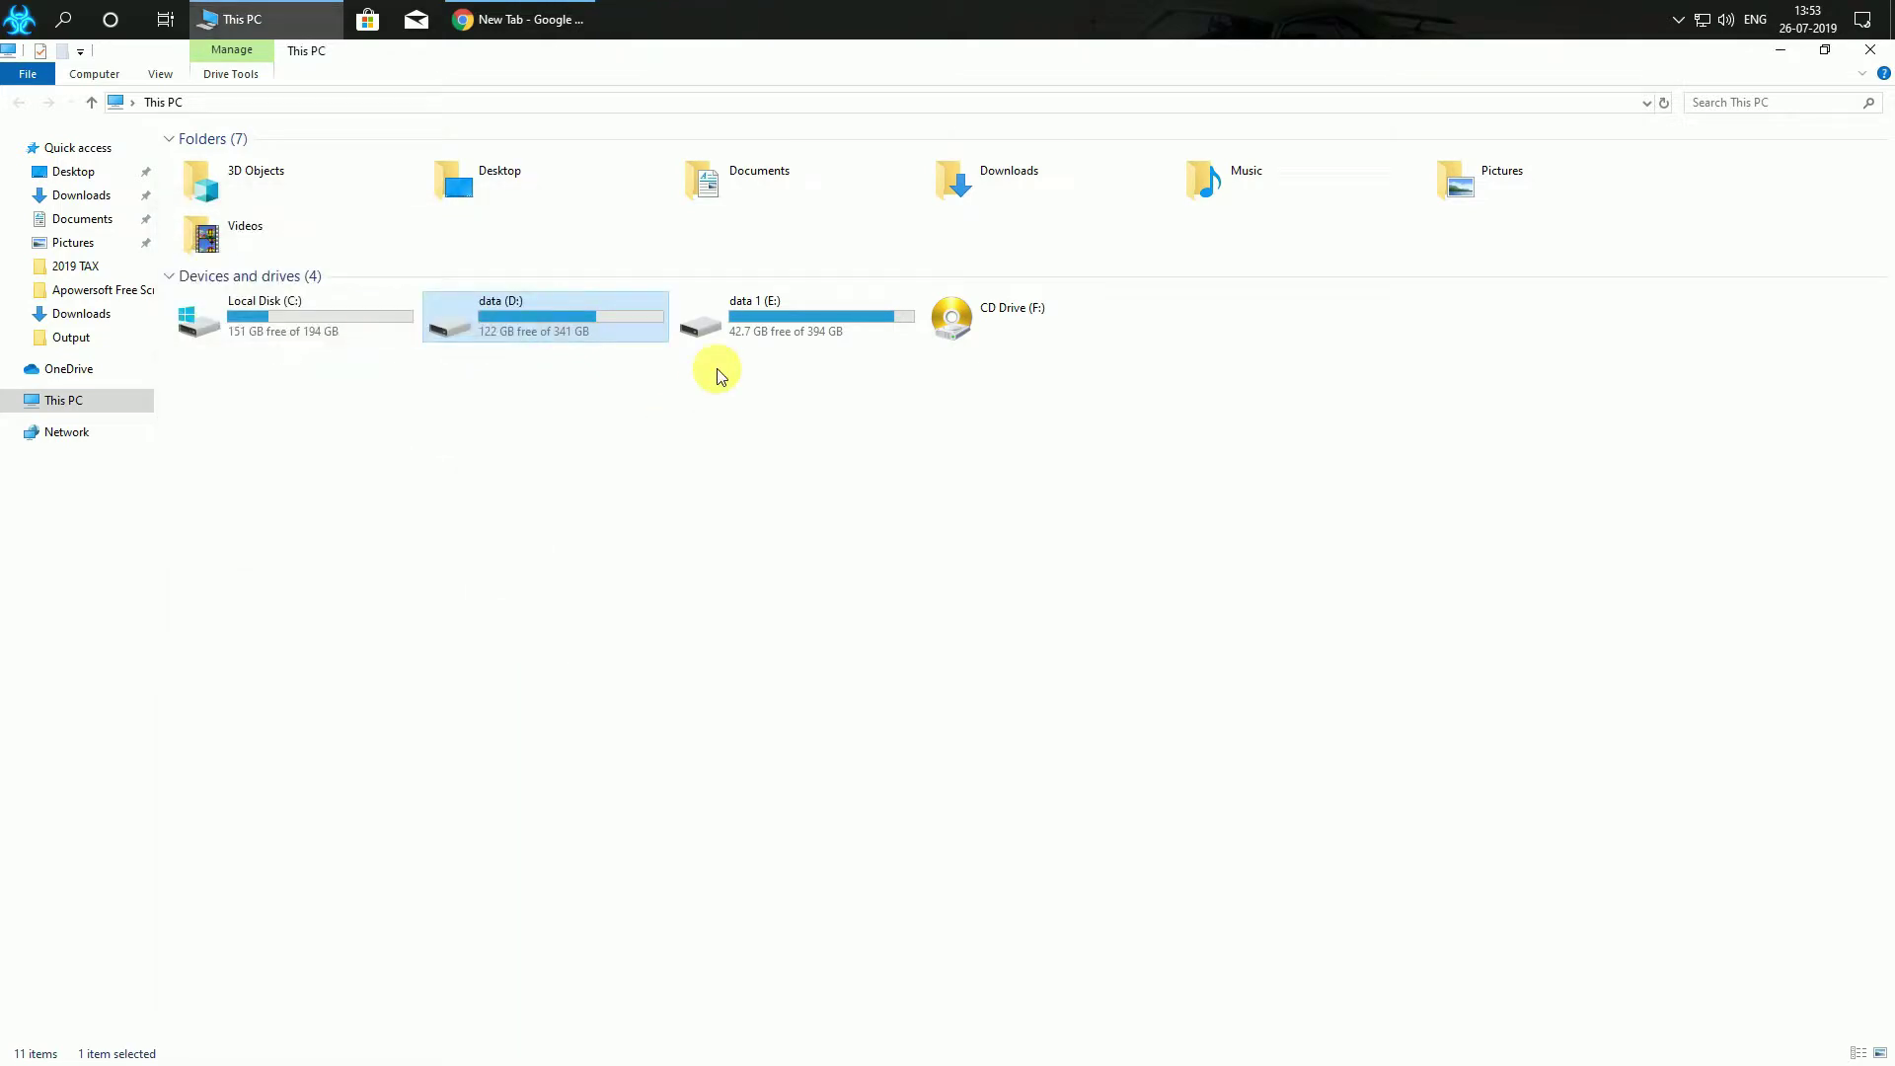
Check Disk Cleanup for the data 1 (E:) drive, cancel it and close File Explorer
{"action": "right_click", "coordinate": [729, 347]}
{"action": "right_click", "coordinate": [735, 338]}
{"action": "left_click", "coordinate": [842, 853]}
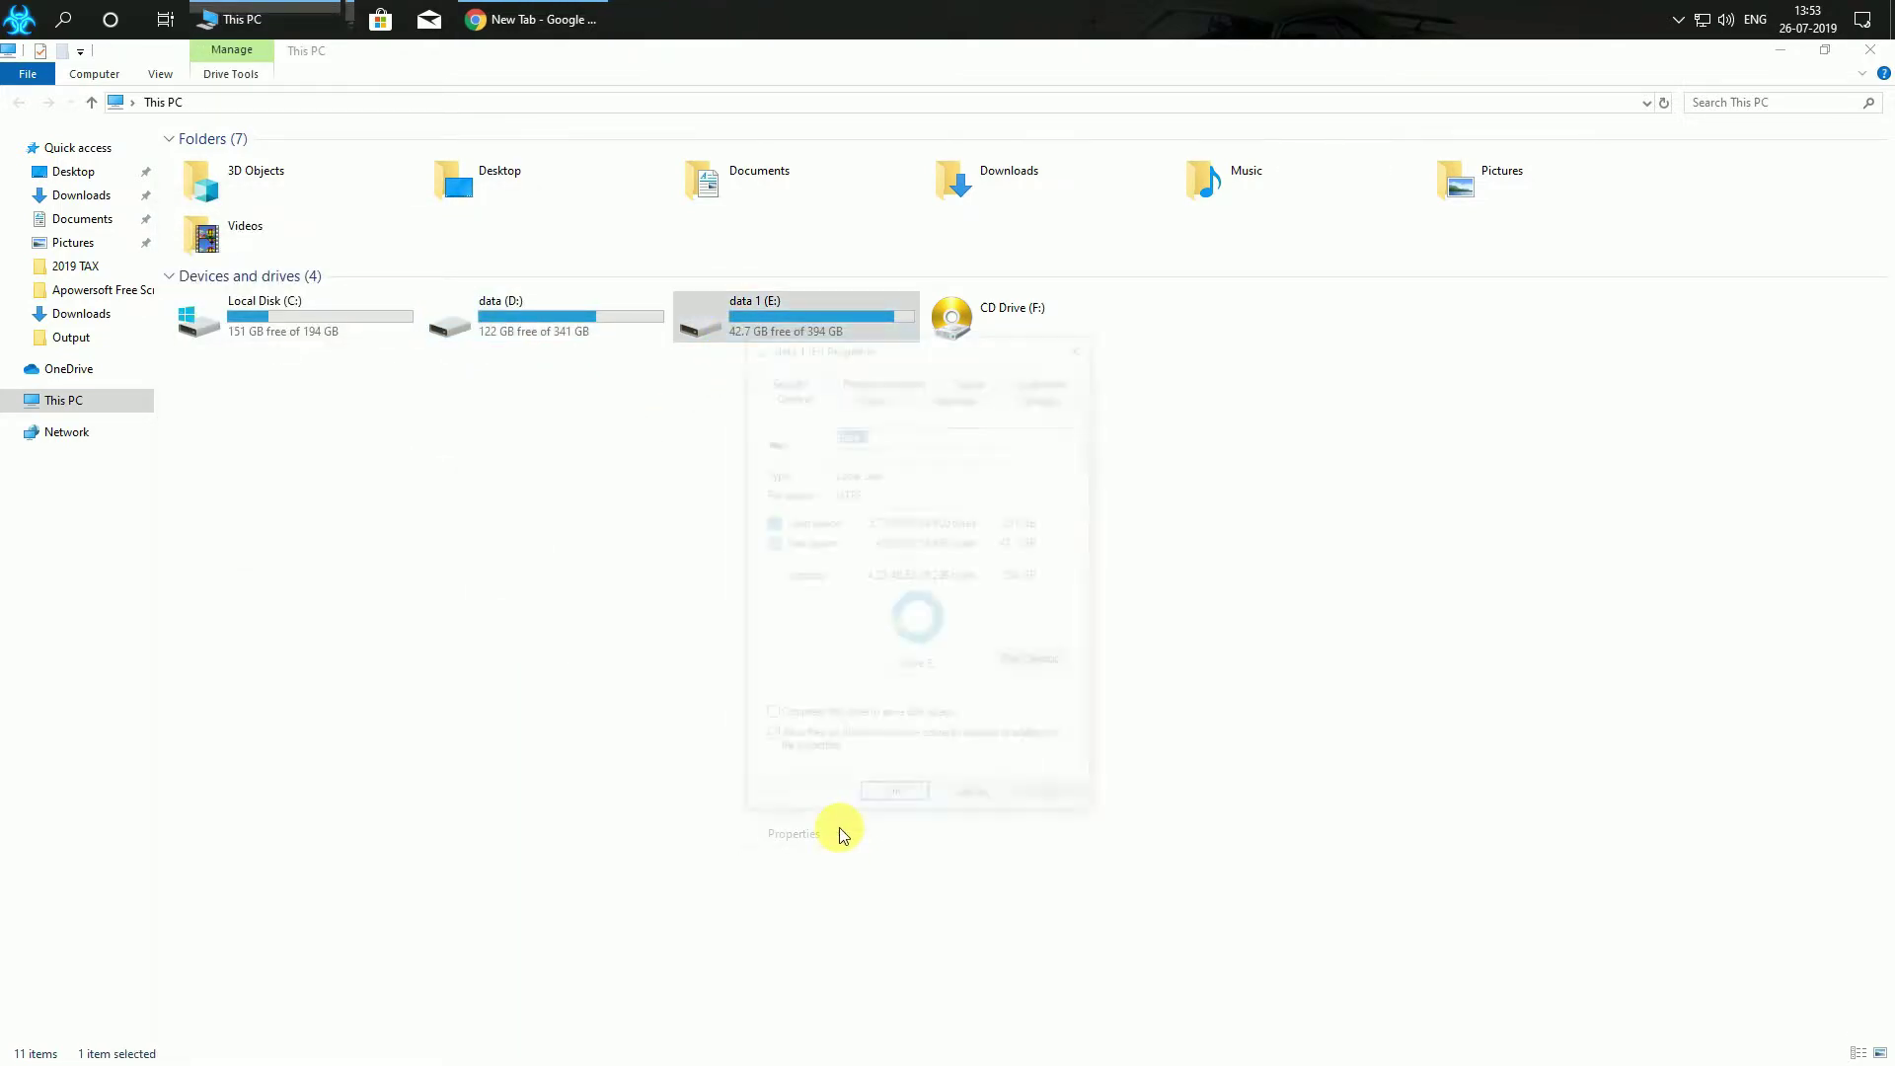
{"action": "left_click", "coordinate": [1029, 659]}
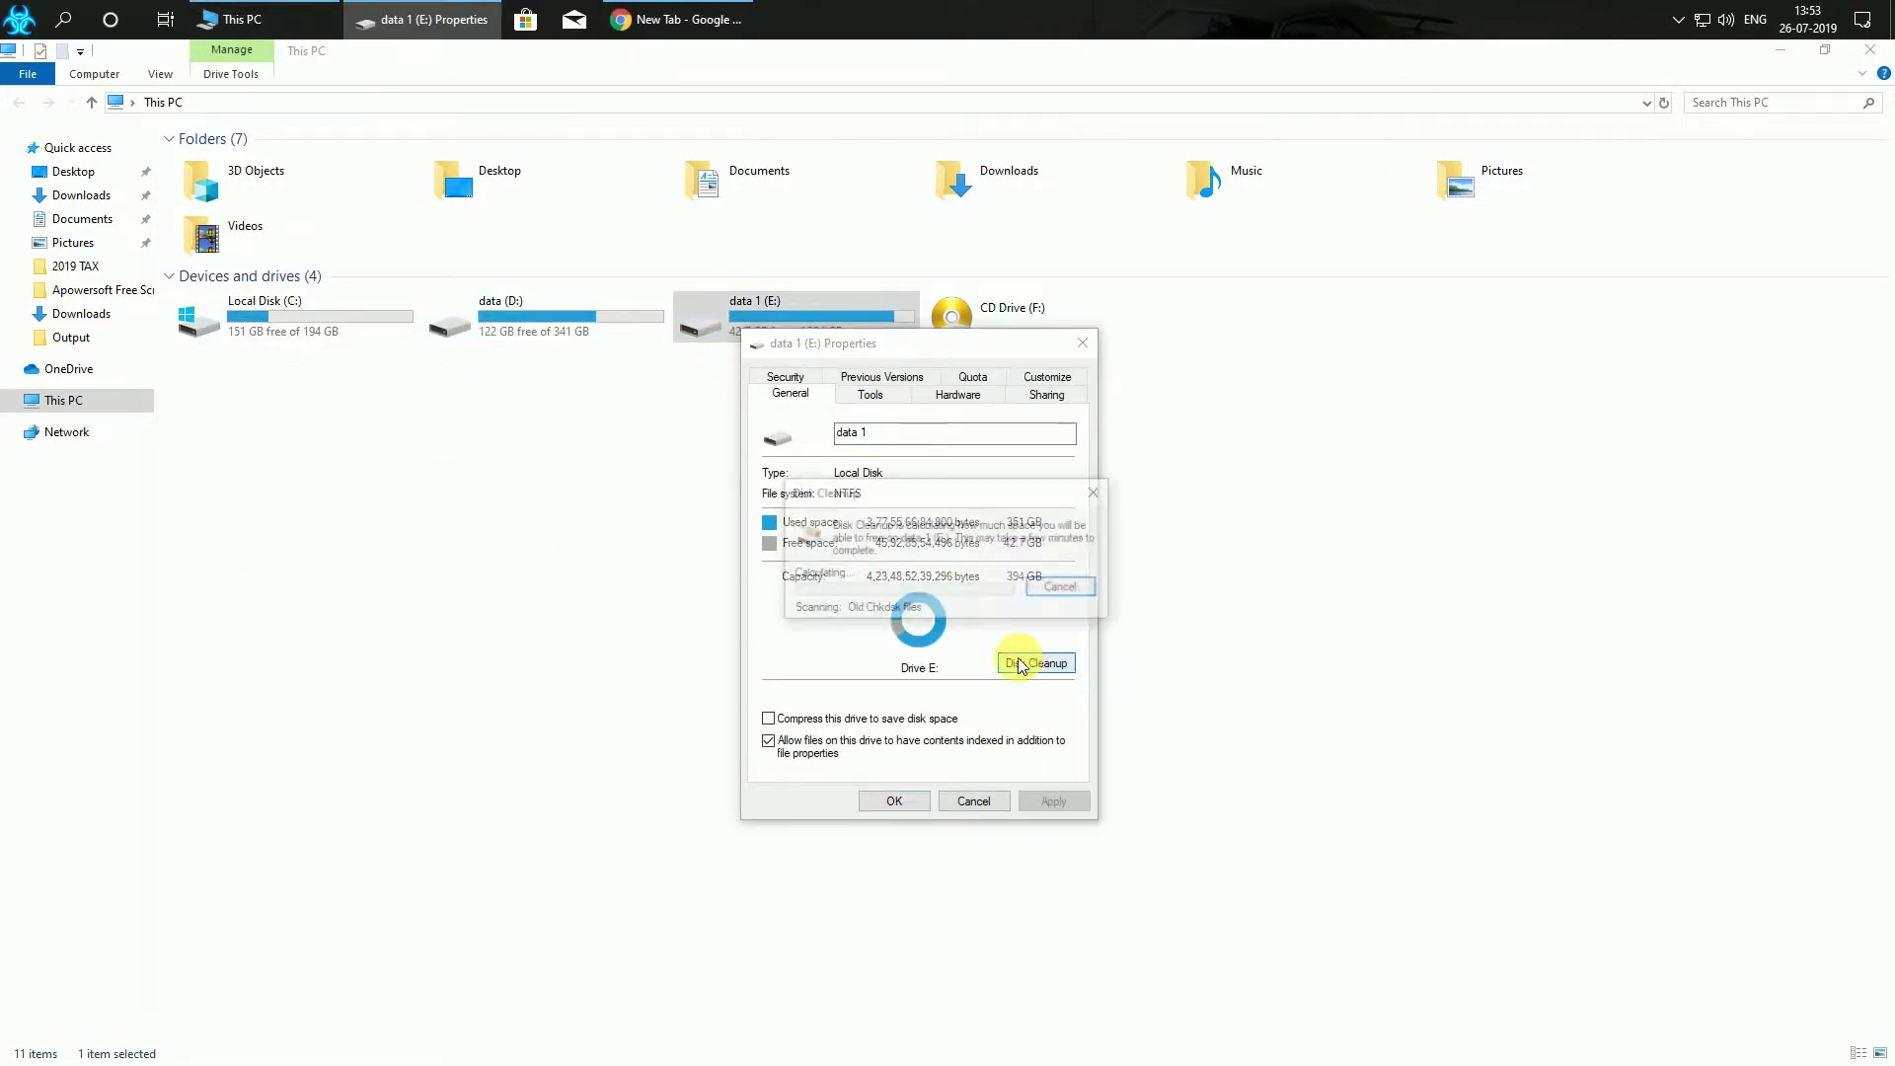
{"action": "left_click", "coordinate": [510, 648]}
{"action": "left_click", "coordinate": [973, 800]}
{"action": "left_click", "coordinate": [1870, 49]}
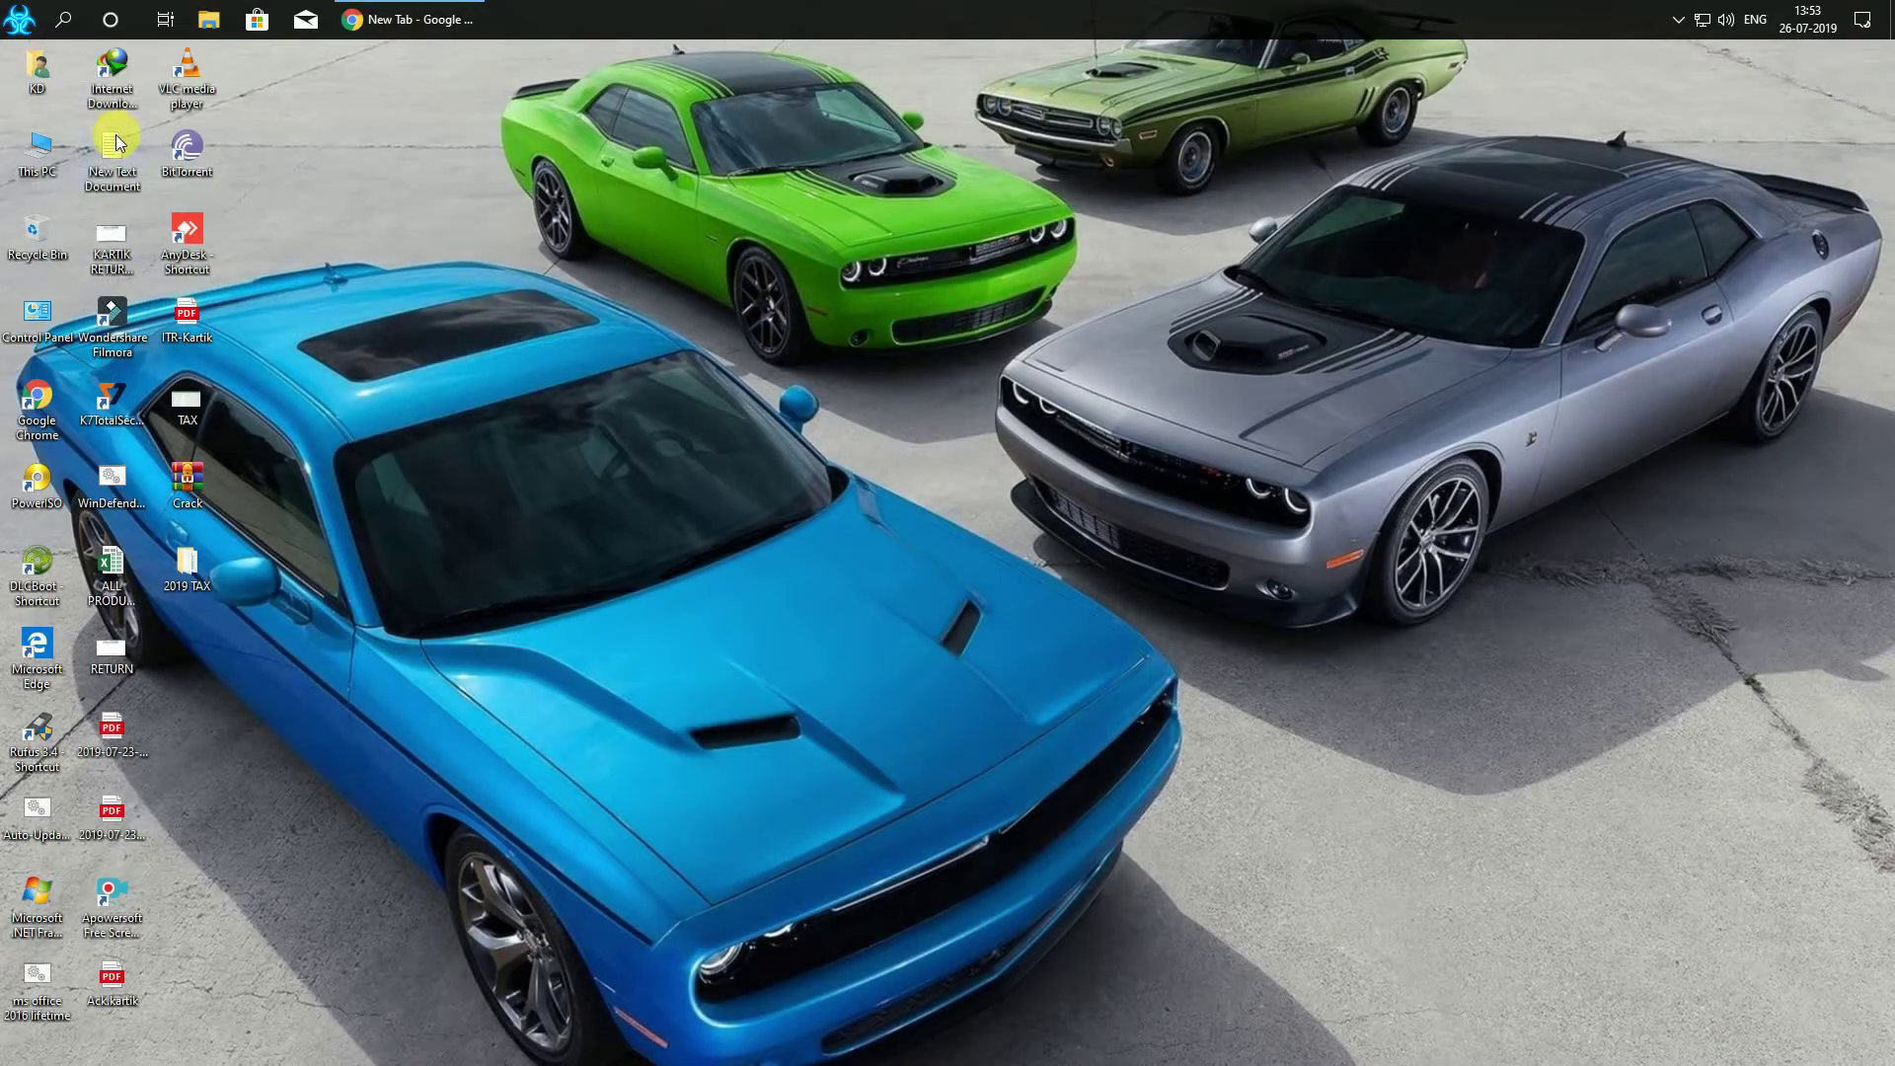
View the Program Files (x86) folder on Local Disk (C:) and close File Explorer
{"action": "double_click", "coordinate": [40, 150]}
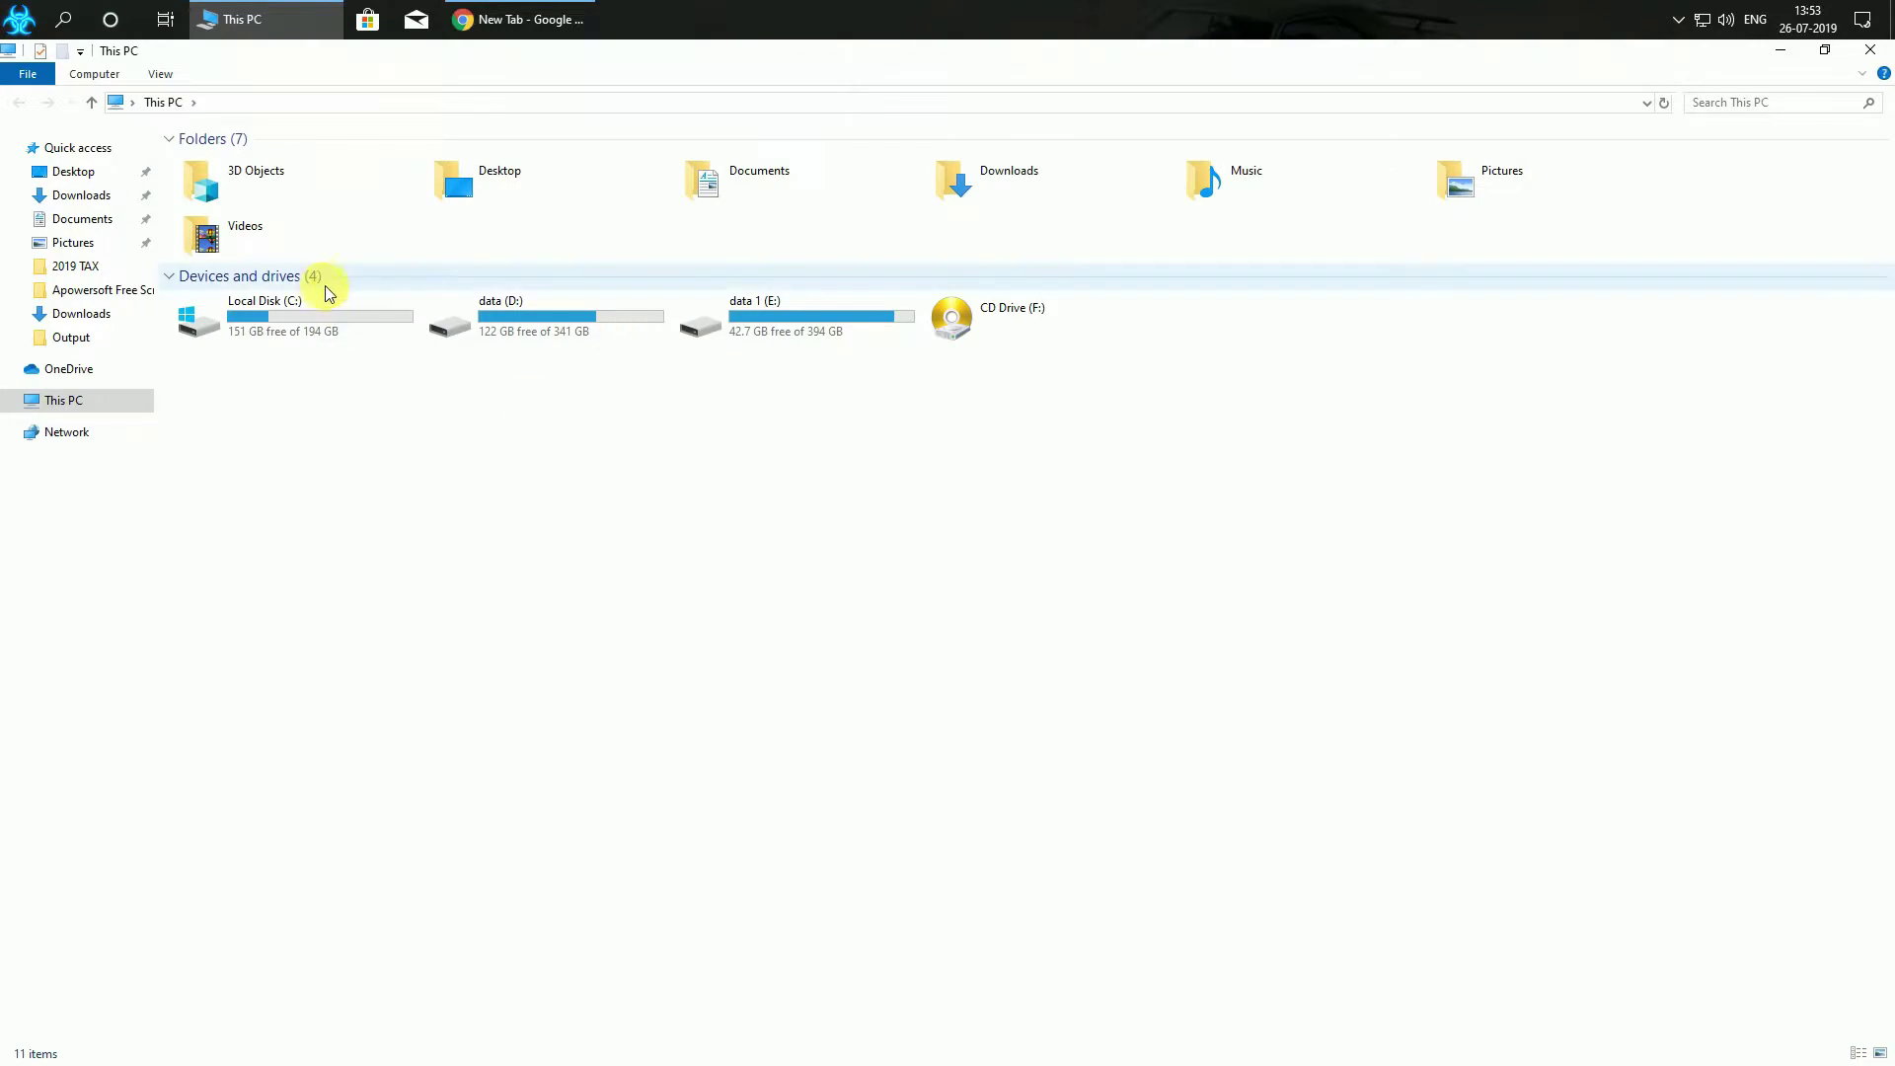
{"action": "double_click", "coordinate": [296, 313]}
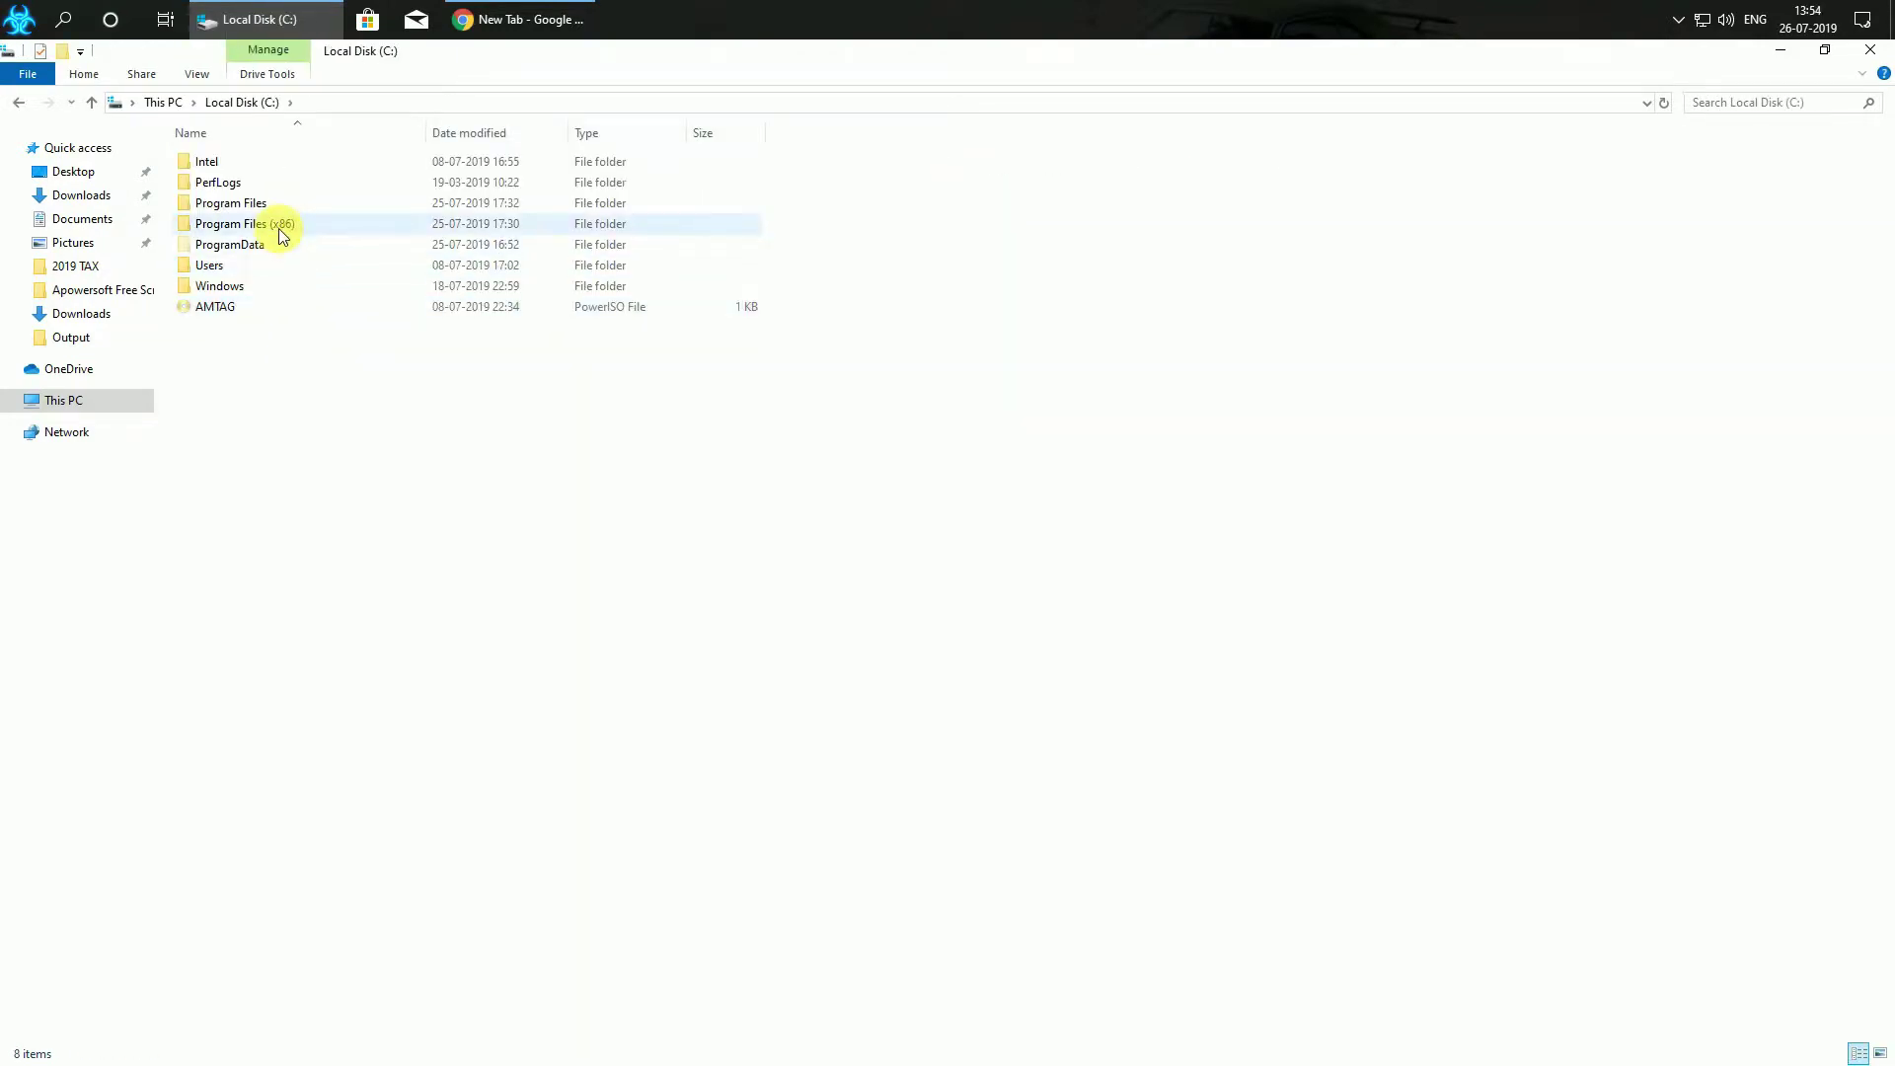
{"action": "double_click", "coordinate": [272, 224]}
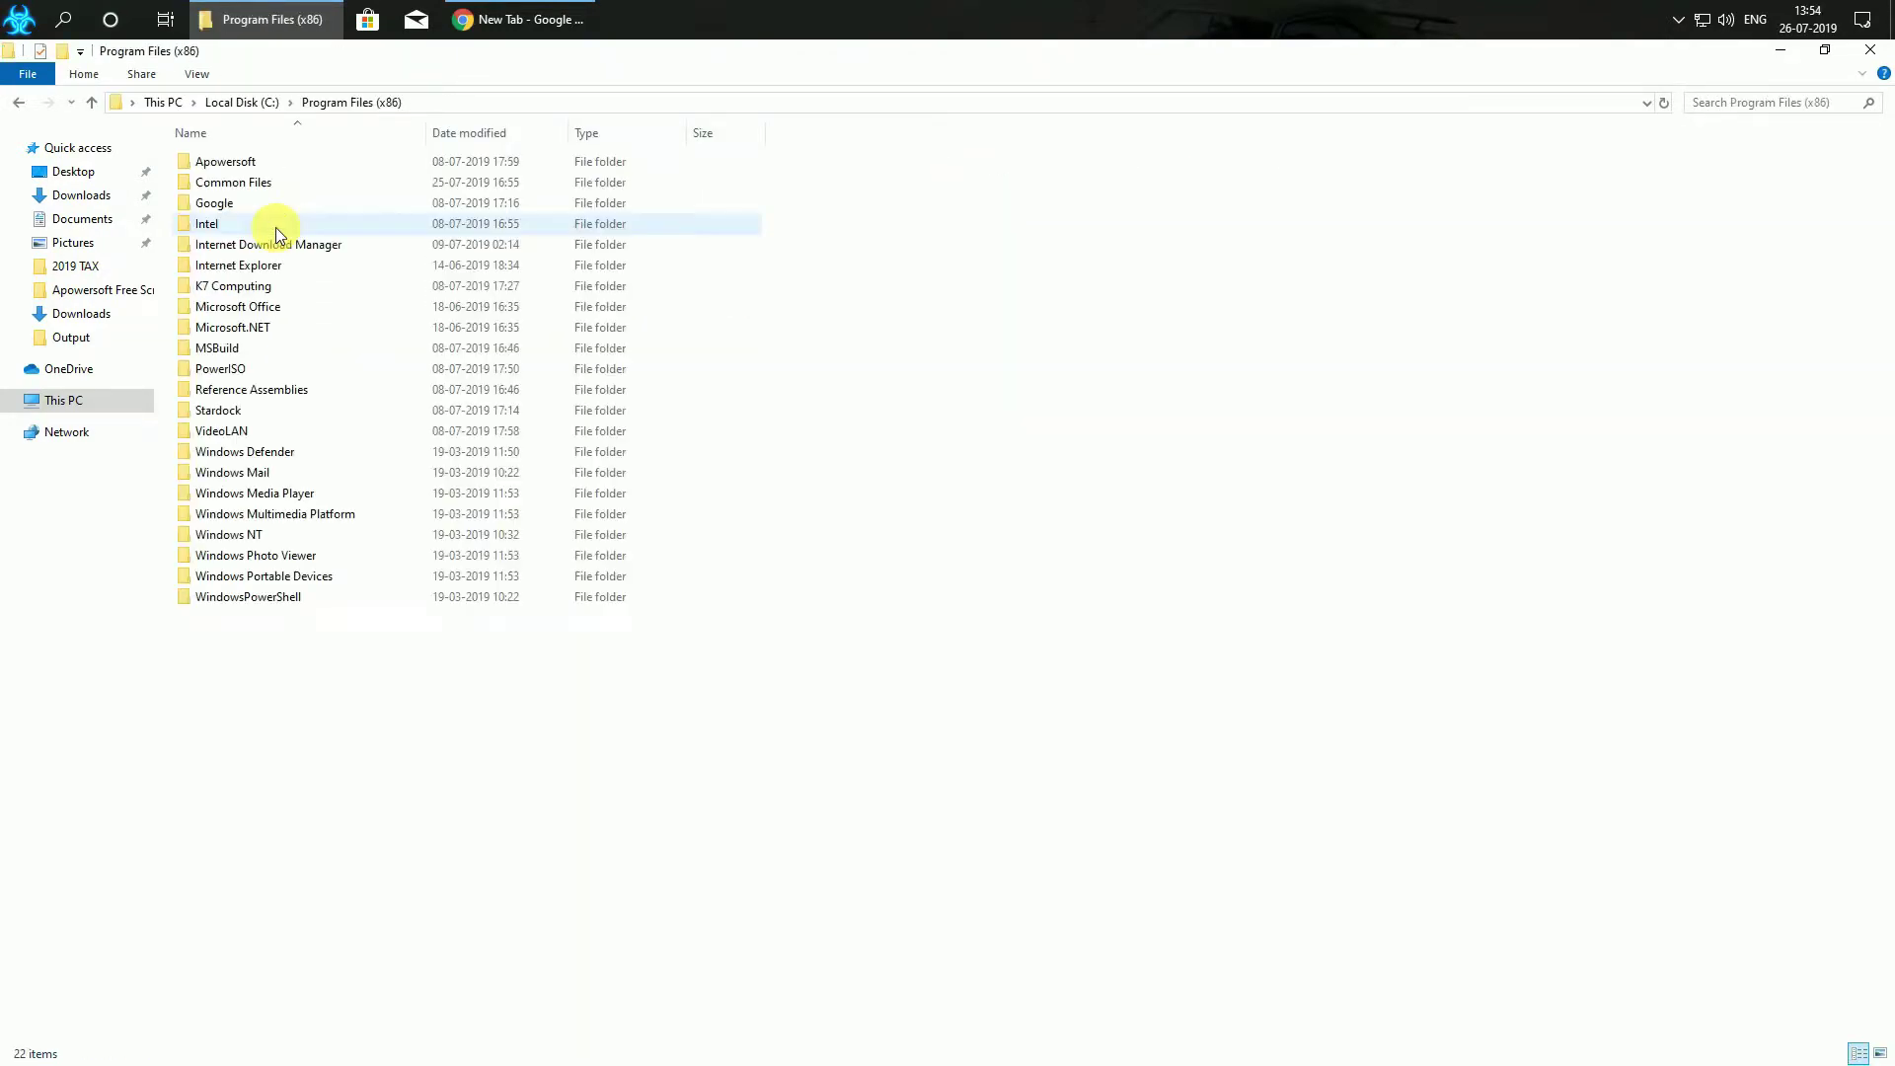
{"action": "left_click", "coordinate": [1866, 52]}
Find cmd through Windows search, try to run chkdsk in a standard Command Prompt, and close the window
{"action": "left_click", "coordinate": [63, 19]}
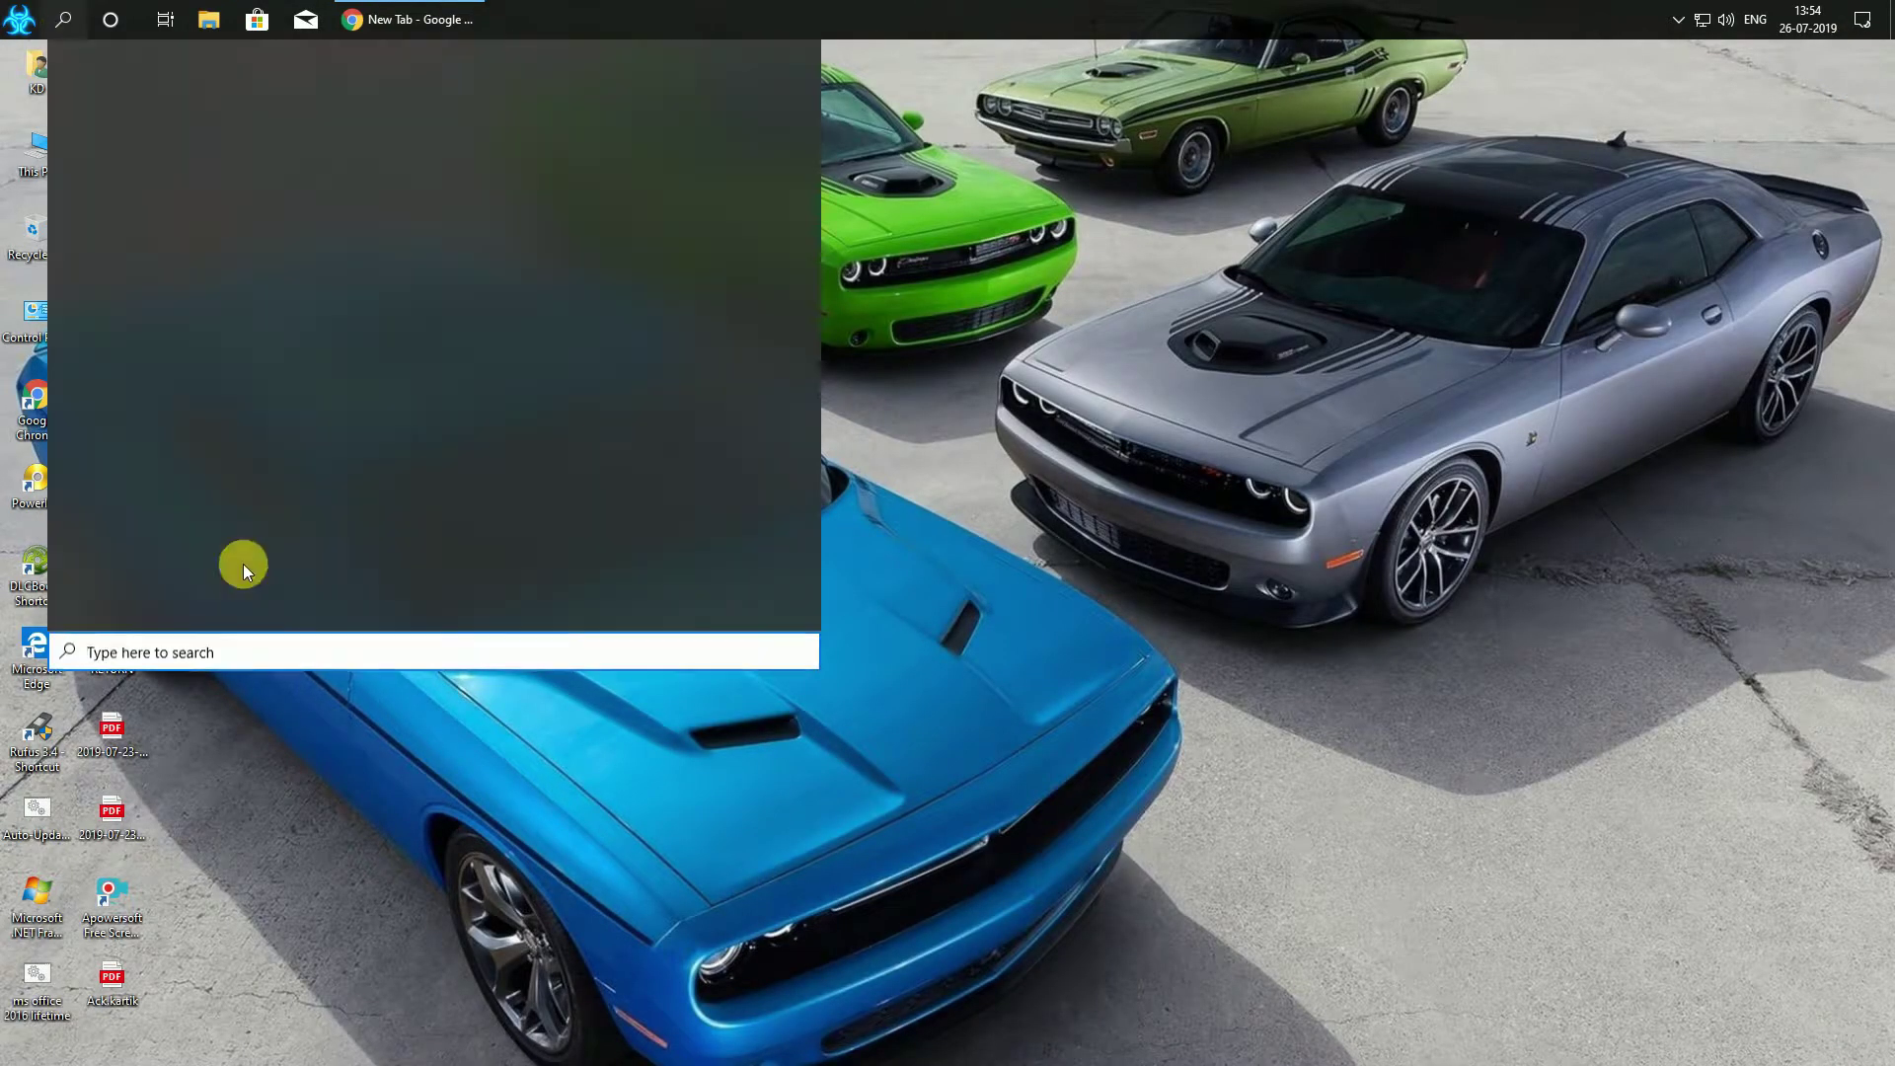
{"action": "type", "text": "c"}
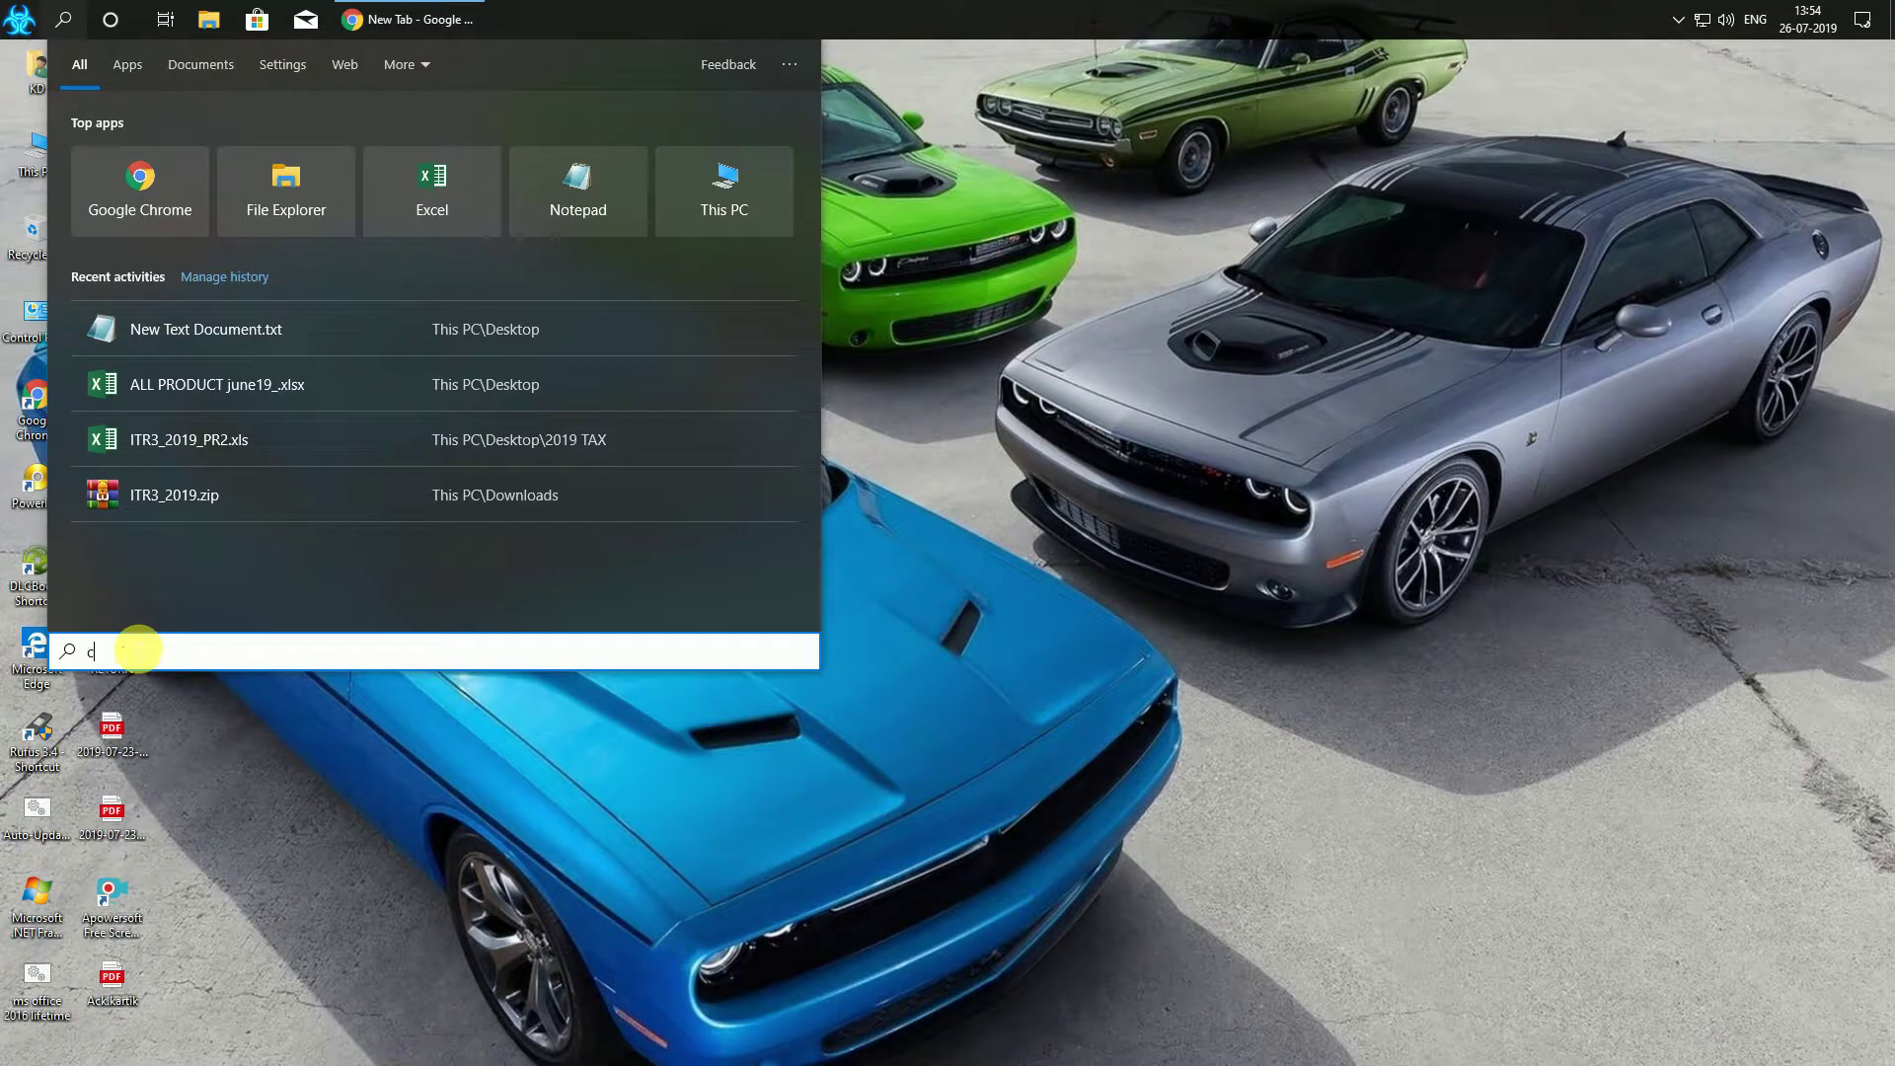
{"action": "type", "text": "md"}
{"action": "key", "text": "Return"}
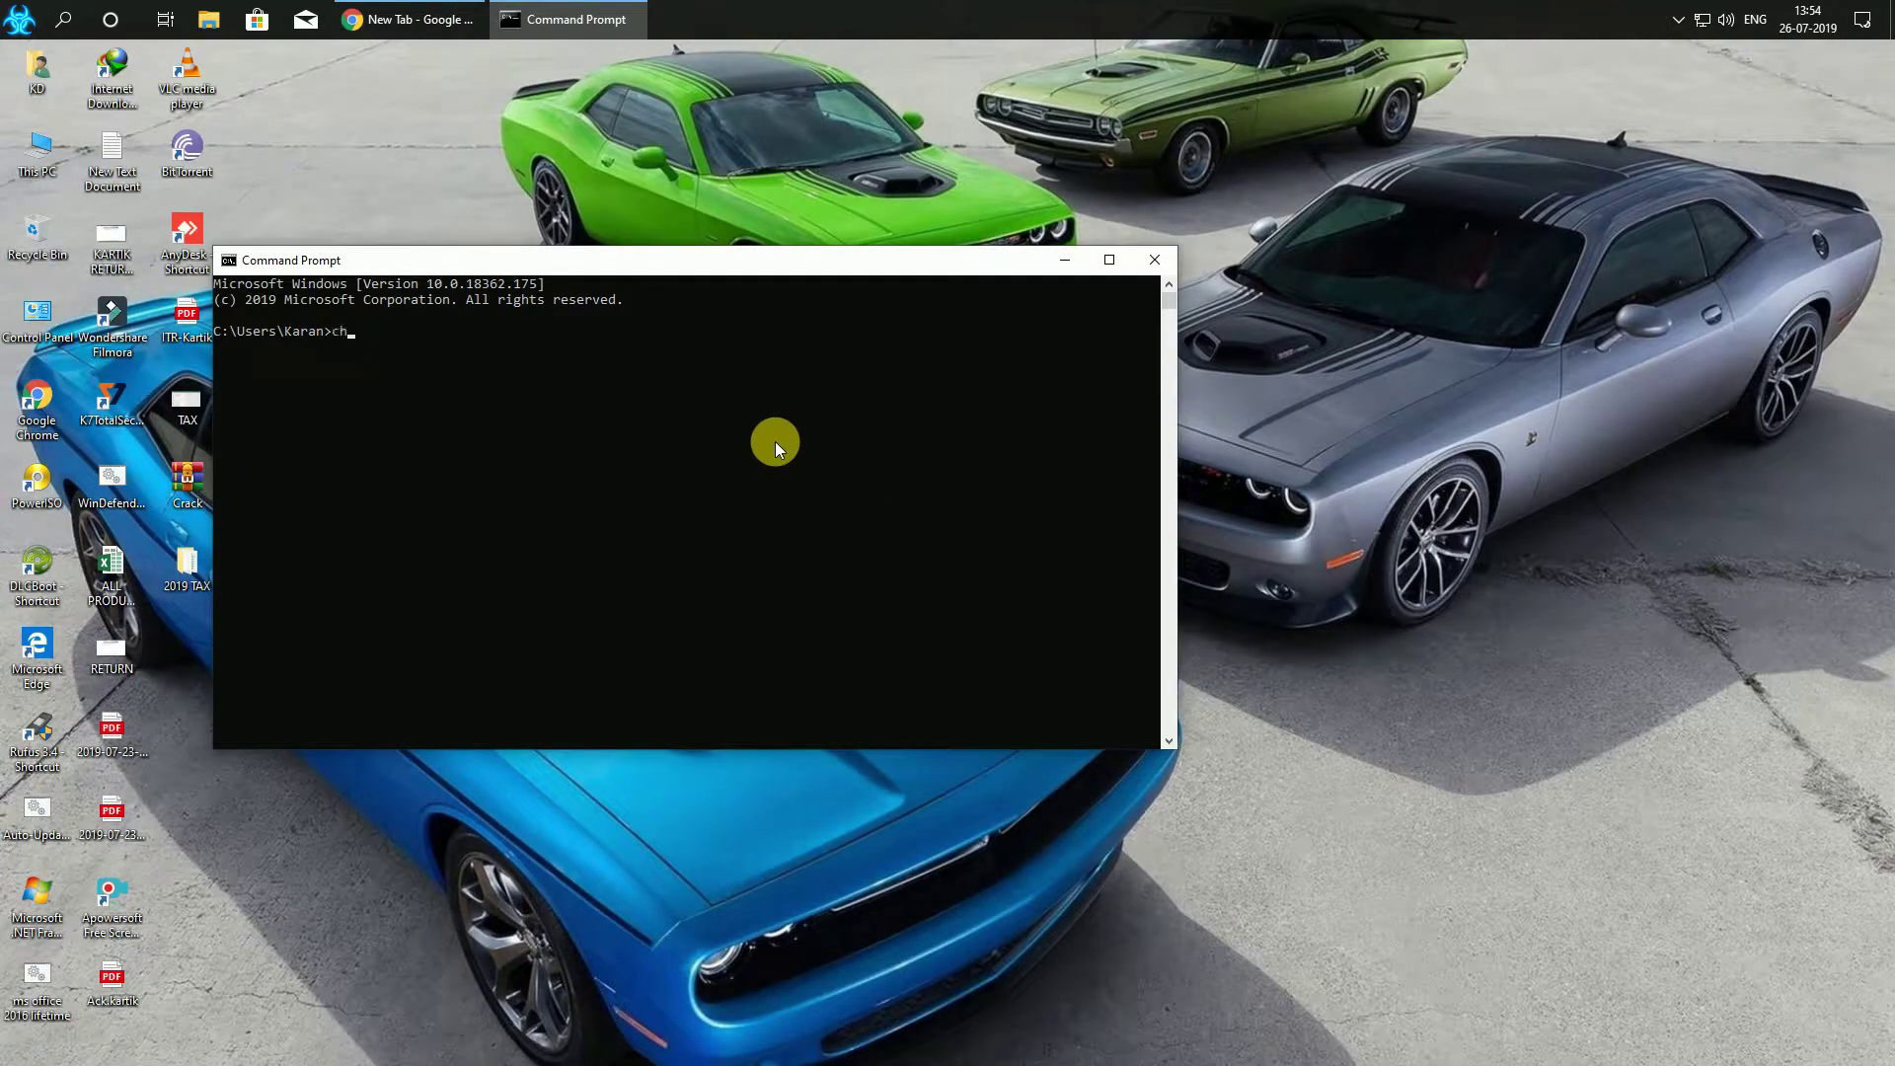
{"action": "type", "text": "chkdsk"}
{"action": "key", "text": "Return"}
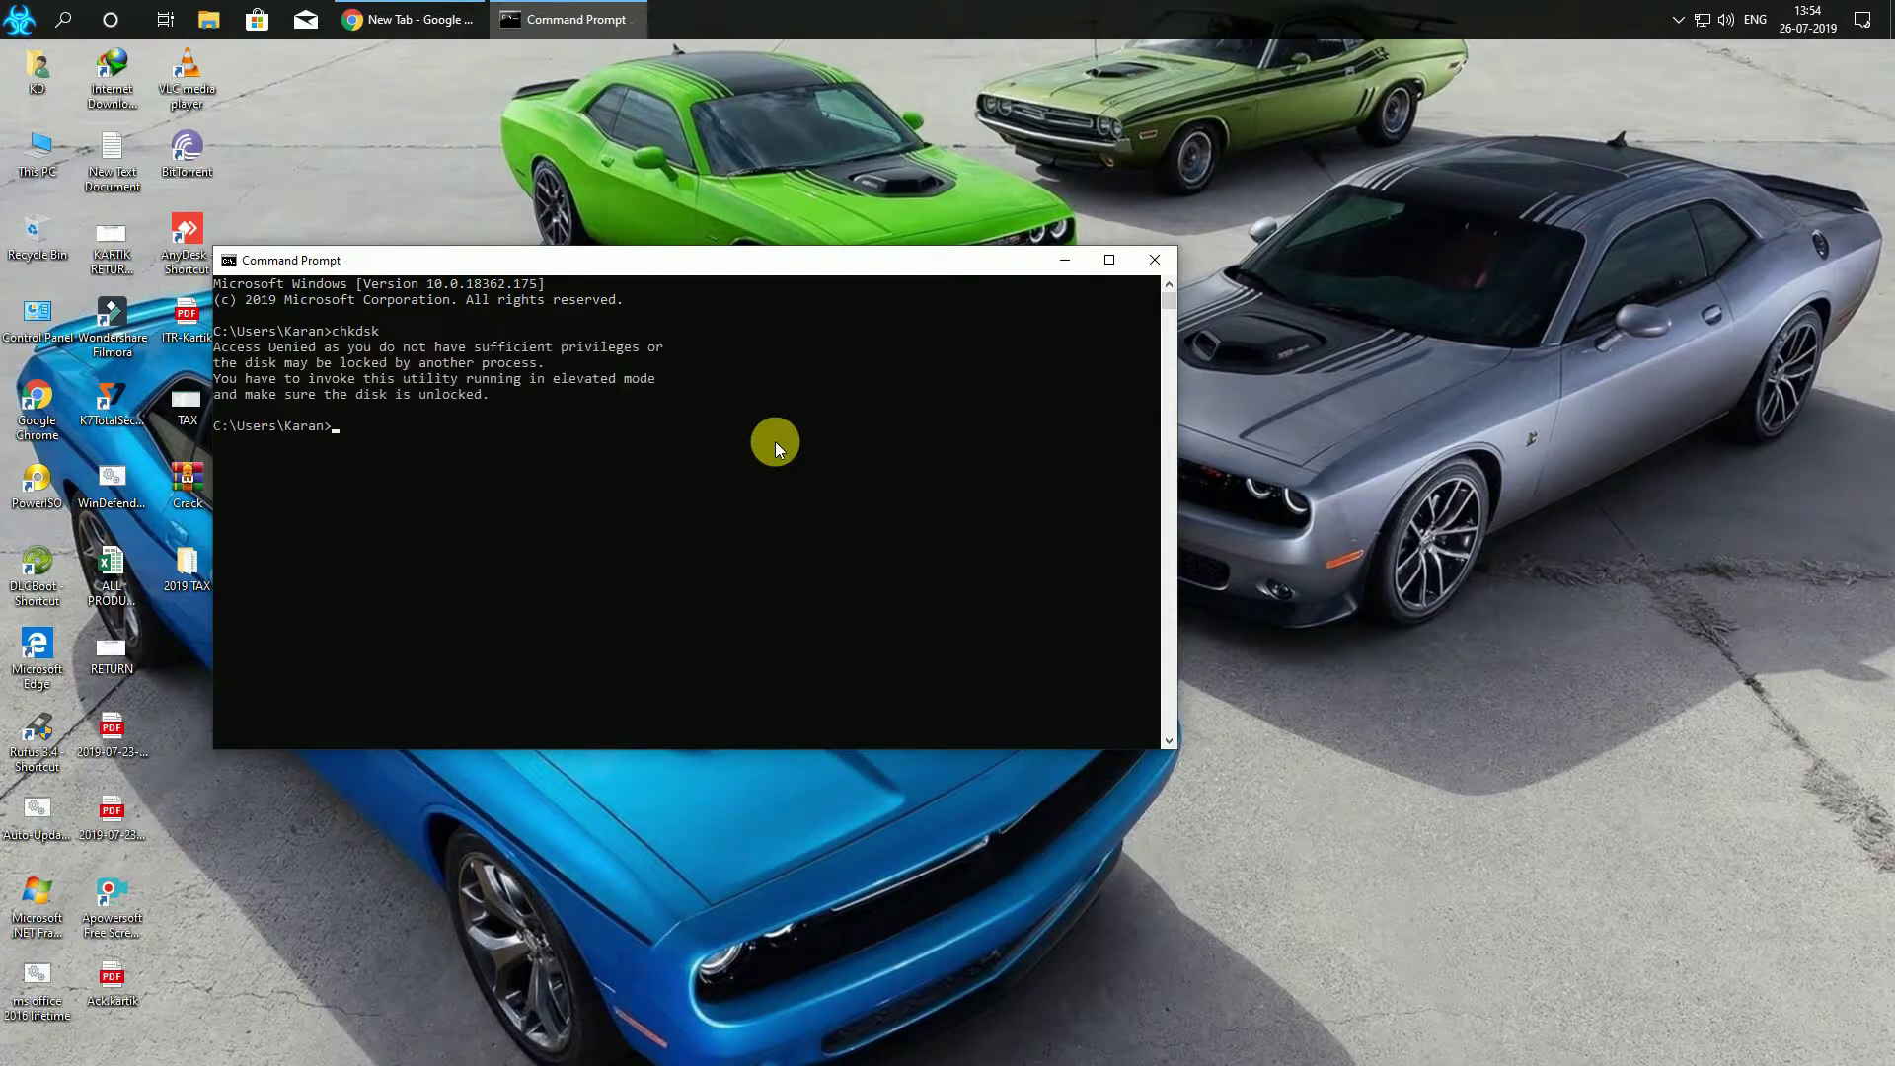
{"action": "left_click", "coordinate": [1152, 260]}
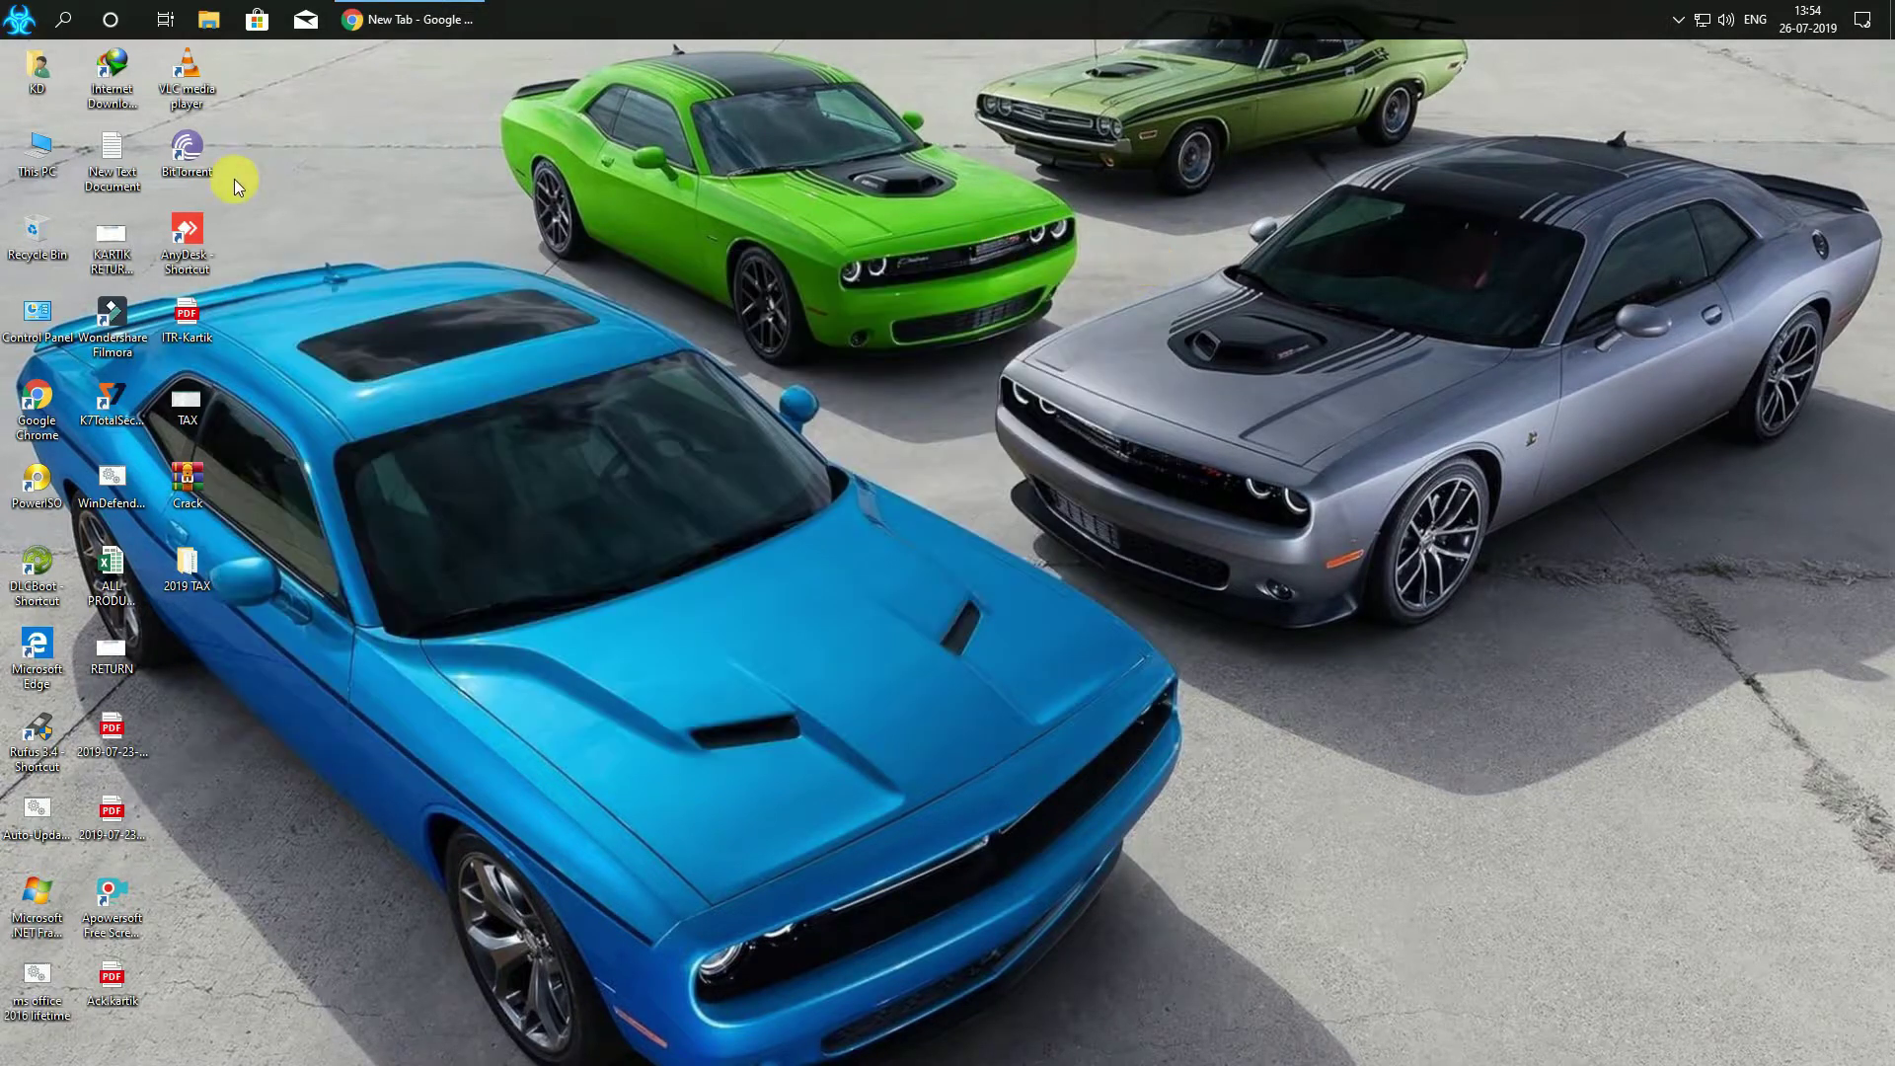
Find Command Prompt through Windows search, open it as administrator, run chkdsk and reposition the window
{"action": "left_click", "coordinate": [65, 16]}
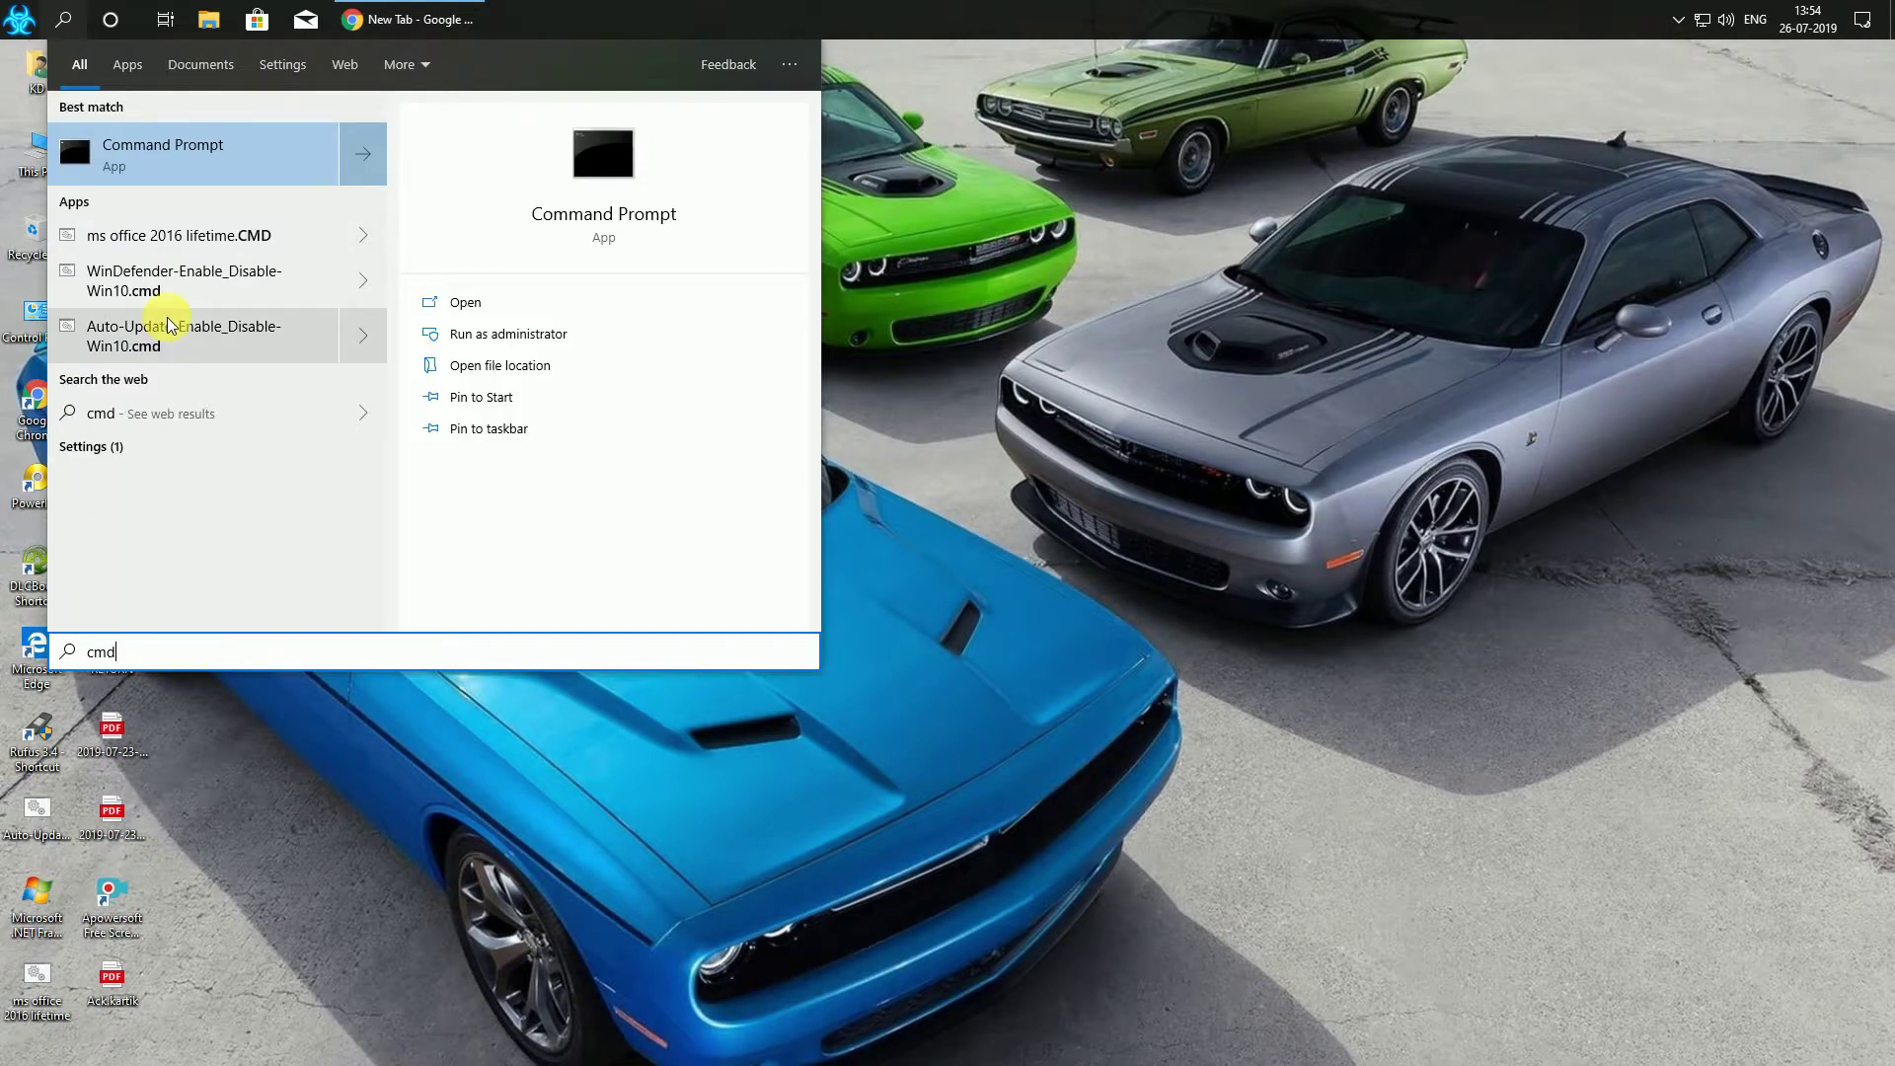
{"action": "right_click", "coordinate": [179, 156]}
{"action": "left_click", "coordinate": [211, 175]}
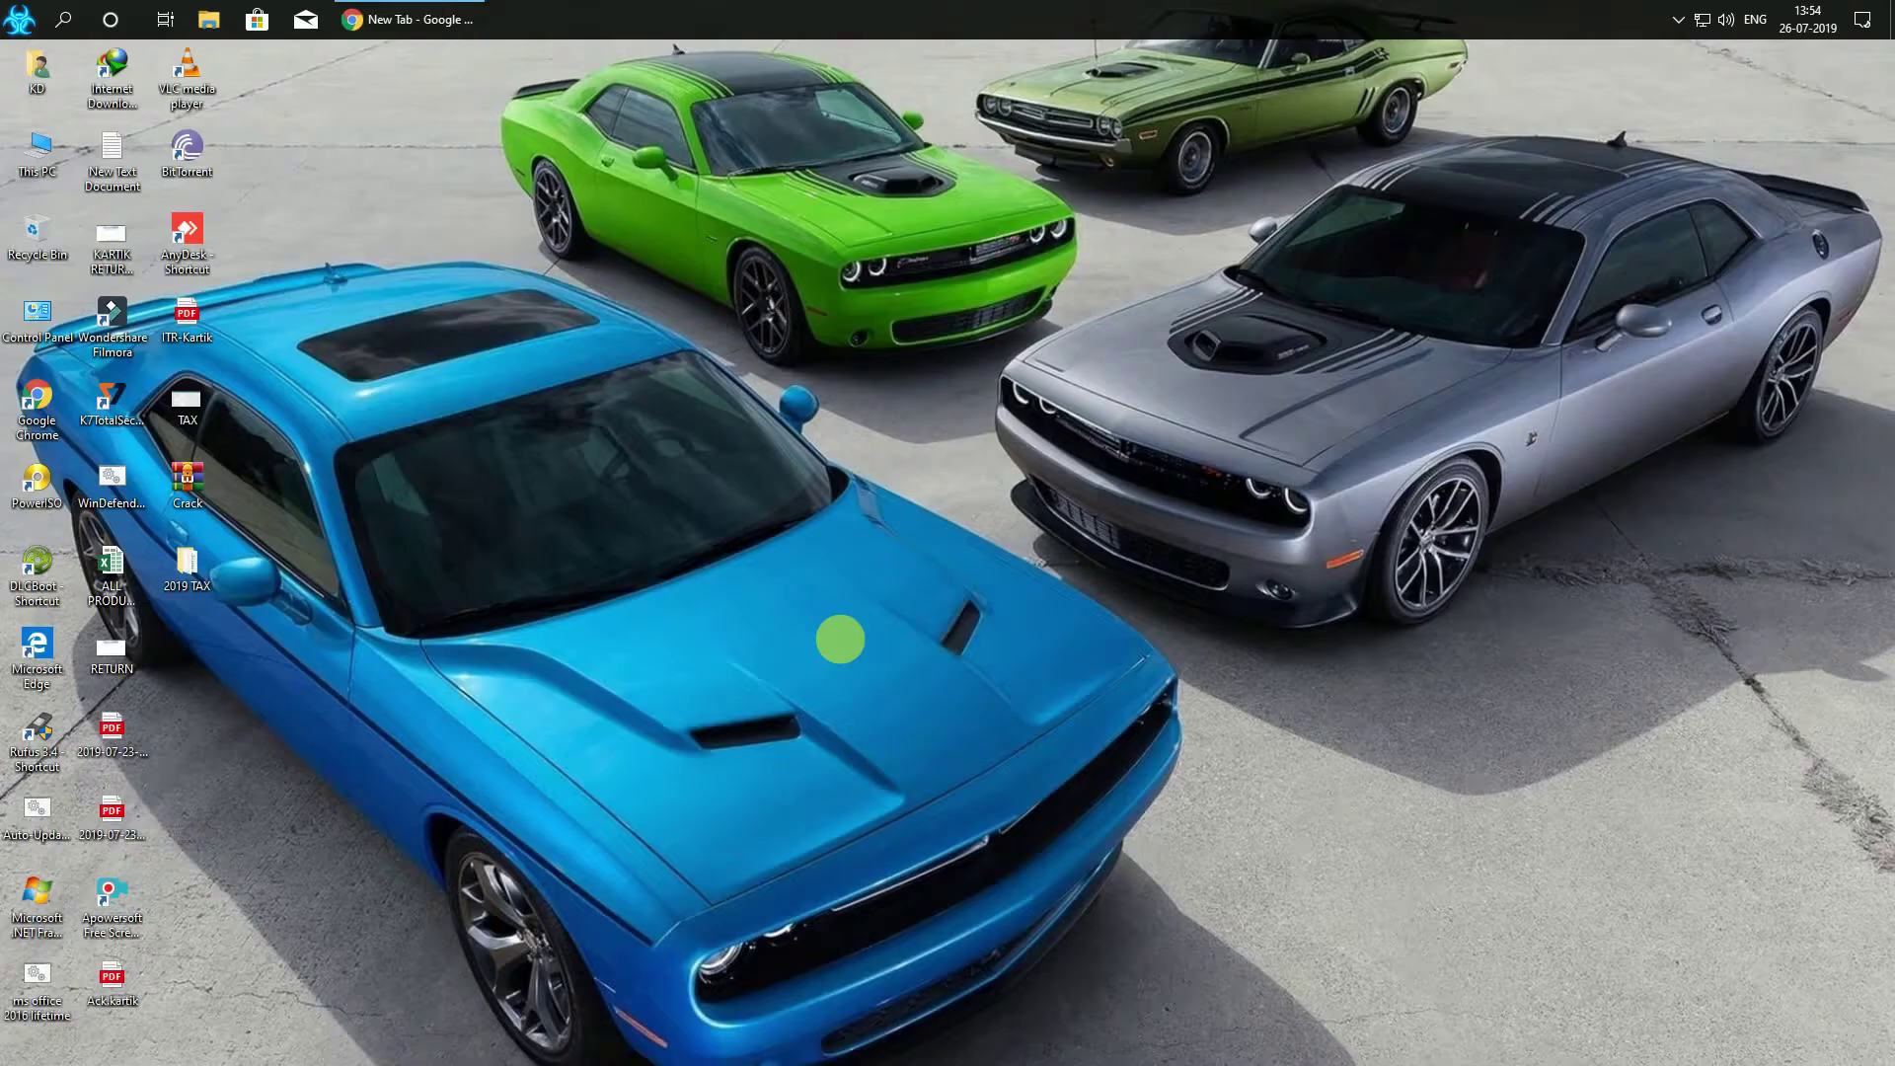
{"action": "left_click_drag", "start_coordinate": [485, 145], "coordinate": [737, 145]}
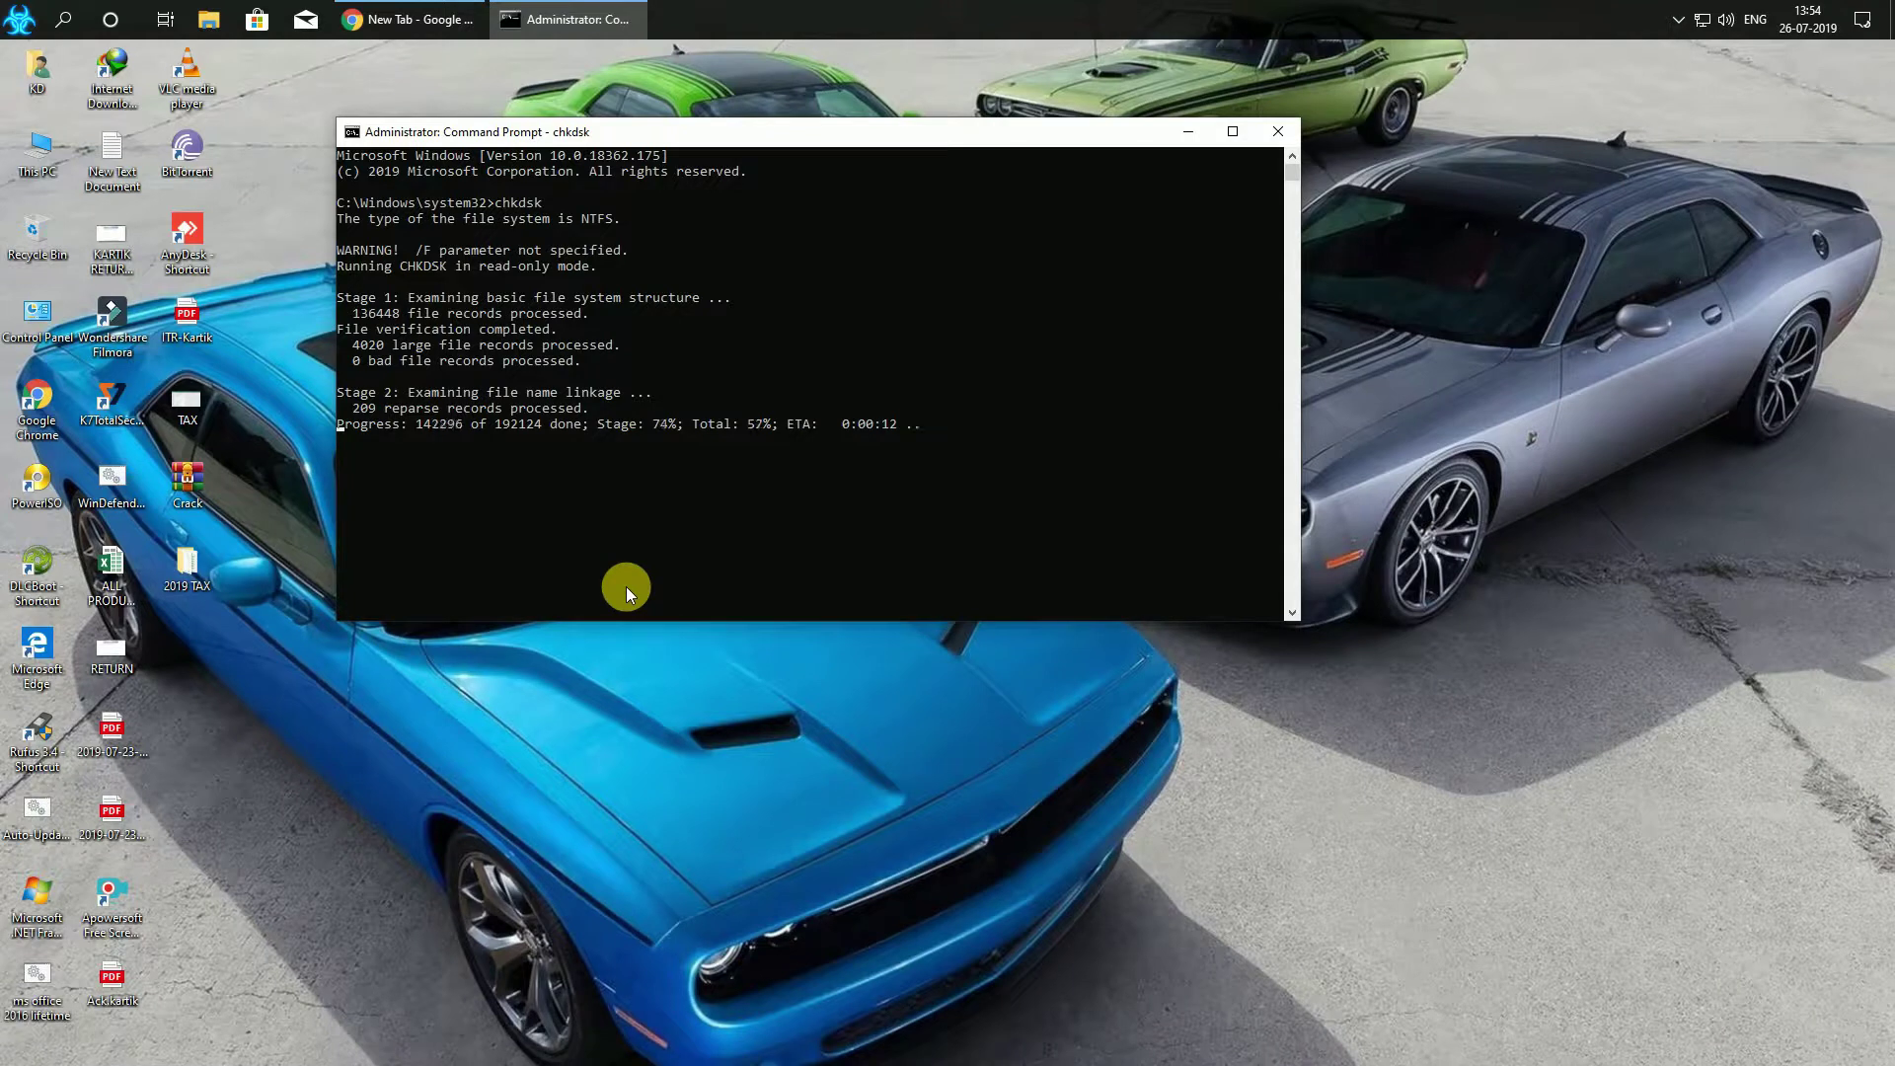
{"action": "double_click", "coordinate": [735, 132]}
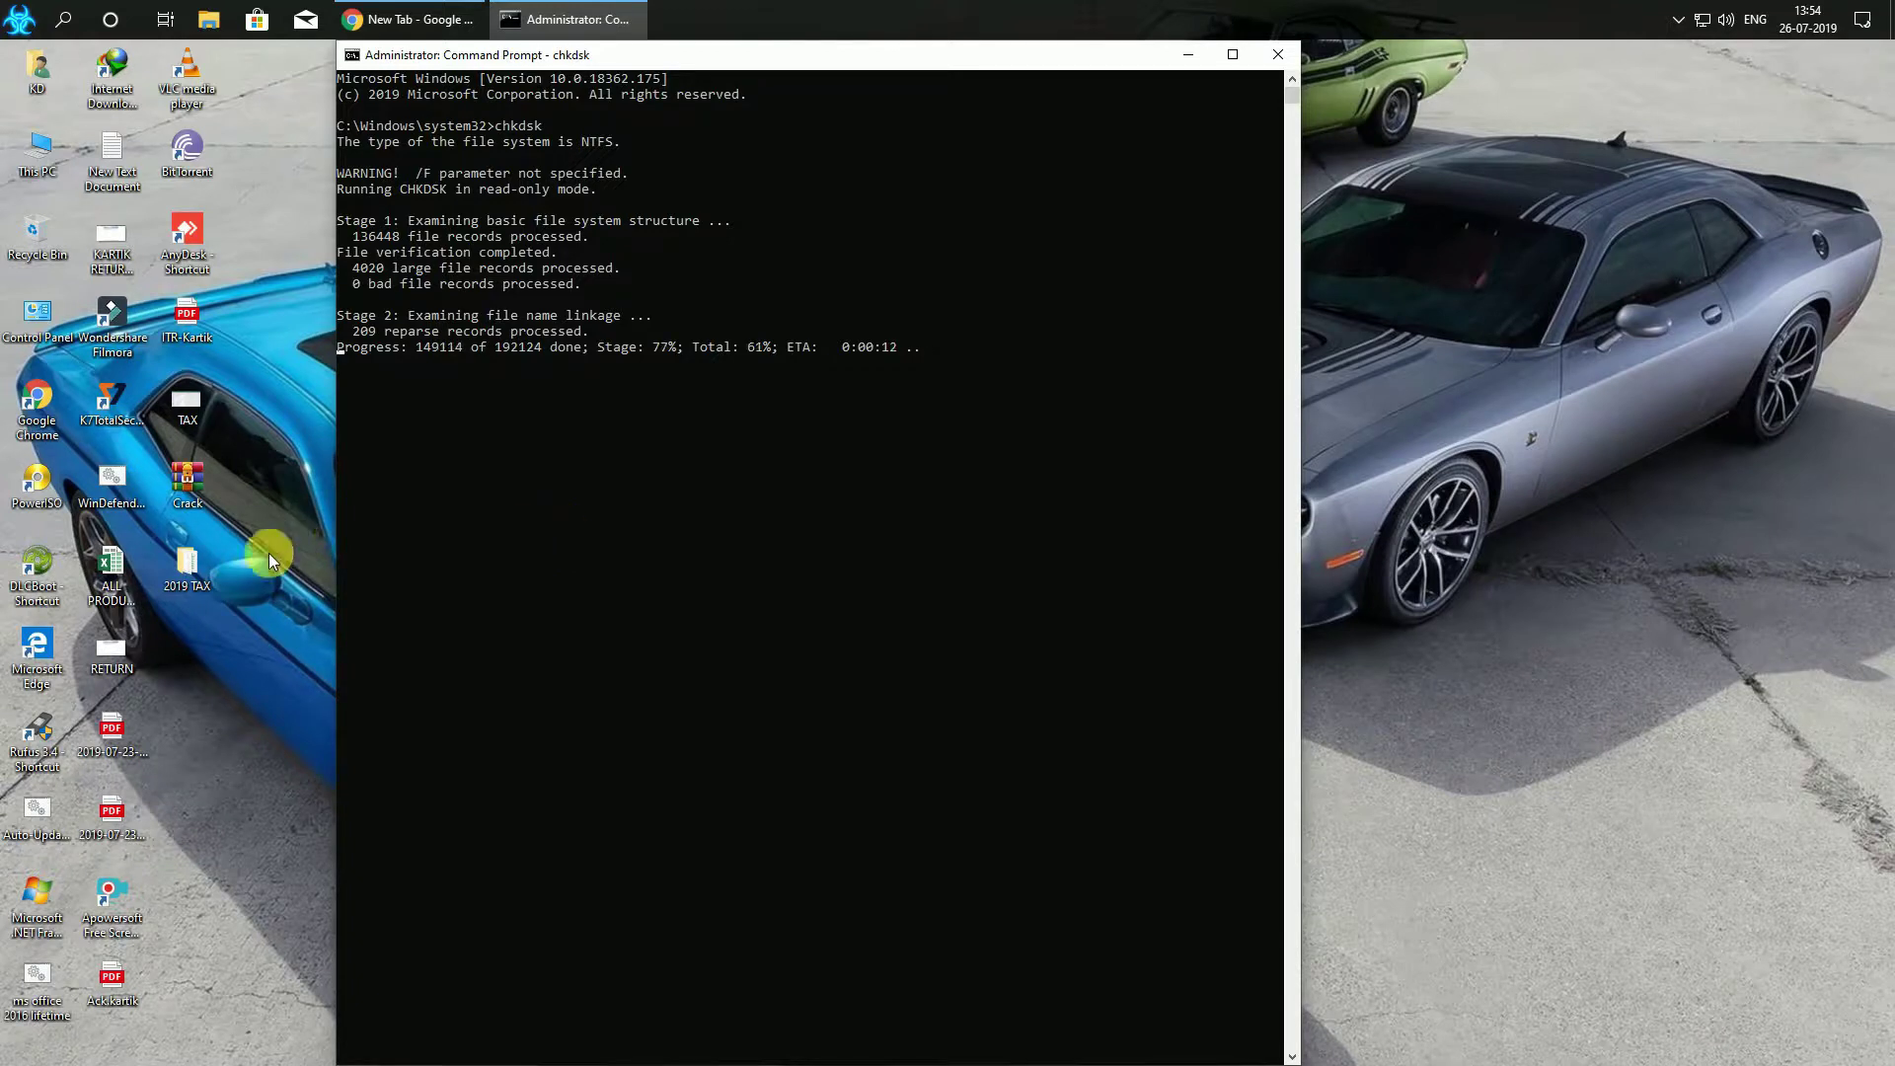
Launch DLC Boot as administrator from its desktop shortcut and look through its Disk Tools, Systems and Other Tools categories
{"action": "left_click", "coordinate": [50, 574]}
{"action": "right_click", "coordinate": [50, 575]}
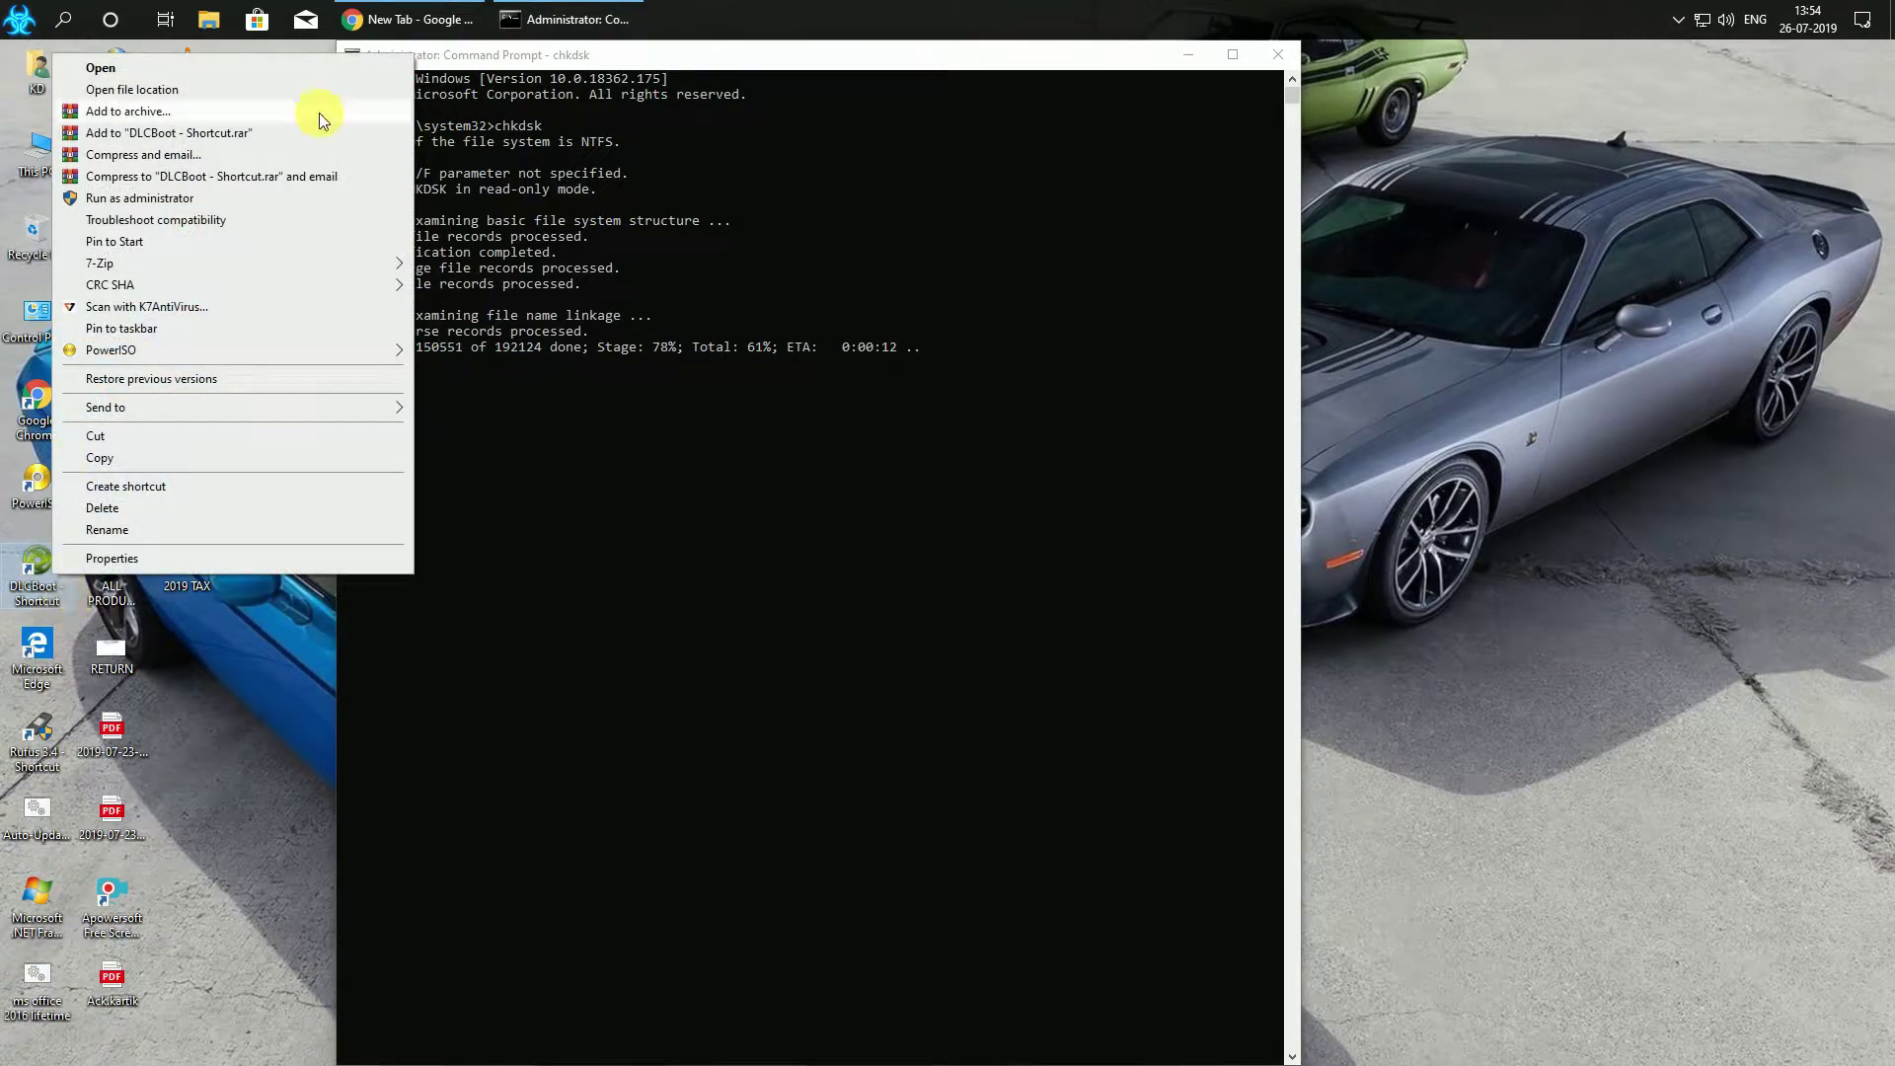
{"action": "left_click", "coordinate": [191, 198]}
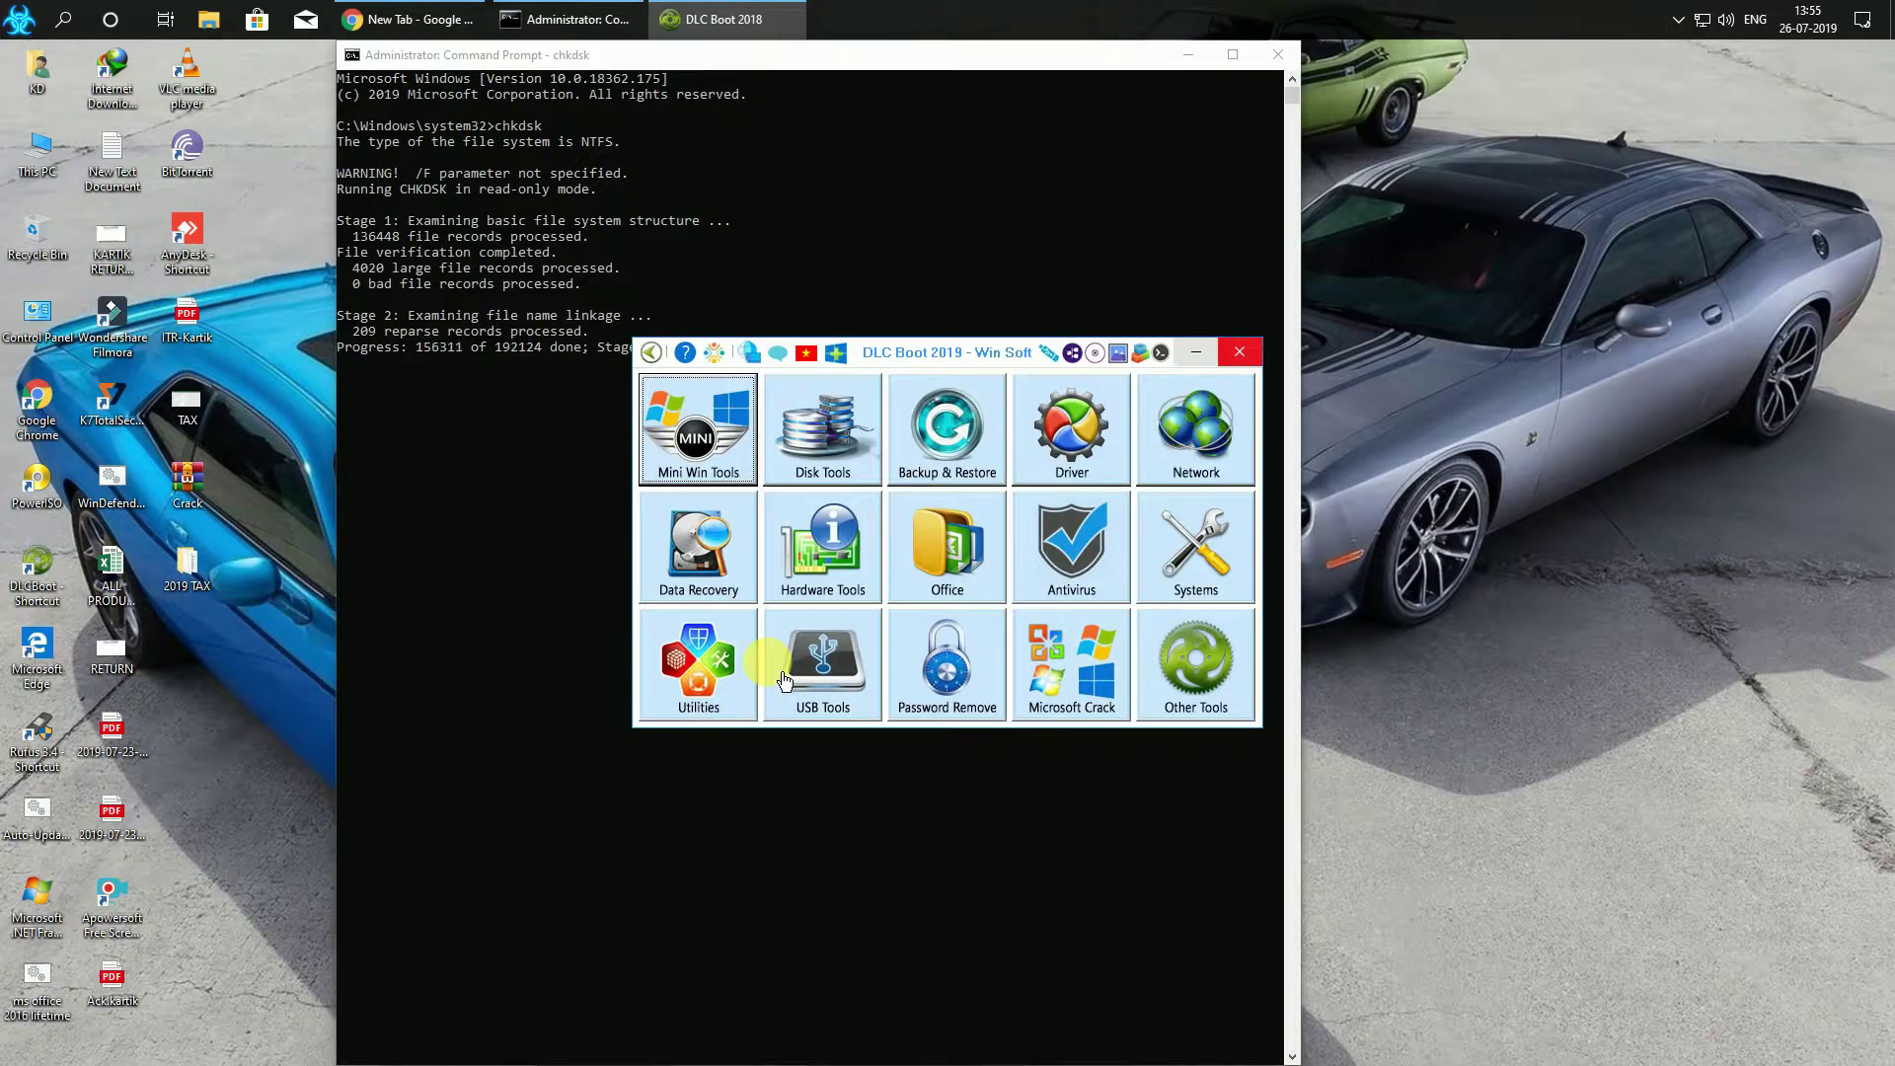
{"action": "left_click", "coordinate": [805, 466]}
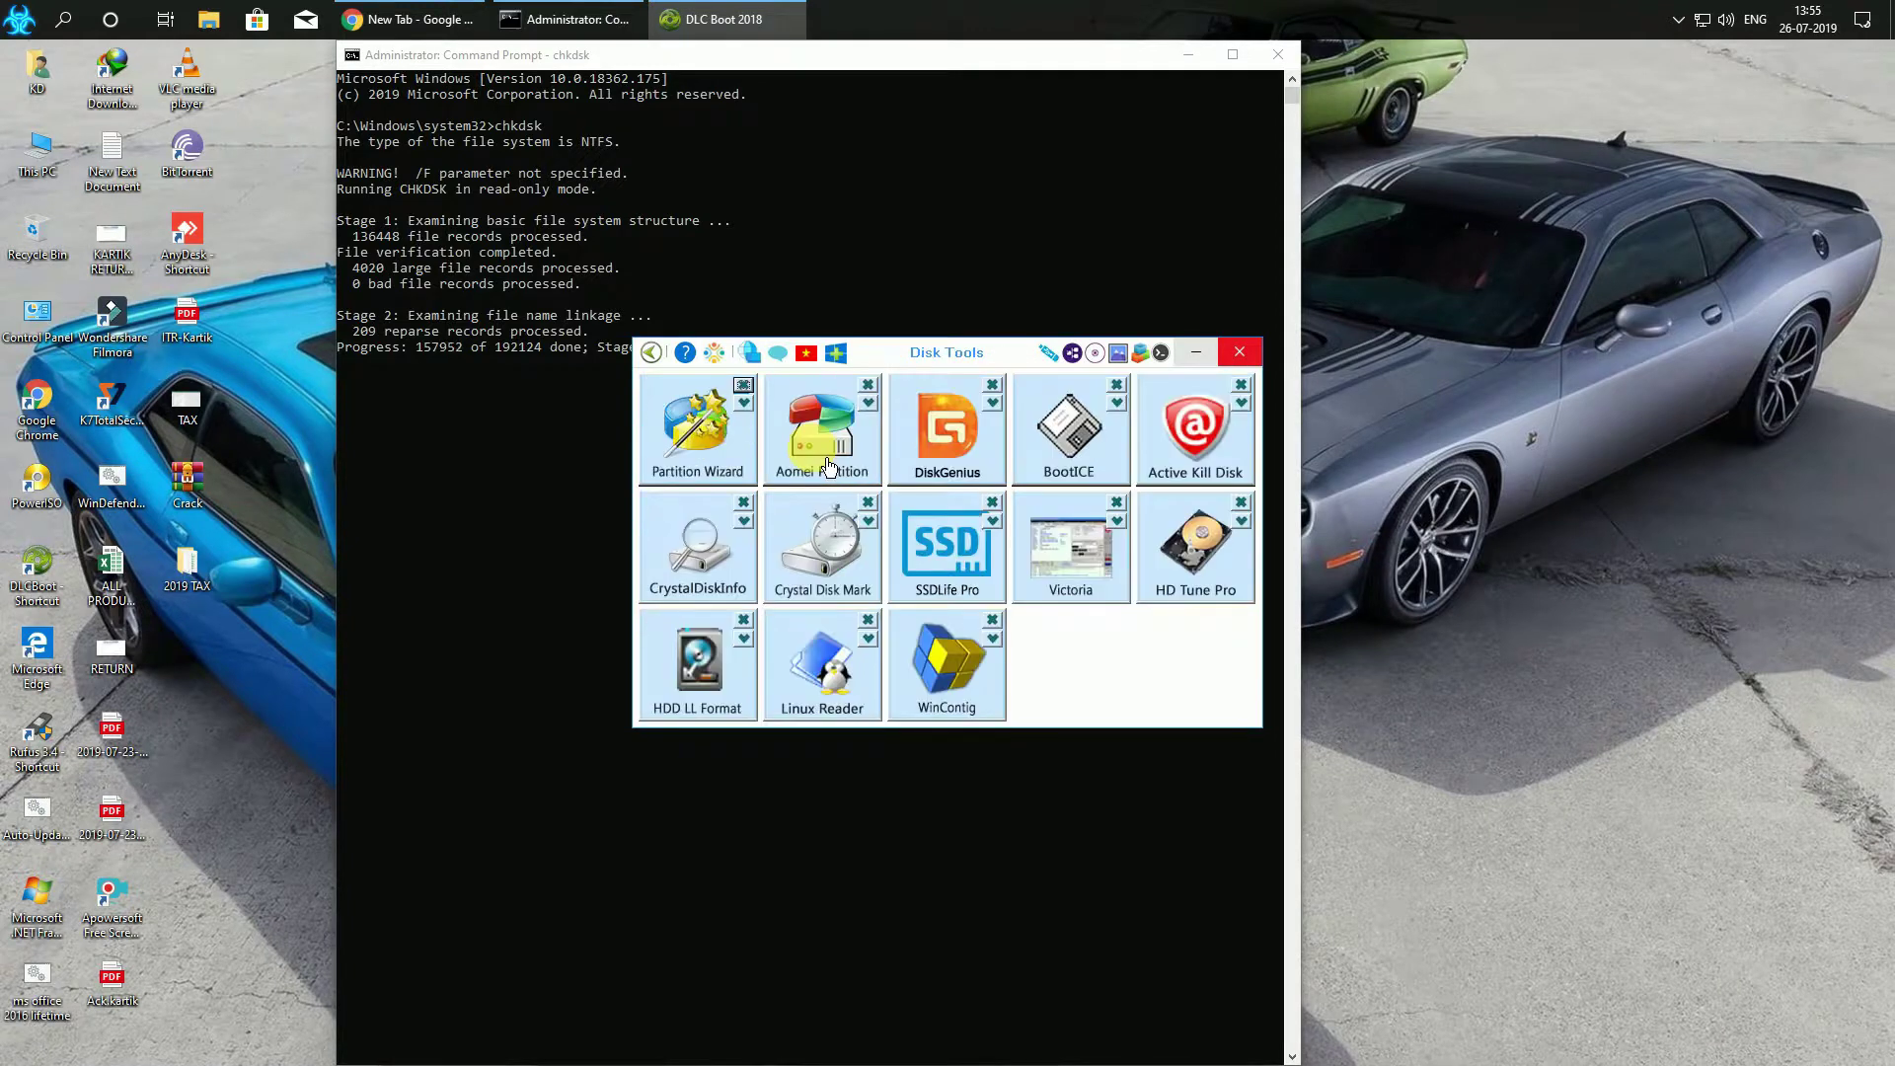
{"action": "left_click", "coordinate": [652, 355]}
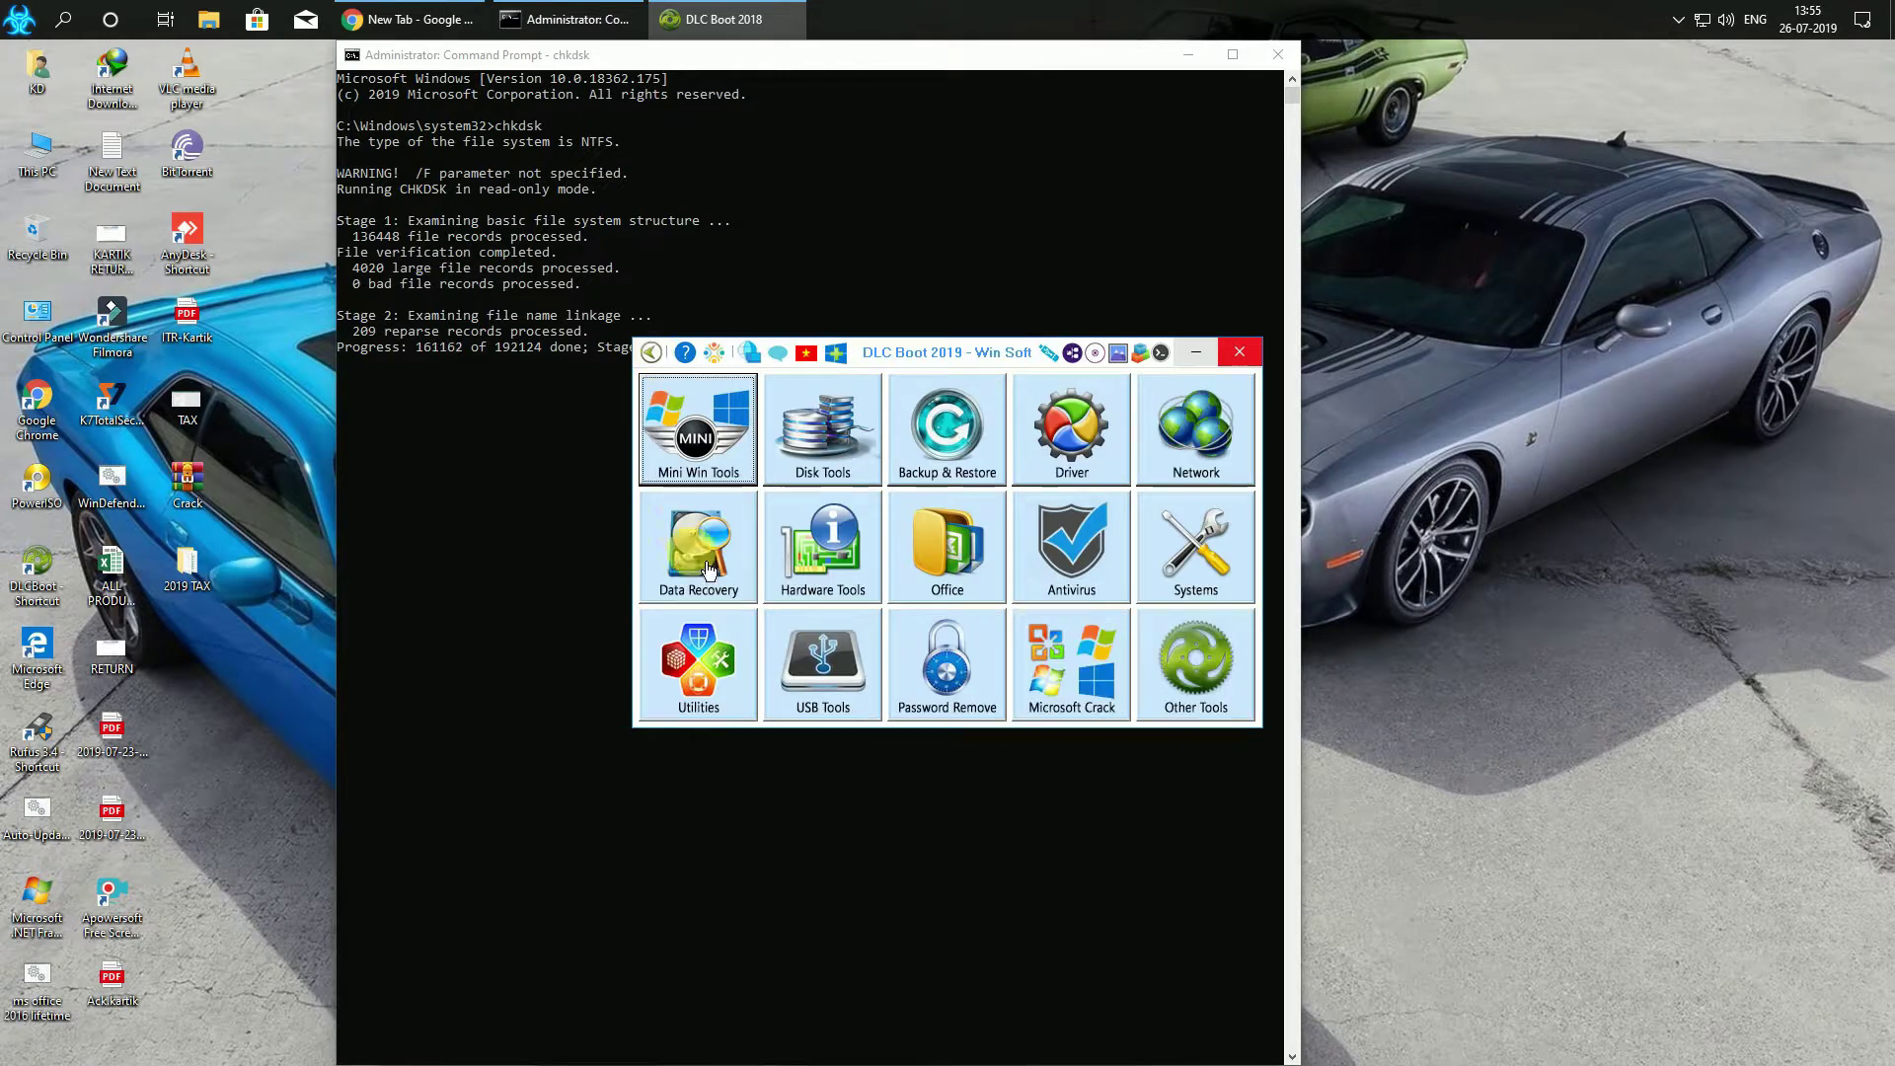
{"action": "left_click", "coordinate": [1215, 573]}
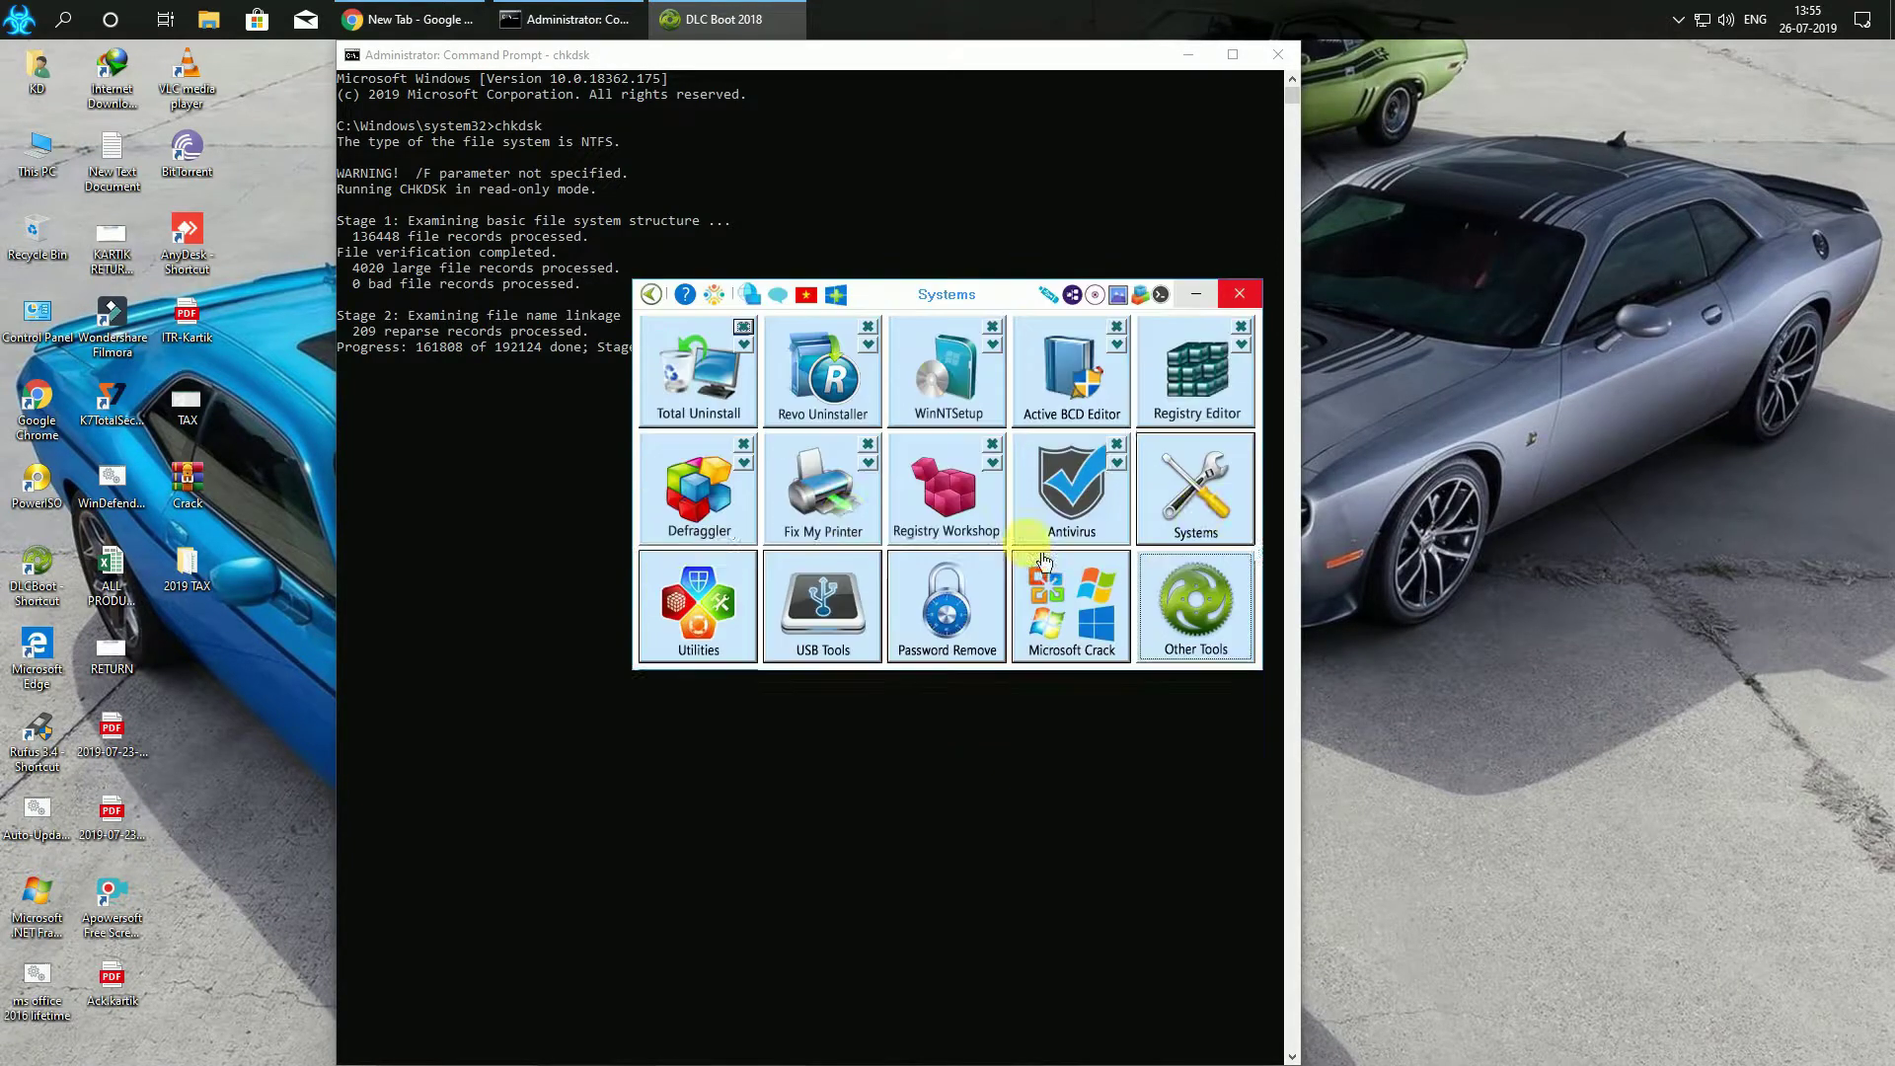
{"action": "left_click", "coordinate": [650, 294]}
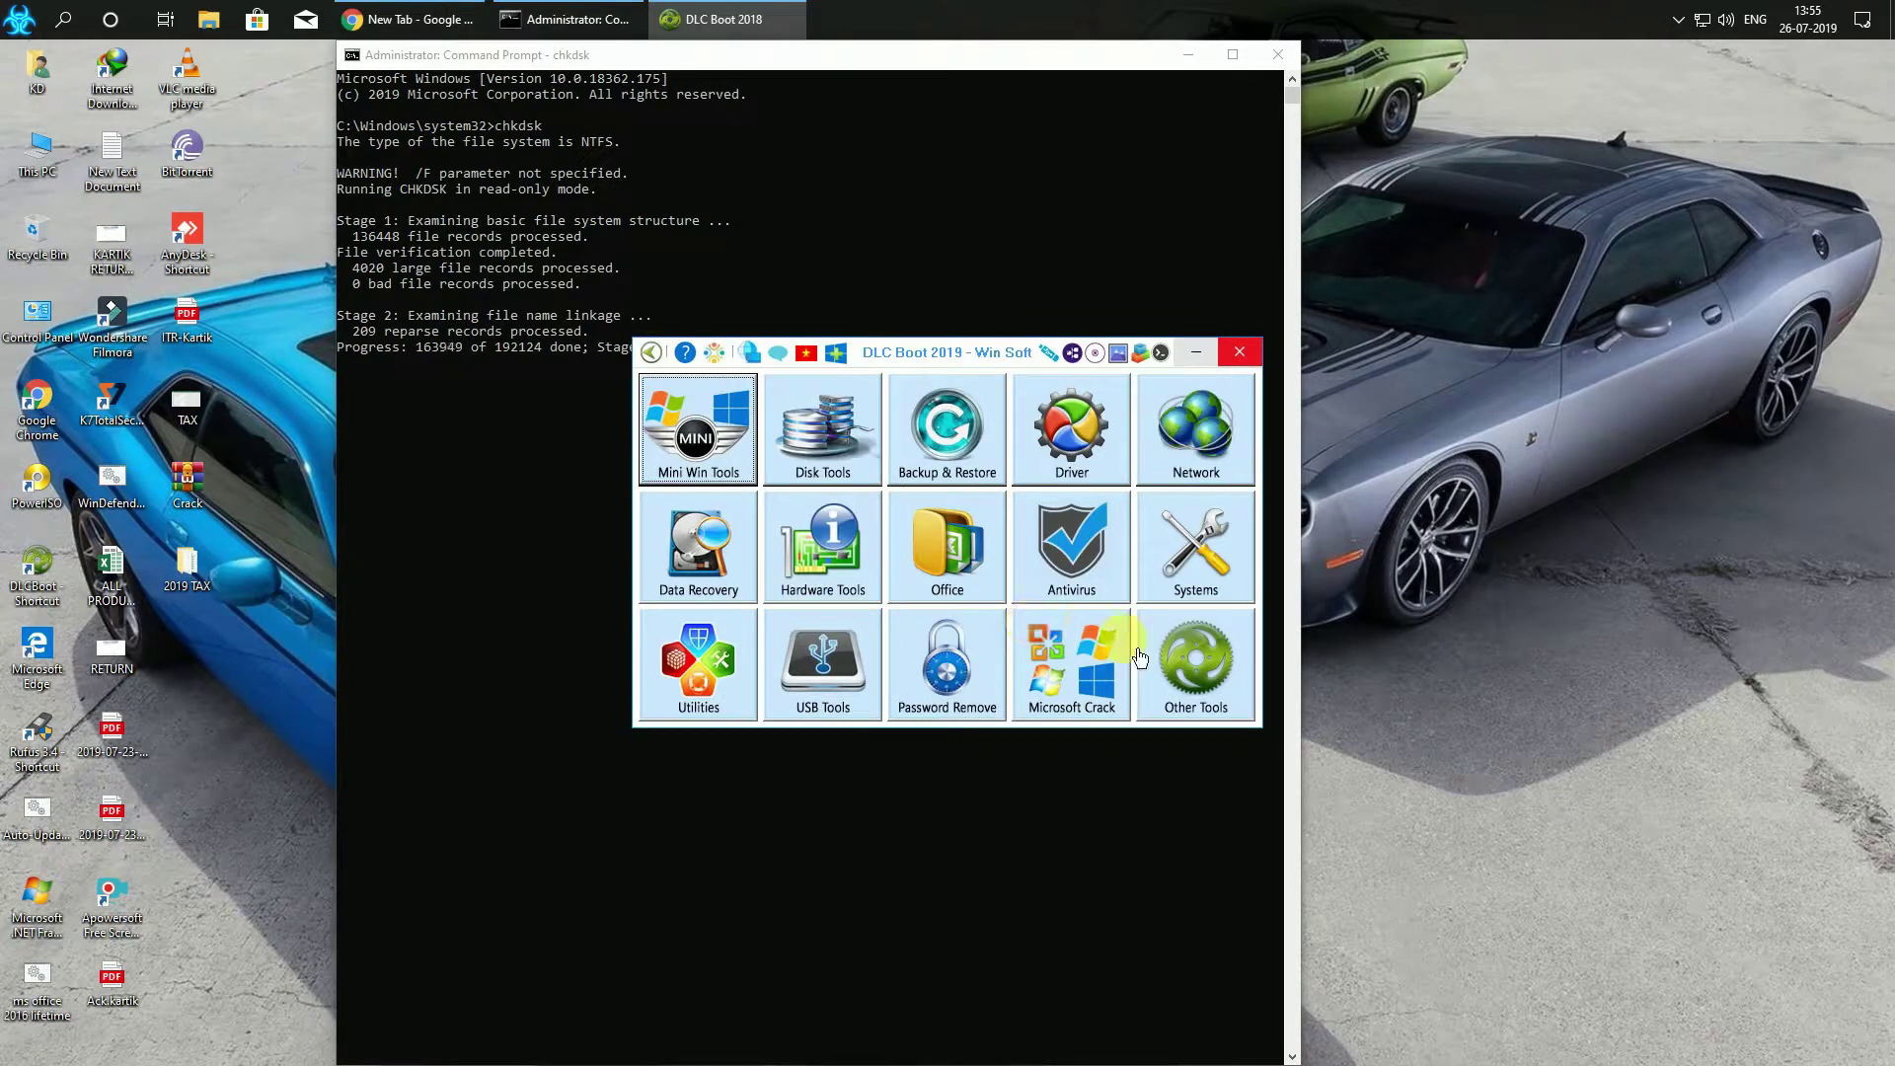
{"action": "left_click", "coordinate": [1195, 659]}
{"action": "left_click", "coordinate": [651, 354]}
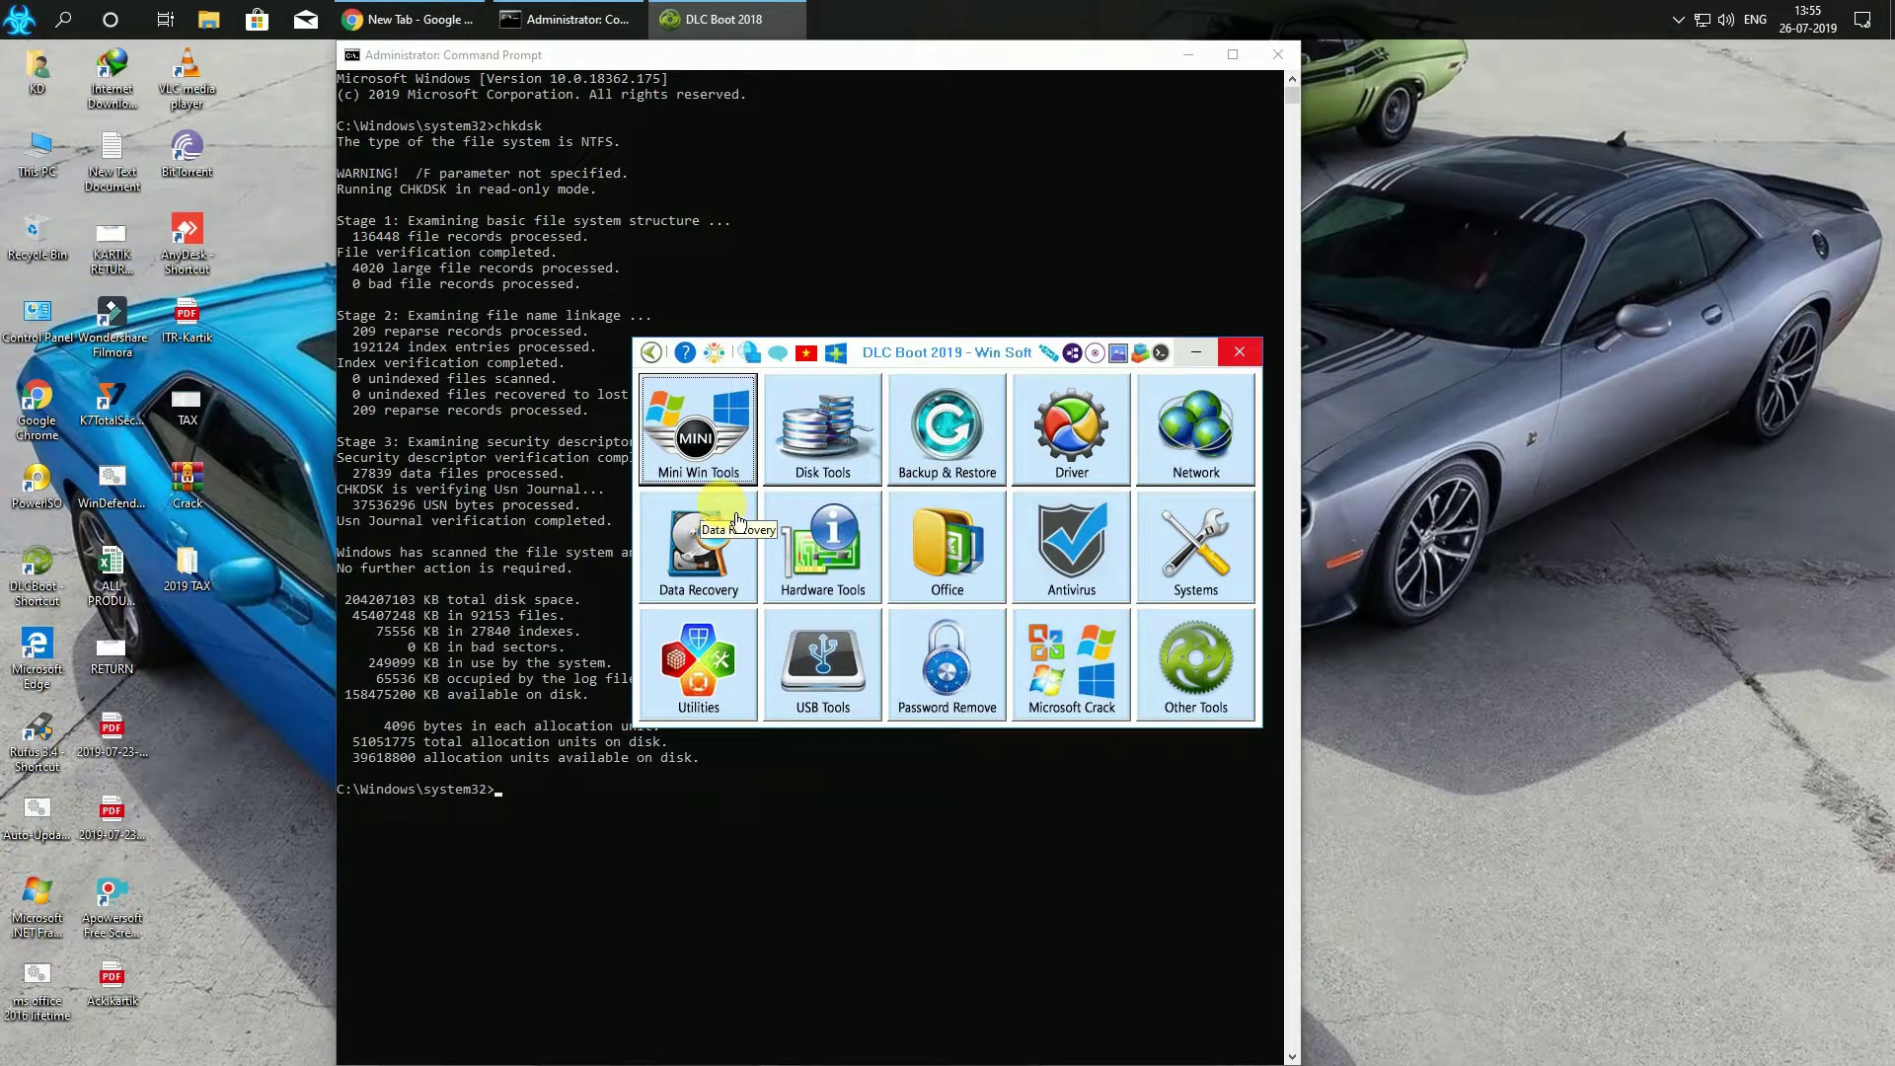
Close the Command Prompt, view the Utilities and Mini Win Tools categories in DLC Boot, and close it
{"action": "left_click", "coordinate": [1279, 54]}
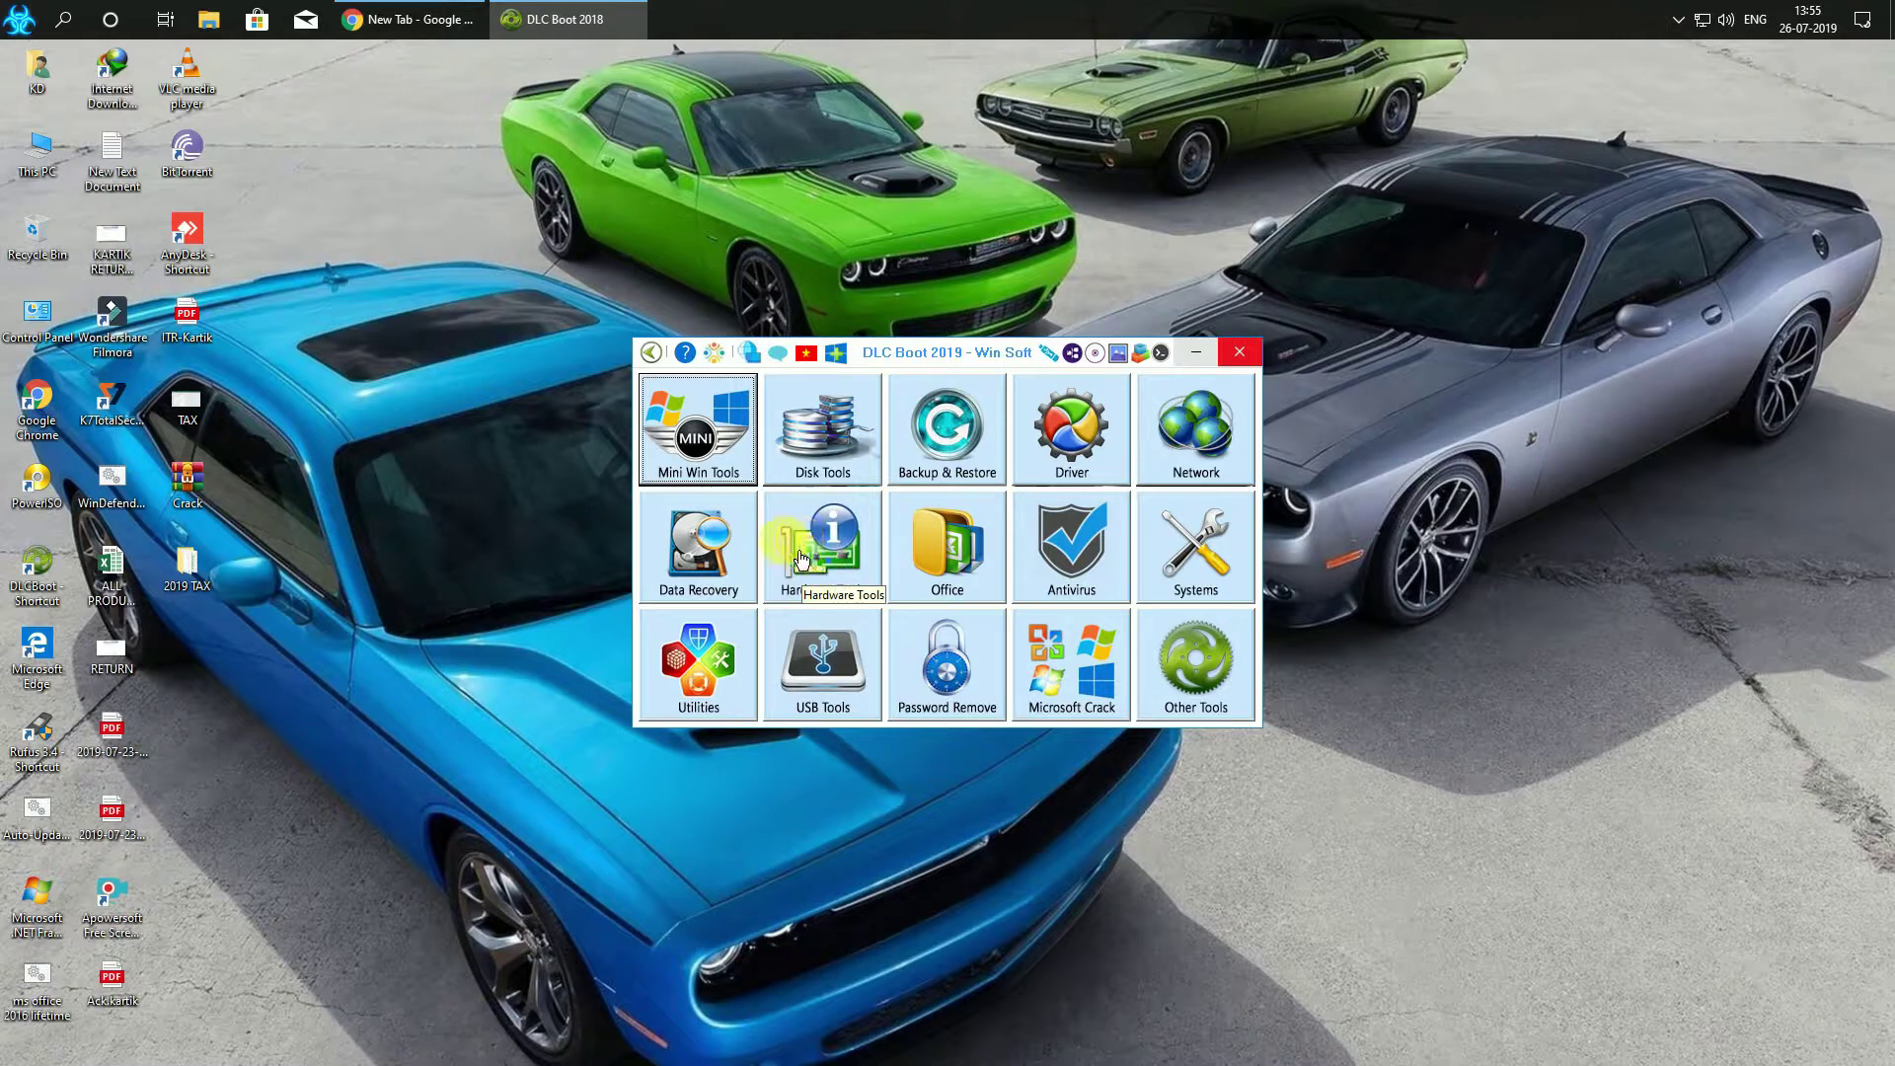
{"action": "left_click", "coordinate": [715, 632]}
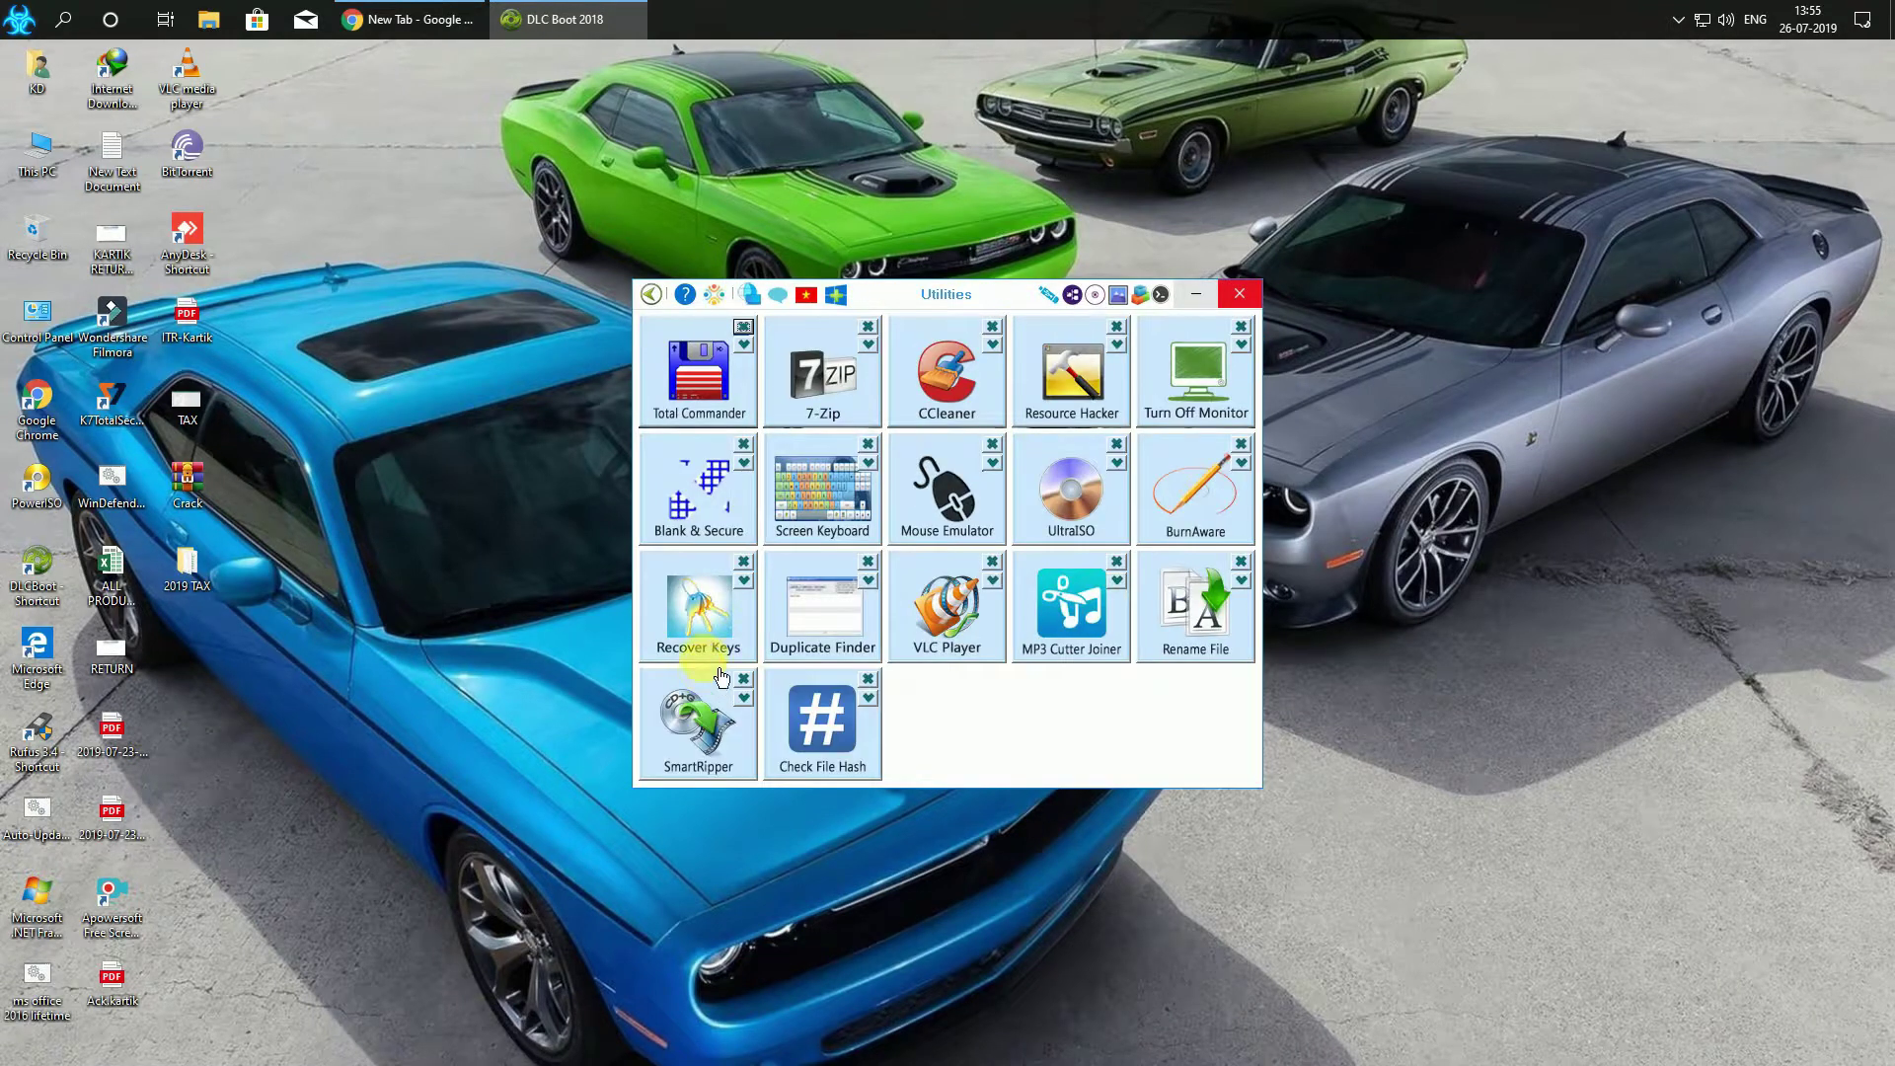
{"action": "left_click", "coordinate": [651, 353]}
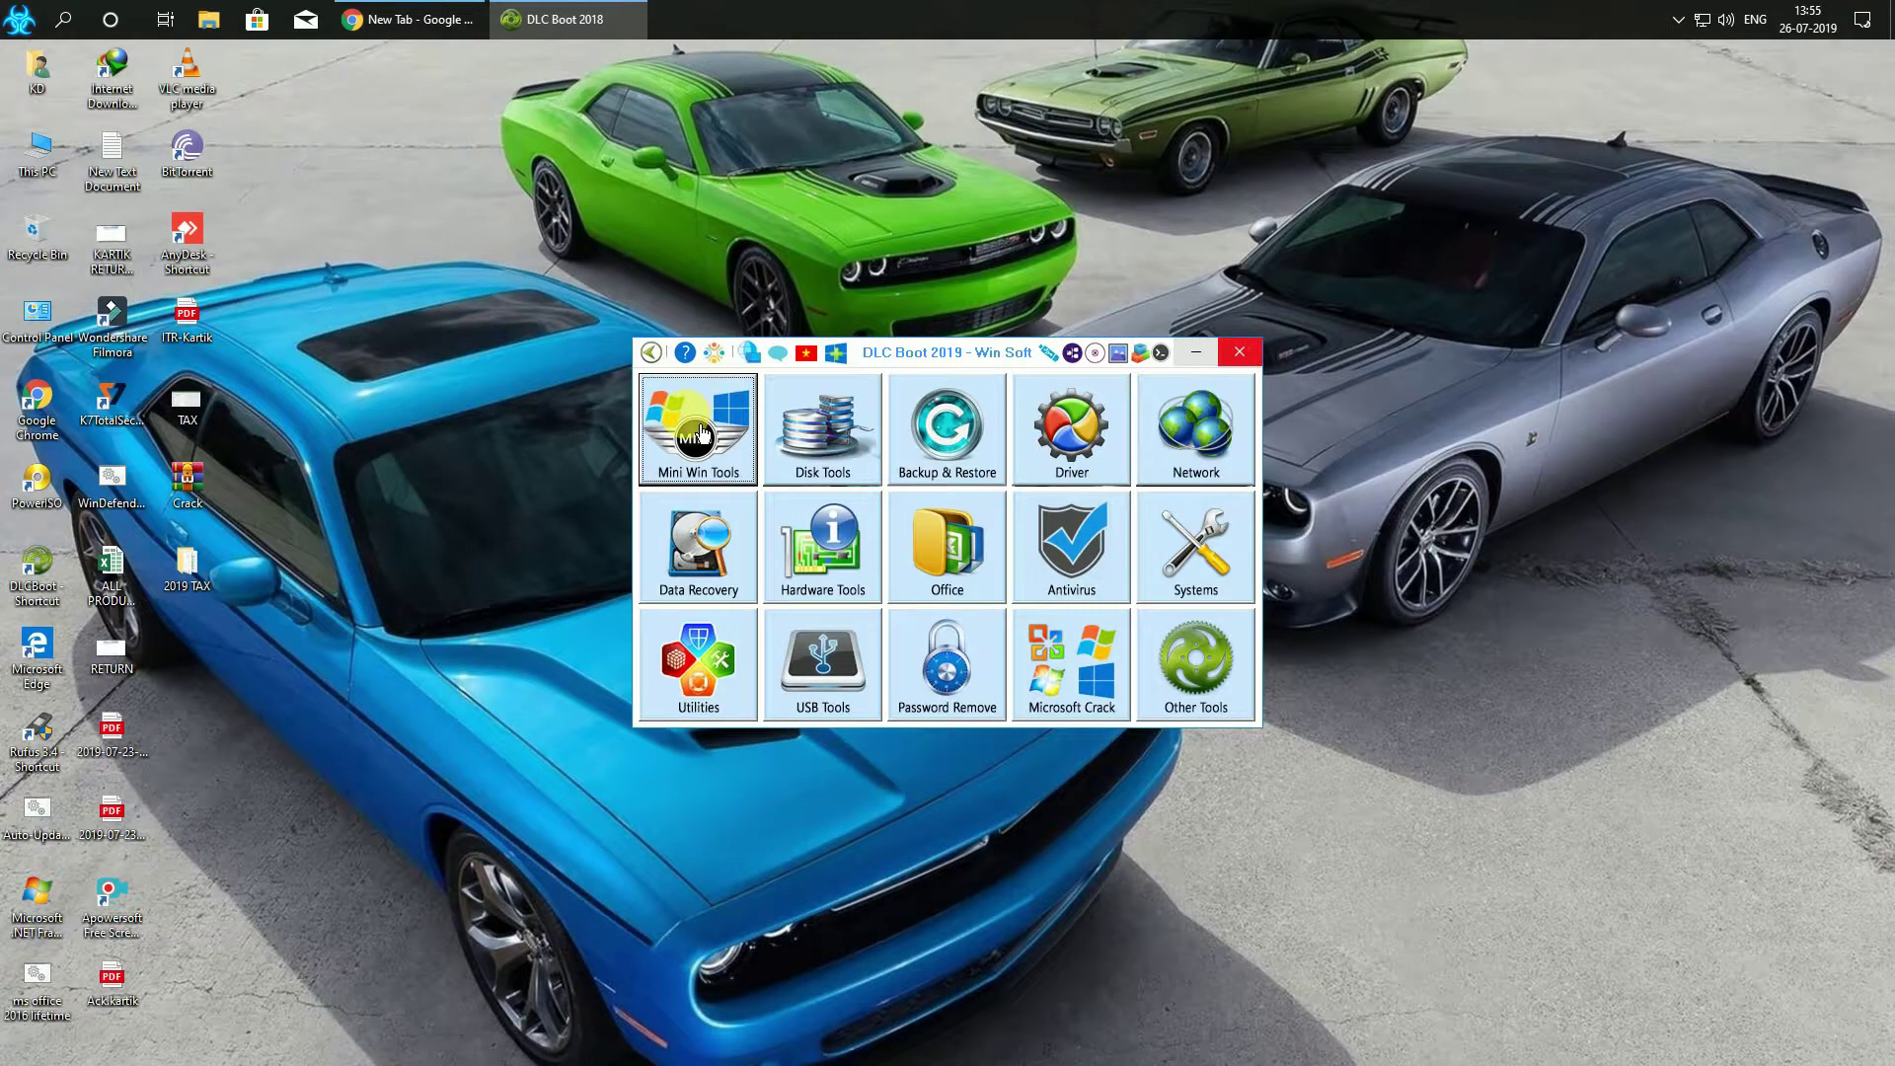
{"action": "left_click", "coordinate": [701, 433]}
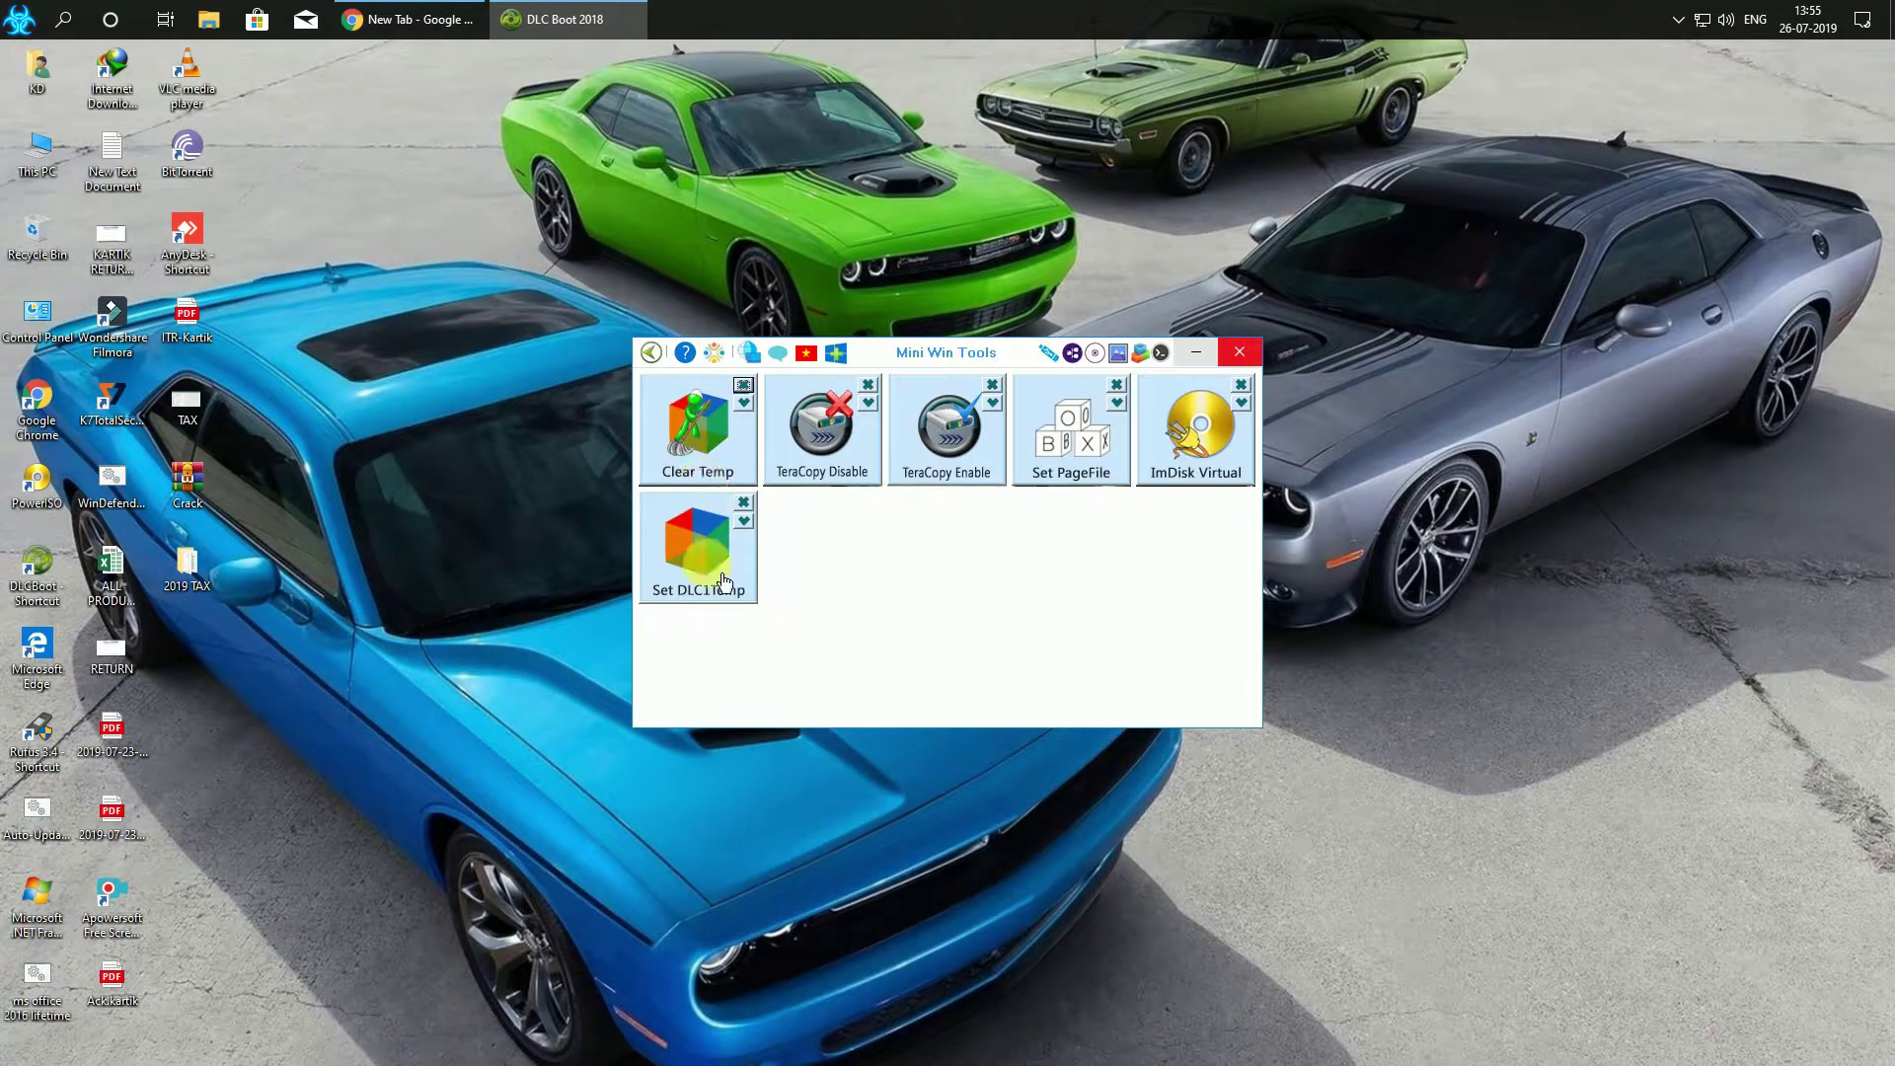
{"action": "left_click", "coordinate": [1241, 351]}
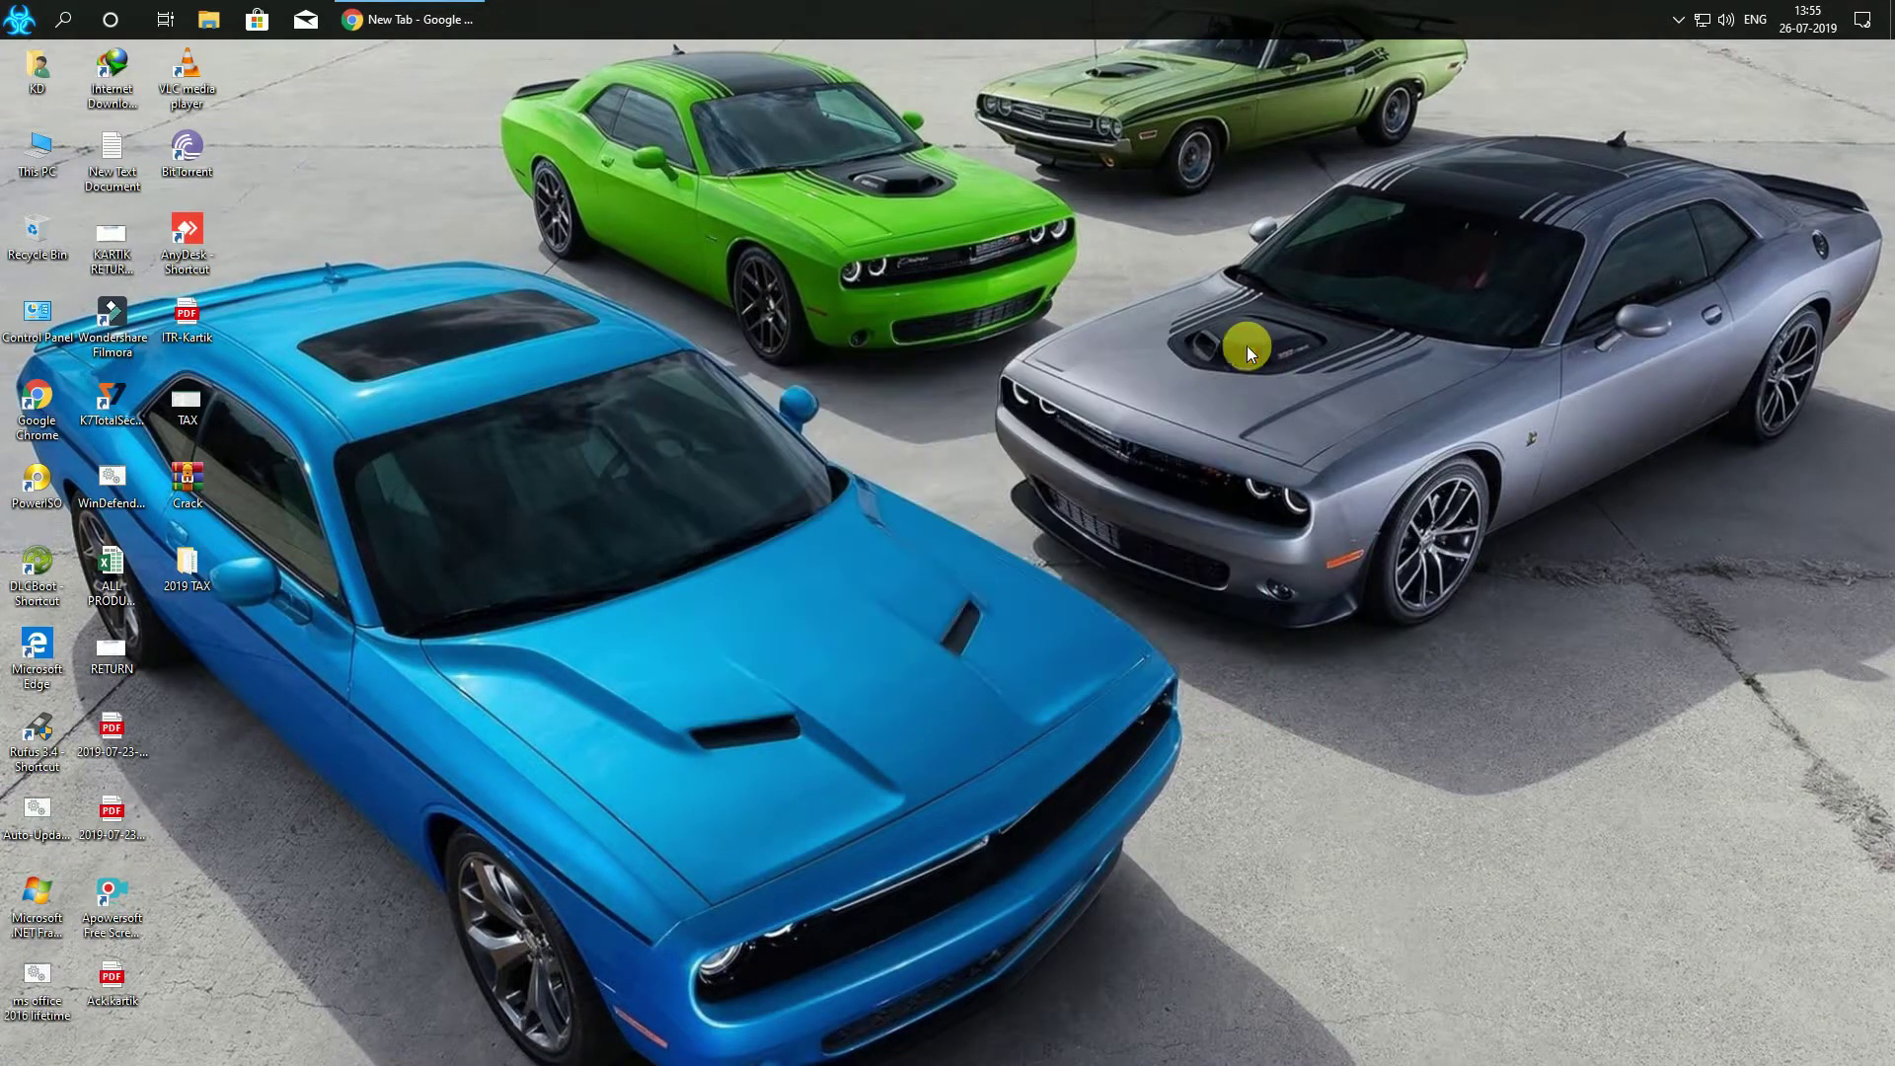
Open the user's Temp folder by searching Windows for %temp%, check its contents and close it
{"action": "left_click", "coordinate": [79, 25]}
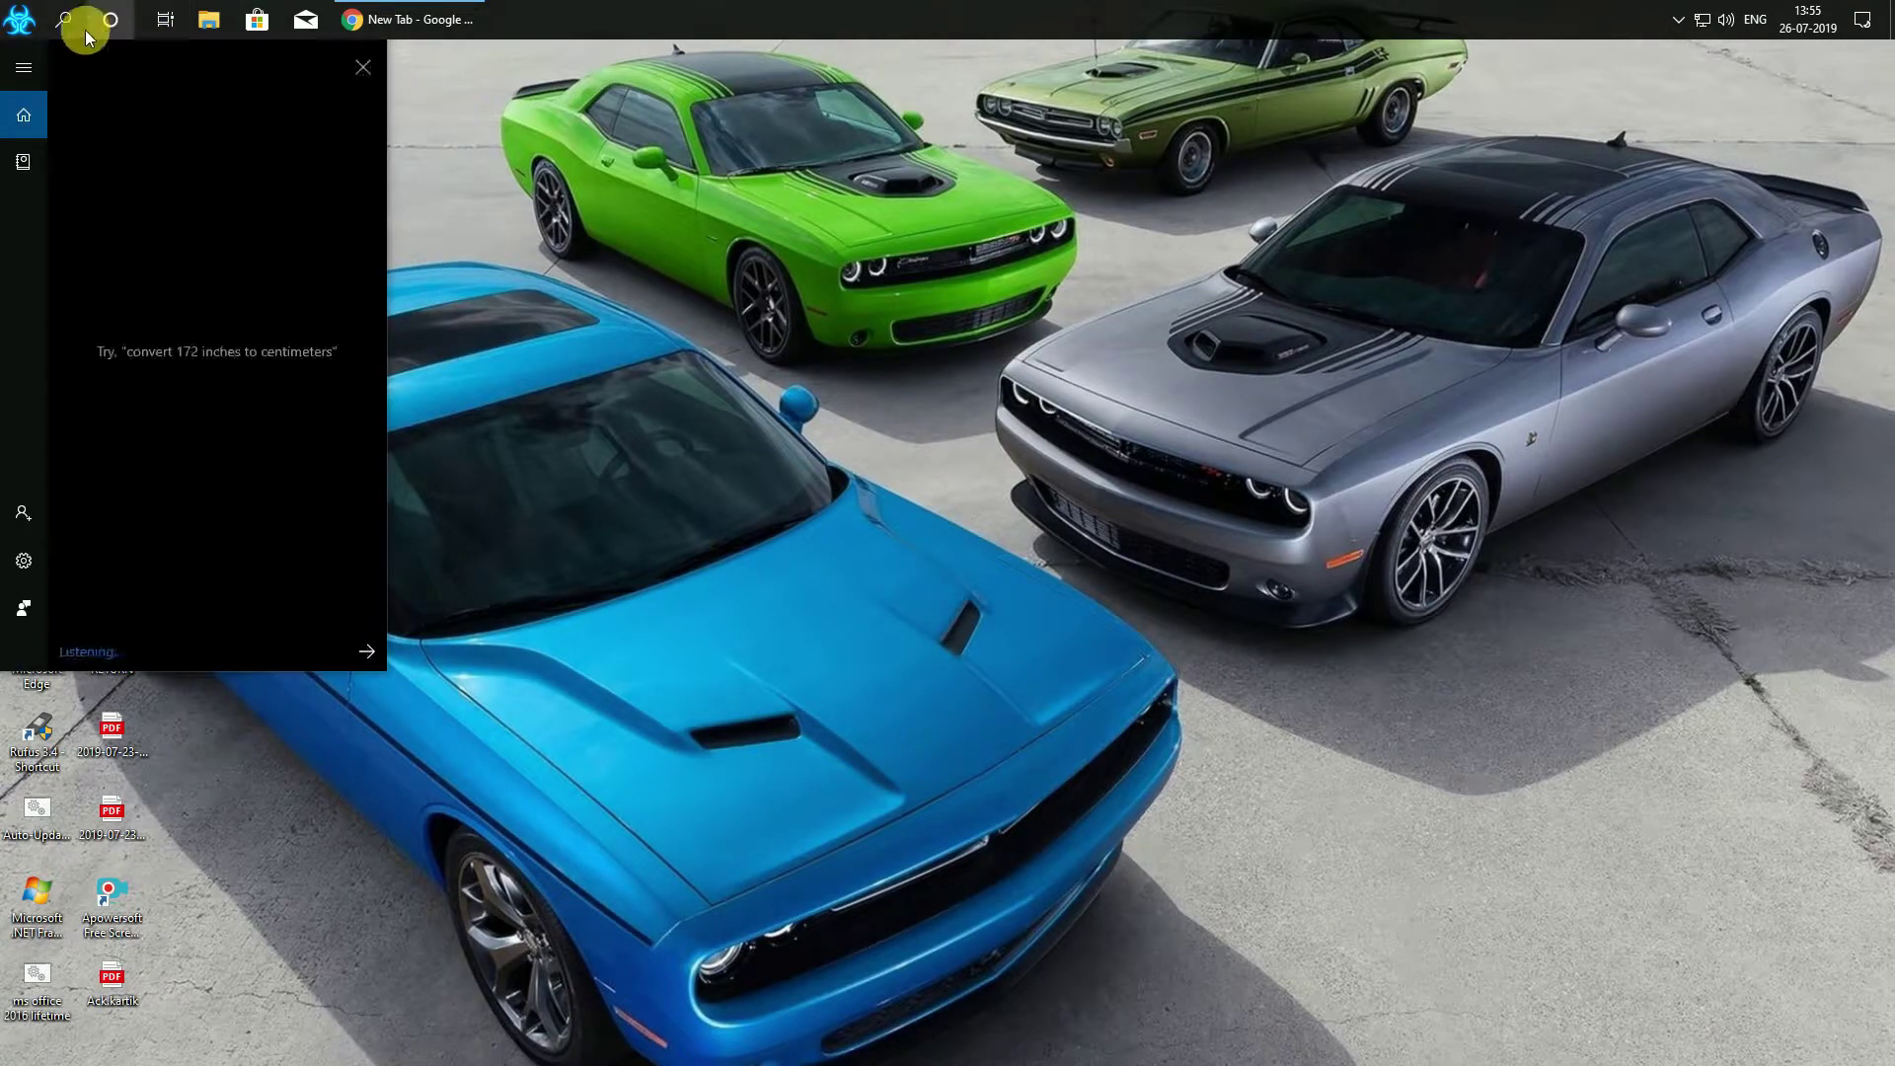
{"action": "left_click", "coordinate": [78, 26]}
{"action": "left_click", "coordinate": [79, 27]}
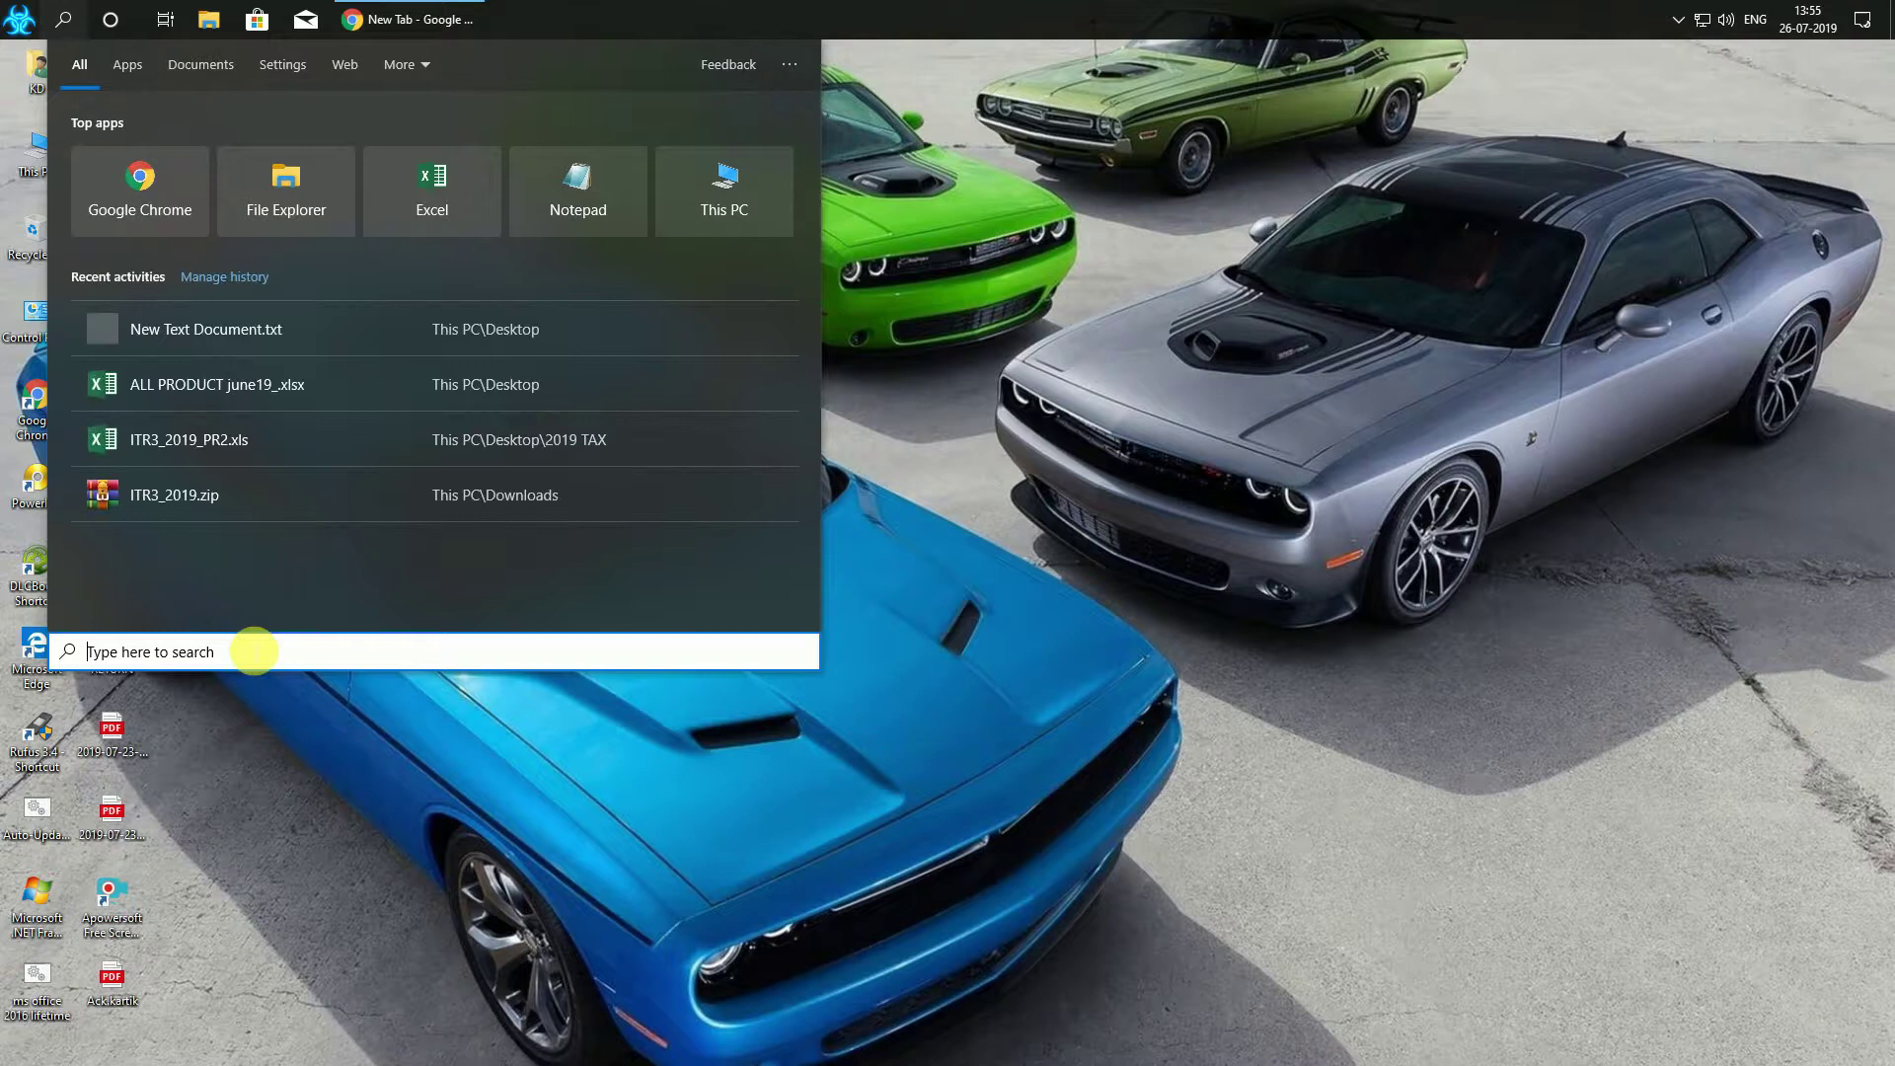
{"action": "type", "text": "%"}
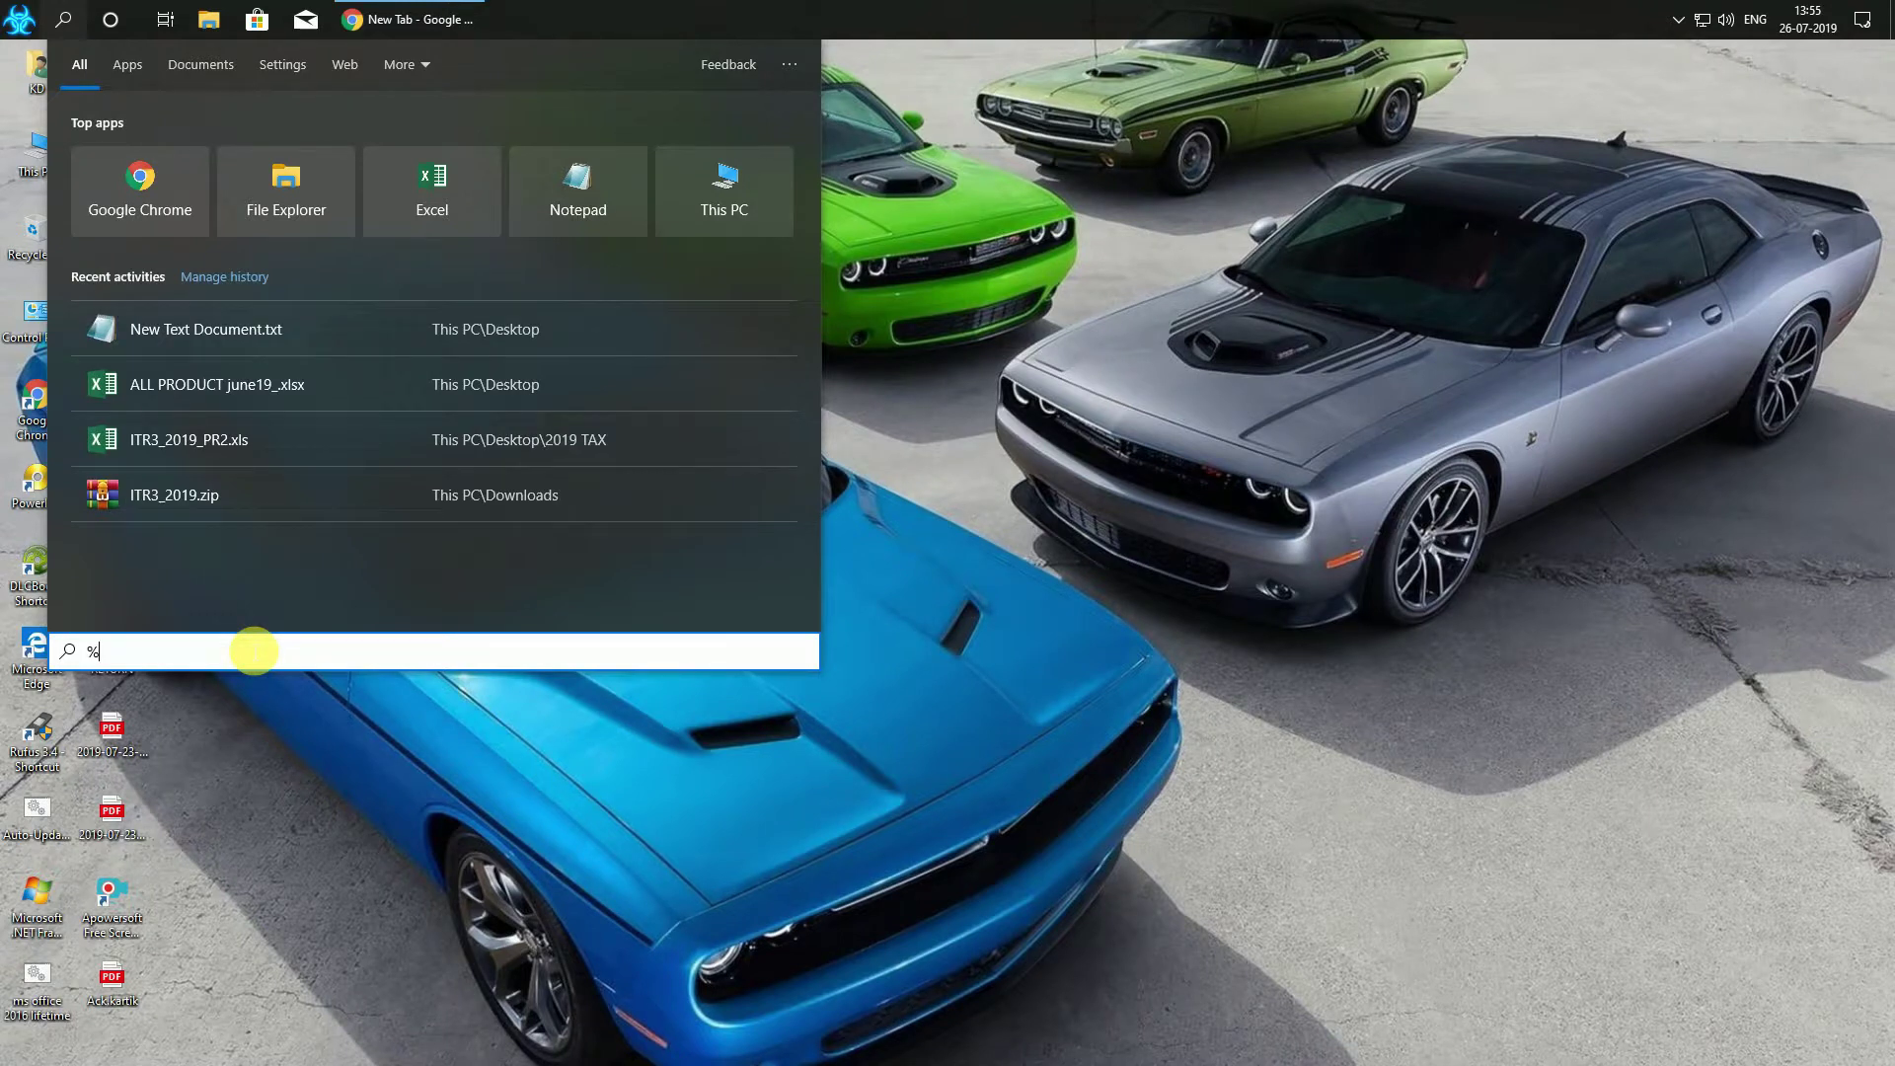
{"action": "type", "text": "temp%"}
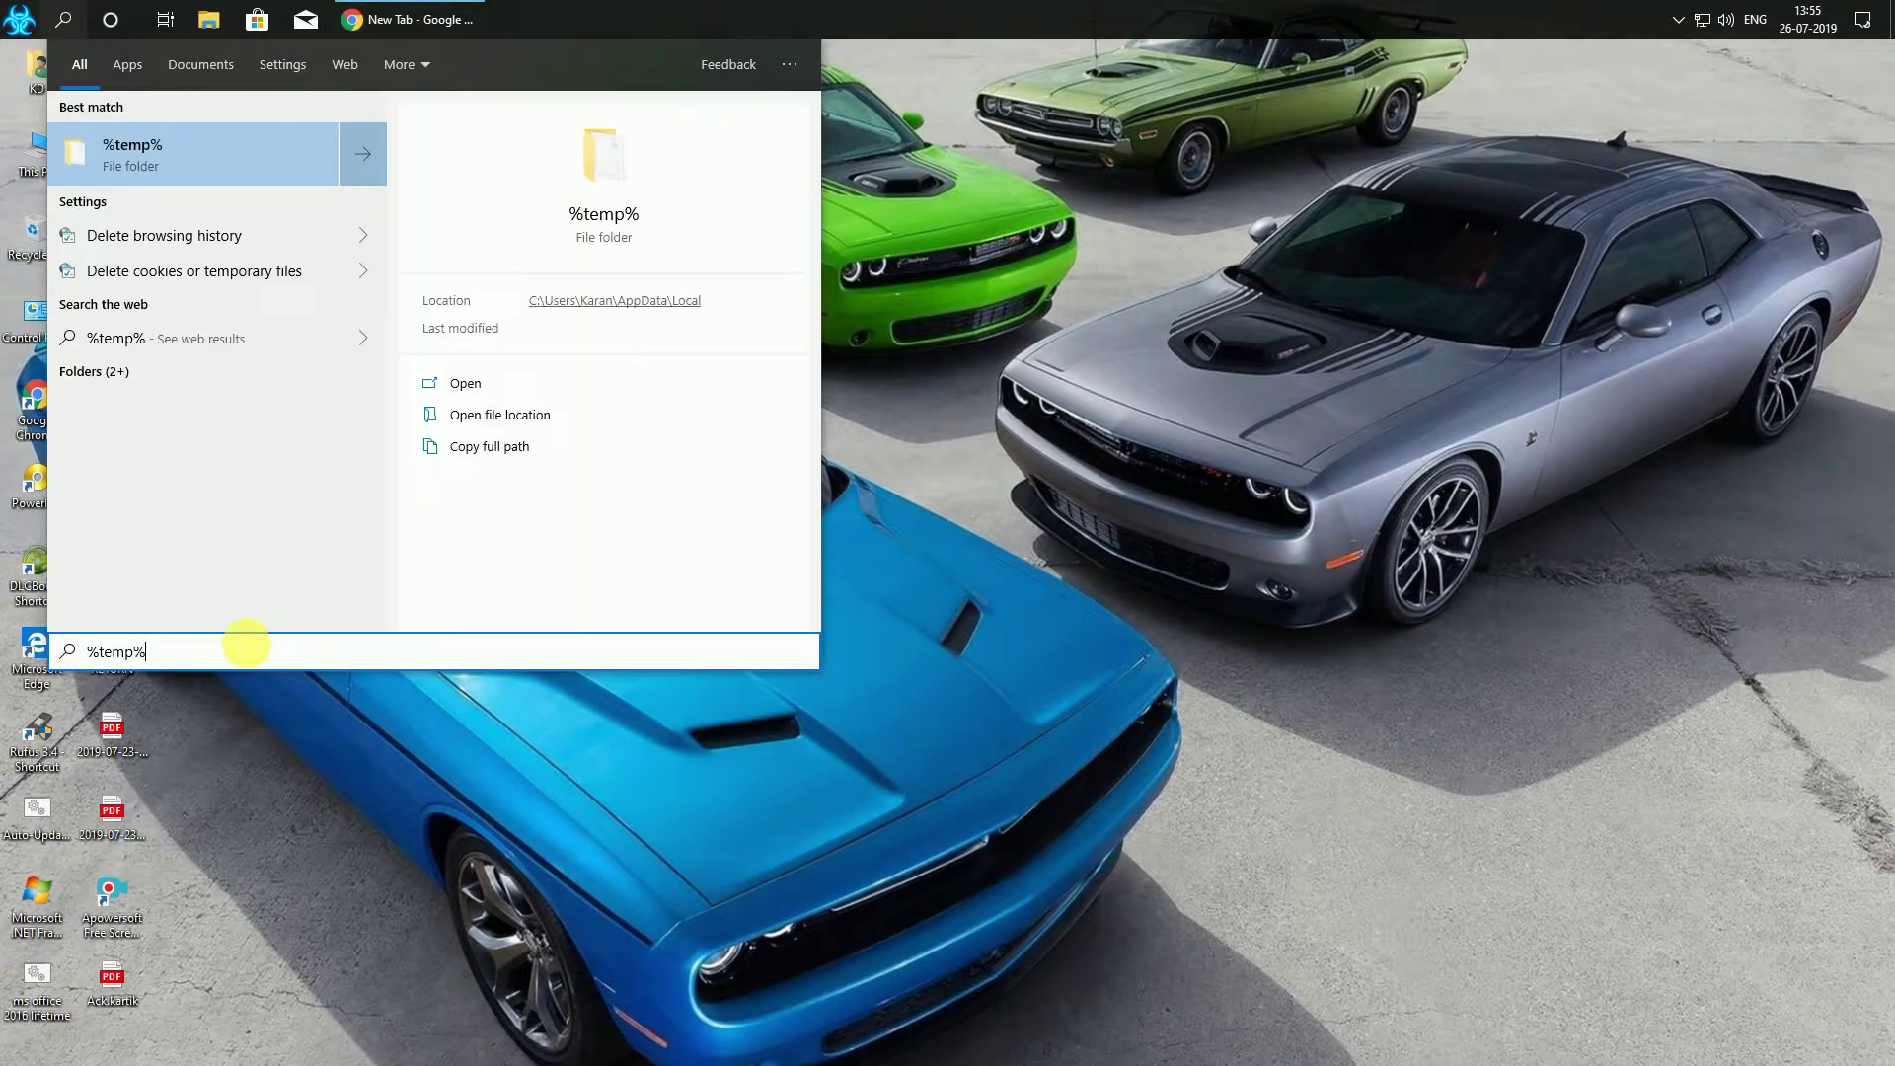
{"action": "key", "text": "Return"}
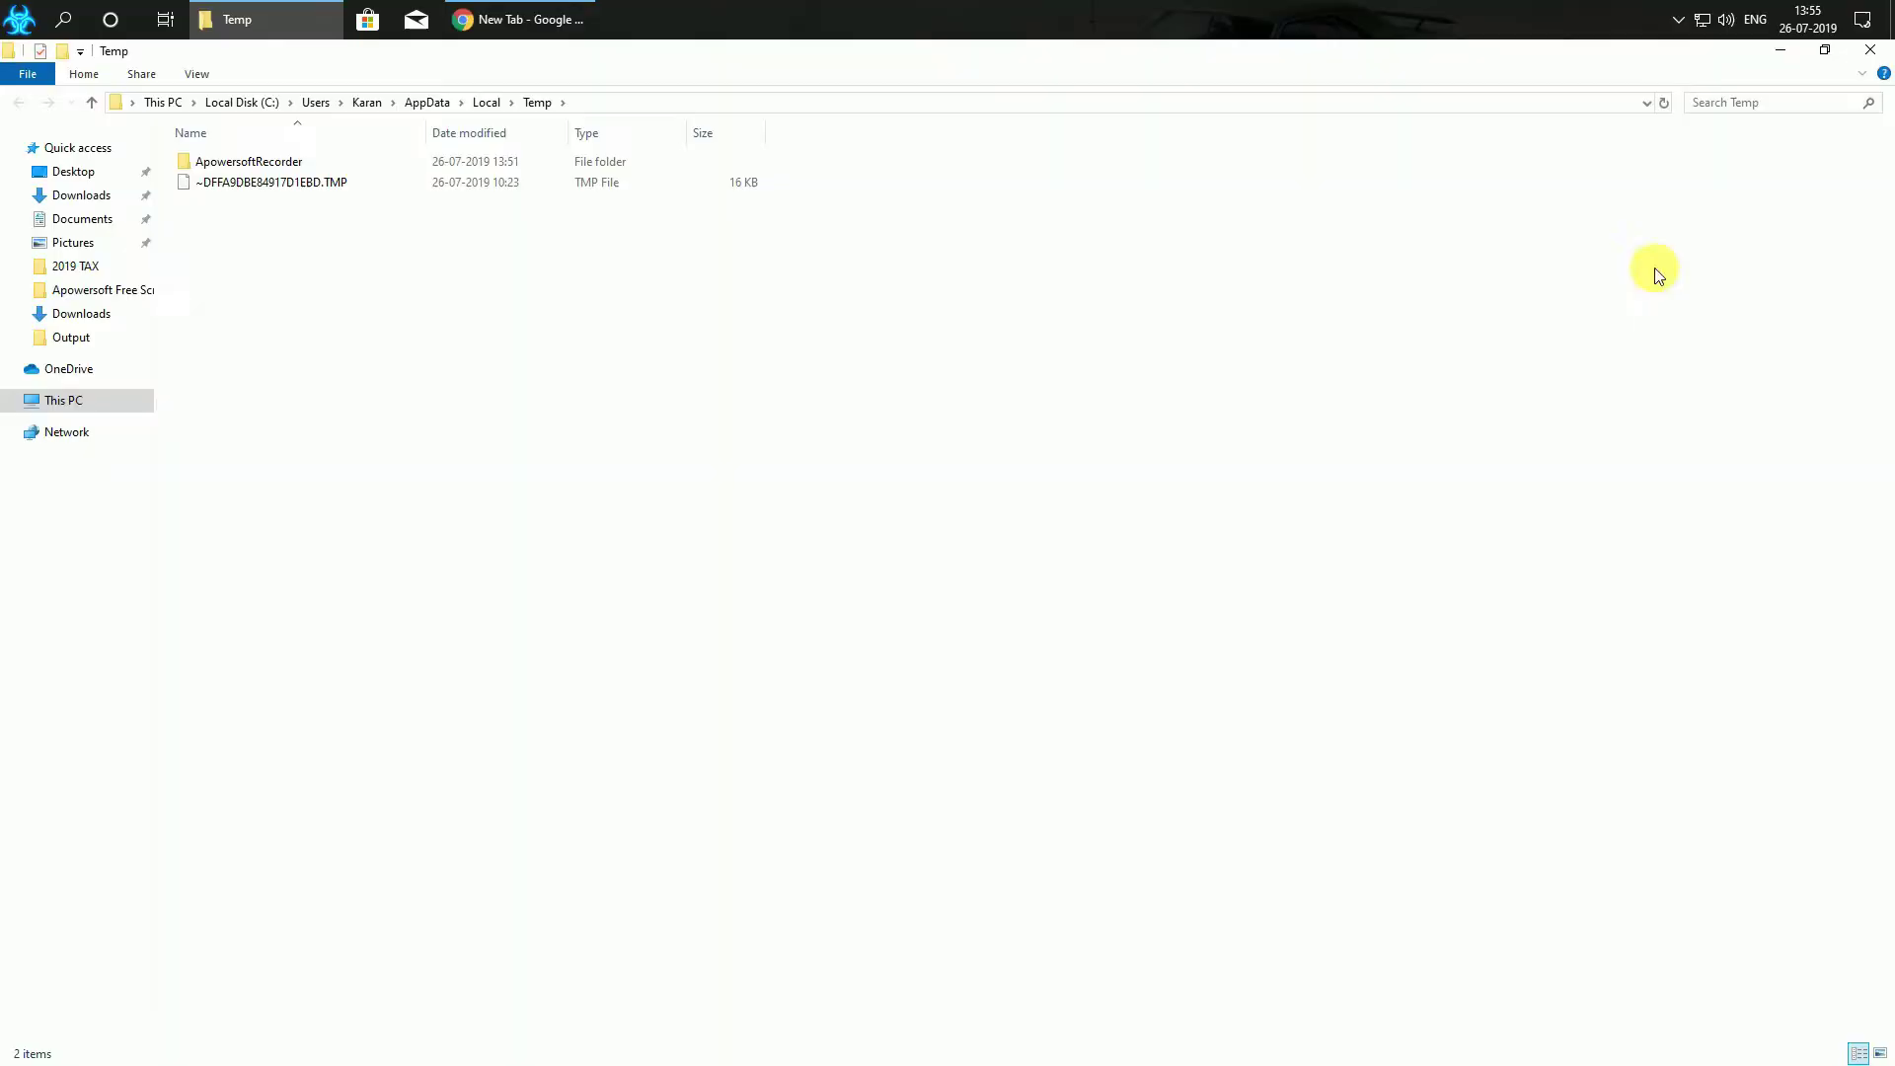
{"action": "left_click", "coordinate": [1873, 49]}
Open the Prefetch folder inside the Windows folder on Local Disk (C:)
{"action": "left_click", "coordinate": [46, 153]}
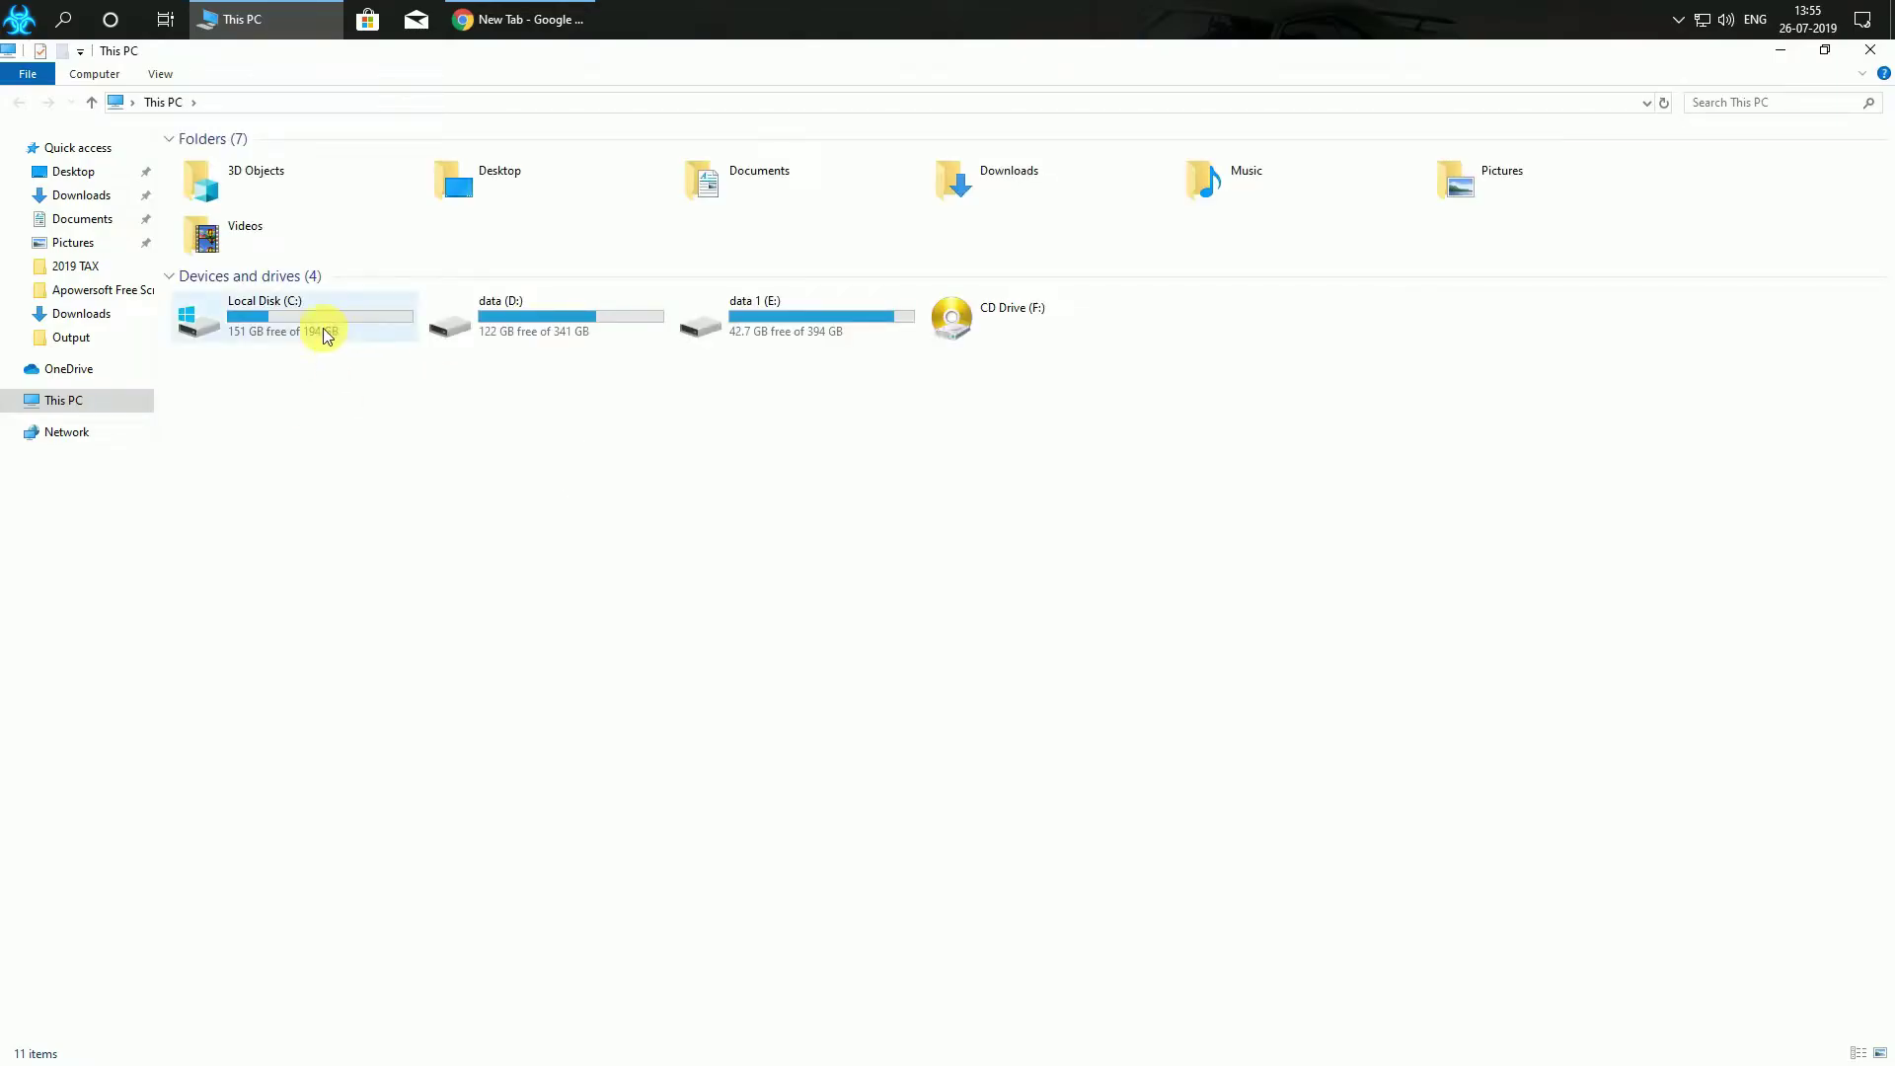
{"action": "double_click", "coordinate": [323, 328]}
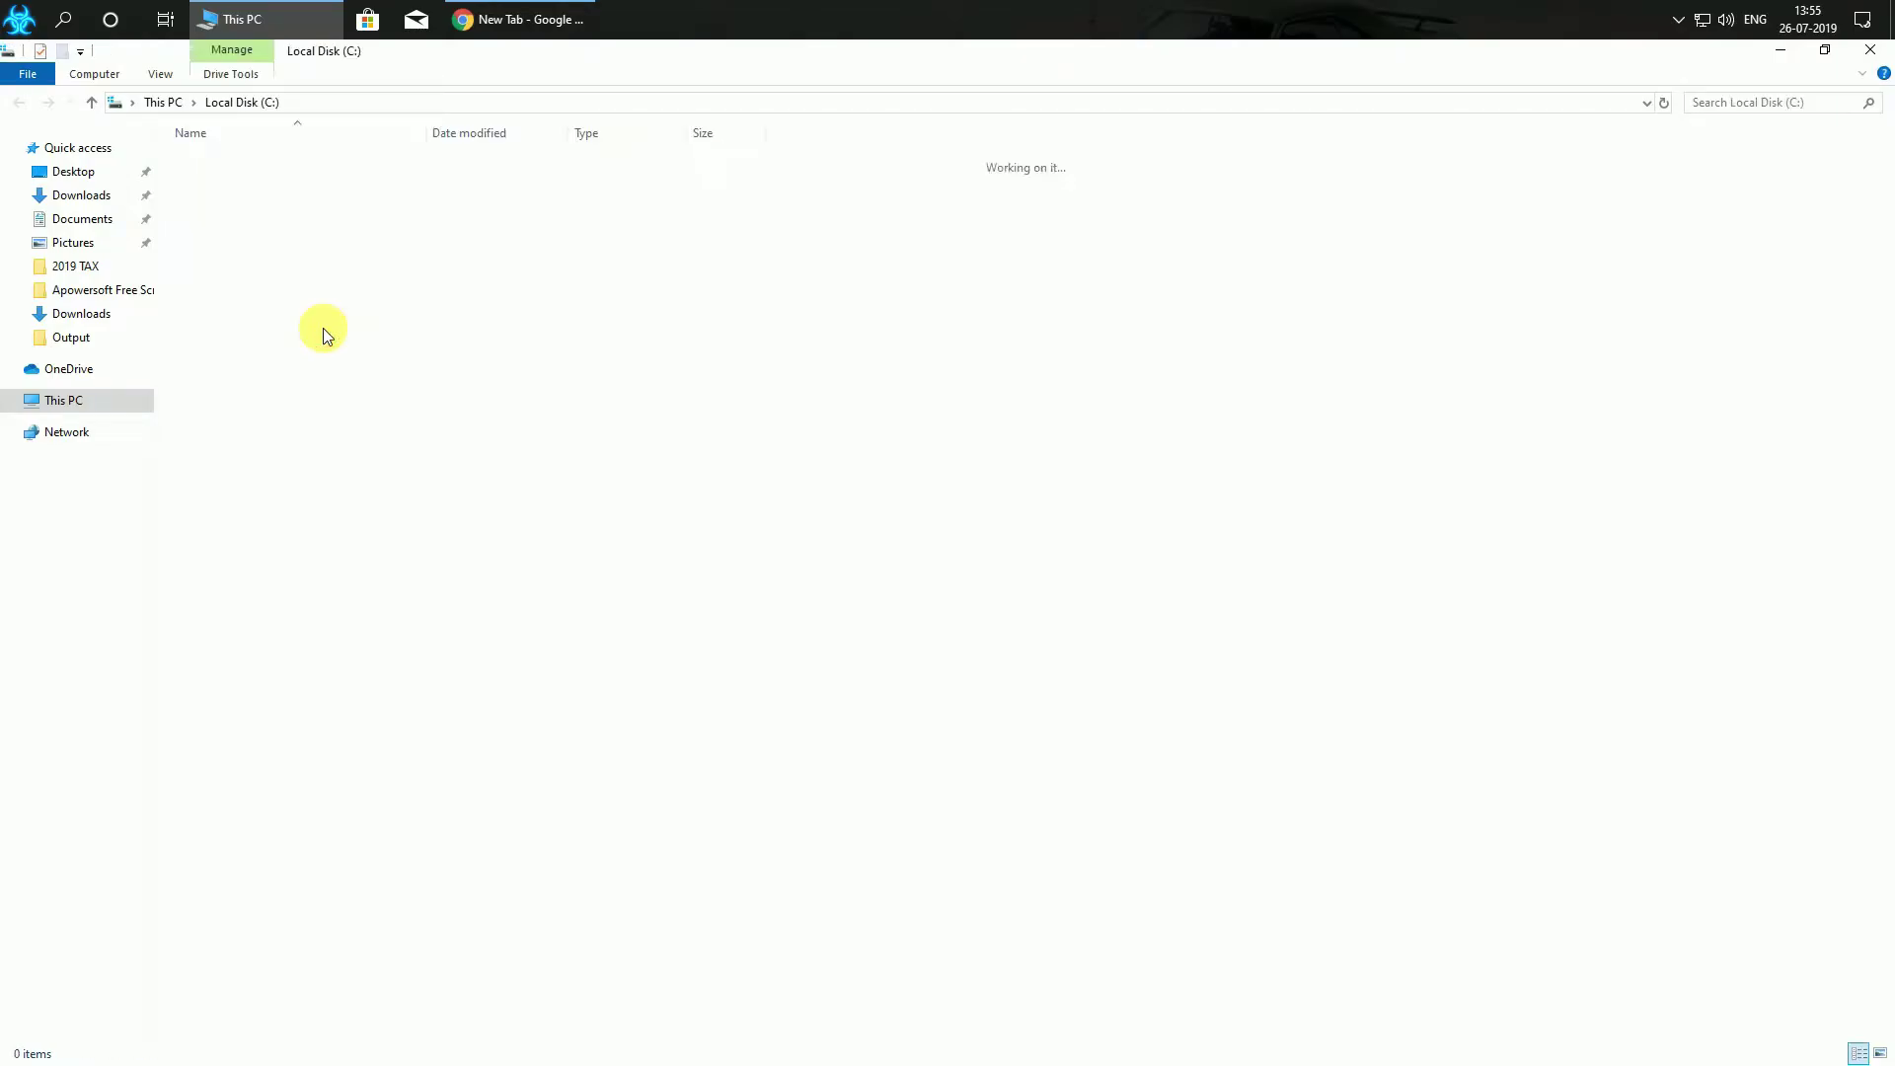
{"action": "double_click", "coordinate": [254, 286]}
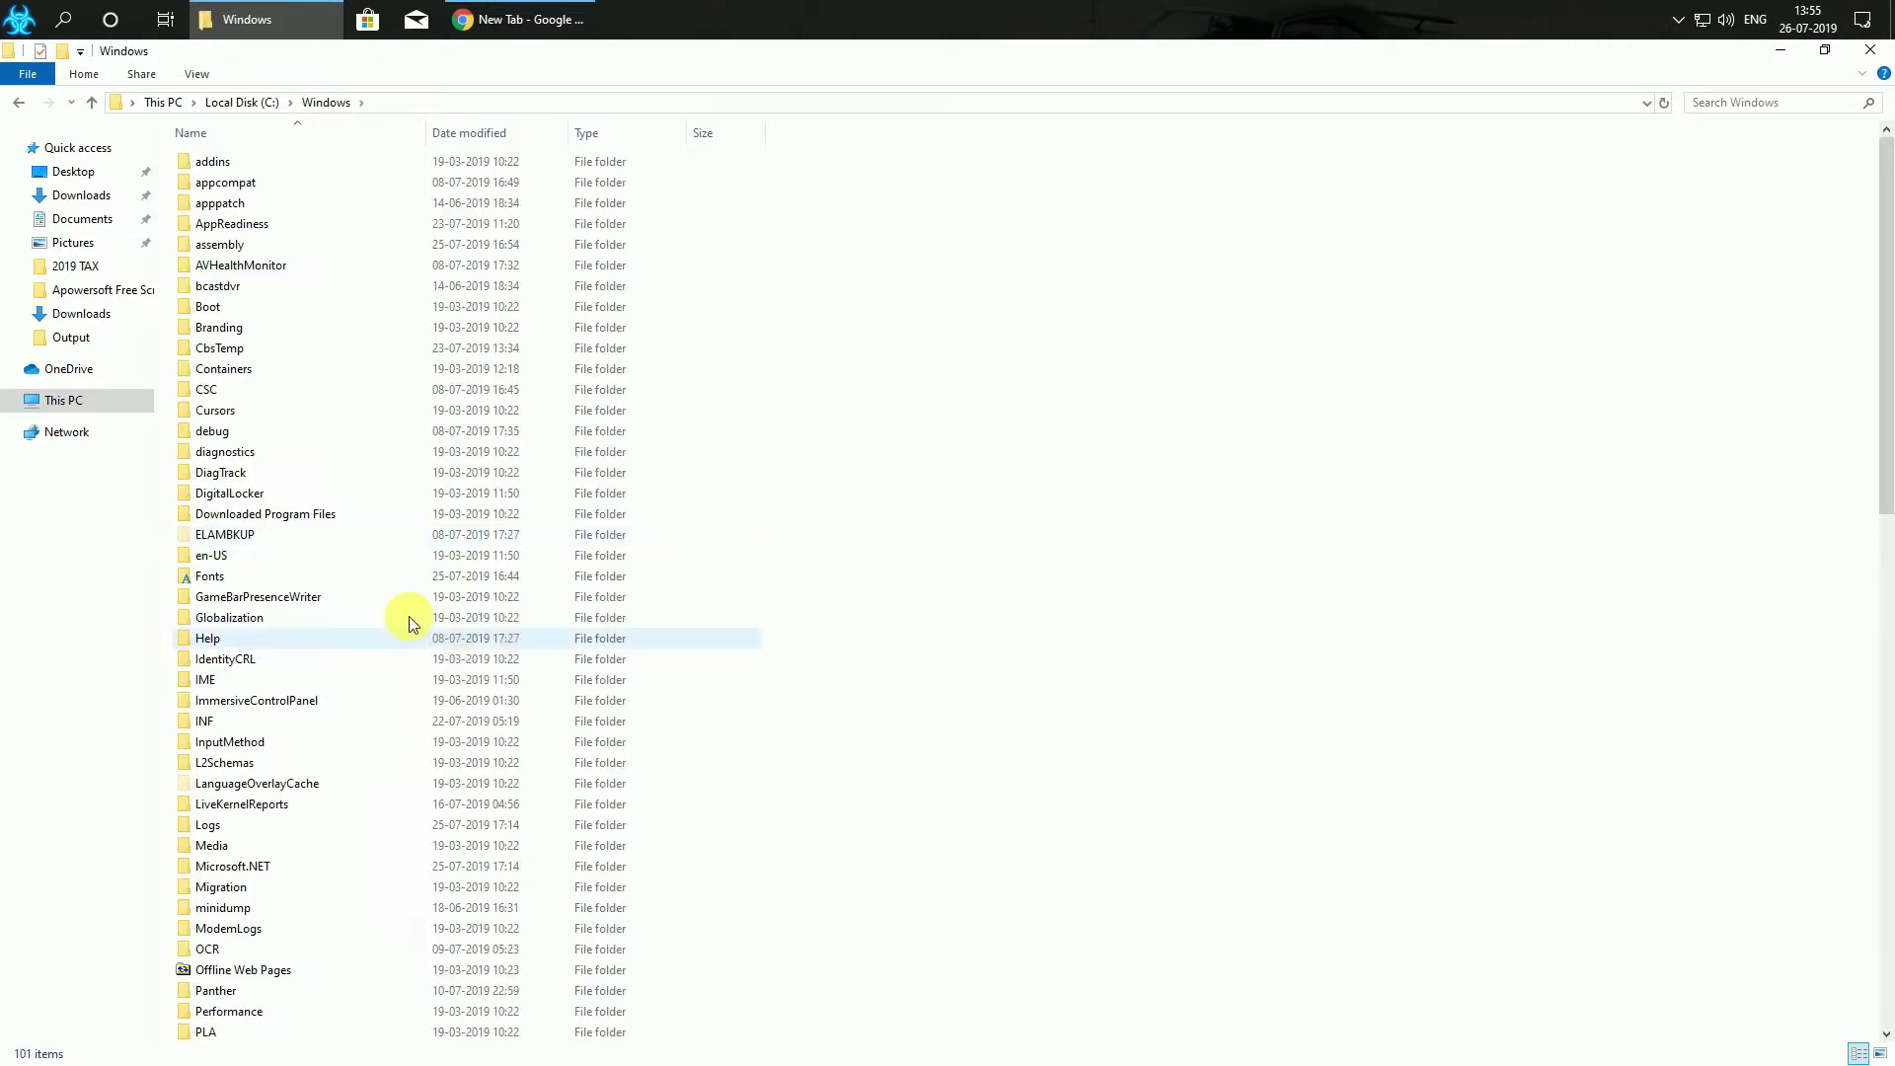
{"action": "key", "text": "p"}
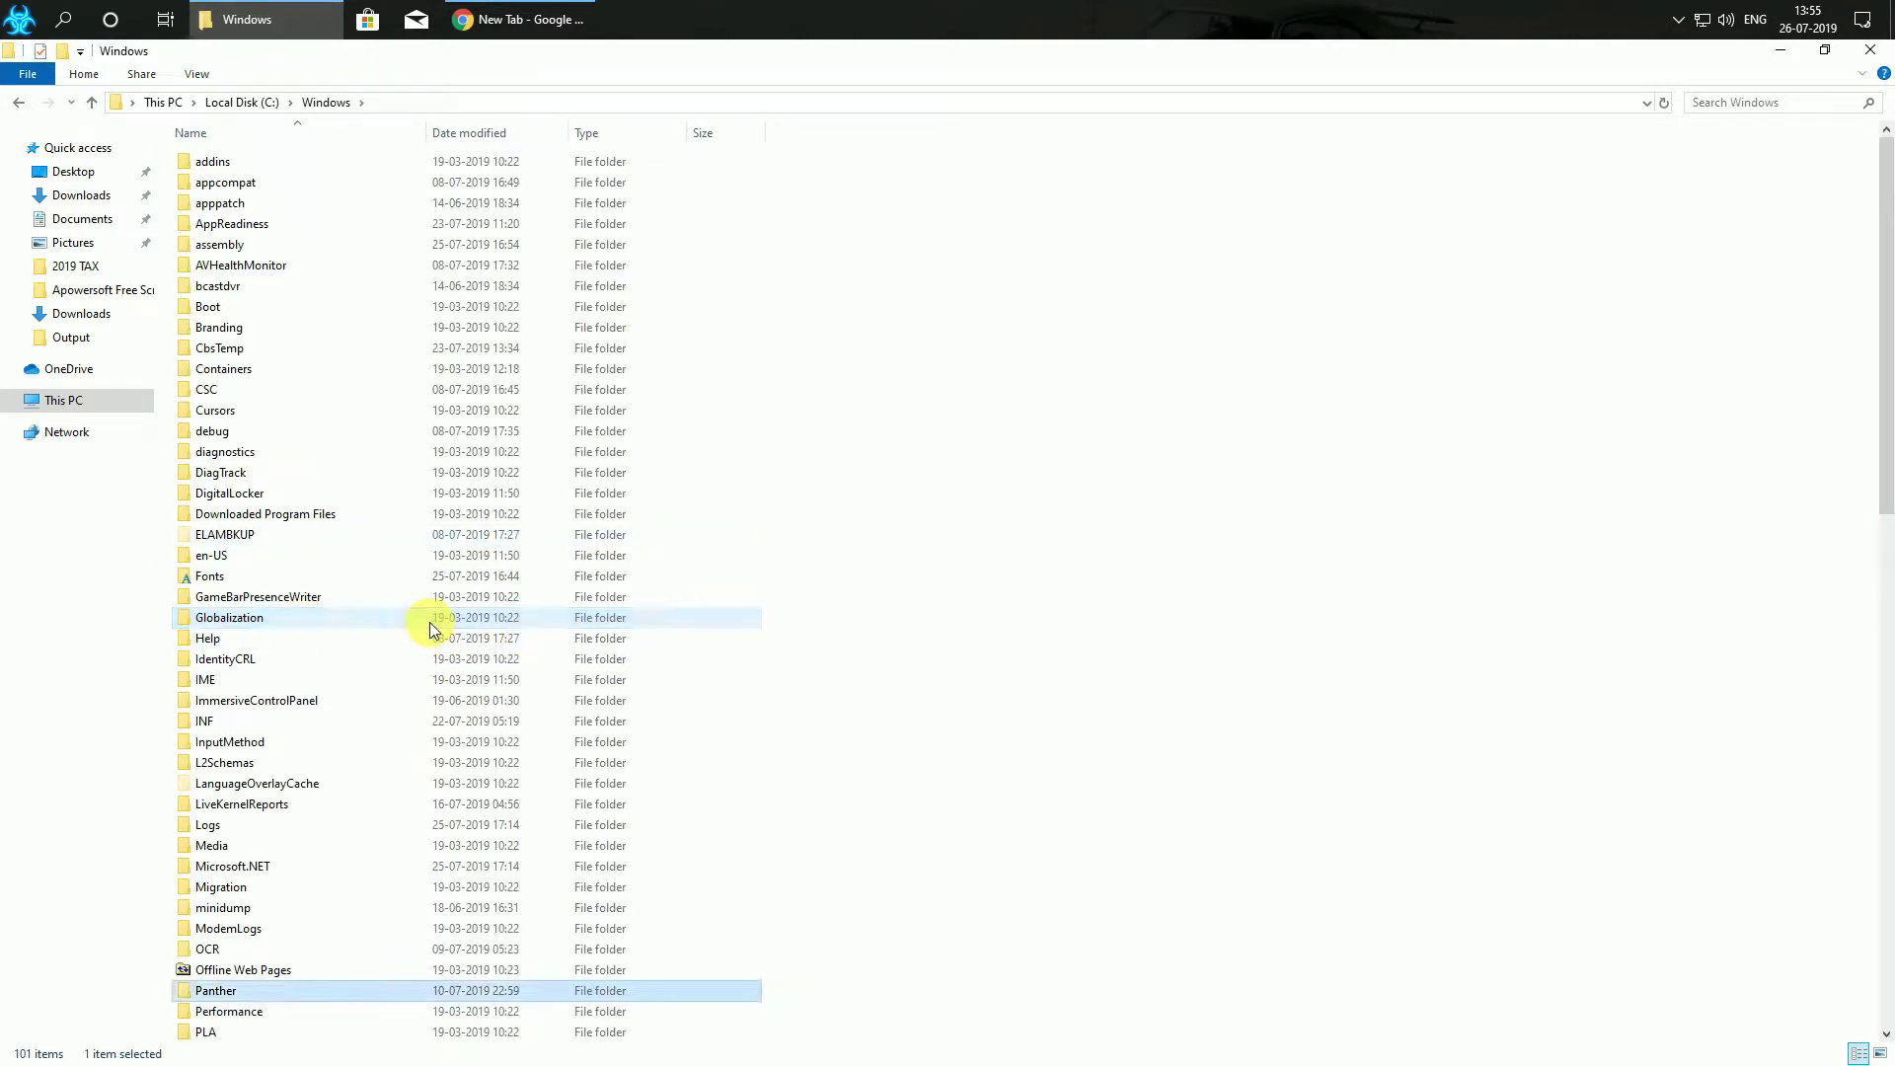
{"action": "key", "text": "p"}
{"action": "key", "text": "p"}
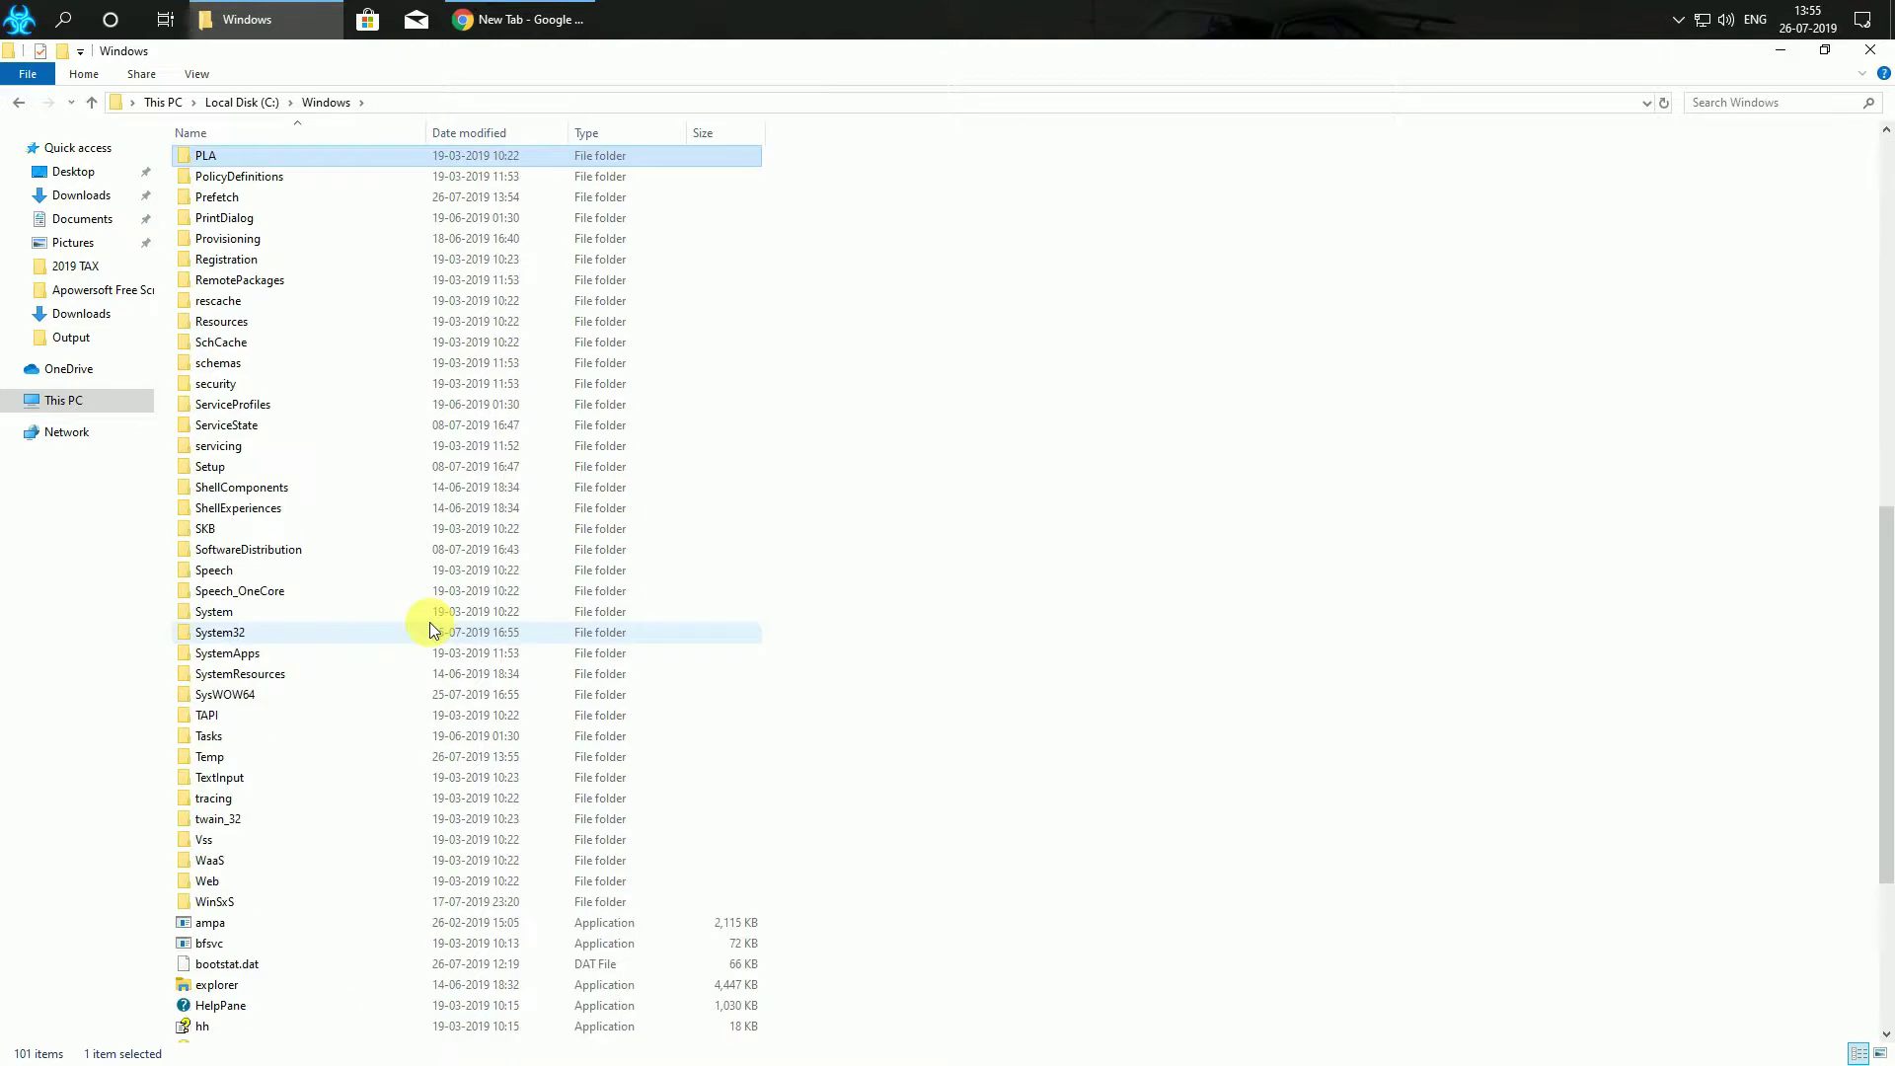
{"action": "left_click", "coordinate": [235, 200]}
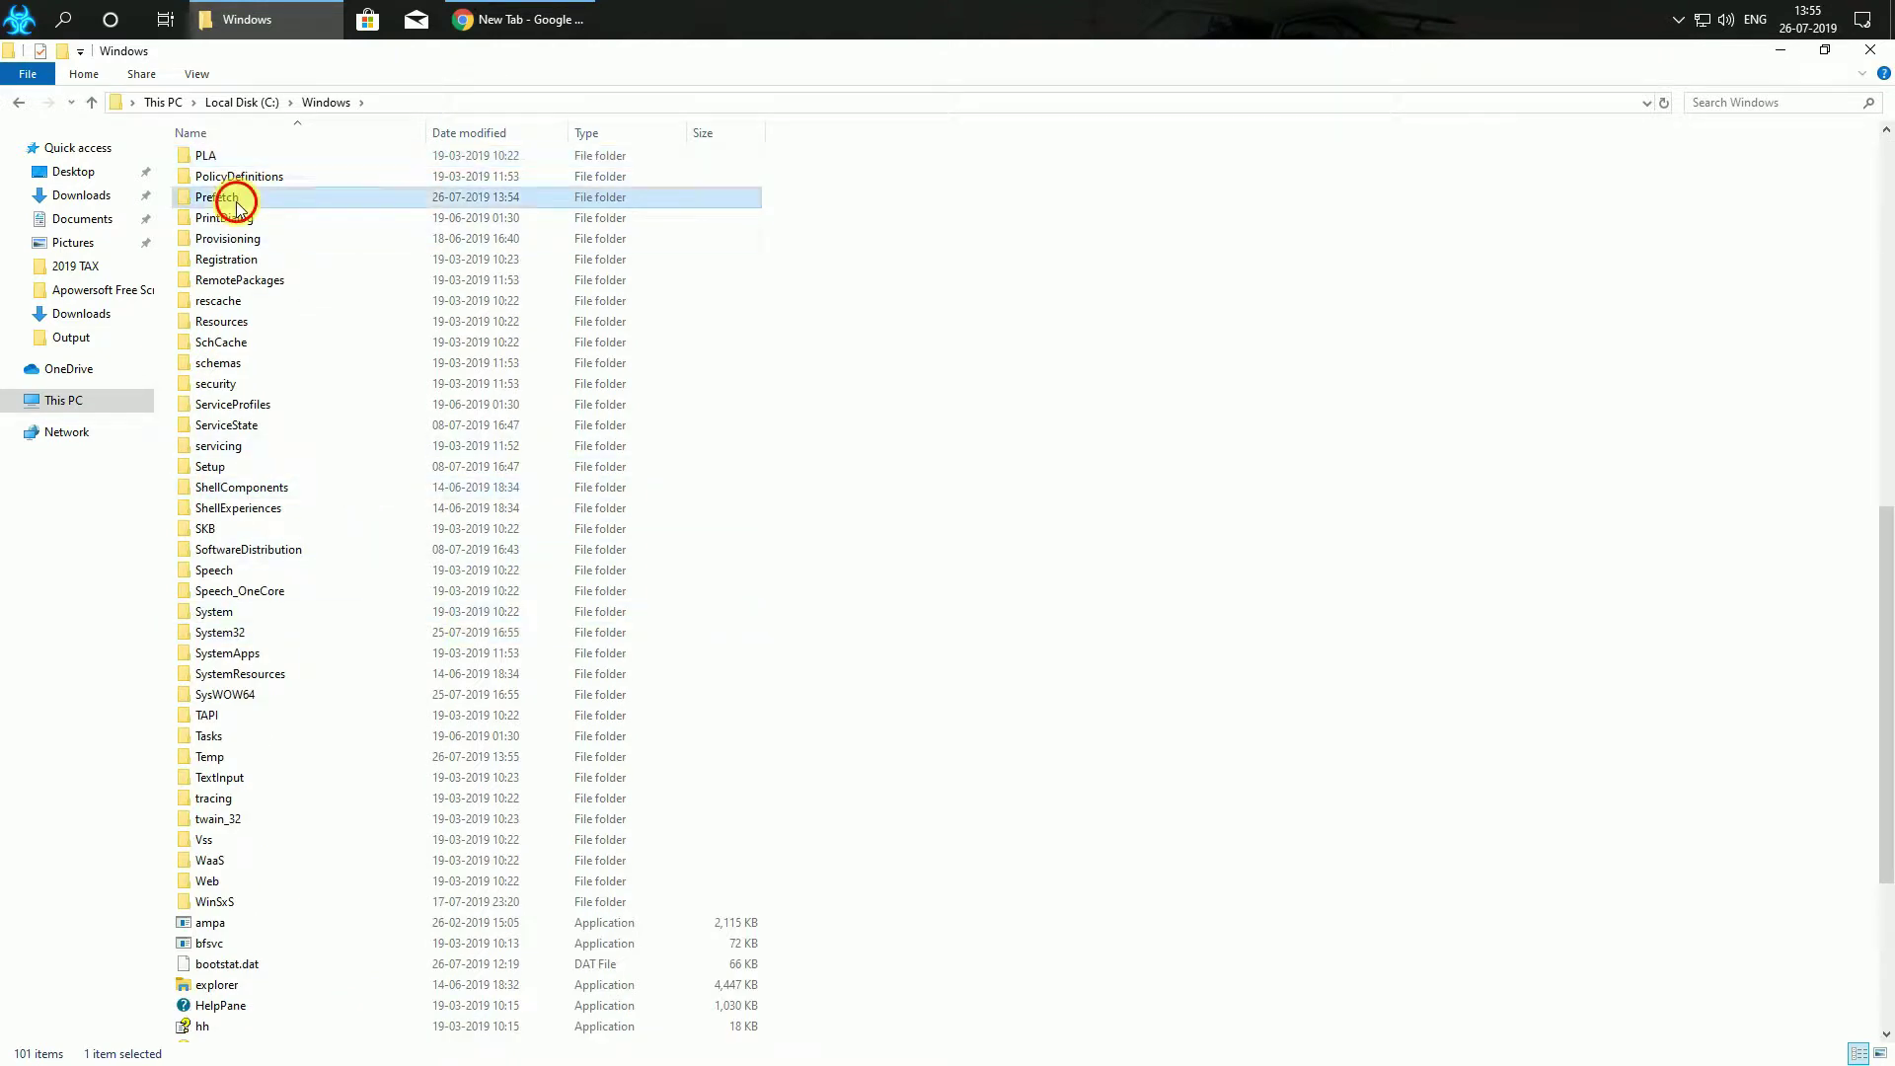
{"action": "double_click", "coordinate": [236, 200]}
{"action": "left_click", "coordinate": [956, 586]}
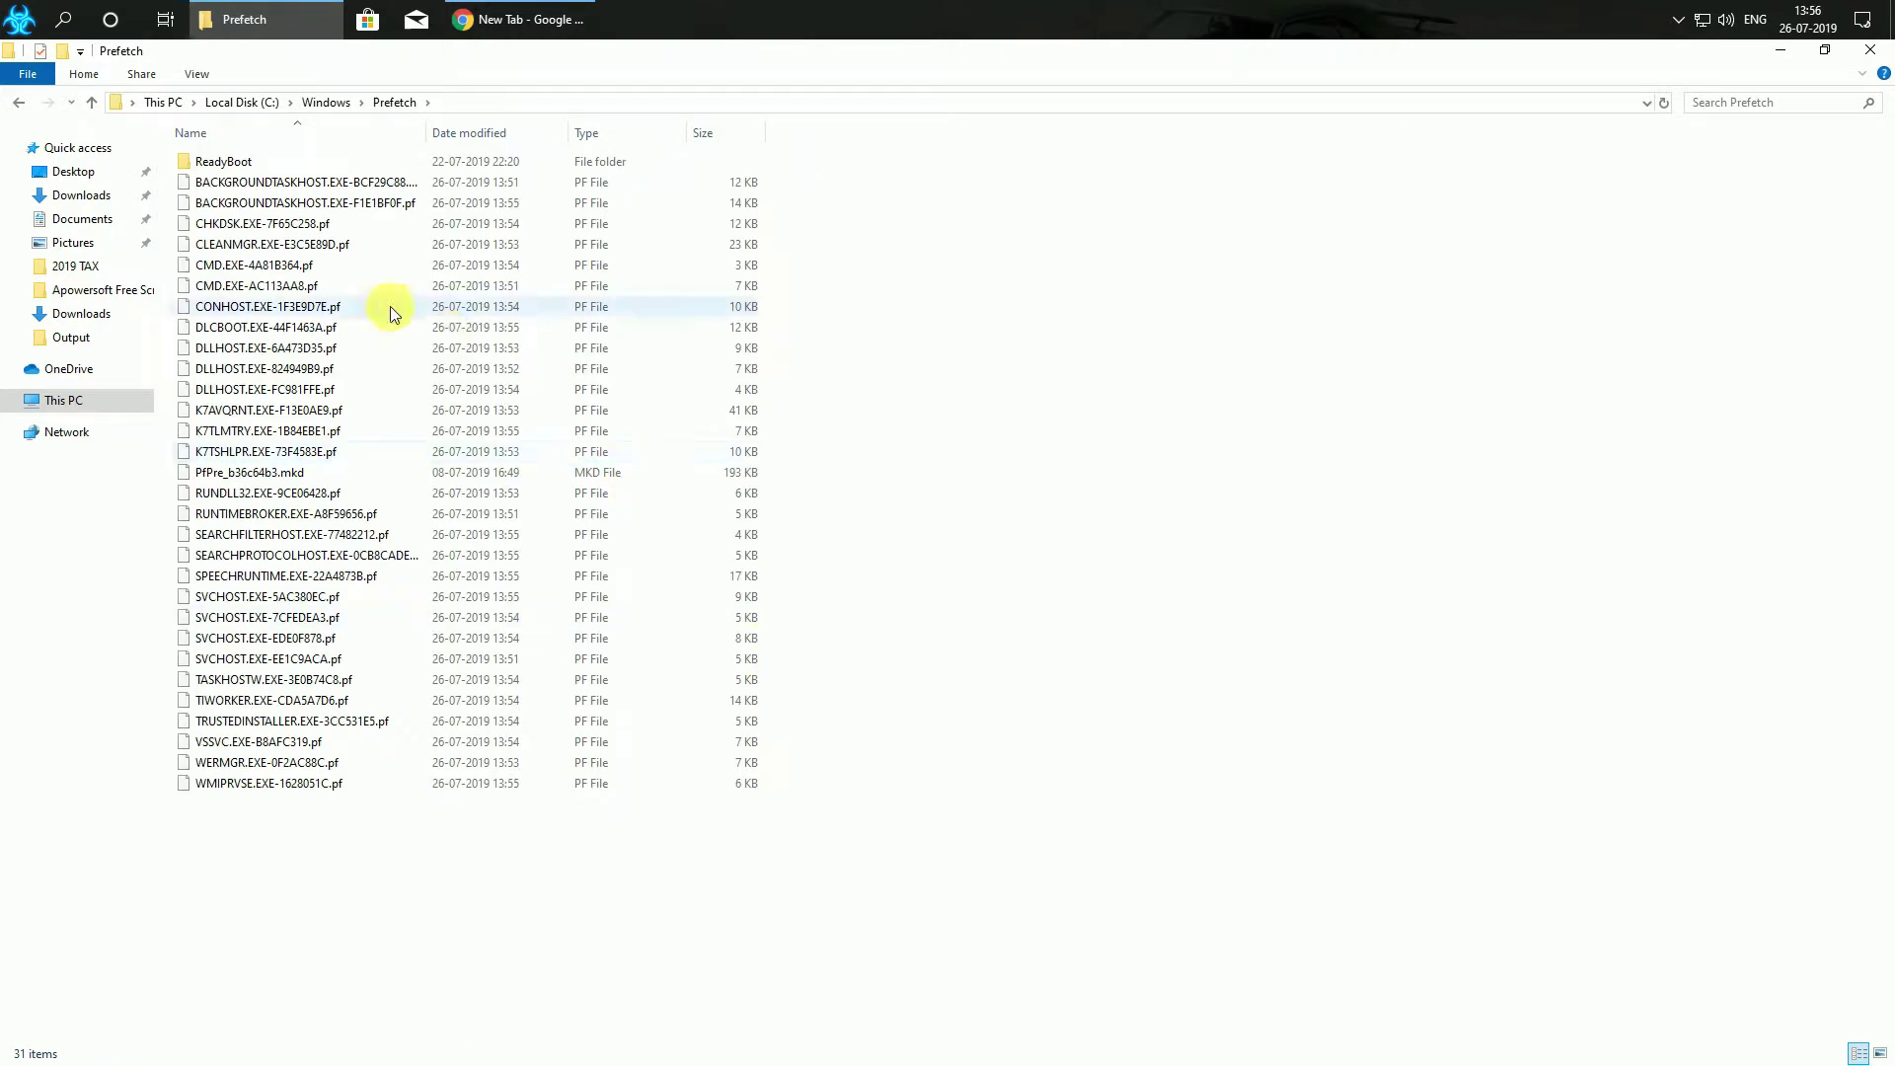
View the ReadyBoot subfolder, return to Prefetch, and check the properties of all its items together
{"action": "double_click", "coordinate": [247, 162]}
{"action": "left_click", "coordinate": [20, 102]}
{"action": "left_click", "coordinate": [693, 700]}
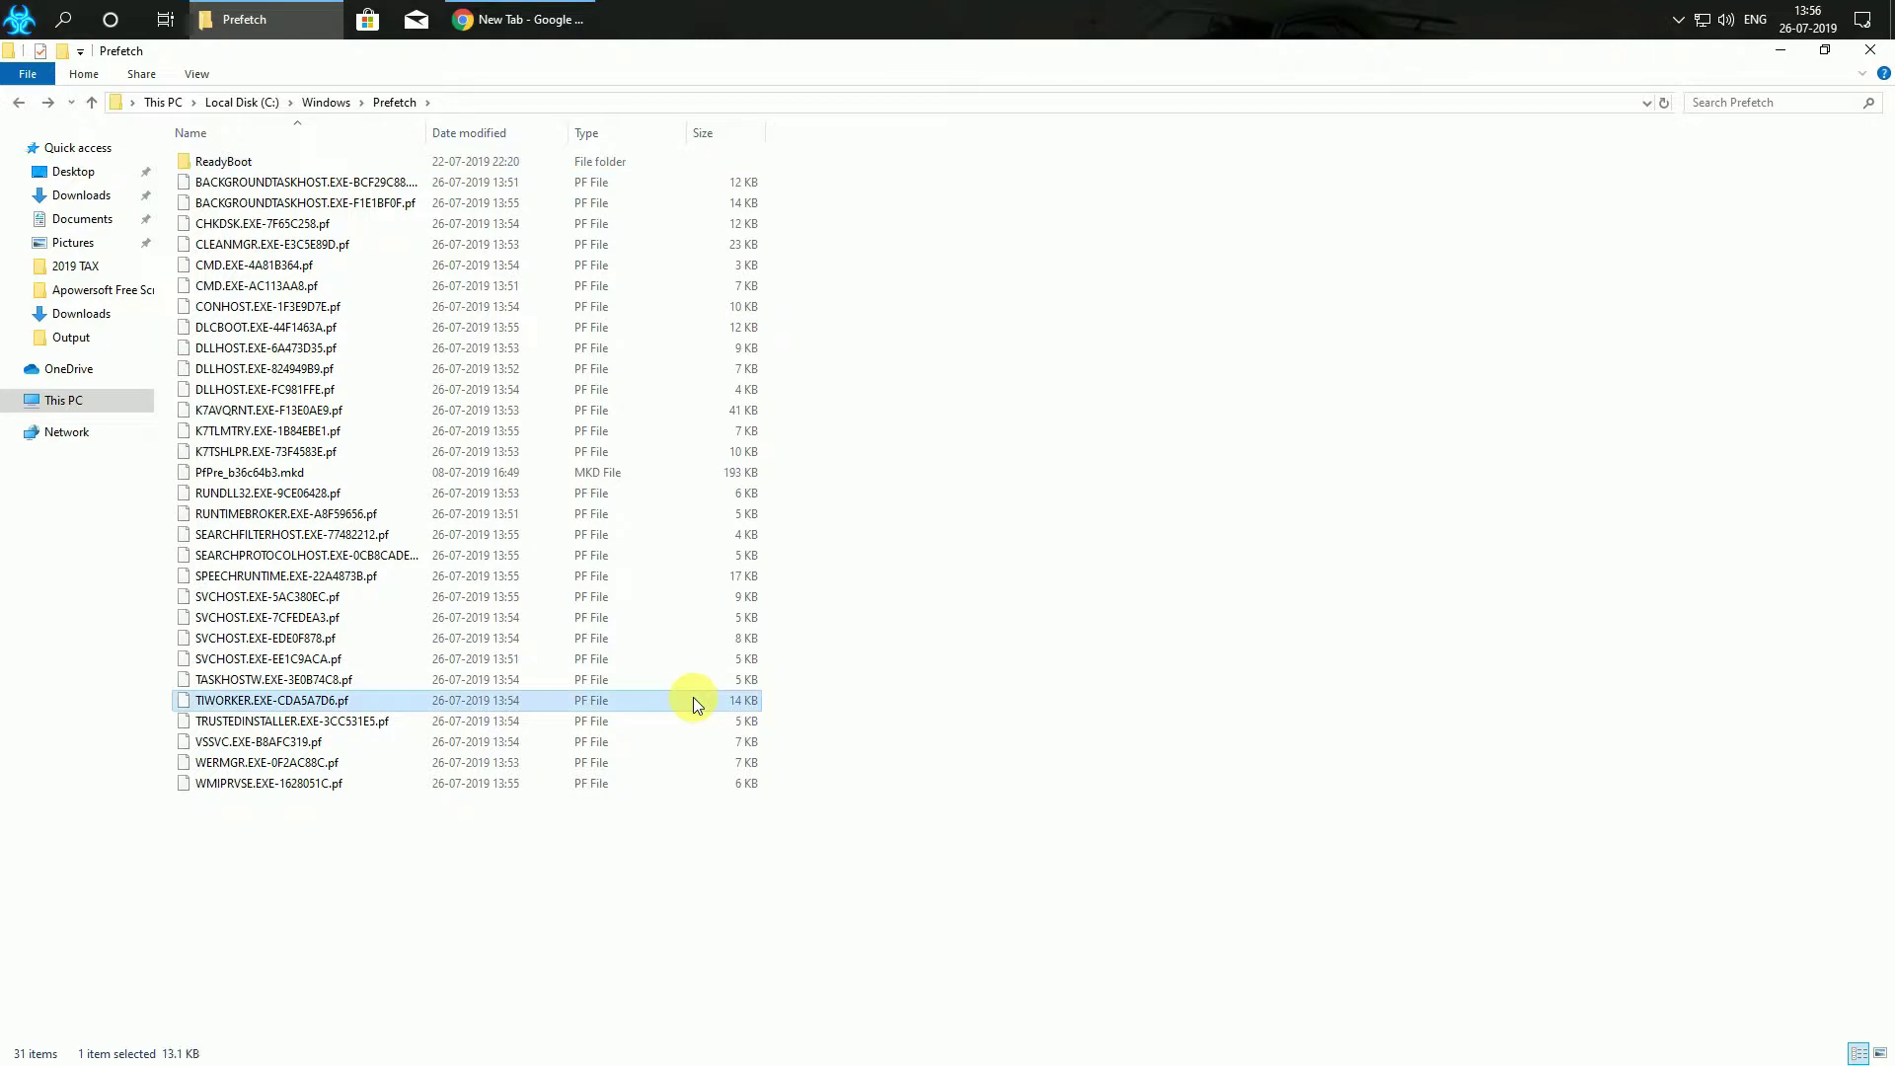
{"action": "key", "text": "ctrl+a"}
{"action": "right_click", "coordinate": [693, 697]}
{"action": "left_click", "coordinate": [735, 681]}
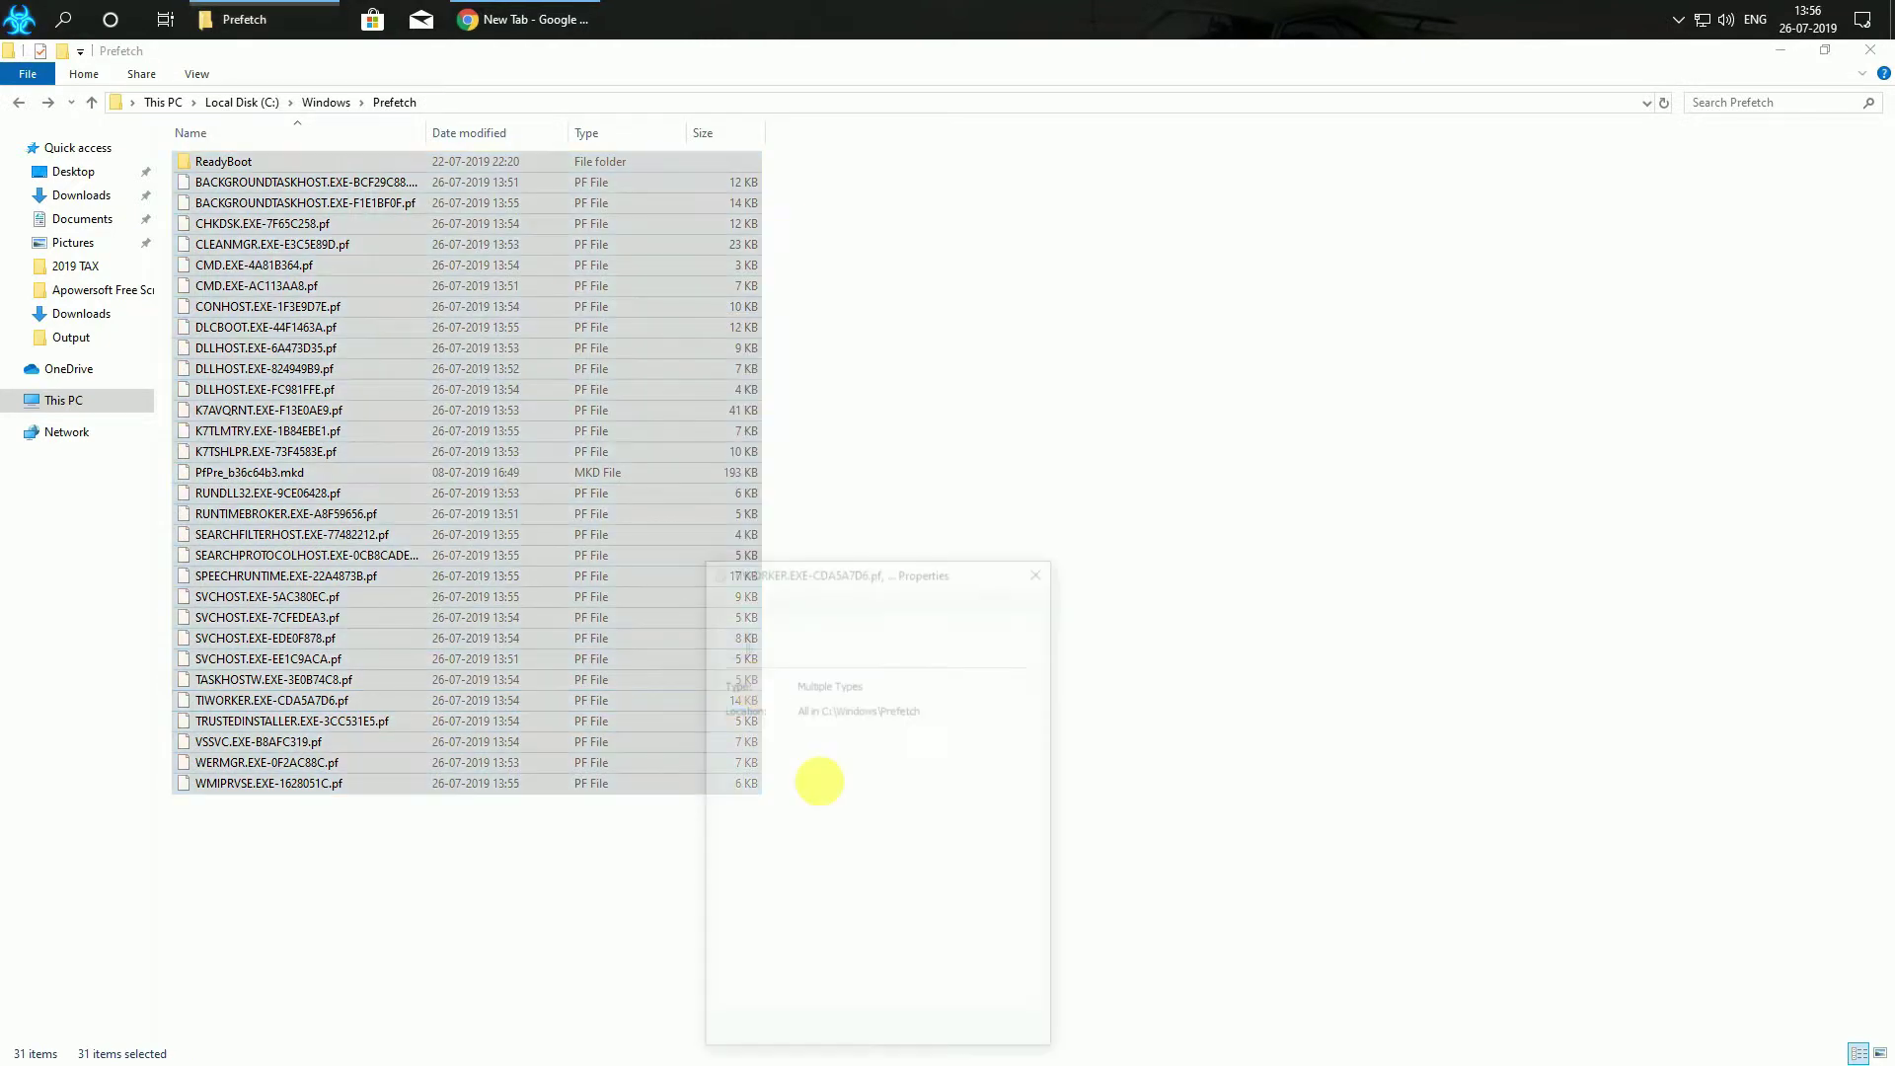
{"action": "left_click", "coordinate": [931, 1031]}
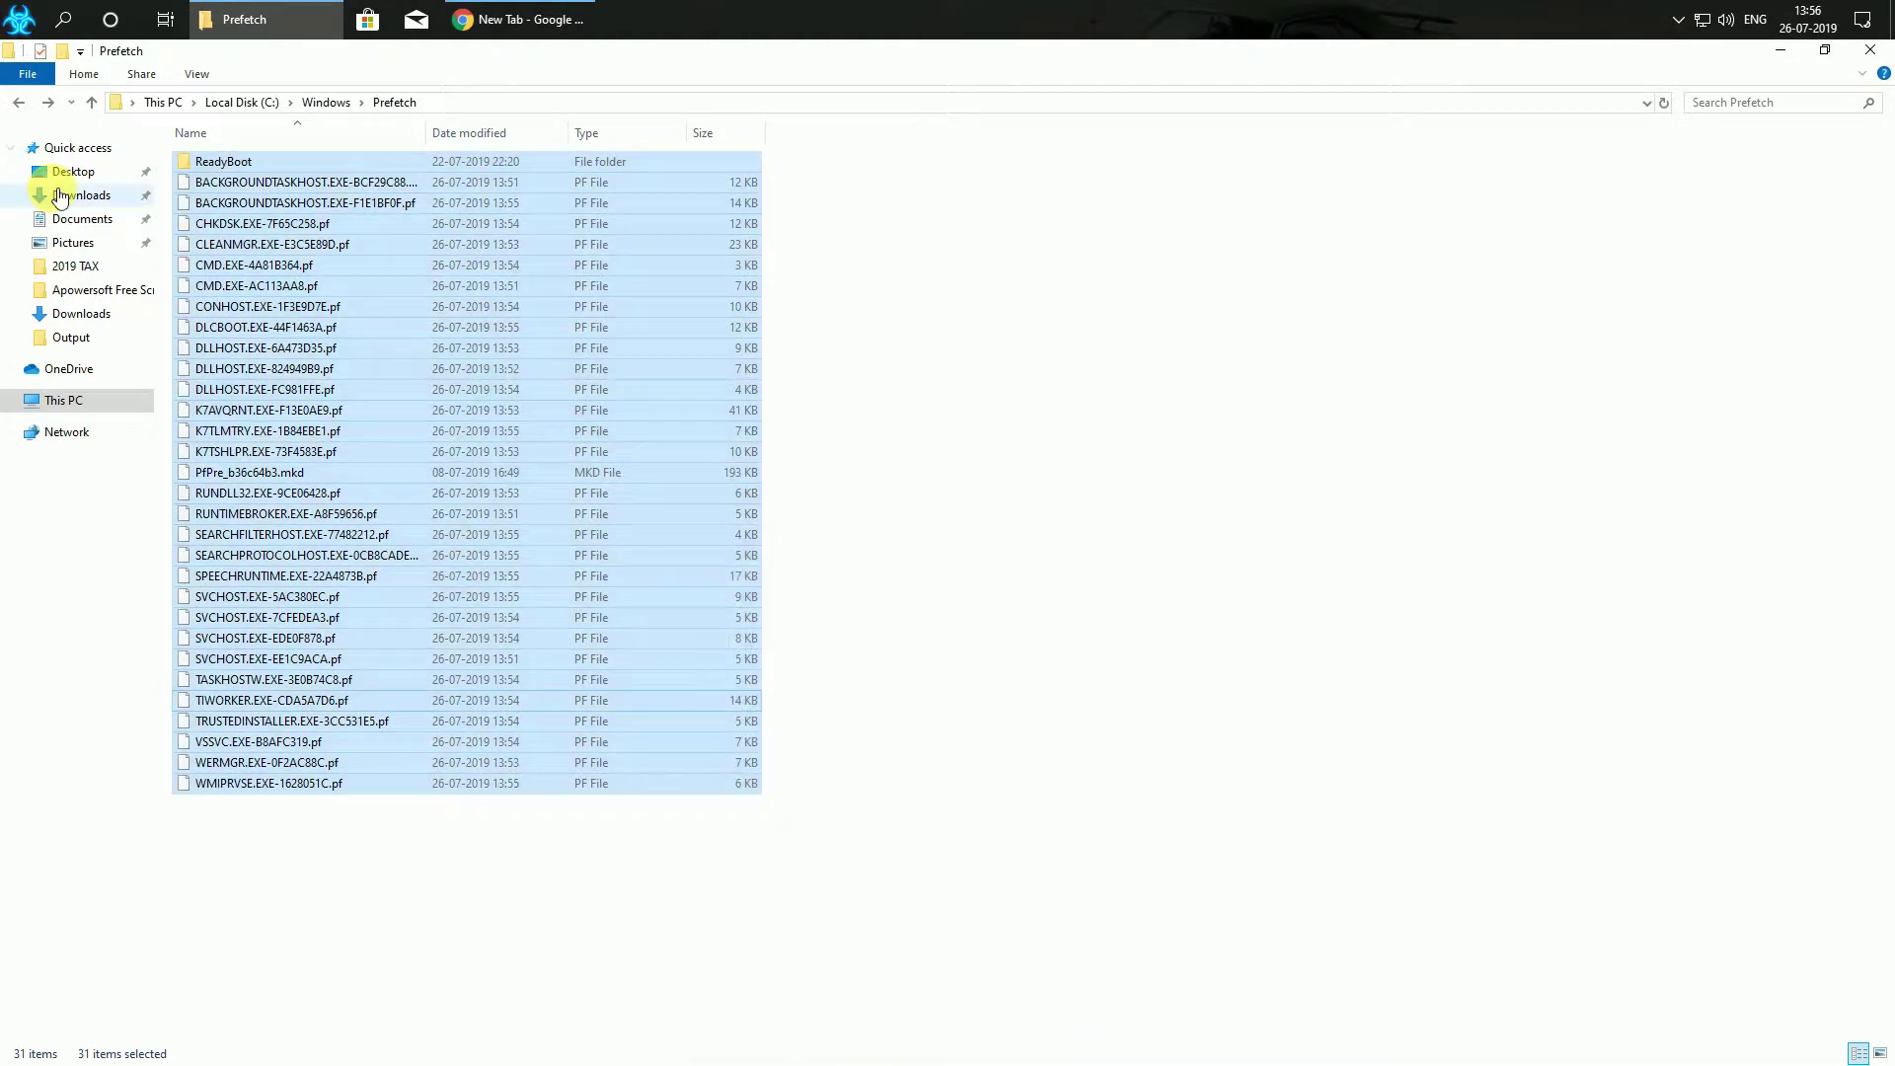
Look into the PLA folder and the Prefetch folder again, and return to the Windows folder's listing
{"action": "left_click", "coordinate": [18, 104]}
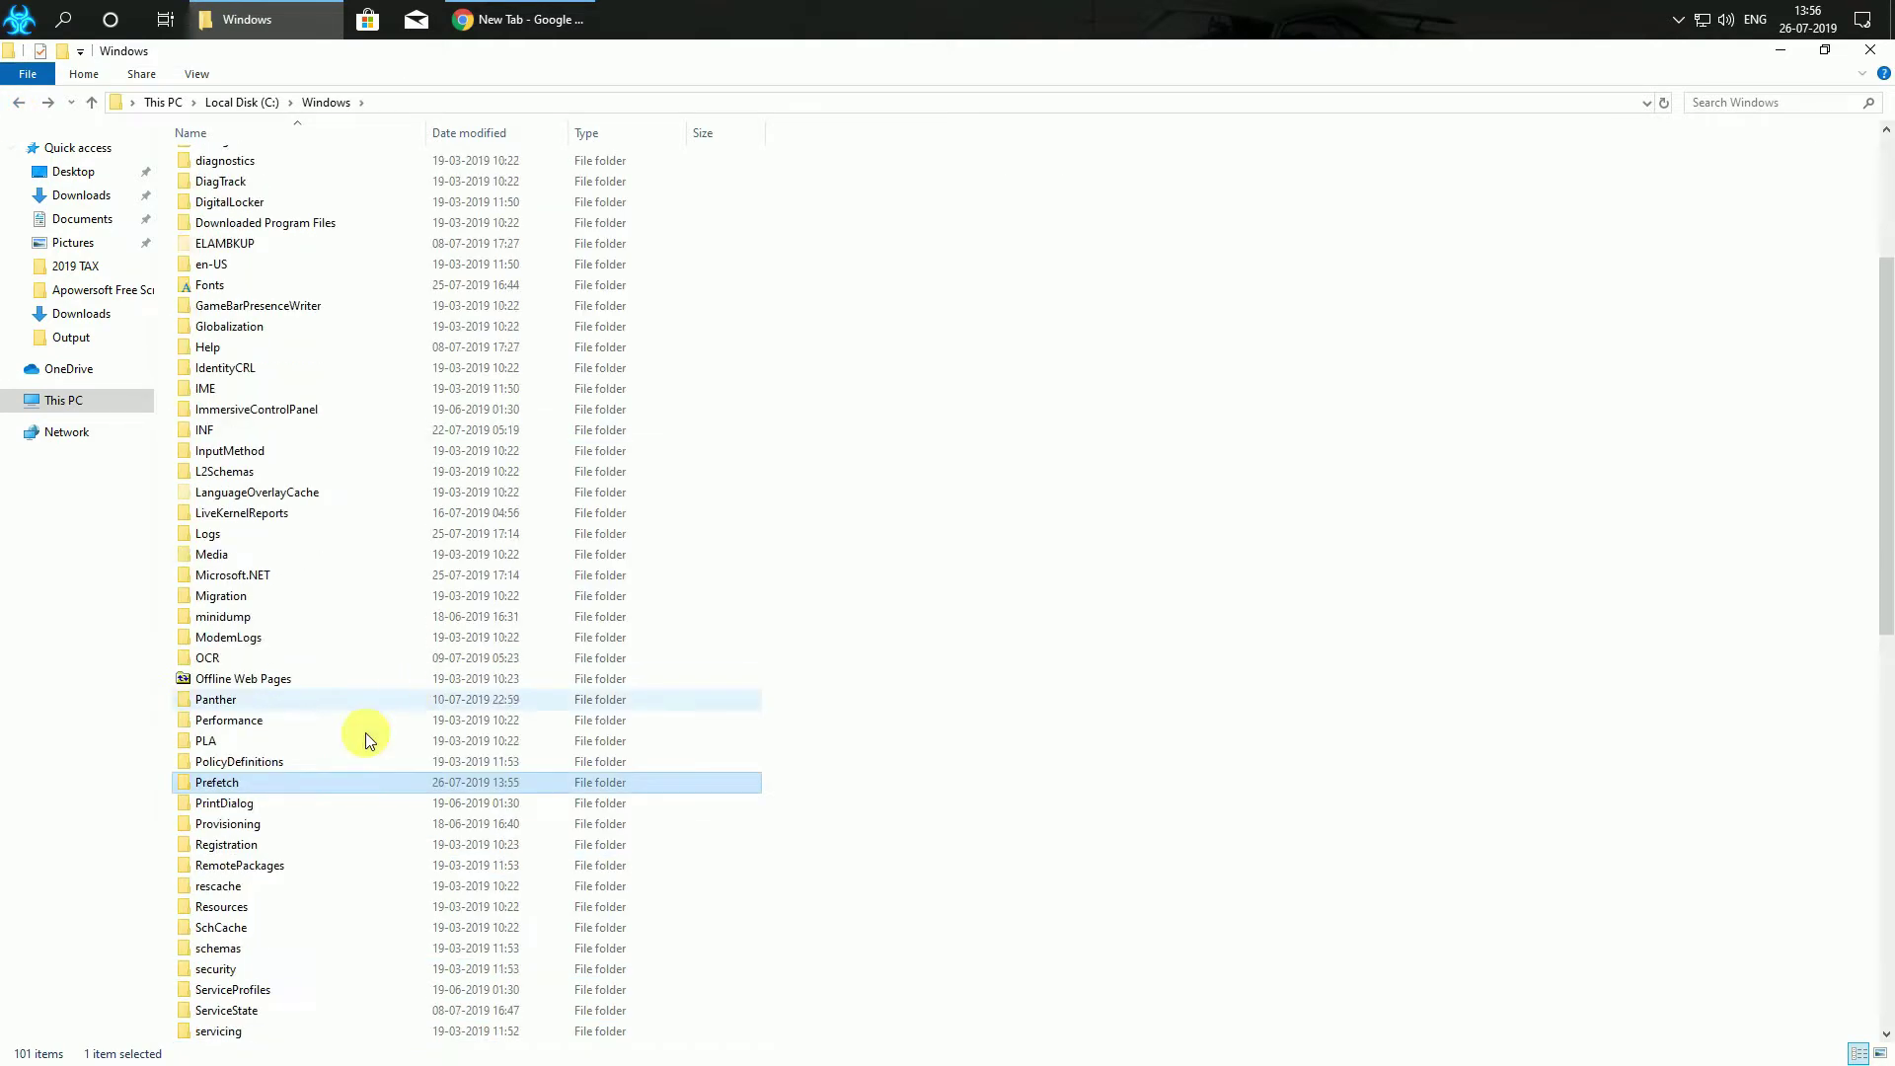
{"action": "double_click", "coordinate": [246, 740]}
{"action": "left_click", "coordinate": [18, 104]}
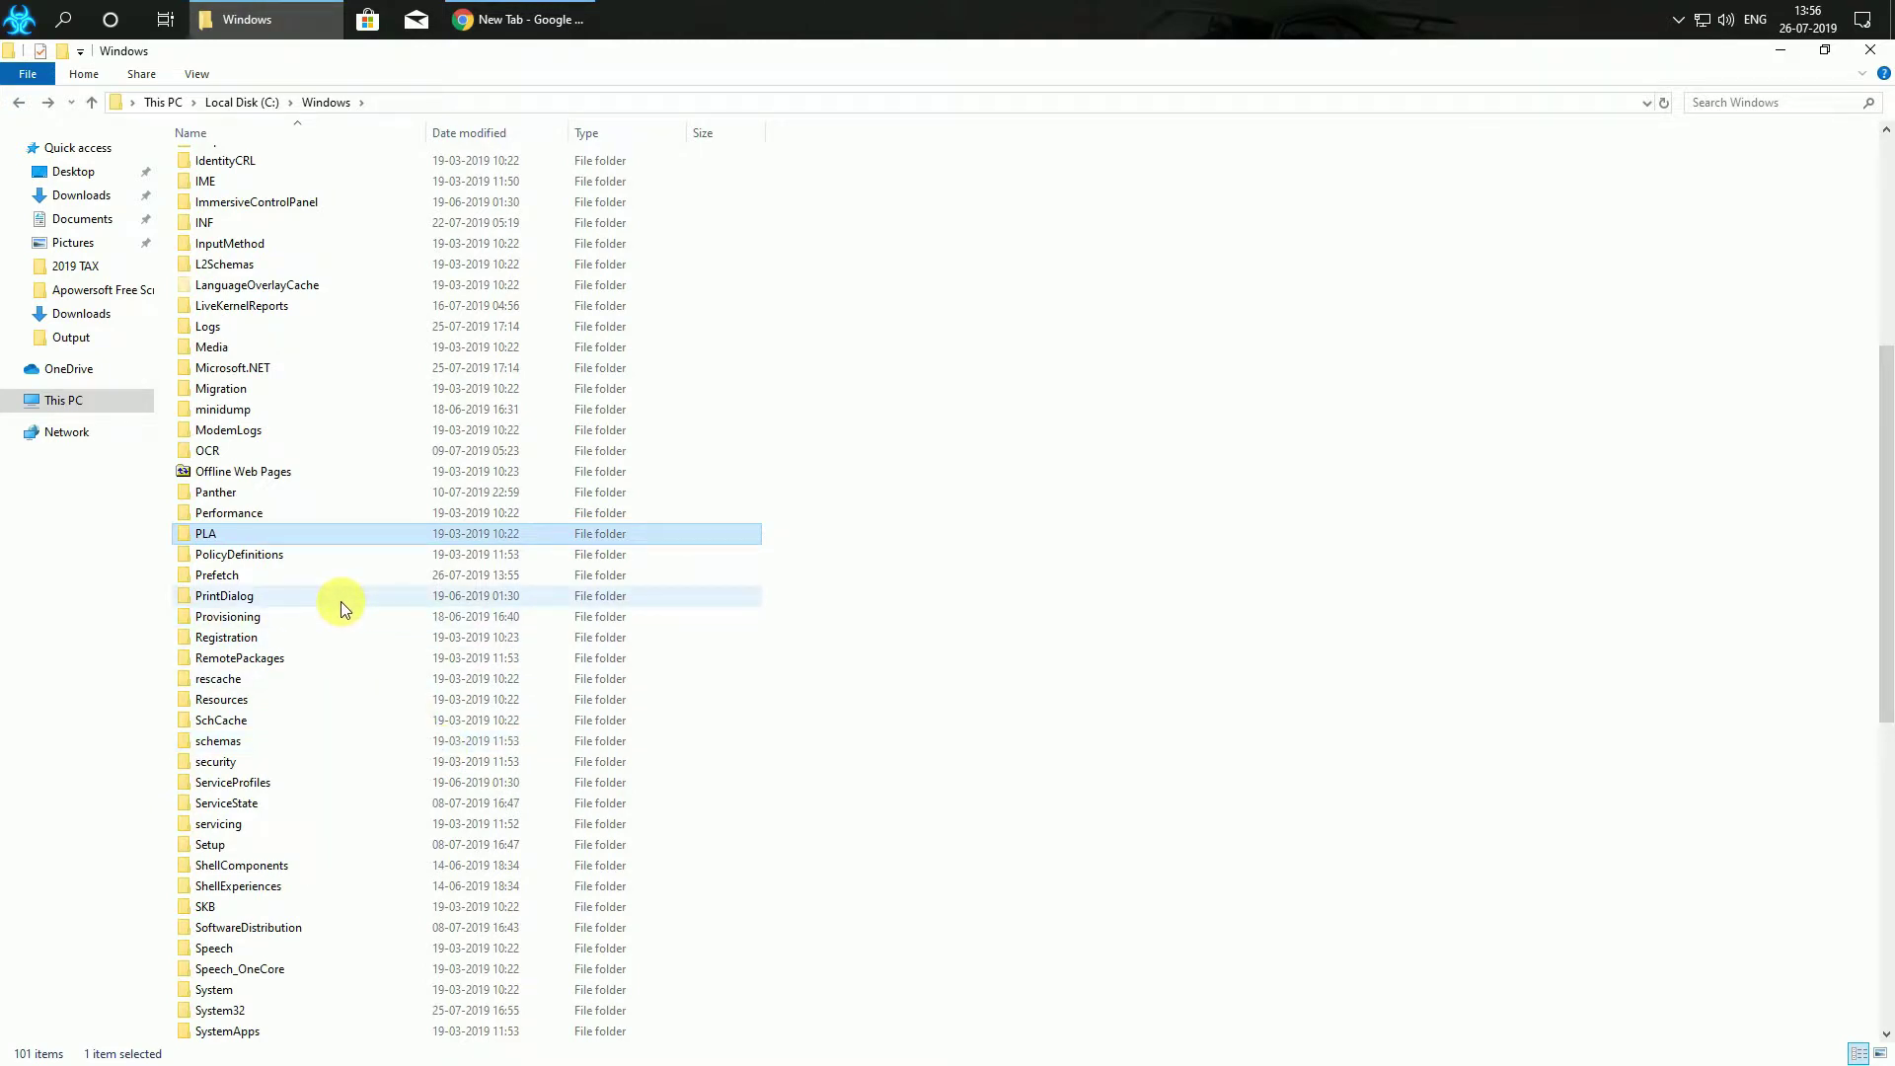
{"action": "double_click", "coordinate": [283, 576]}
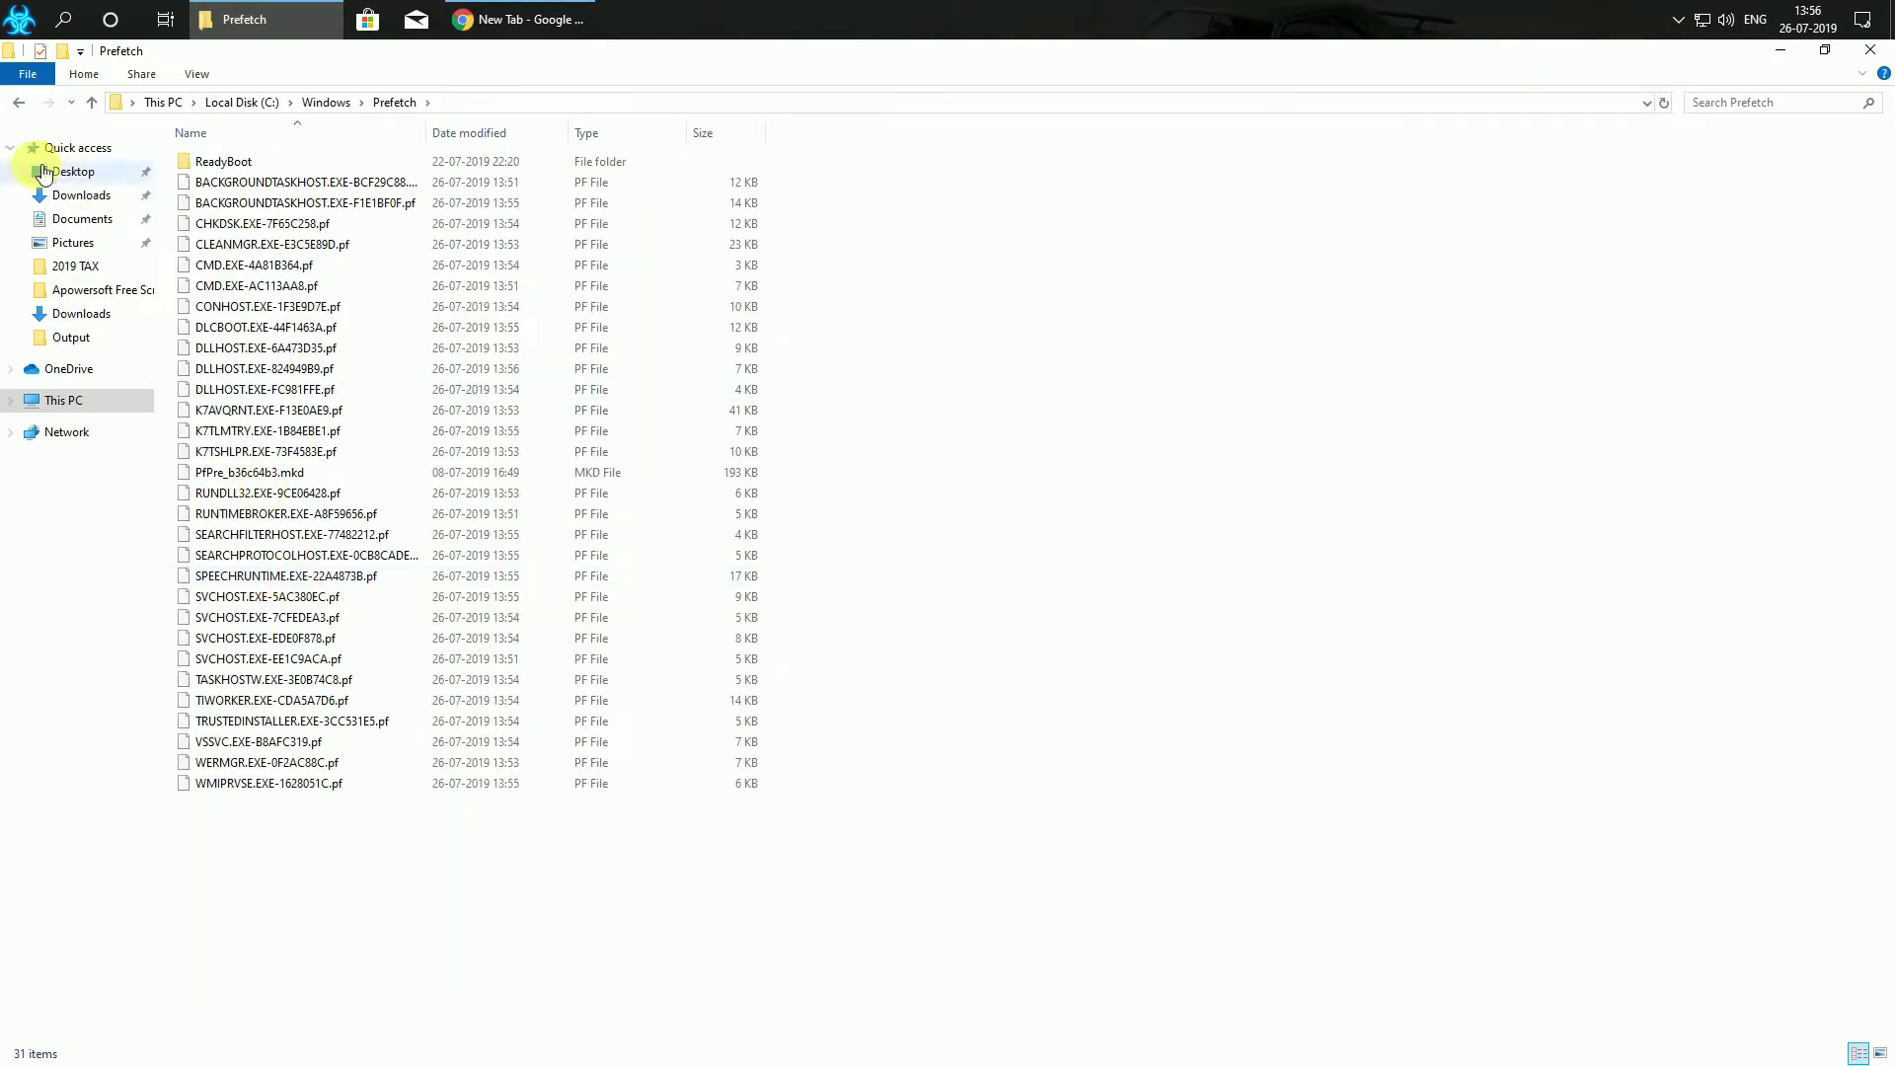
{"action": "left_click", "coordinate": [17, 103]}
{"action": "scroll", "coordinate": [371, 306], "scroll_direction": "down", "scroll_amount": 7}
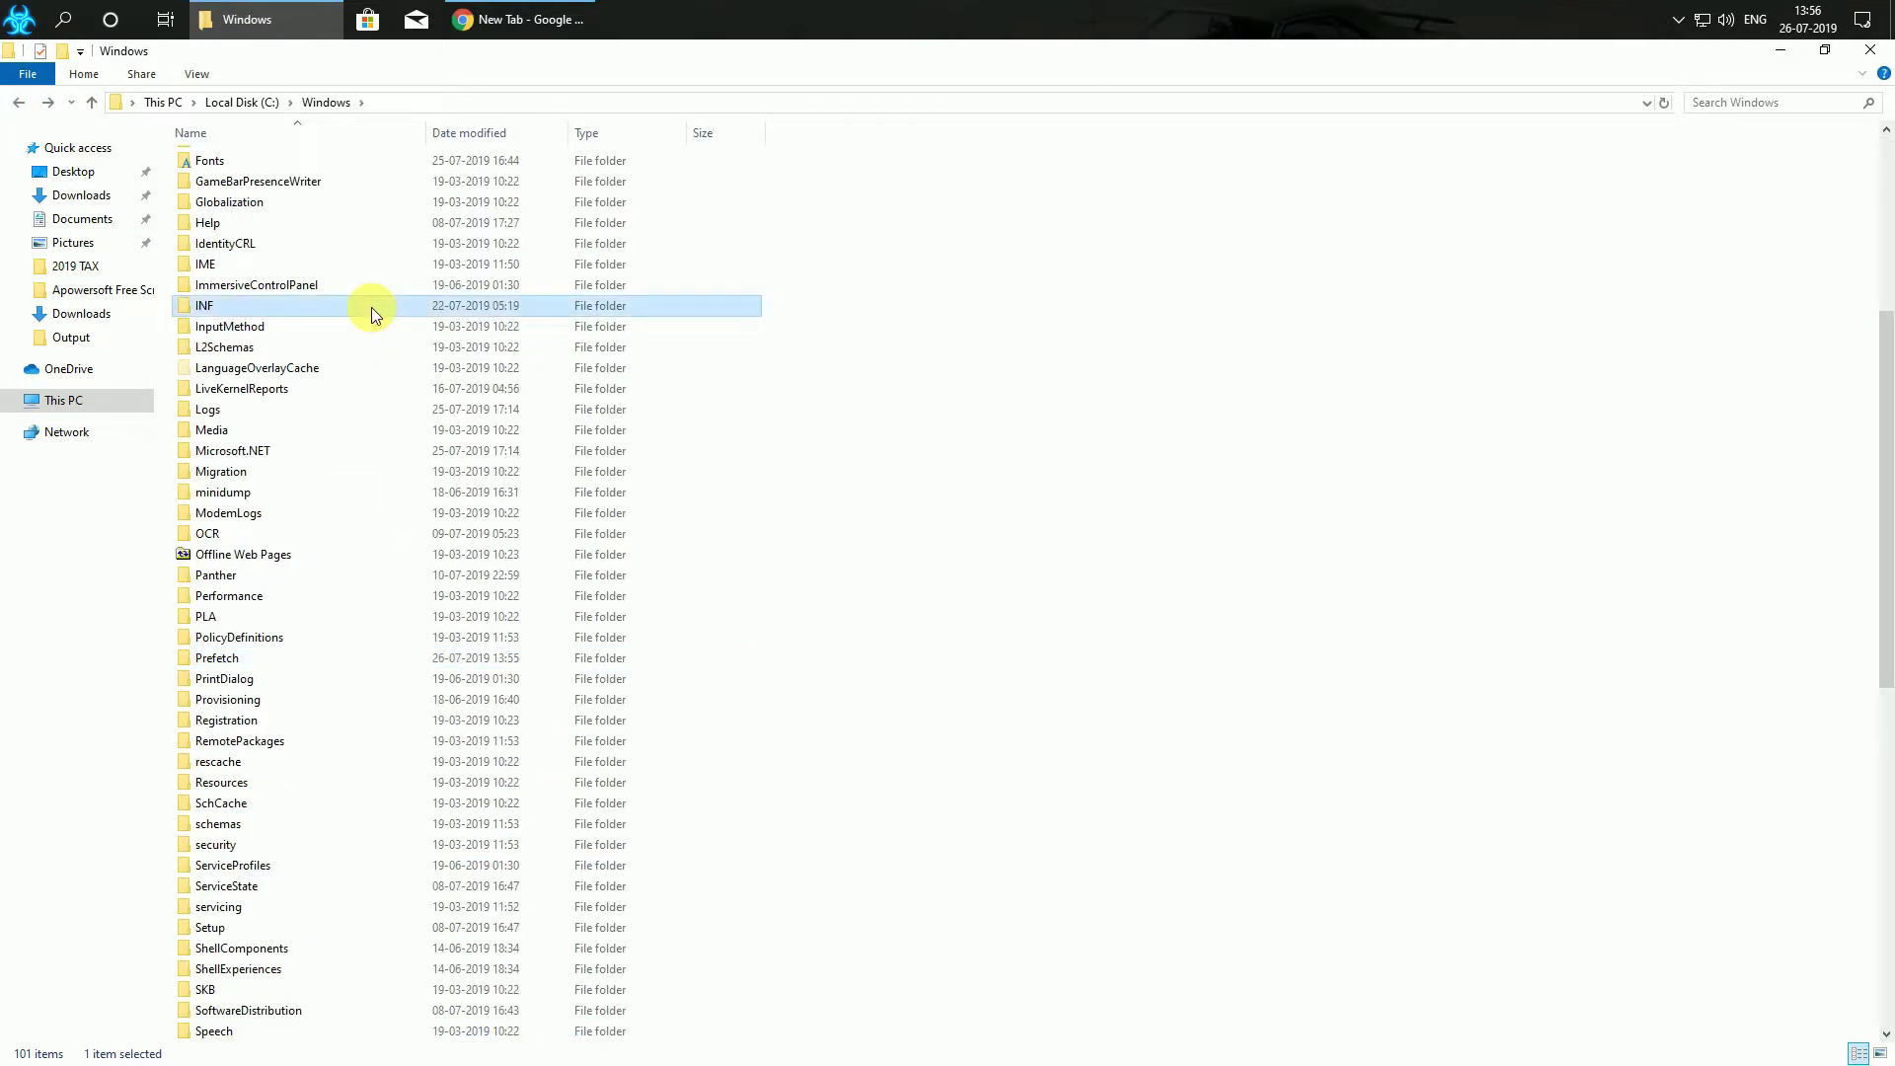
Open the SoftwareDistribution folder inside the Windows folder and look into its DataStore and Download subfolders
{"action": "key", "text": "s"}
{"action": "scroll", "coordinate": [371, 306], "scroll_direction": "down", "scroll_amount": 2}
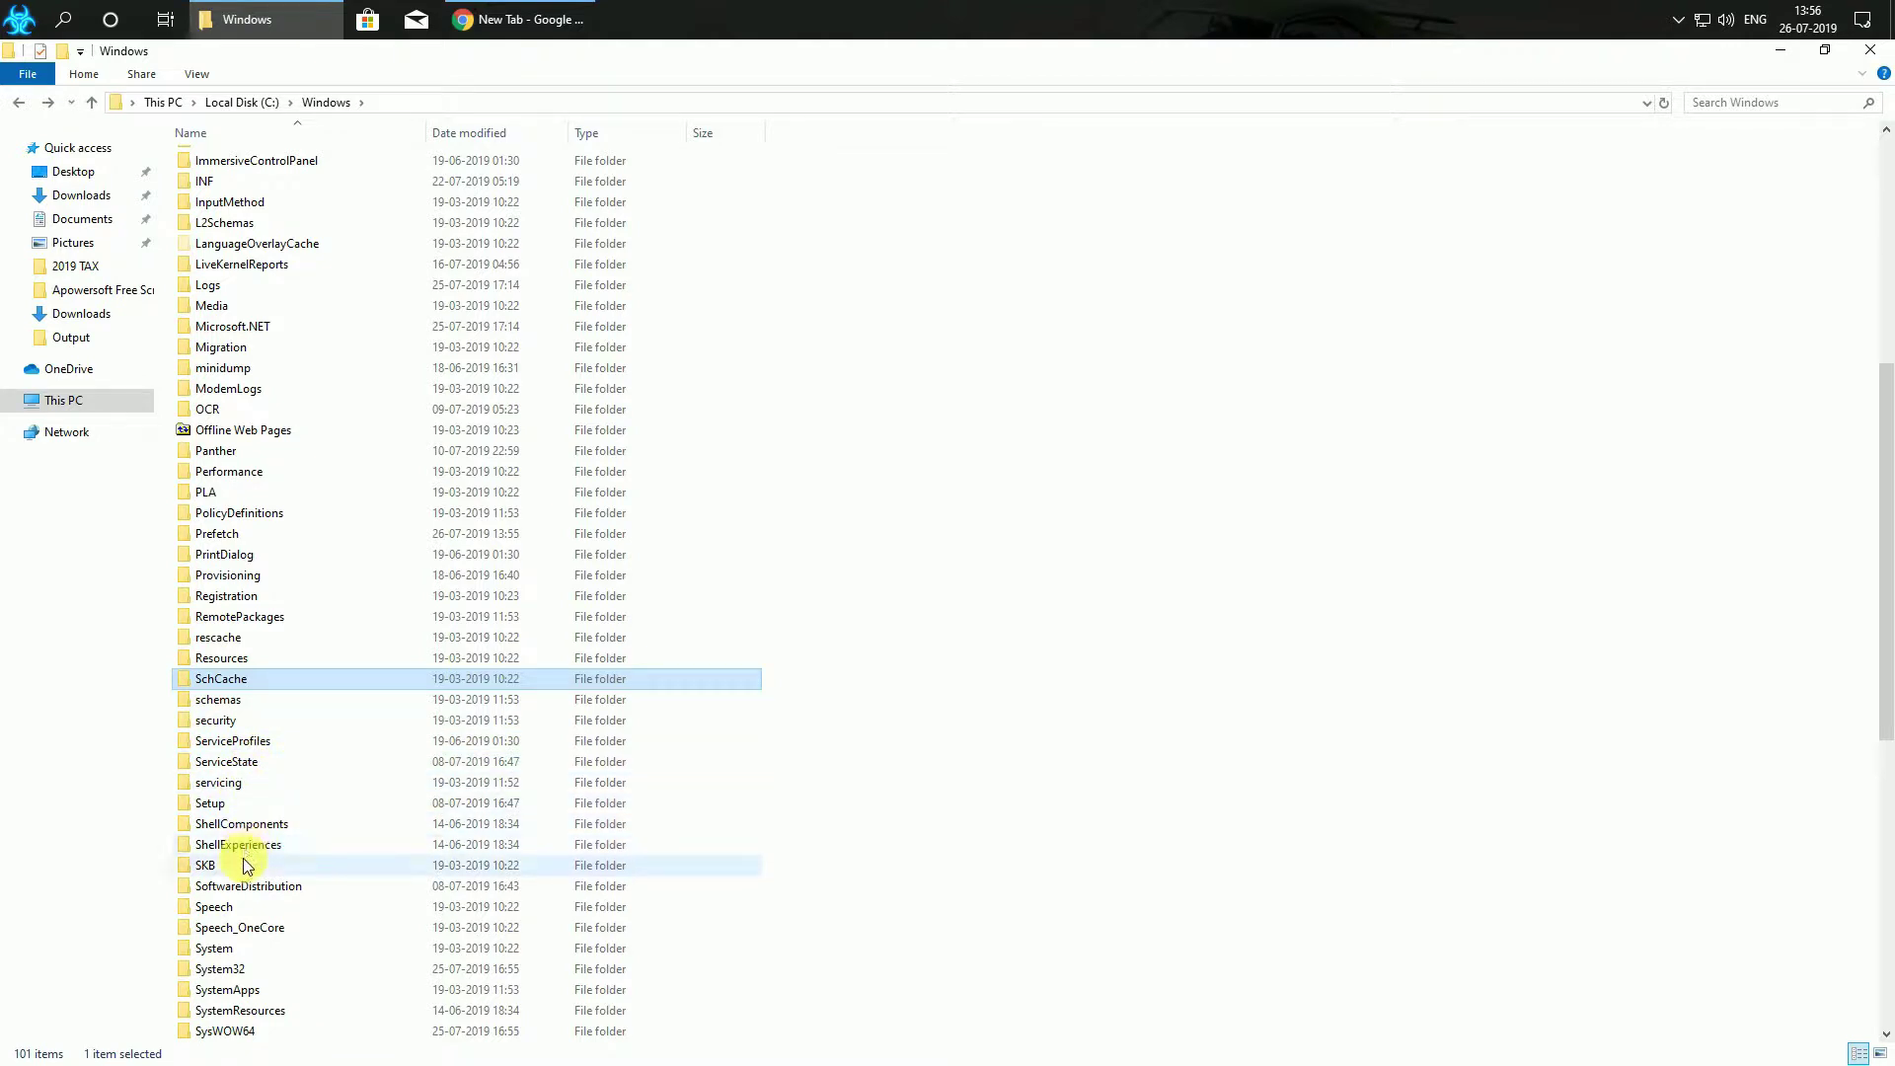
{"action": "double_click", "coordinate": [273, 887]}
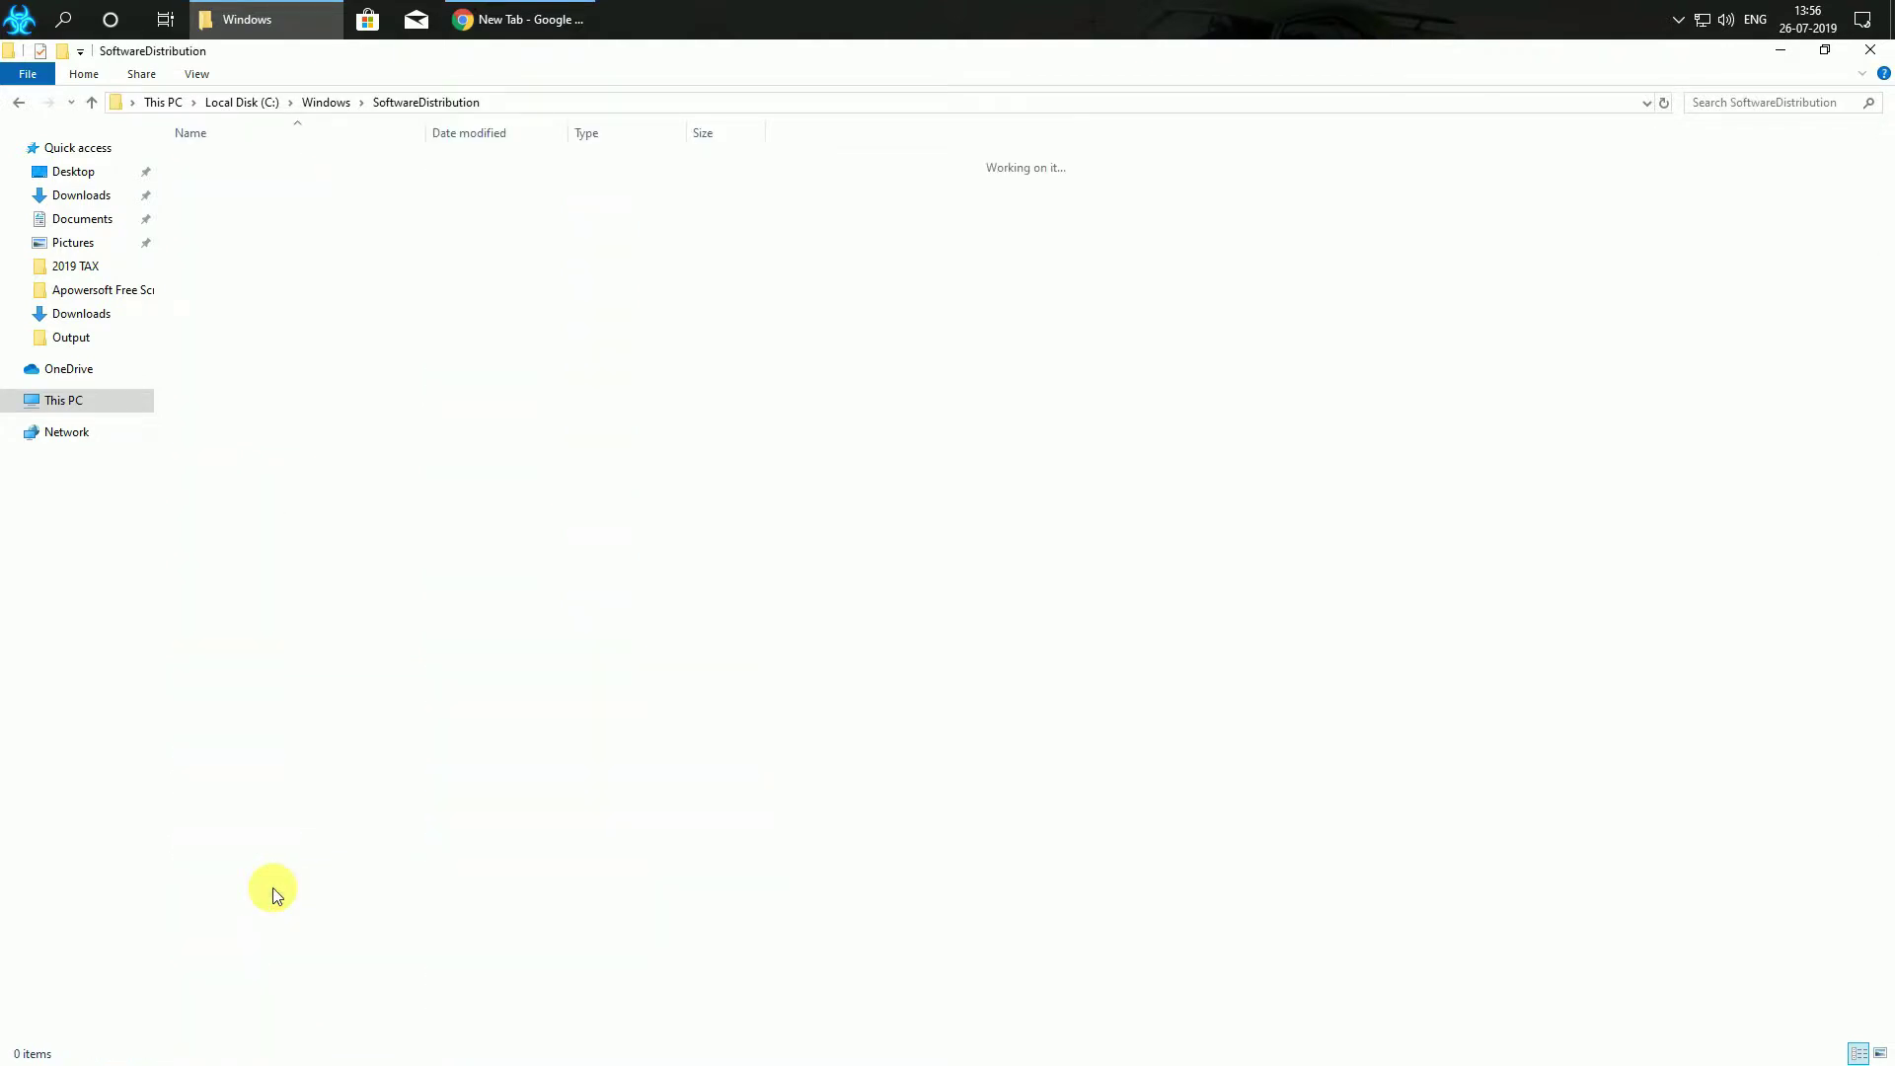
{"action": "double_click", "coordinate": [255, 166]}
{"action": "double_click", "coordinate": [256, 166]}
{"action": "key", "text": "BackSpace"}
{"action": "key", "text": "BackSpace"}
{"action": "double_click", "coordinate": [257, 183]}
{"action": "key", "text": "BackSpace"}
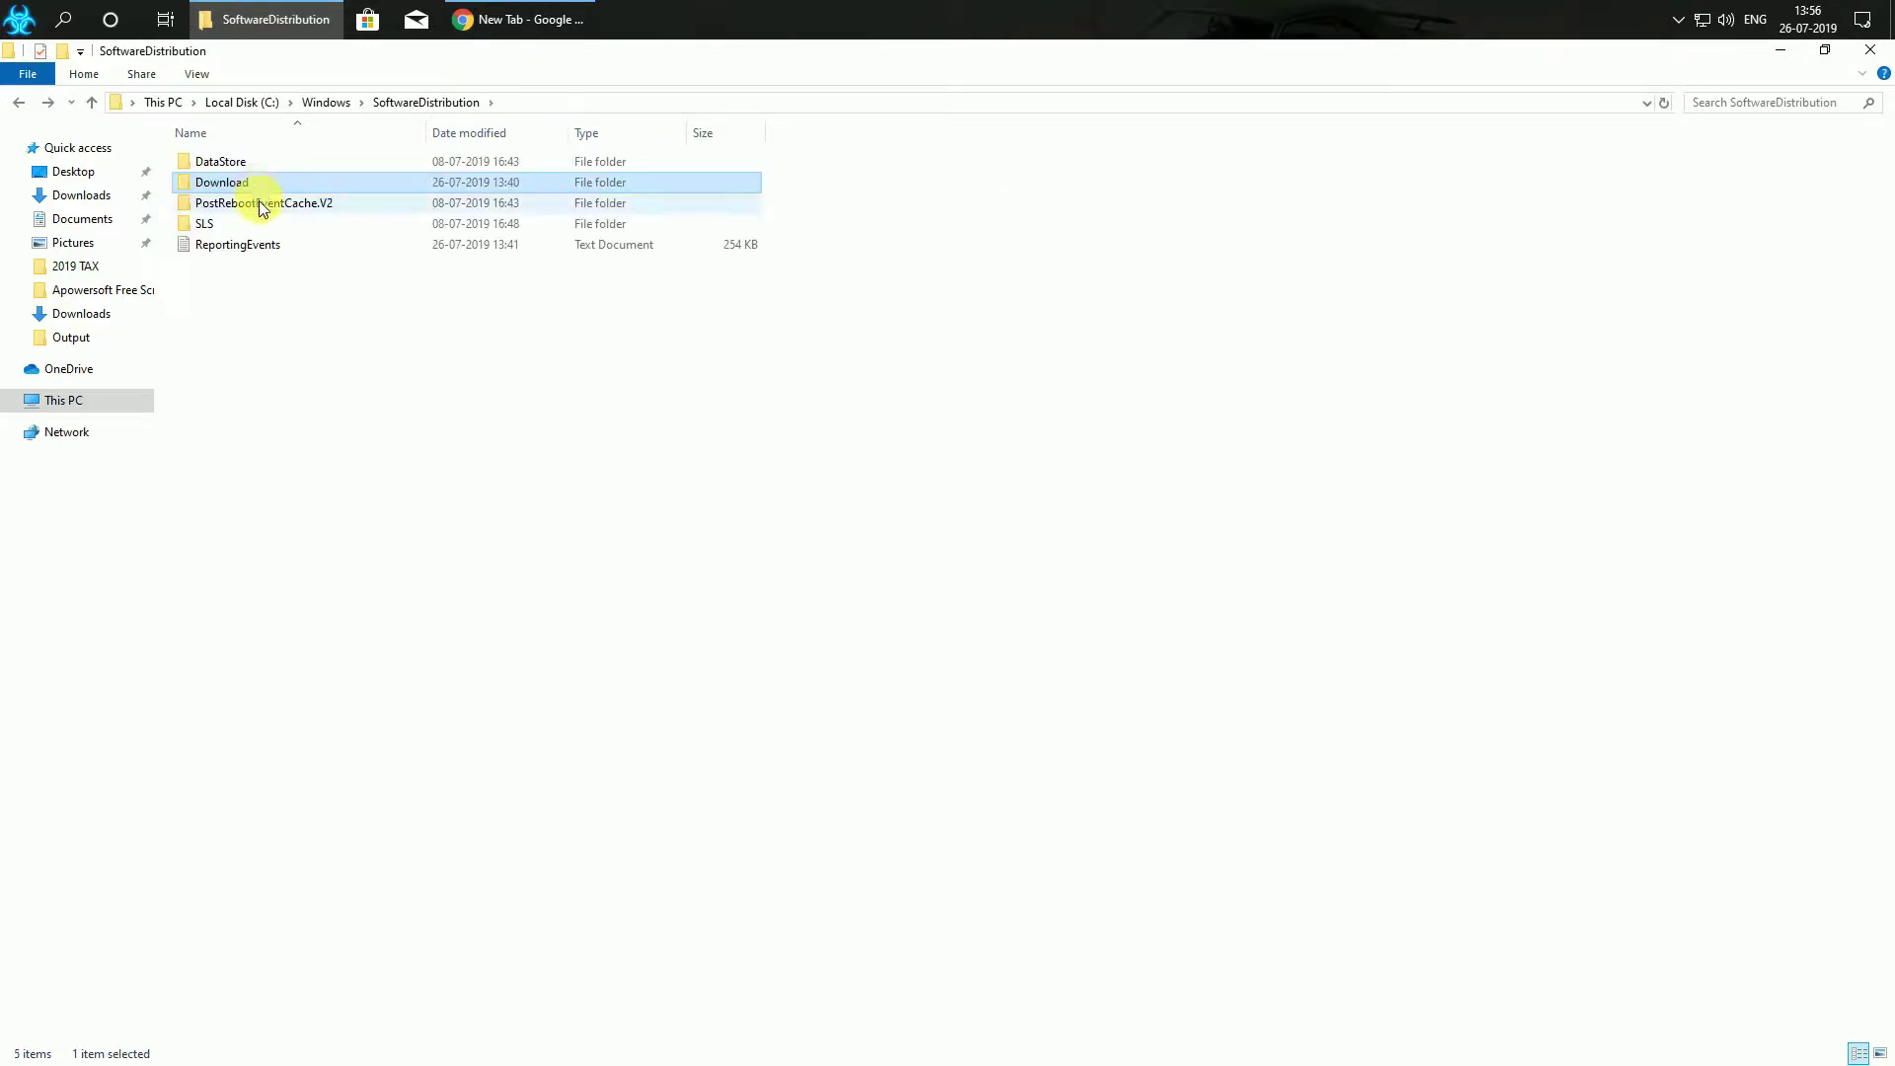
Look into the PostRebootEventCache.V2, Download and SLS subfolders of SoftwareDistribution, and close the folder window
{"action": "double_click", "coordinate": [259, 204]}
{"action": "key", "text": "BackSpace"}
{"action": "double_click", "coordinate": [258, 181]}
{"action": "double_click", "coordinate": [260, 166]}
{"action": "key", "text": "BackSpace"}
{"action": "key", "text": "BackSpace"}
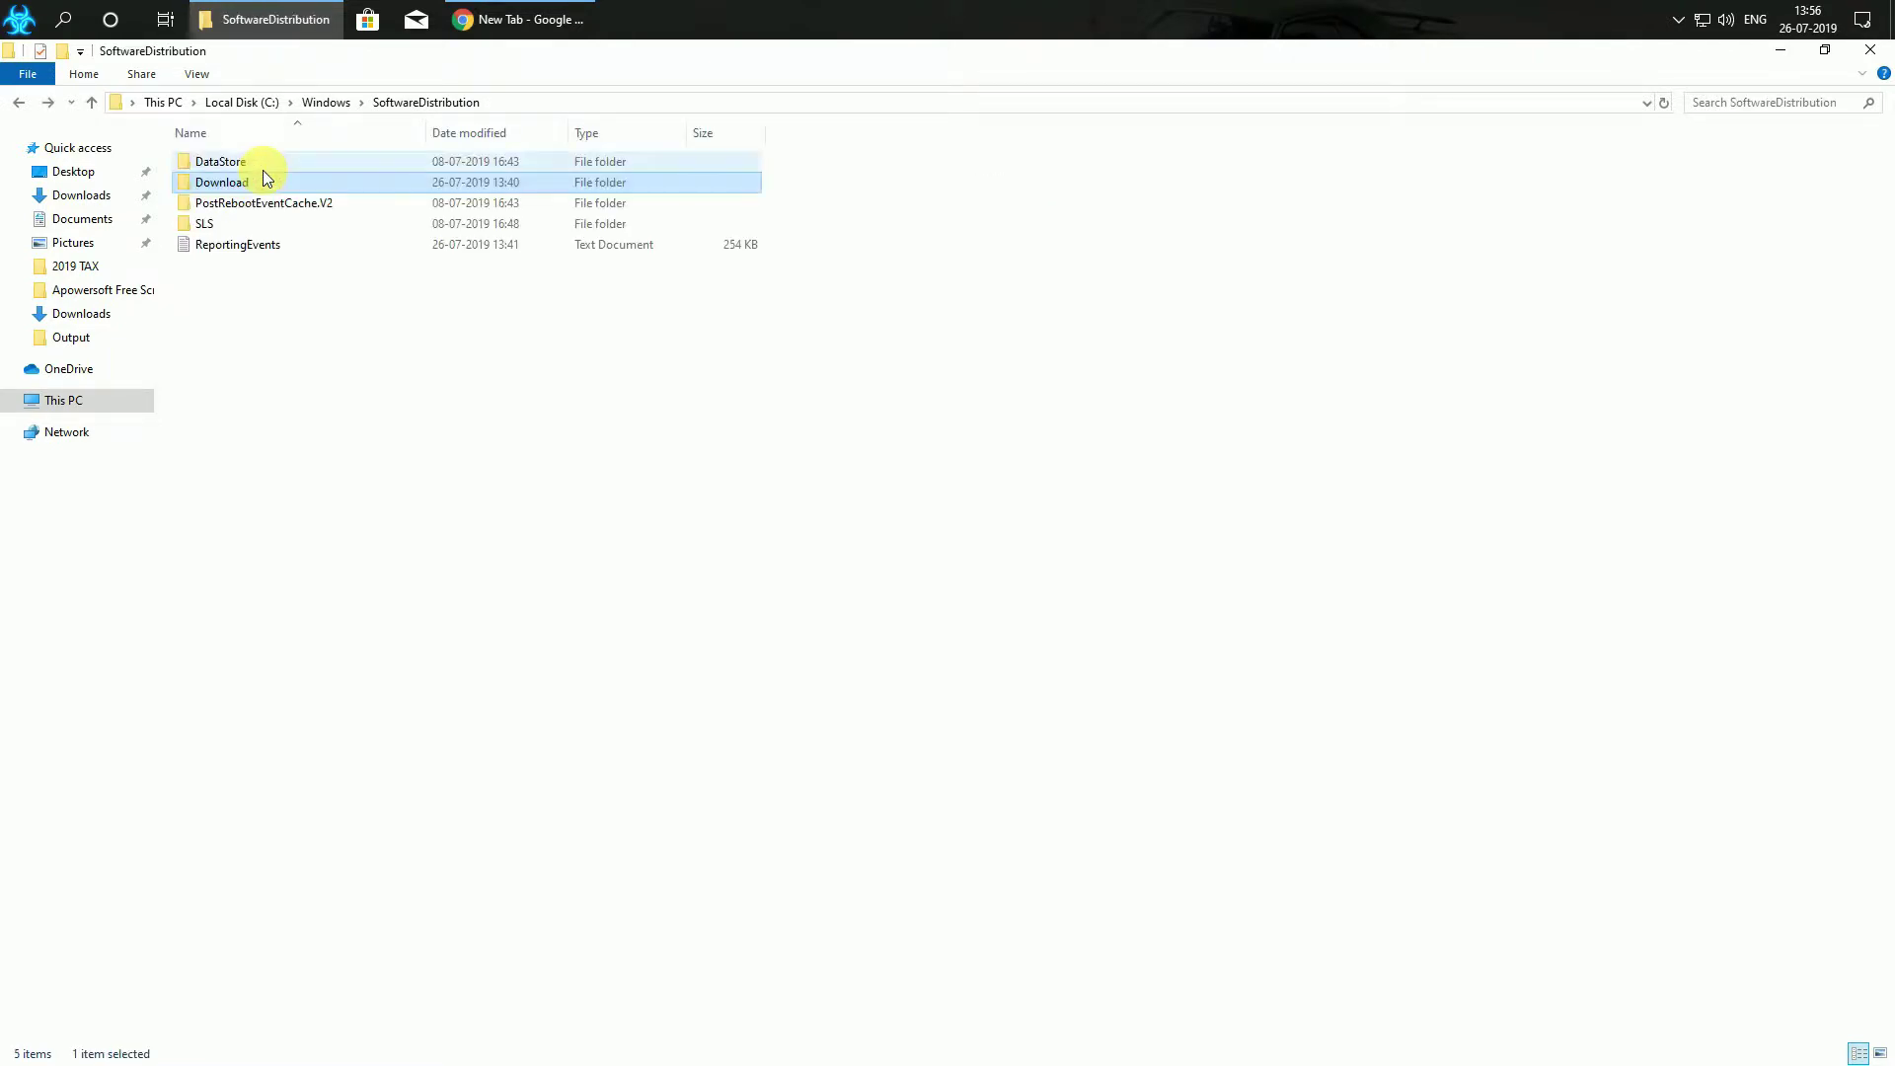
{"action": "left_click", "coordinate": [241, 227]}
{"action": "double_click", "coordinate": [242, 227]}
{"action": "key", "text": "BackSpace"}
{"action": "left_click", "coordinate": [1865, 28]}
Open Windows Settings, view the Windows Update page under Update & Security, and close Settings
{"action": "left_click", "coordinate": [1865, 28]}
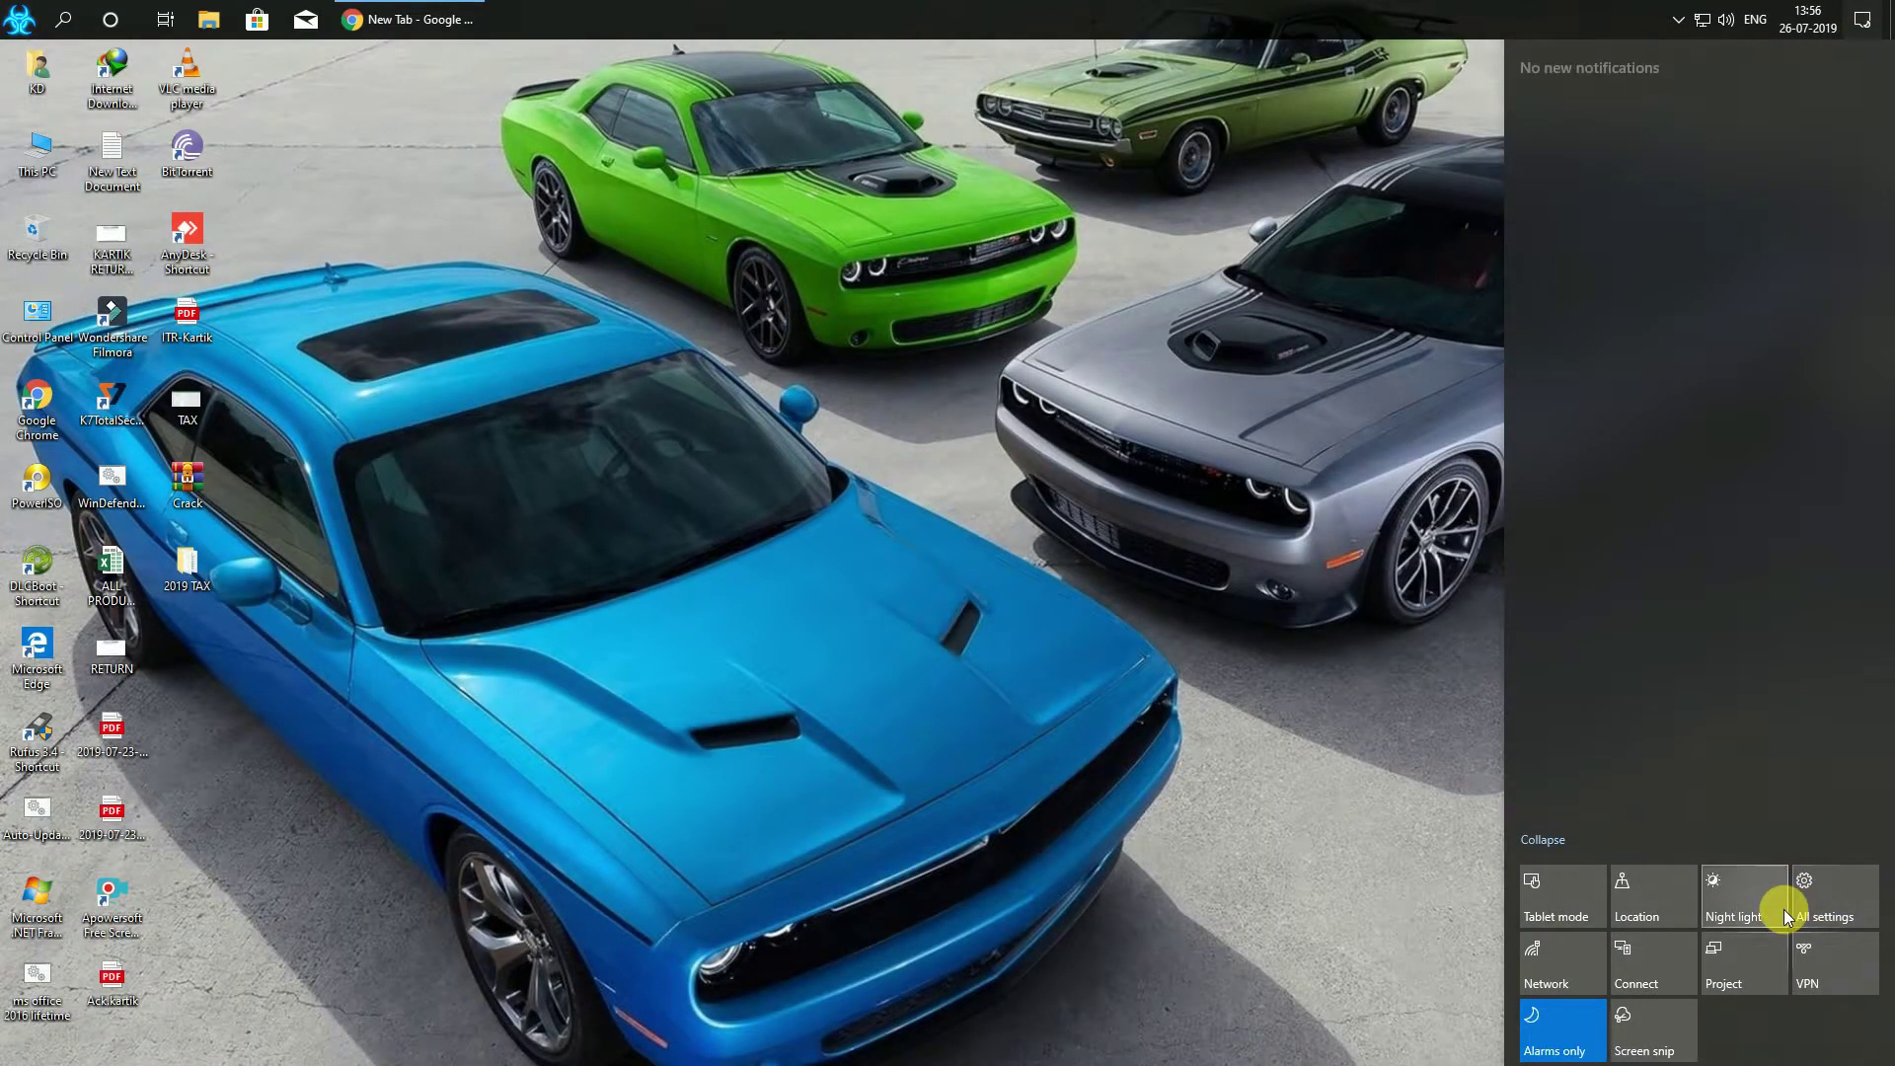
{"action": "left_click", "coordinate": [1573, 1027]}
{"action": "left_click", "coordinate": [1825, 902]}
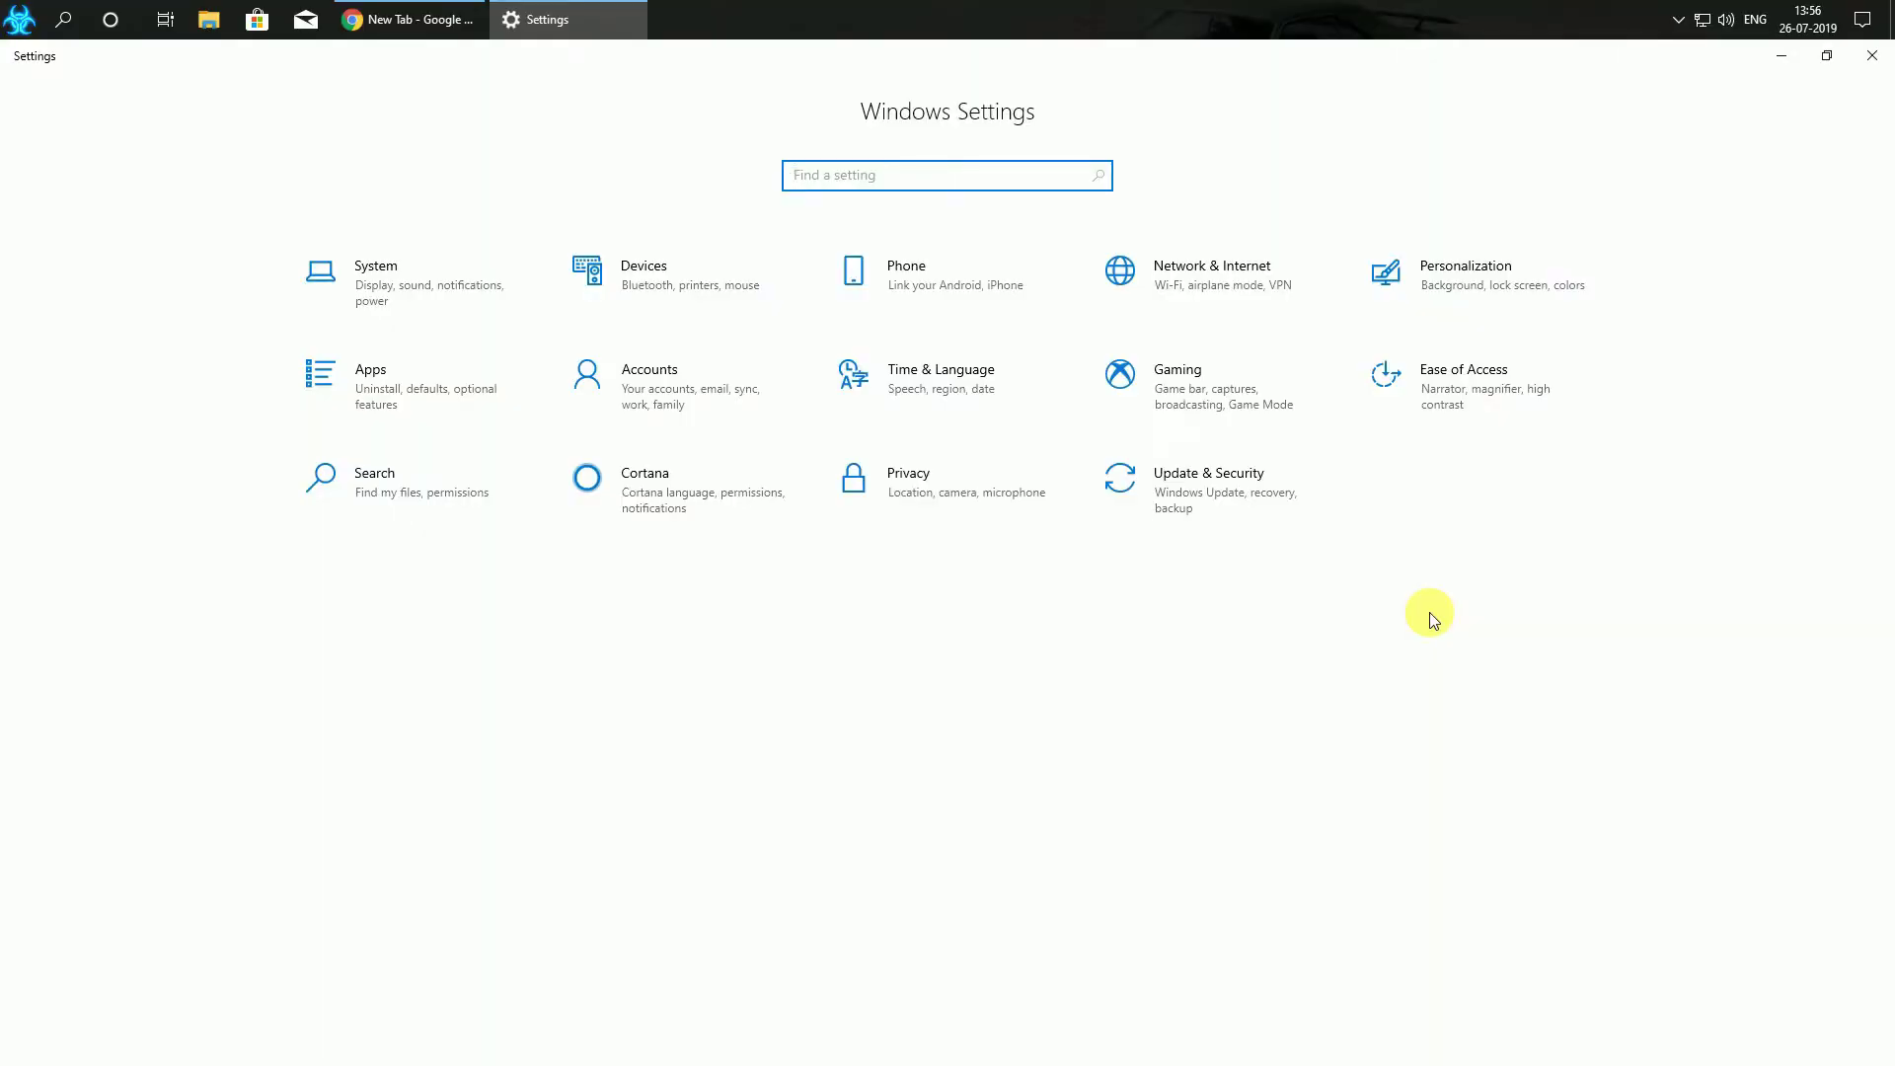
{"action": "left_click", "coordinate": [1190, 508]}
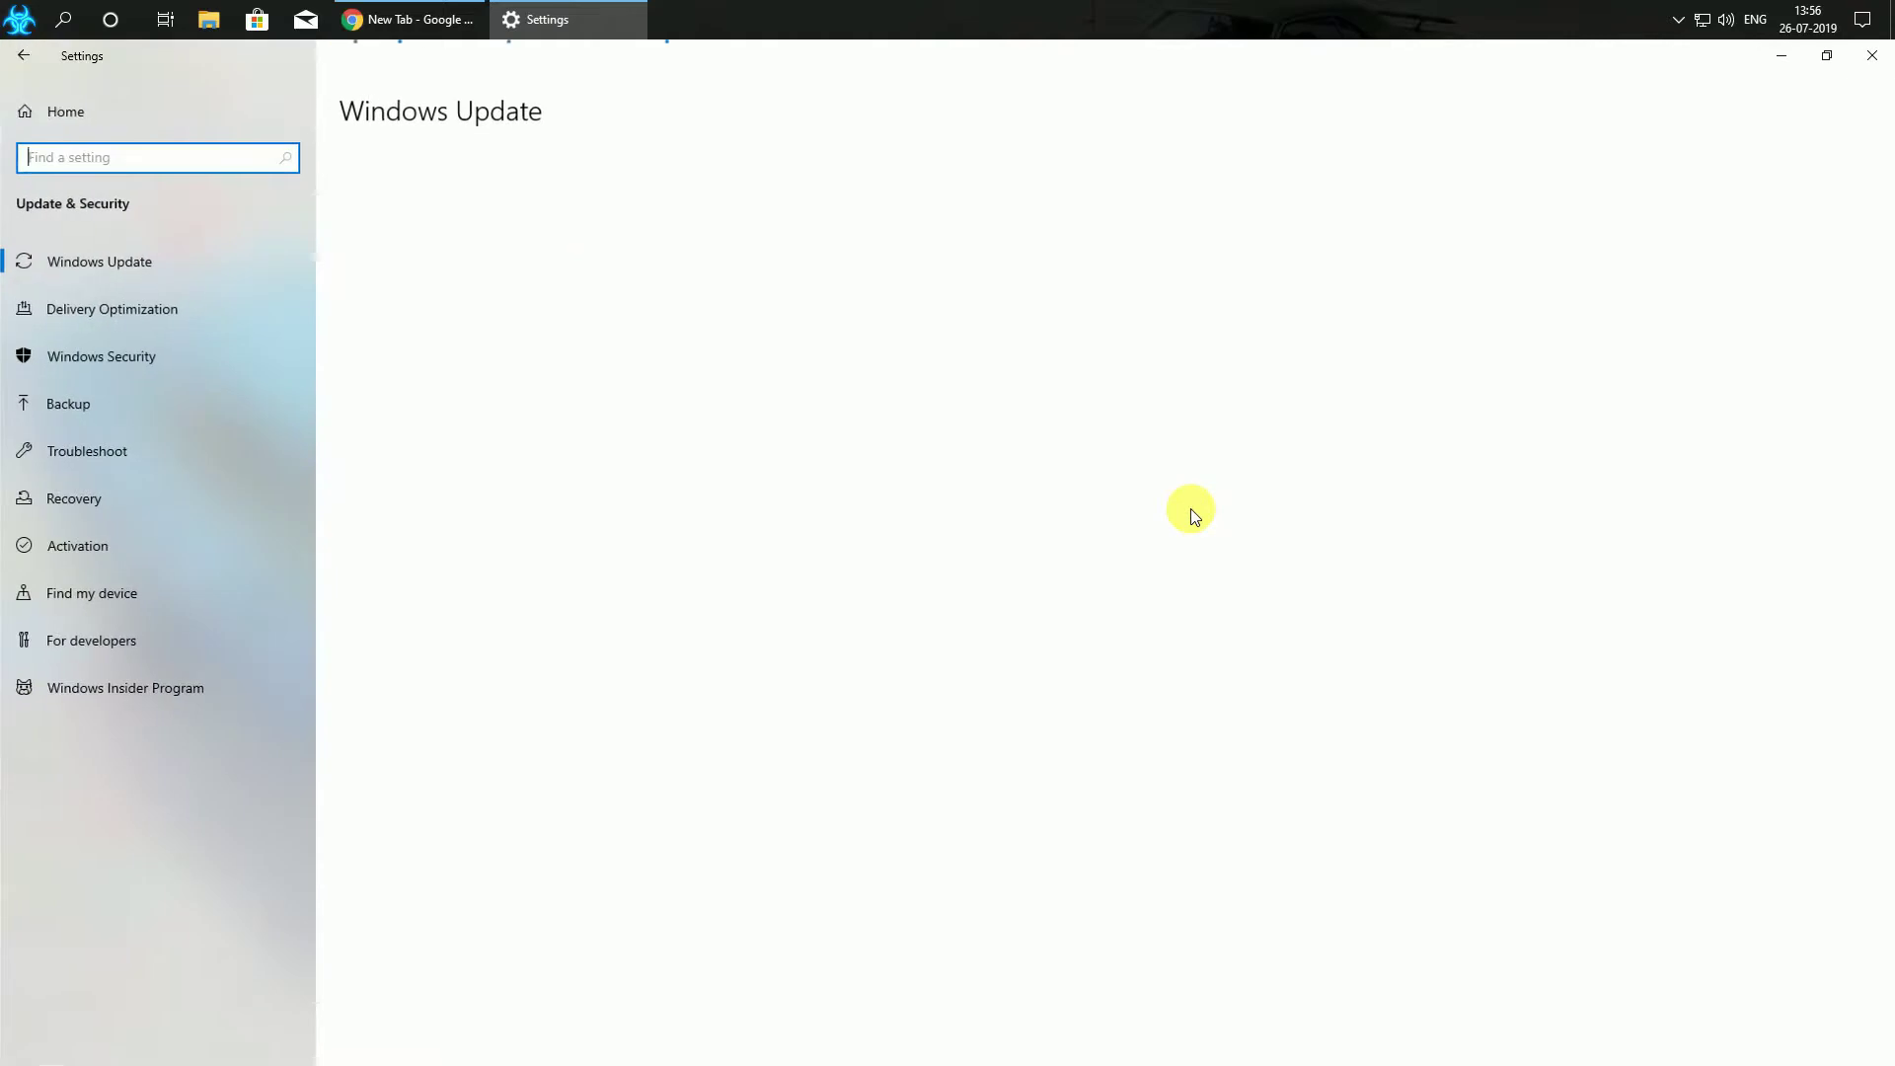
{"action": "left_click", "coordinate": [1872, 56]}
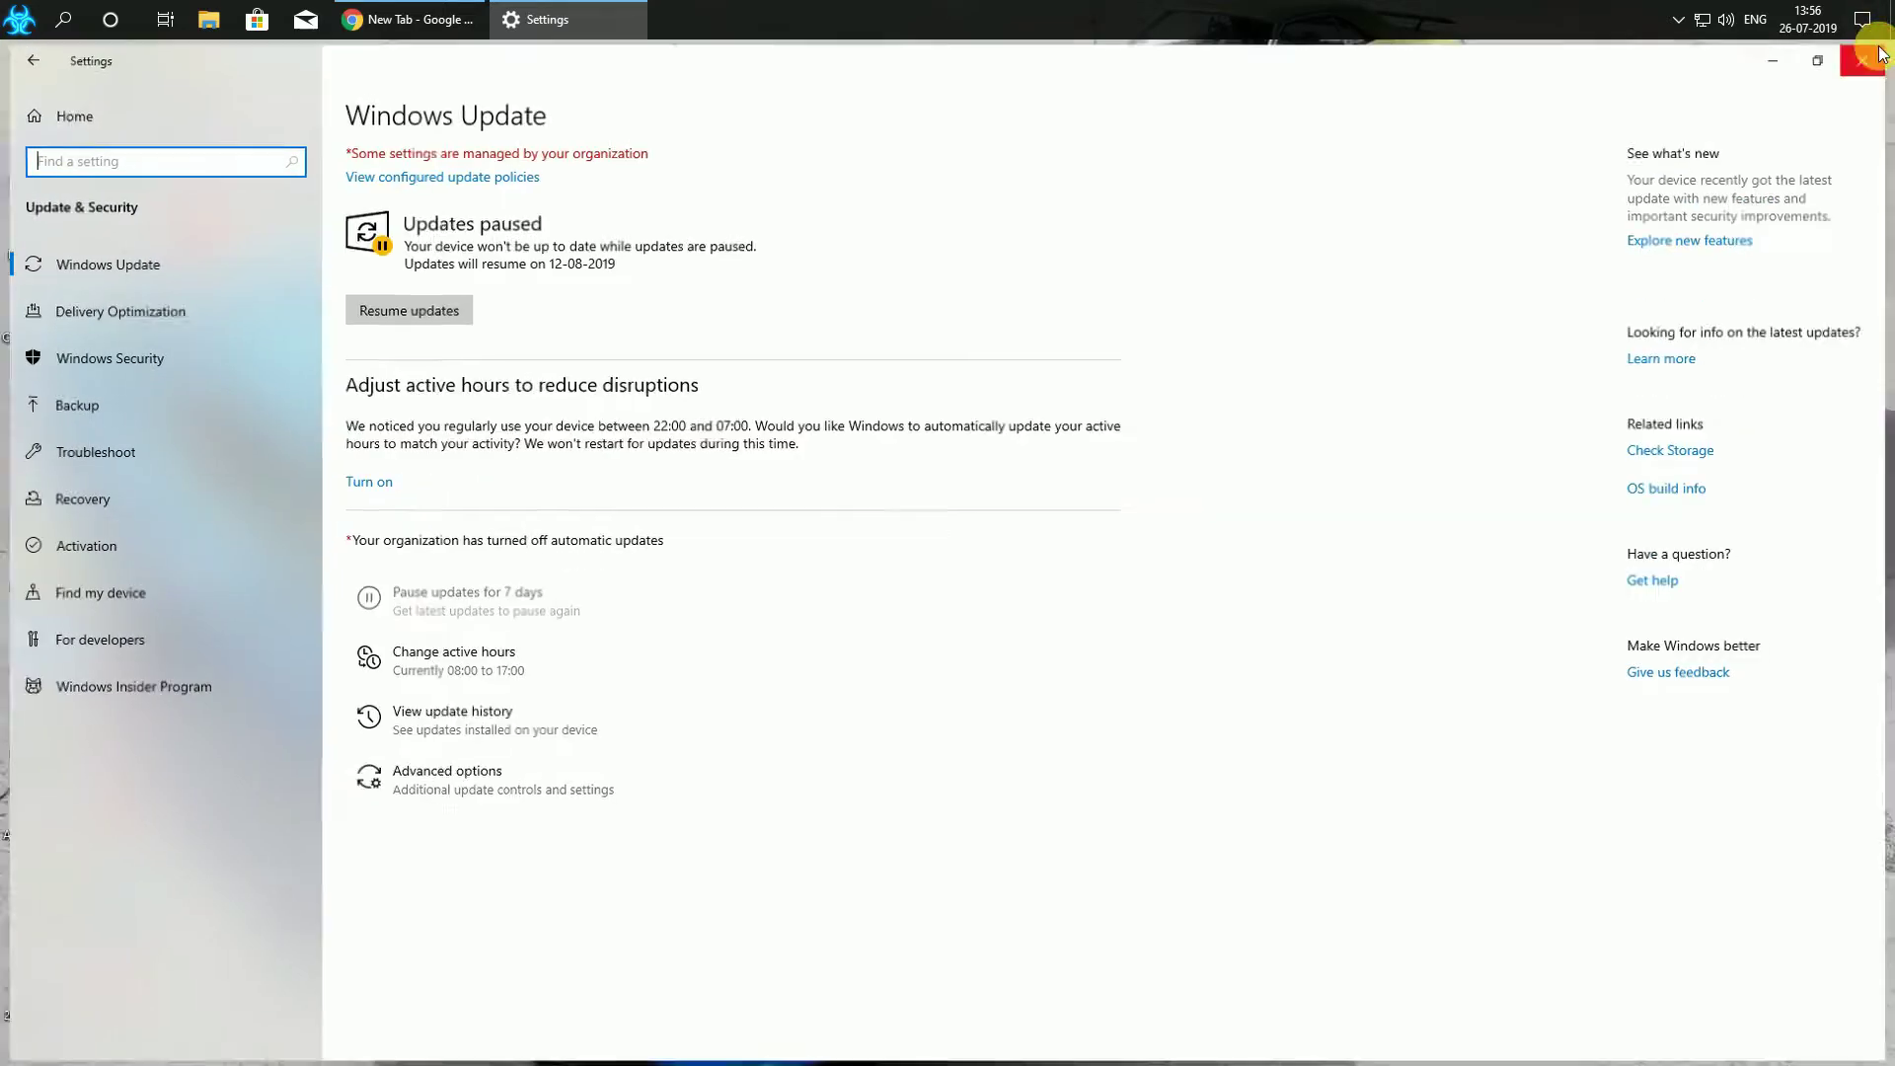
Open This PC, view its drives and the available commands for Local Disk (C:), and close the window
{"action": "double_click", "coordinate": [37, 149]}
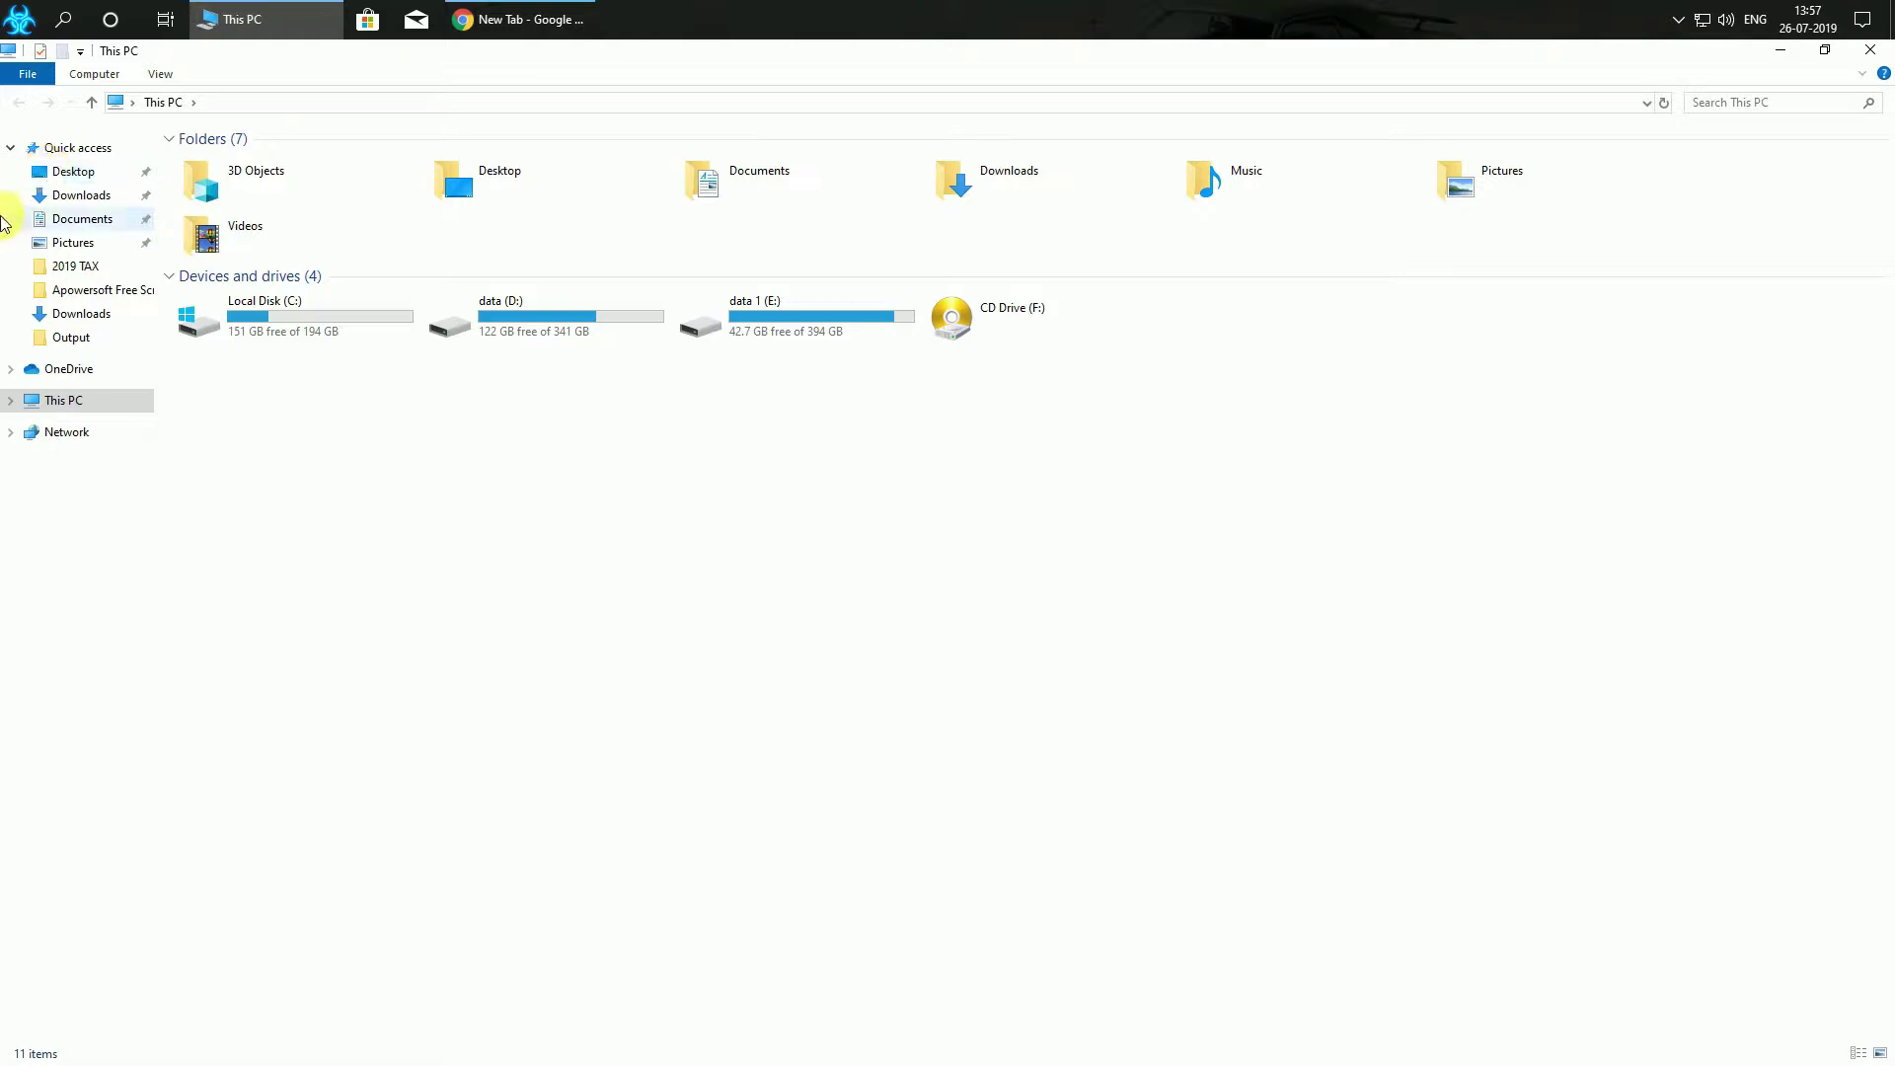
{"action": "left_click", "coordinate": [1870, 51]}
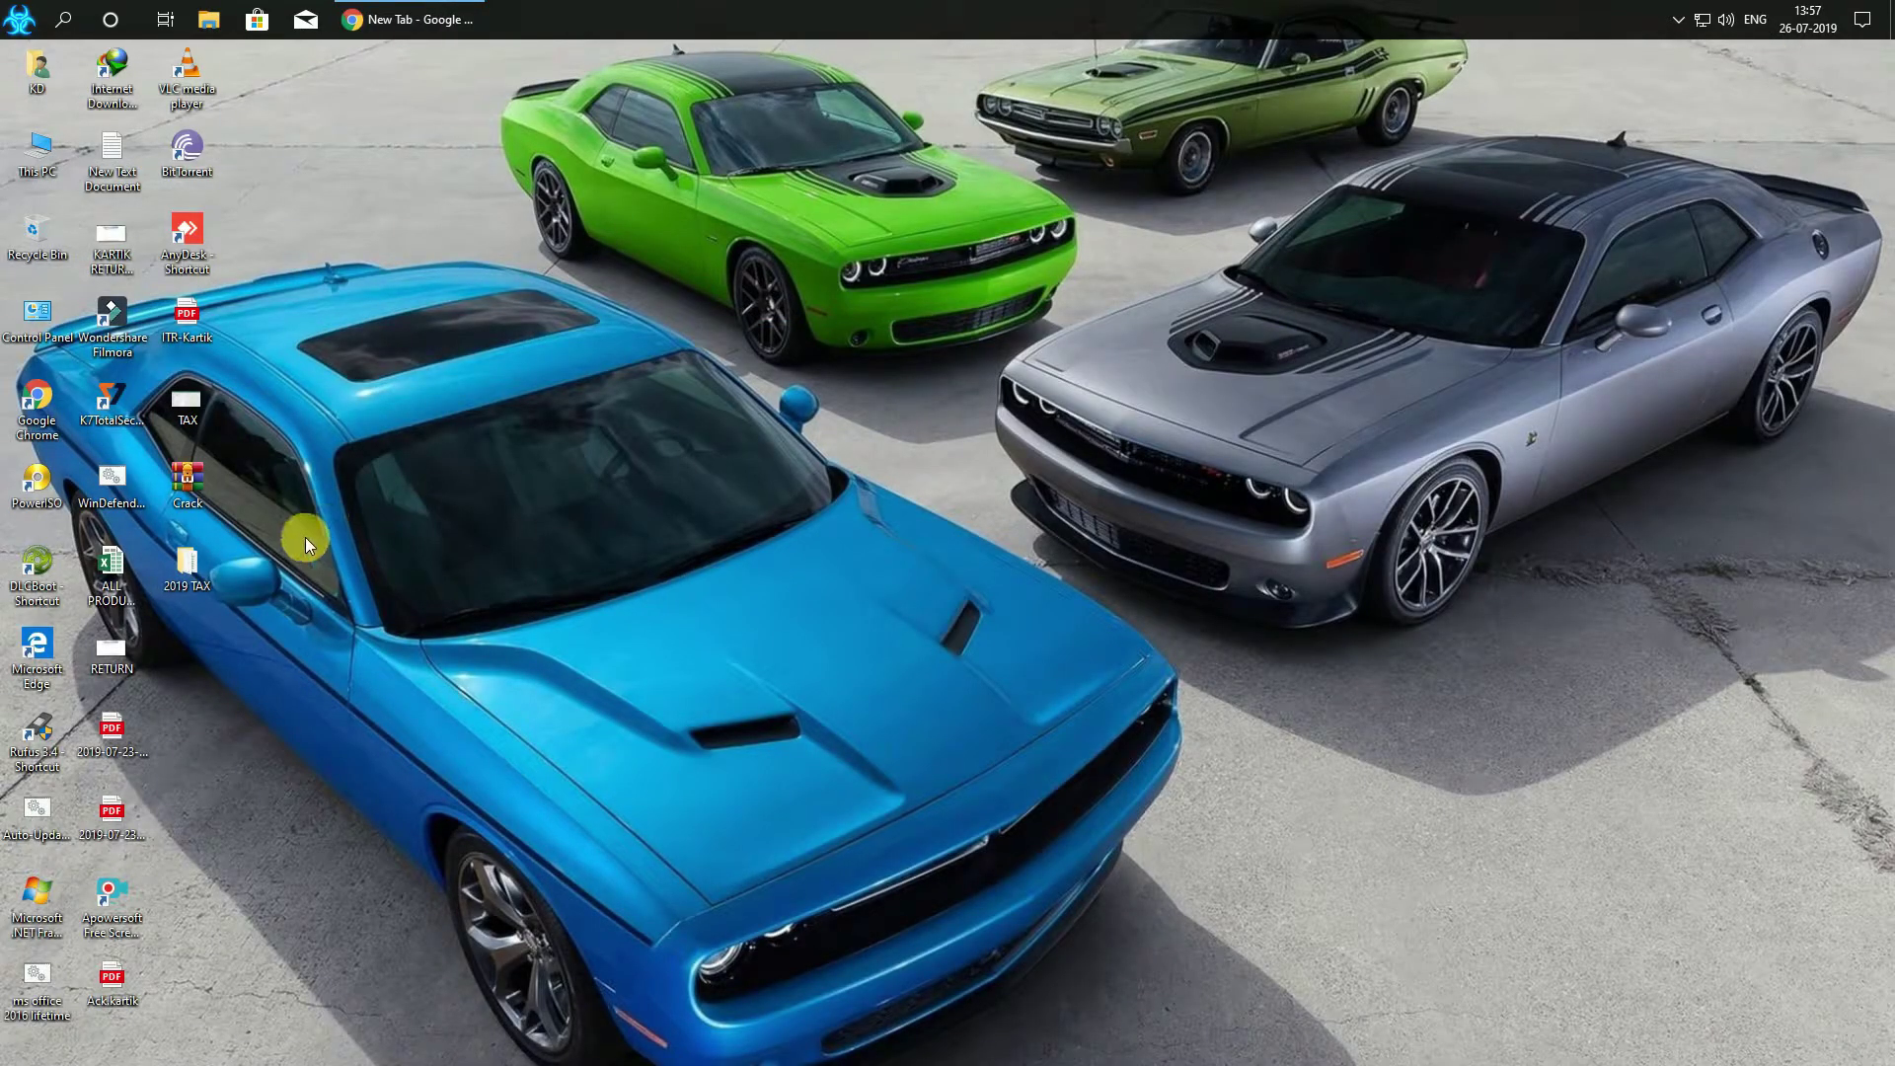
{"action": "double_click", "coordinate": [21, 166]}
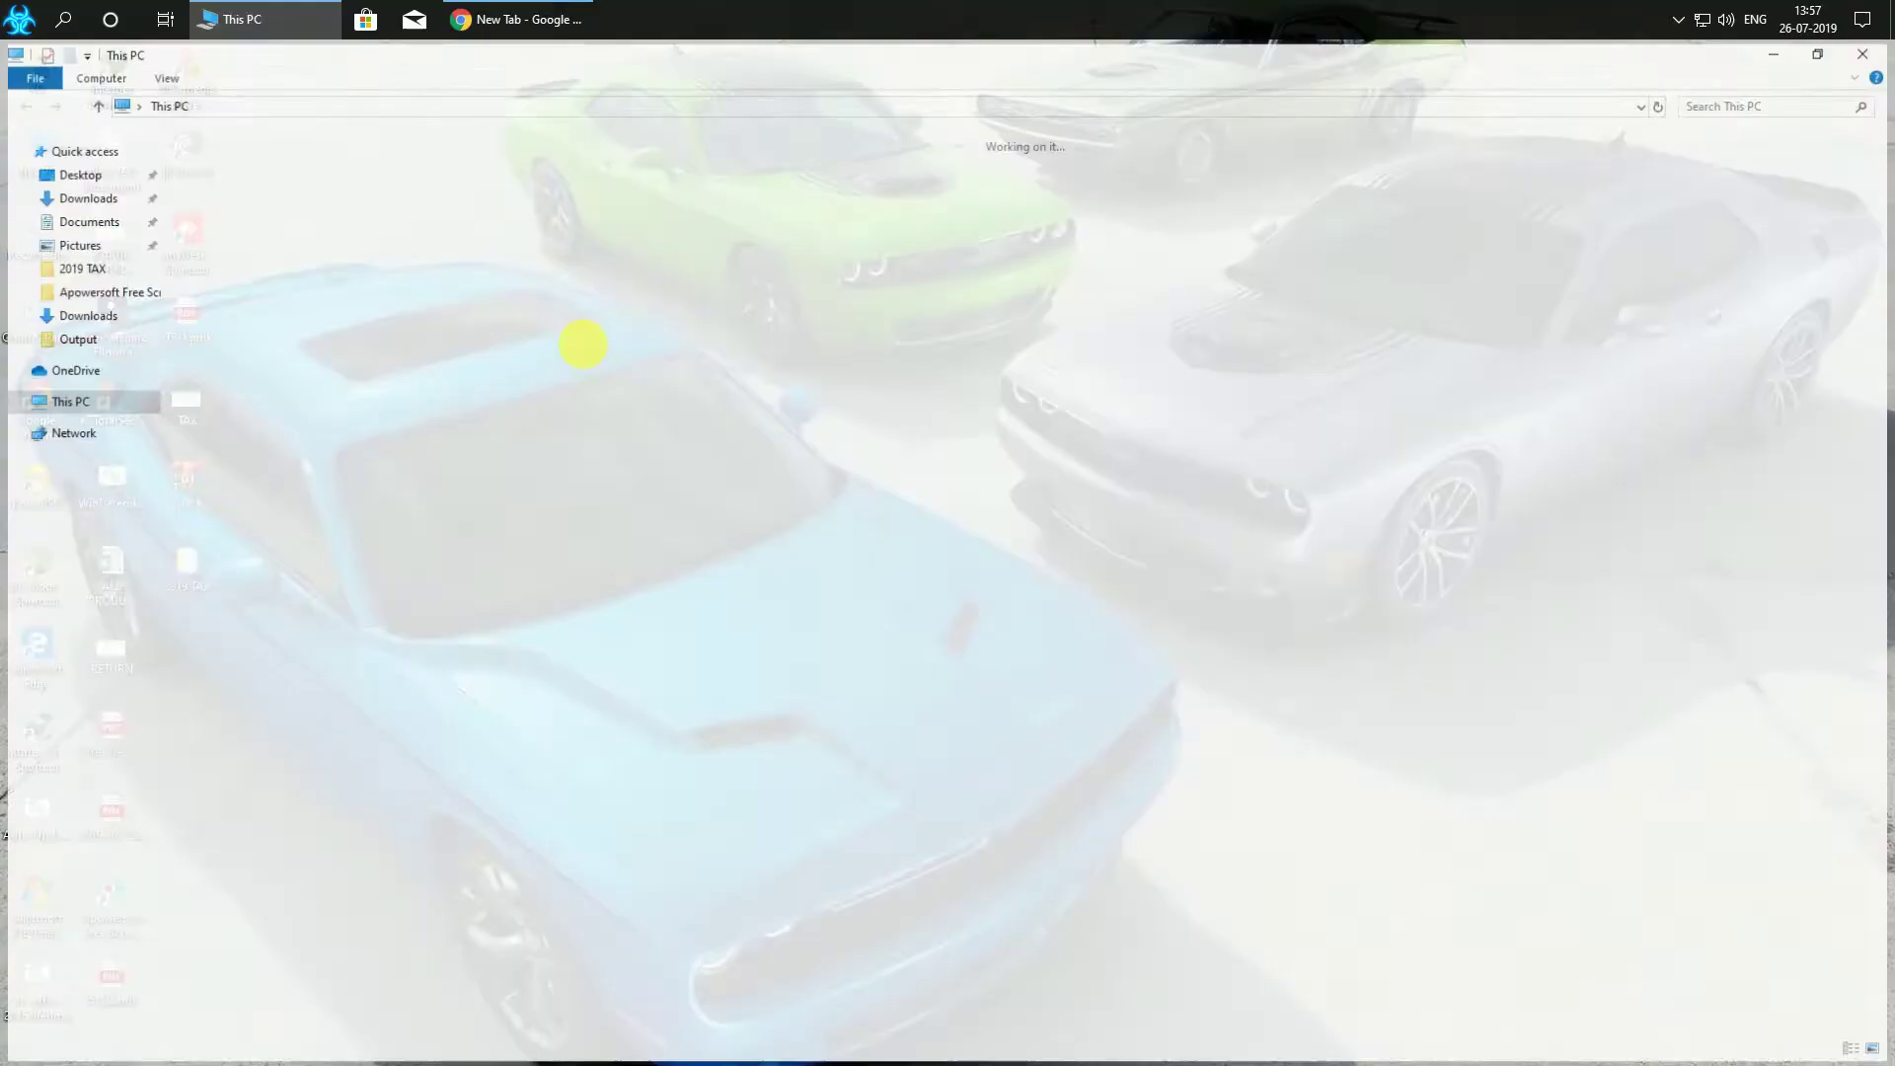
{"action": "right_click", "coordinate": [359, 342]}
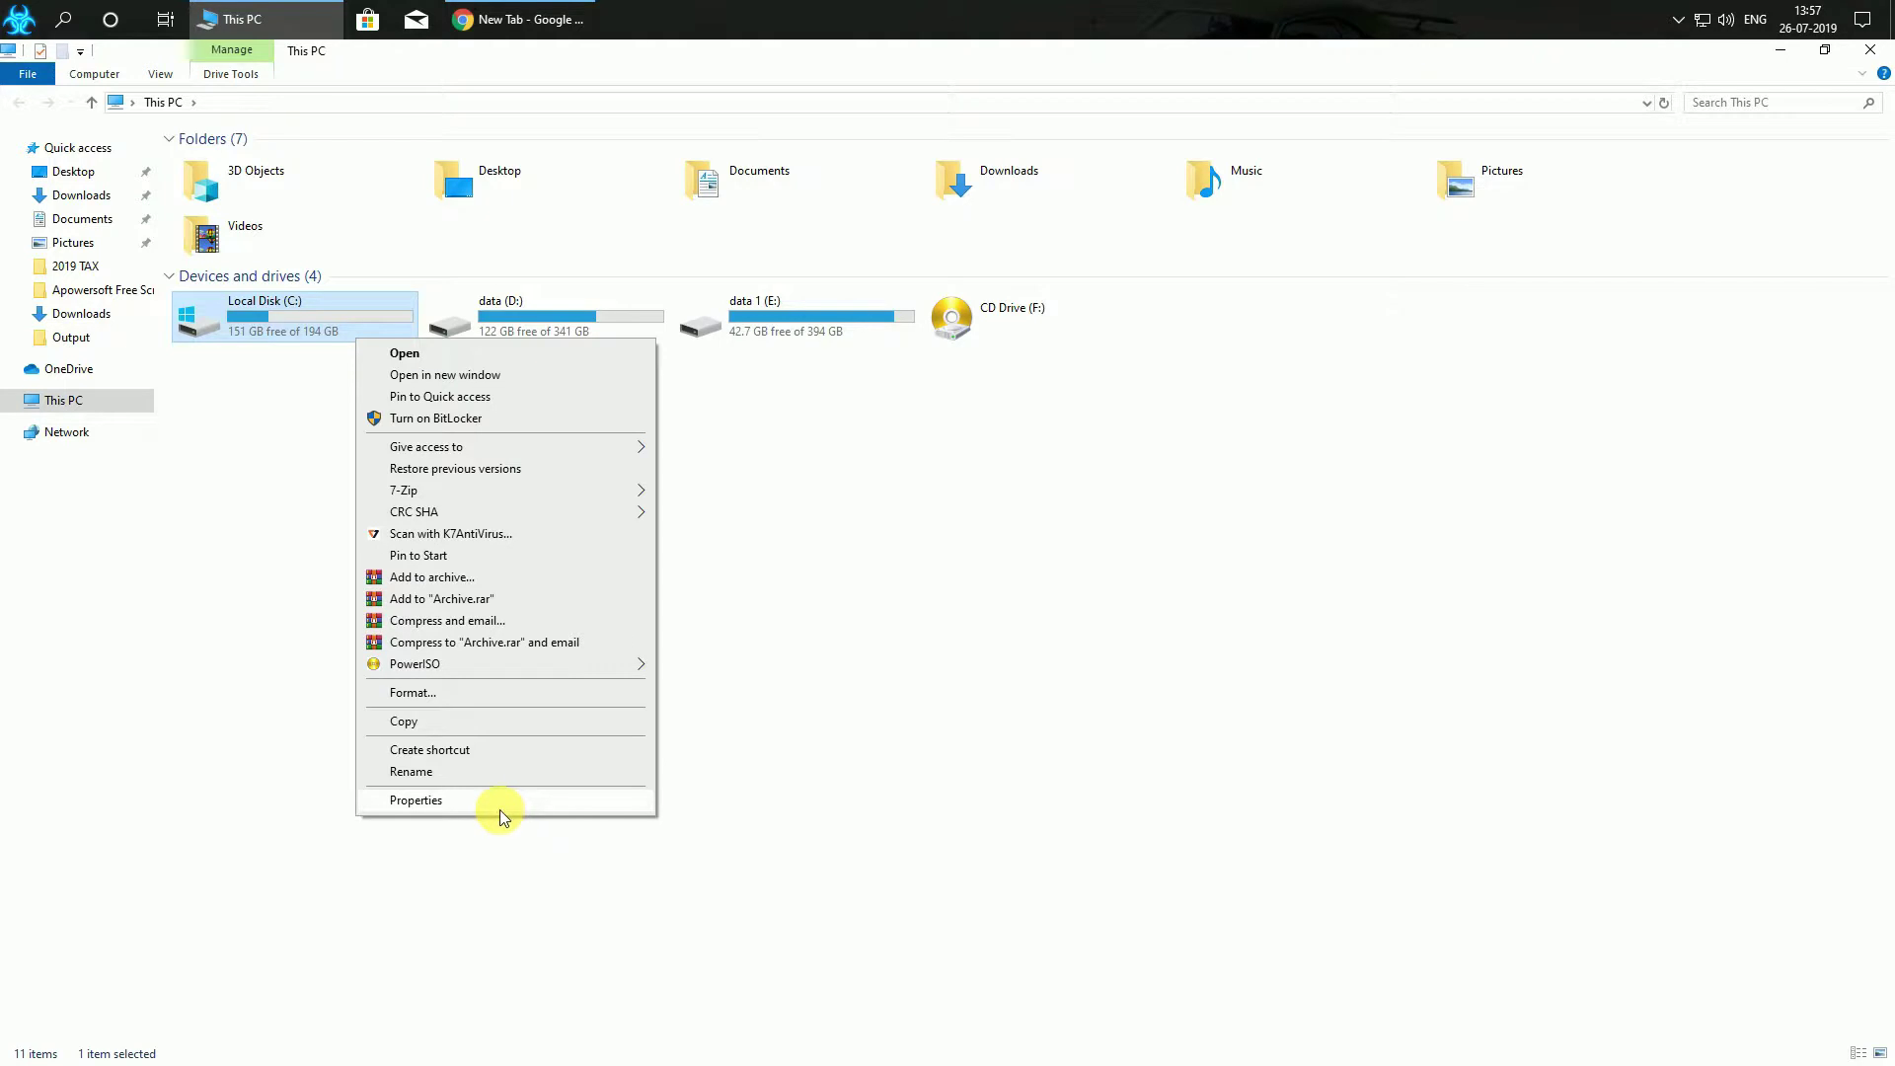
{"action": "left_click", "coordinate": [1887, 47]}
{"action": "left_click", "coordinate": [1888, 47]}
Switch to K7TotalSecurity and remove the Windows temporary files with its Windows Temp Cleaner tool
{"action": "left_click", "coordinate": [1678, 19]}
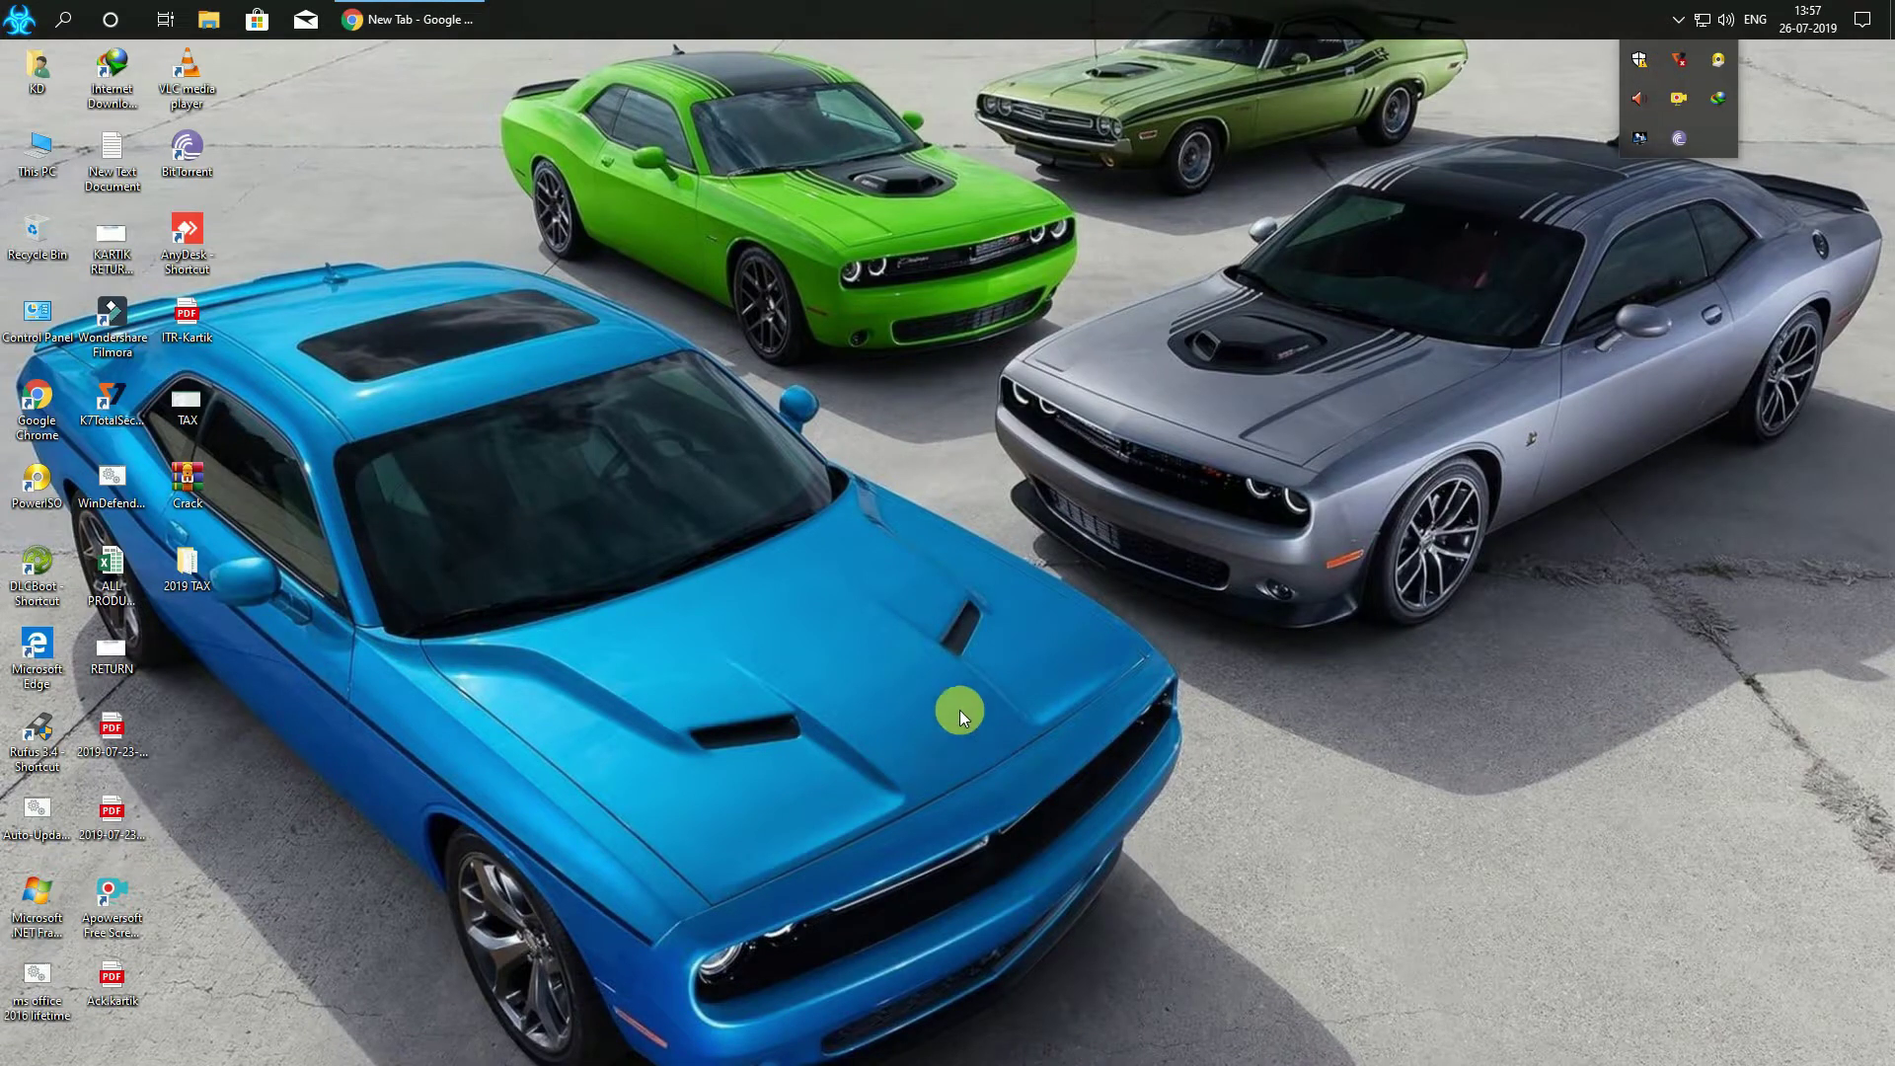
{"action": "left_click", "coordinate": [1246, 740]}
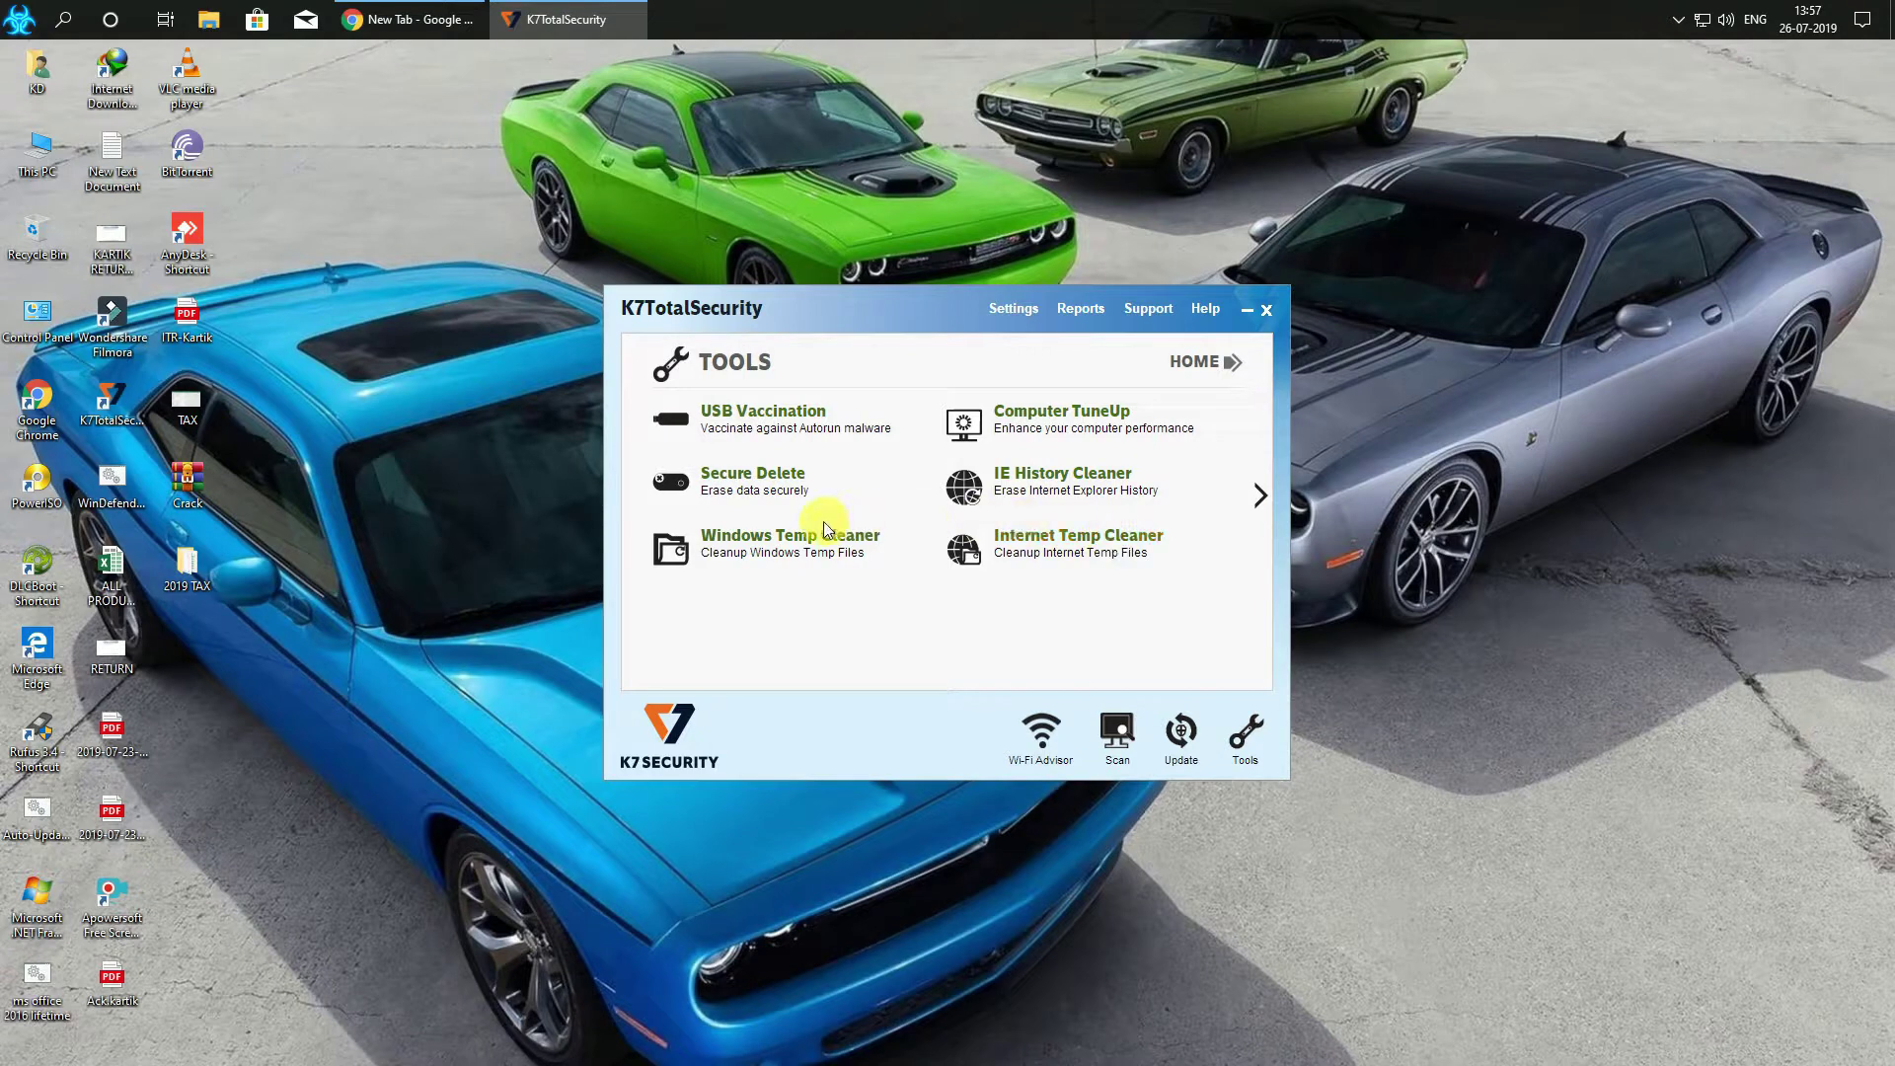
{"action": "left_click", "coordinate": [806, 543]}
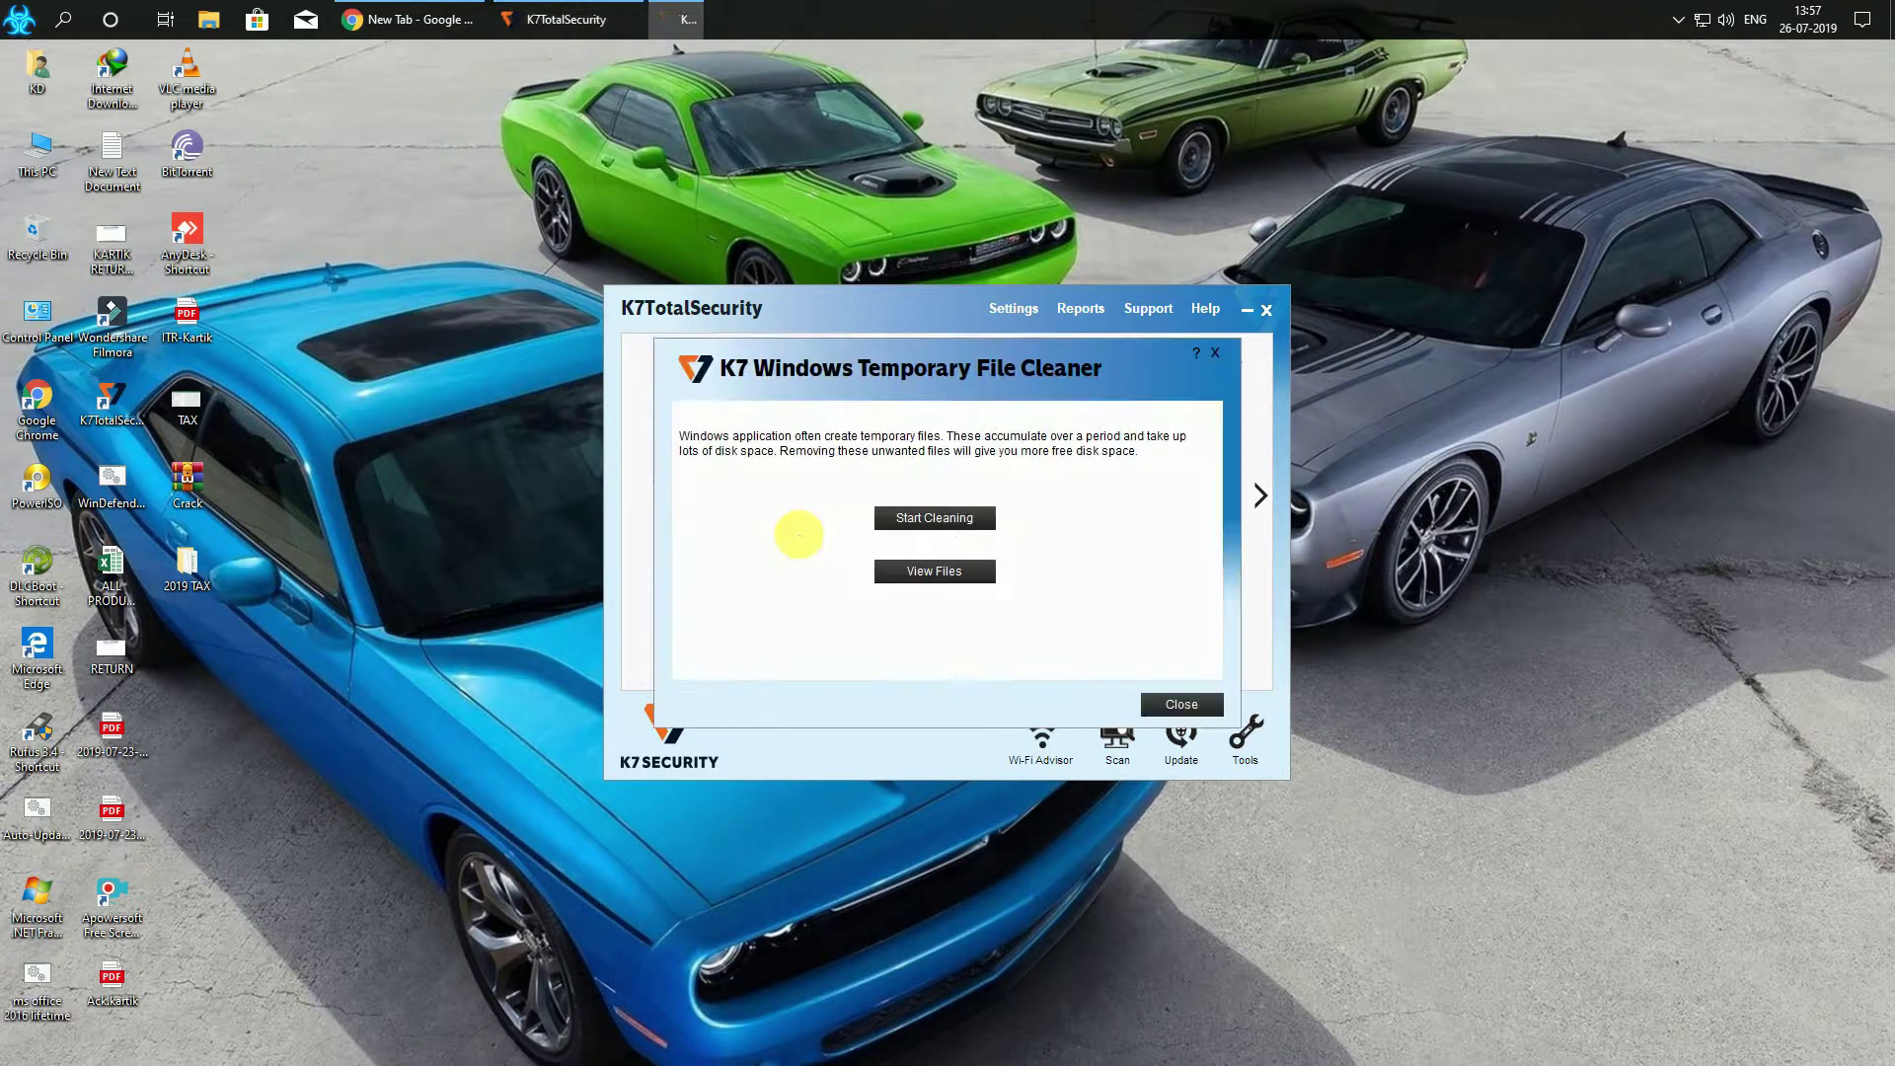
{"action": "left_click", "coordinate": [925, 522]}
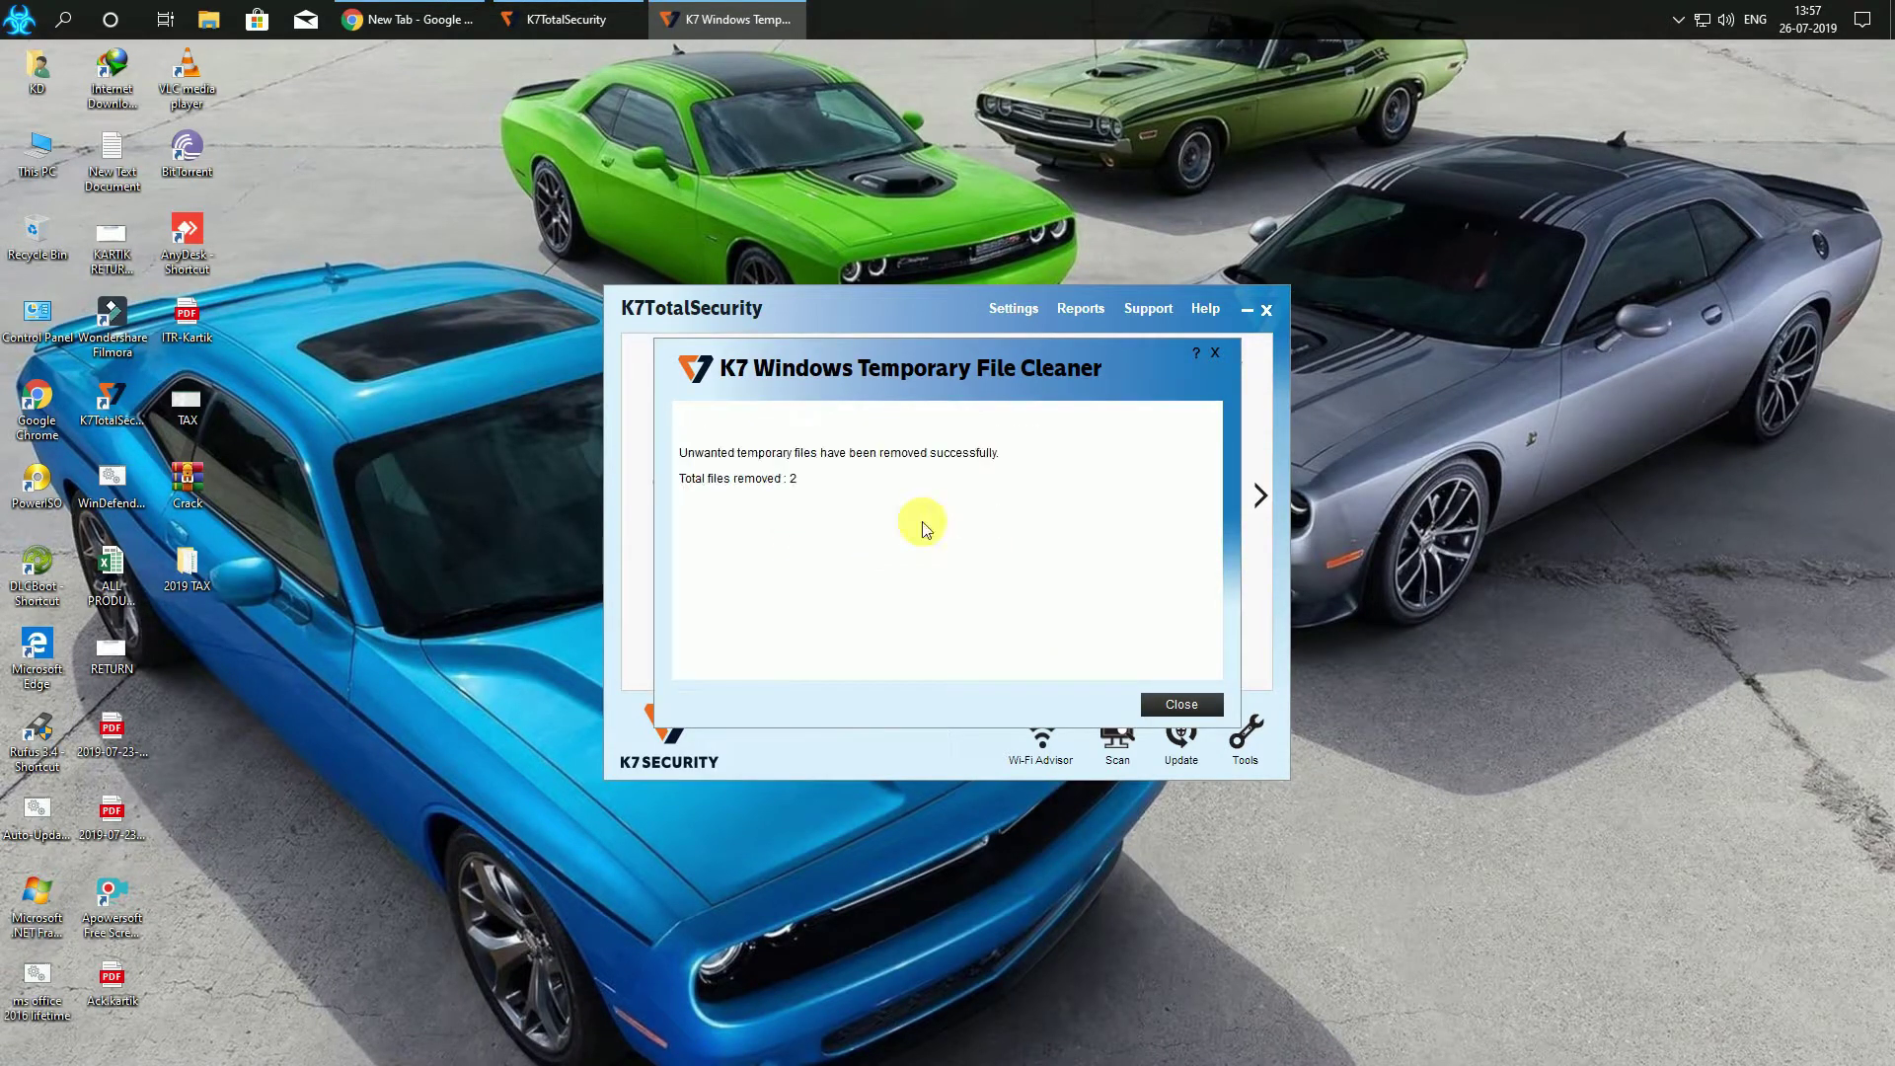
{"action": "left_click", "coordinate": [1161, 698]}
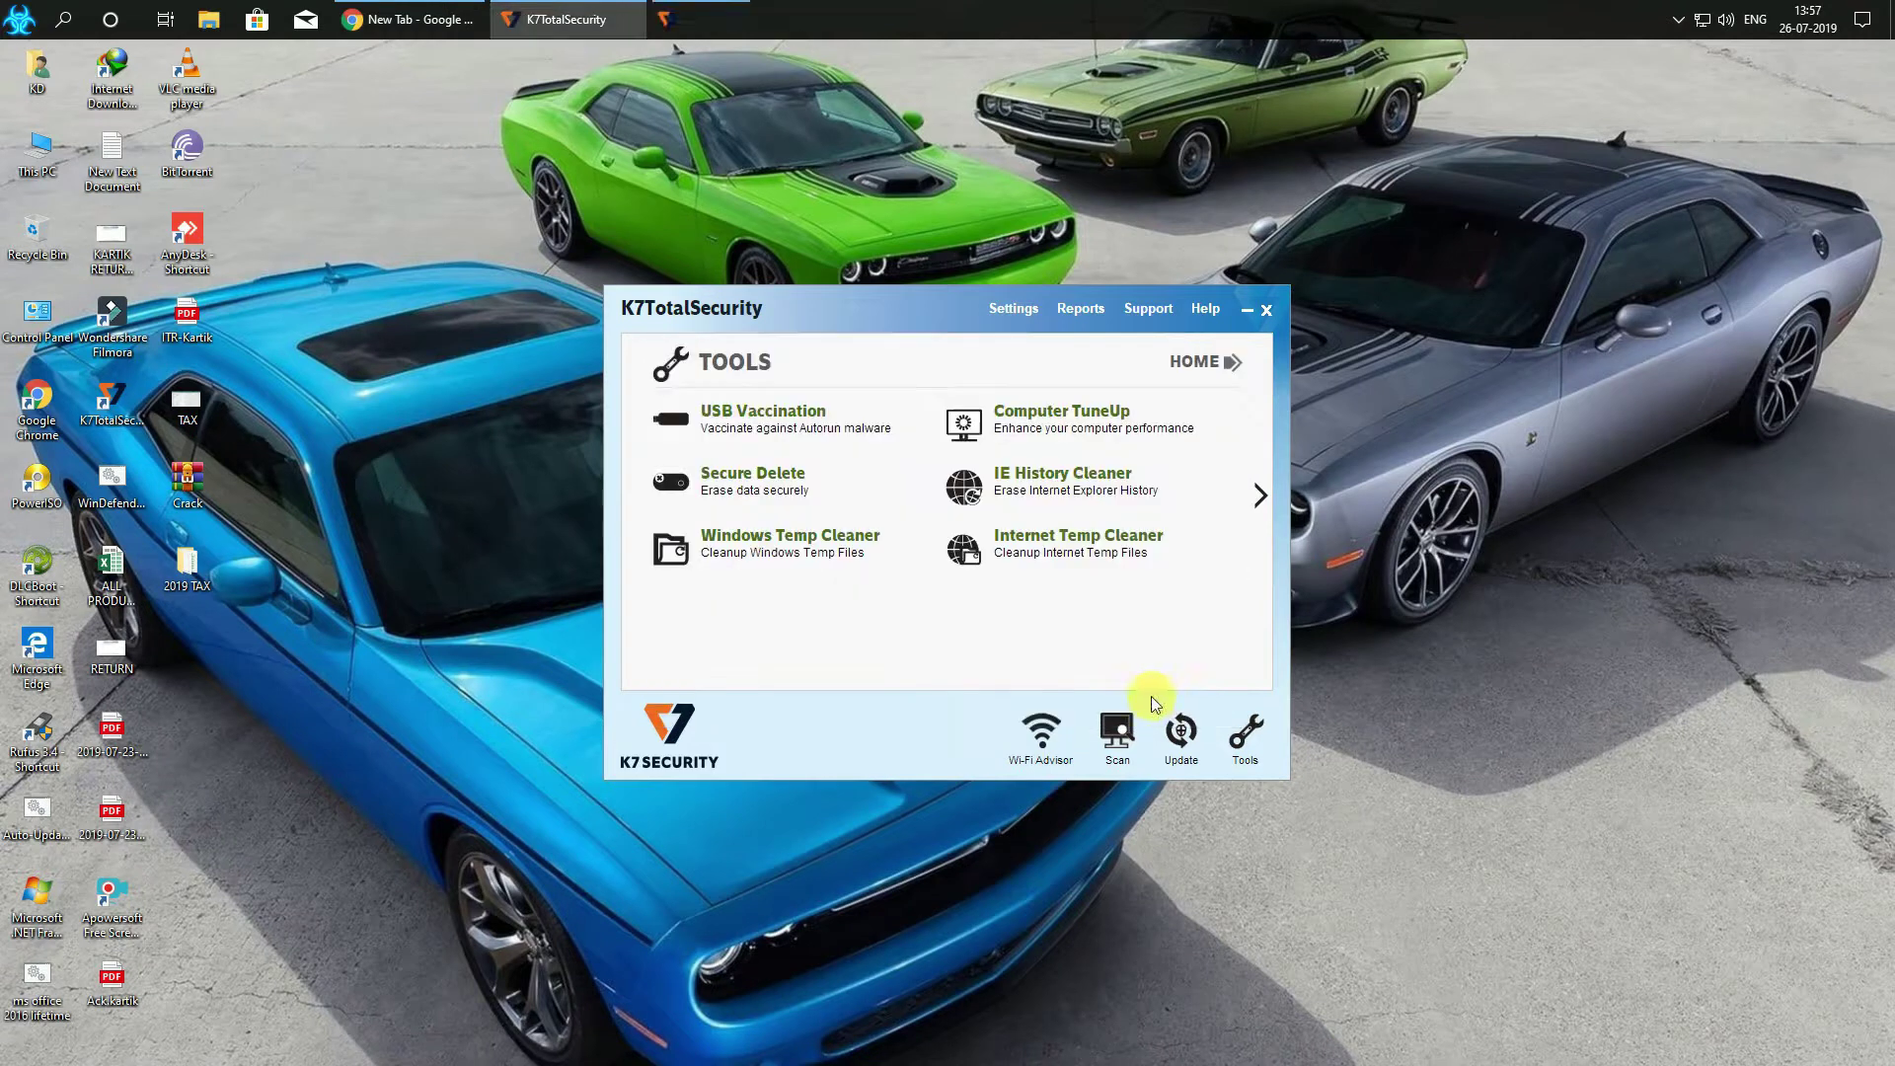
Delete the temporary internet files with K7's Internet Temp Cleaner and close the cleaner
{"action": "left_click", "coordinate": [1056, 540]}
{"action": "left_click", "coordinate": [1096, 699]}
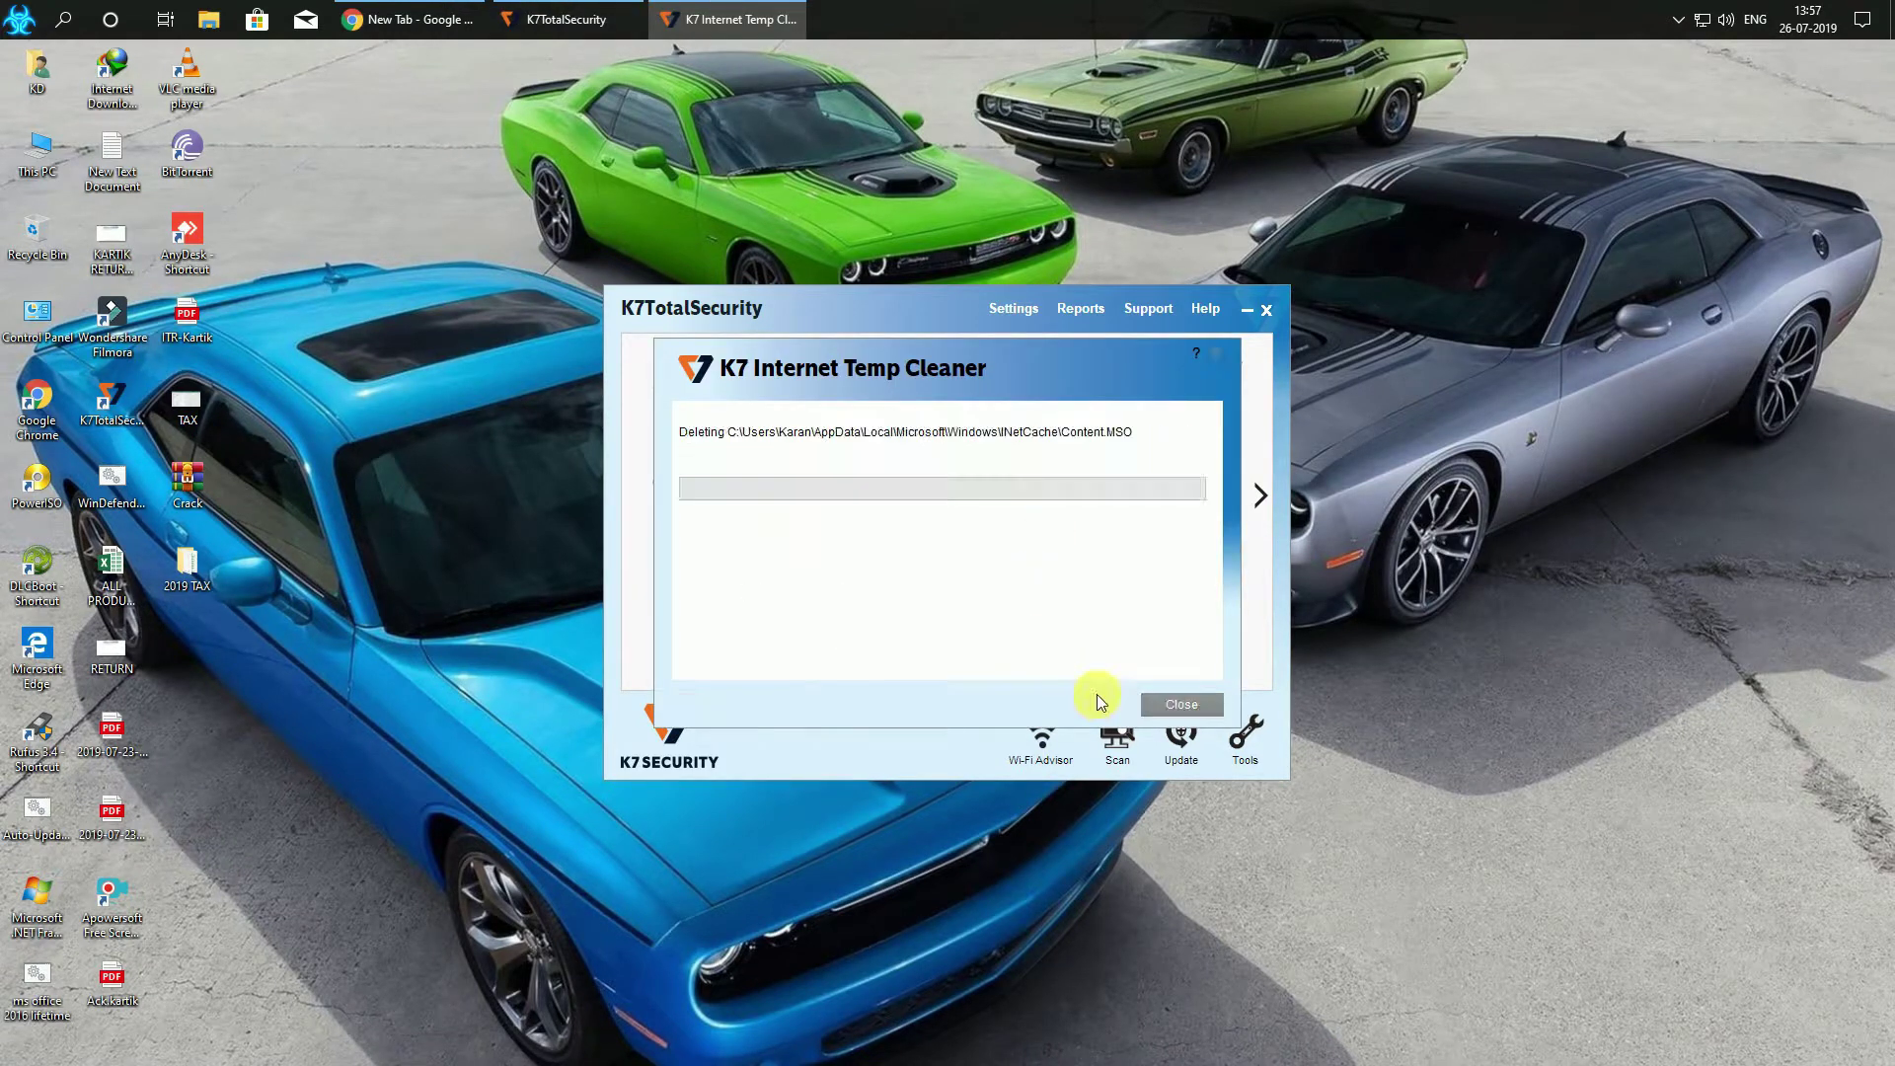
{"action": "left_click", "coordinate": [1175, 701]}
Erase the Windows activity history with K7's Activity History Eraser and close the eraser
{"action": "left_click", "coordinate": [1261, 495]}
{"action": "left_click", "coordinate": [823, 417]}
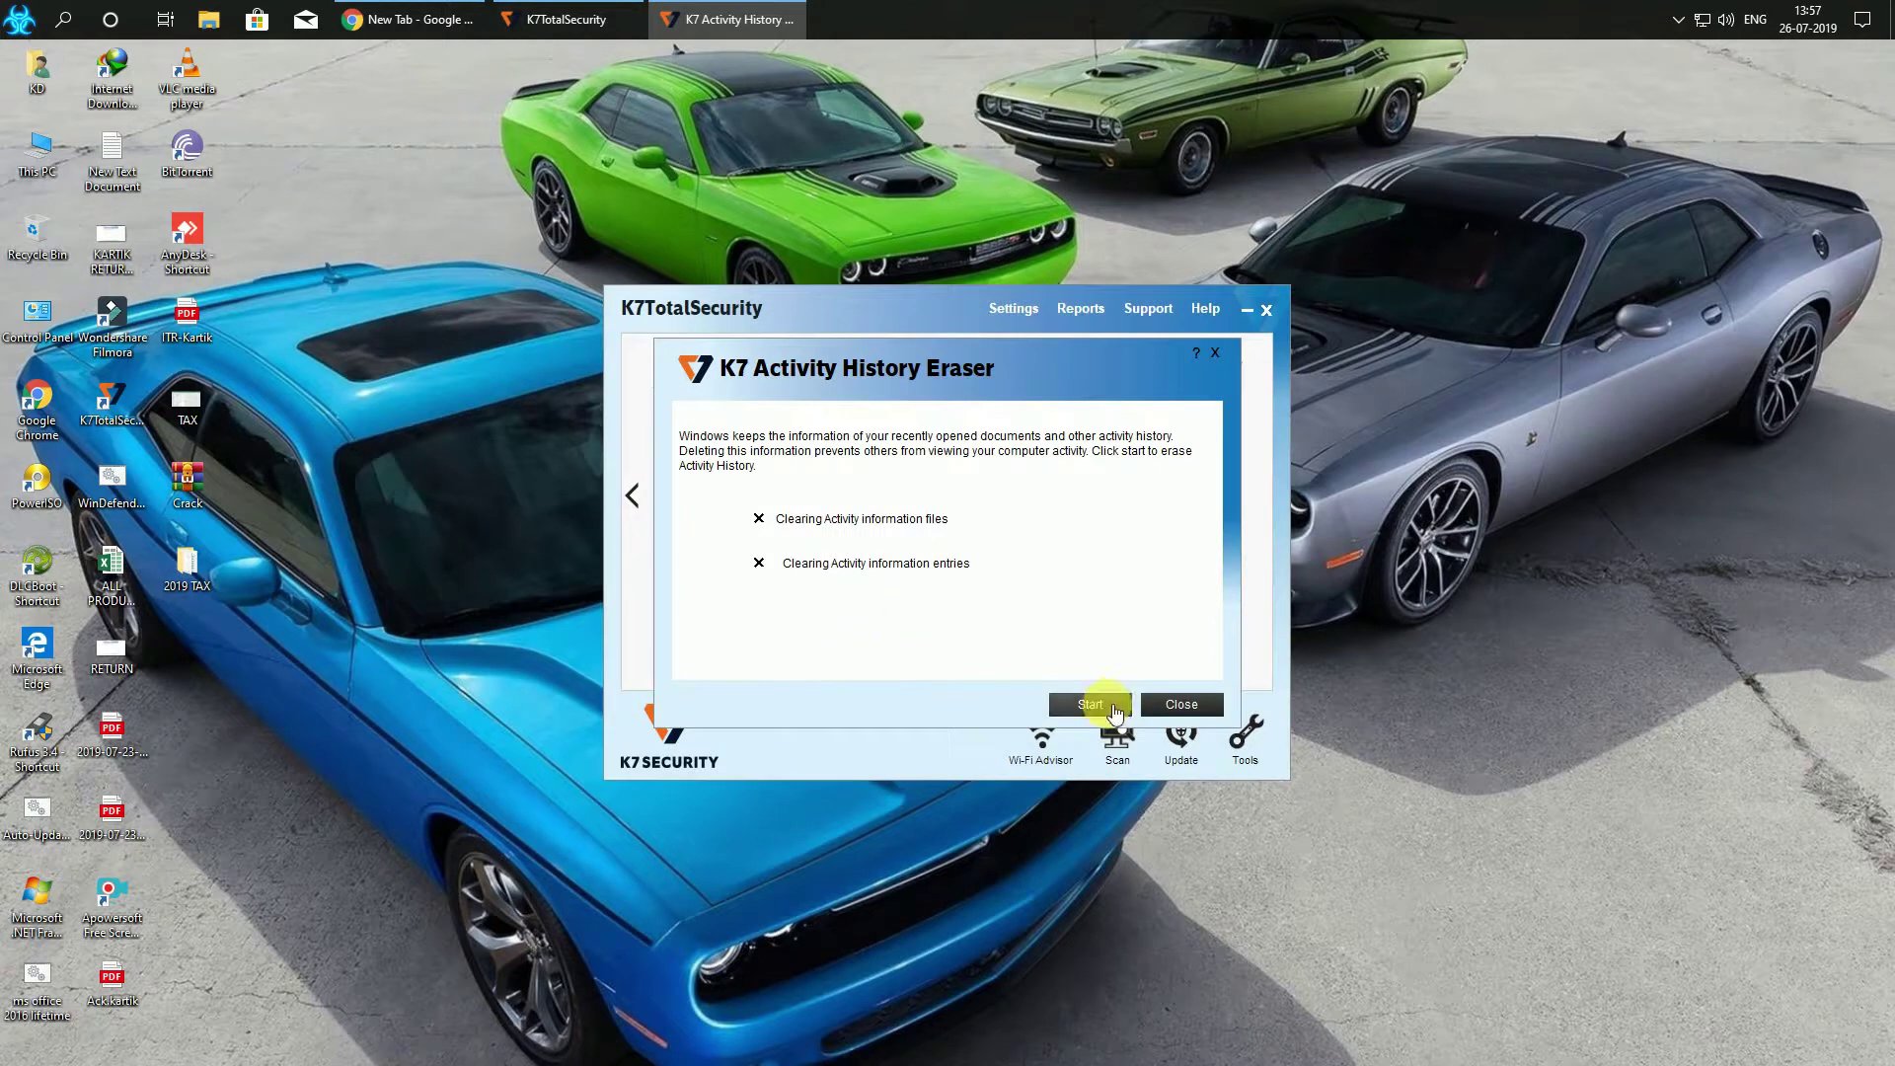
{"action": "left_click", "coordinate": [1114, 707]}
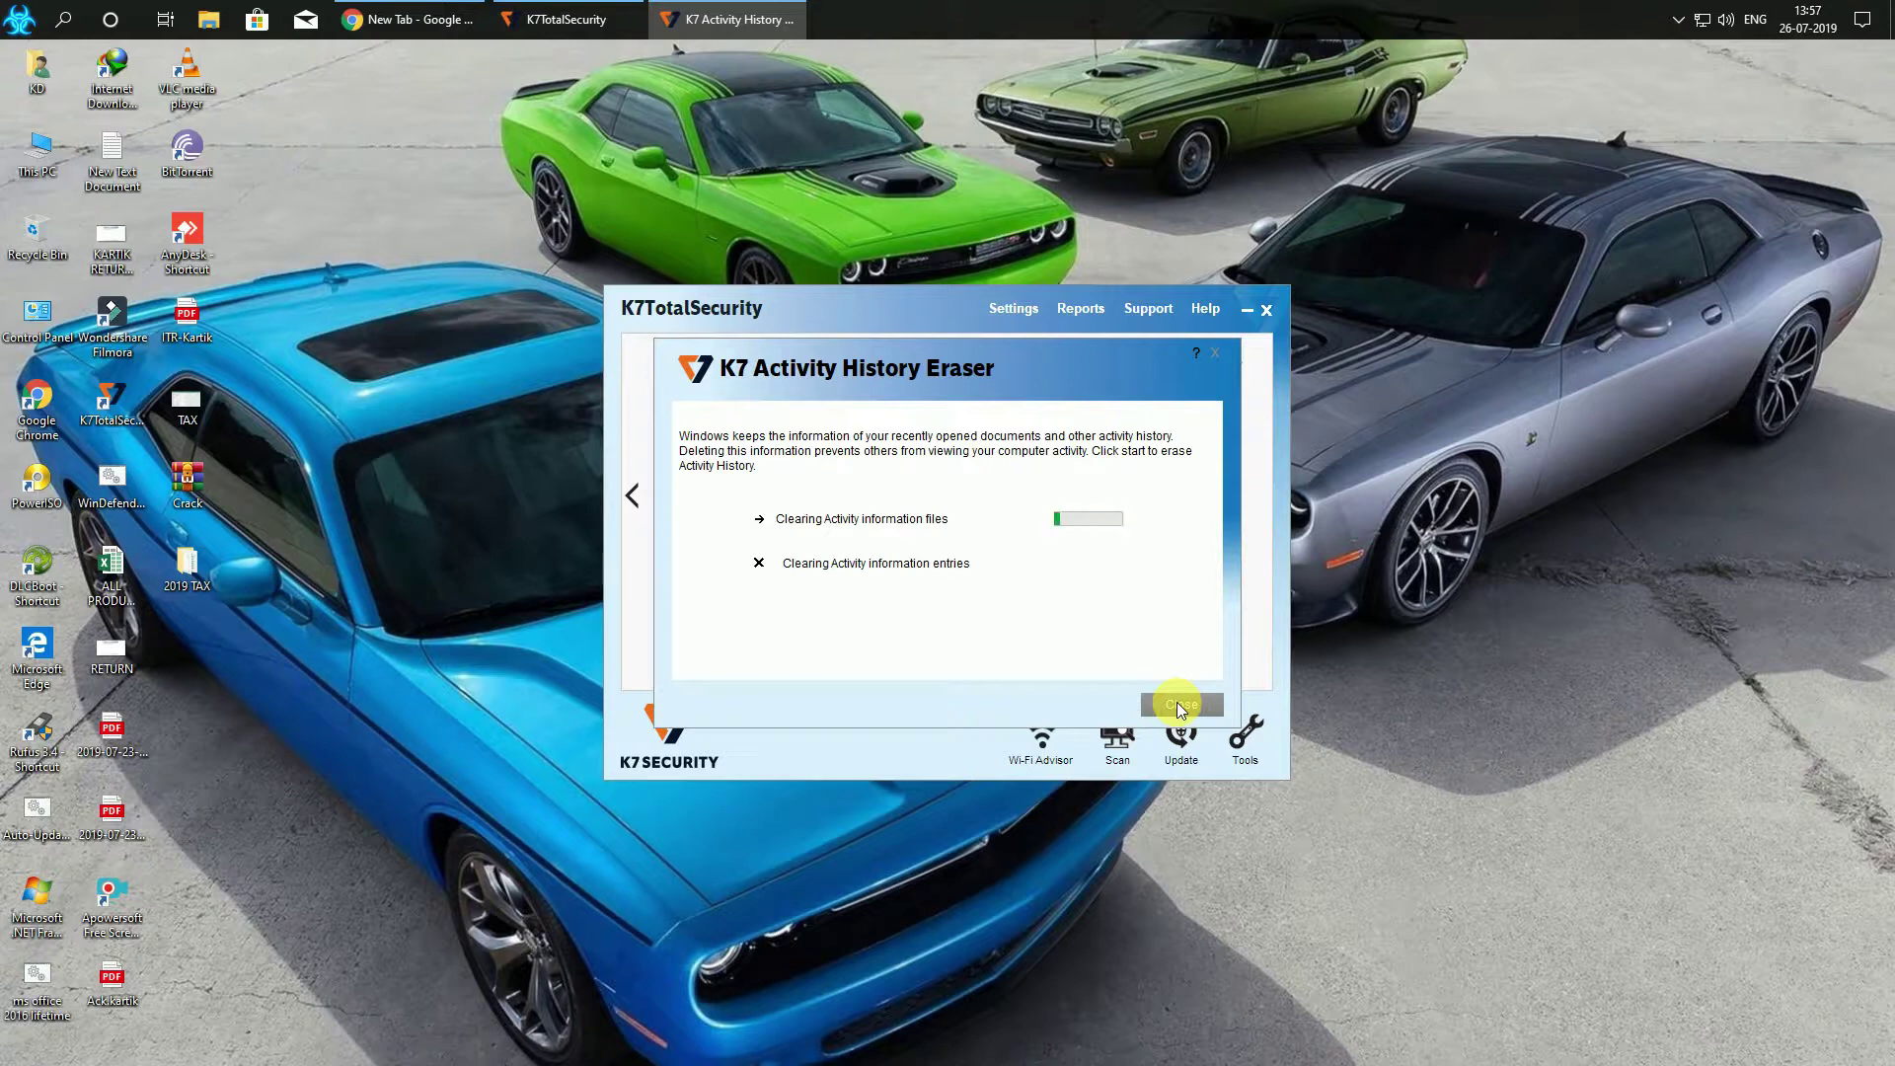
{"action": "mouse_move", "coordinate": [920, 387]}
{"action": "left_mouse_down"}
{"action": "mouse_move", "coordinate": [840, 269]}
{"action": "mouse_move", "coordinate": [535, 328]}
{"action": "mouse_move", "coordinate": [679, 304]}
{"action": "mouse_move", "coordinate": [1657, 330]}
{"action": "mouse_move", "coordinate": [1542, 317]}
{"action": "mouse_move", "coordinate": [1562, 318]}
{"action": "mouse_move", "coordinate": [1544, 349]}
{"action": "left_mouse_up"}
{"action": "left_click", "coordinate": [906, 313]}
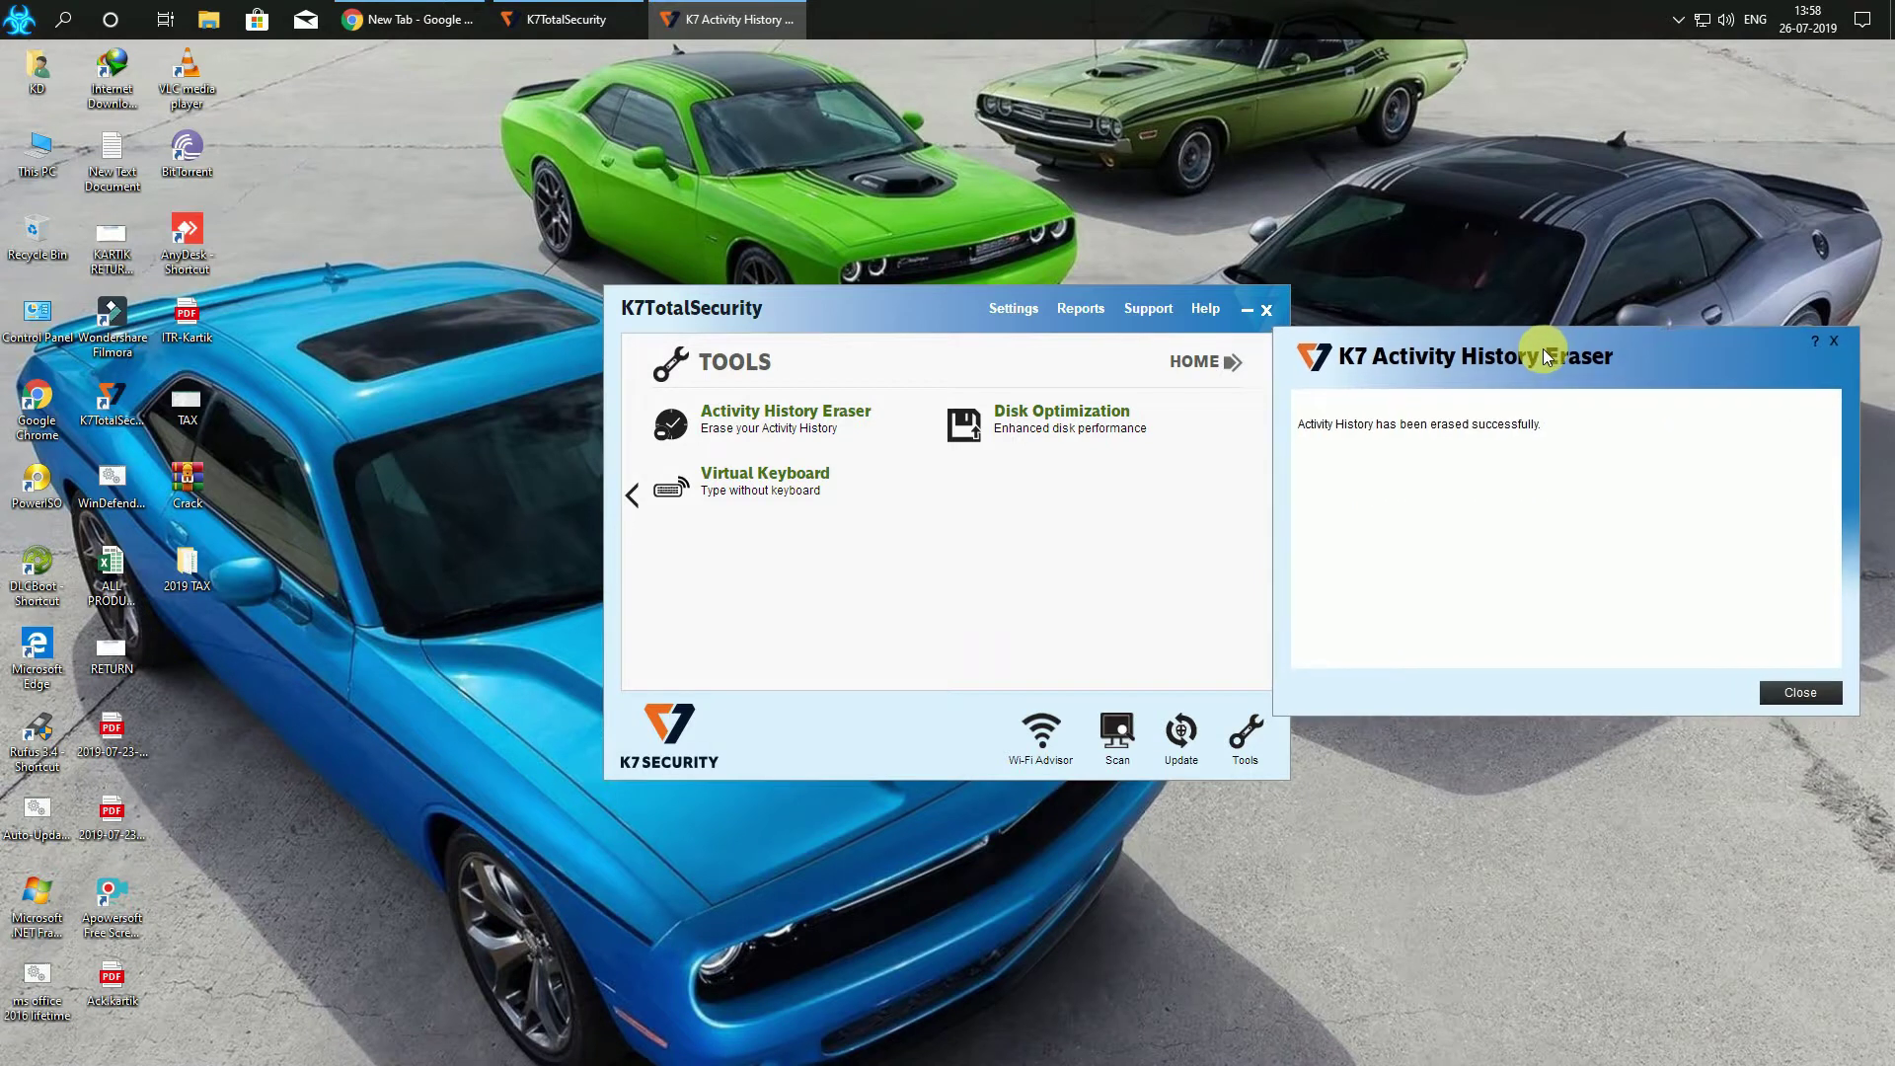
{"action": "left_click", "coordinate": [1767, 688]}
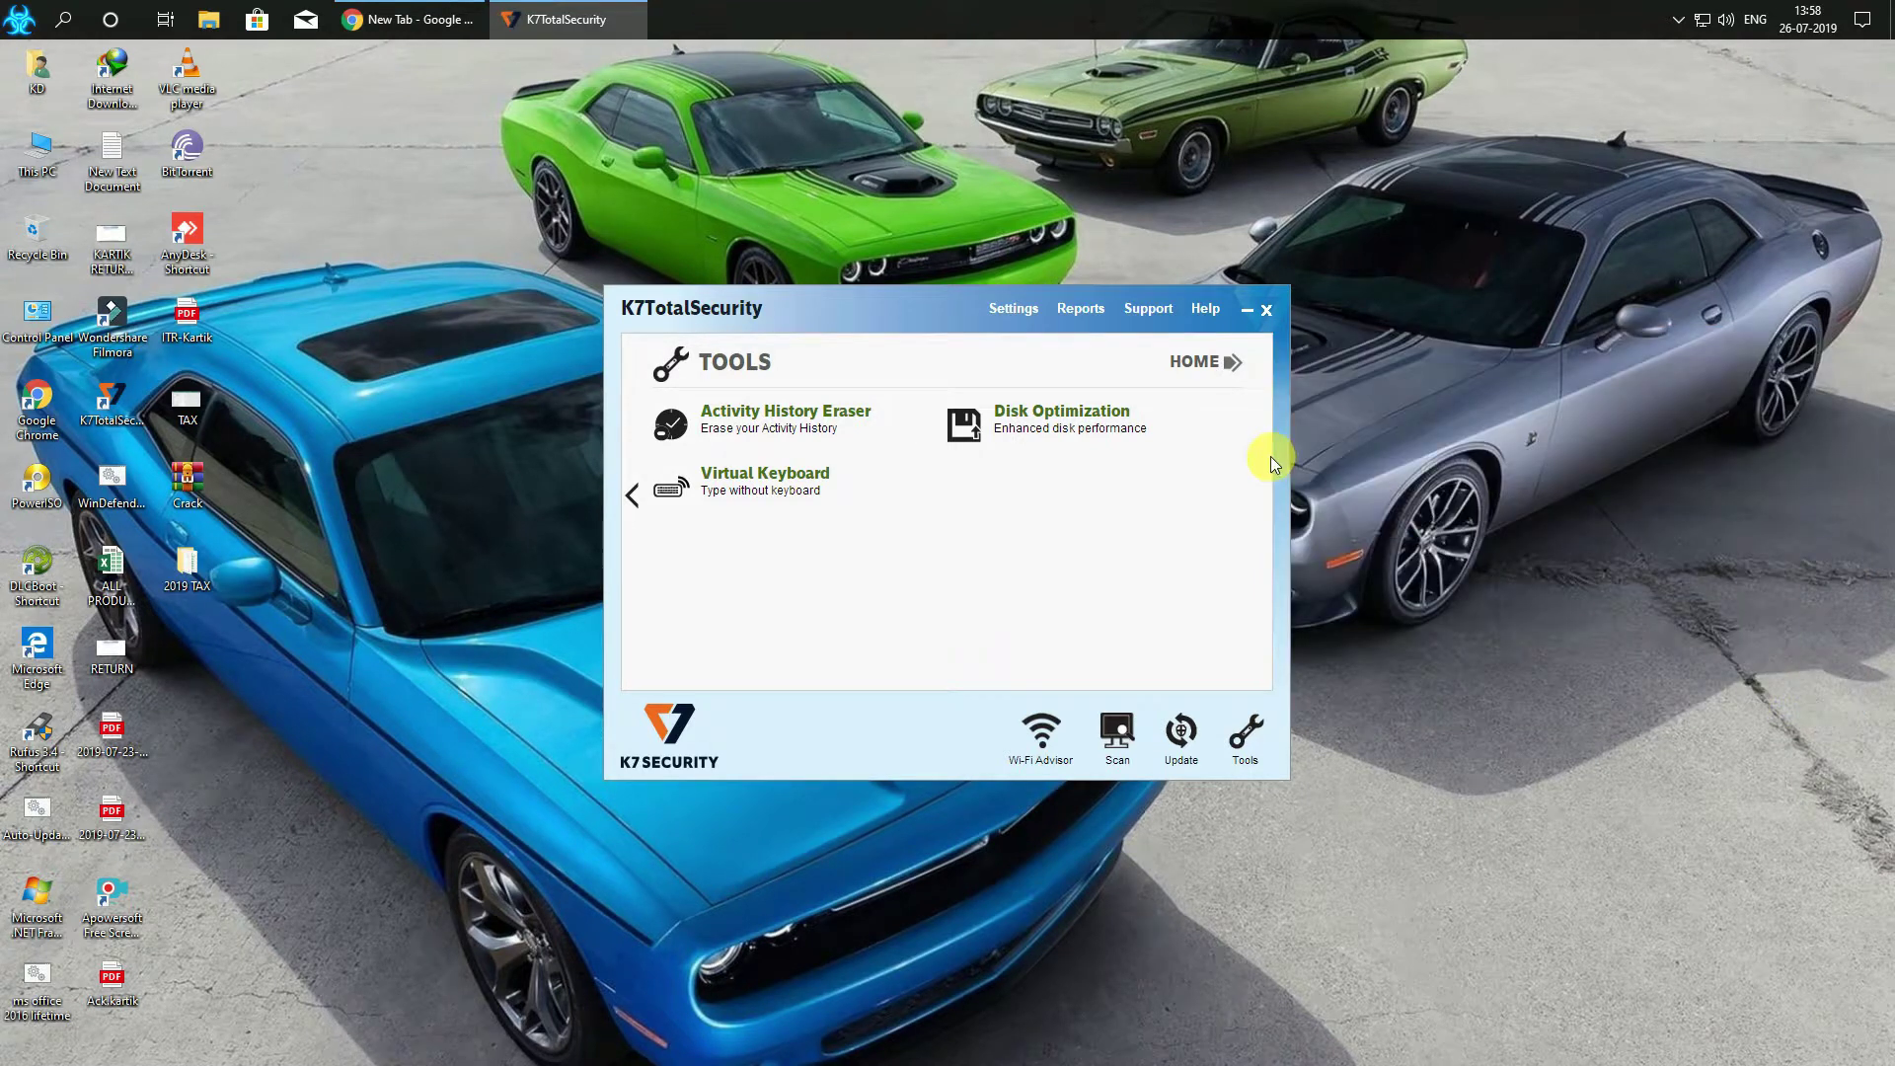
Run K7's Computer TuneUp on the memory, CPU, browser and graphics settings, and close the K7 windows
{"action": "left_click", "coordinate": [632, 494]}
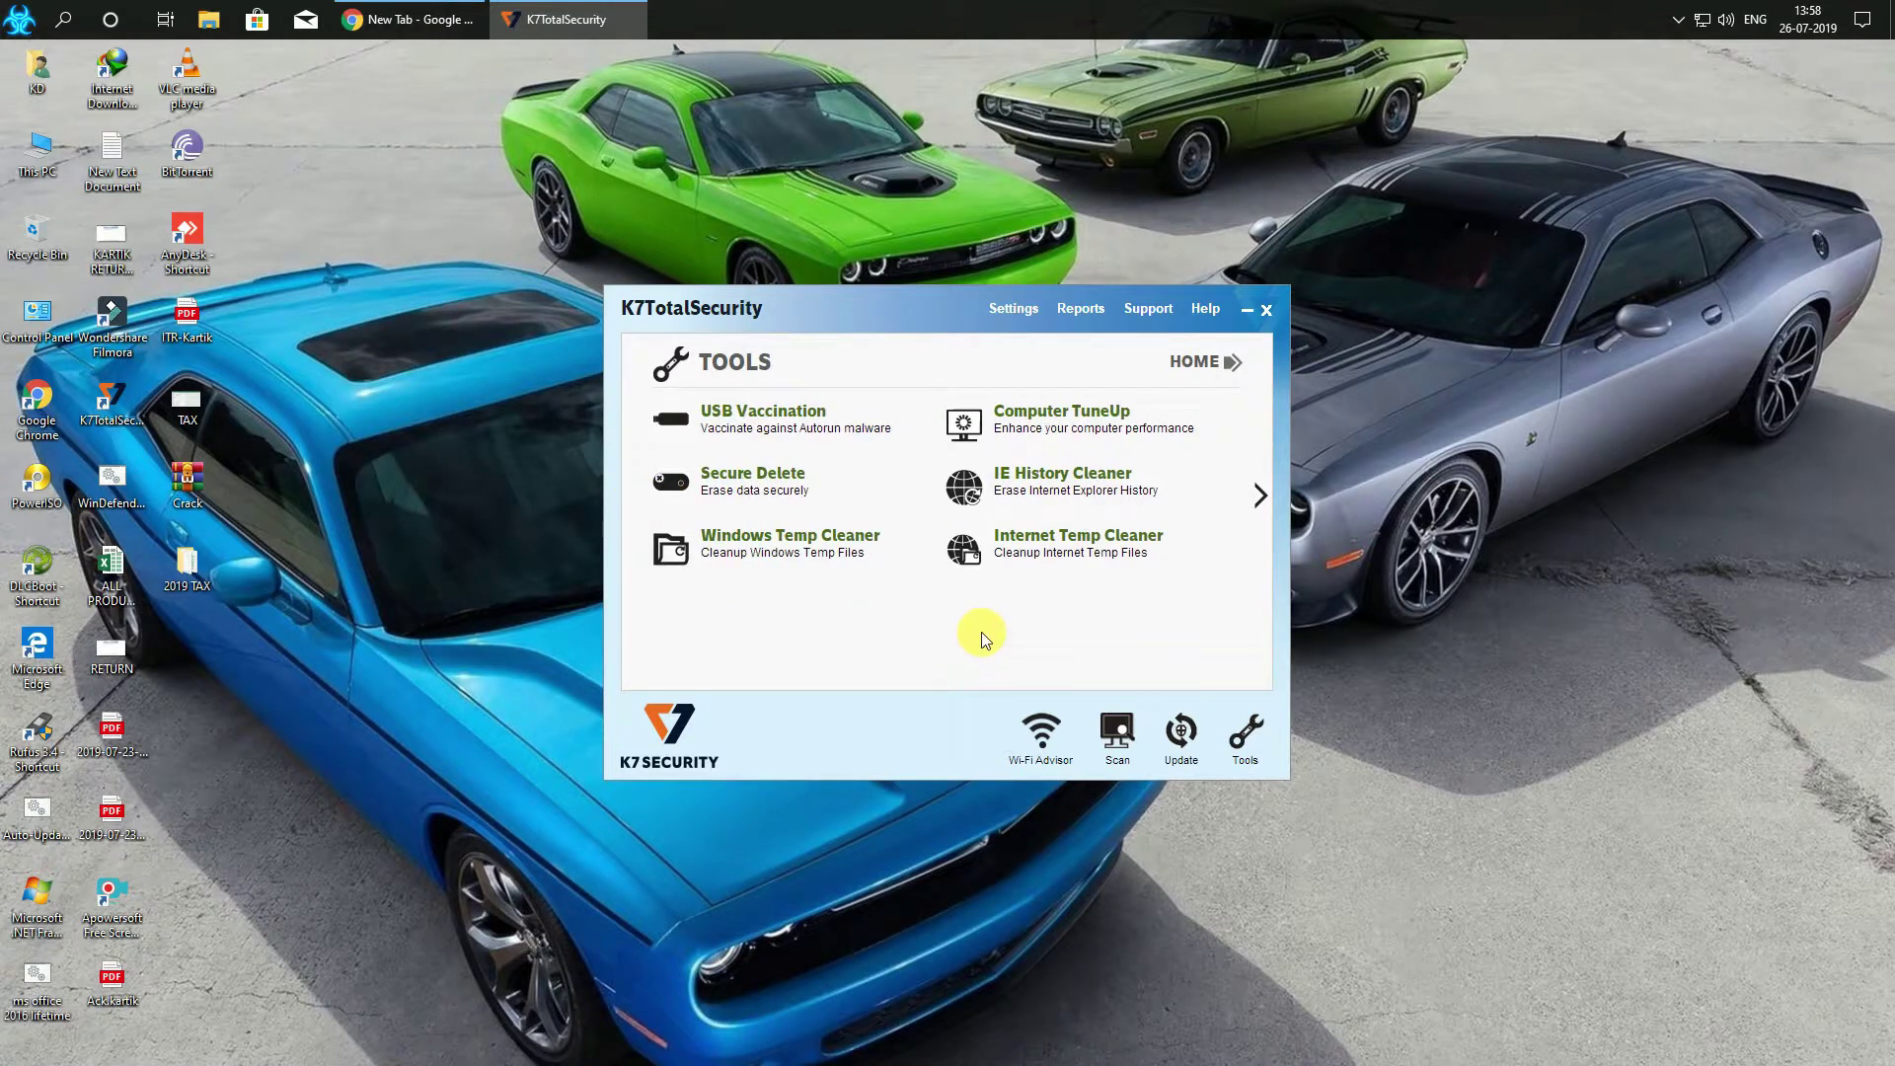
{"action": "left_click", "coordinate": [1078, 421]}
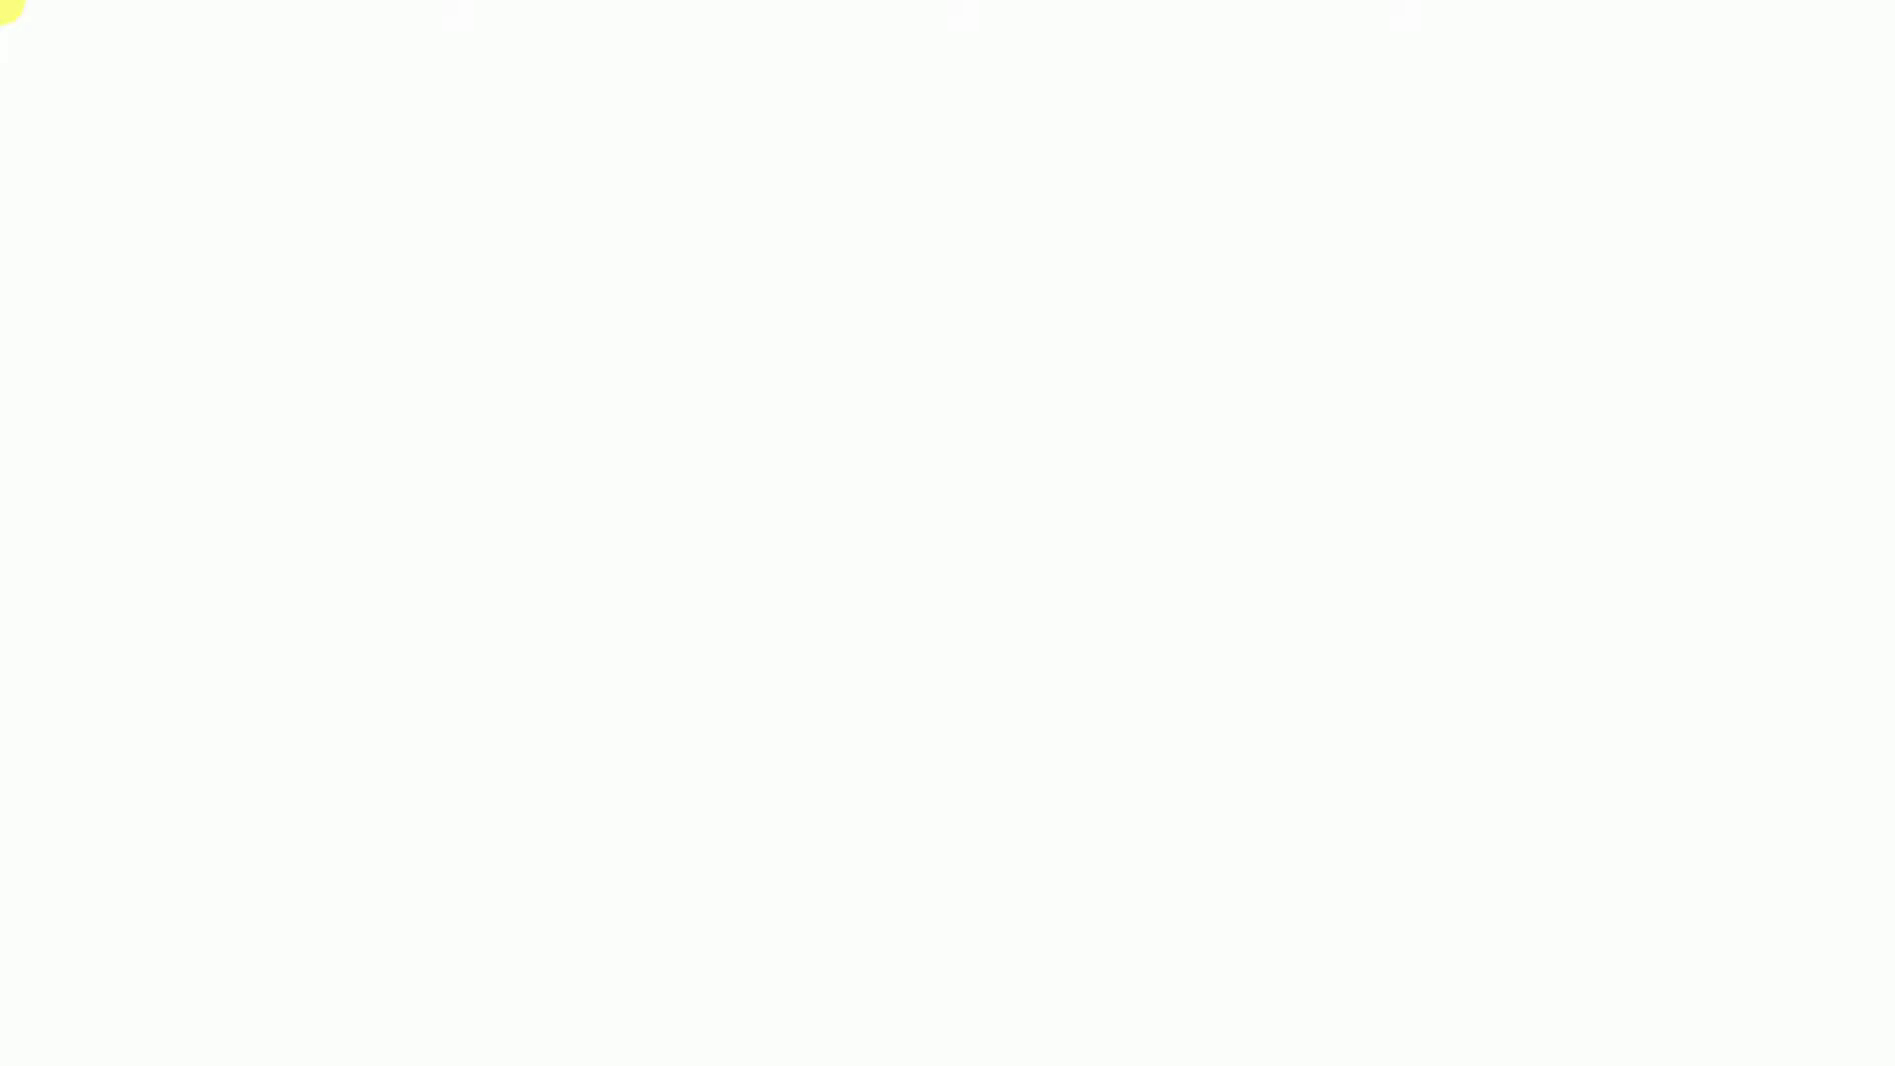
{"action": "left_click", "coordinate": [989, 523]}
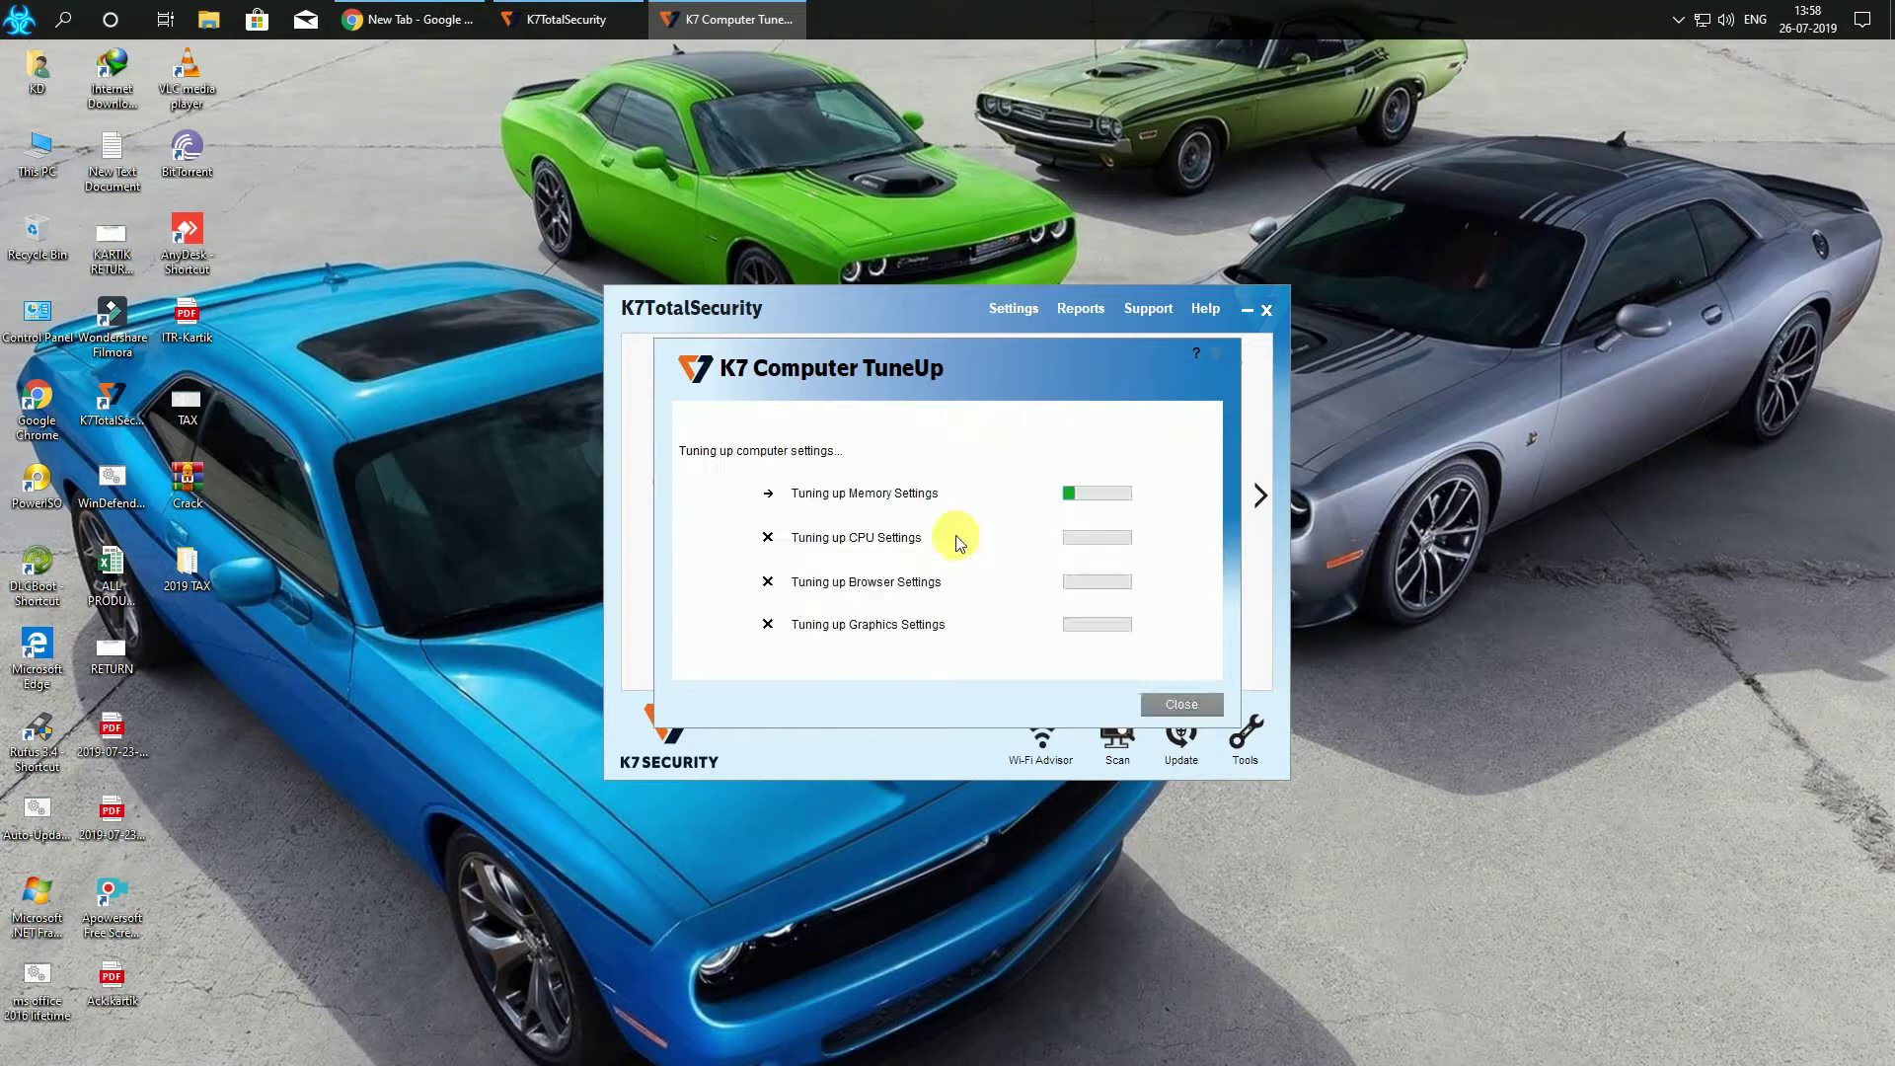
{"action": "left_click", "coordinate": [1265, 309]}
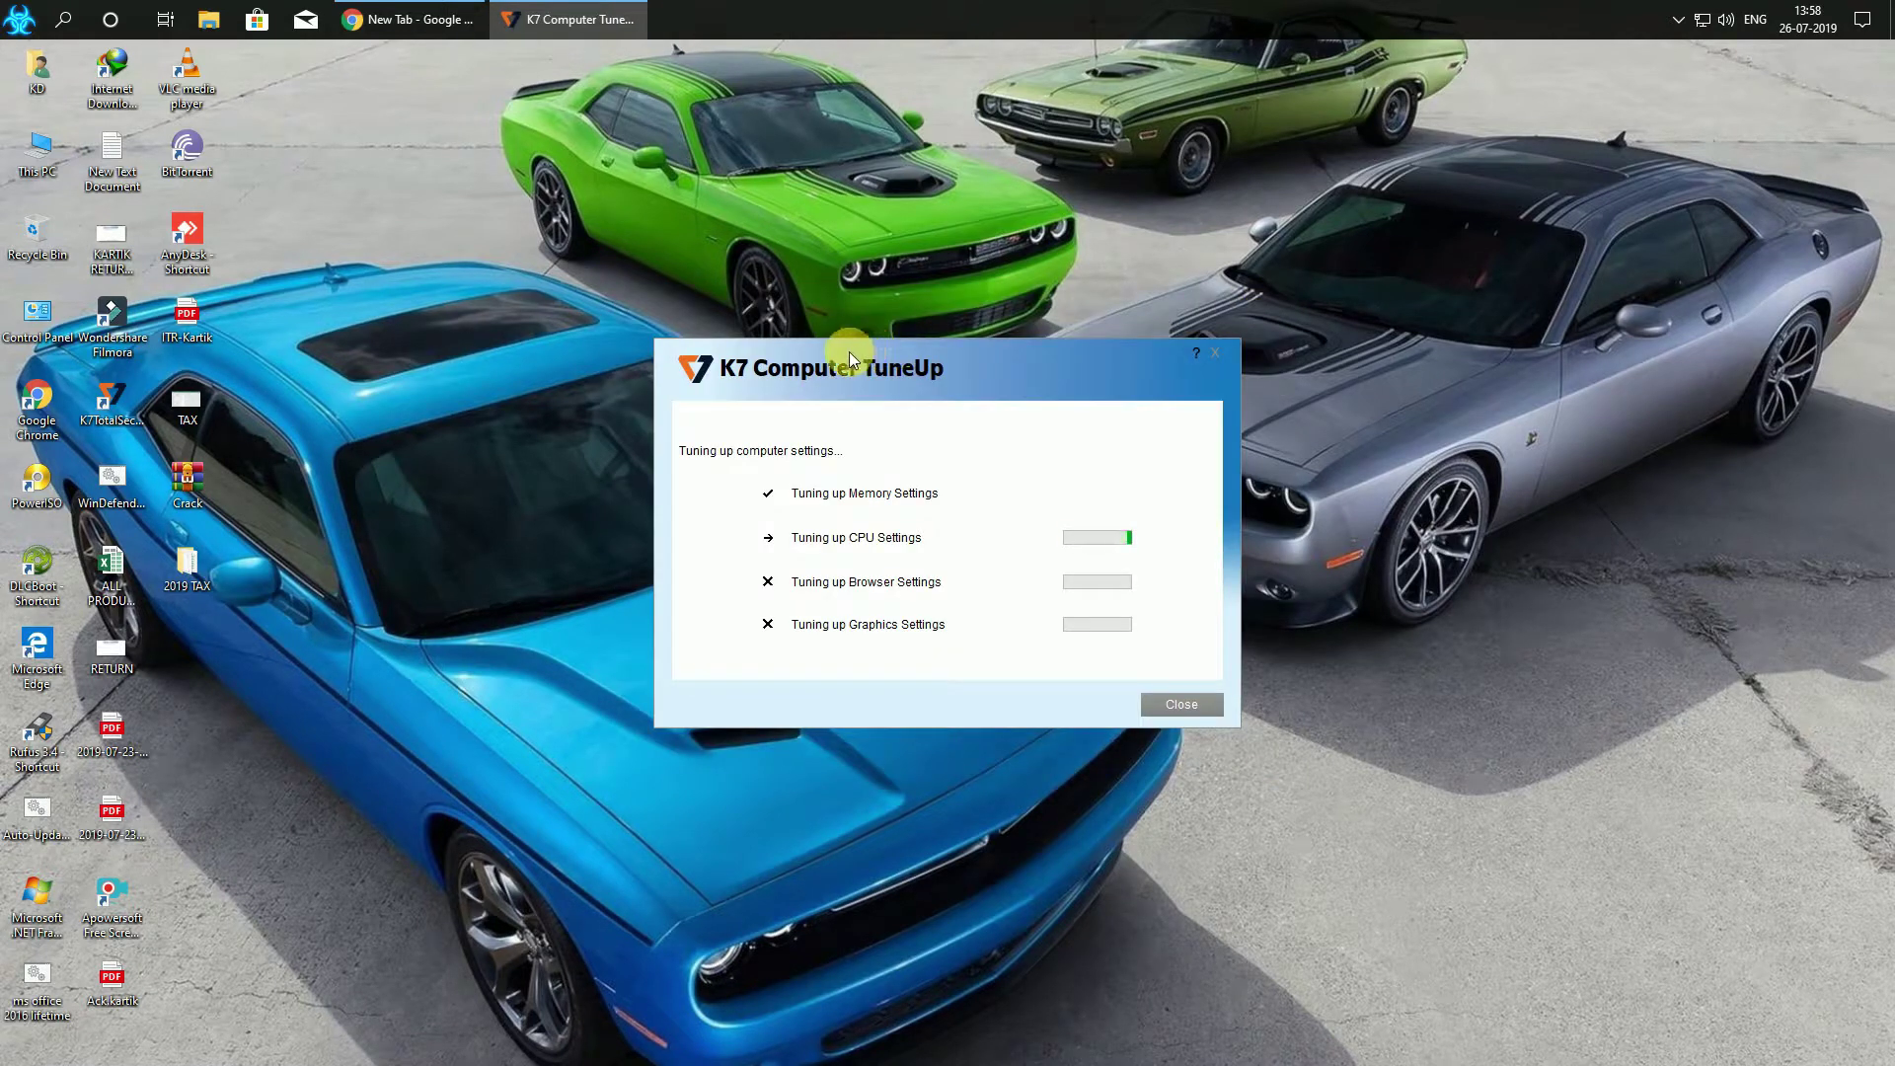
{"action": "left_click_drag", "start_coordinate": [849, 352], "coordinate": [575, 230]}
{"action": "left_click", "coordinate": [1443, 442]}
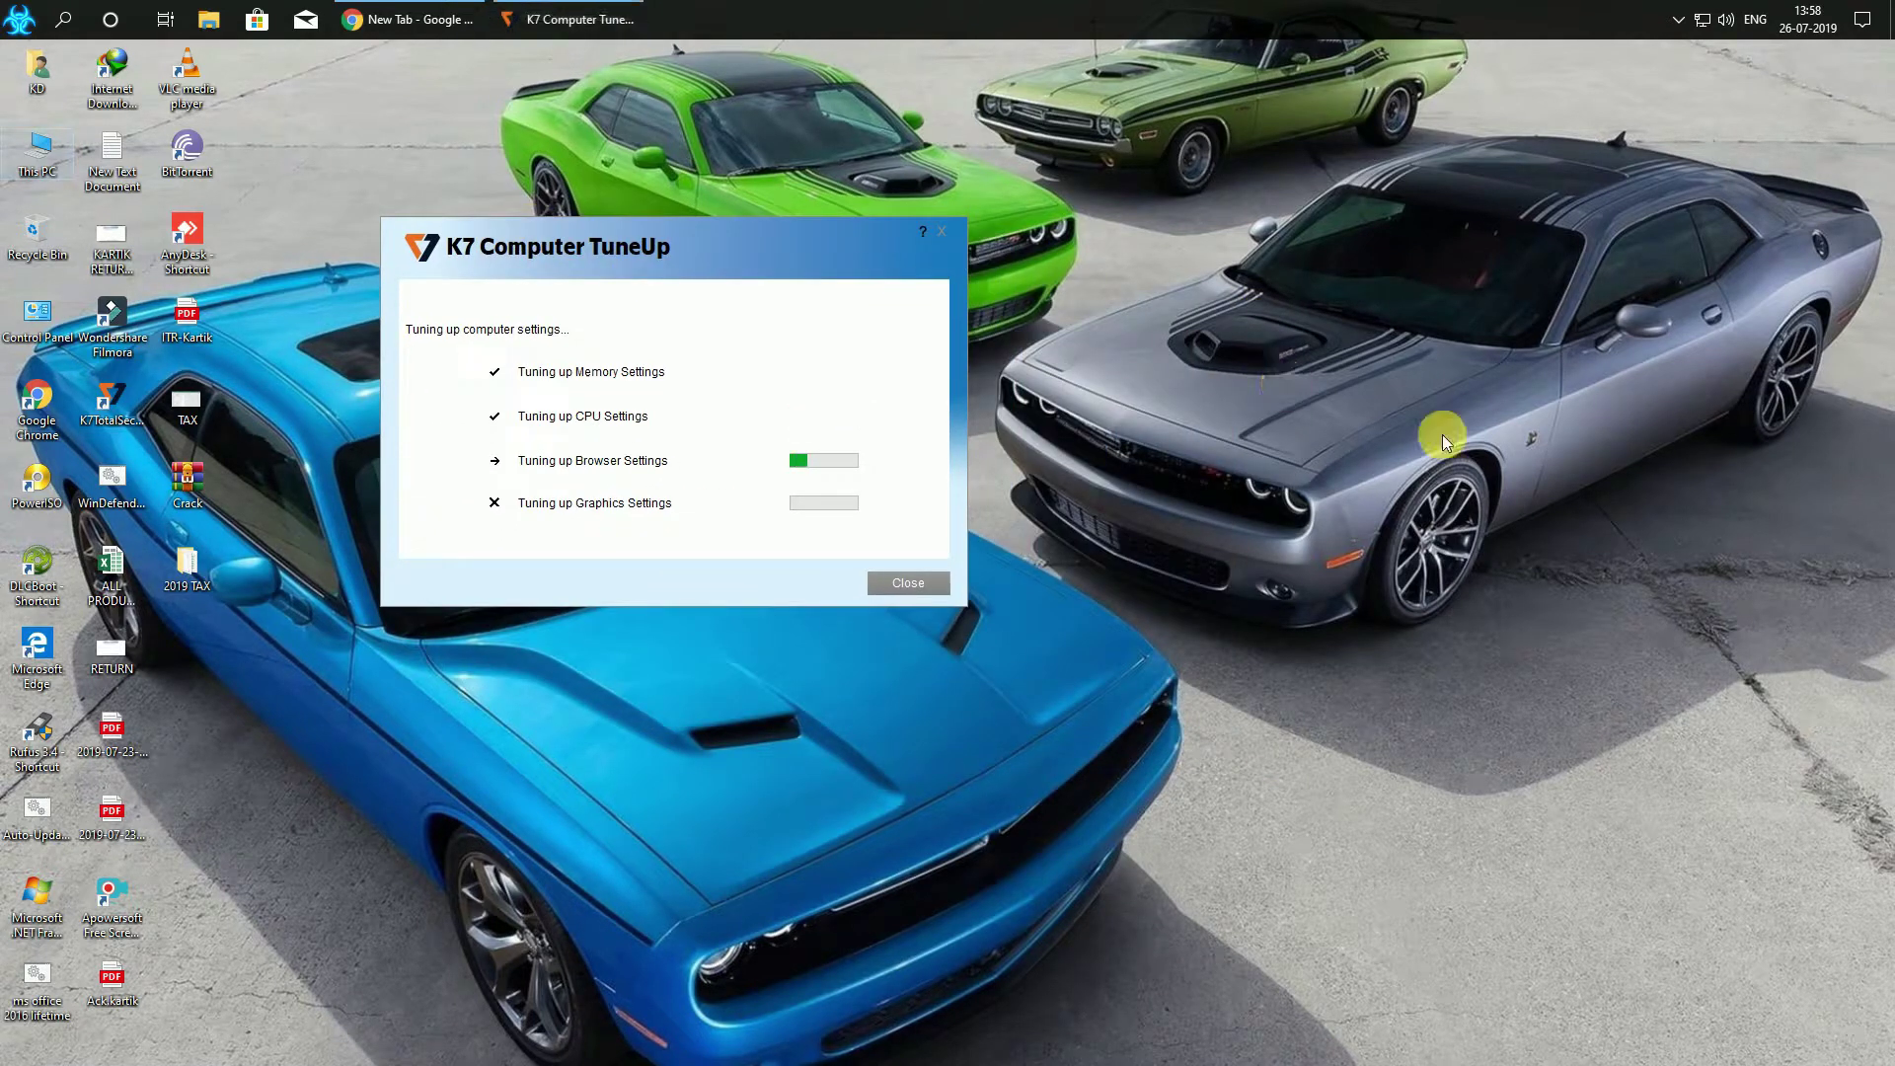
{"action": "right_click", "coordinate": [1387, 464]}
{"action": "left_click", "coordinate": [1362, 446]}
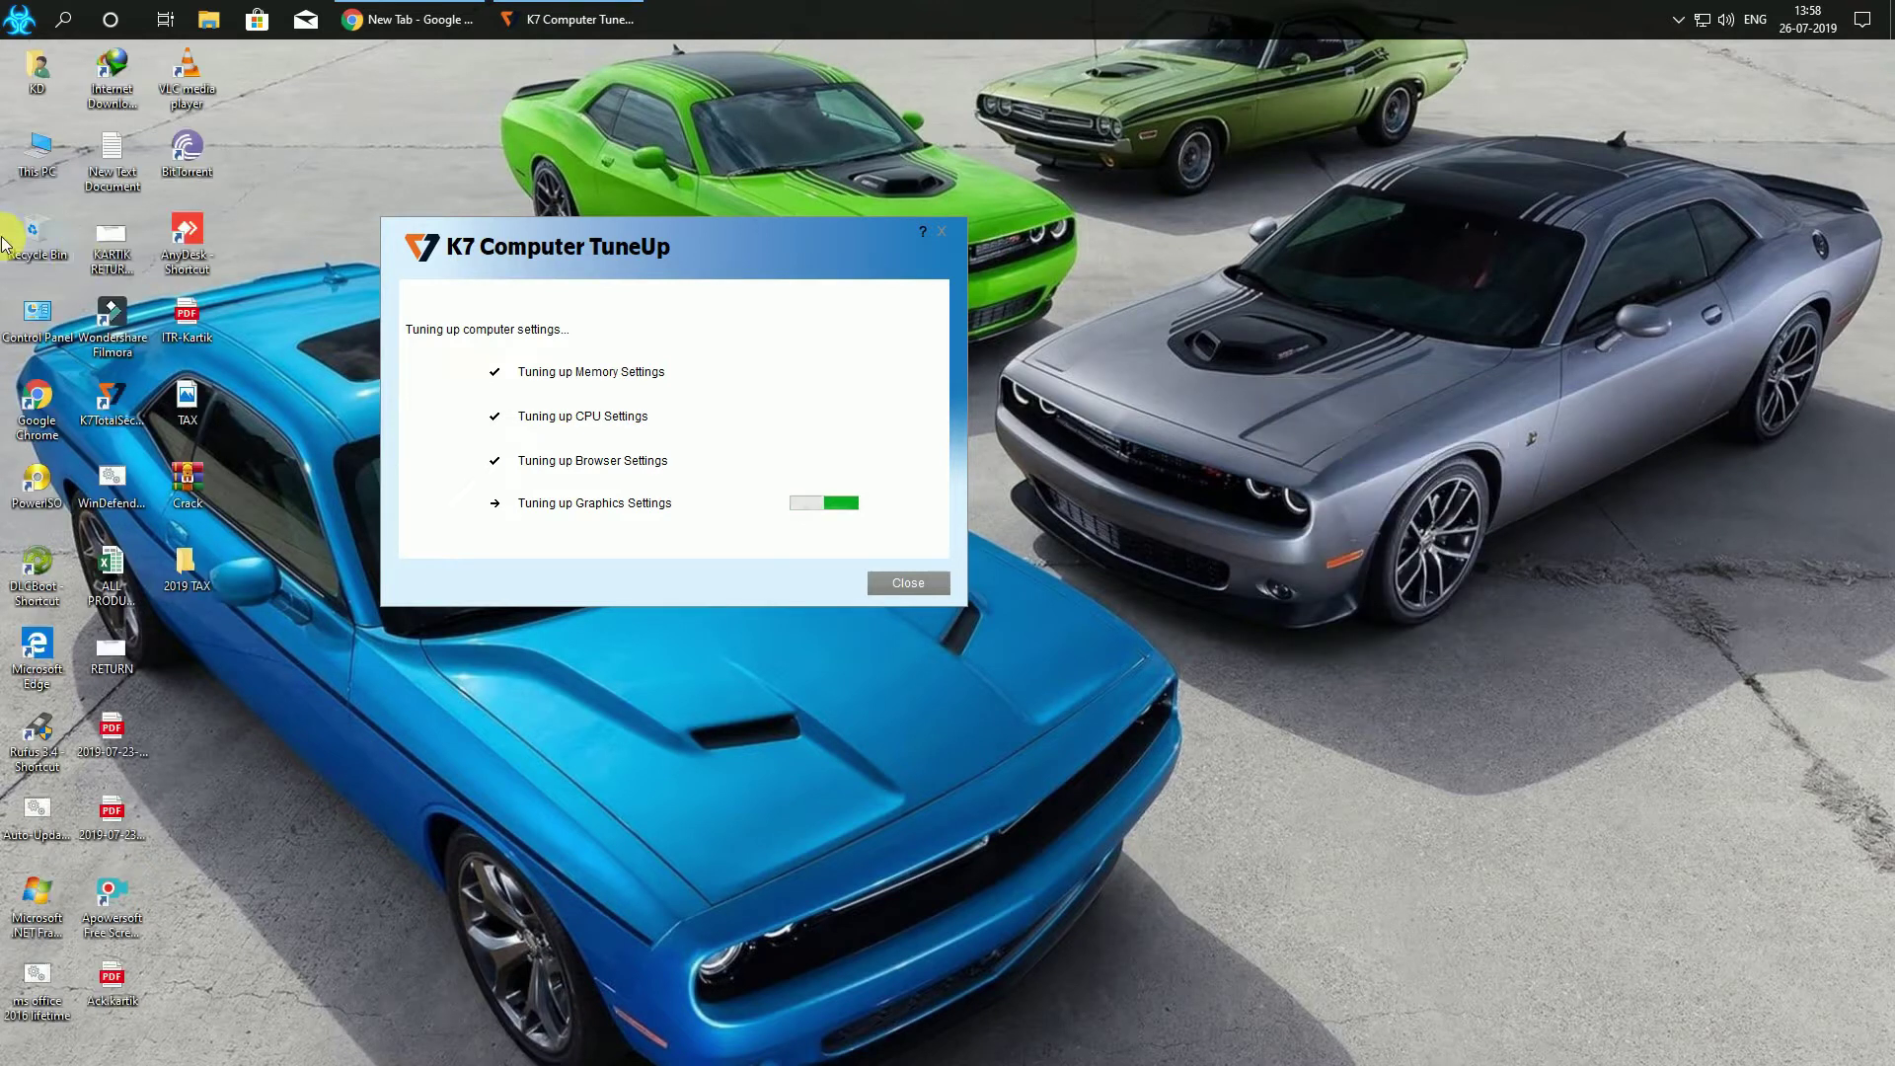
{"action": "left_click", "coordinate": [894, 585]}
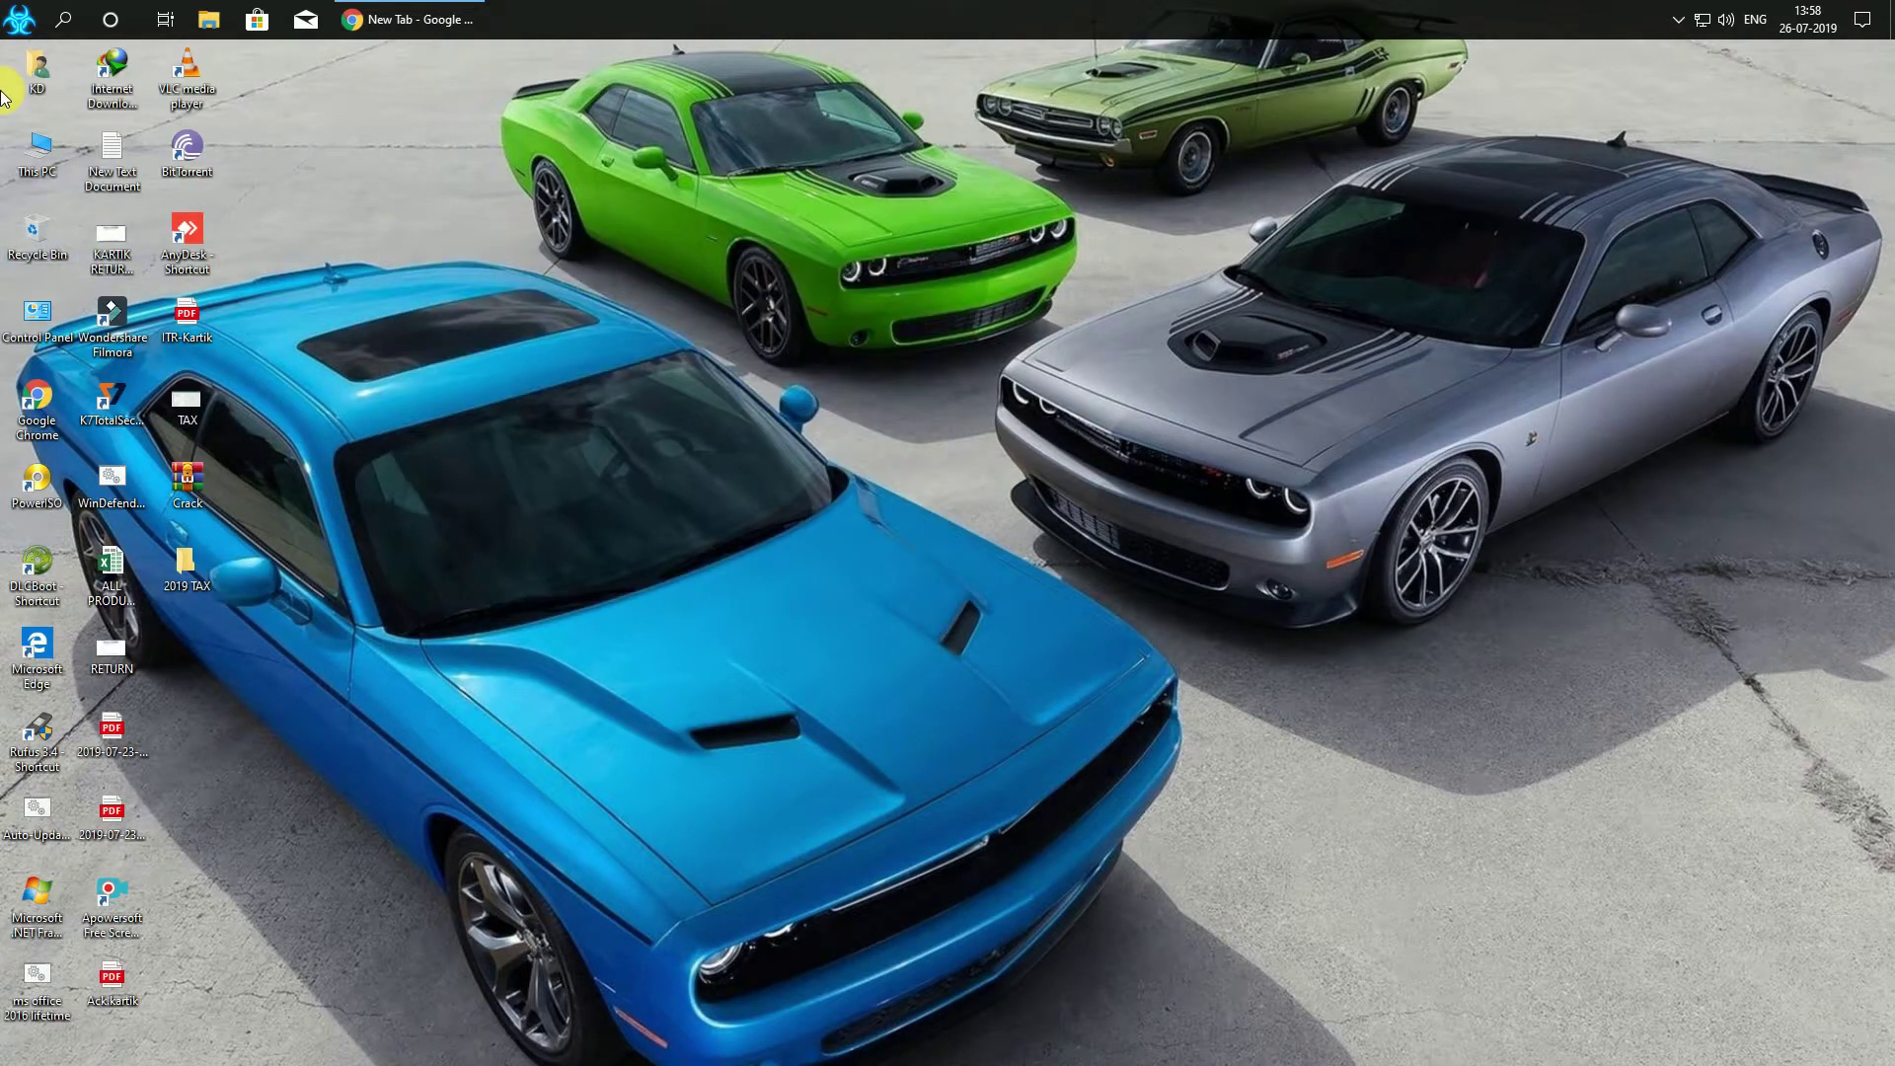
View the system protection configuration for Local Disk (C:) in the computer's system properties, and close everything without changes
{"action": "right_click", "coordinate": [39, 150]}
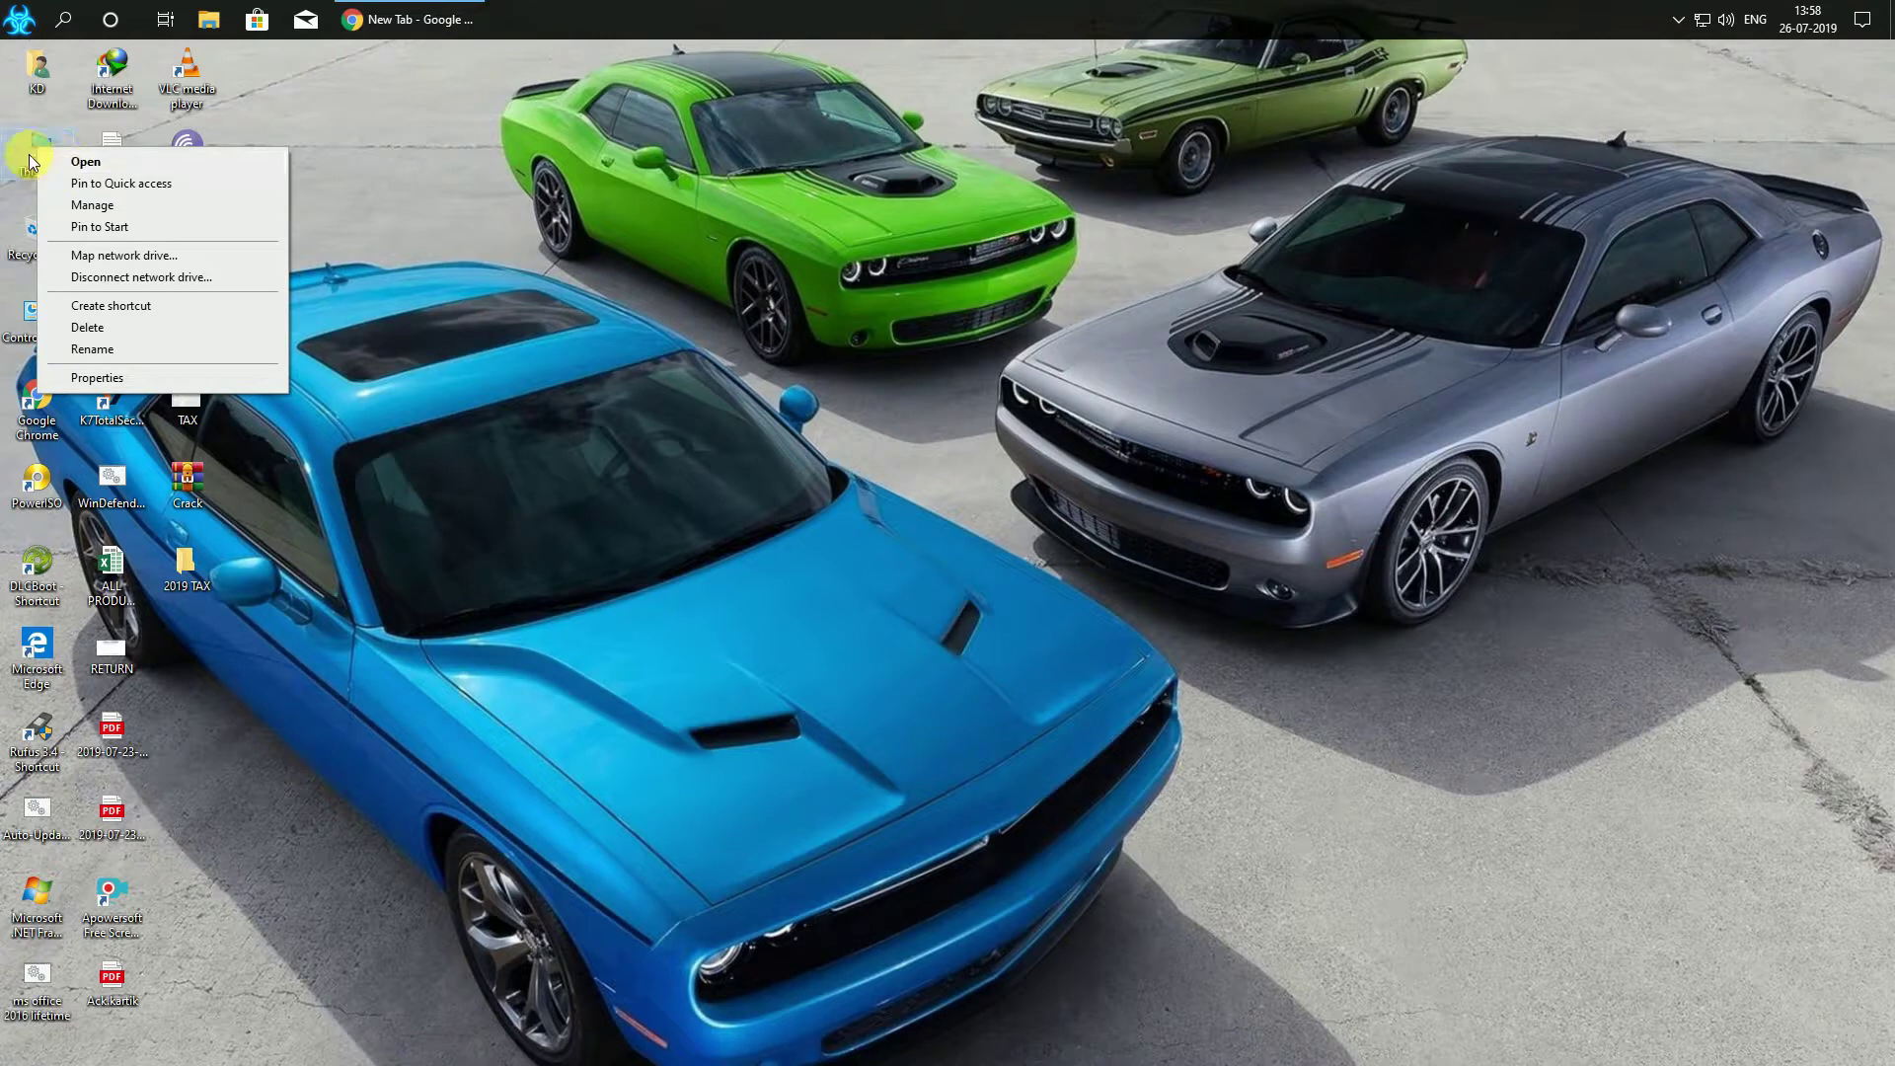
{"action": "left_click", "coordinate": [114, 378]}
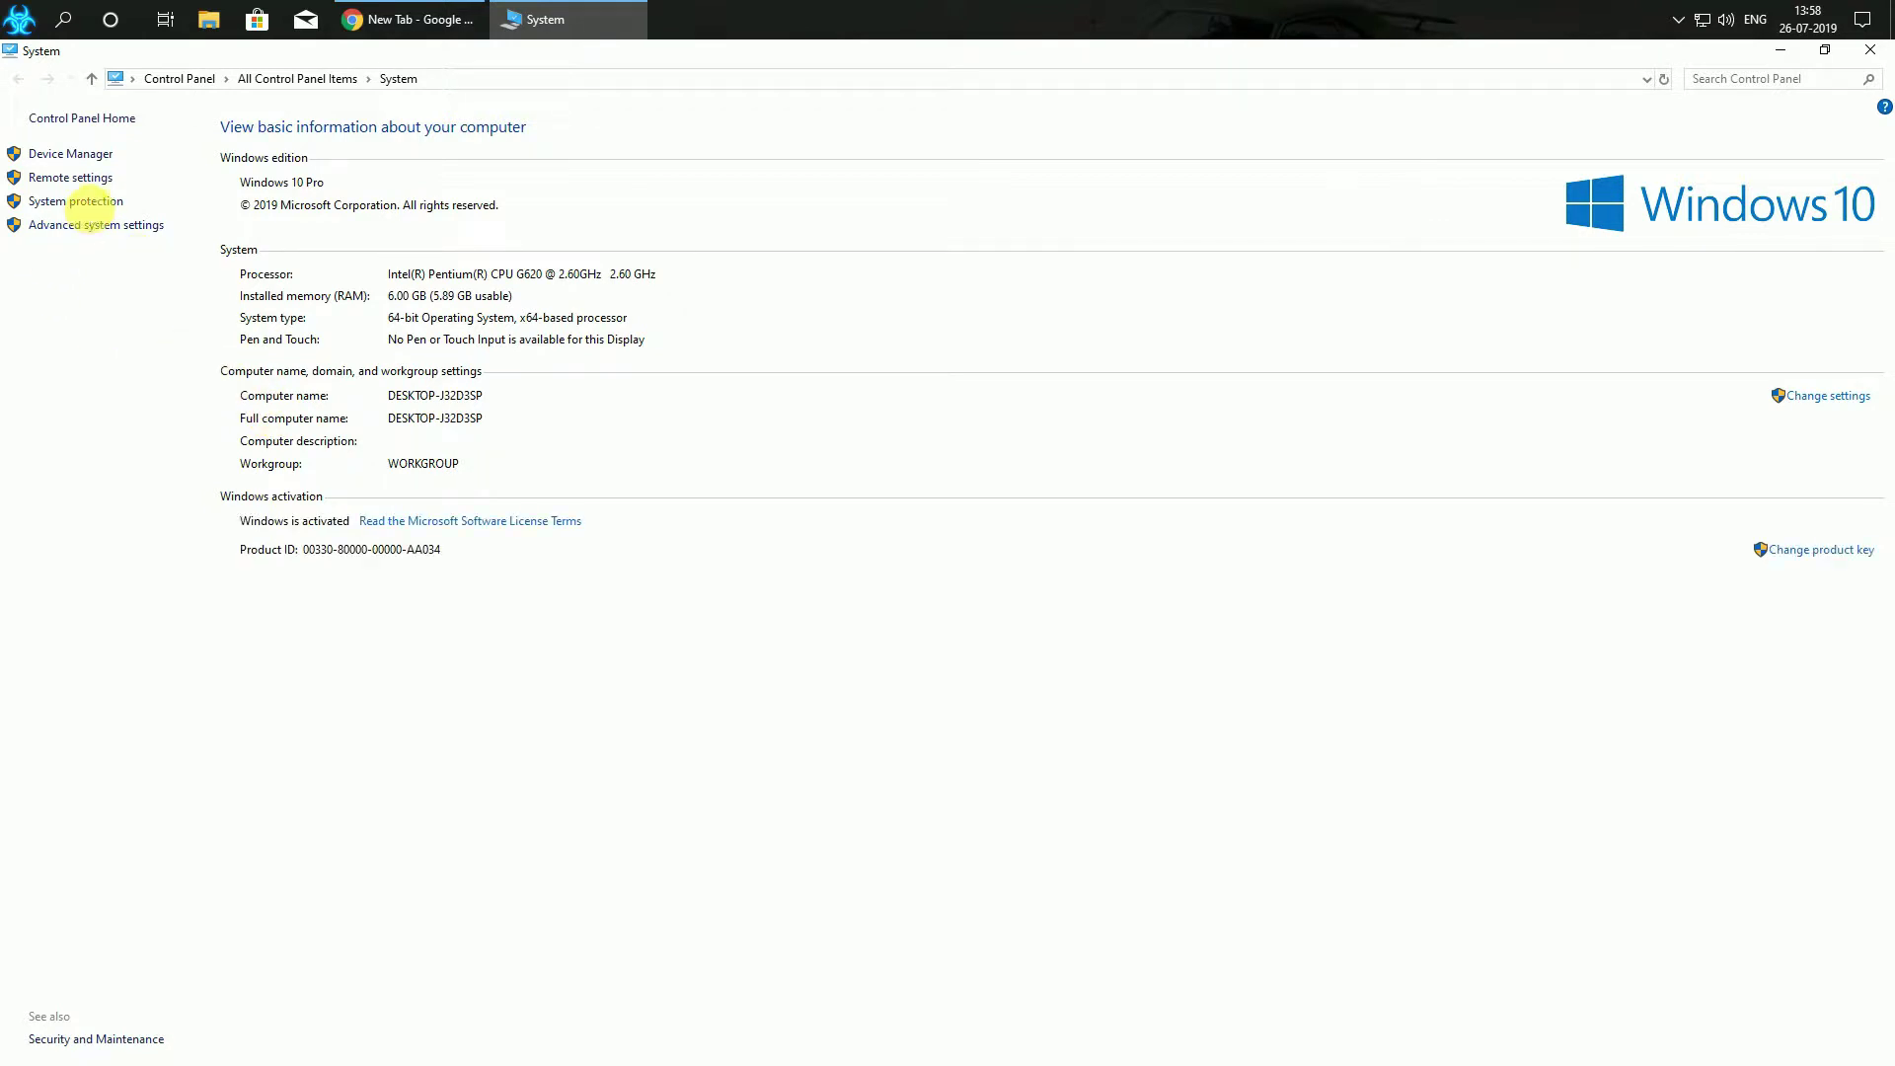
{"action": "left_click", "coordinate": [99, 207]}
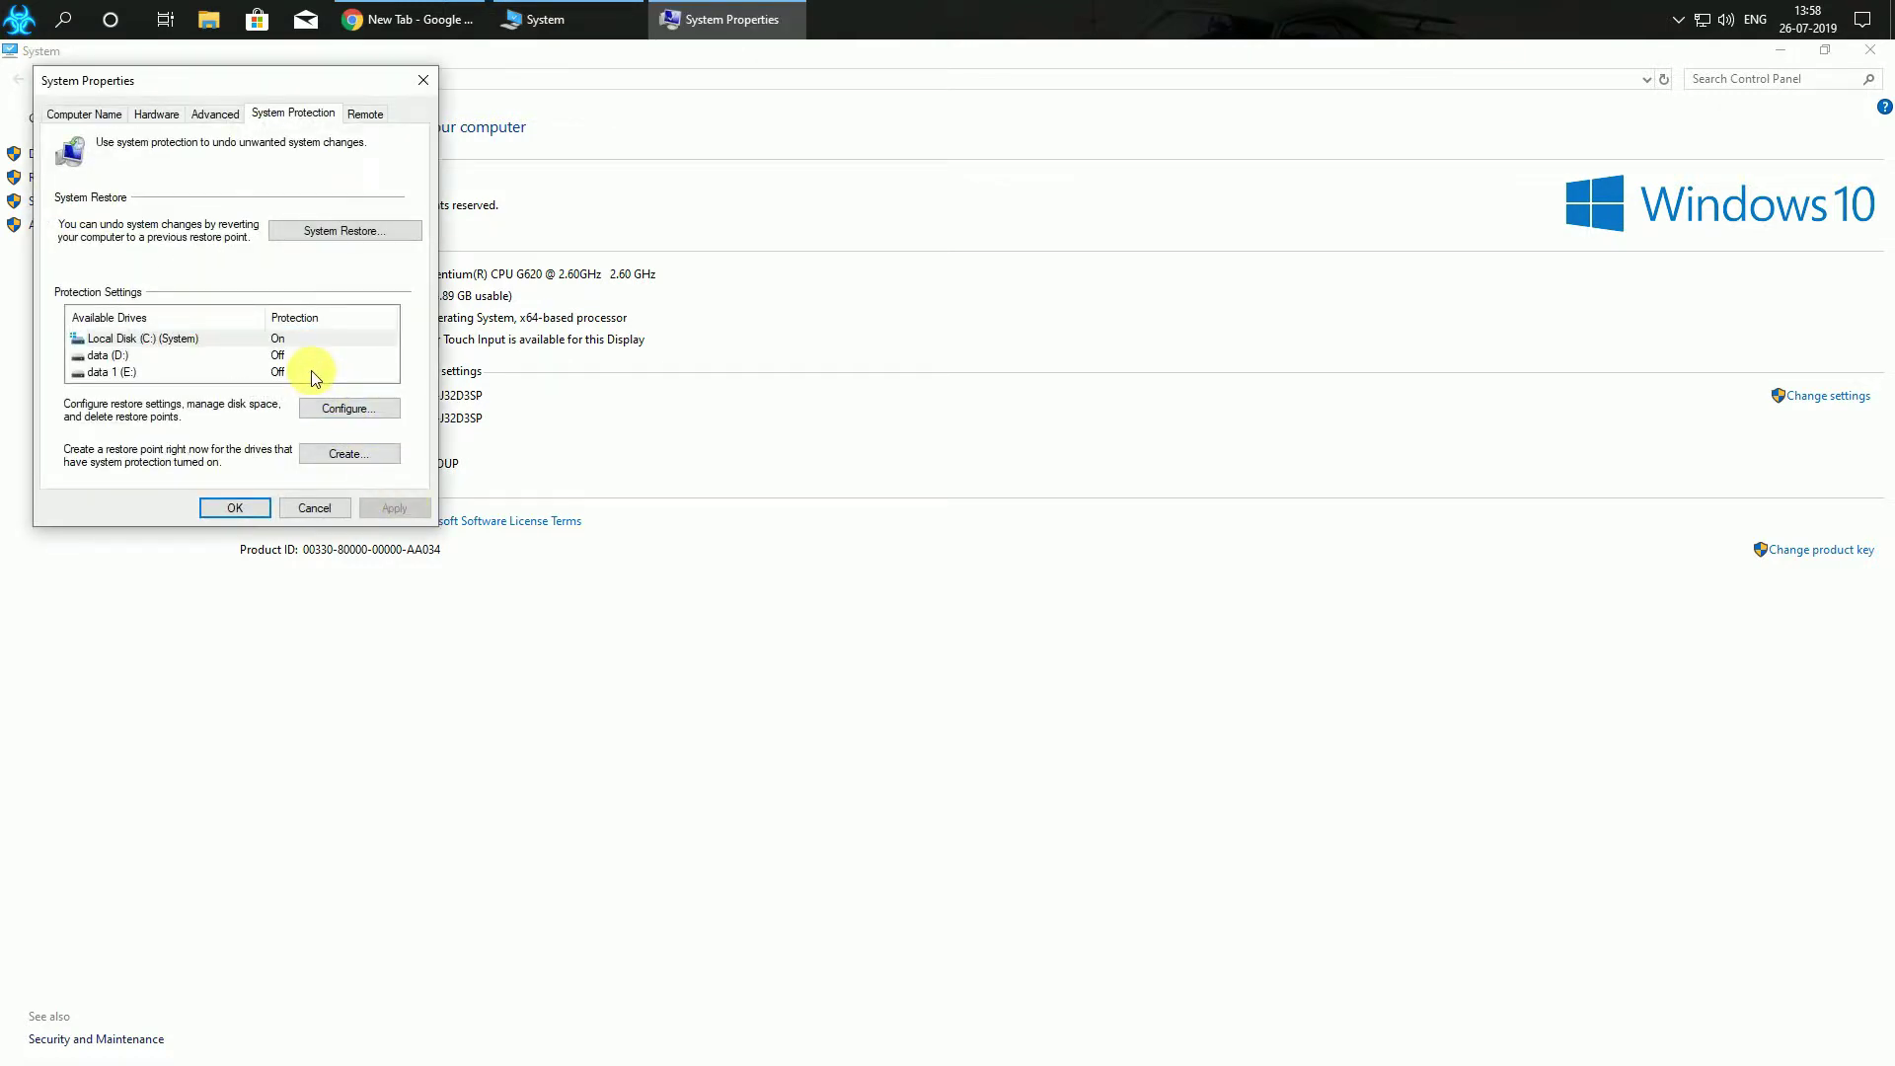
{"action": "left_click", "coordinate": [323, 409]}
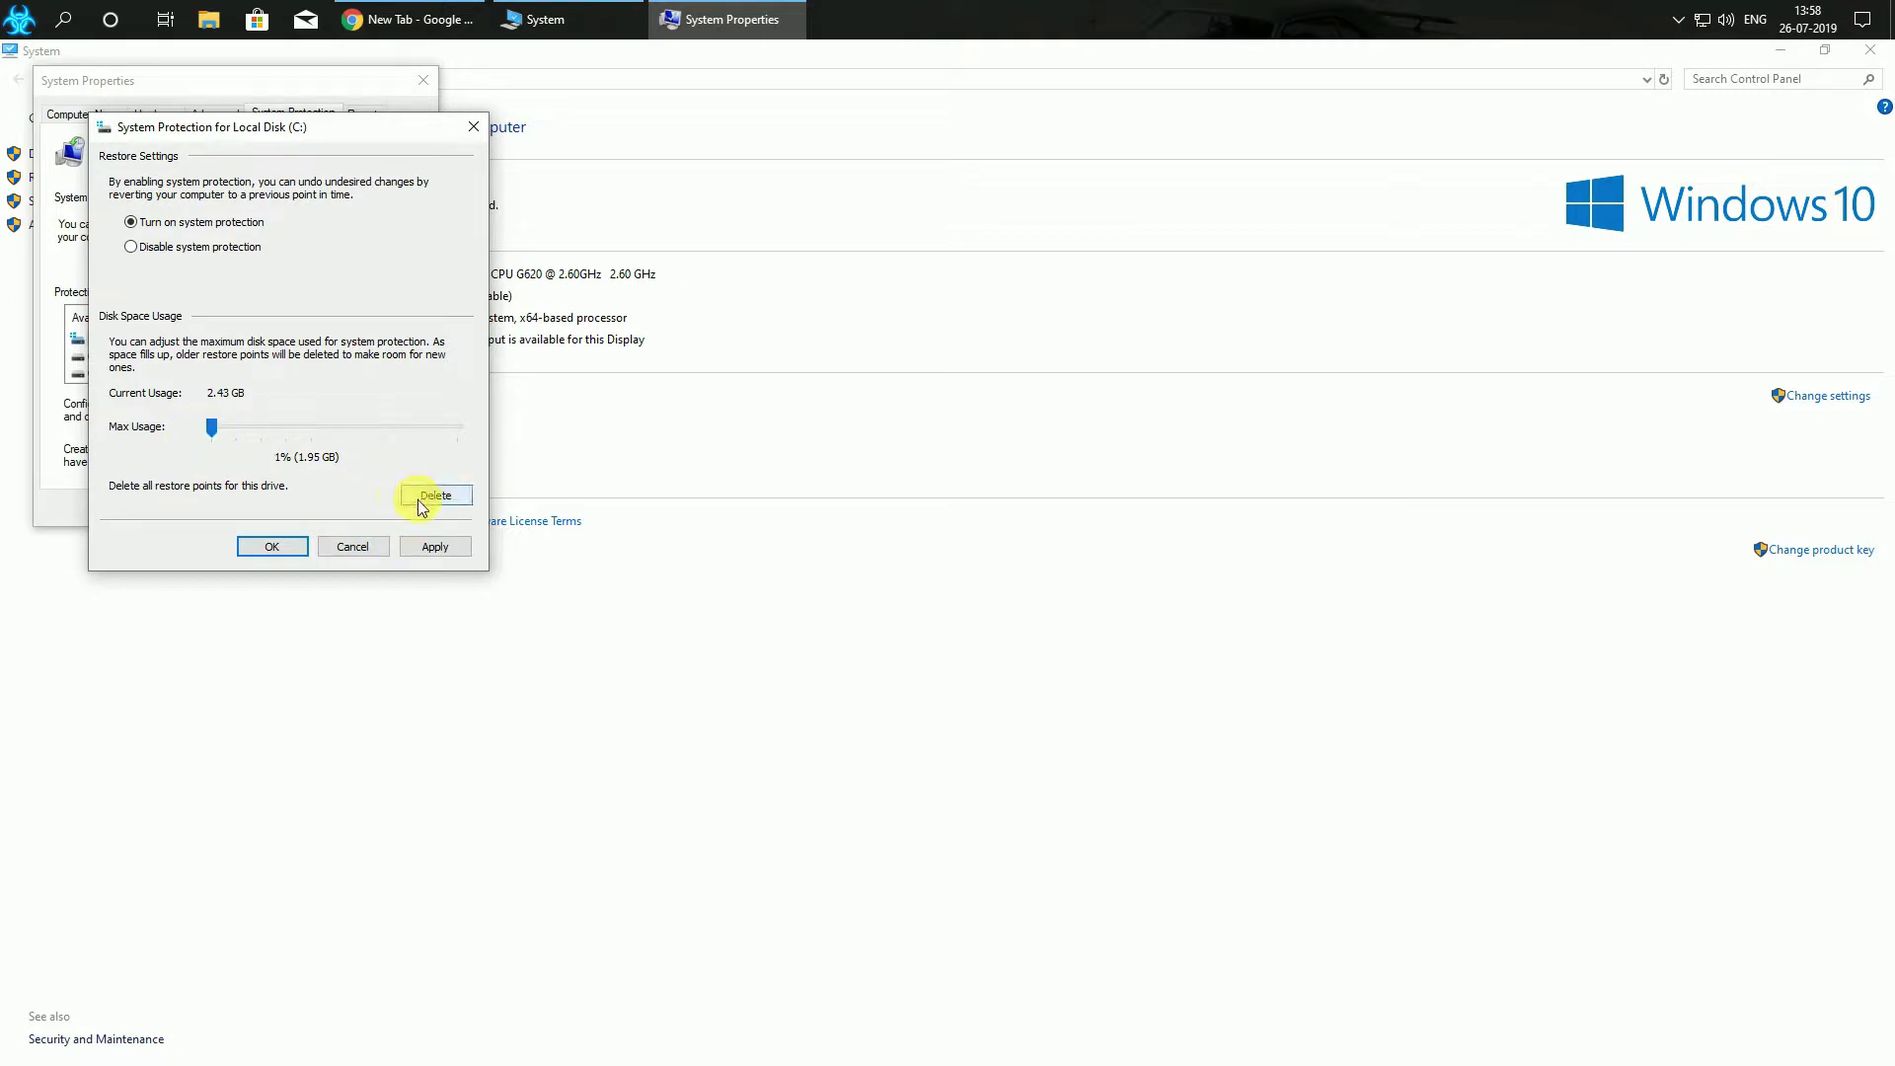
{"action": "left_click", "coordinate": [352, 545]}
{"action": "left_click", "coordinate": [315, 507]}
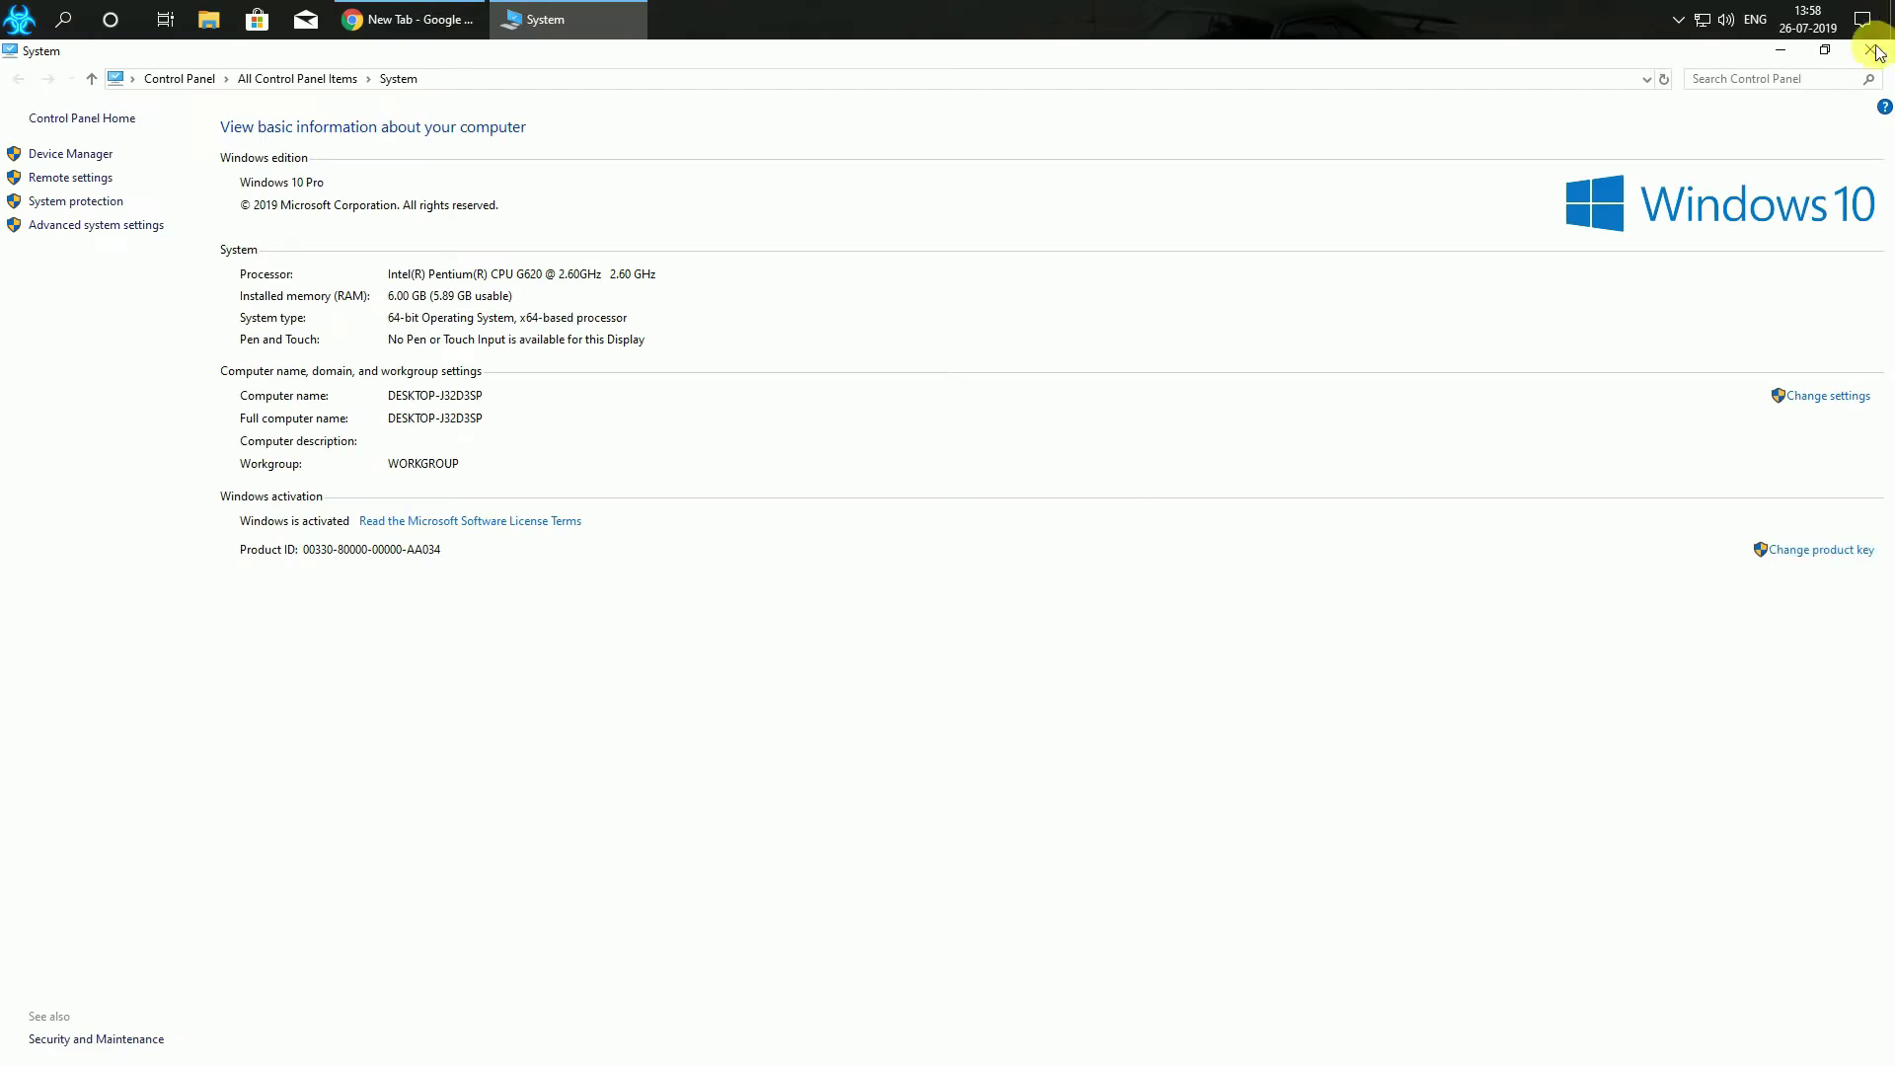
{"action": "left_click", "coordinate": [1875, 51]}
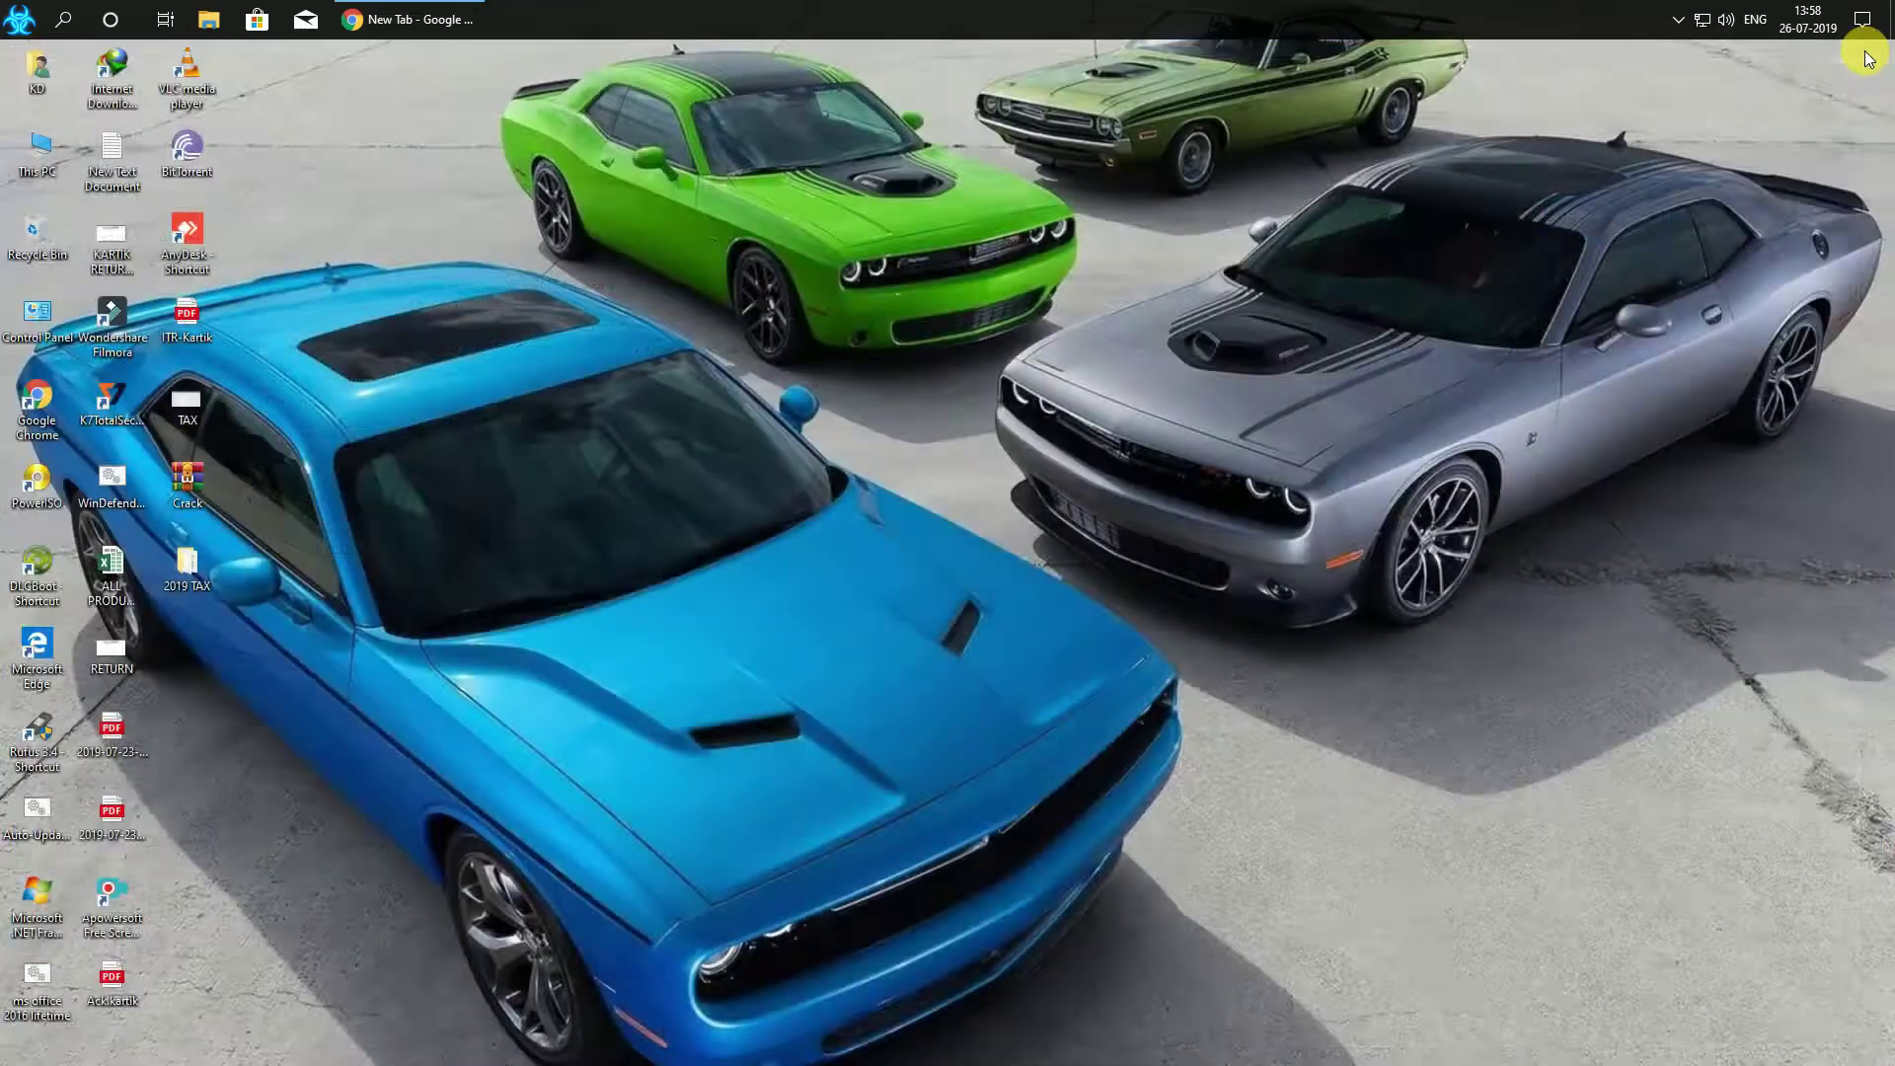
View the notification center, collapse and expand its quick actions, and refresh the desktop
{"action": "left_click", "coordinate": [1872, 54]}
{"action": "left_click", "coordinate": [1863, 20]}
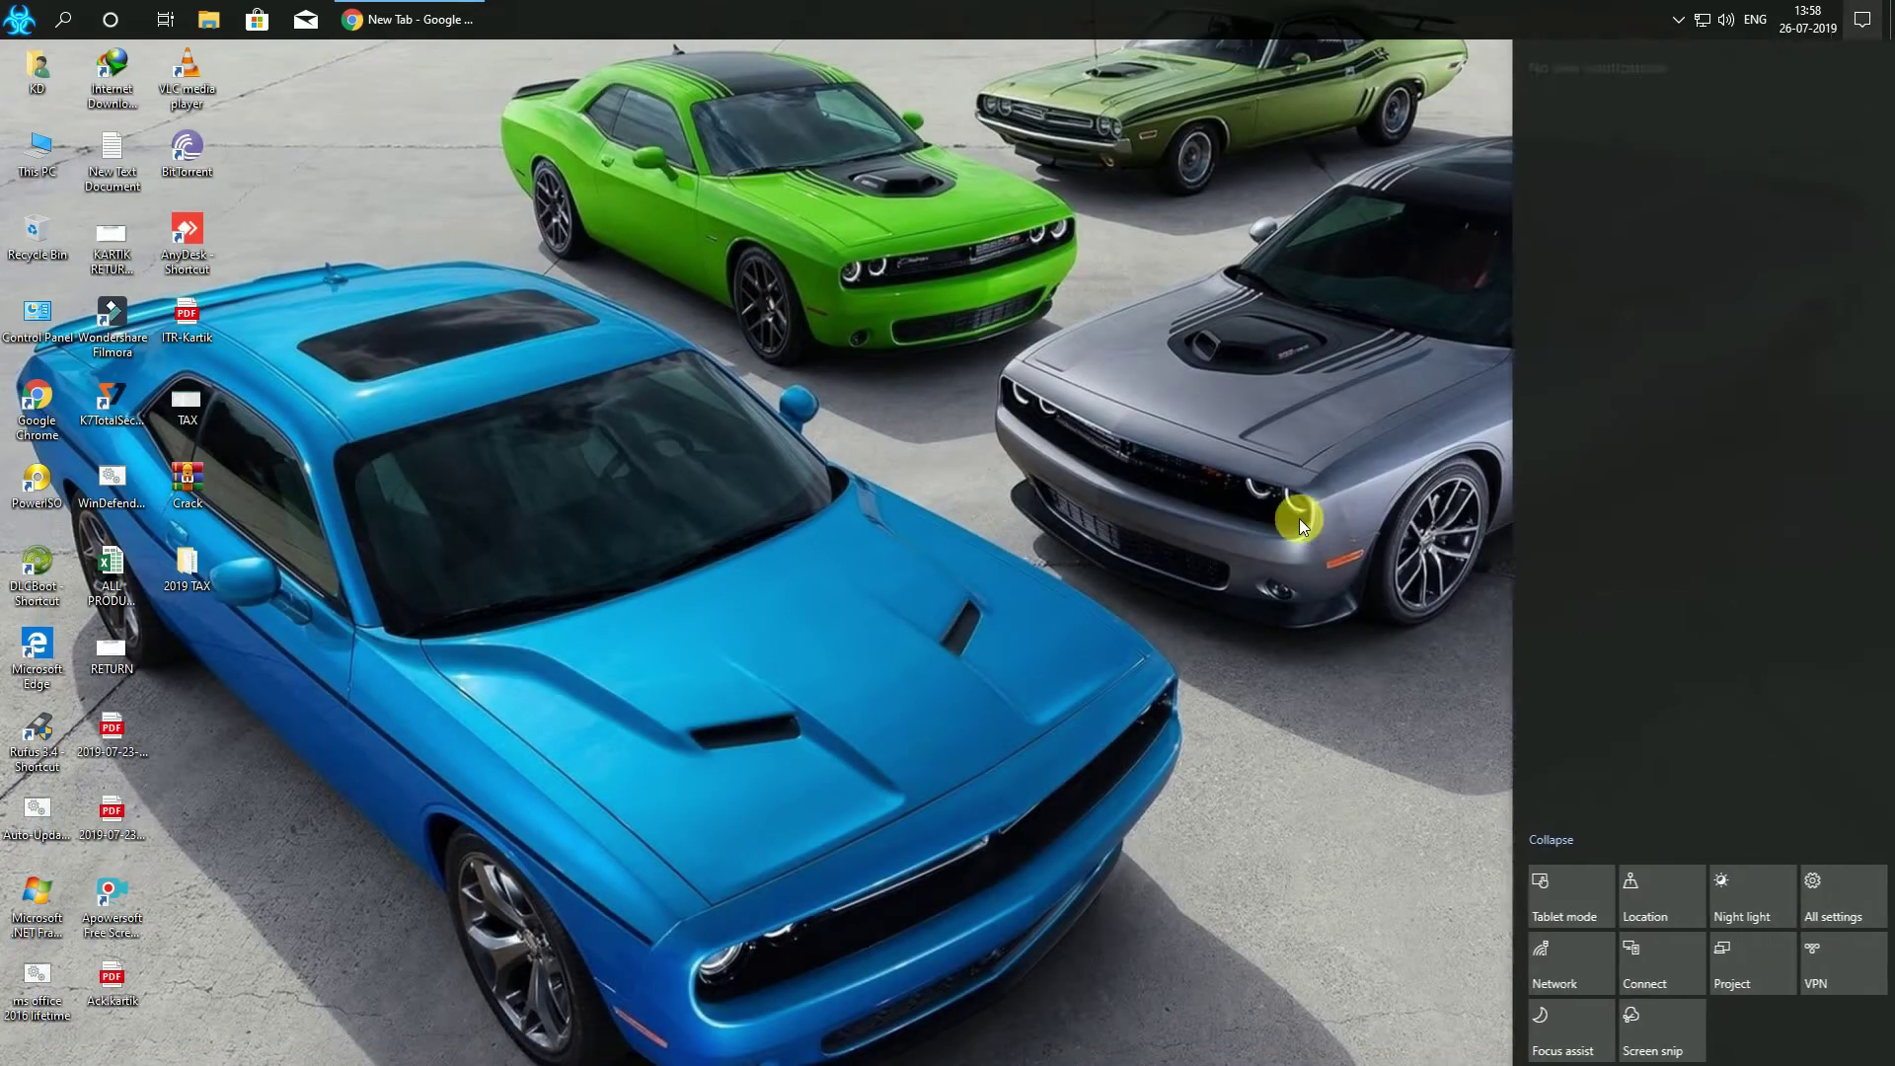
{"action": "left_click", "coordinate": [1550, 837]}
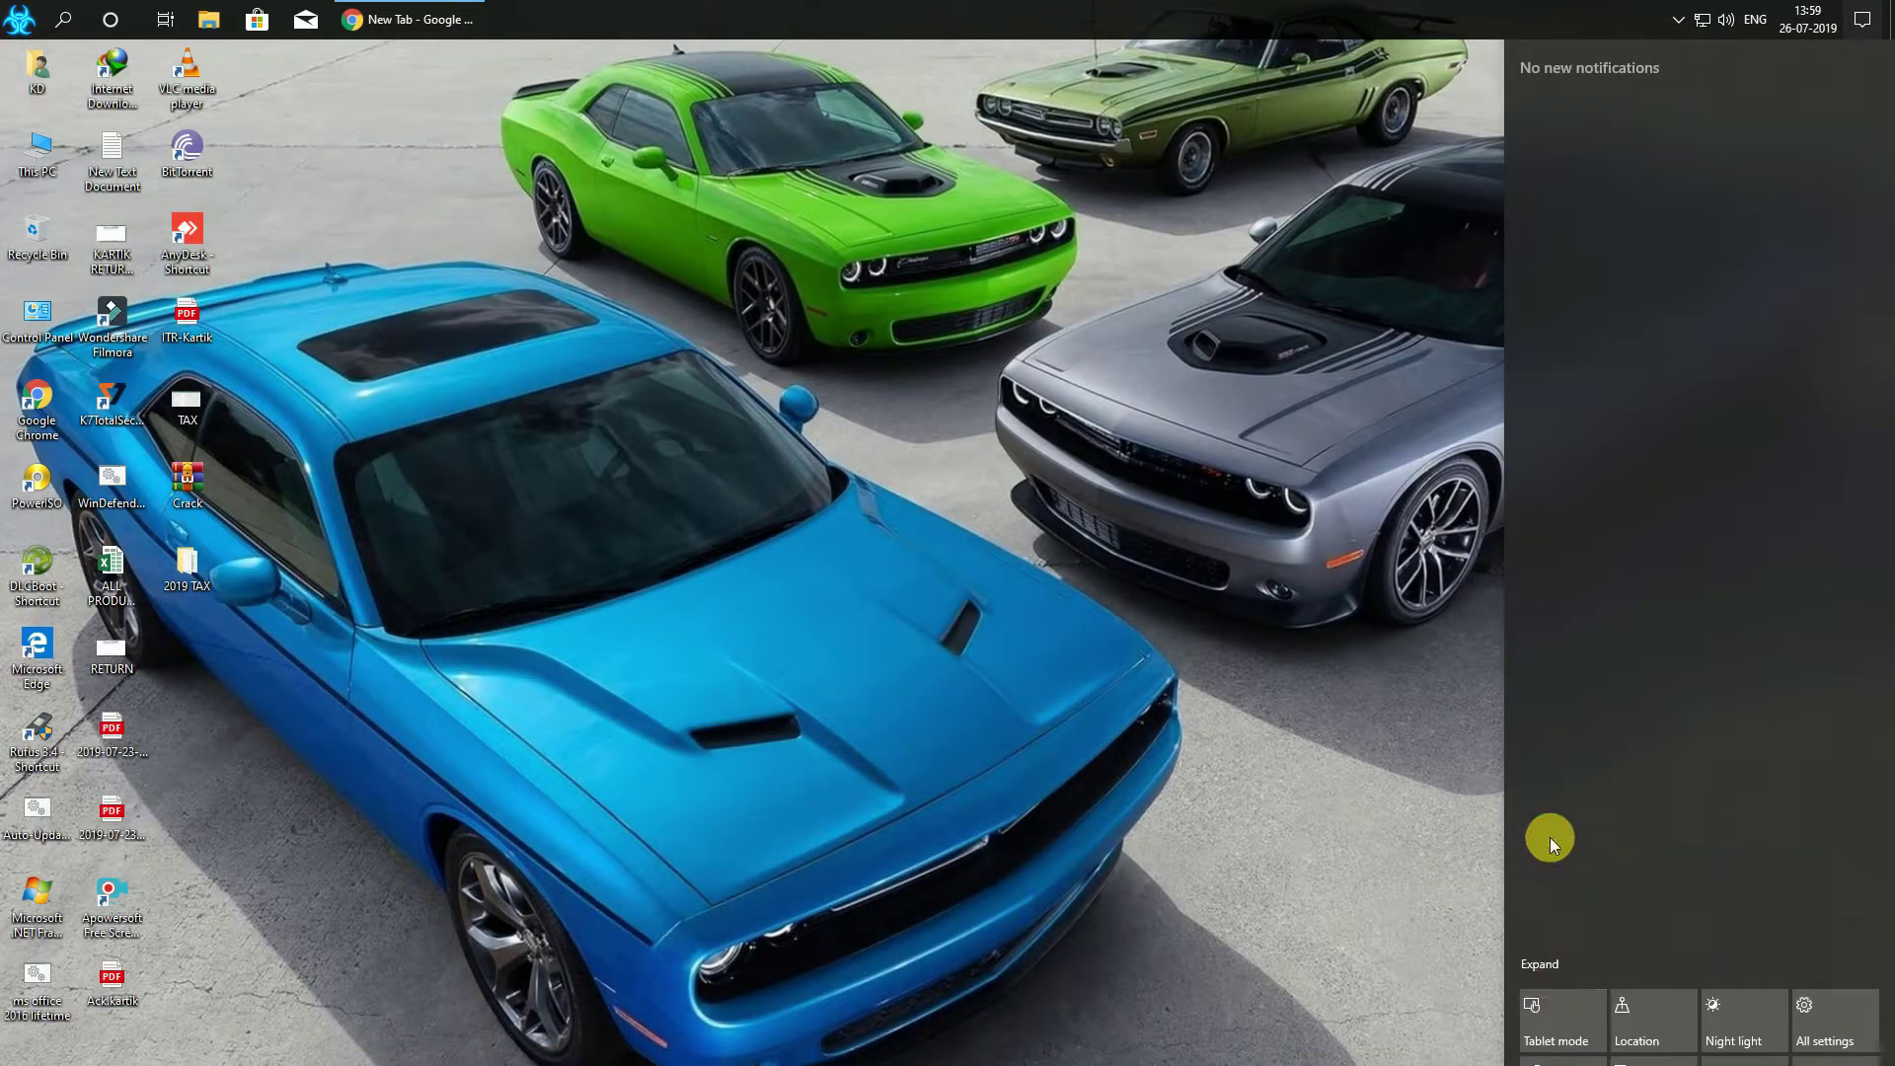
{"action": "left_click", "coordinate": [1516, 963]}
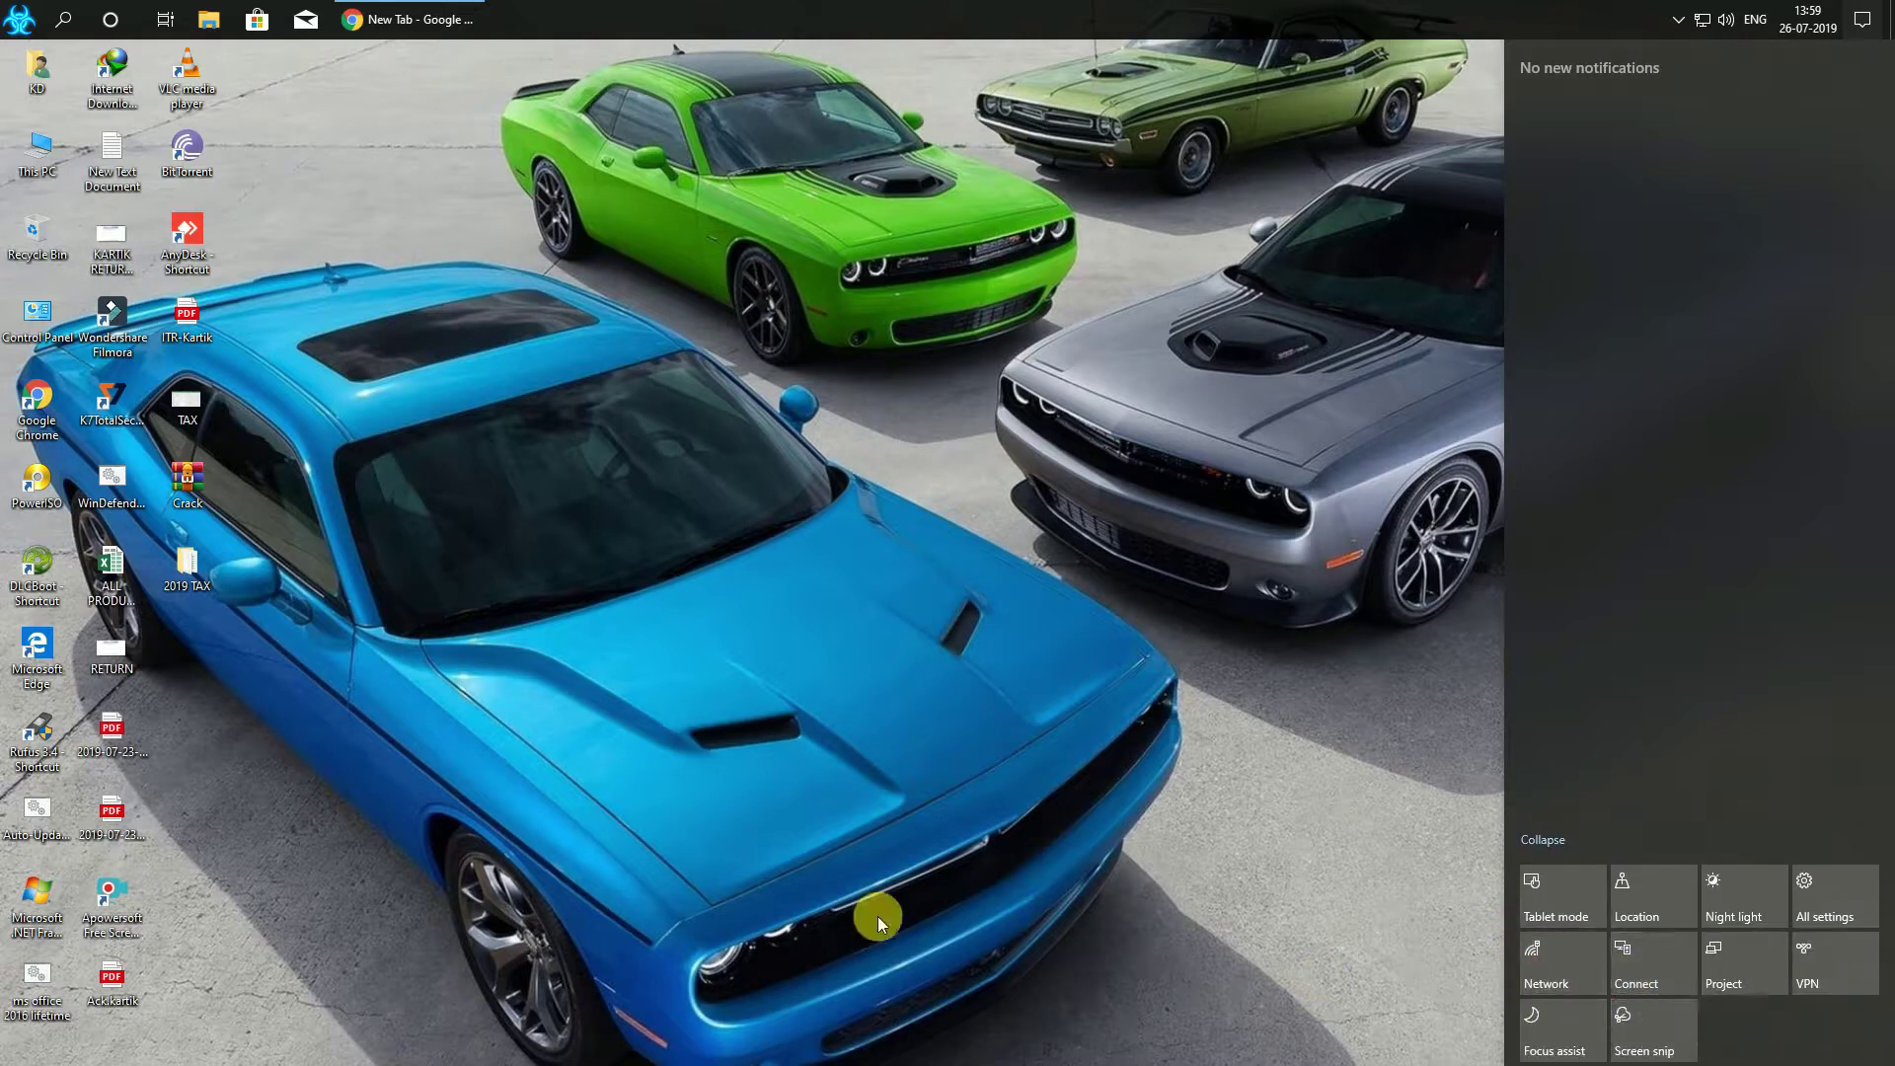
{"action": "right_click", "coordinate": [241, 507]}
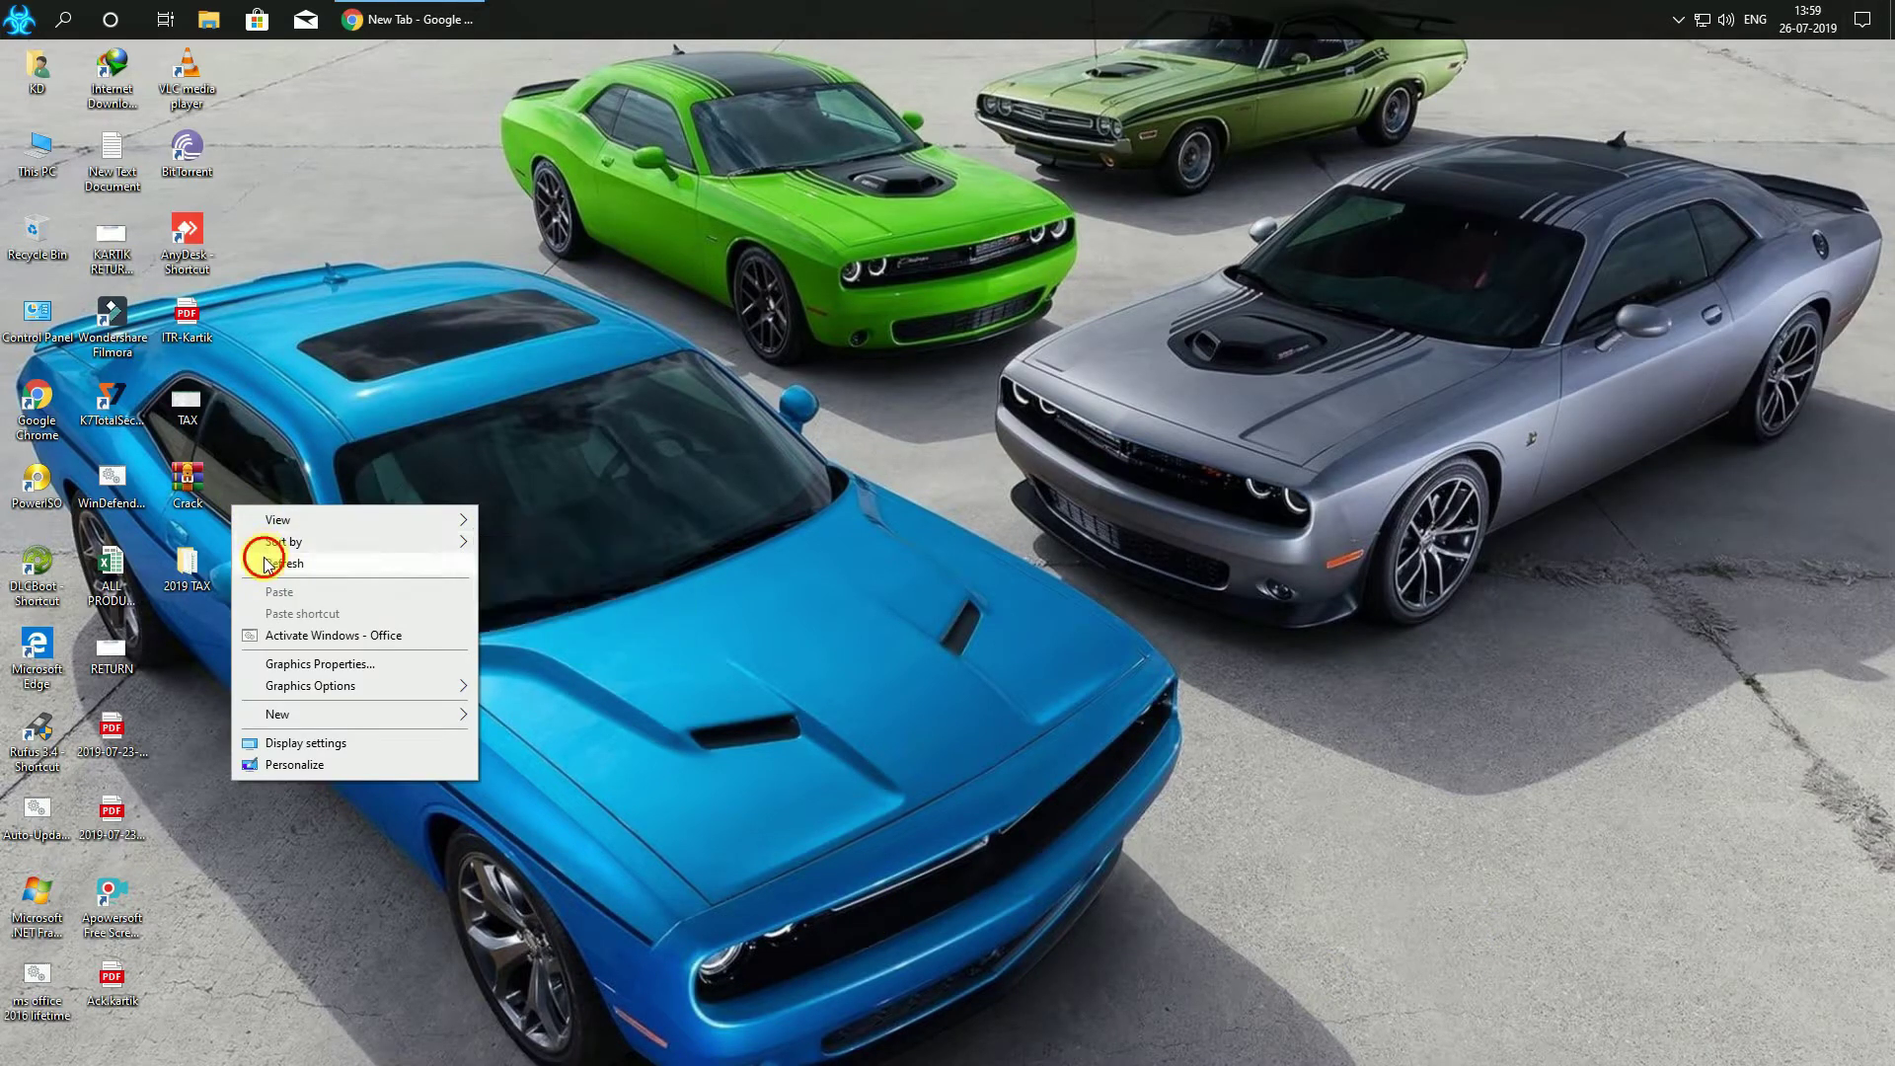
Review the installed programs under Programs and Features in Control Panel and return to the Control Panel overview
{"action": "left_click", "coordinate": [104, 392]}
{"action": "double_click", "coordinate": [30, 316]}
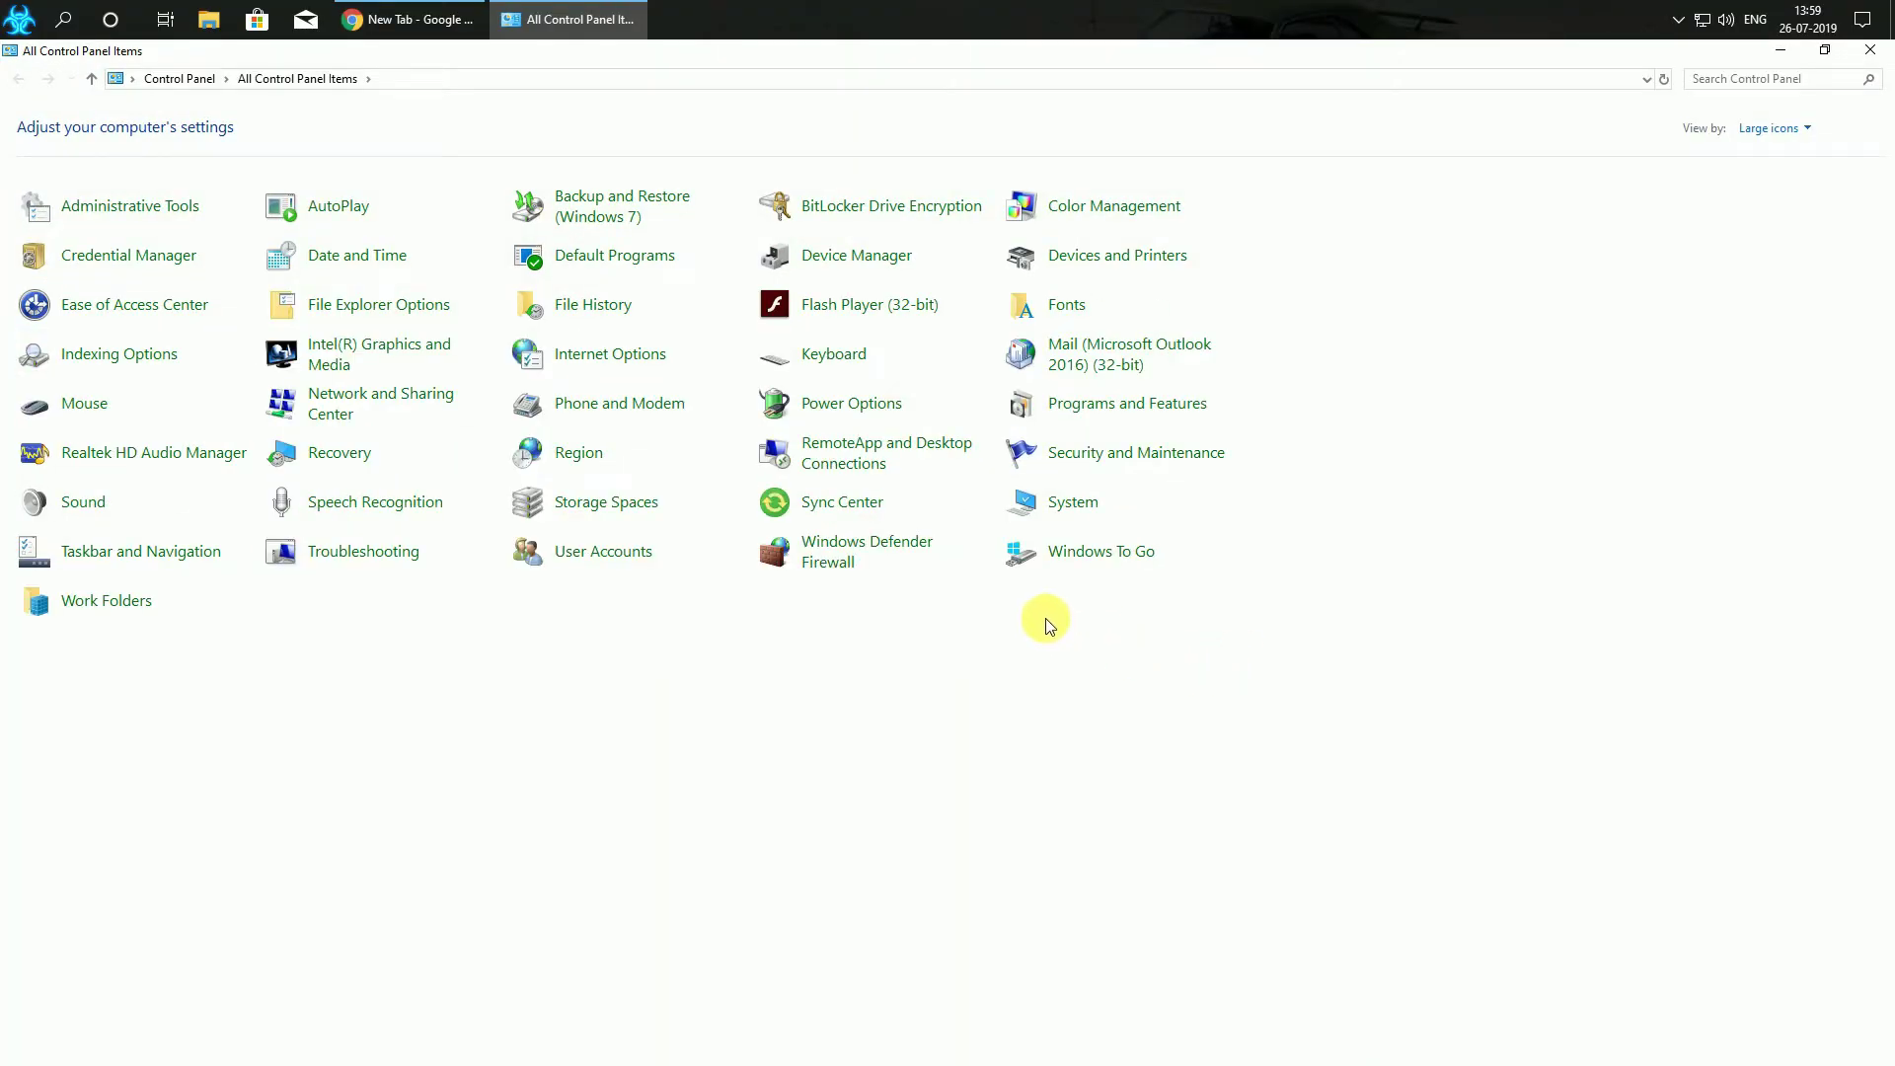
{"action": "left_click", "coordinate": [1131, 404]}
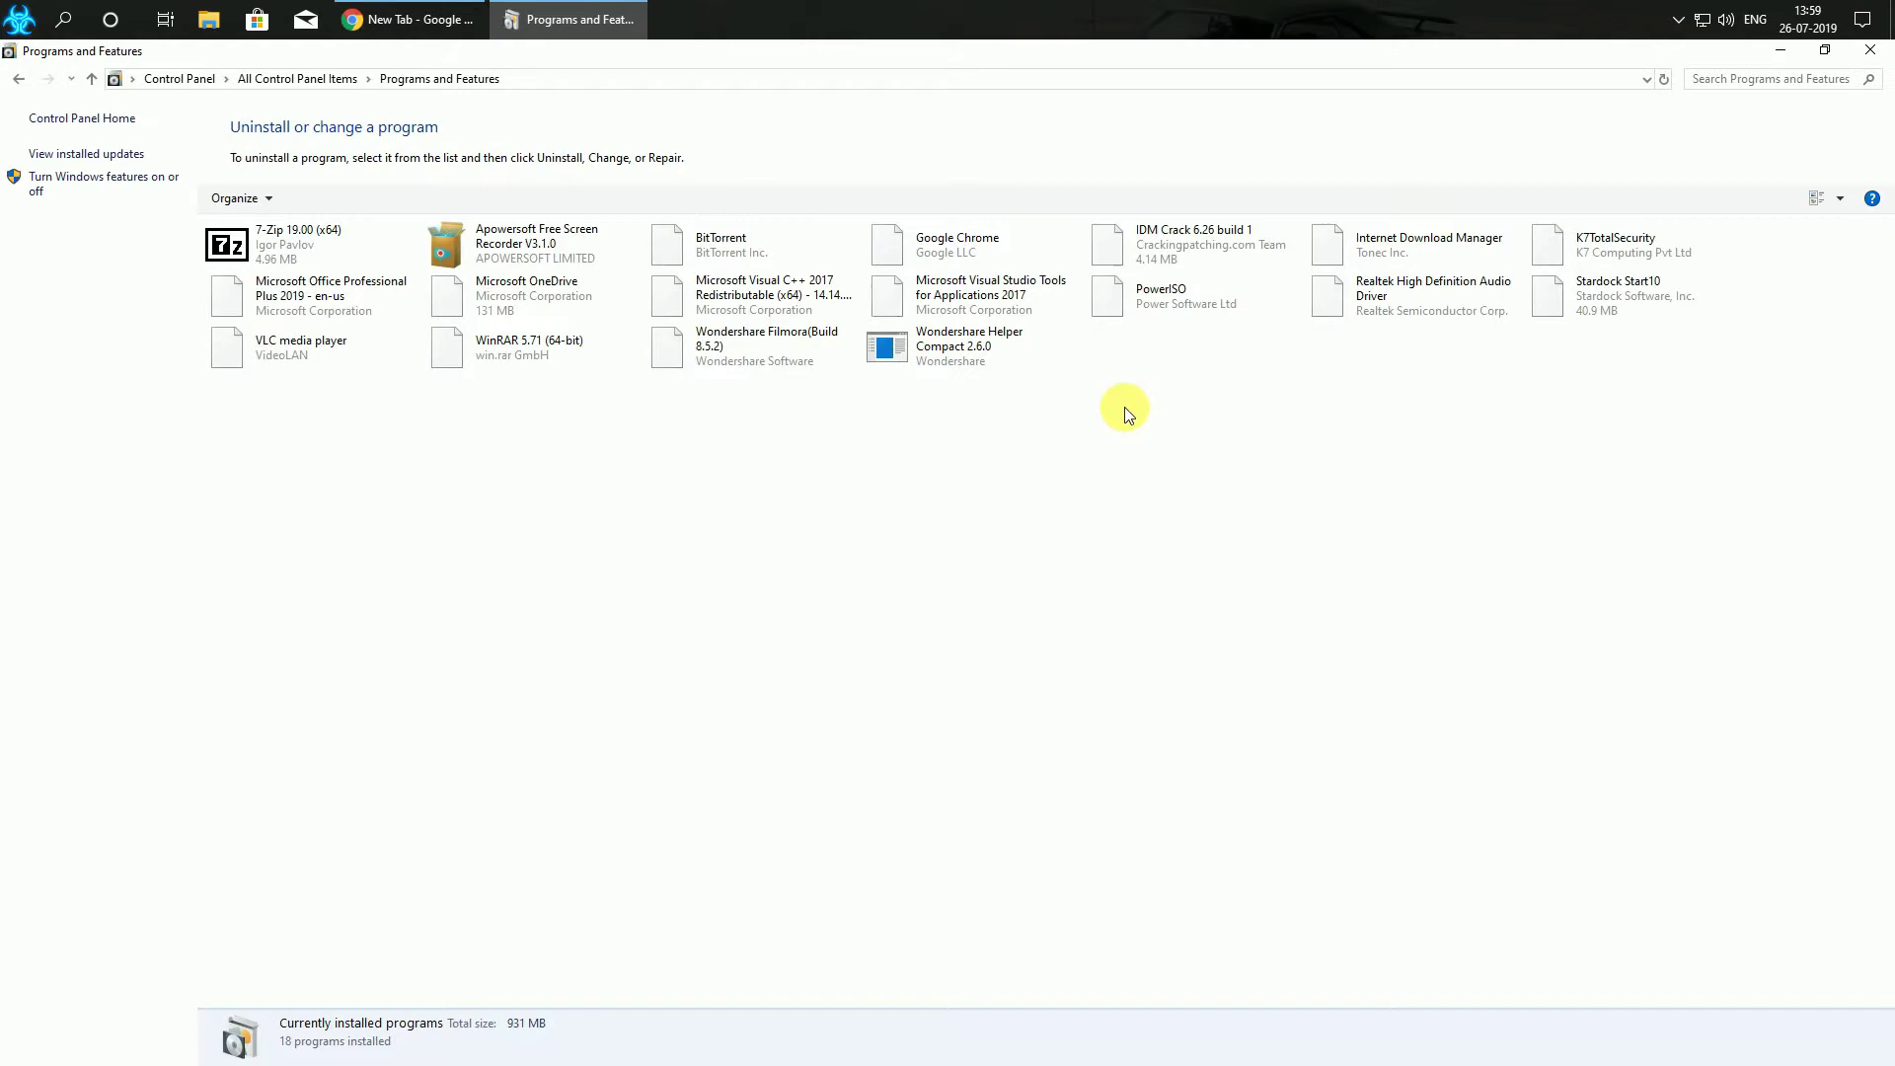
{"action": "left_click", "coordinate": [78, 118]}
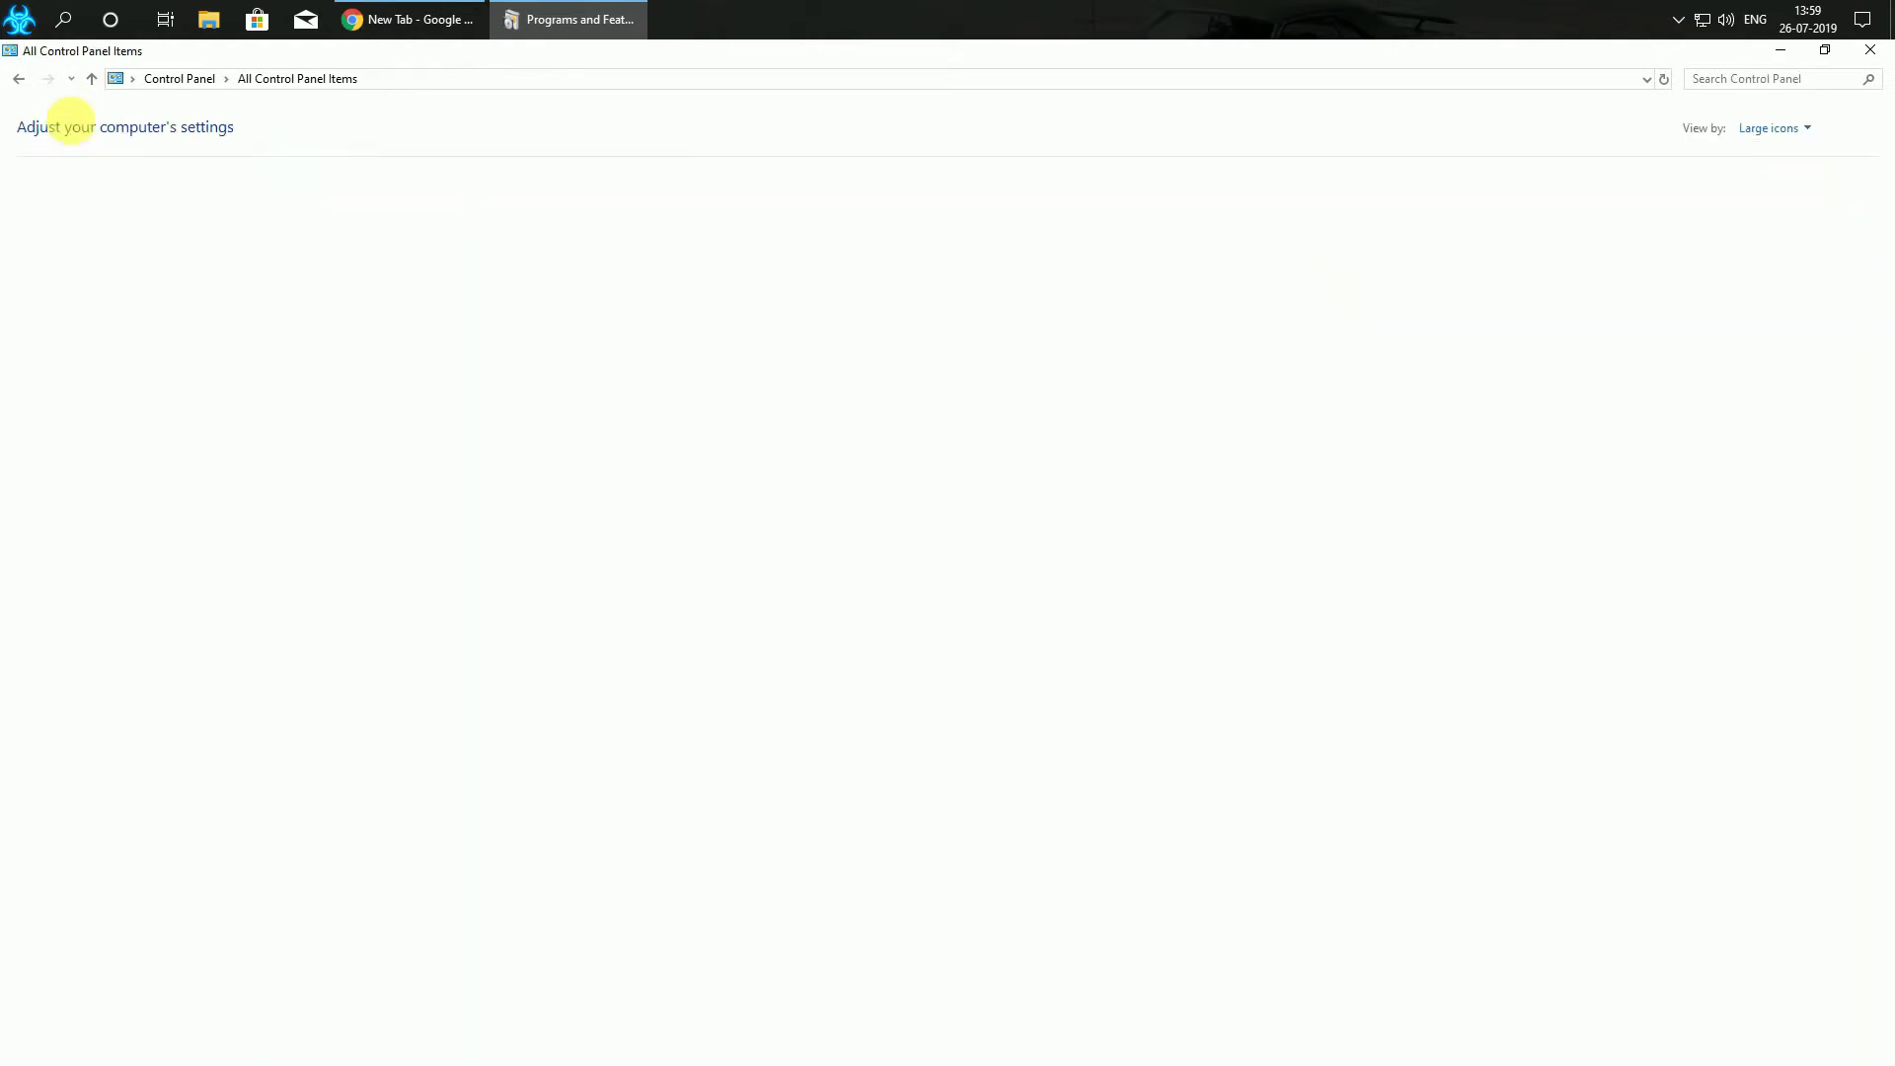
{"action": "left_click", "coordinate": [1083, 412]}
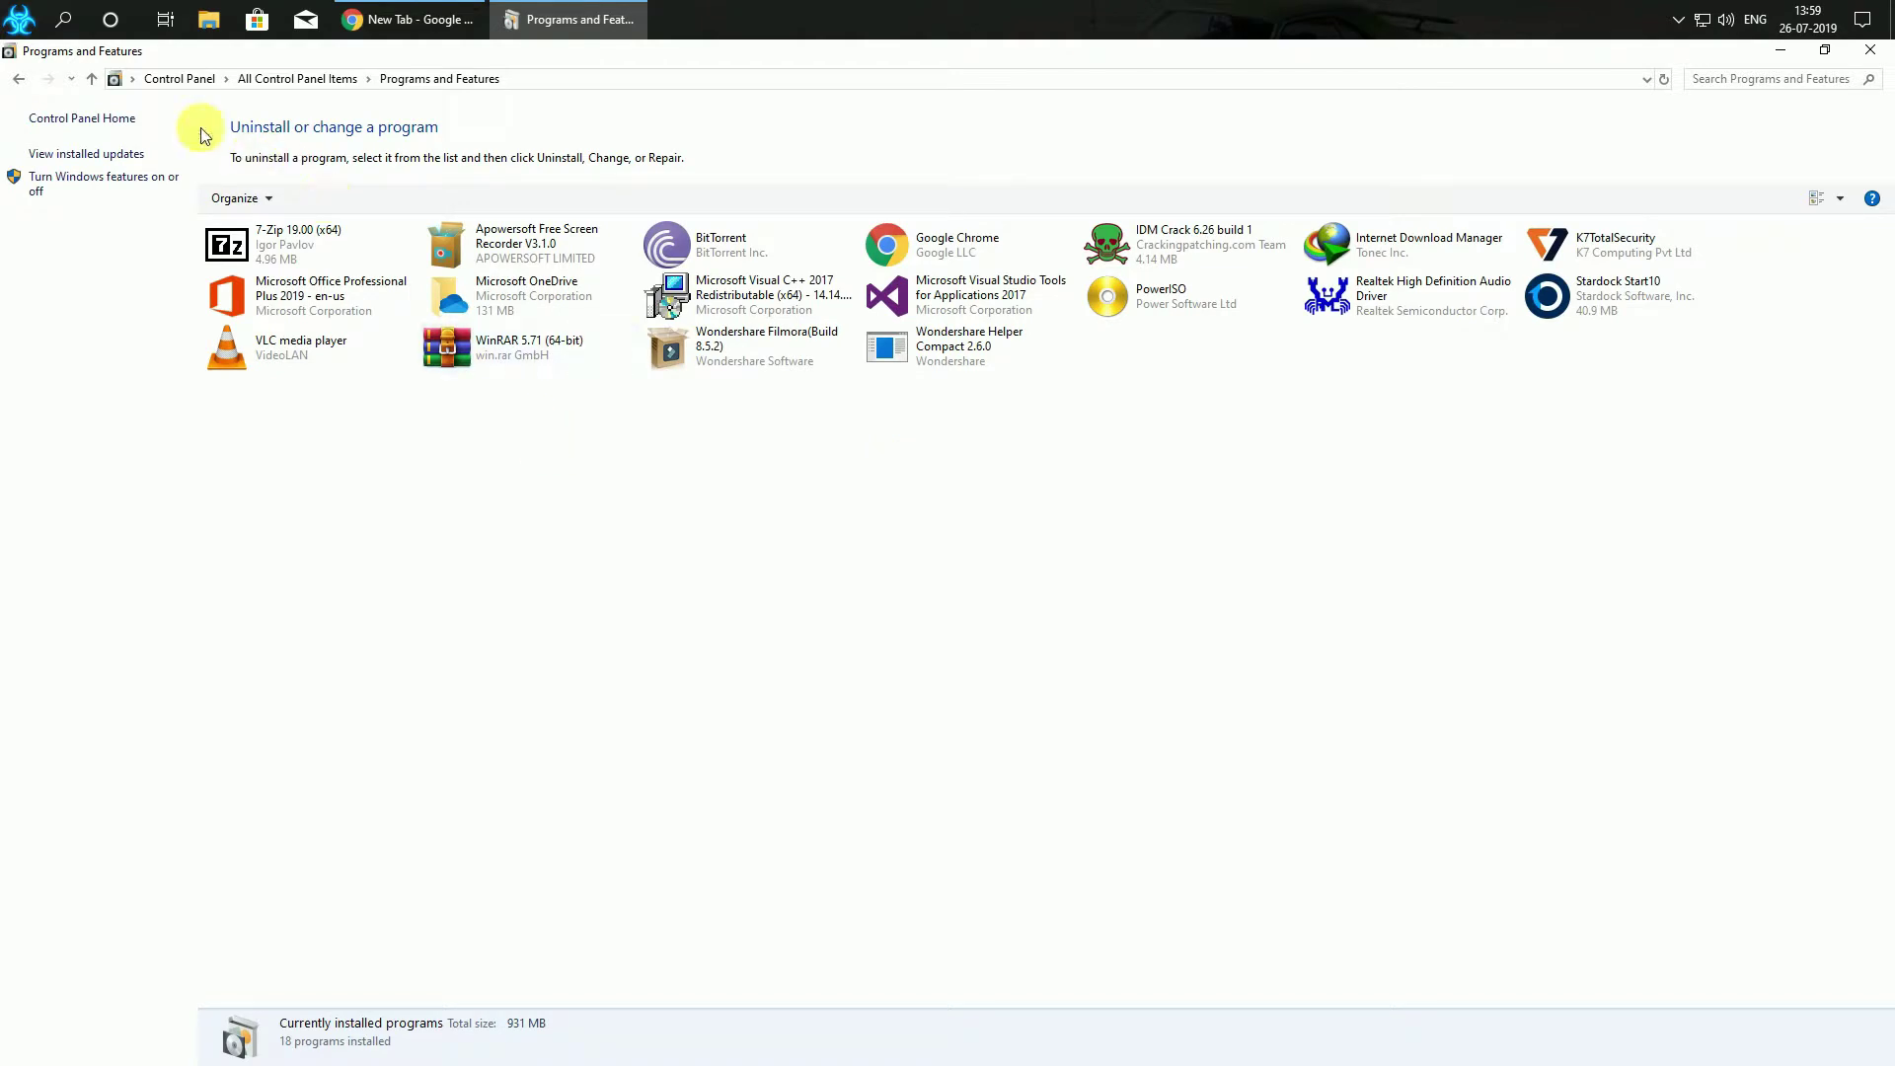
{"action": "left_click", "coordinate": [93, 118]}
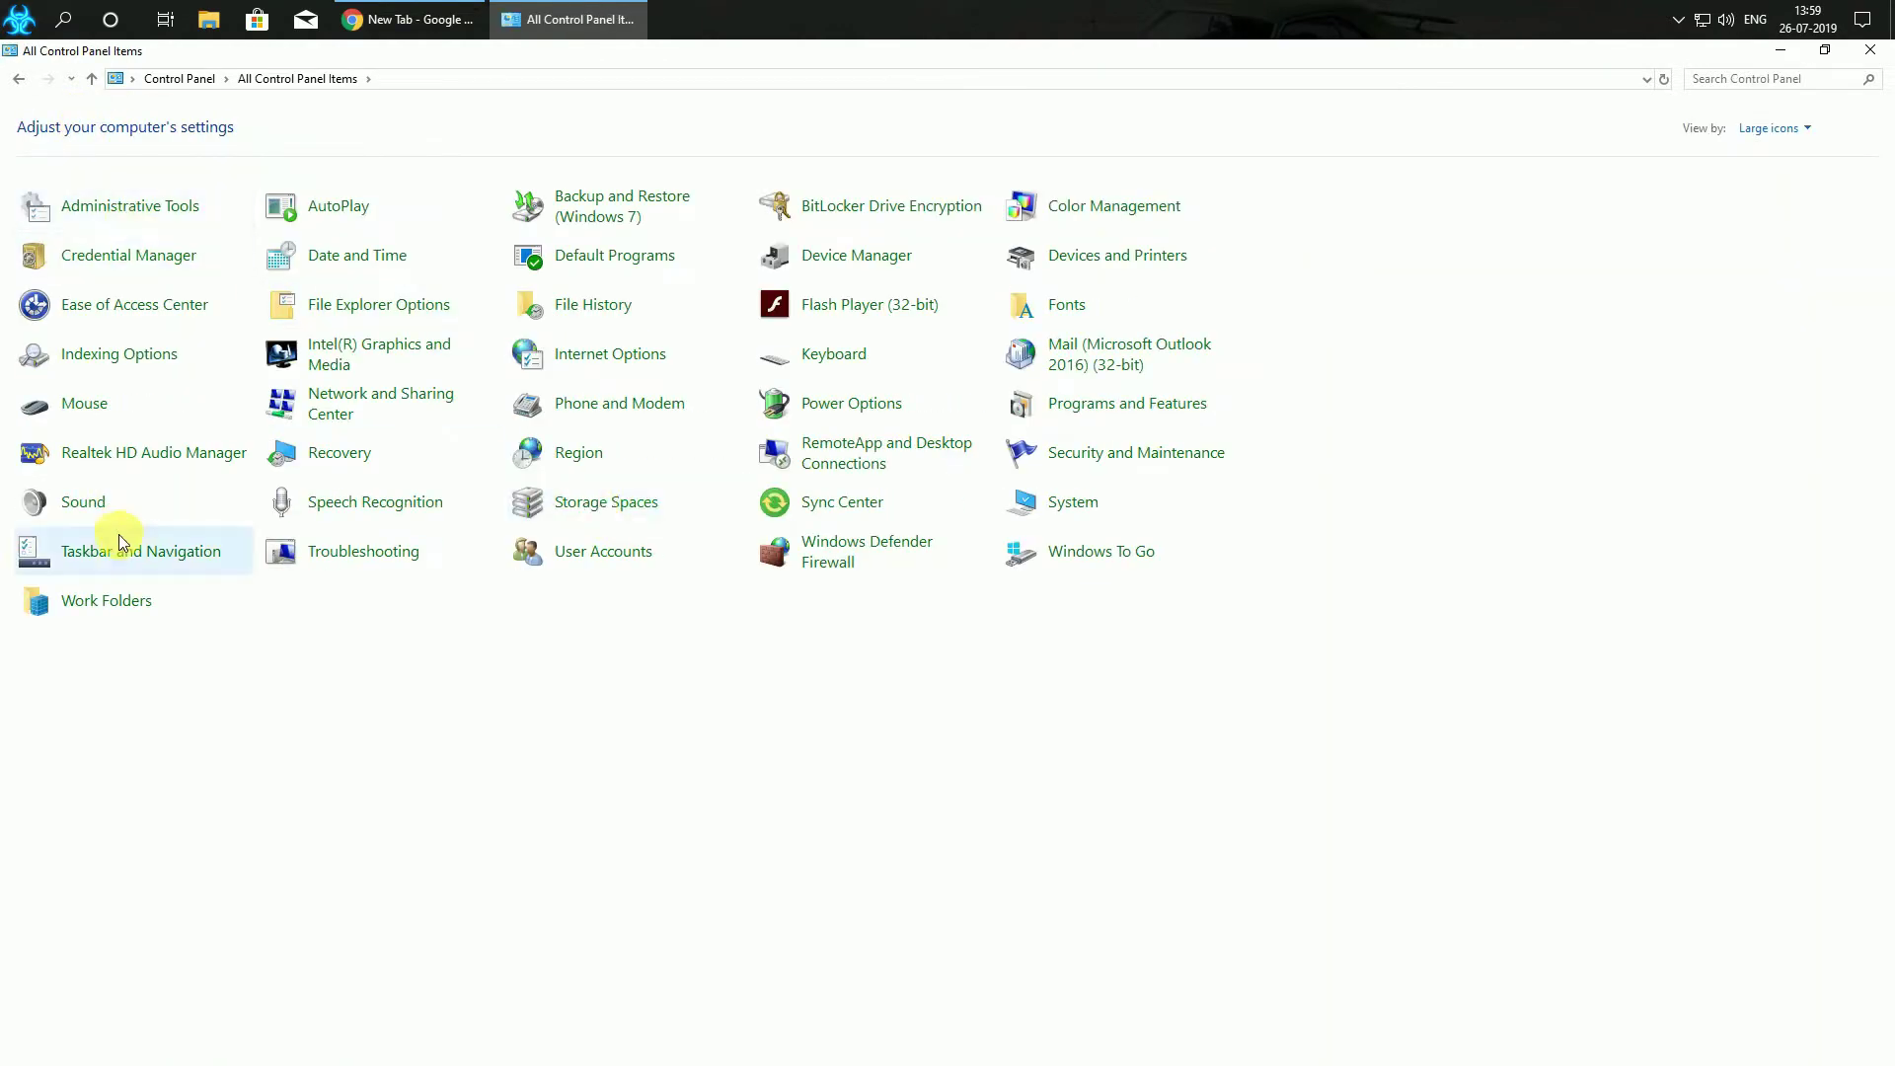
View the Windows Defender Firewall and the Security and Maintenance pages, and close Control Panel
{"action": "left_click", "coordinate": [815, 545]}
{"action": "left_click", "coordinate": [114, 120]}
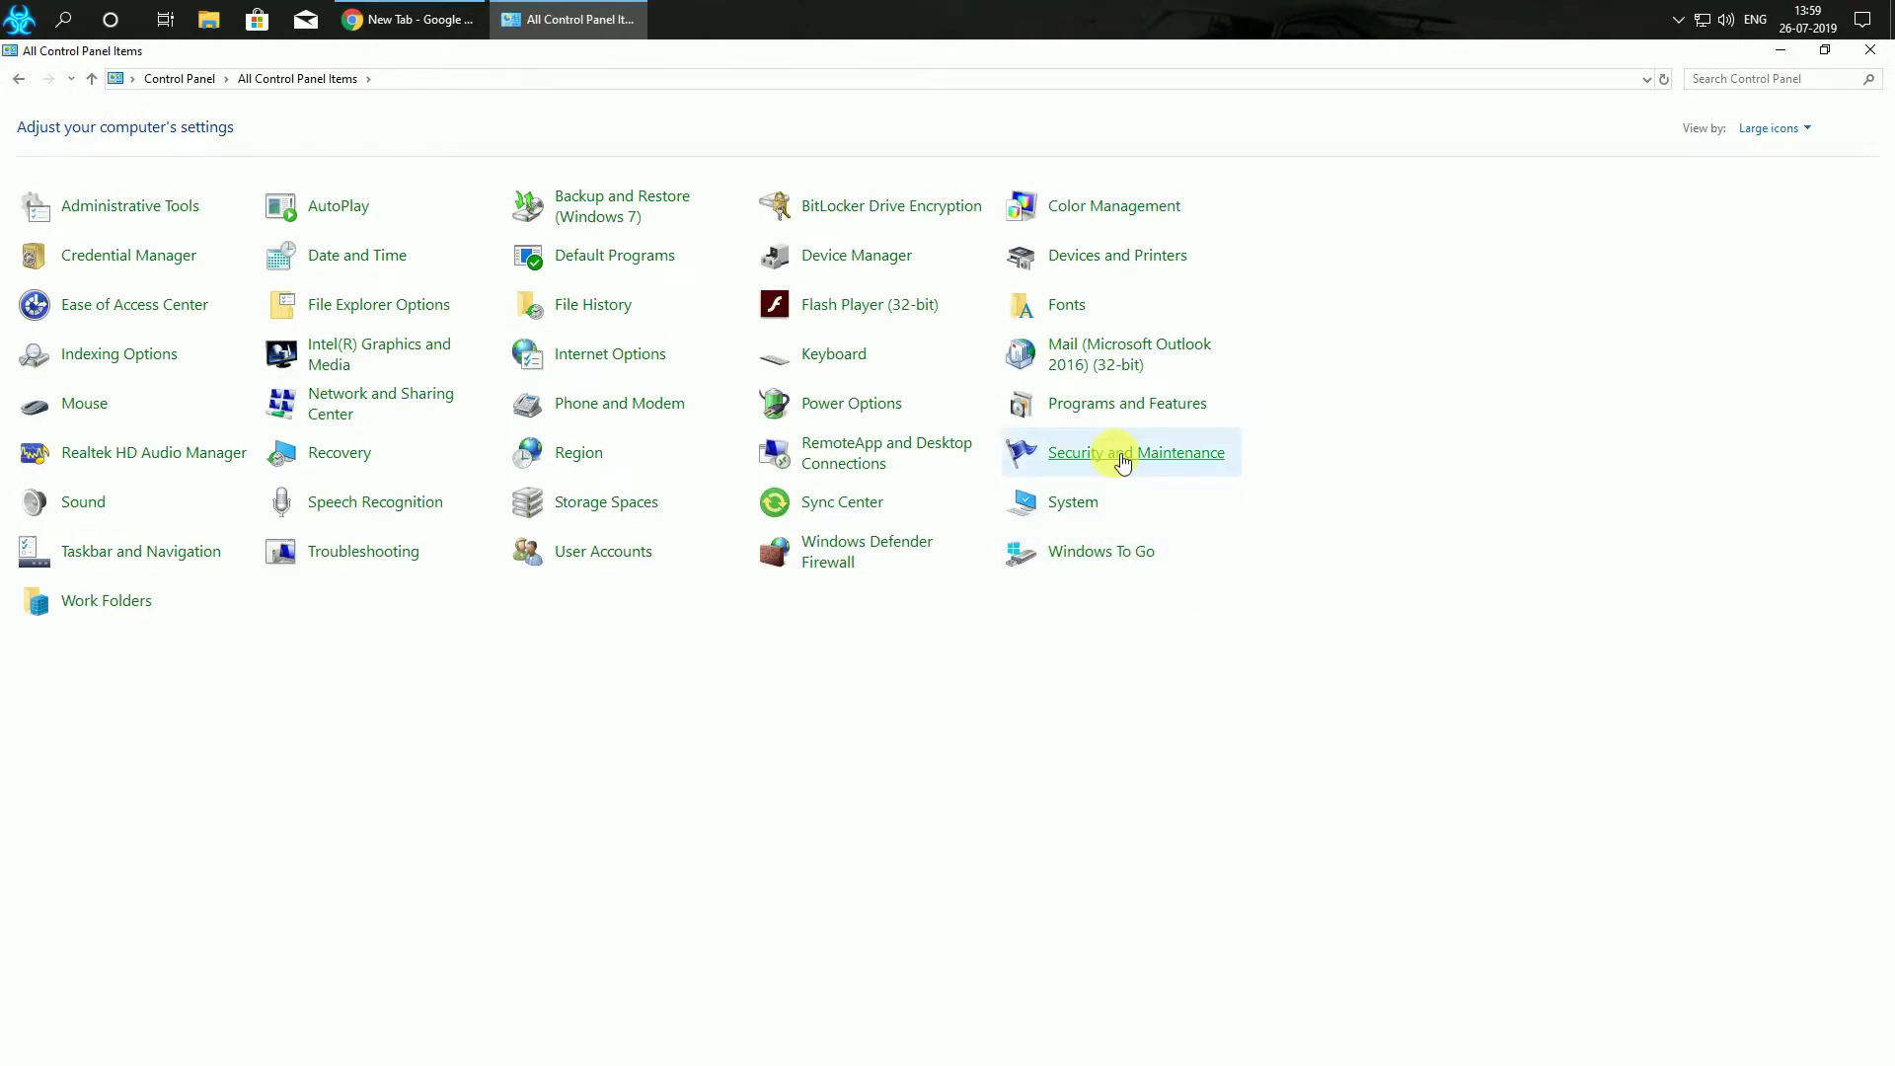
{"action": "left_click", "coordinate": [1124, 456]}
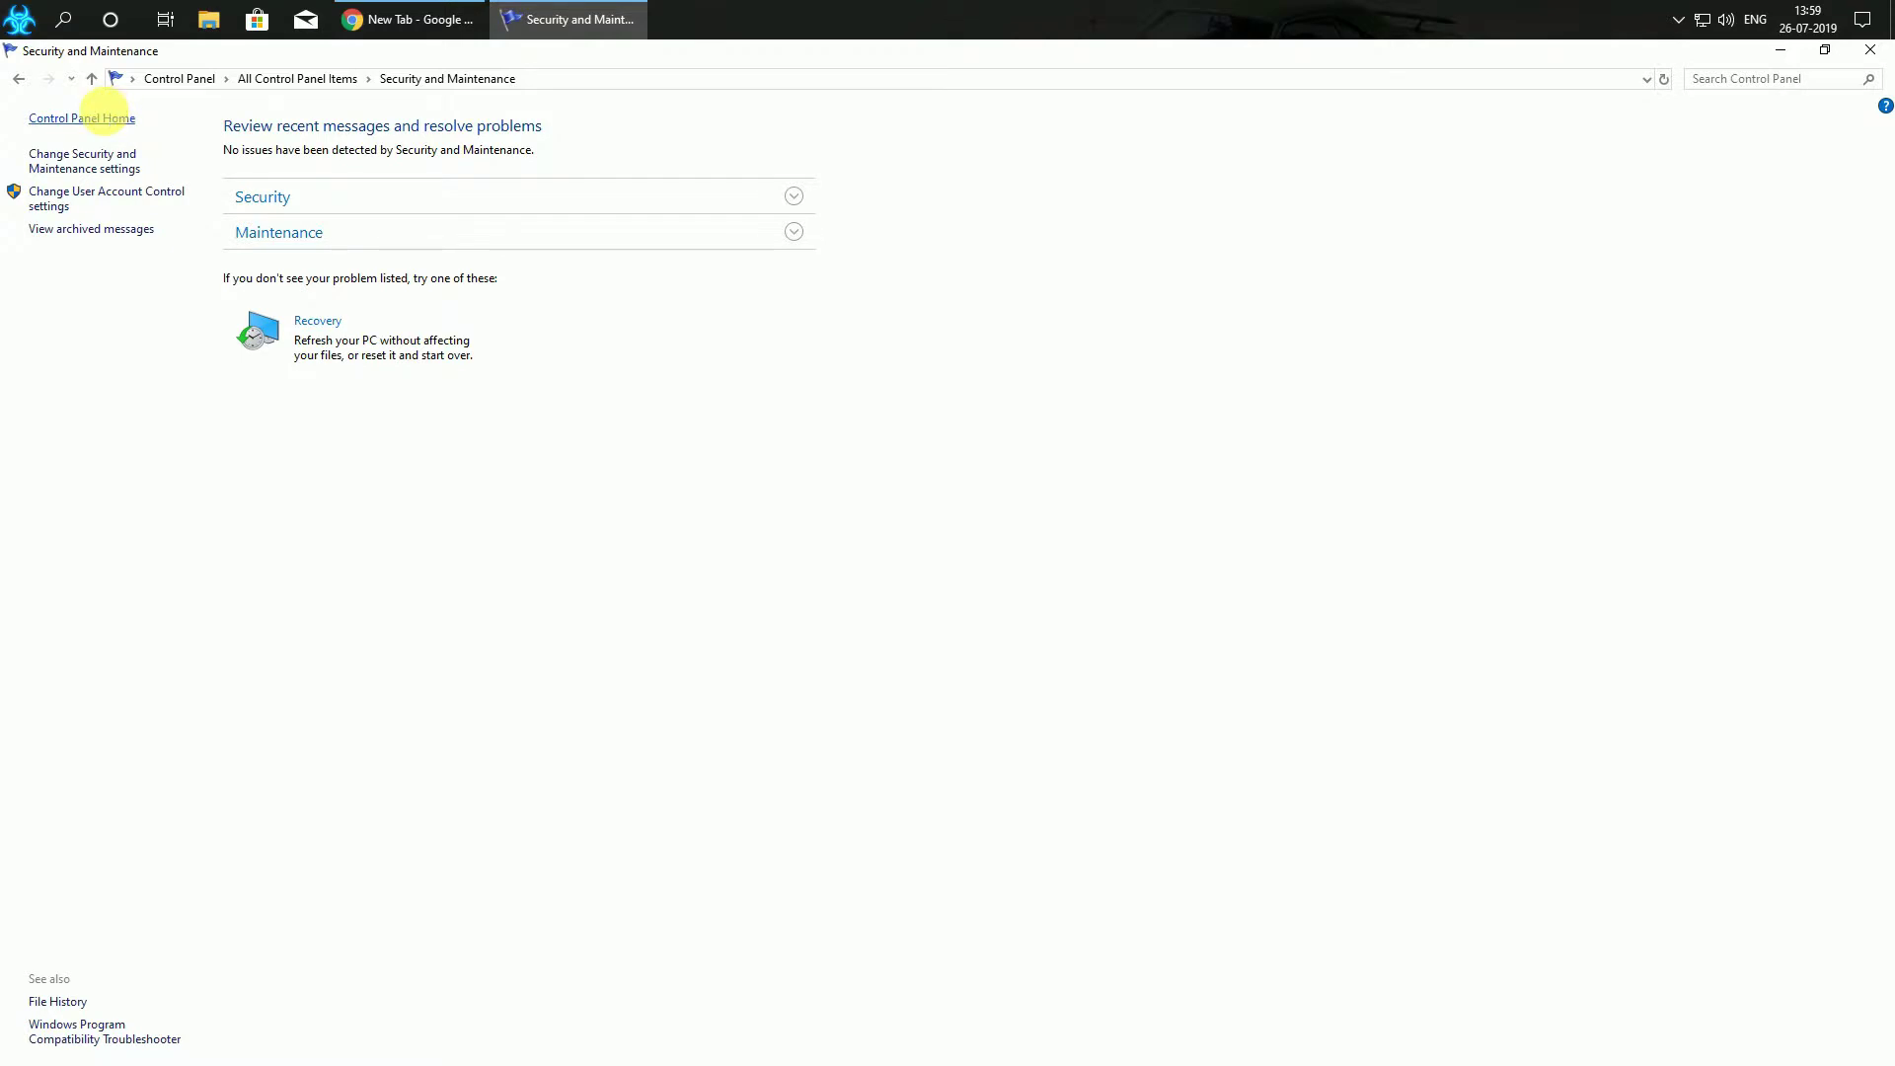
{"action": "left_click", "coordinate": [105, 117]}
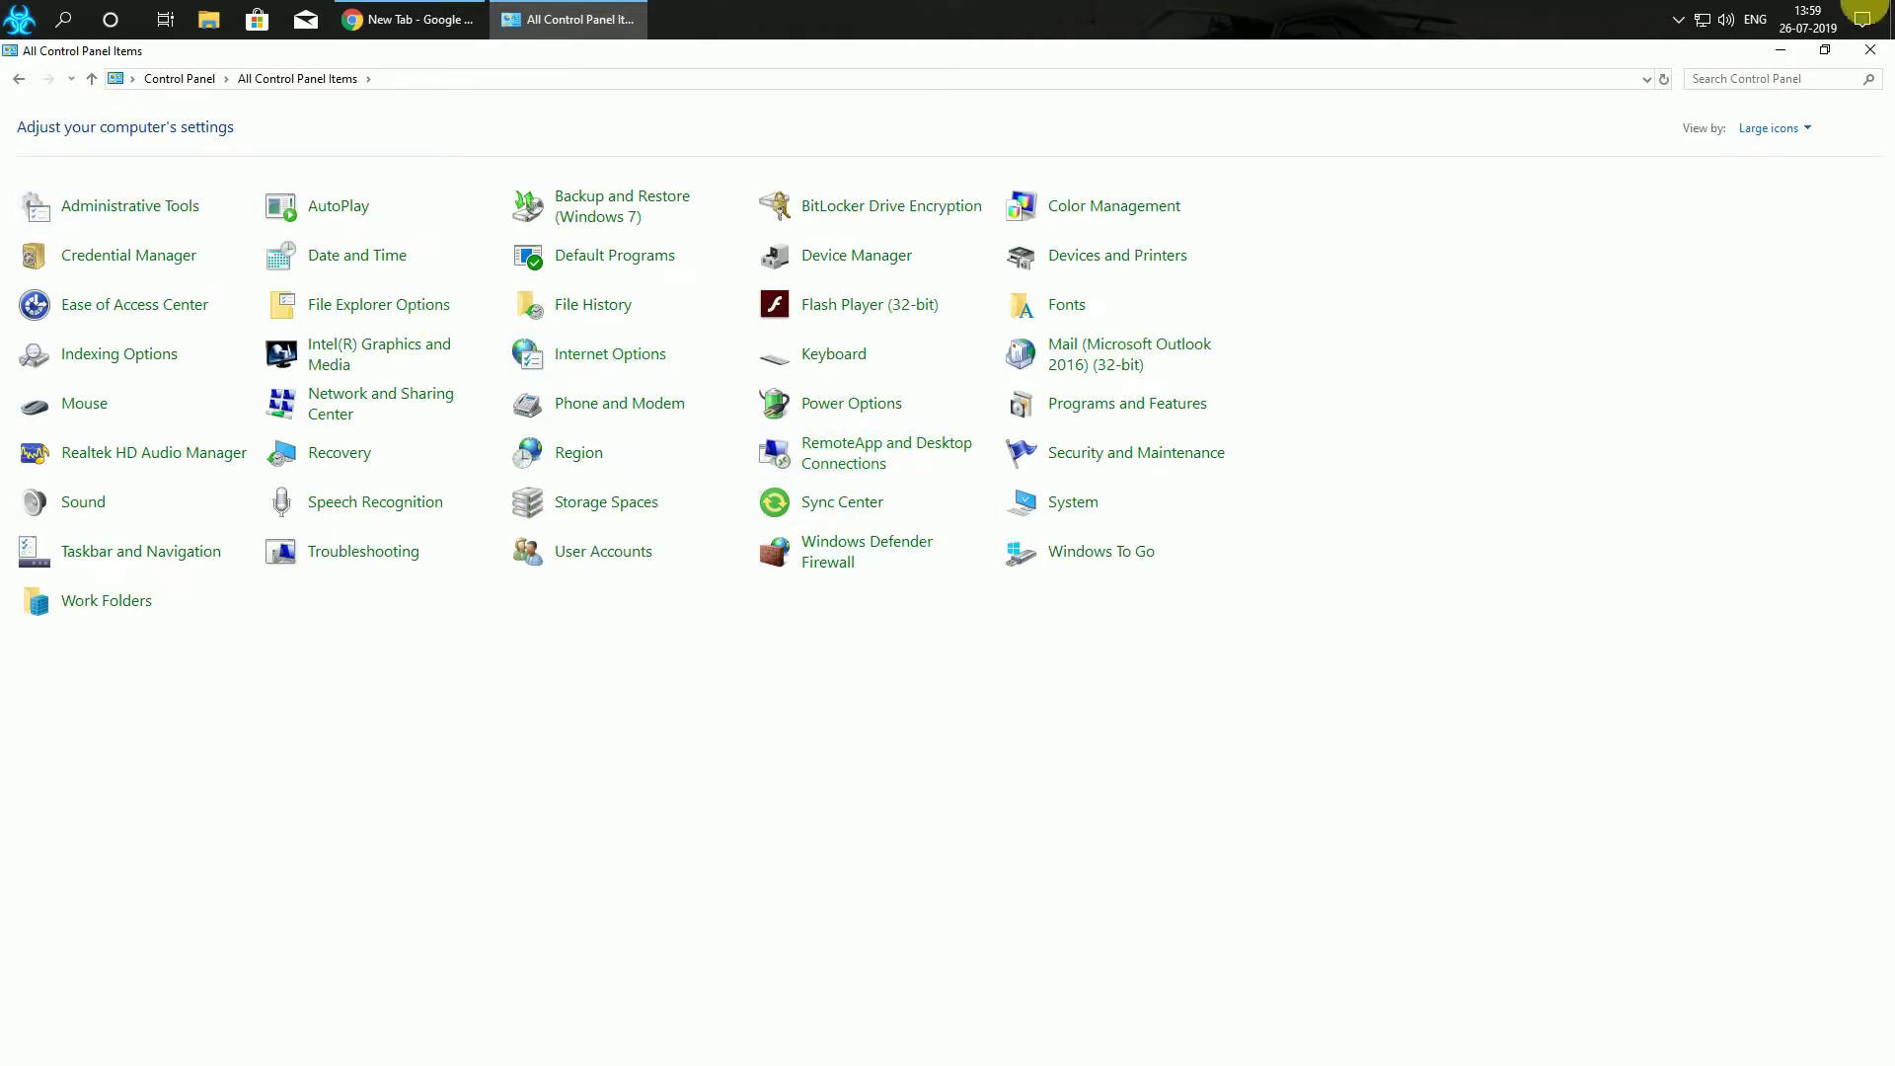
{"action": "left_click", "coordinate": [1871, 50]}
View the Windows Settings overview and the list of all Control Panel items, closing each without changes
{"action": "left_click", "coordinate": [1862, 19]}
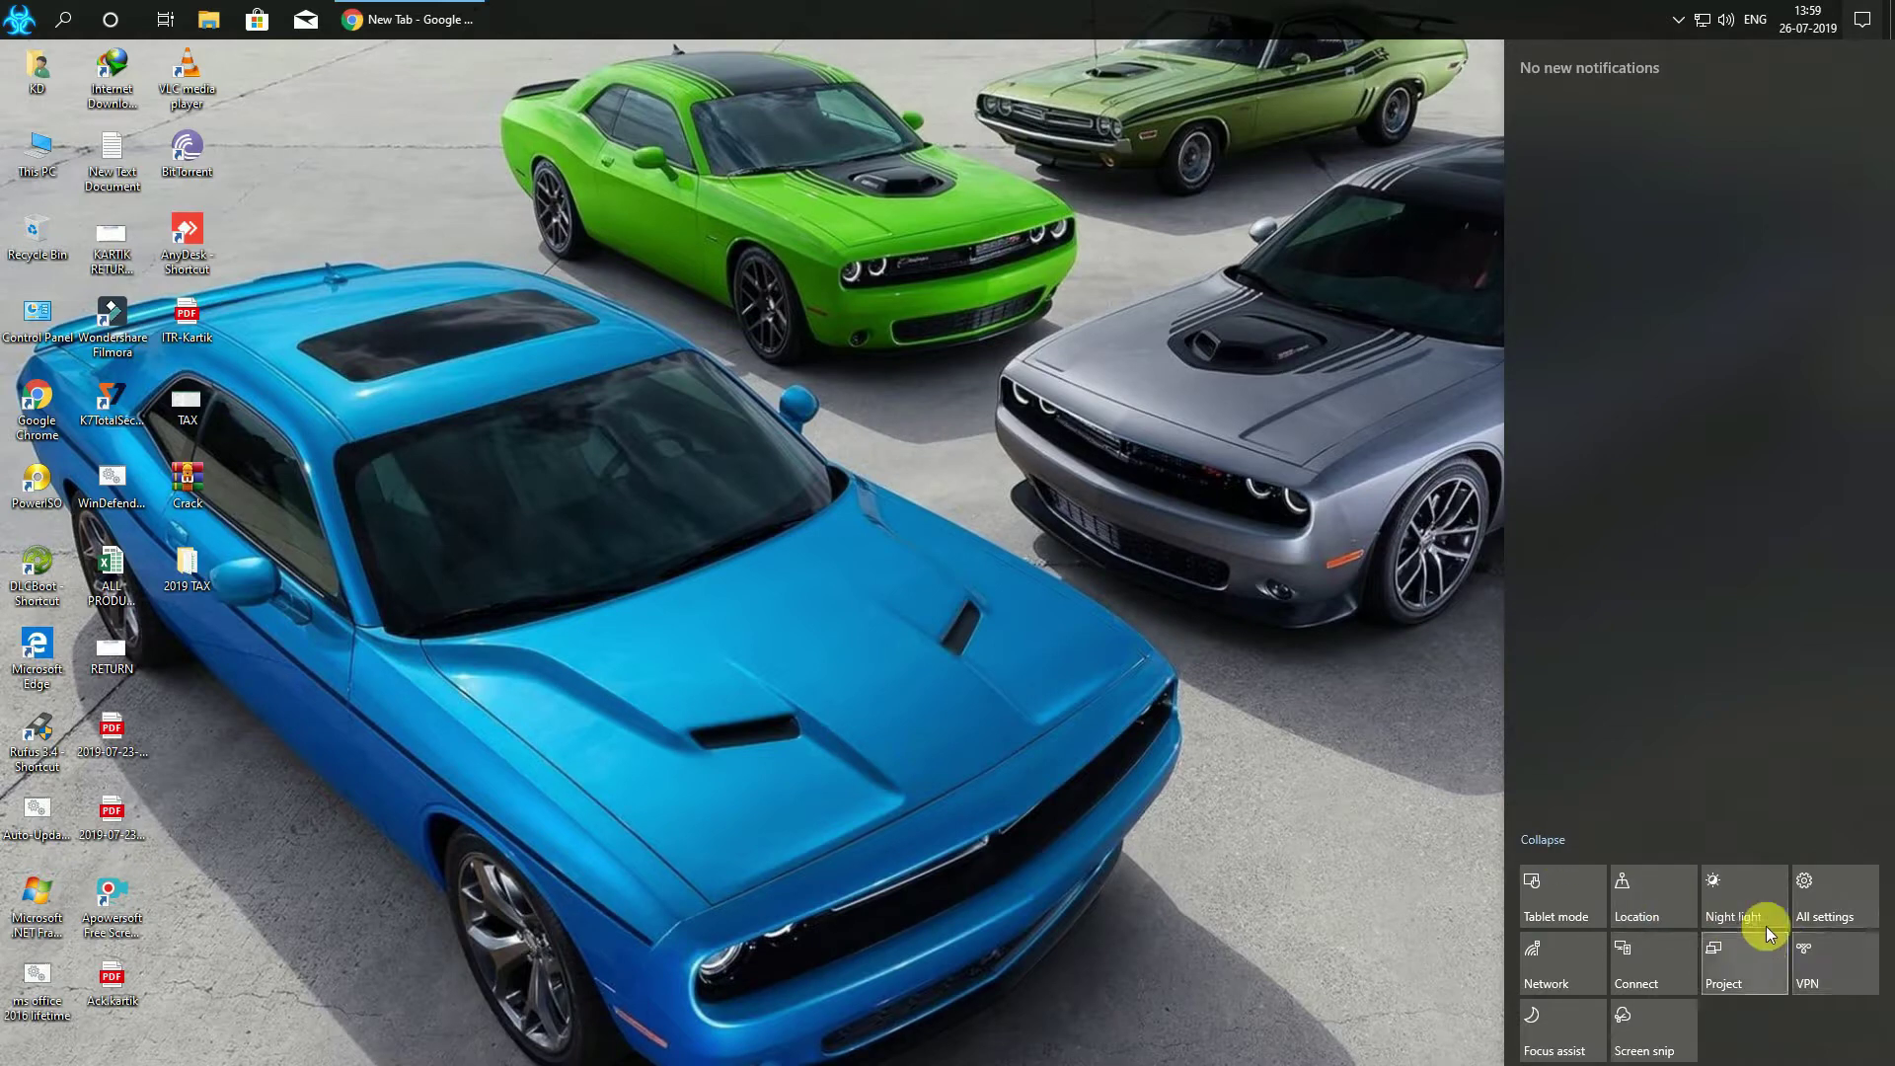
{"action": "left_click", "coordinate": [1839, 920]}
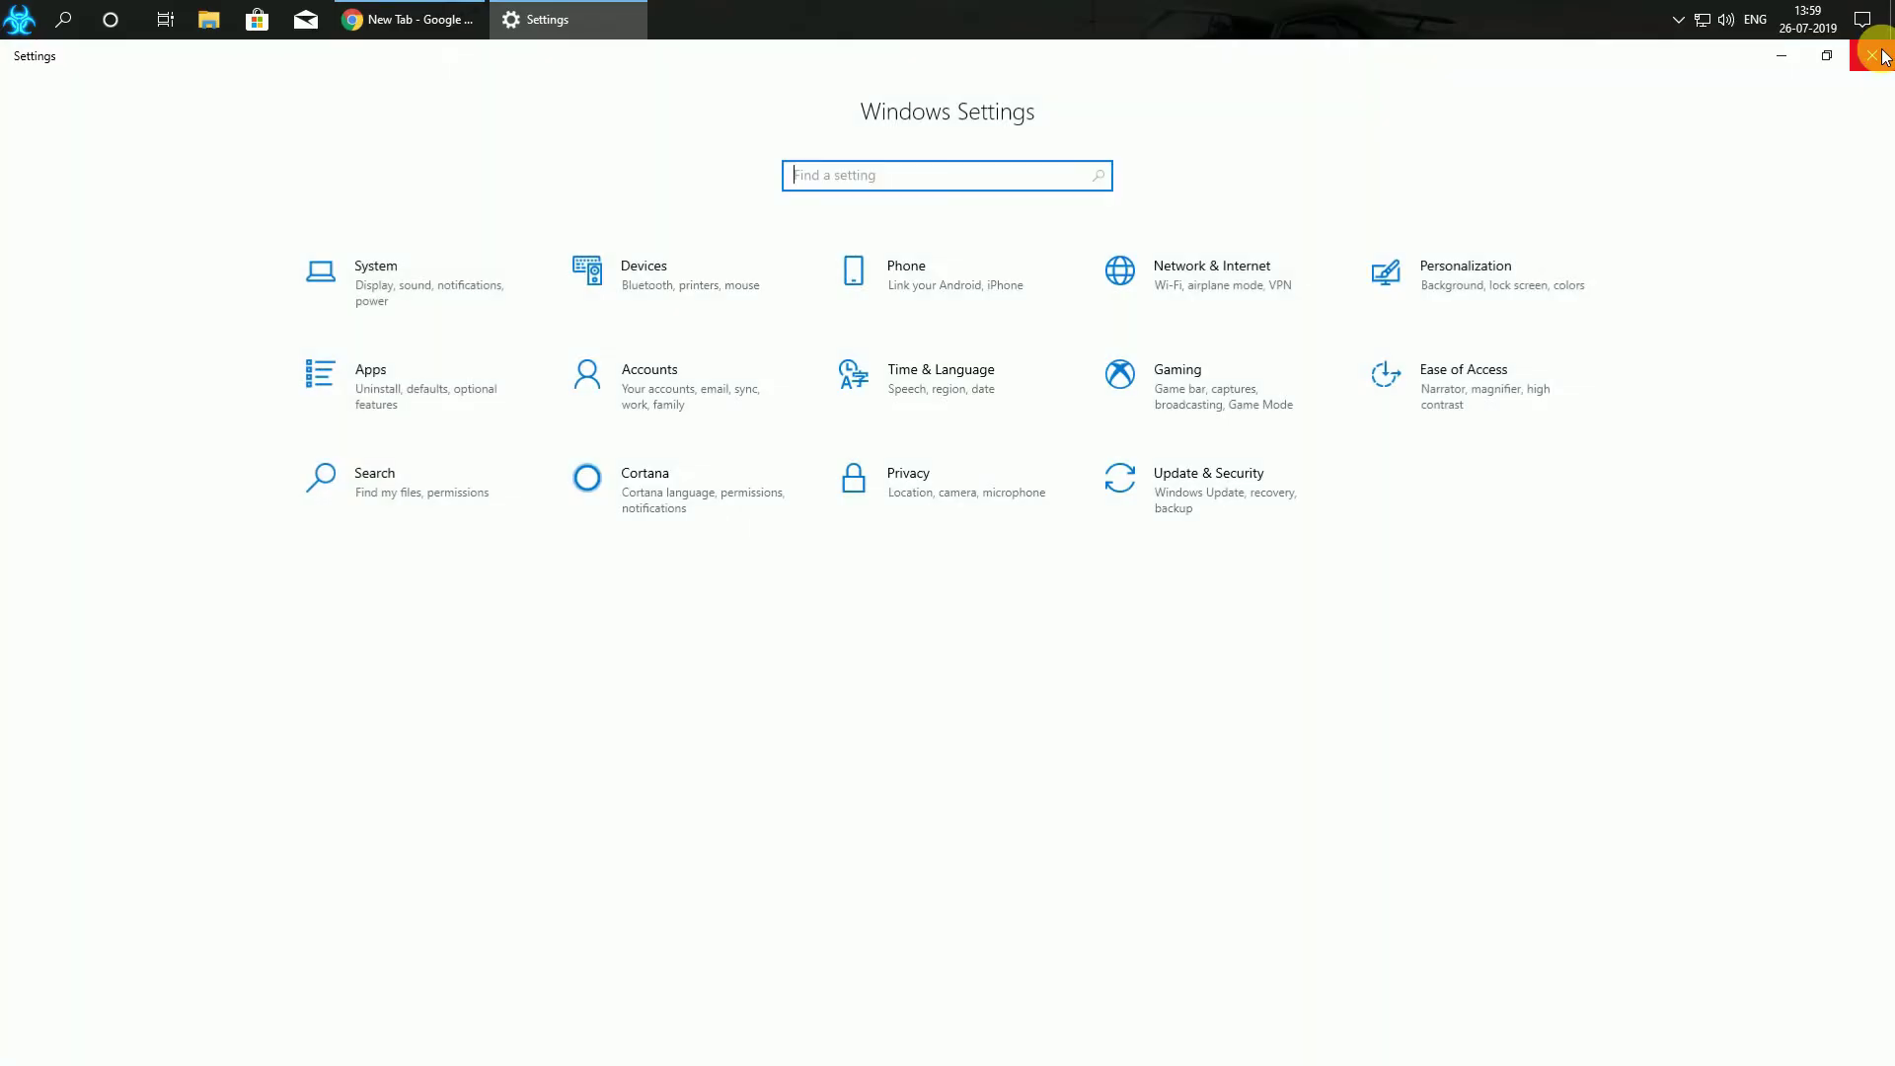
{"action": "left_click", "coordinate": [1884, 55]}
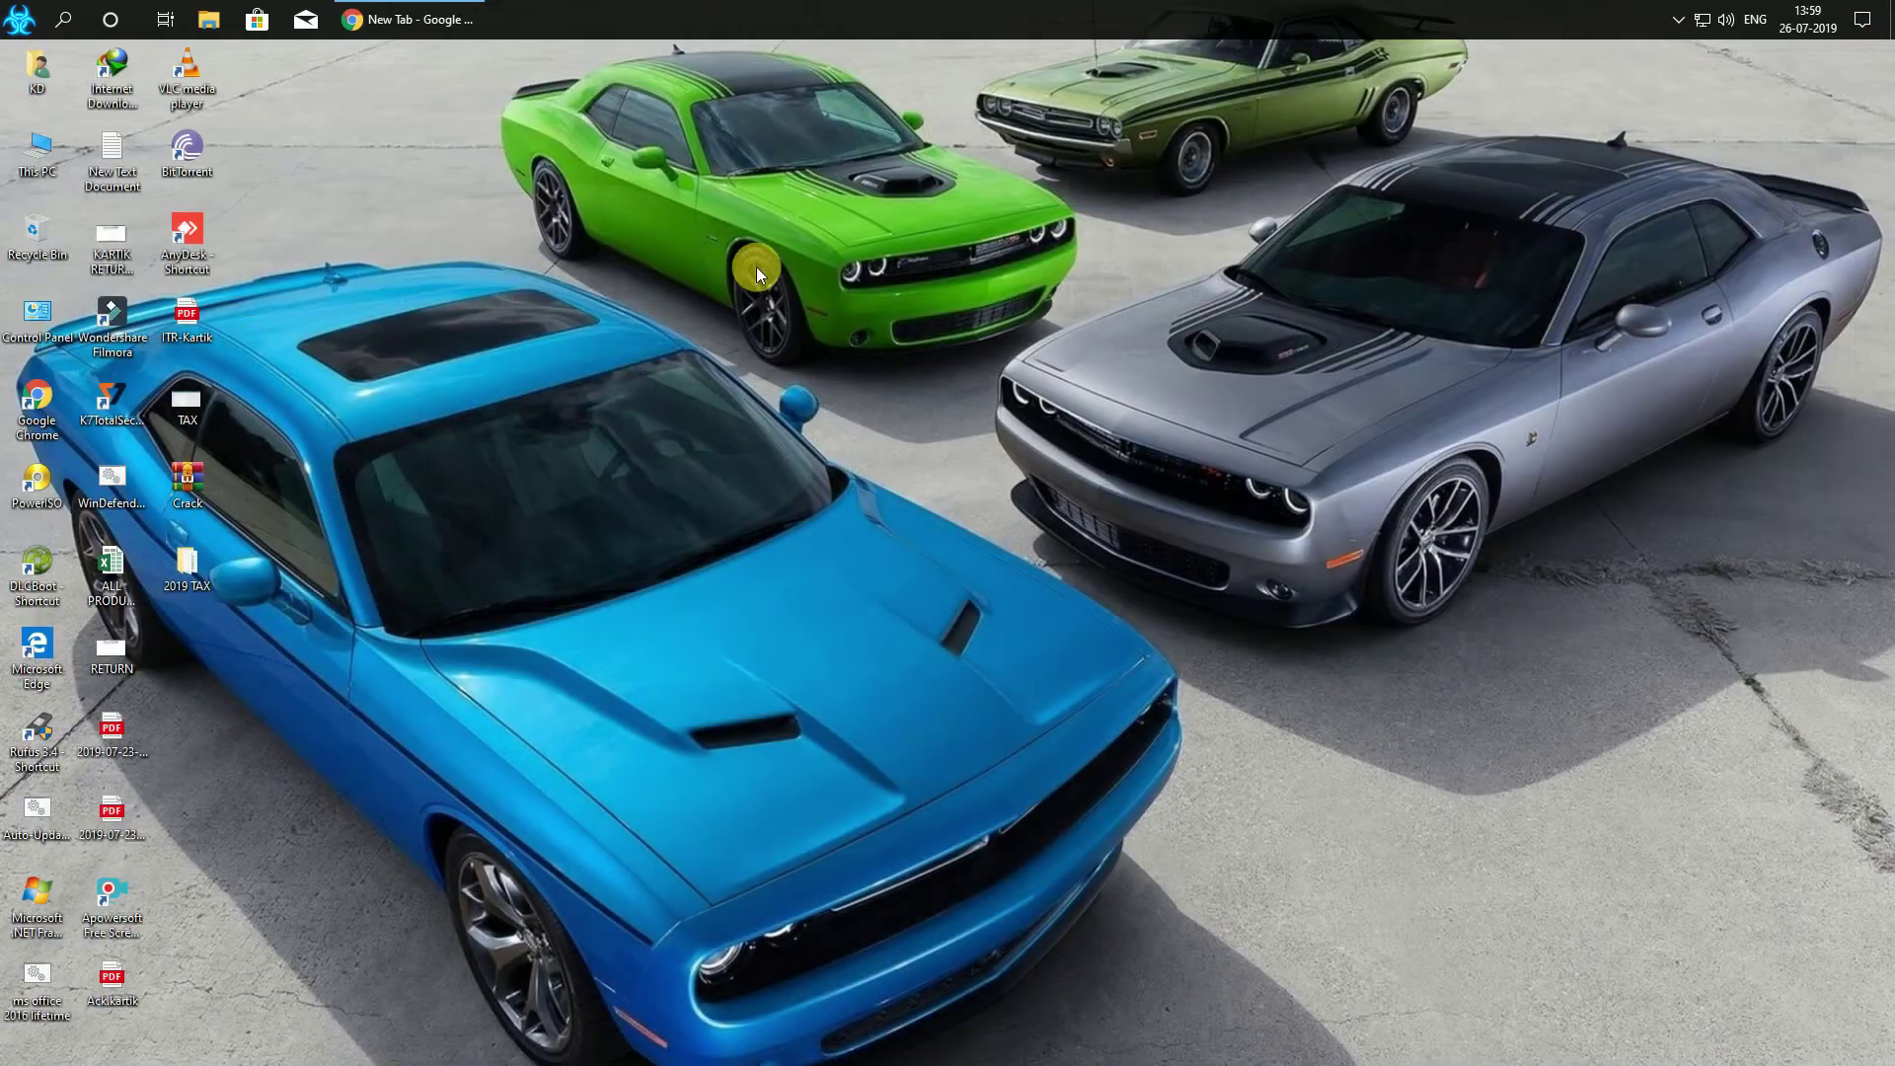
{"action": "double_click", "coordinate": [52, 308]}
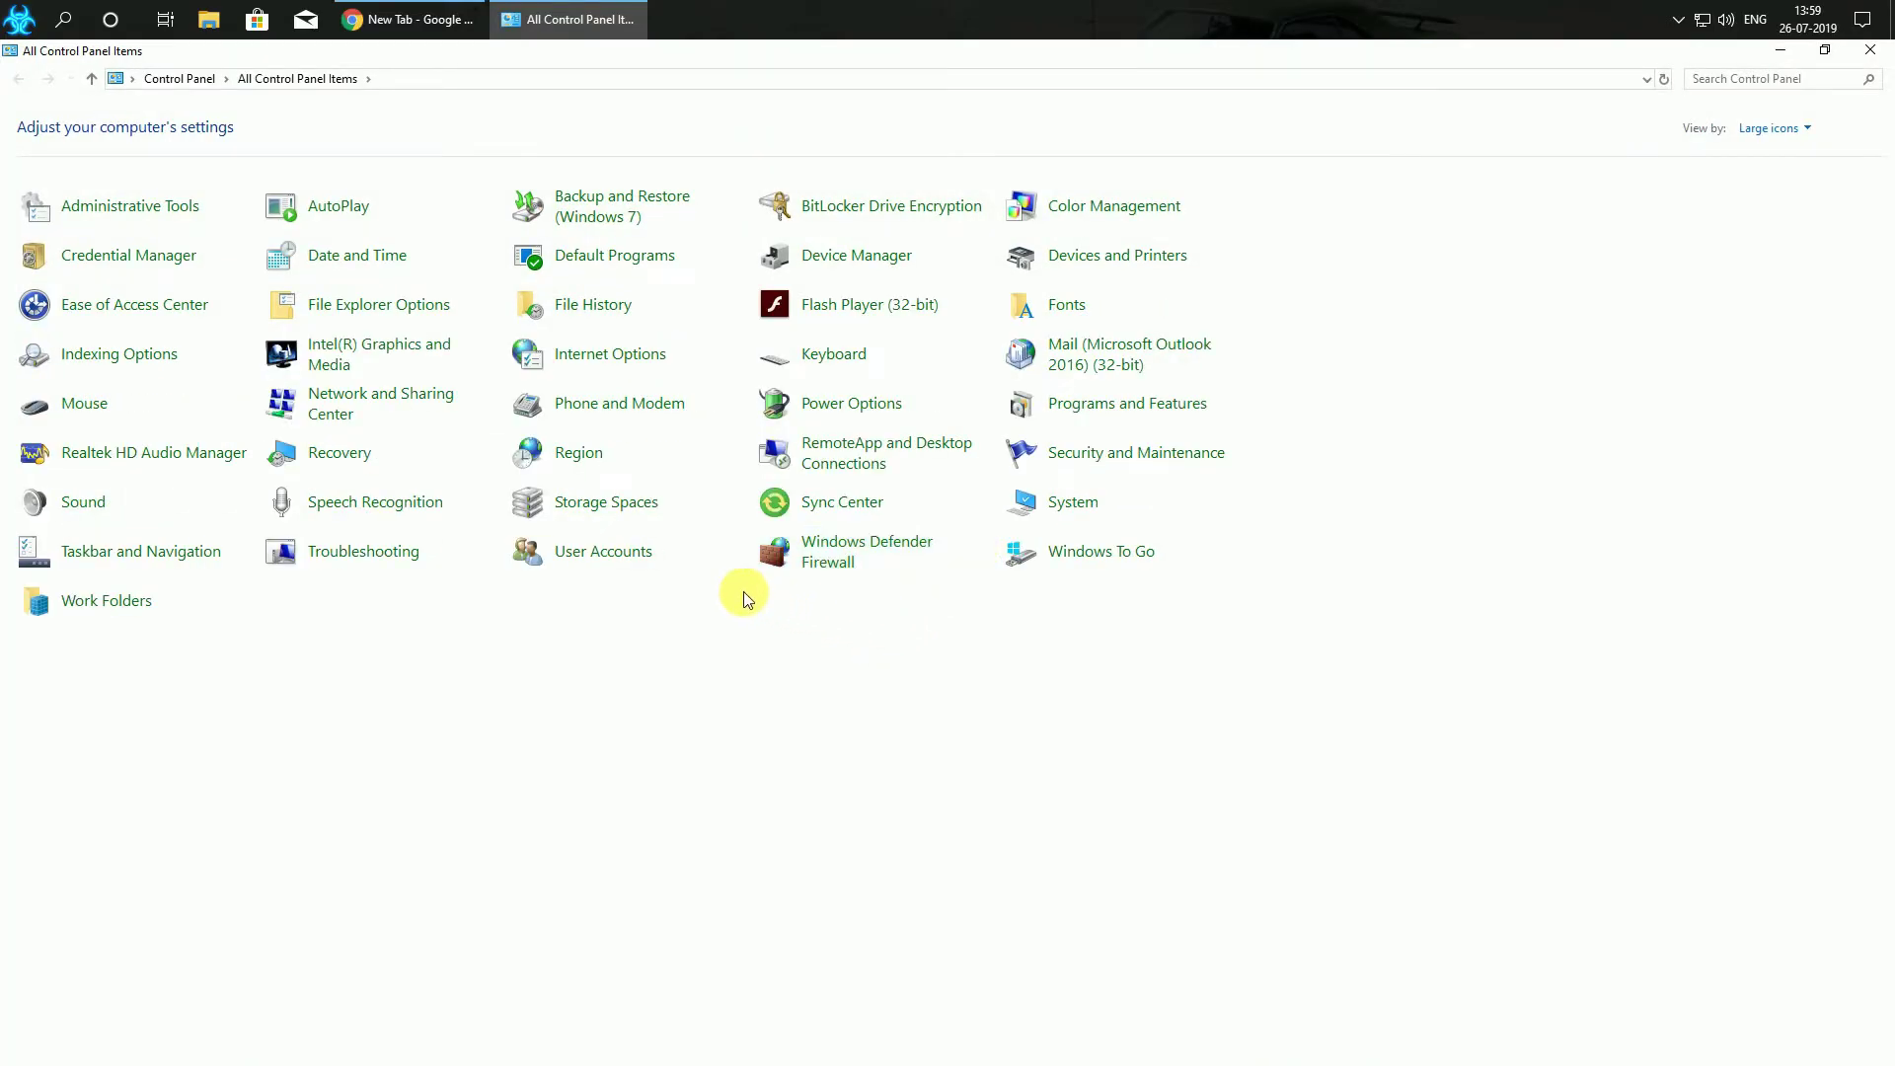
{"action": "left_click", "coordinate": [1871, 49]}
{"action": "left_click", "coordinate": [1678, 20]}
{"action": "right_click", "coordinate": [1678, 97]}
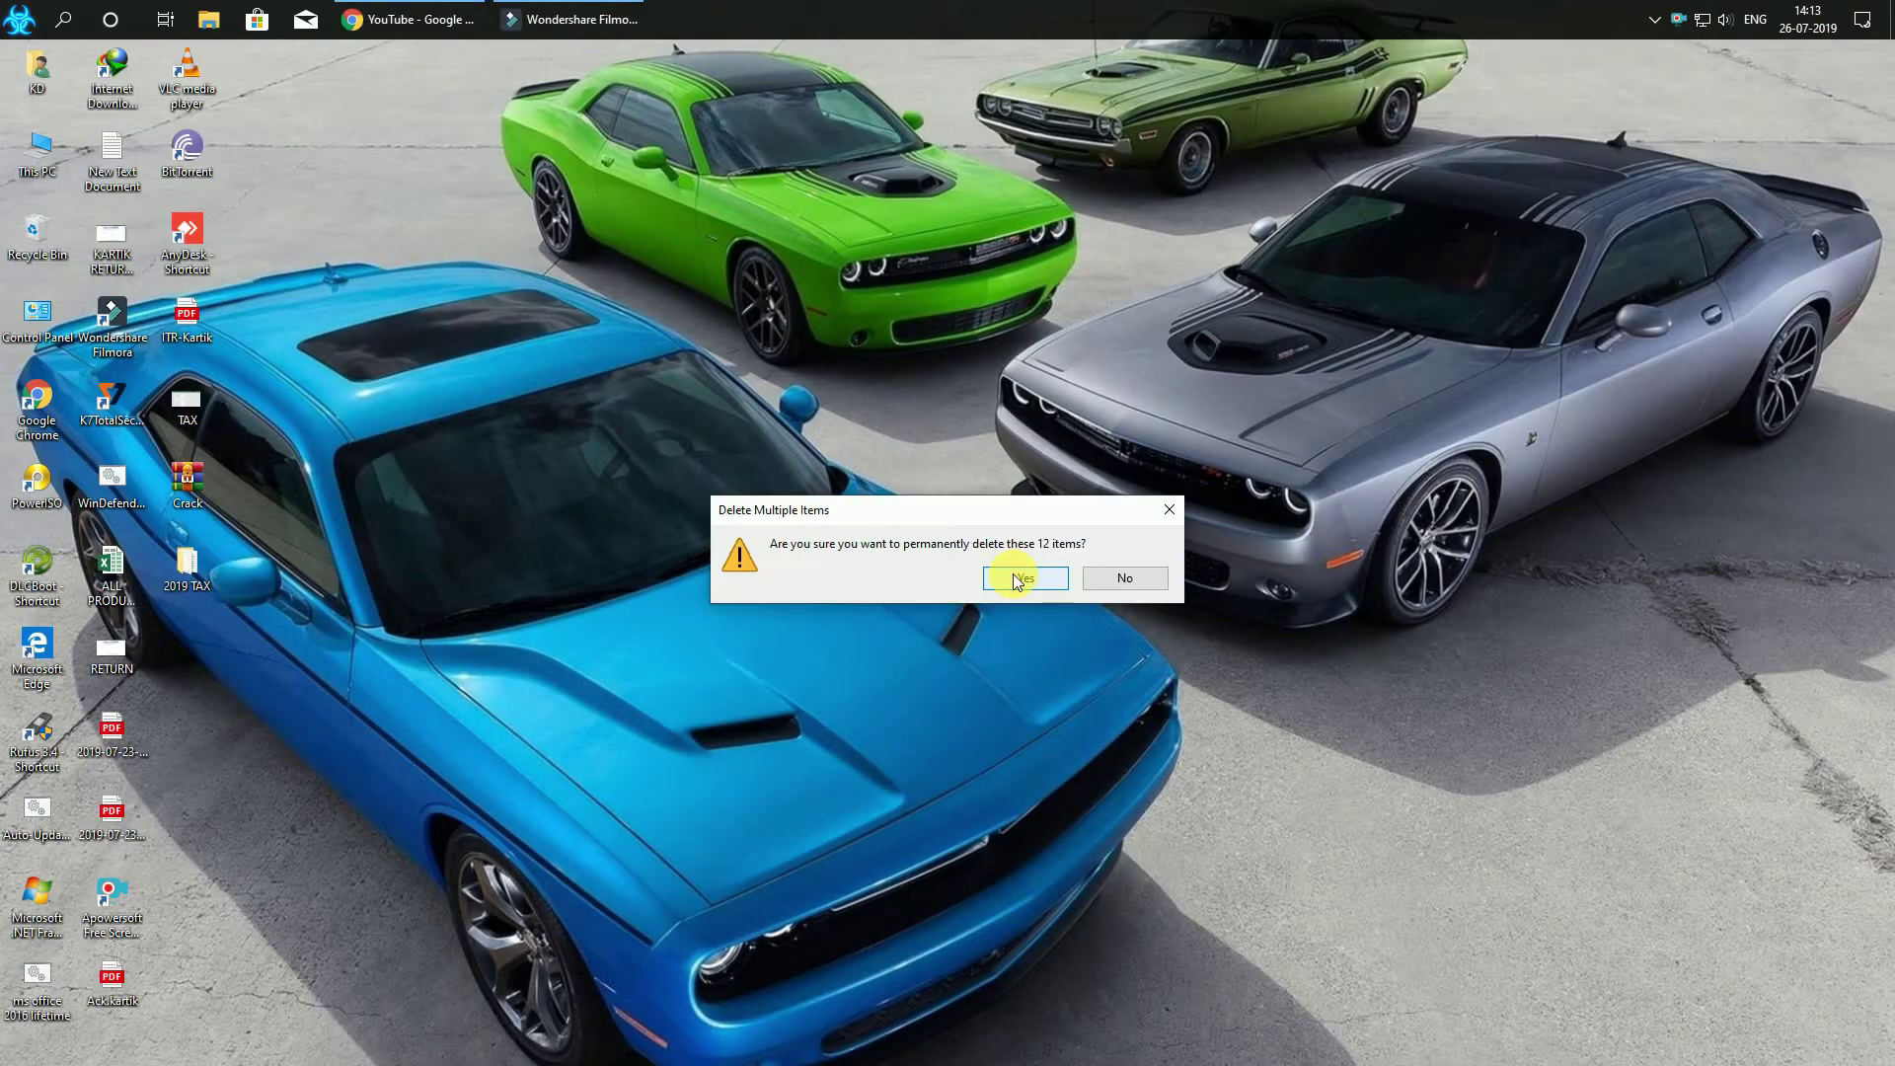
Confirm permanently deleting the 12 items in the Recycle Bin
{"action": "left_click", "coordinate": [1015, 580]}
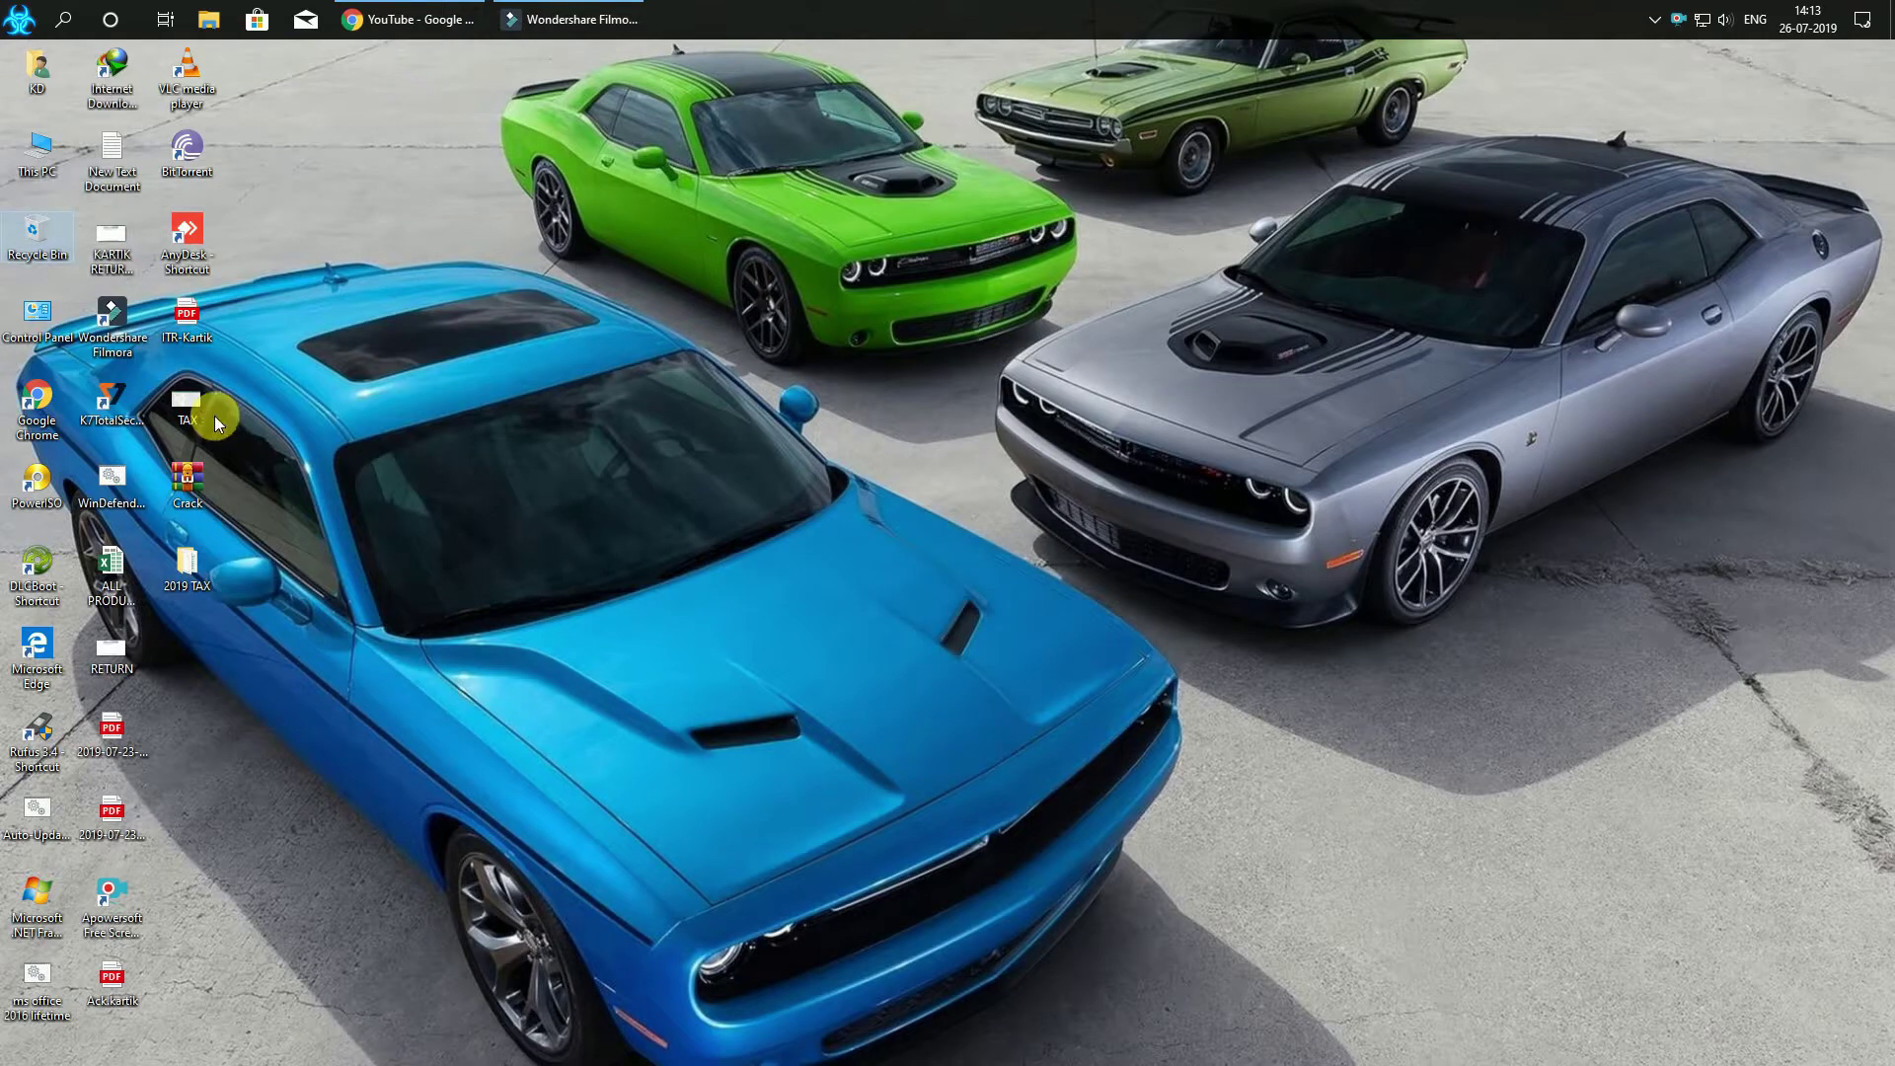
Check the Temp folder inside C:\Windows for leftover files and go back to the Windows folder
{"action": "left_click", "coordinate": [25, 153]}
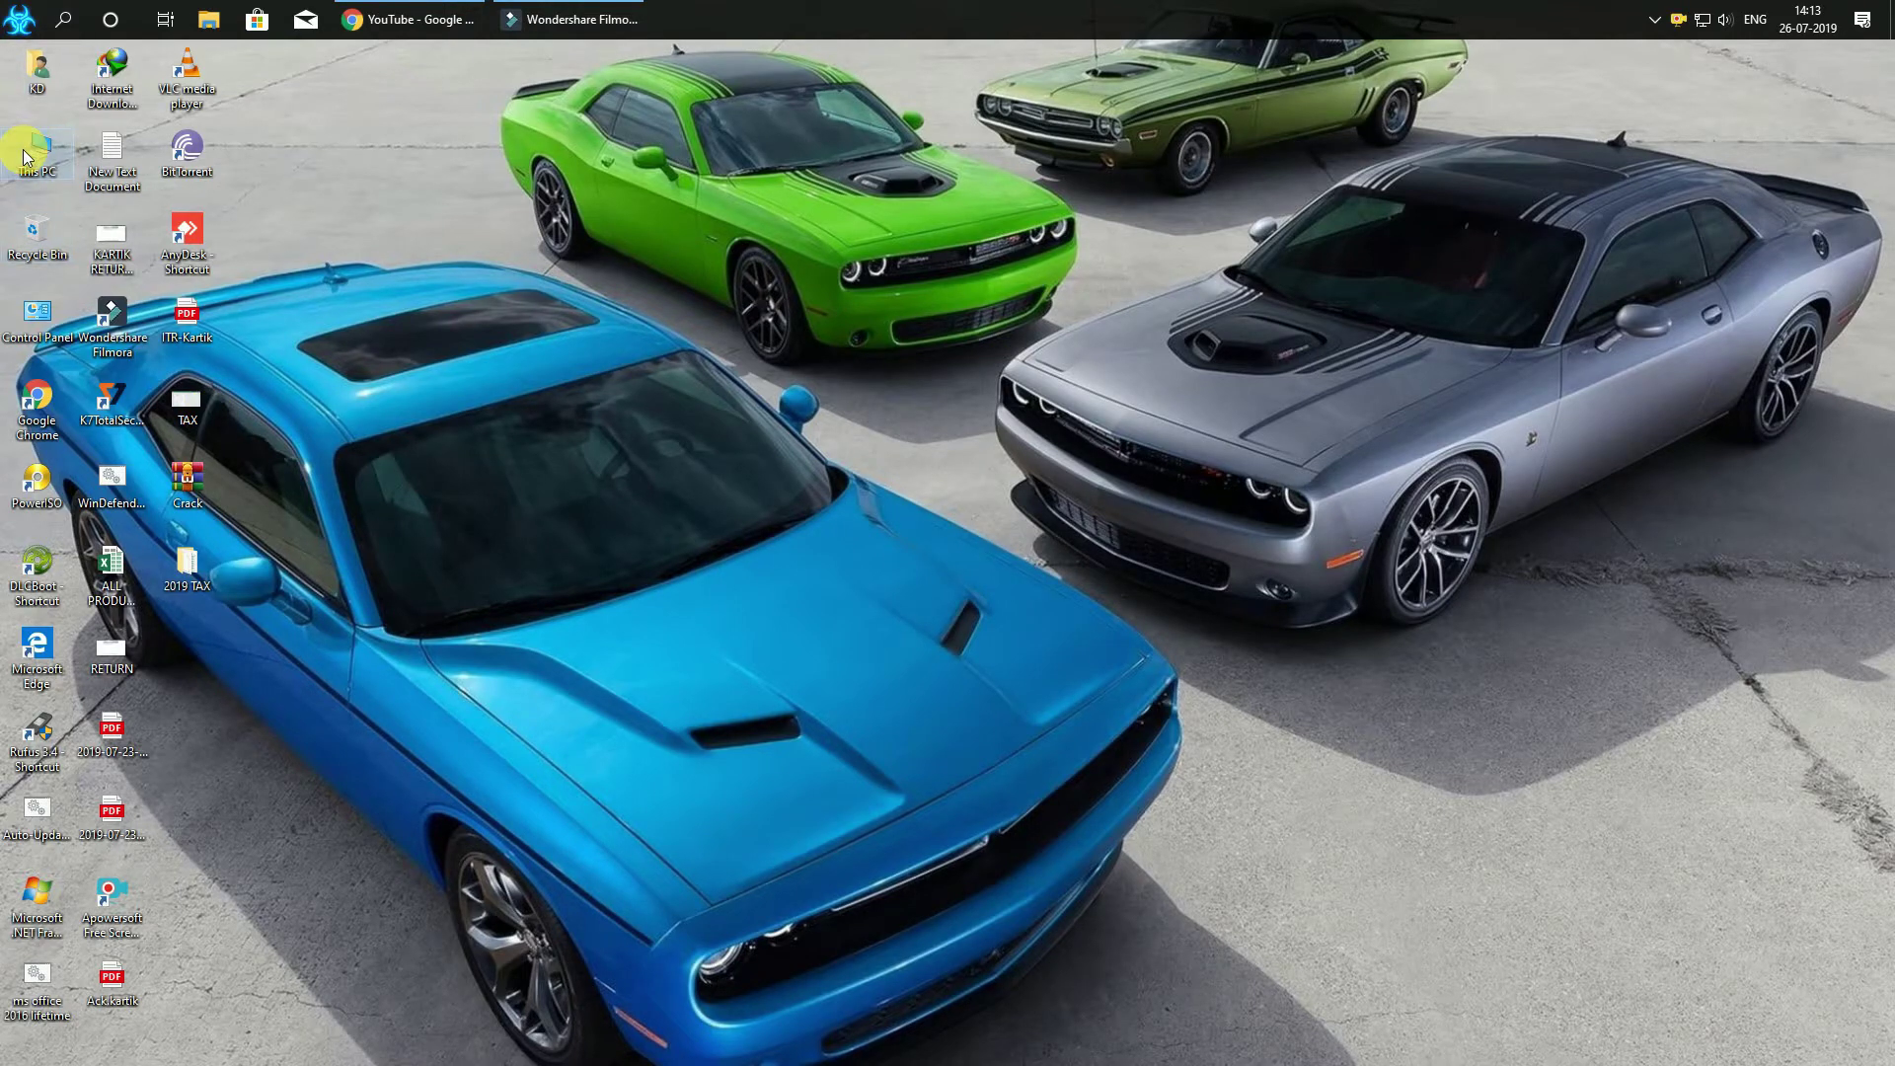
{"action": "double_click", "coordinate": [25, 153]}
{"action": "left_click", "coordinate": [1678, 20]}
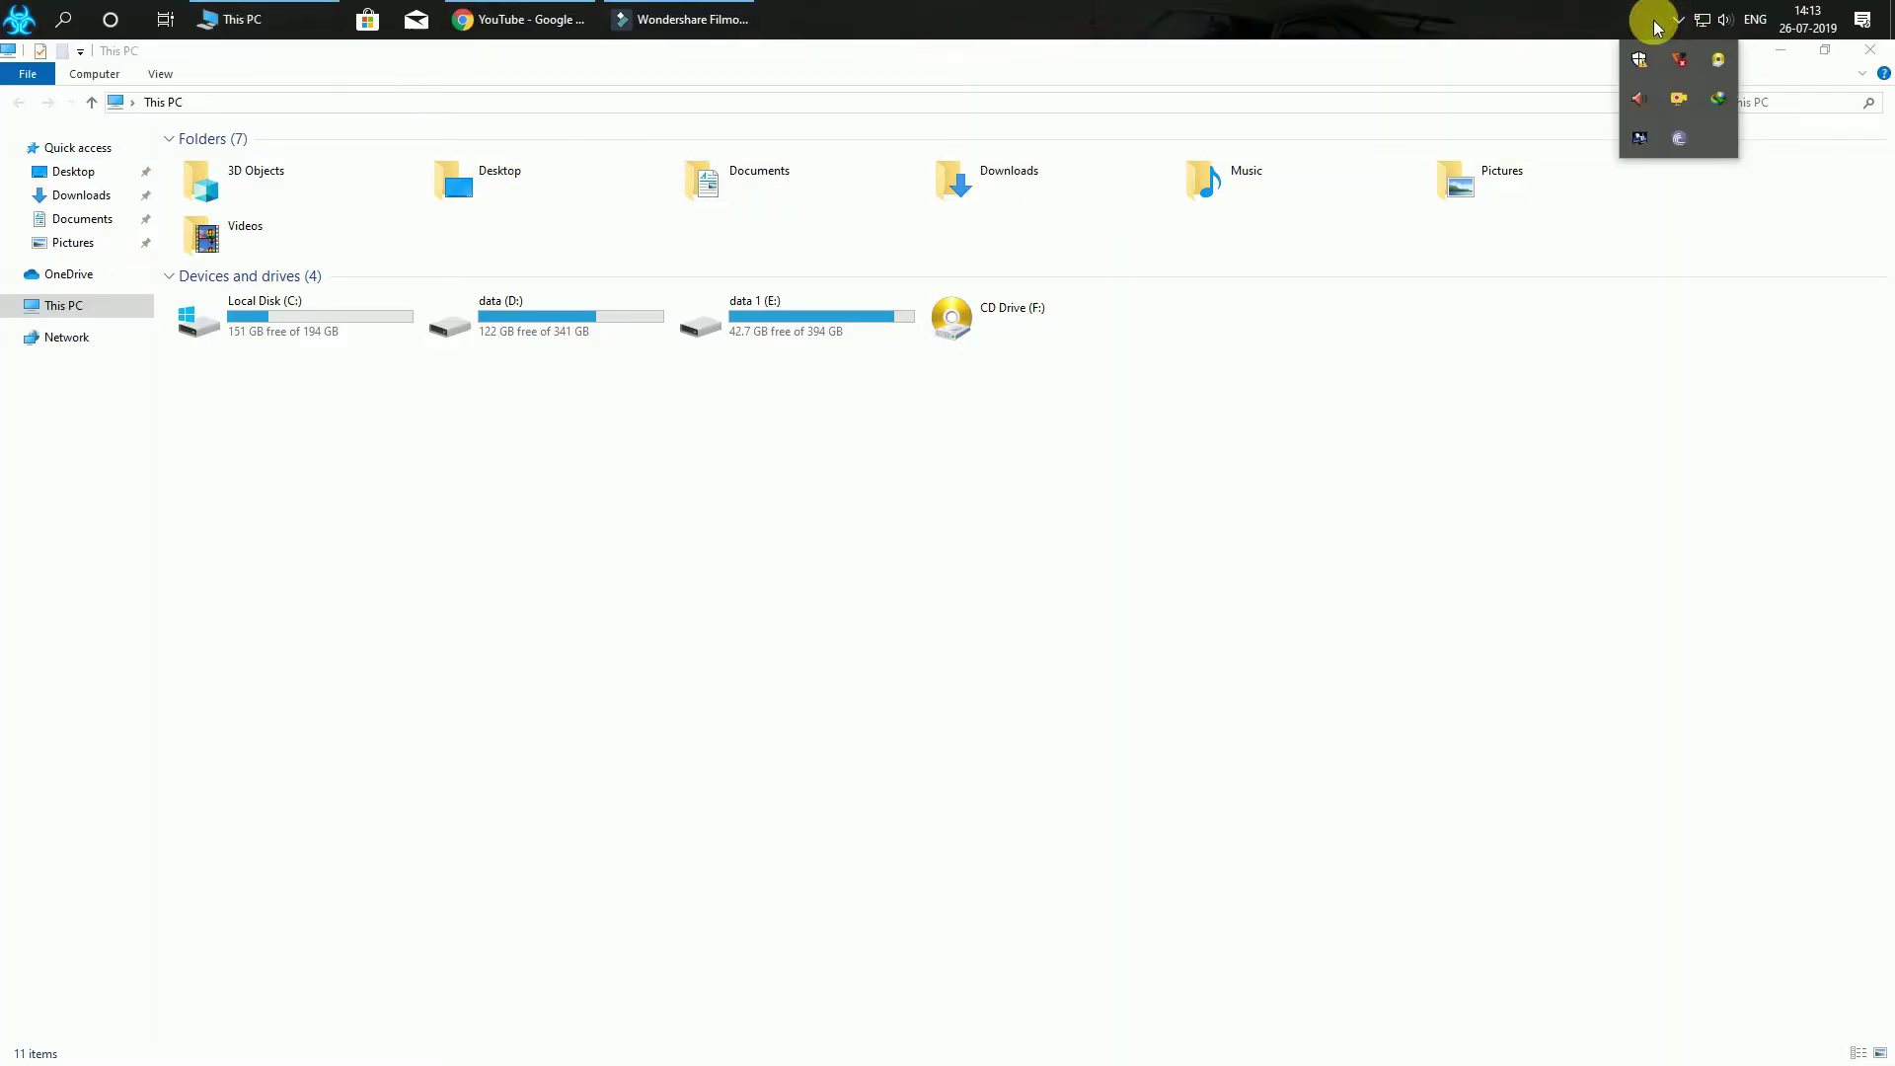
{"action": "double_click", "coordinate": [319, 322]}
{"action": "double_click", "coordinate": [264, 286]}
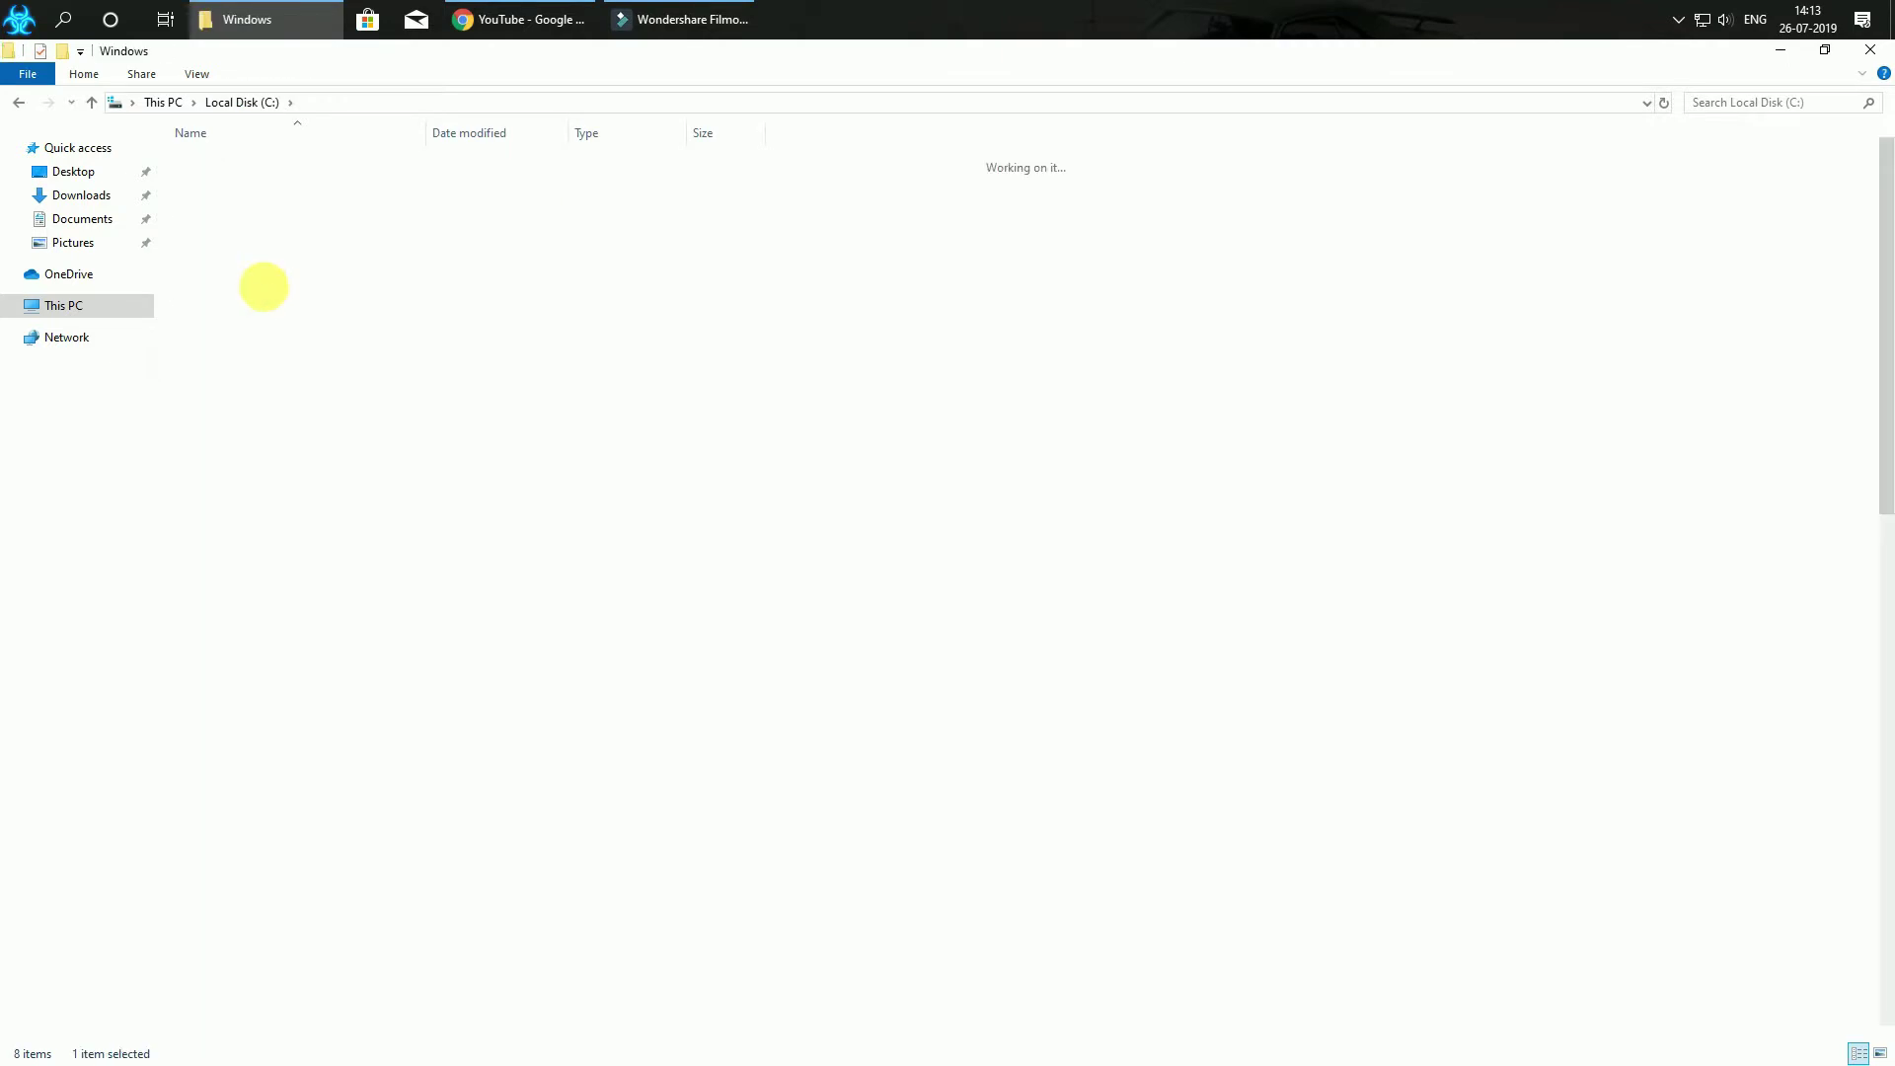
{"action": "left_click", "coordinate": [484, 640]}
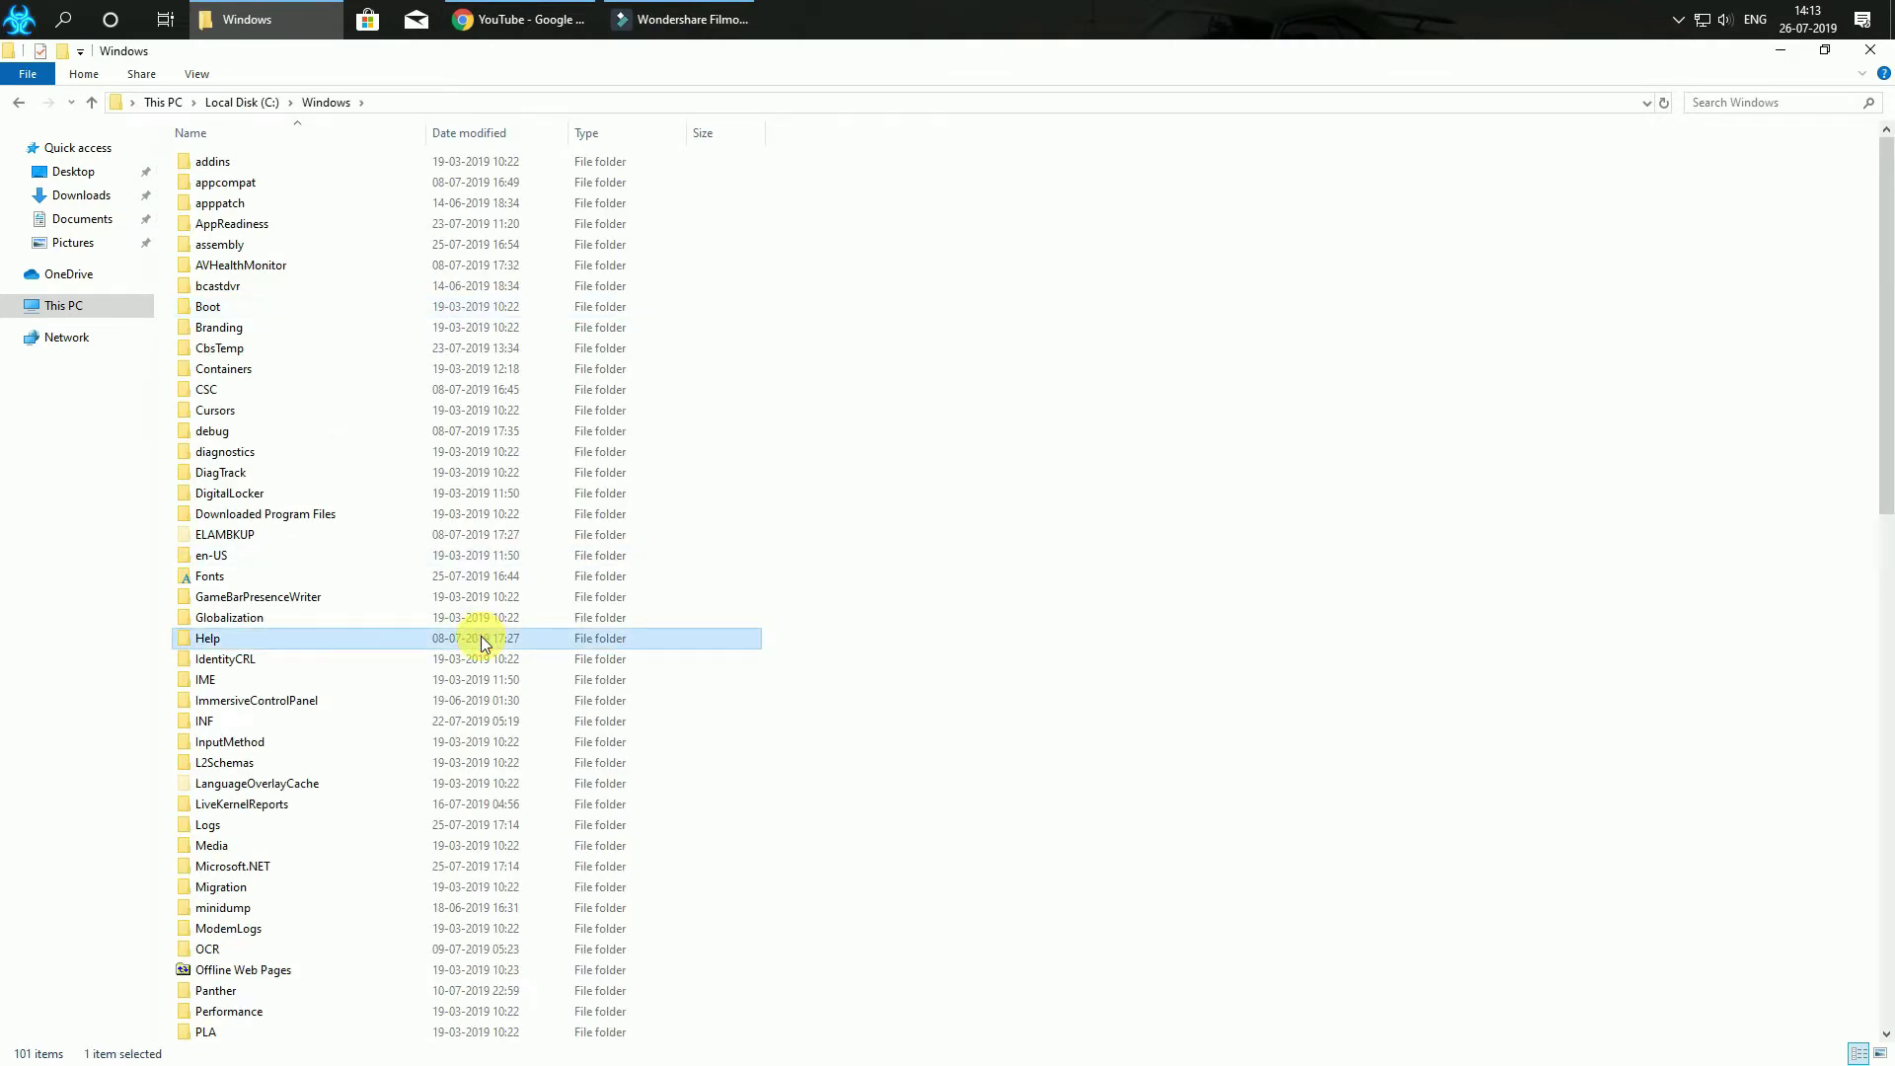
{"action": "key", "text": "t"}
{"action": "left_click", "coordinate": [222, 434]}
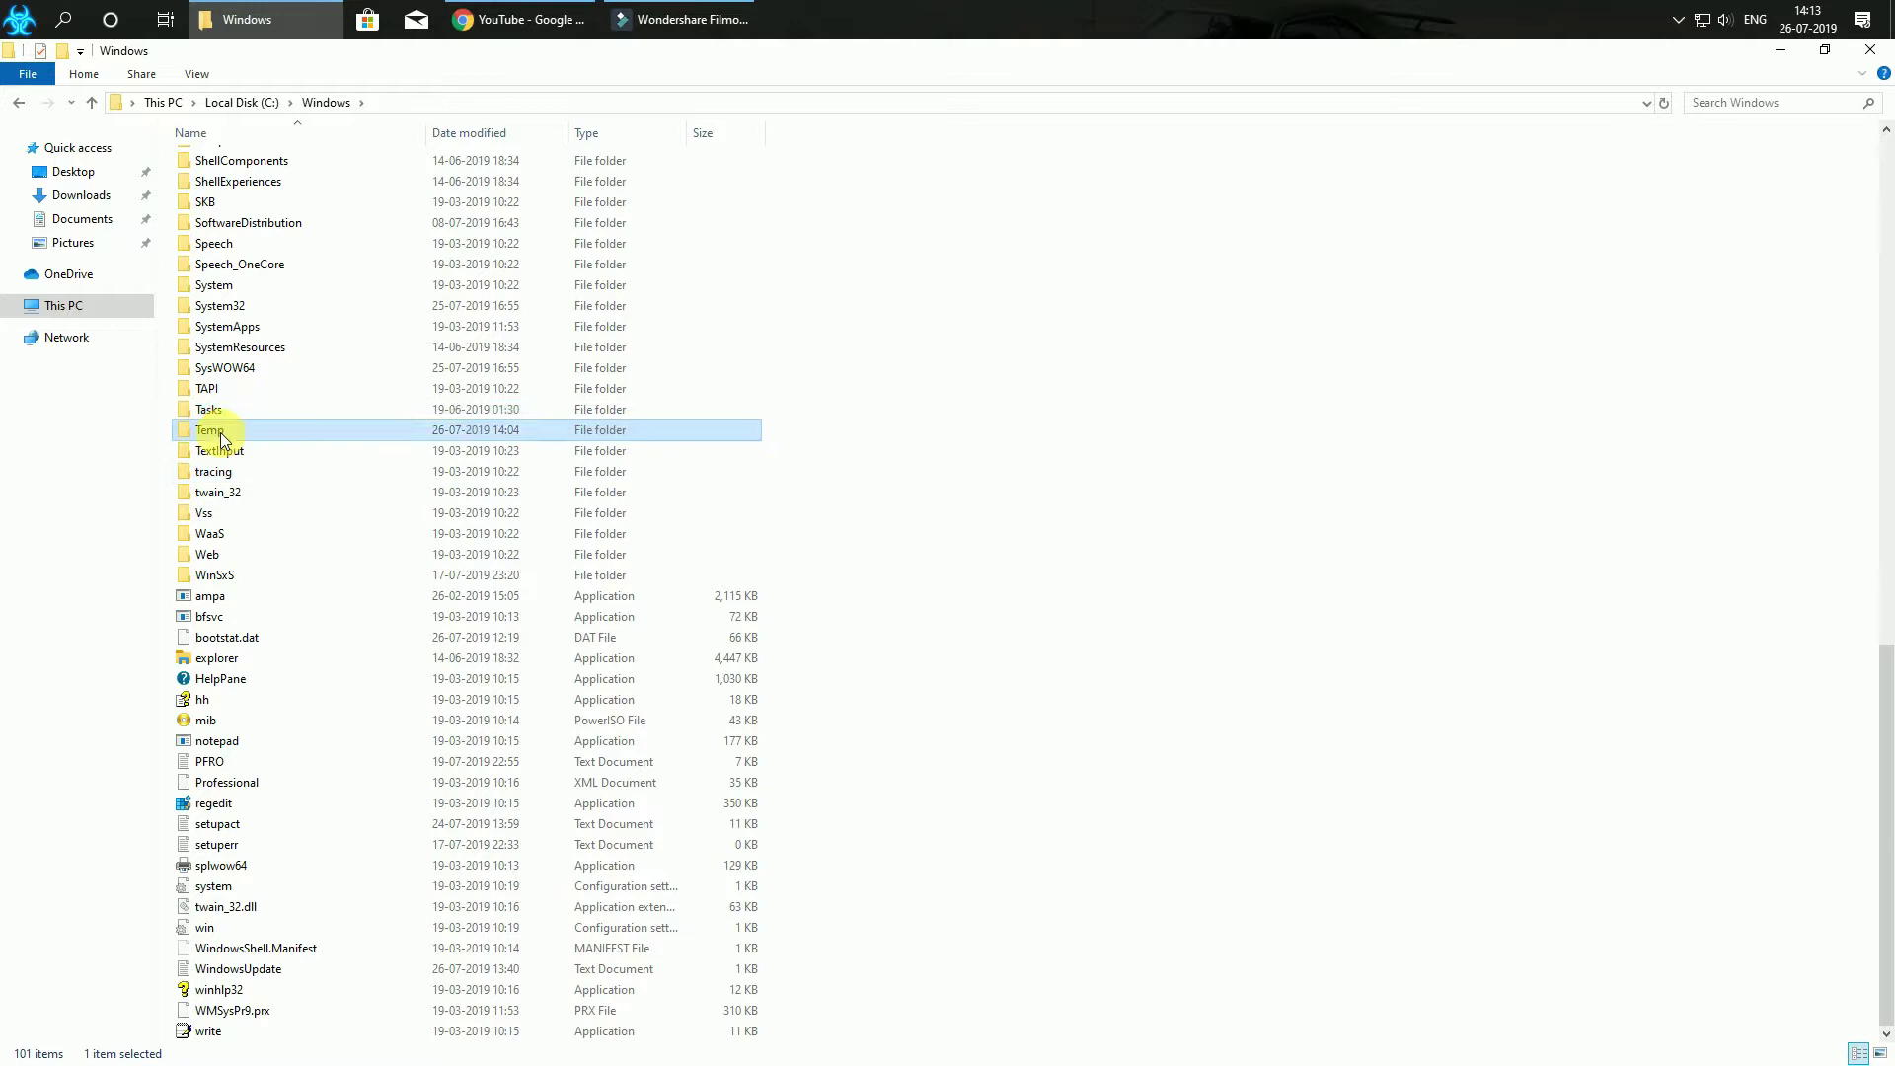
{"action": "double_click", "coordinate": [222, 435]}
{"action": "key", "text": "alt+Left"}
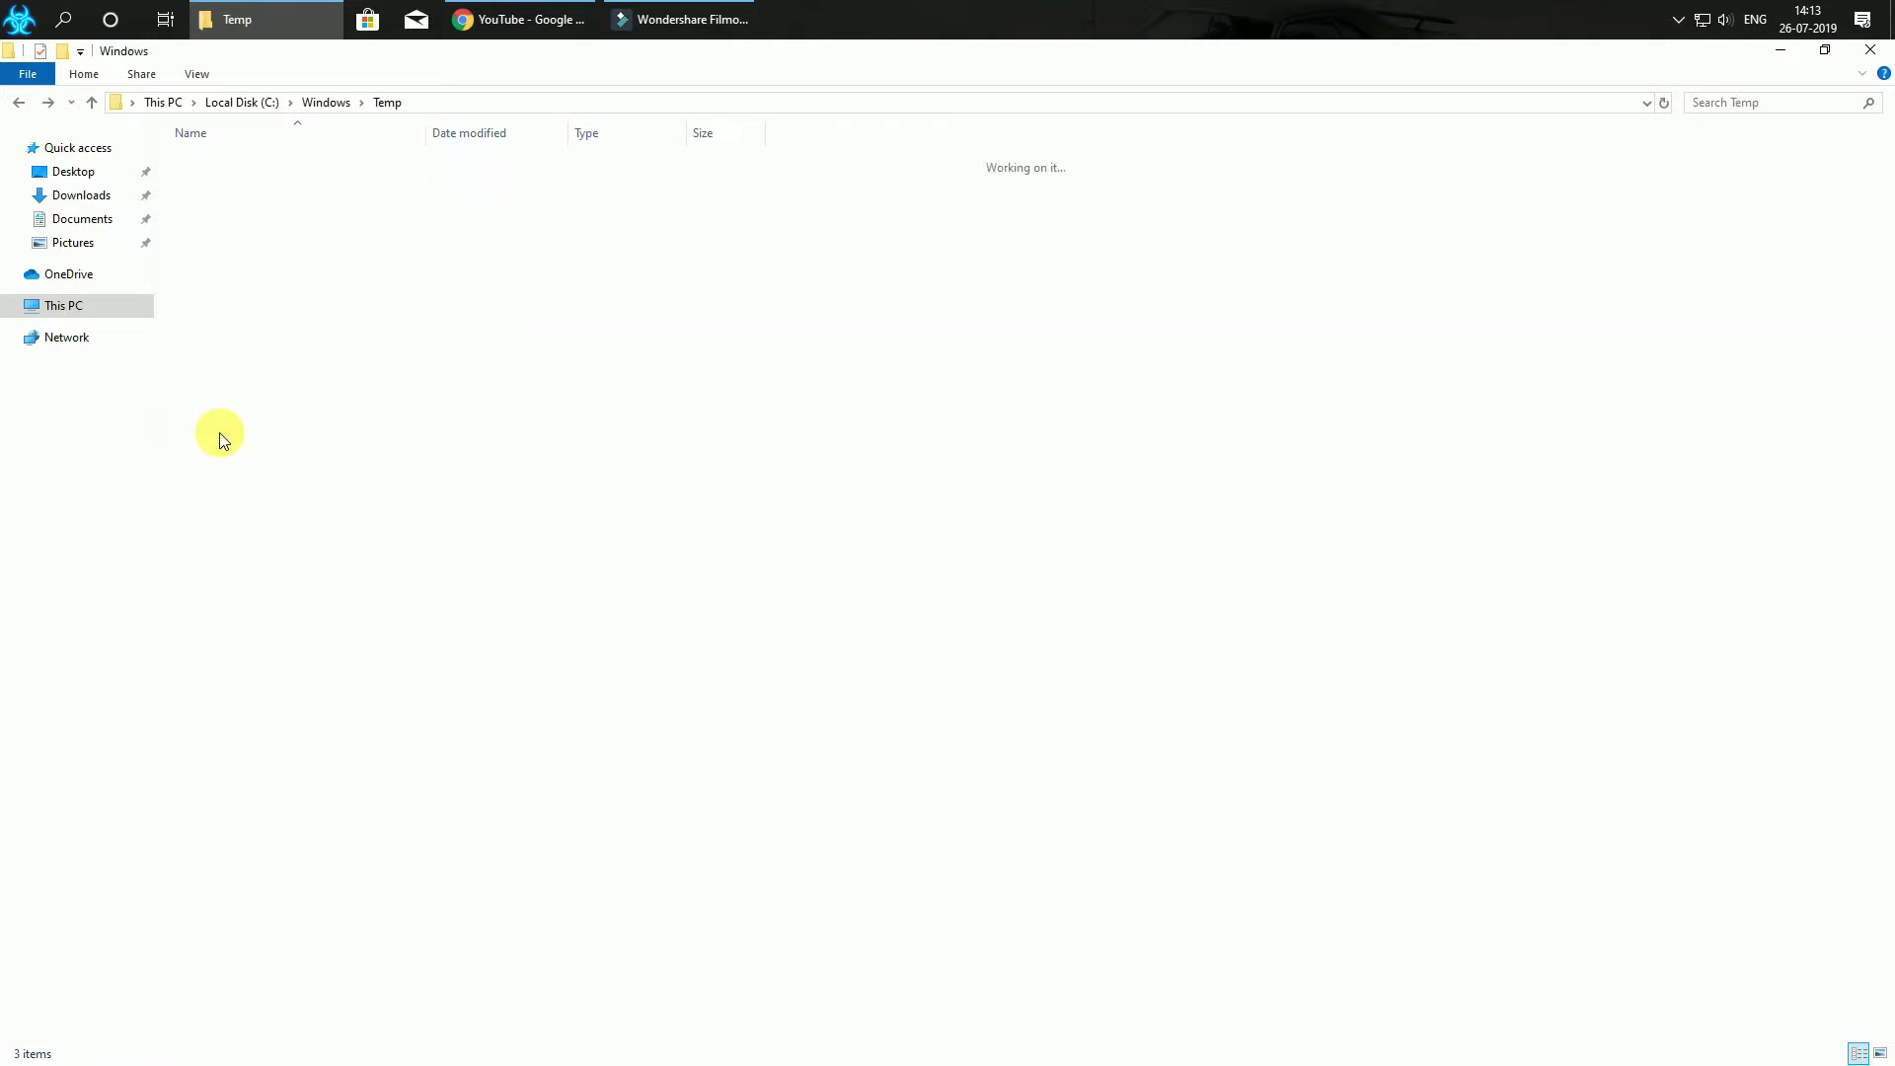
{"action": "scroll", "coordinate": [222, 439], "scroll_direction": "down", "scroll_amount": 3}
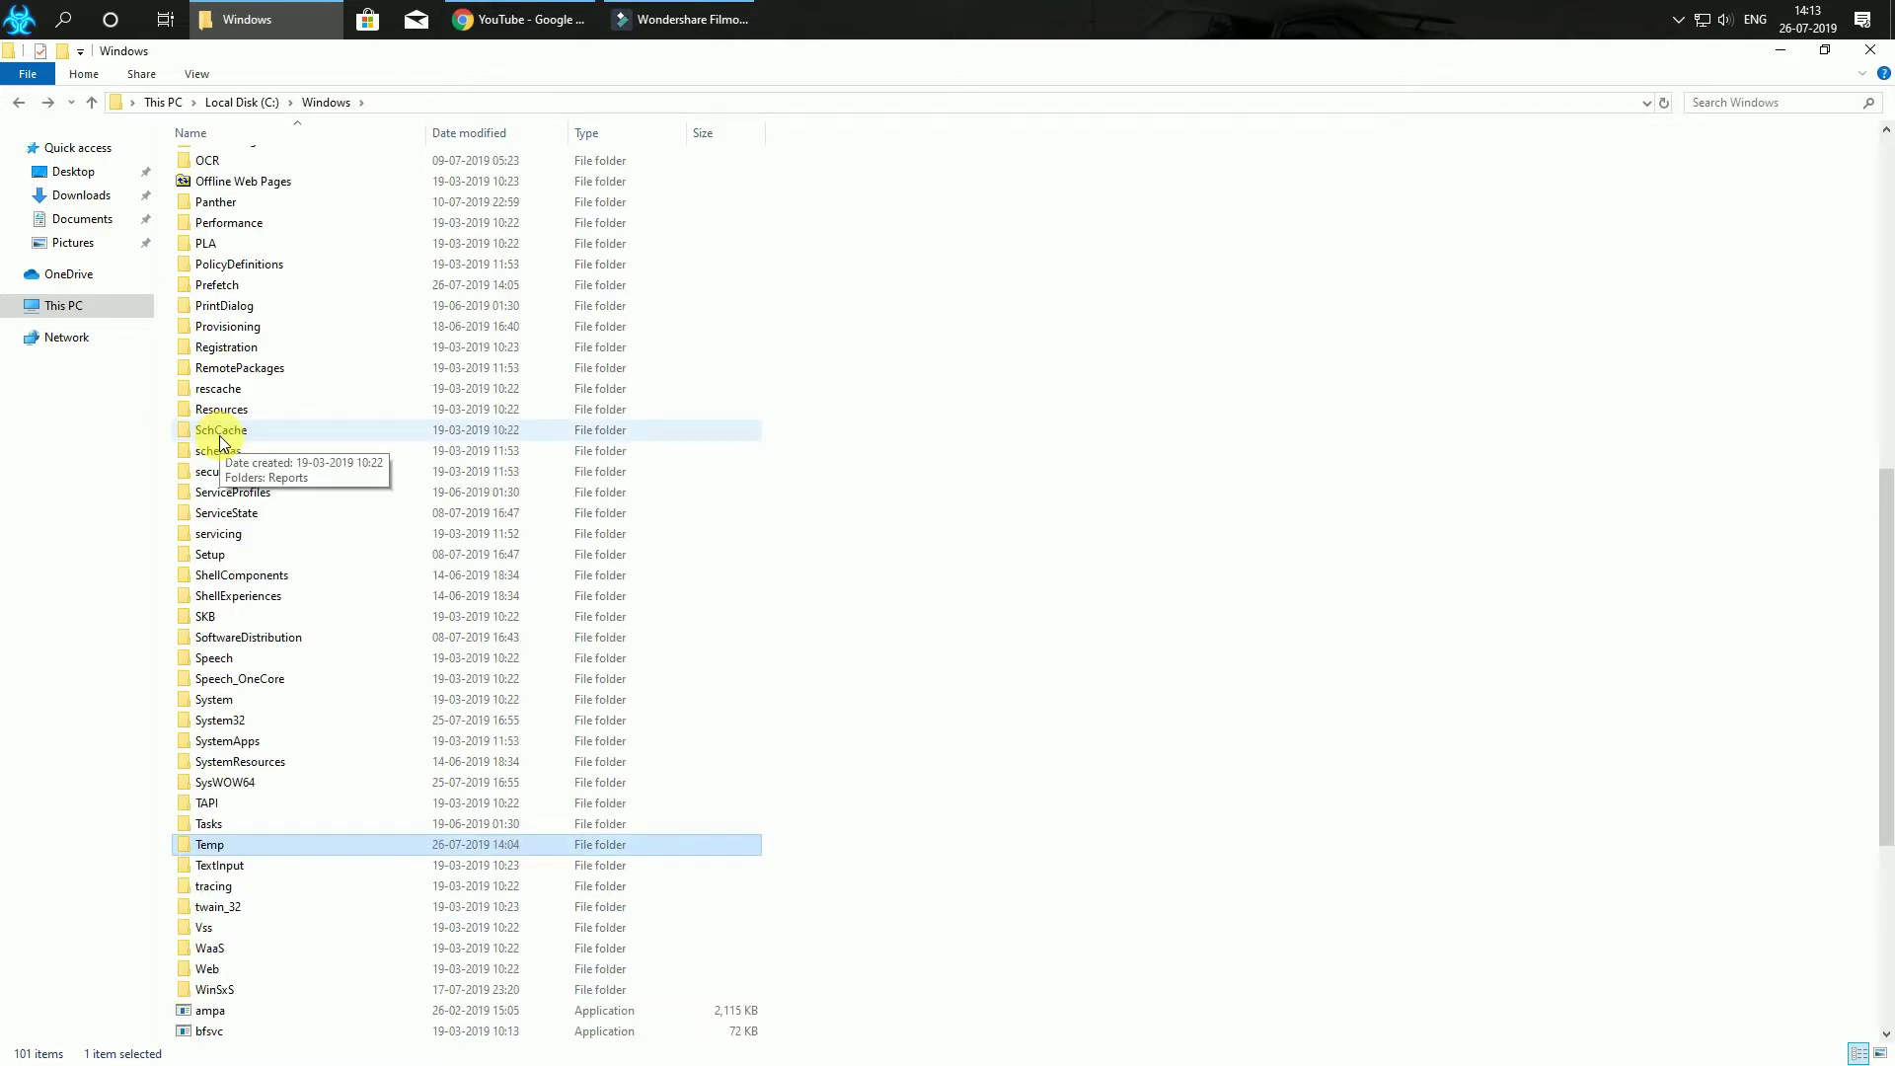
Look through the Program Files (x86), ProgramData and Program Files folders on Local Disk (C:)
{"action": "key", "text": "alt+Left"}
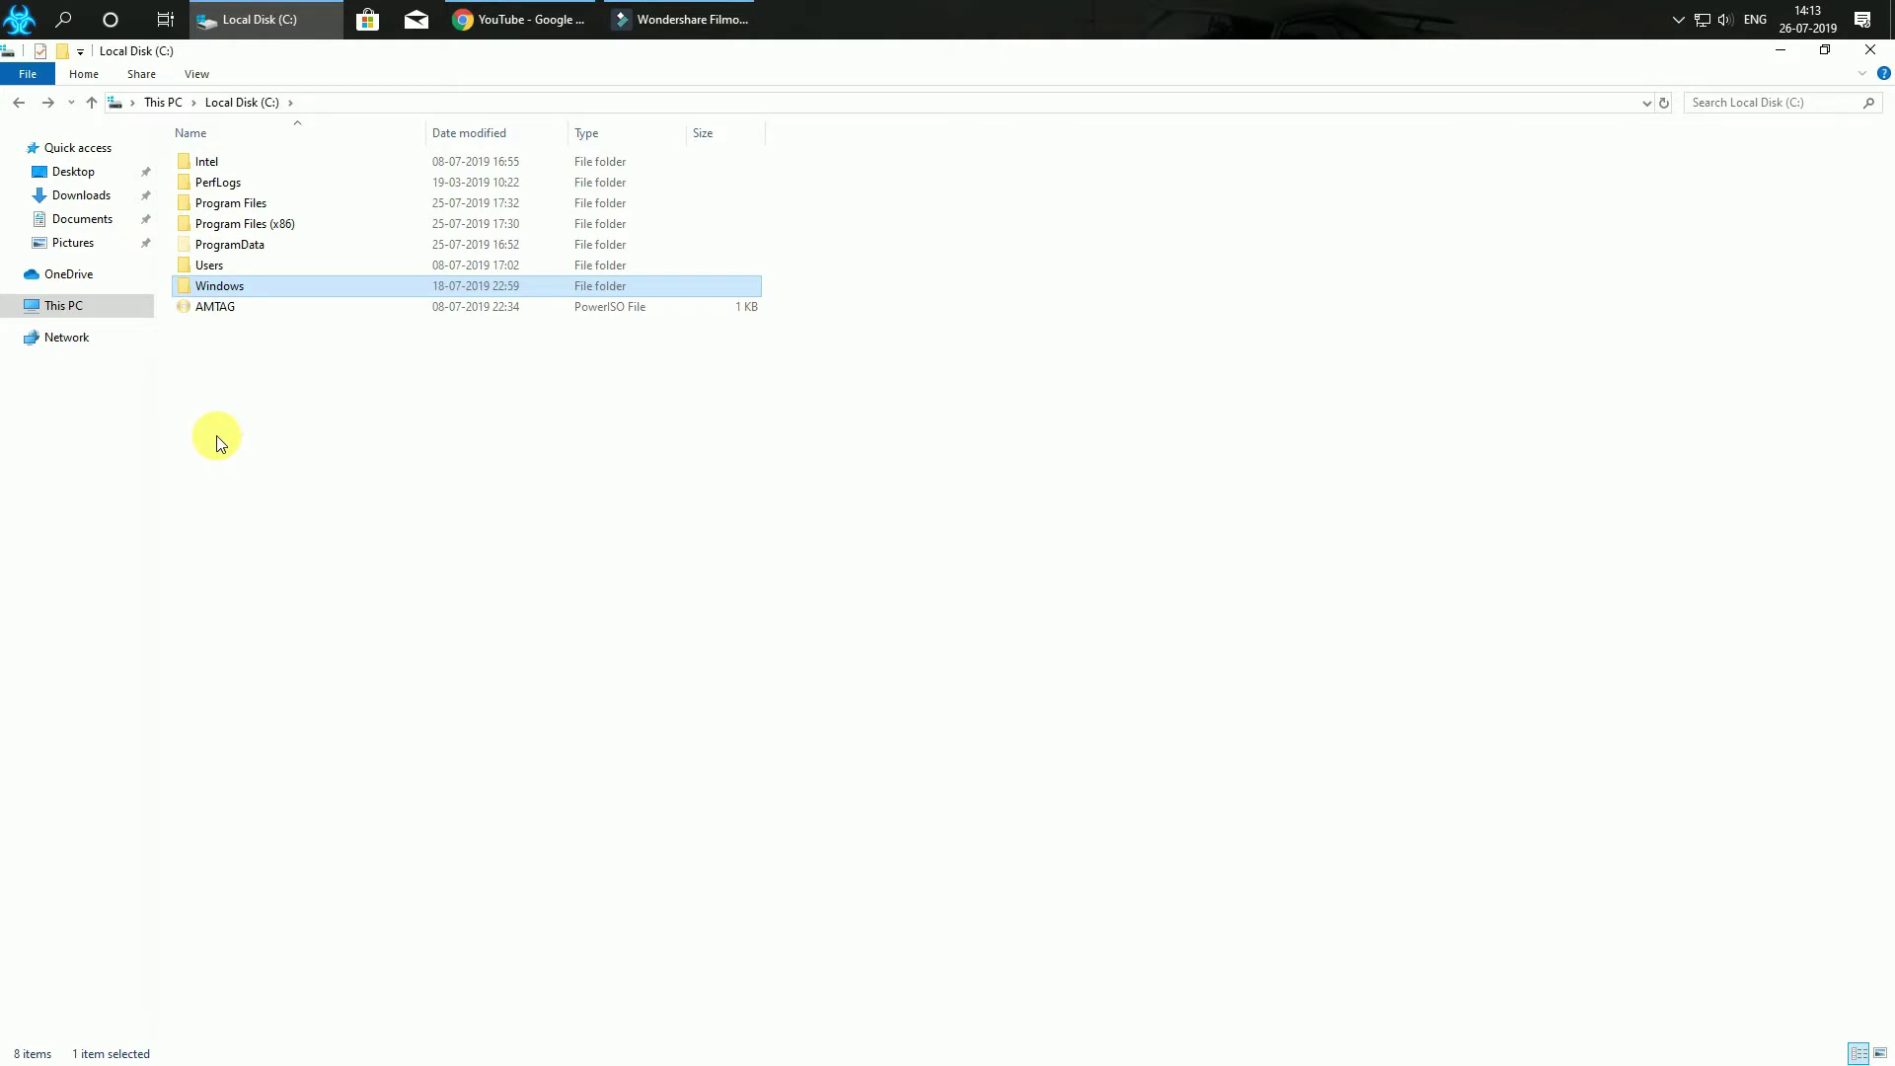
{"action": "double_click", "coordinate": [248, 223]}
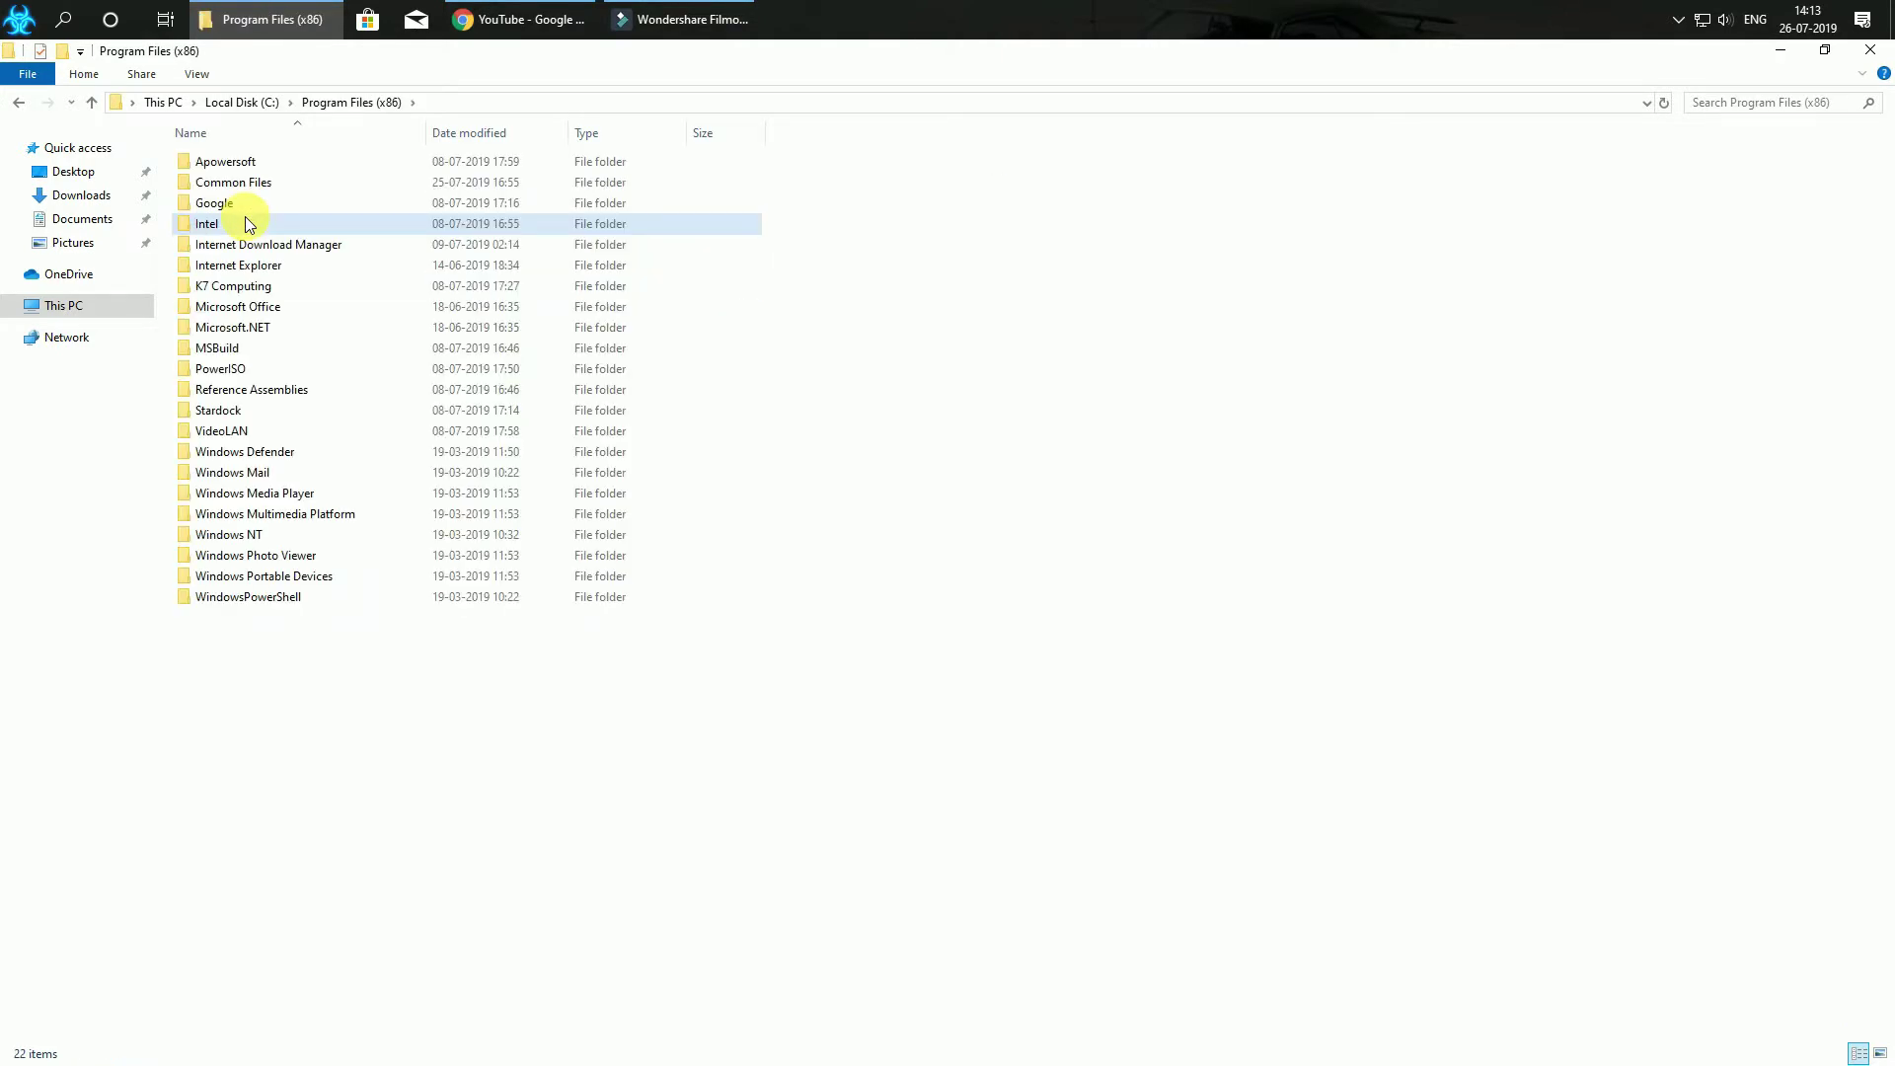
{"action": "key", "text": "alt+Left"}
{"action": "double_click", "coordinate": [252, 245]}
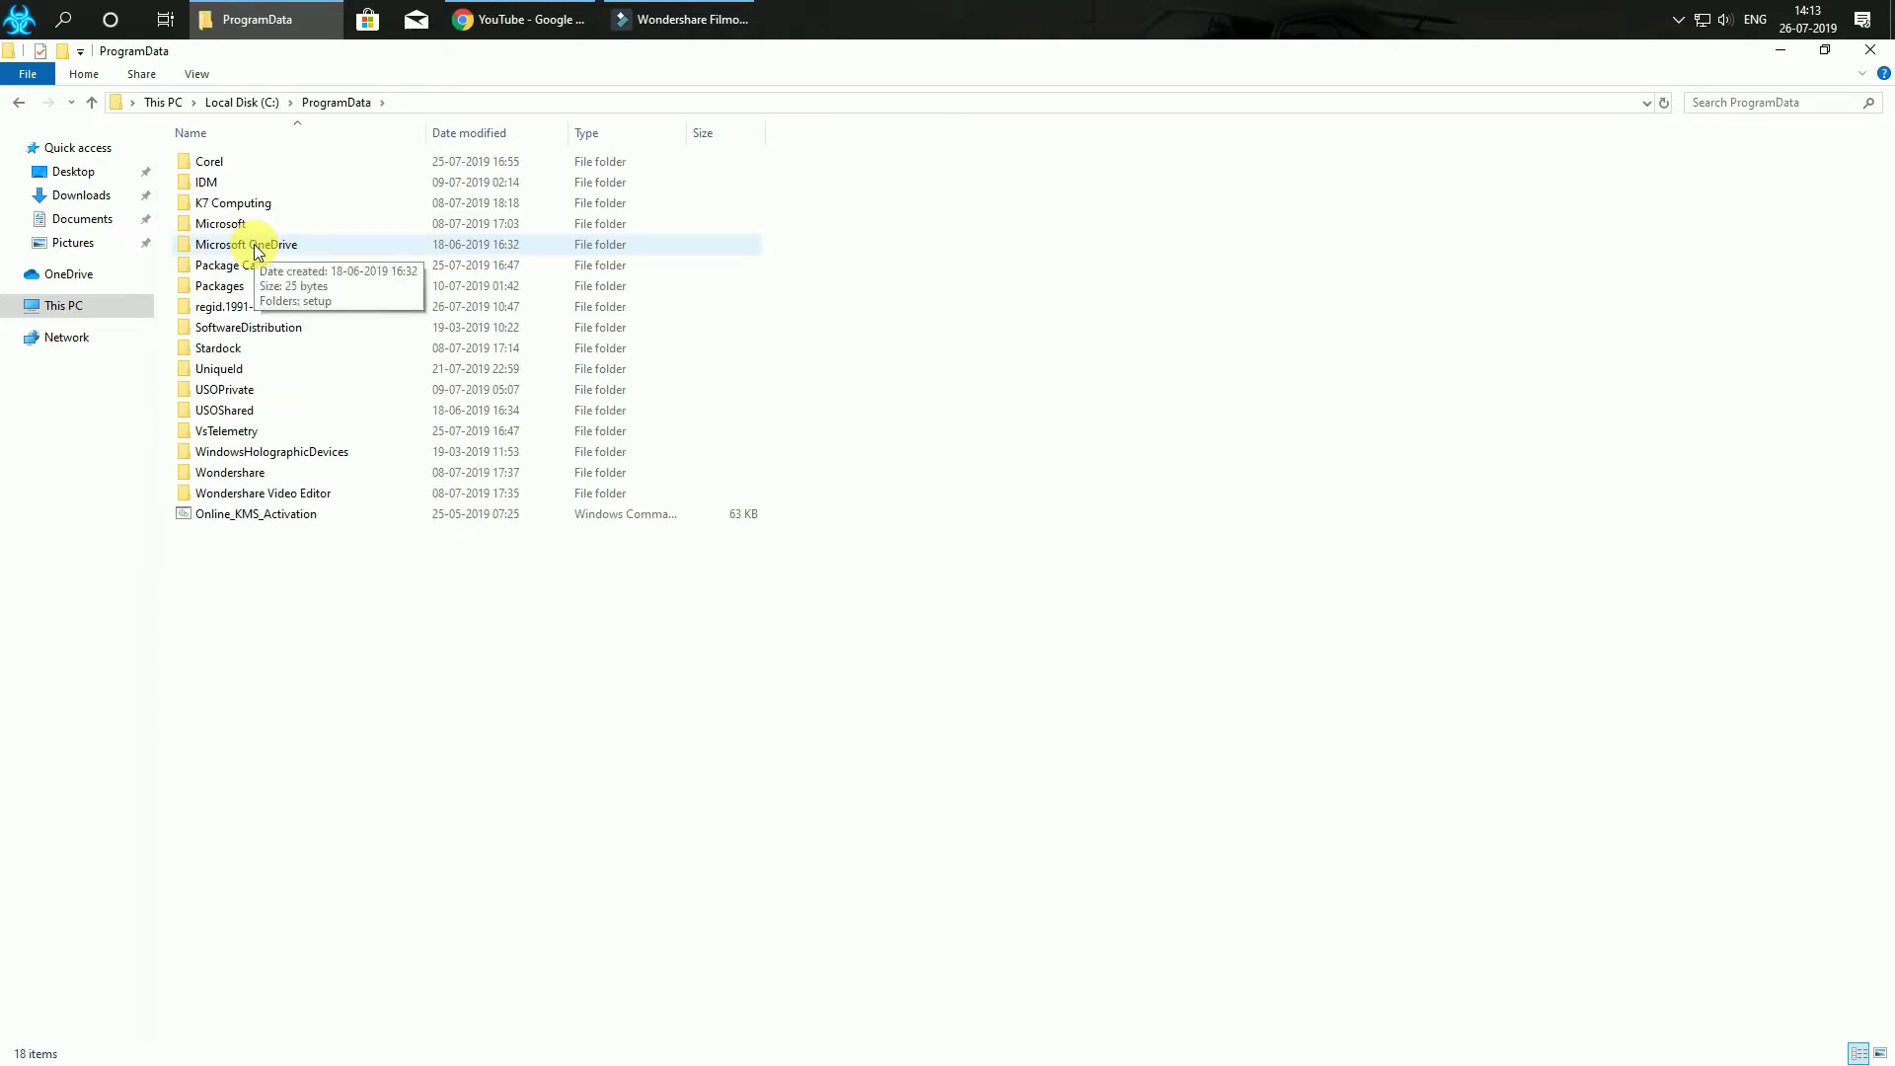
{"action": "key", "text": "alt+Left"}
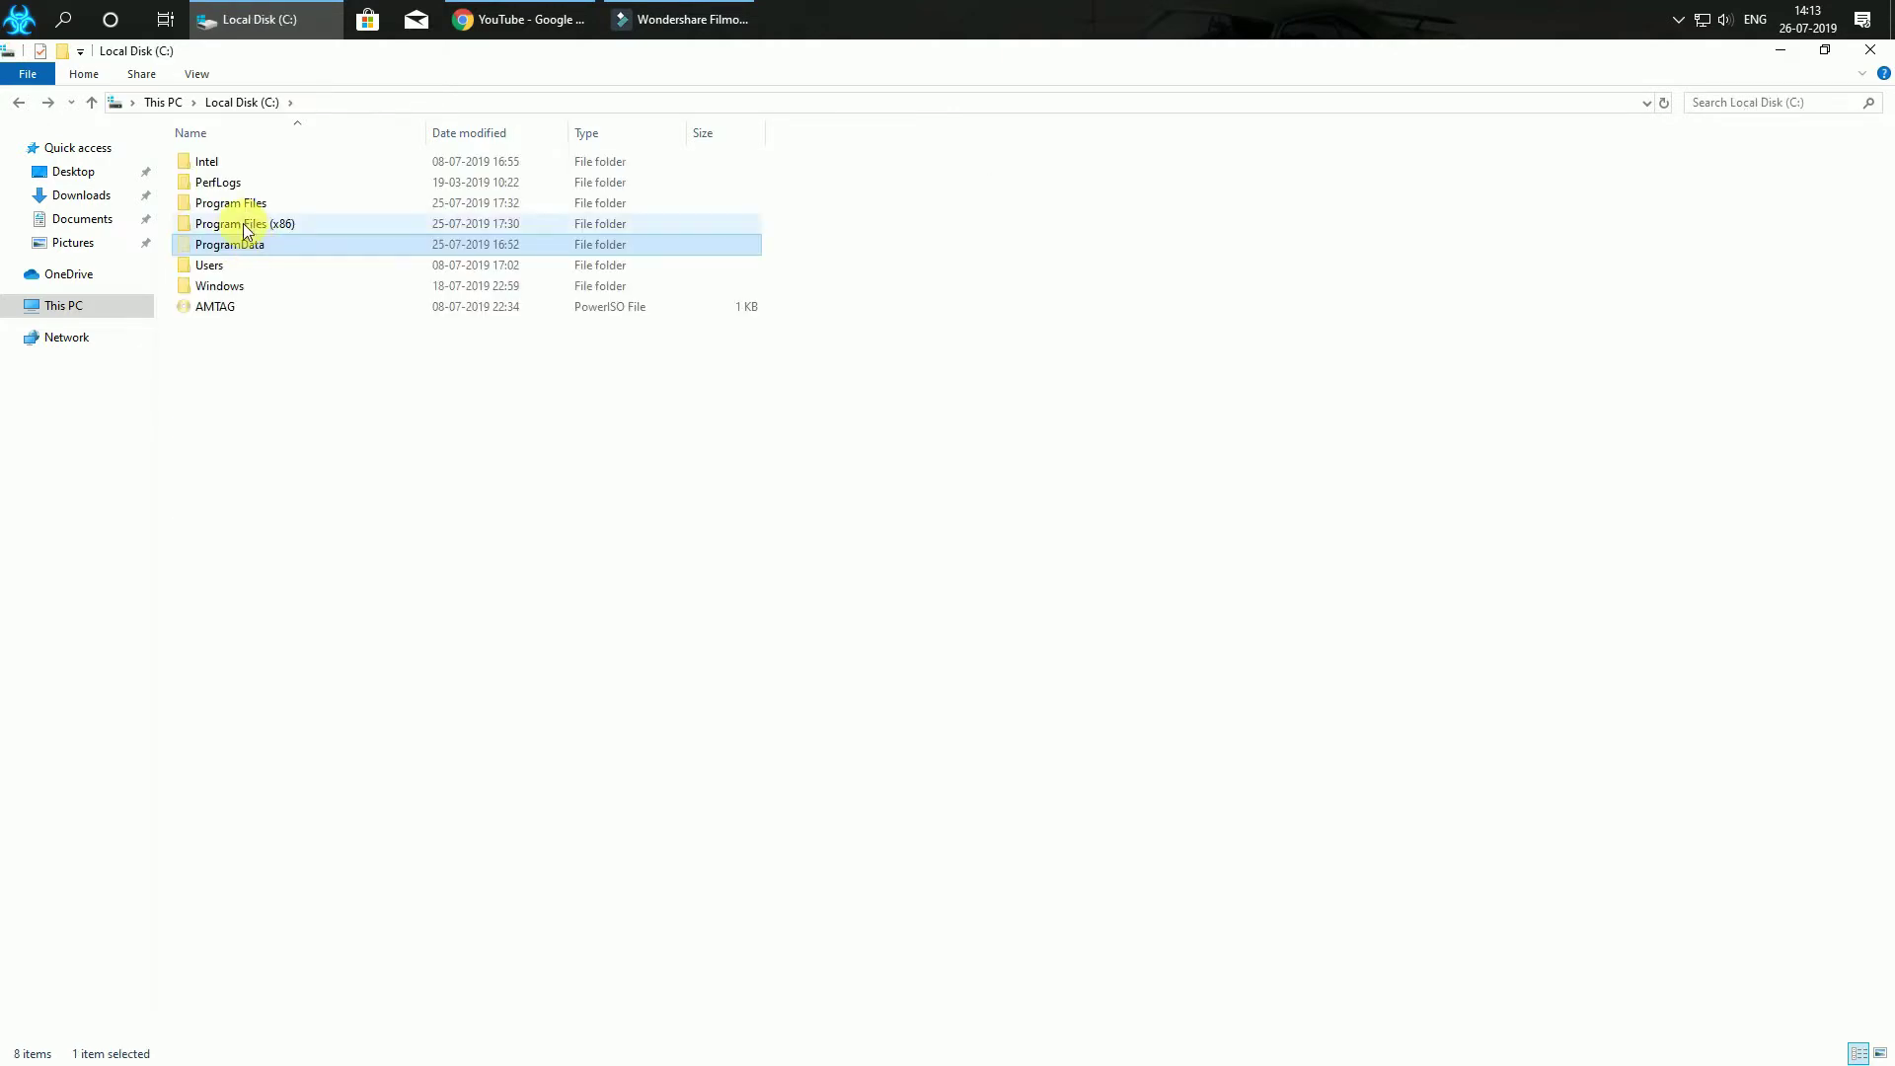
{"action": "double_click", "coordinate": [239, 204]}
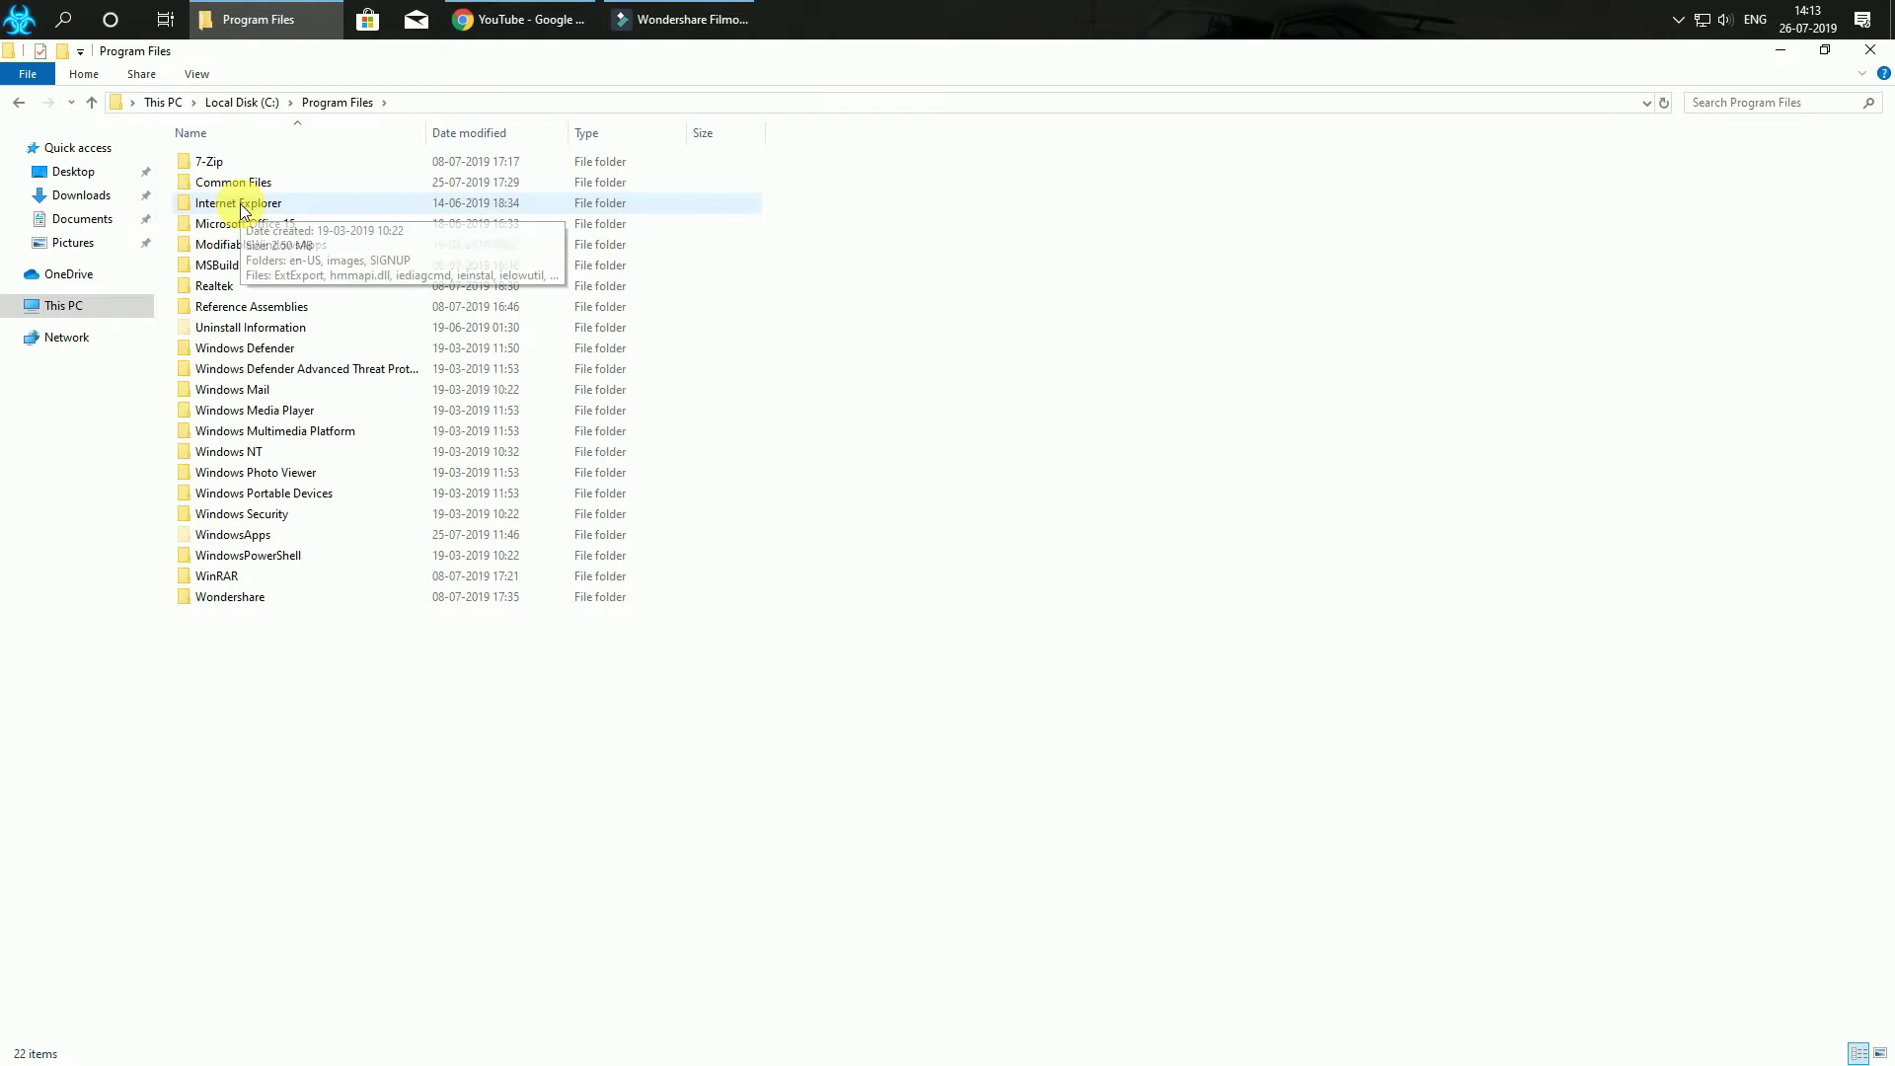
{"action": "key", "text": "alt+Left"}
Go back to This PC and reopen the Temp folder under C:\Windows to examine its contents
{"action": "key", "text": "alt+Left"}
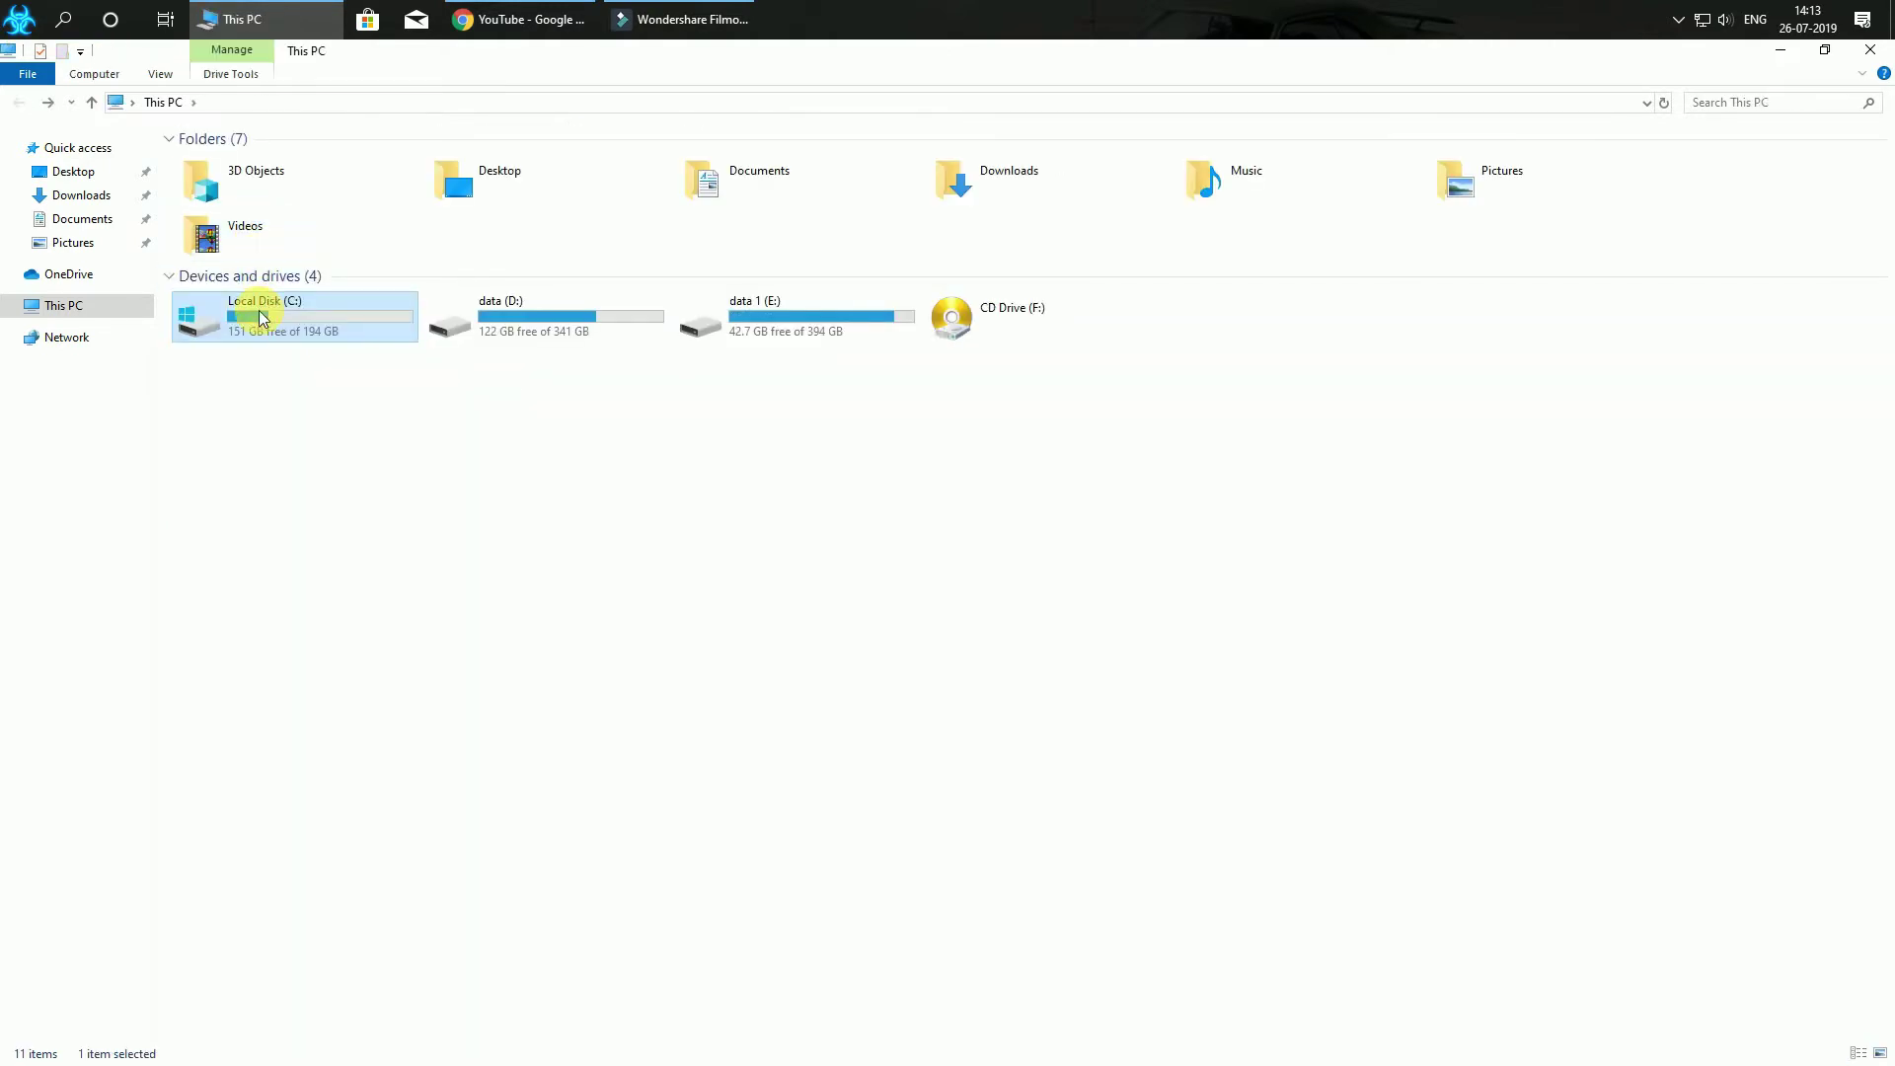
{"action": "double_click", "coordinate": [261, 308]}
{"action": "double_click", "coordinate": [234, 280]}
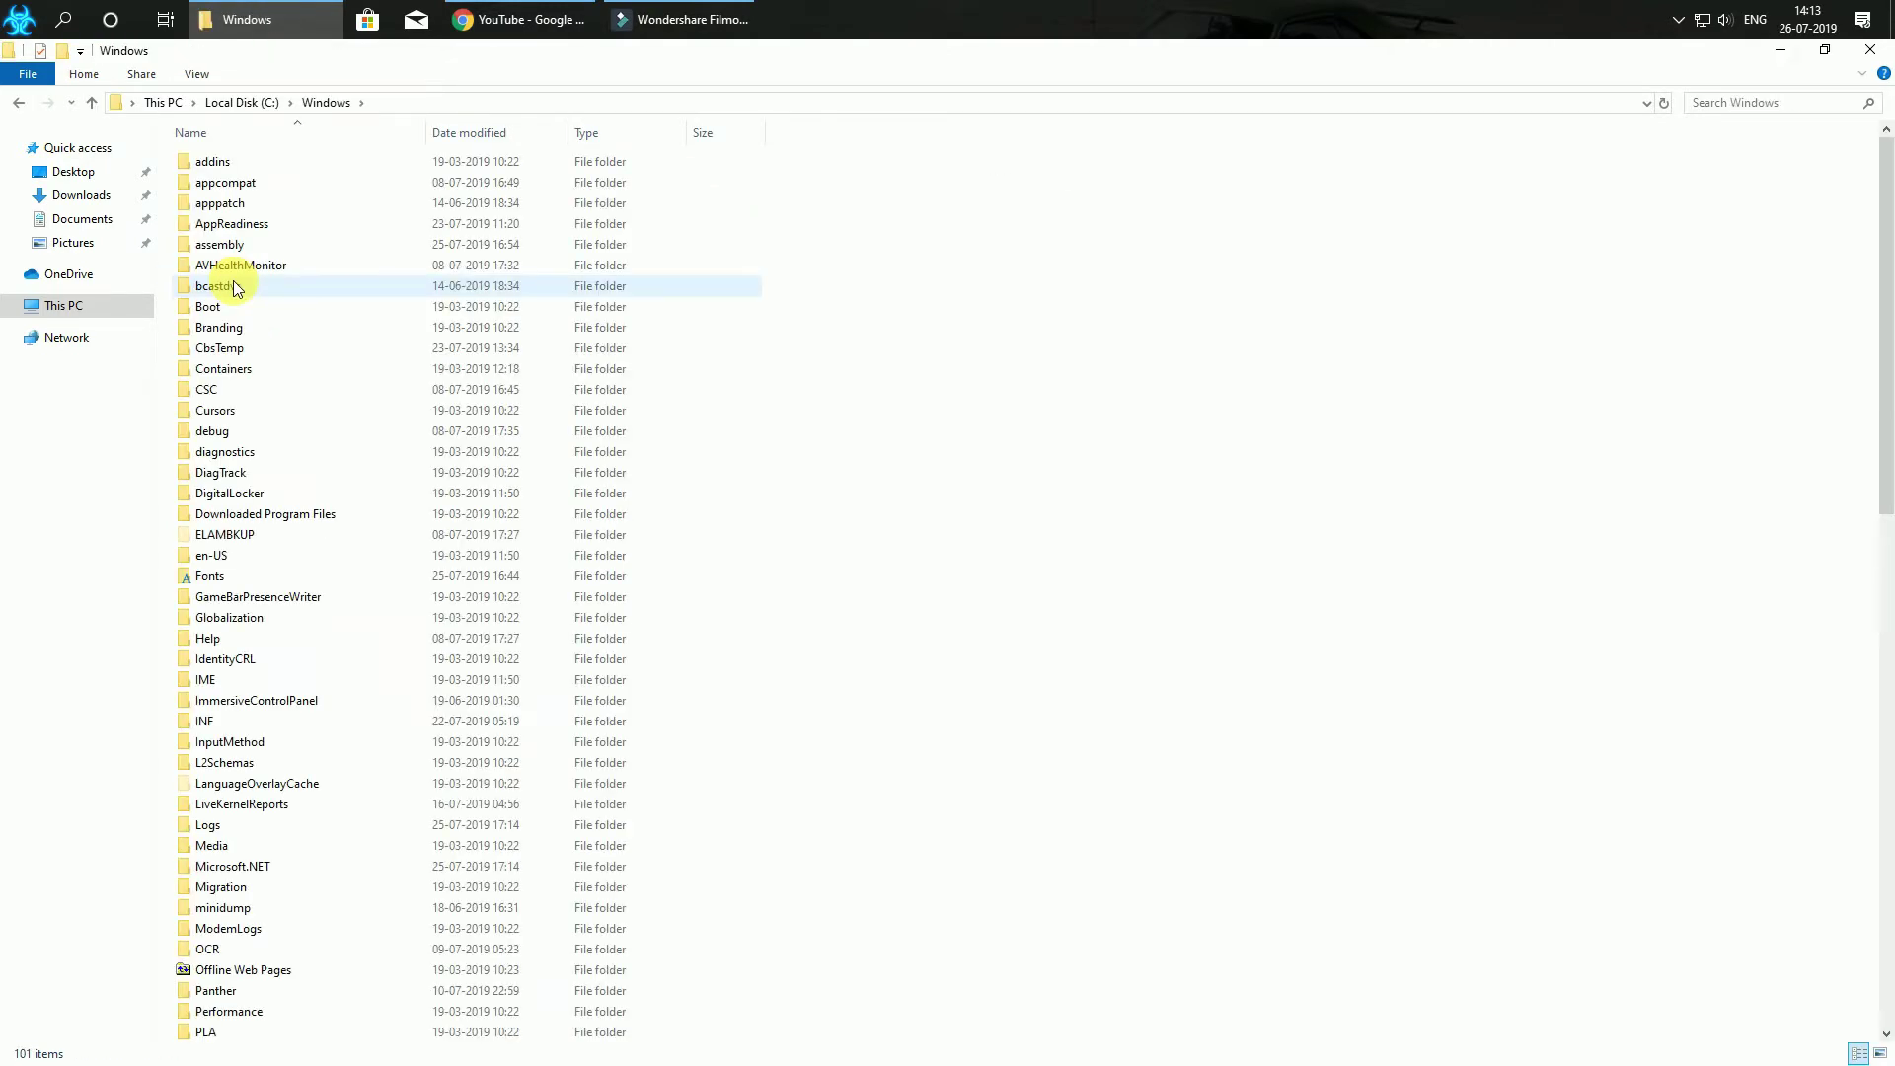
{"action": "left_click", "coordinate": [422, 524]}
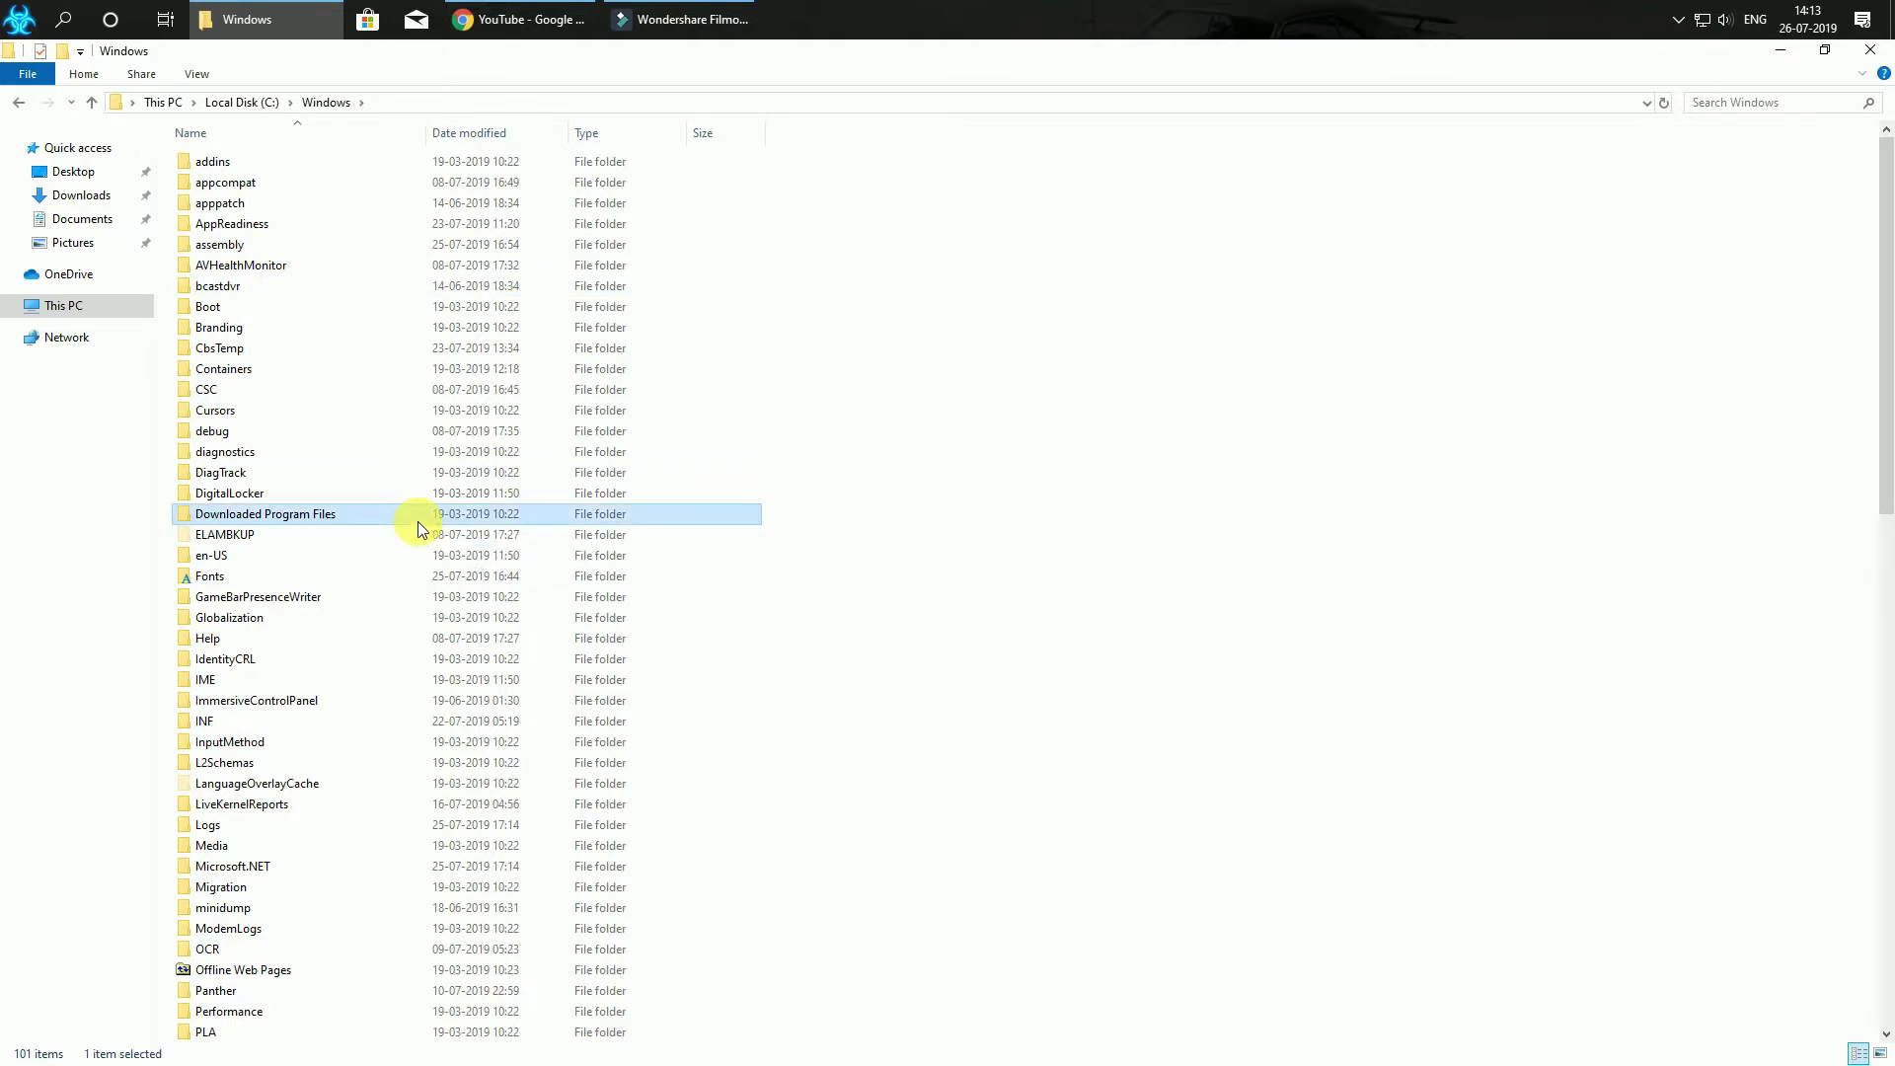
{"action": "scroll", "coordinate": [416, 523], "scroll_direction": "down", "scroll_amount": 15}
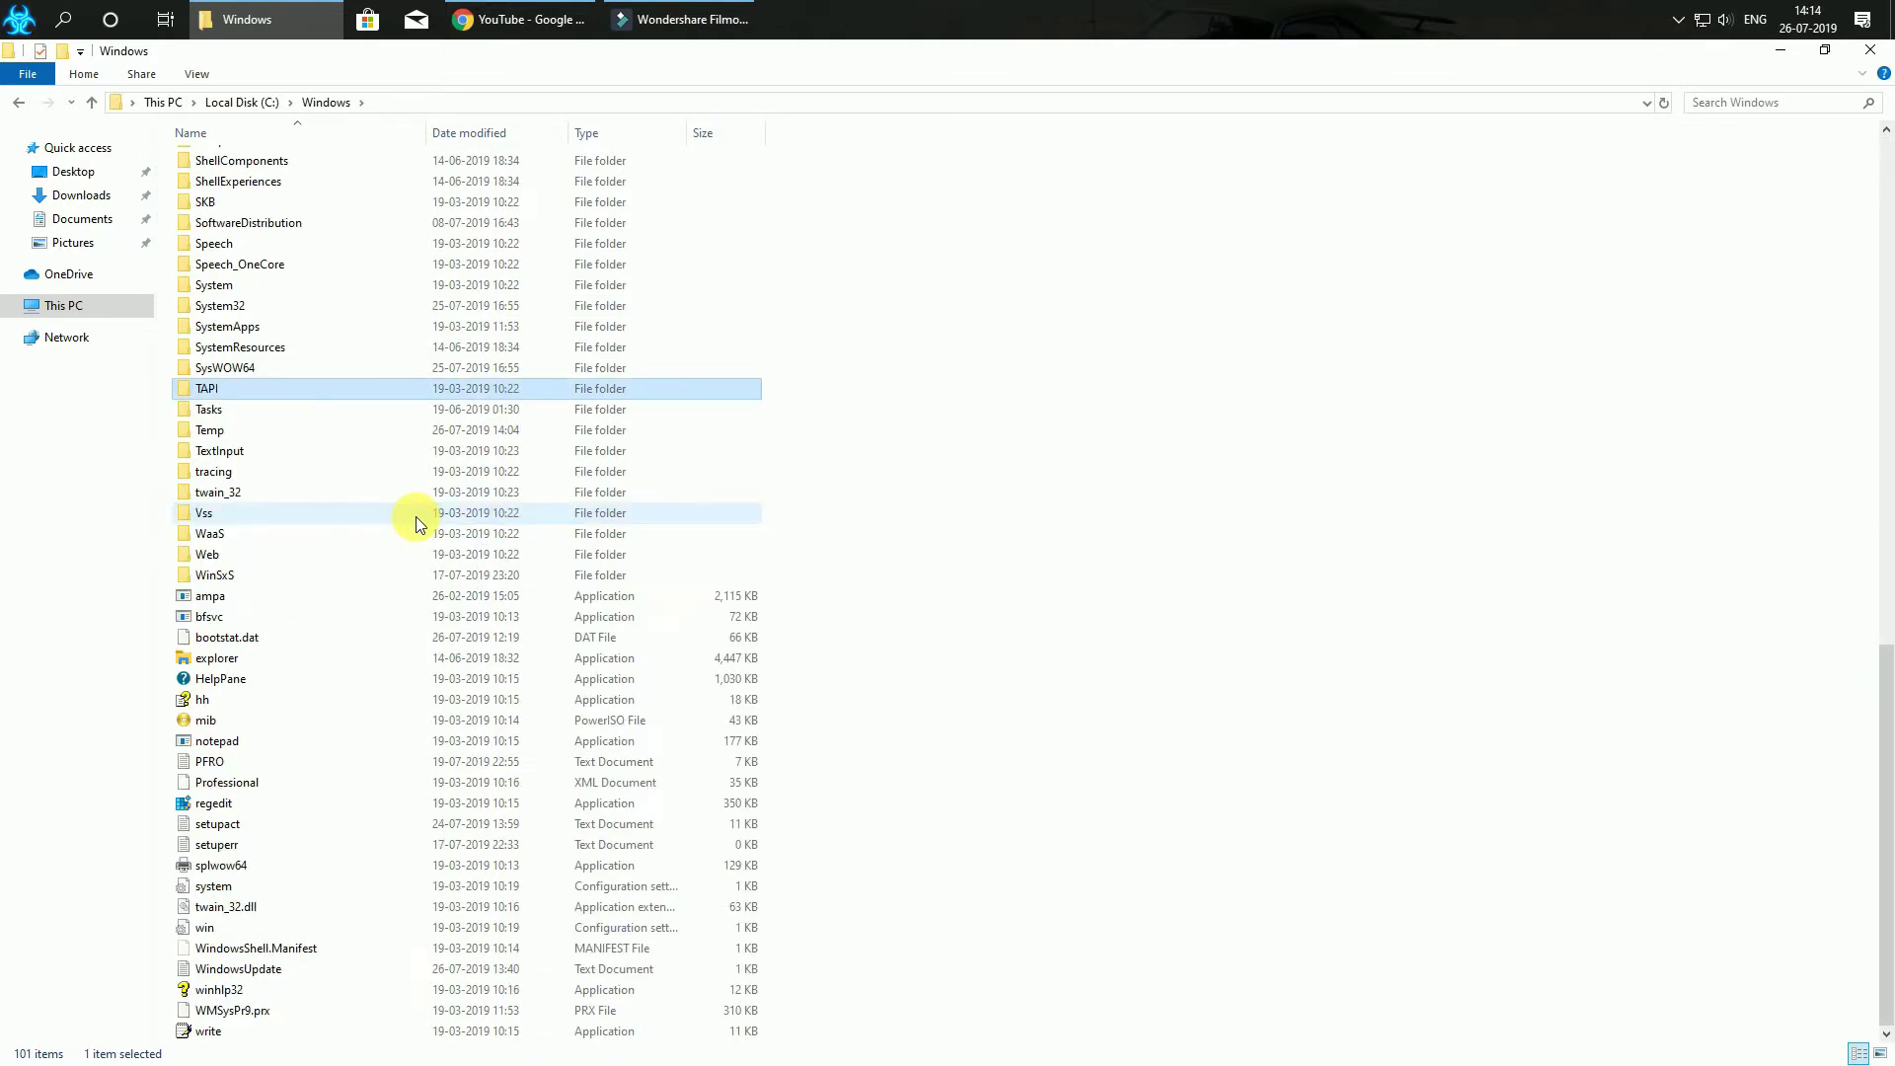
{"action": "double_click", "coordinate": [217, 432]}
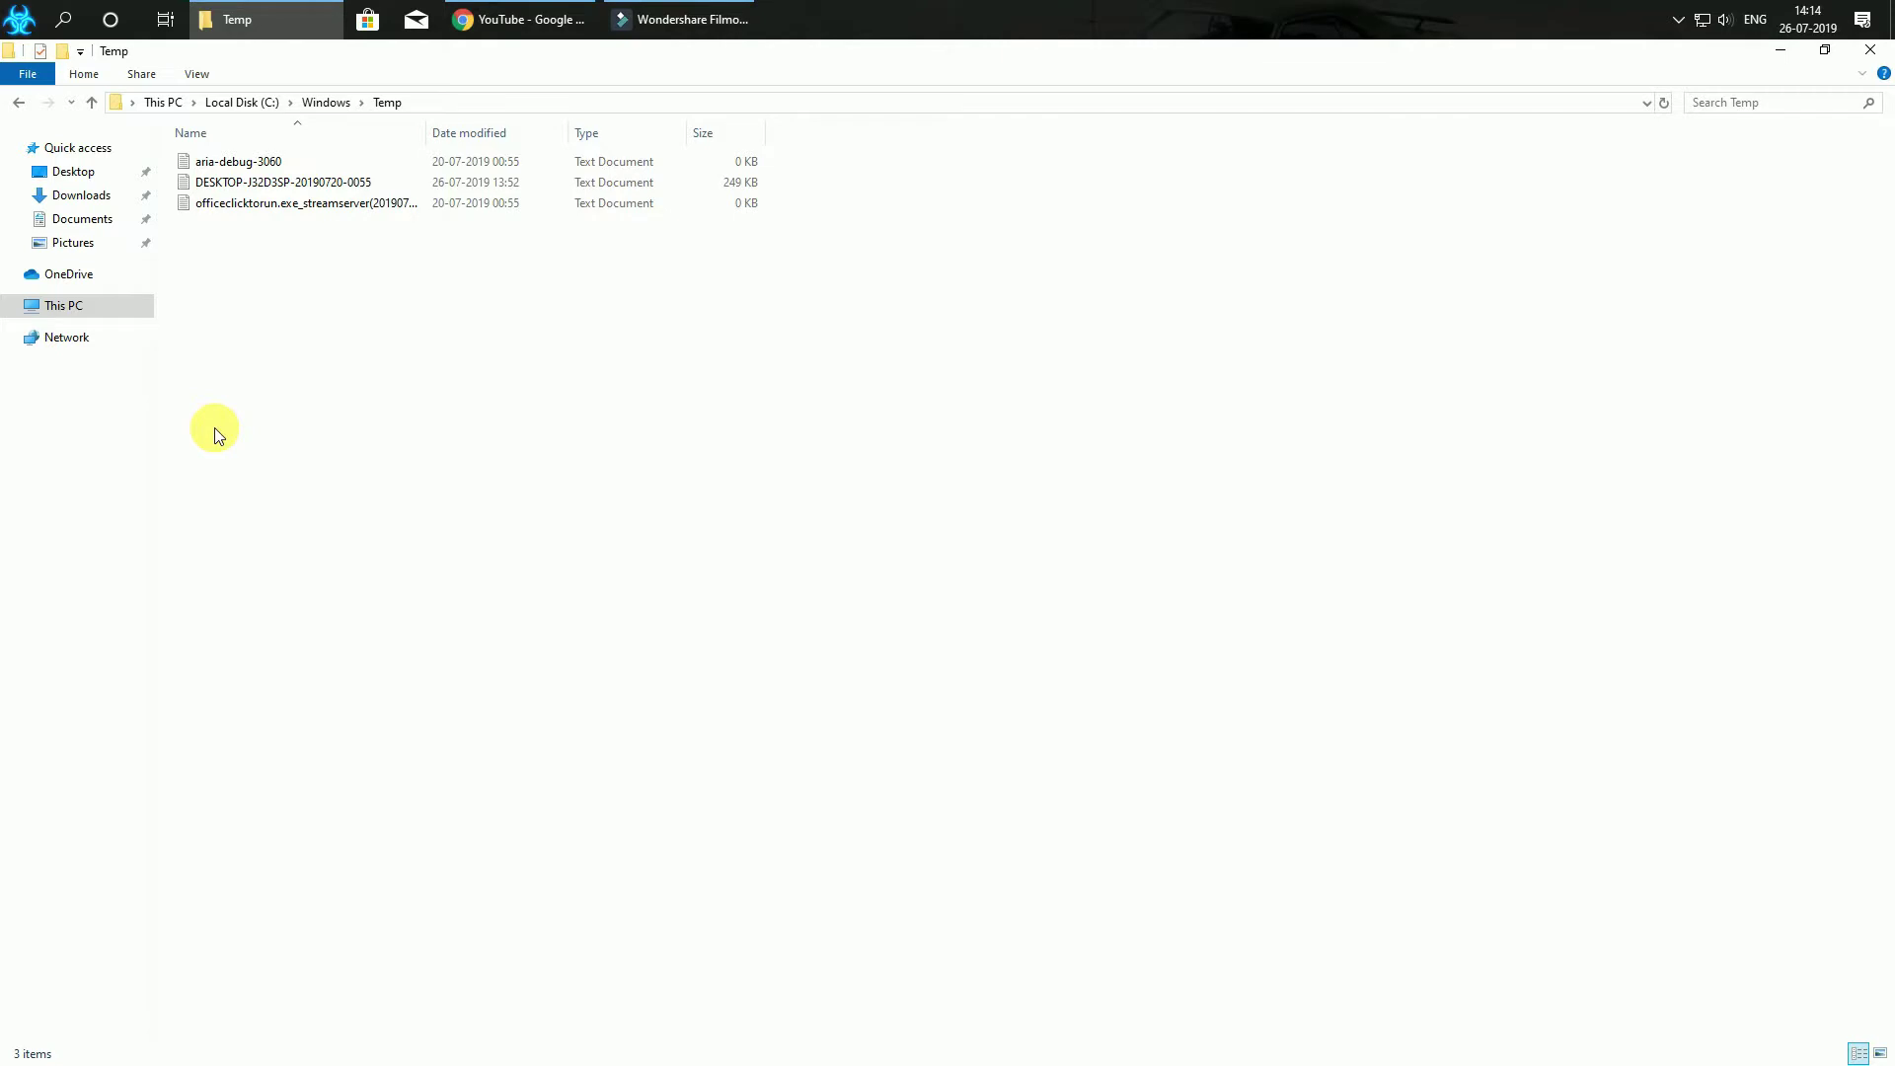
Close the Temp folder window and clear all notifications in the Action Center
{"action": "left_click", "coordinate": [1872, 50]}
{"action": "left_click", "coordinate": [1863, 19]}
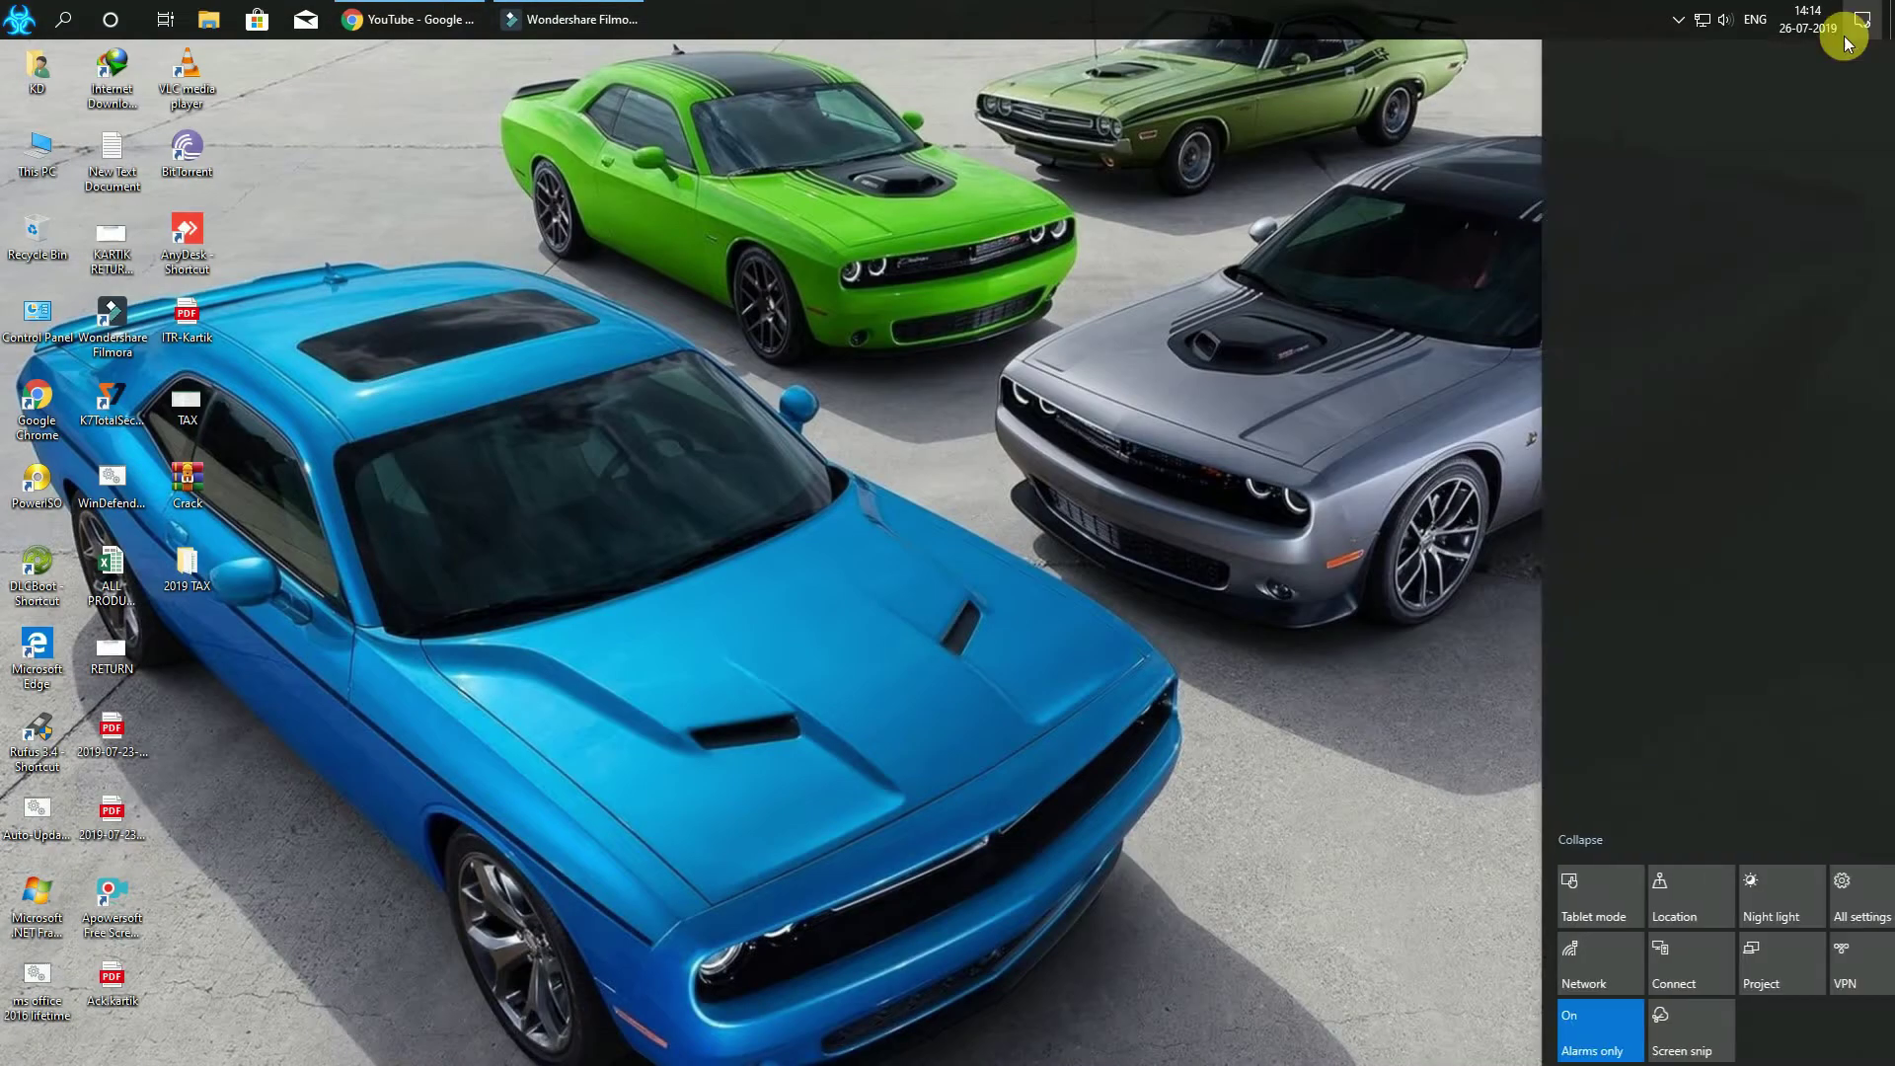
{"action": "left_click", "coordinate": [1810, 847]}
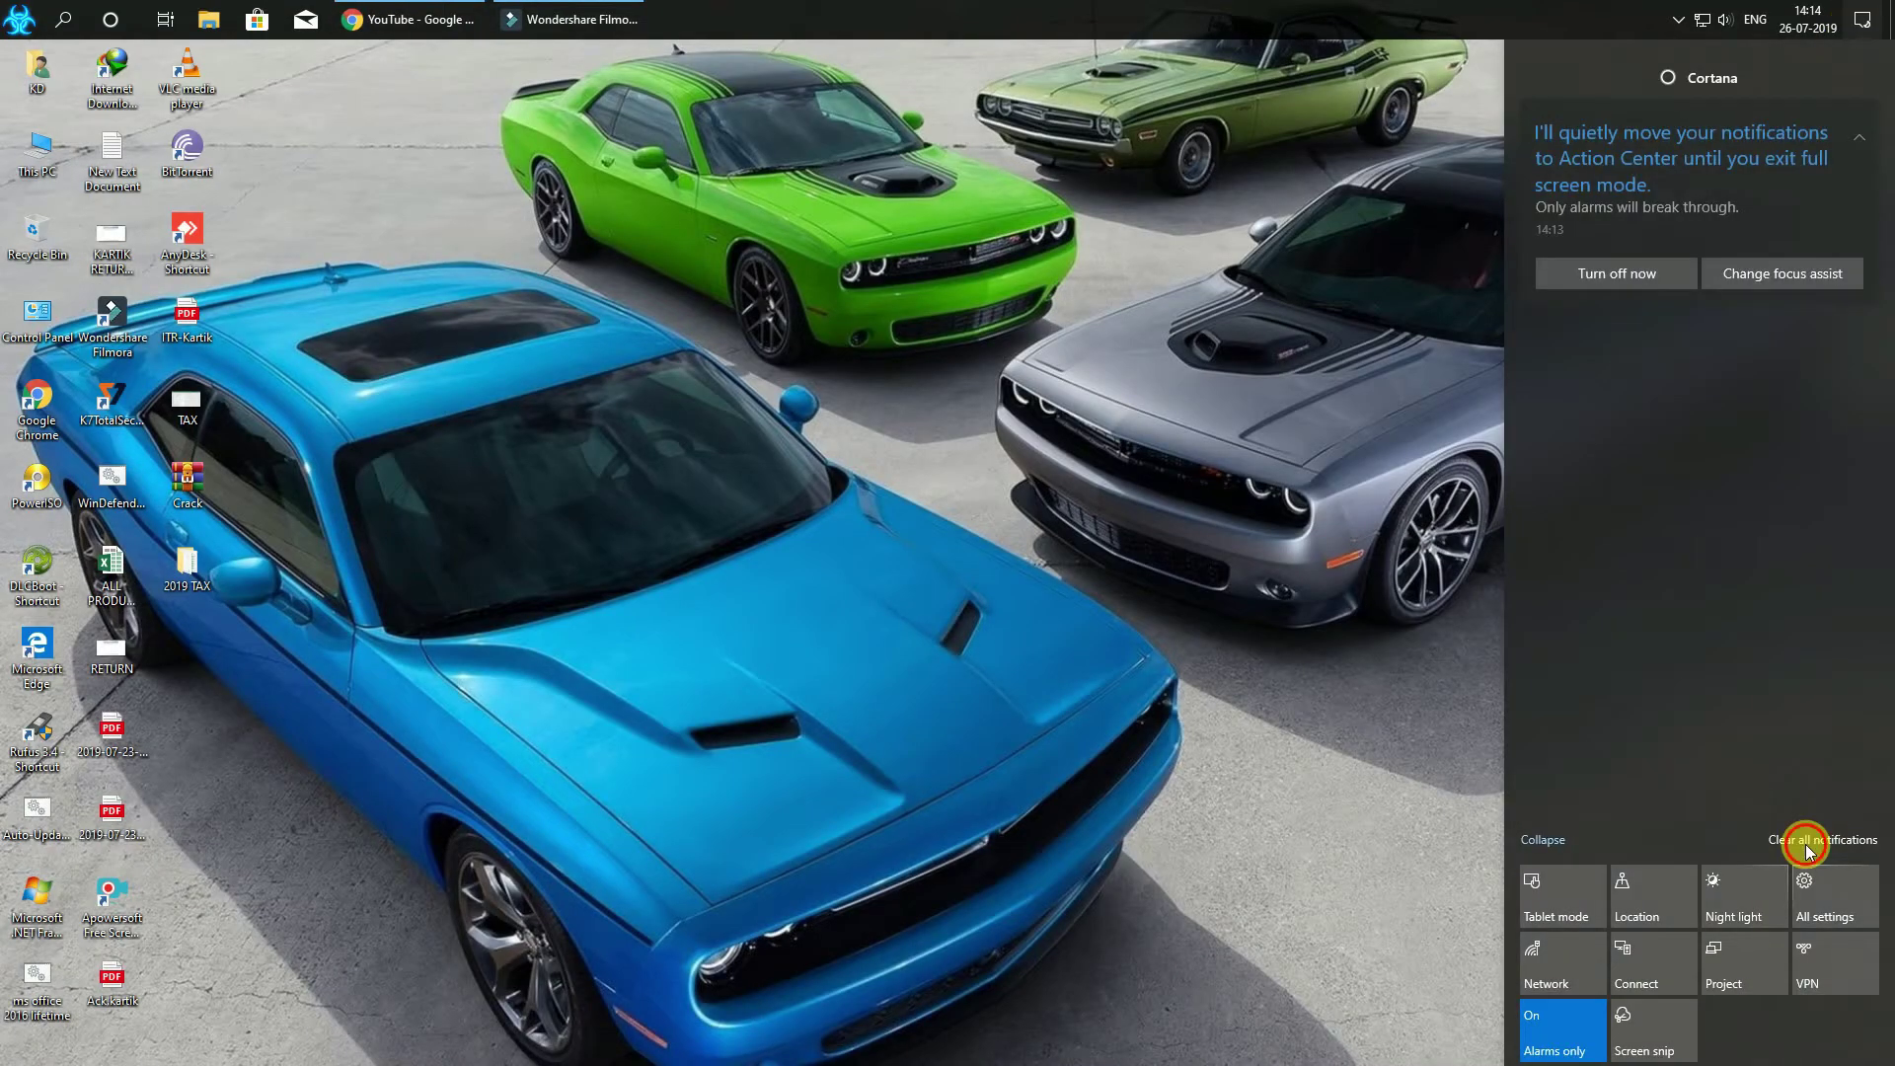
Try to open the user's temporary folder by running %temp% in Command Prompt, and close the console
{"action": "left_click", "coordinate": [63, 24]}
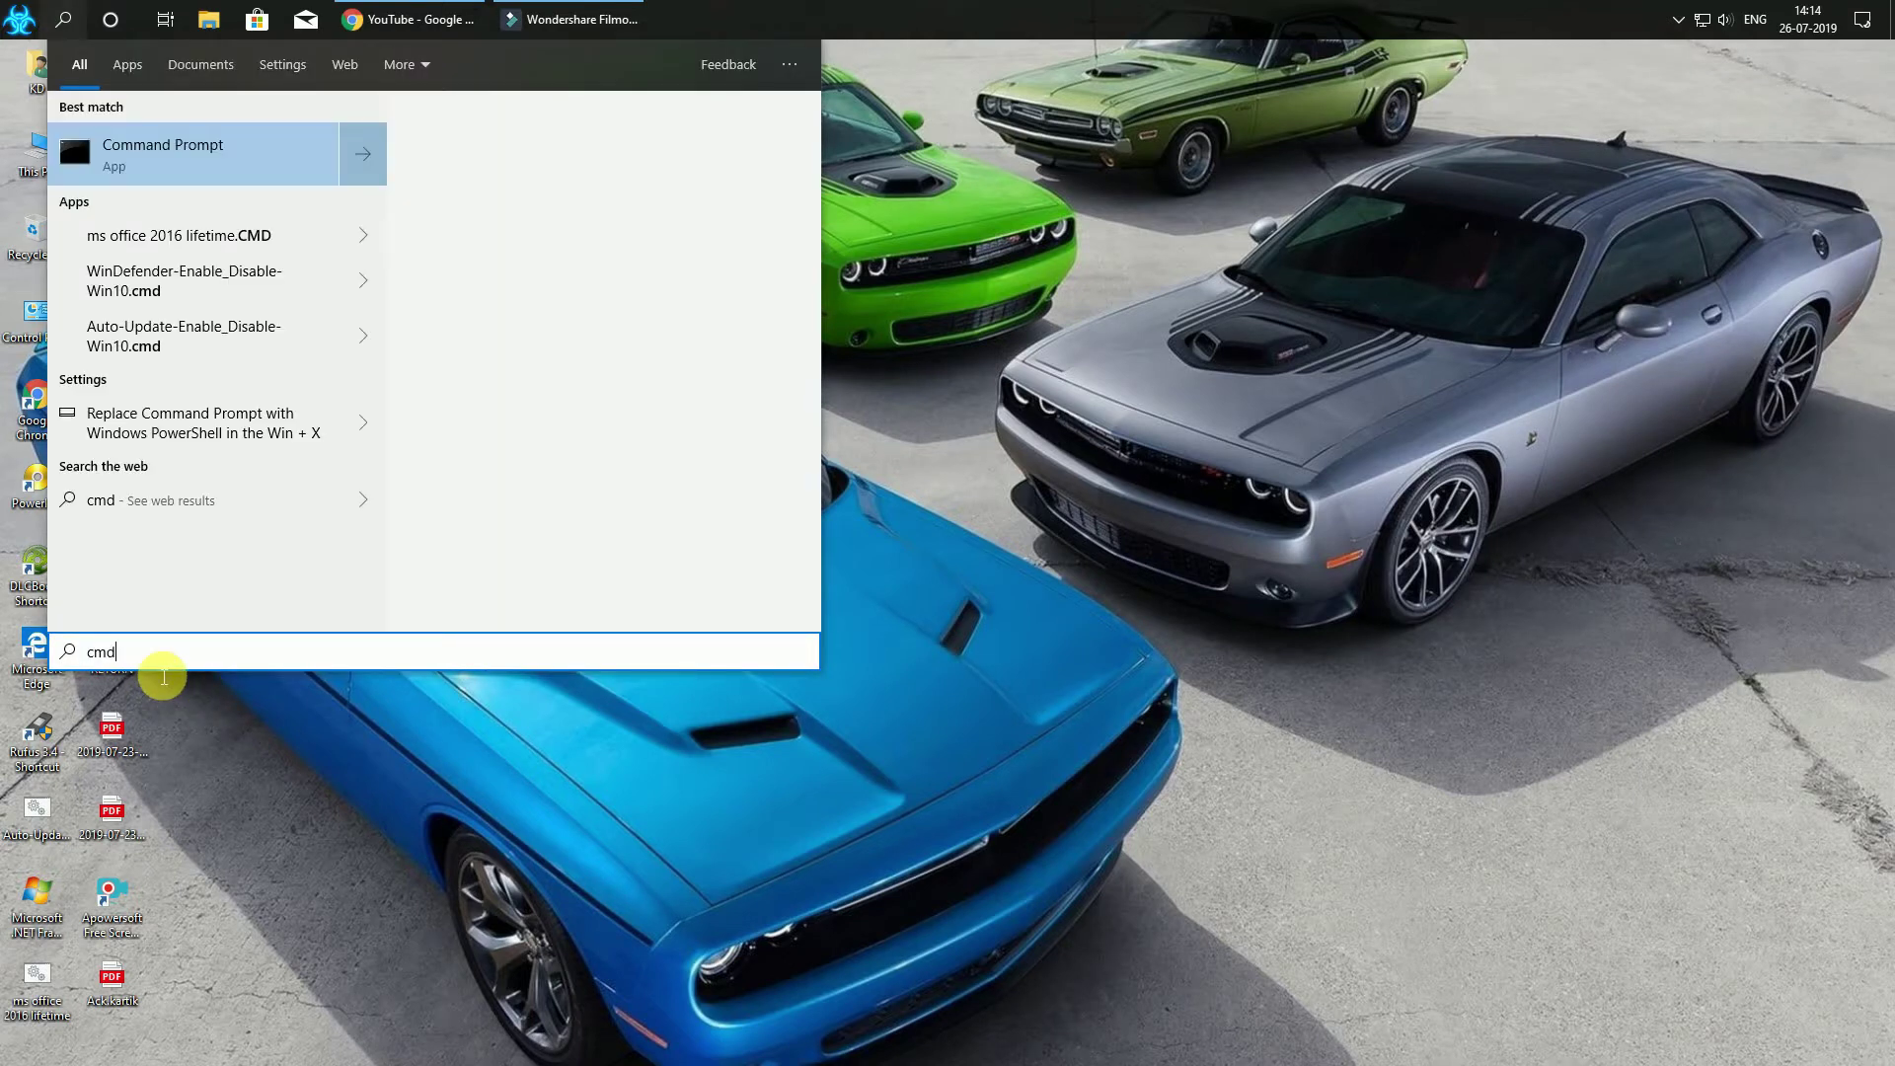
{"action": "key", "text": "Return"}
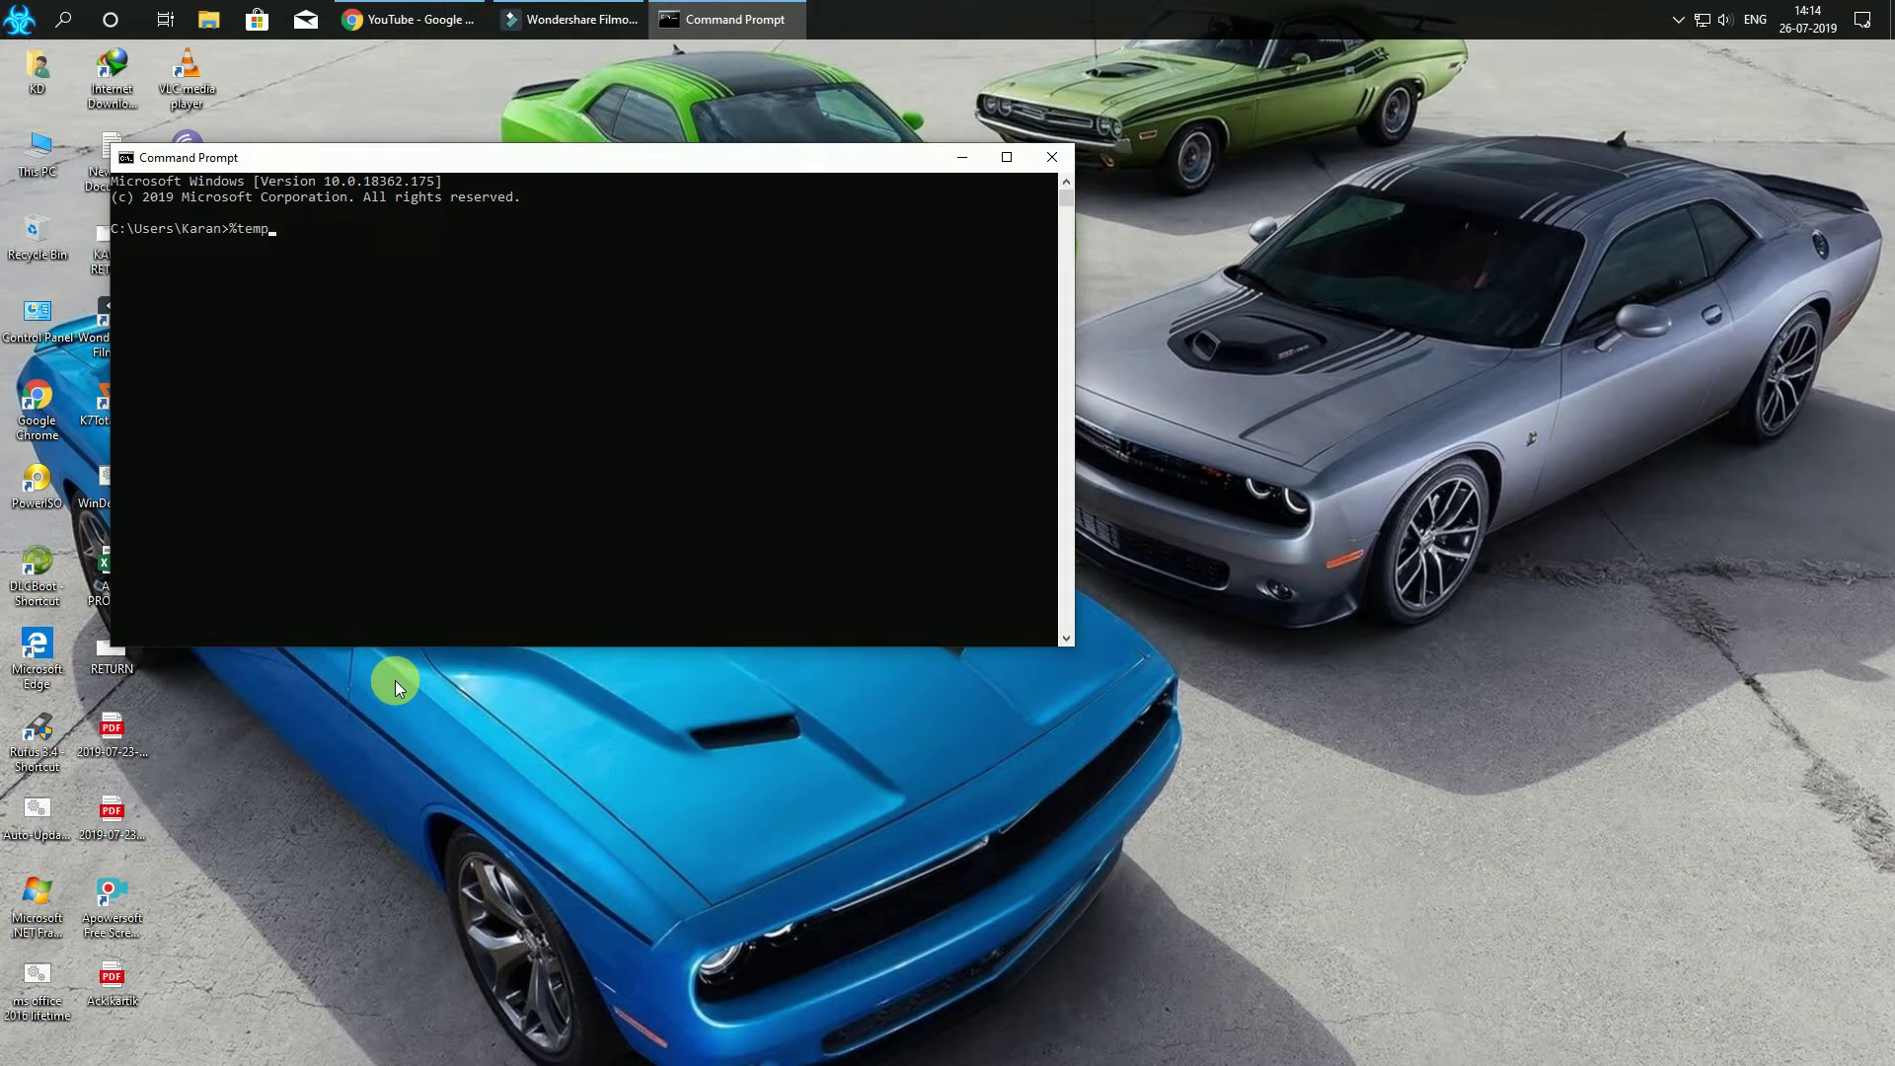
{"action": "type", "text": "%temp%"}
{"action": "key", "text": "Return"}
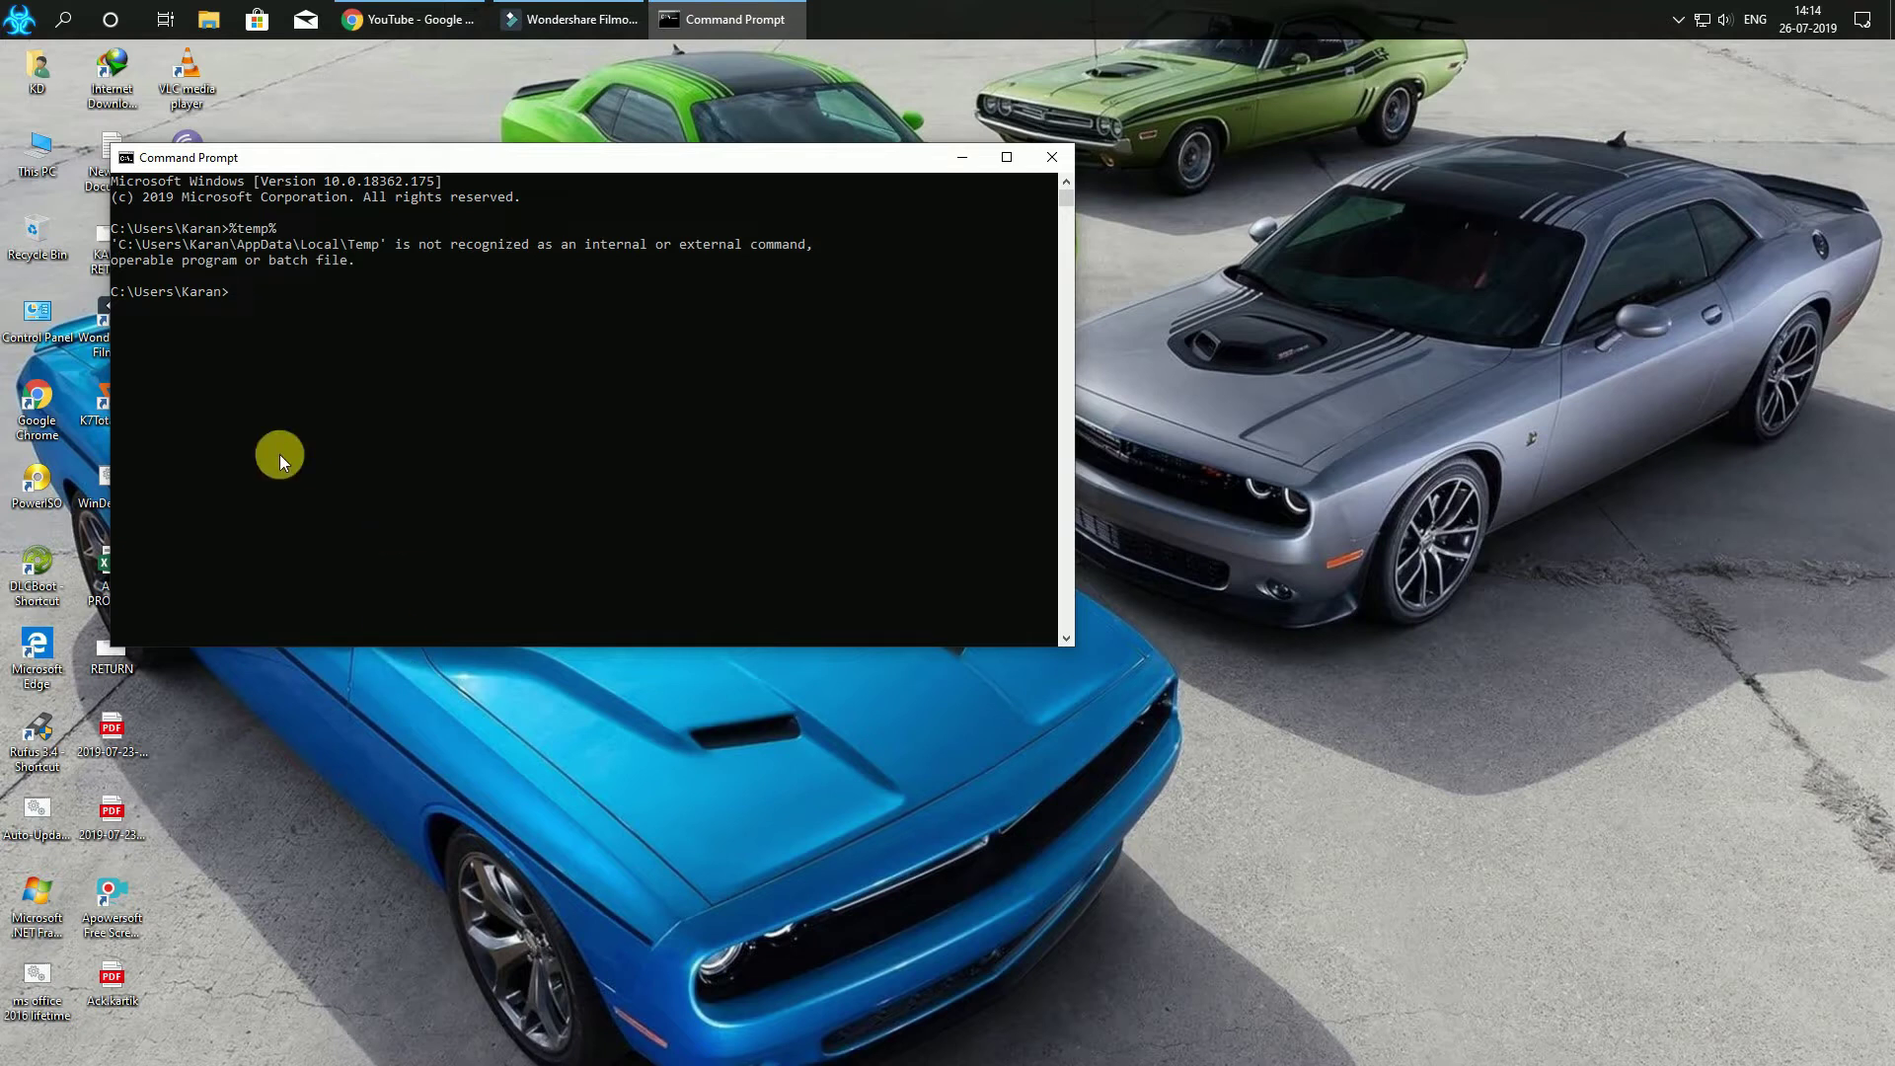
{"action": "left_click", "coordinate": [1052, 157]}
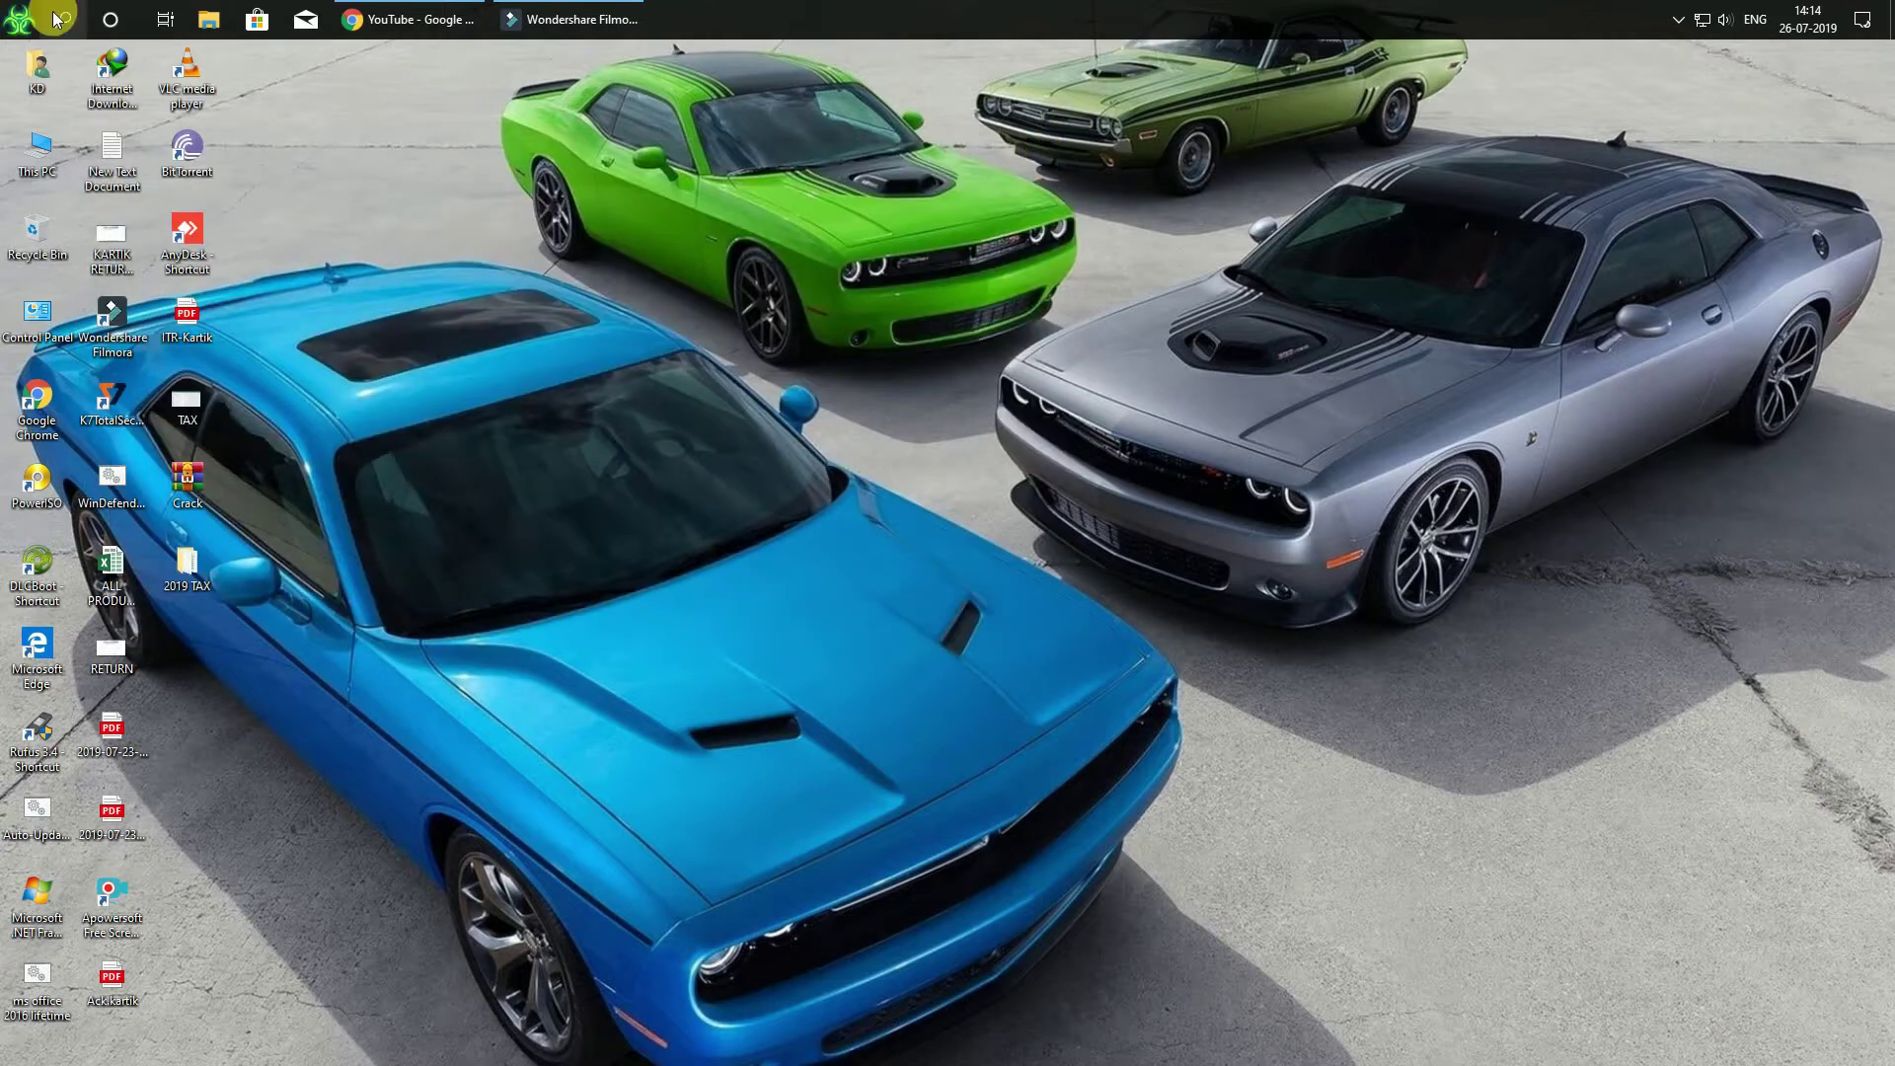
Find and open the %temp% folder with Windows search and delete all the files and folders in it
{"action": "left_click", "coordinate": [63, 18]}
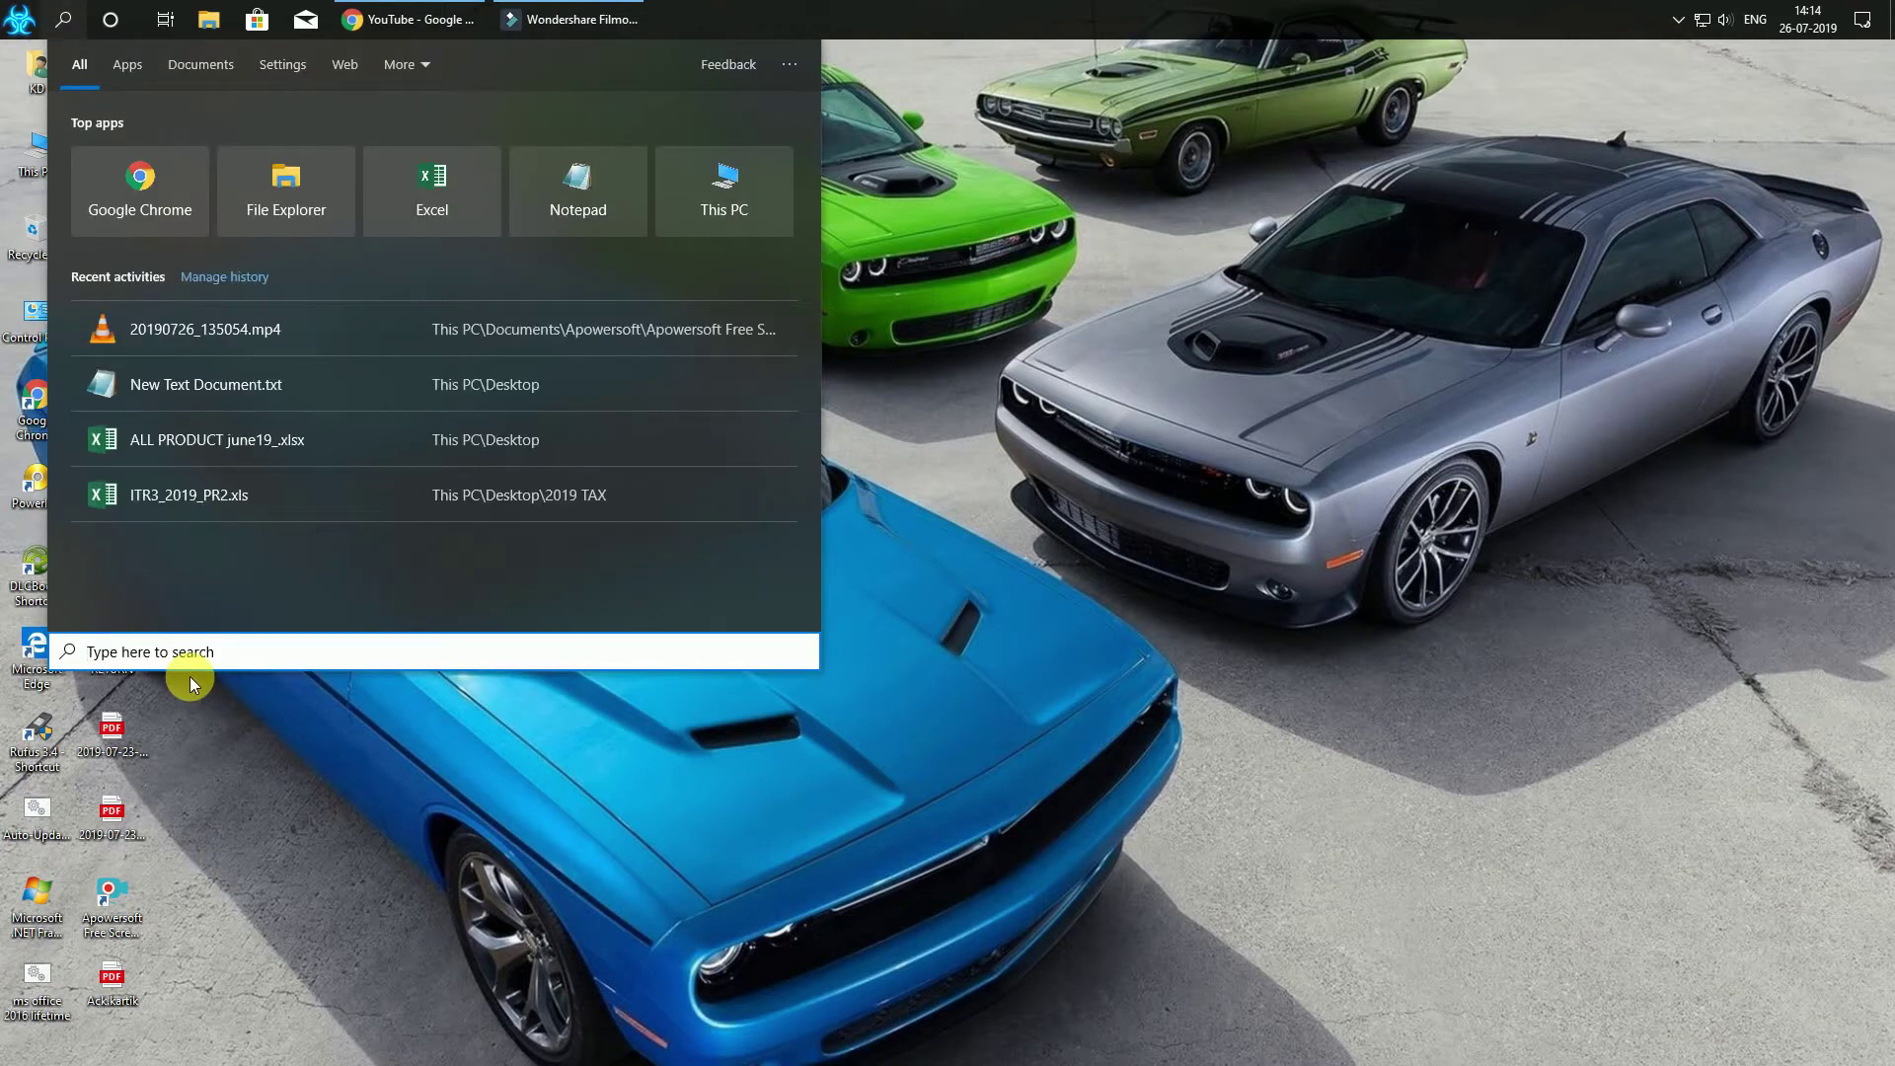
{"action": "type", "text": "%temp%"}
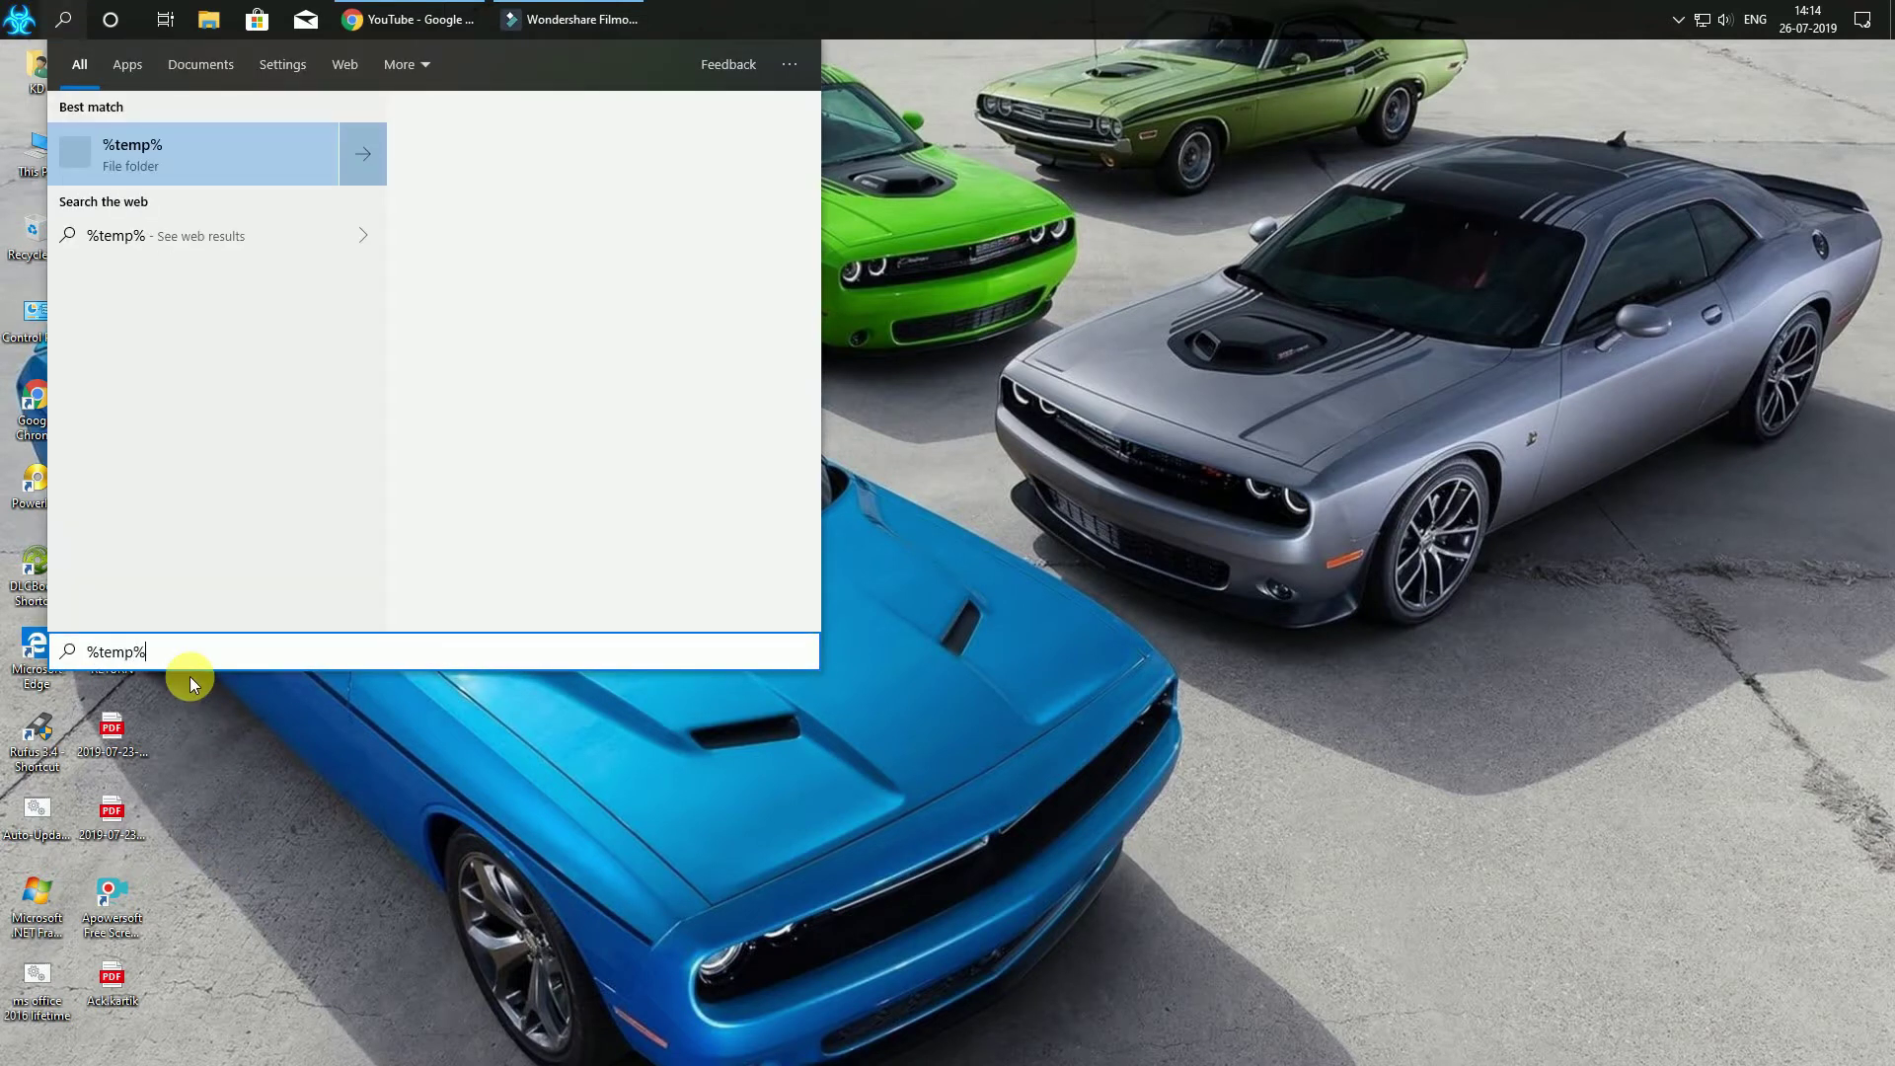
{"action": "key", "text": "Return"}
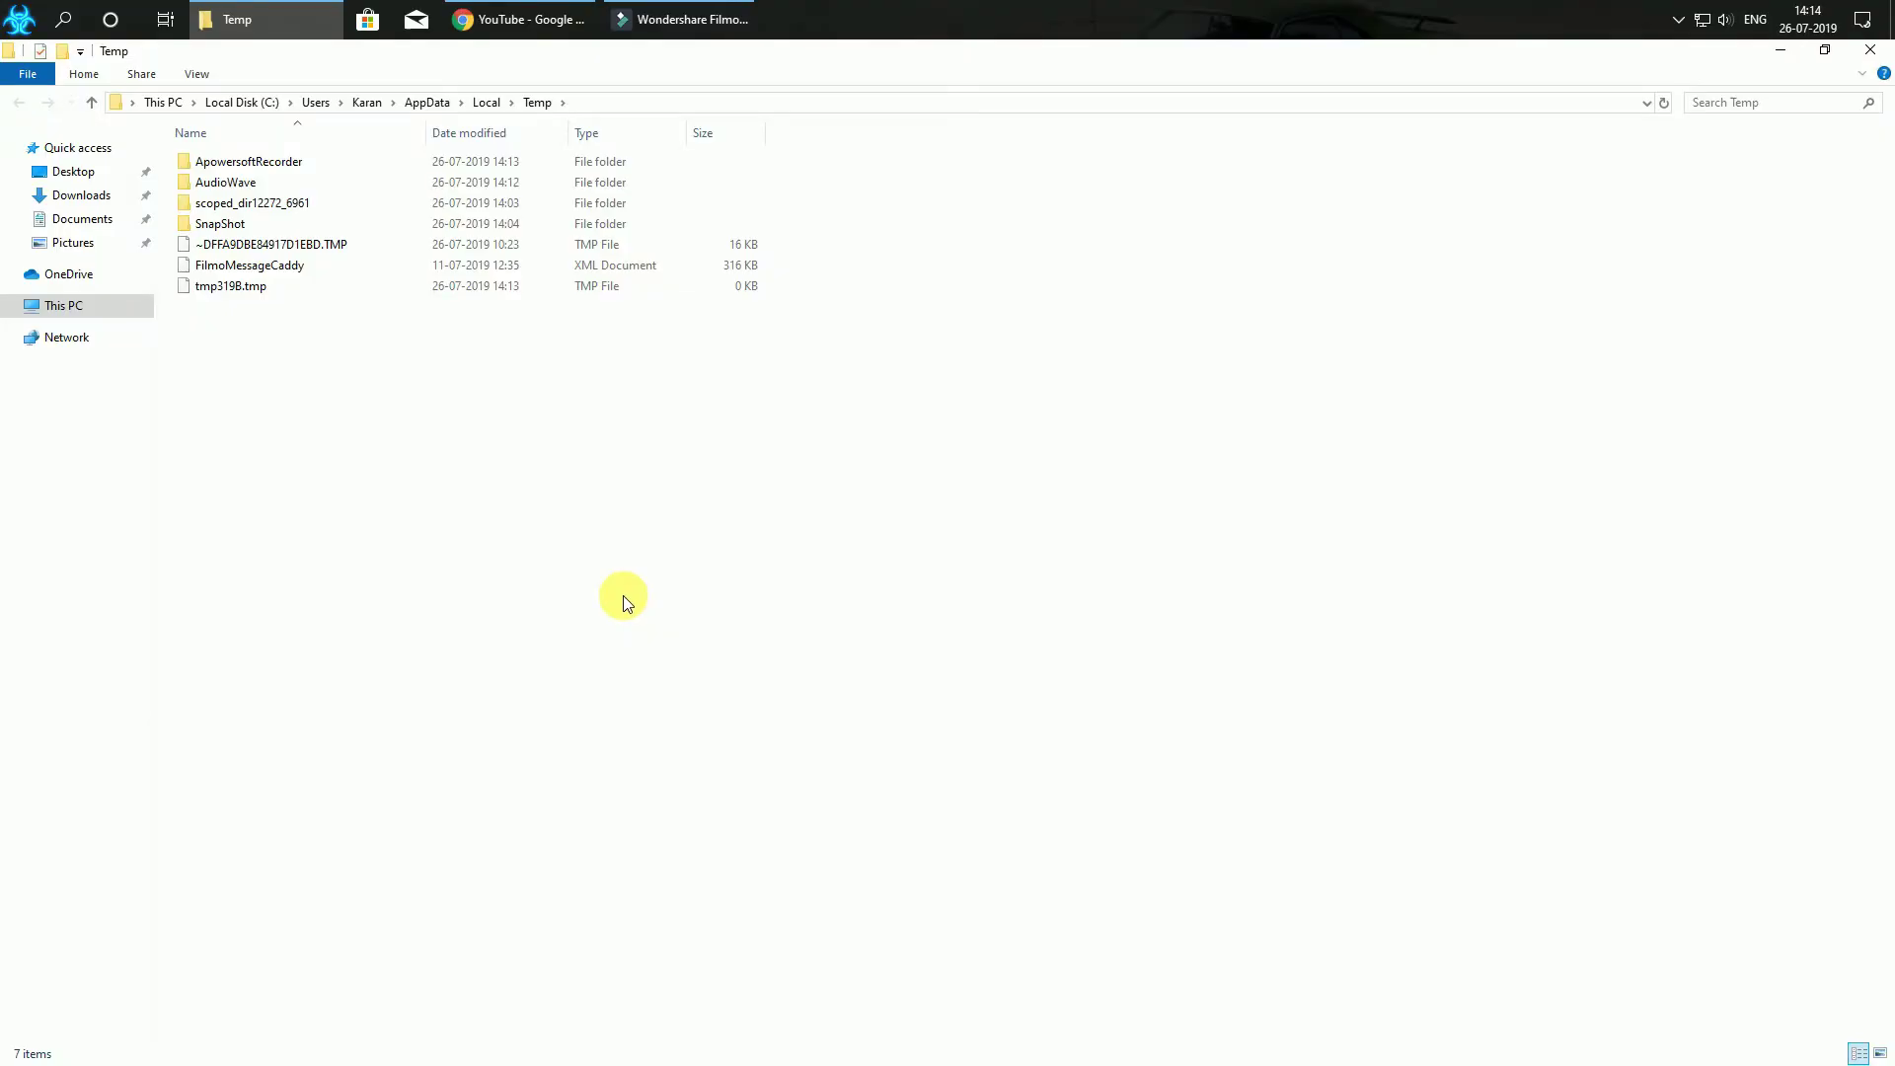
{"action": "left_click_drag", "start_coordinate": [429, 390], "coordinate": [335, 162]}
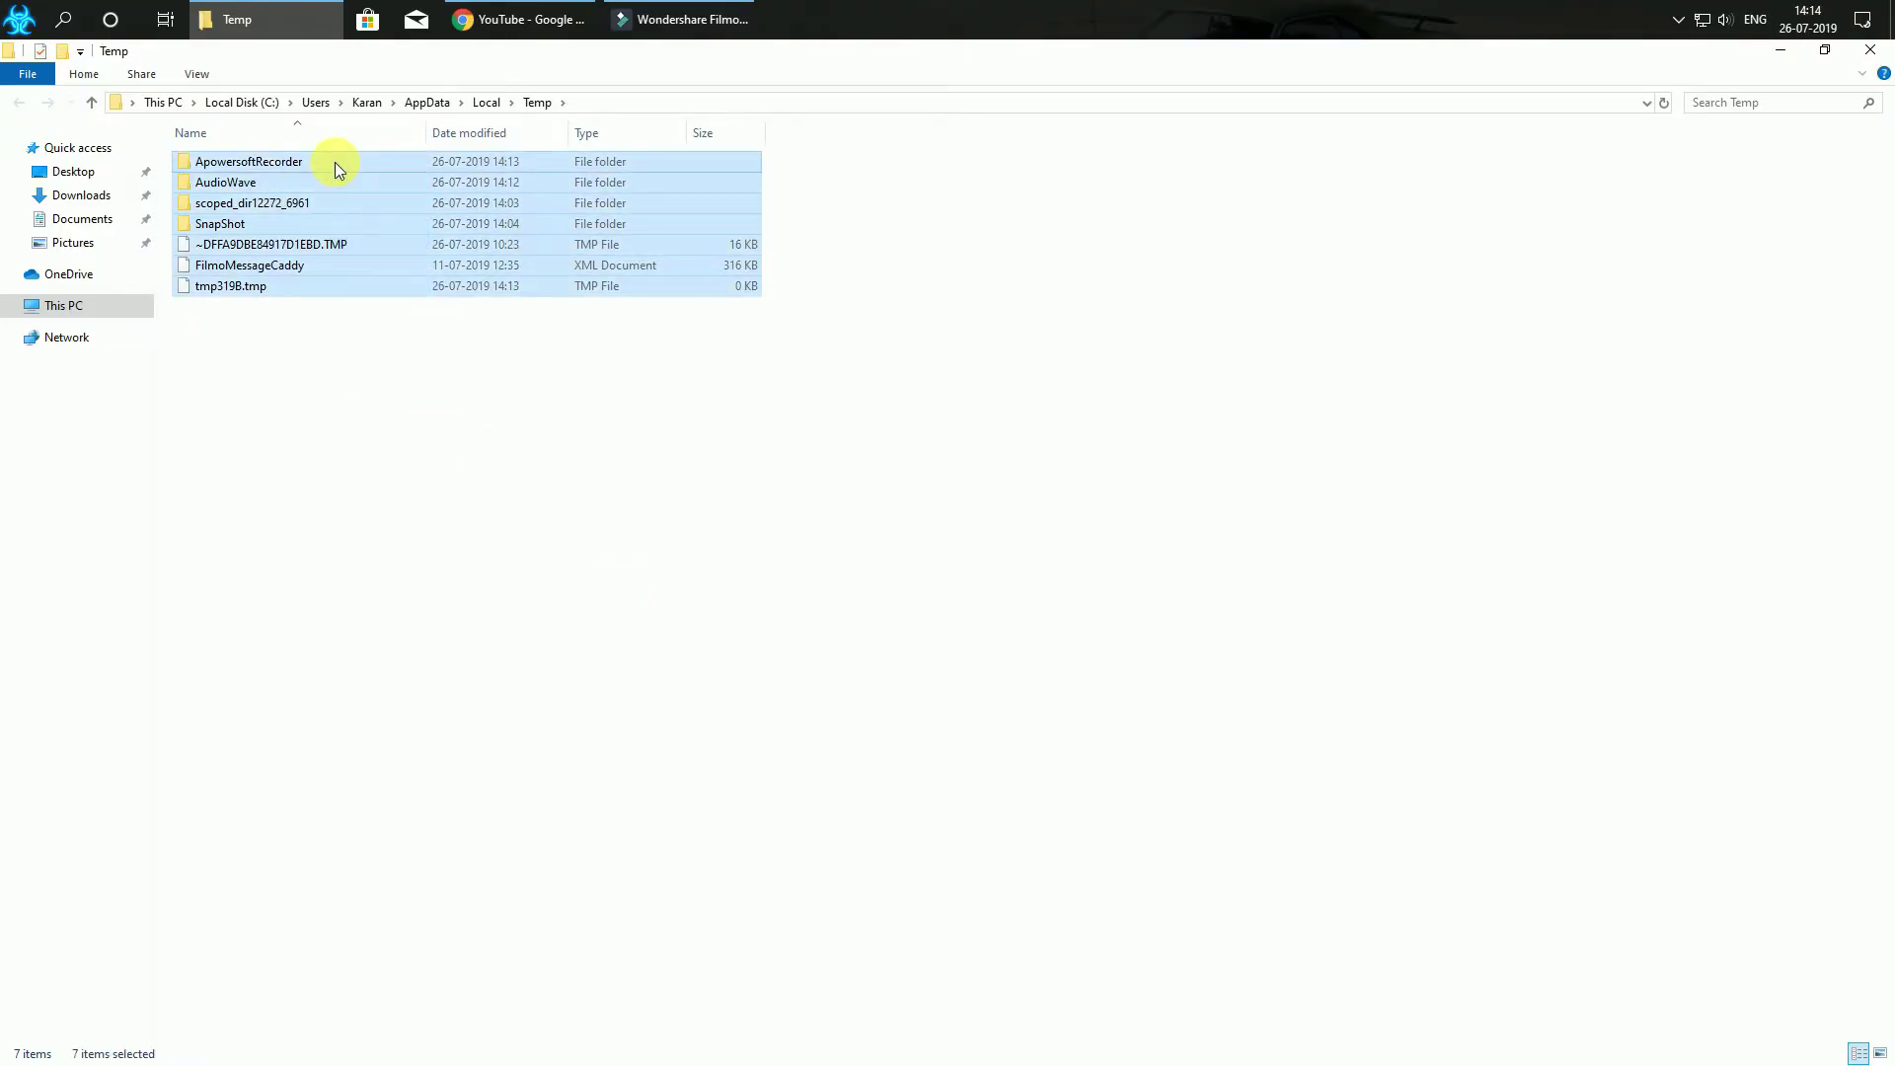
{"action": "double_click", "coordinate": [339, 170]}
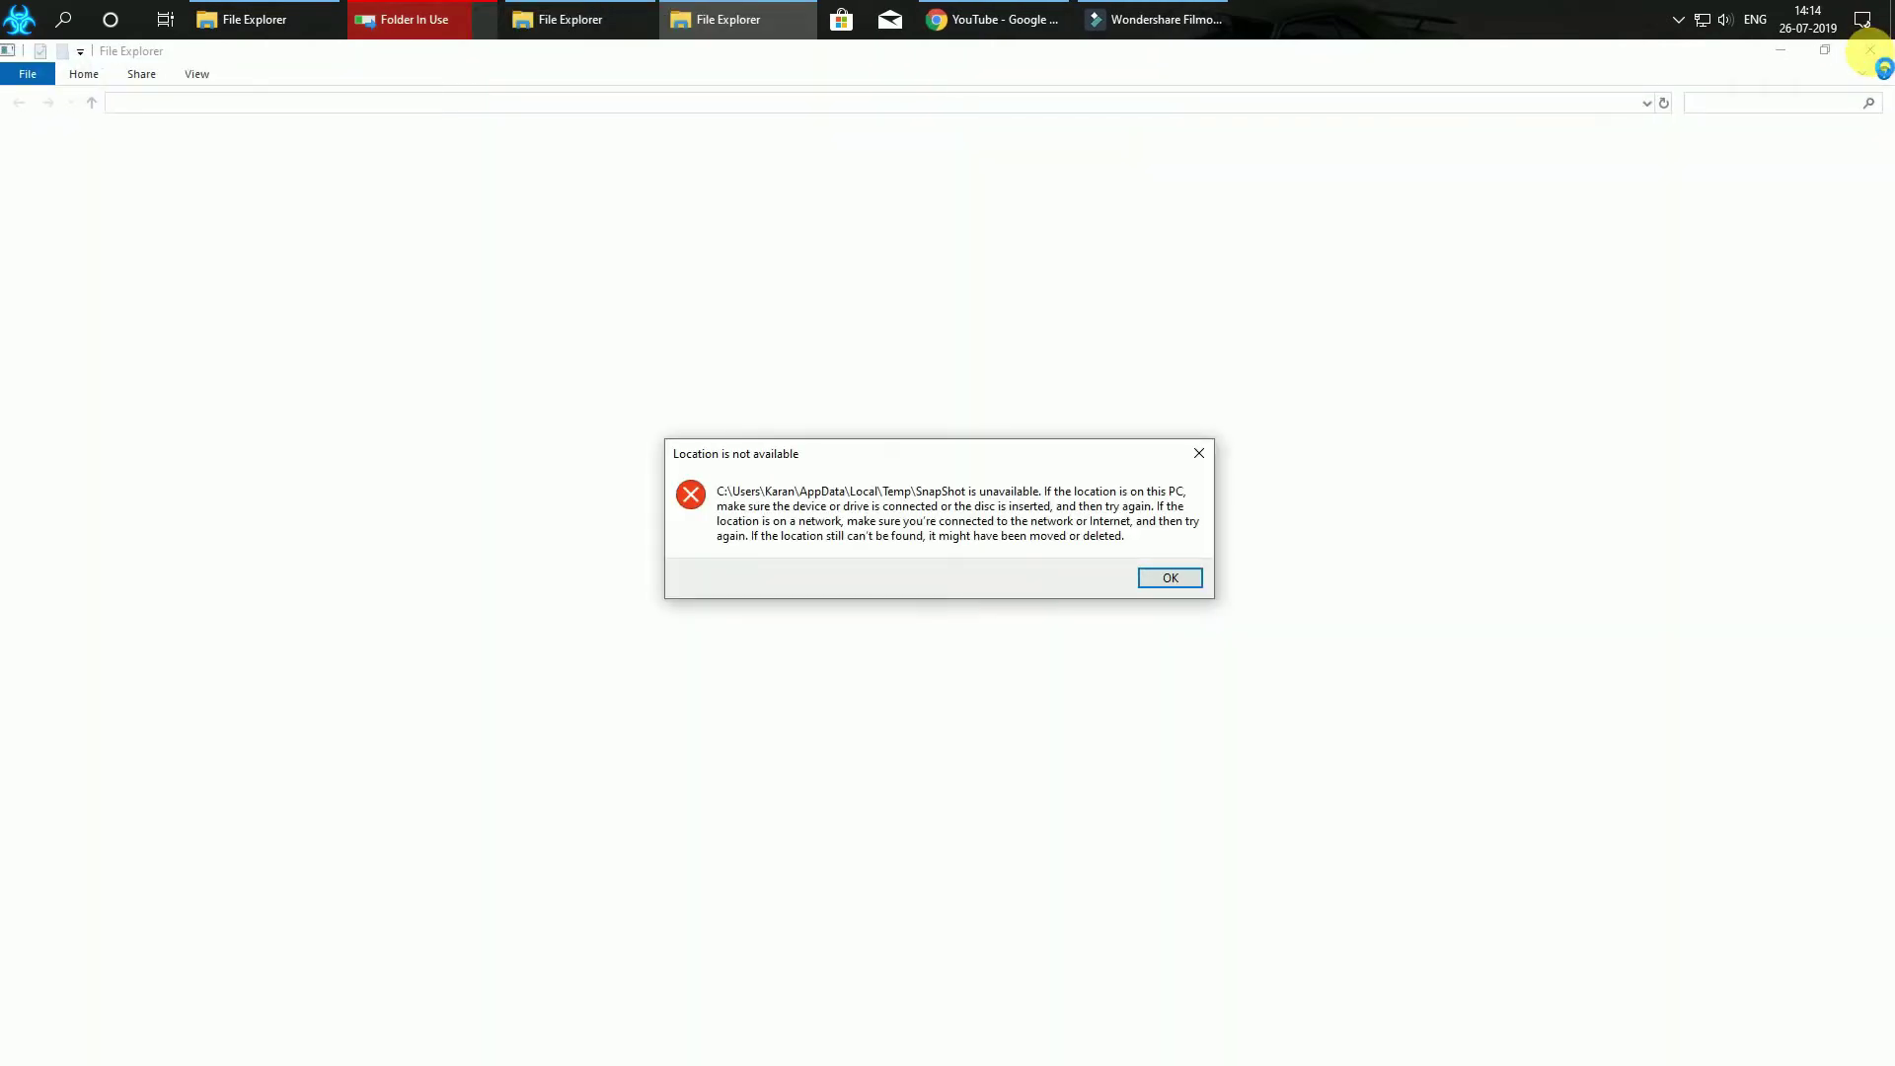
Dismiss the unavailable location errors, skip the in-use ApowersoftRecorder folder and close the deletion progress window
{"action": "left_click", "coordinate": [1170, 581]}
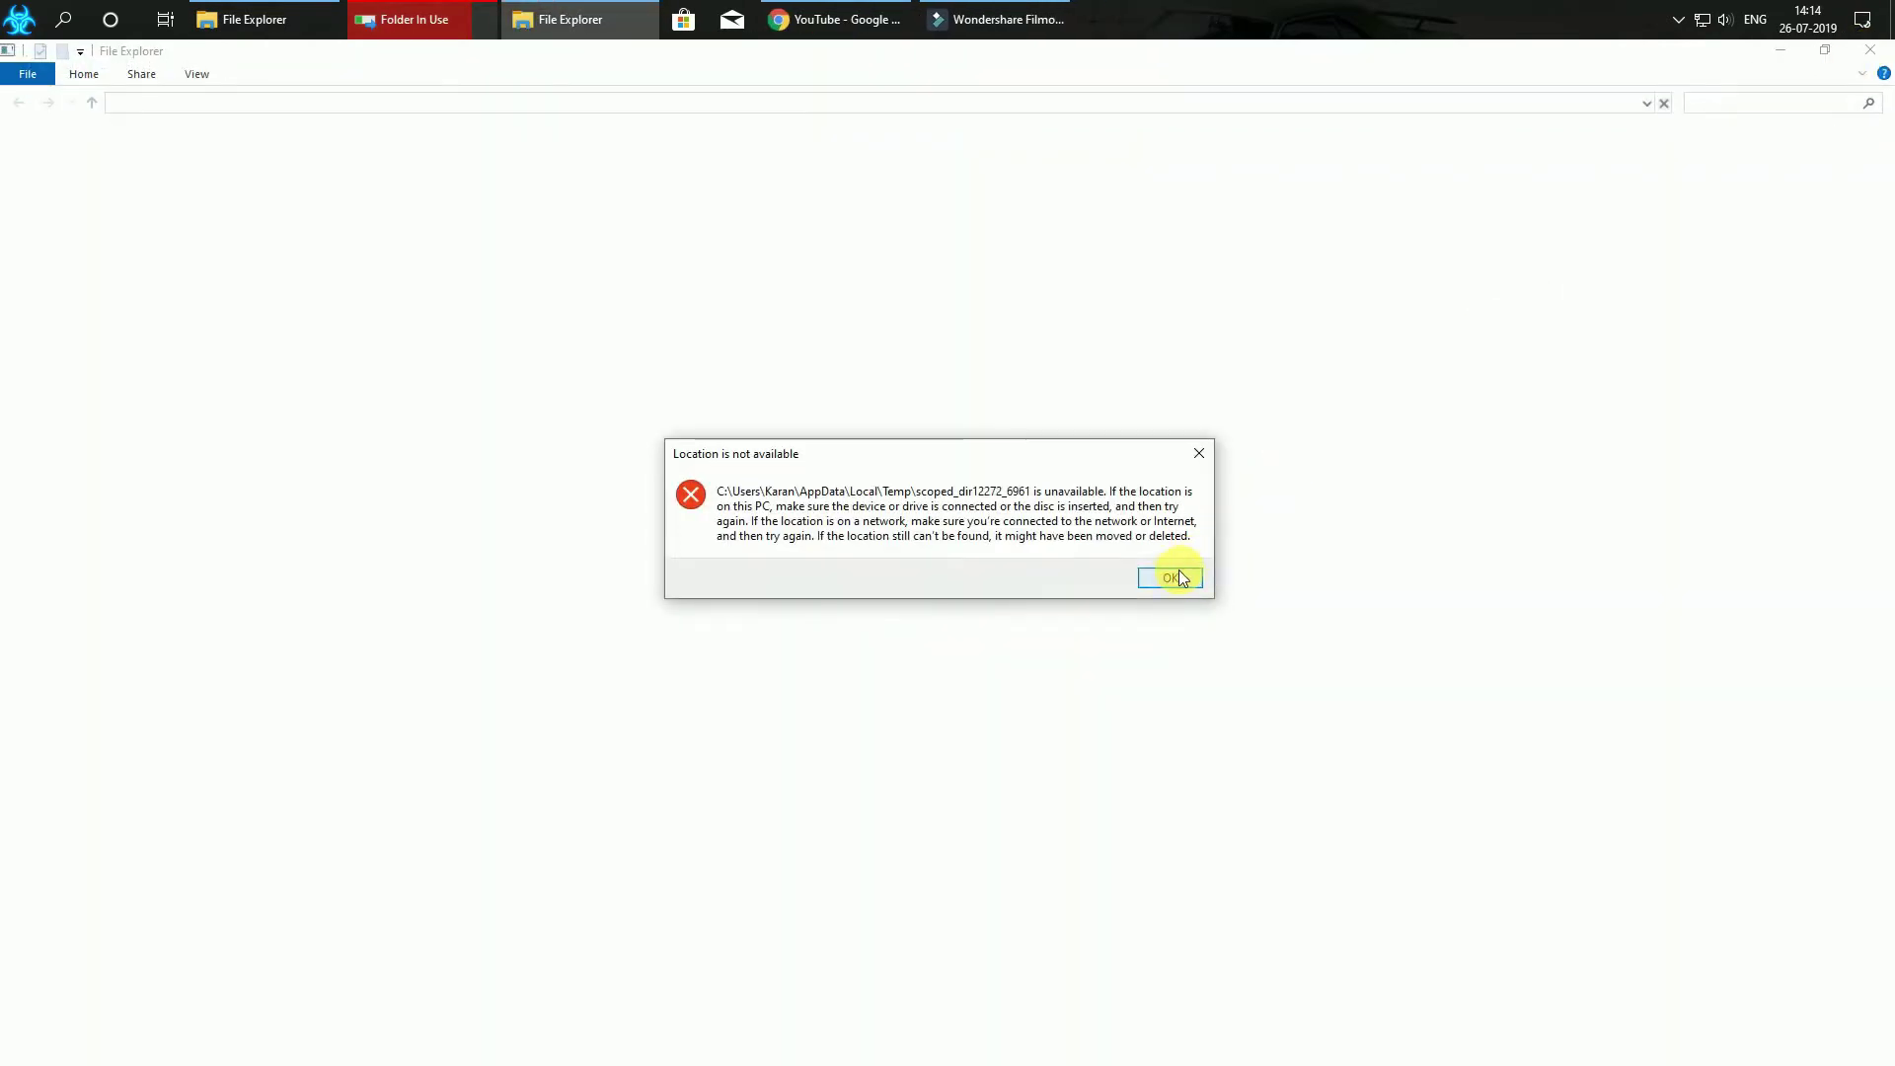
{"action": "left_click", "coordinate": [1172, 577]}
{"action": "left_click", "coordinate": [1172, 578]}
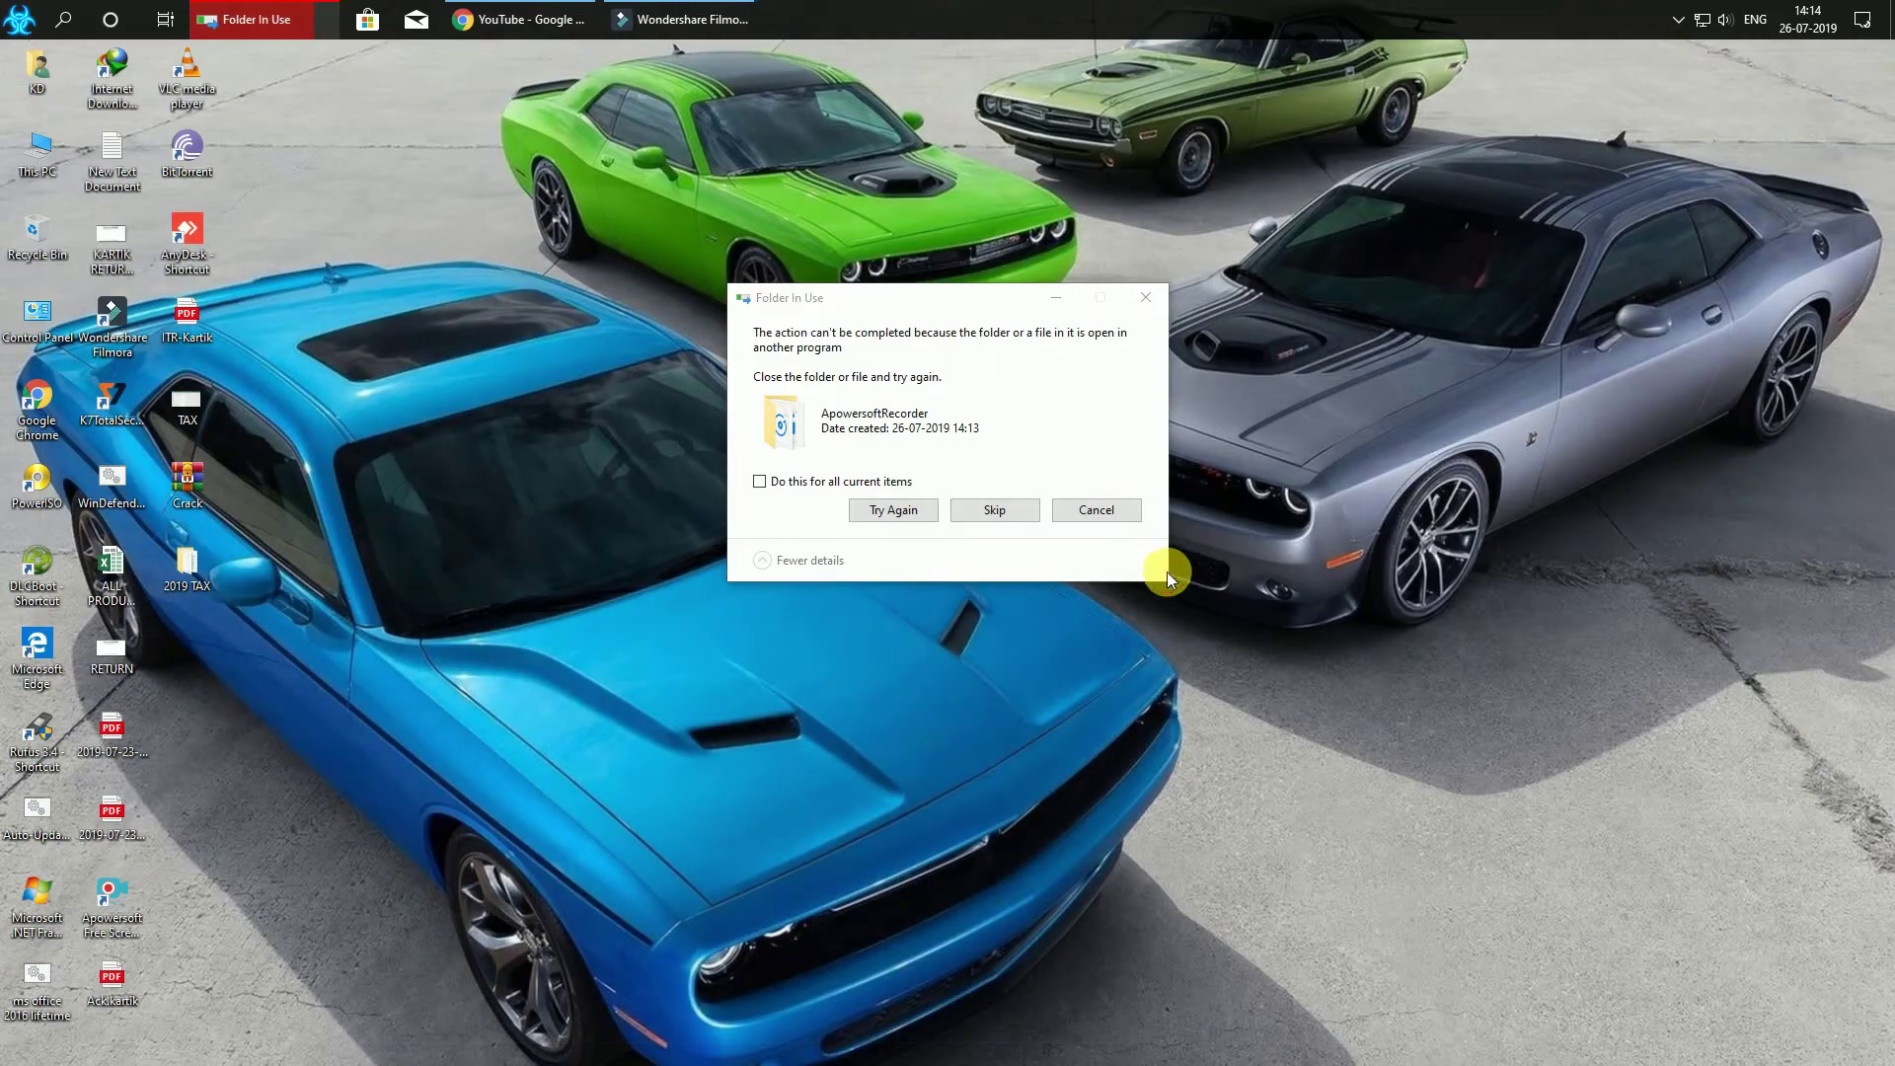
{"action": "left_click", "coordinate": [995, 510]}
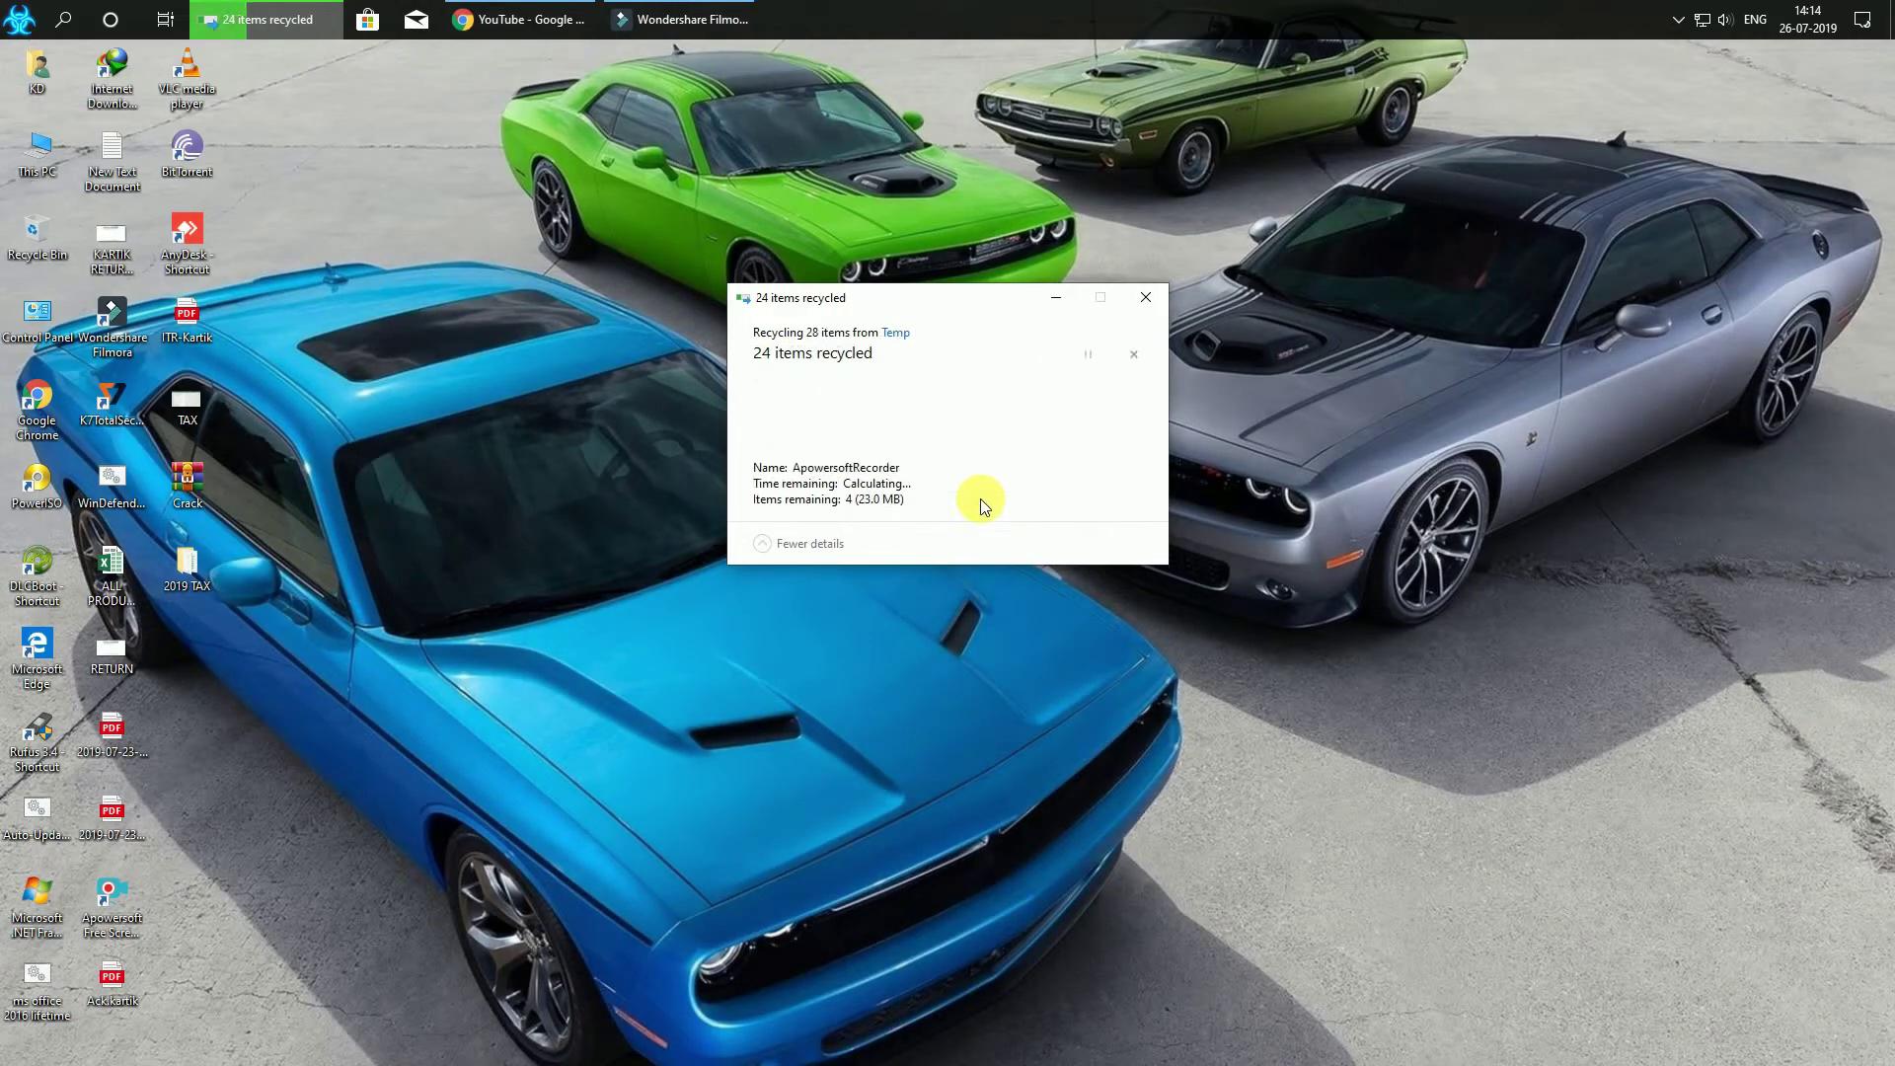
{"action": "left_click", "coordinate": [1145, 297]}
Empty the Recycle Bin from the desktop and confirm the permanent deletion
{"action": "right_click", "coordinate": [870, 8]}
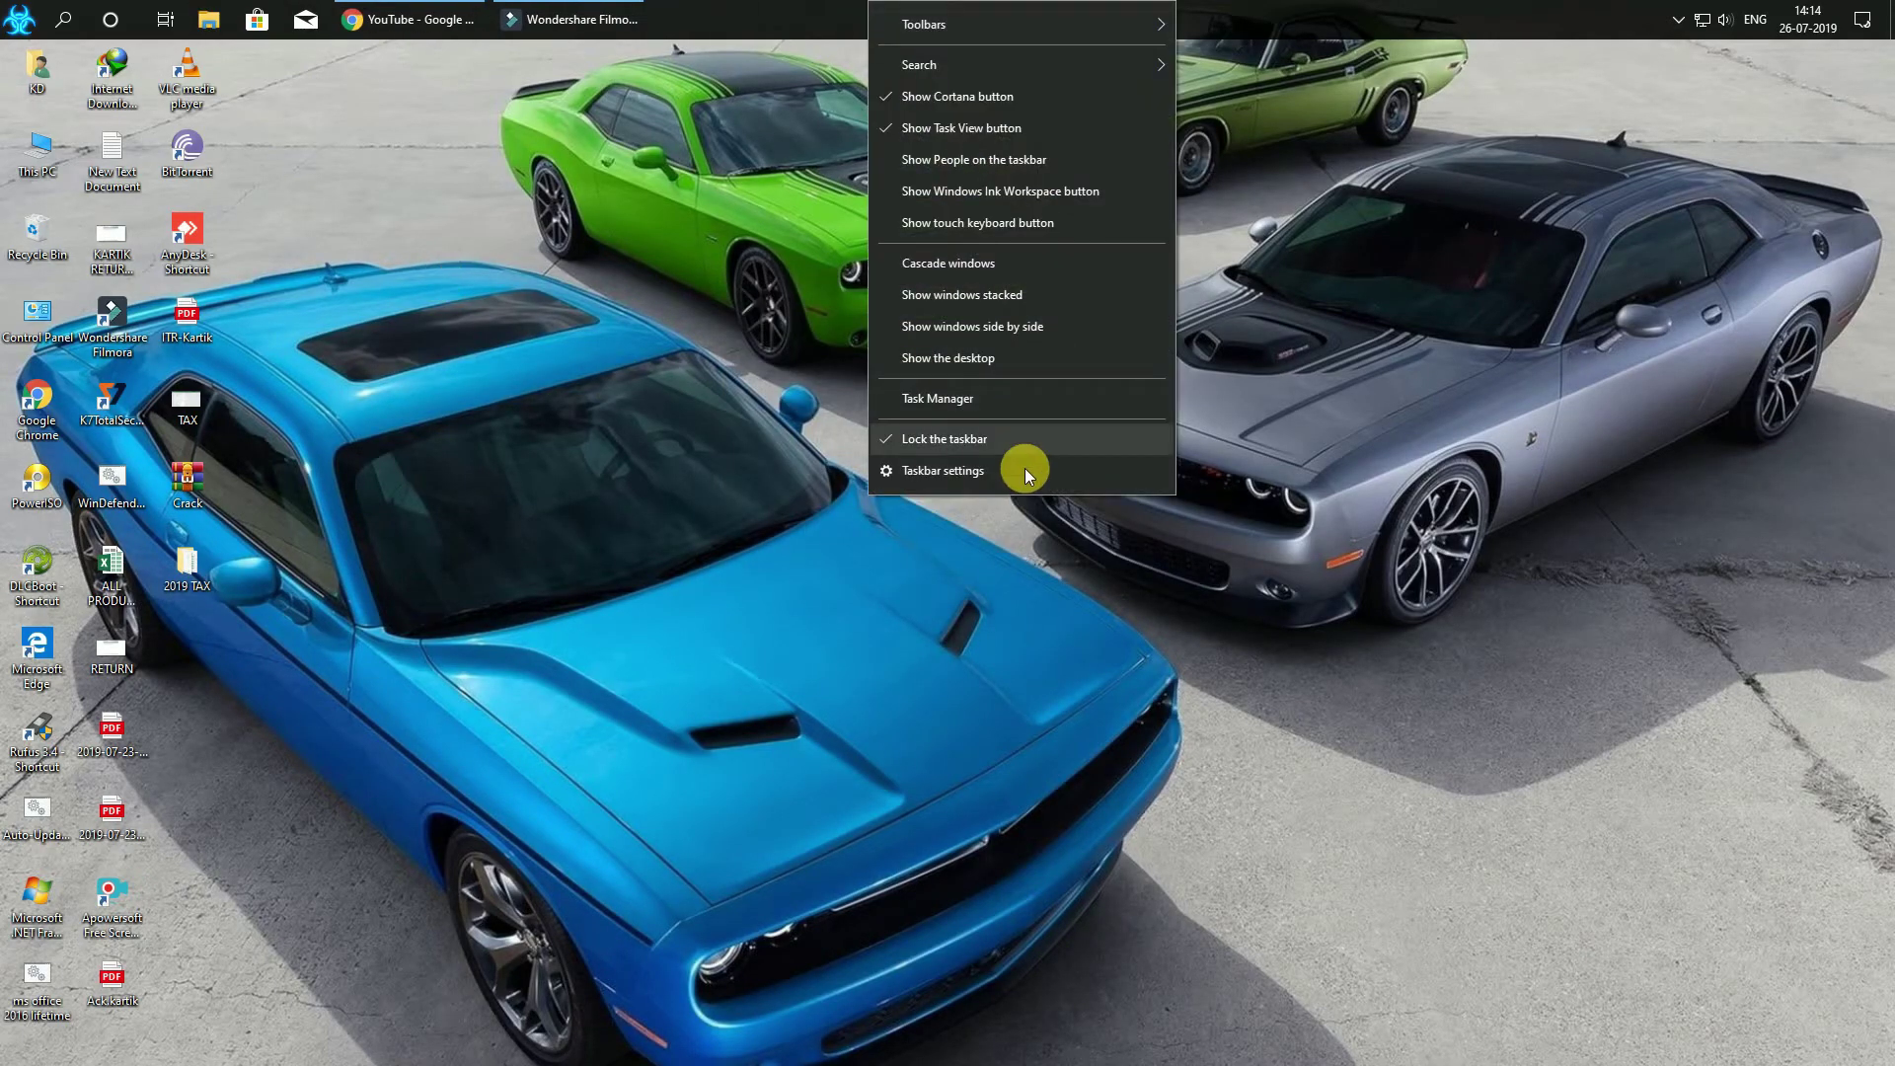
{"action": "right_click", "coordinate": [26, 240]}
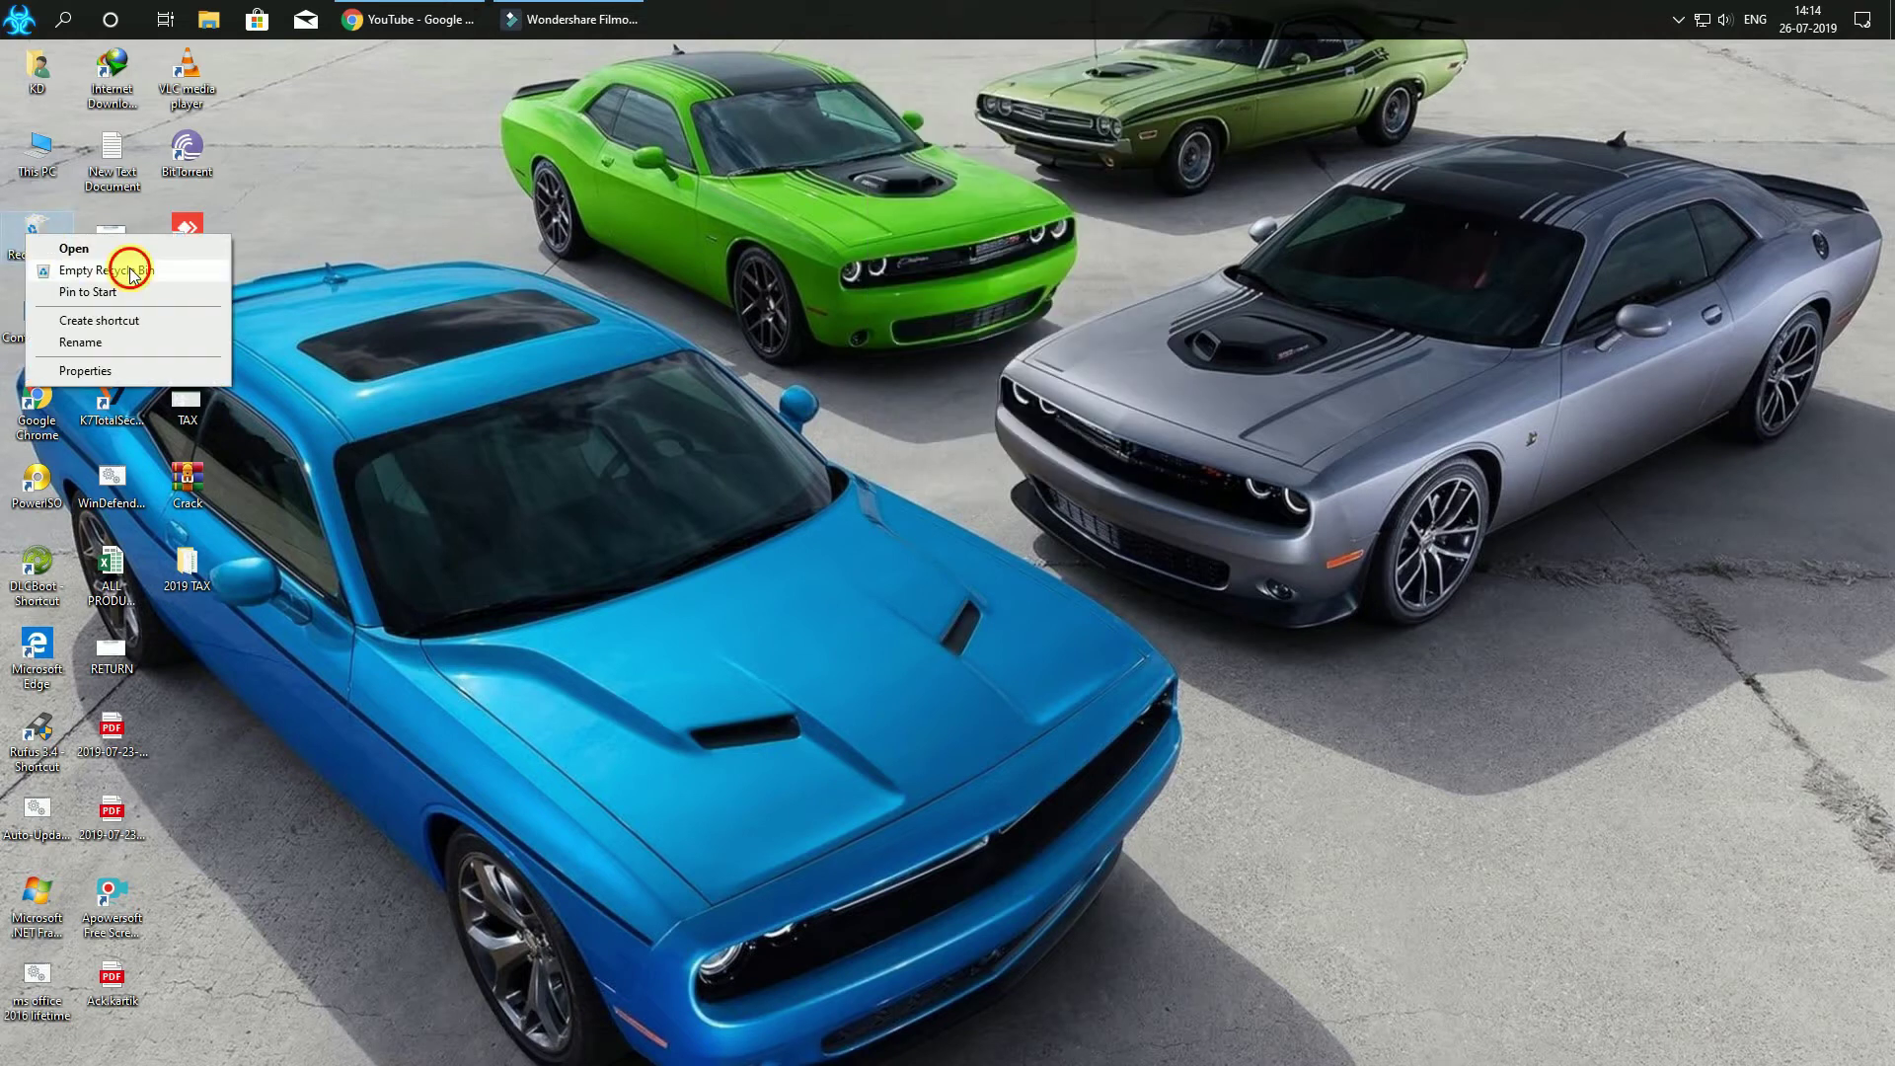
{"action": "left_click", "coordinate": [127, 381]}
{"action": "left_click", "coordinate": [999, 582]}
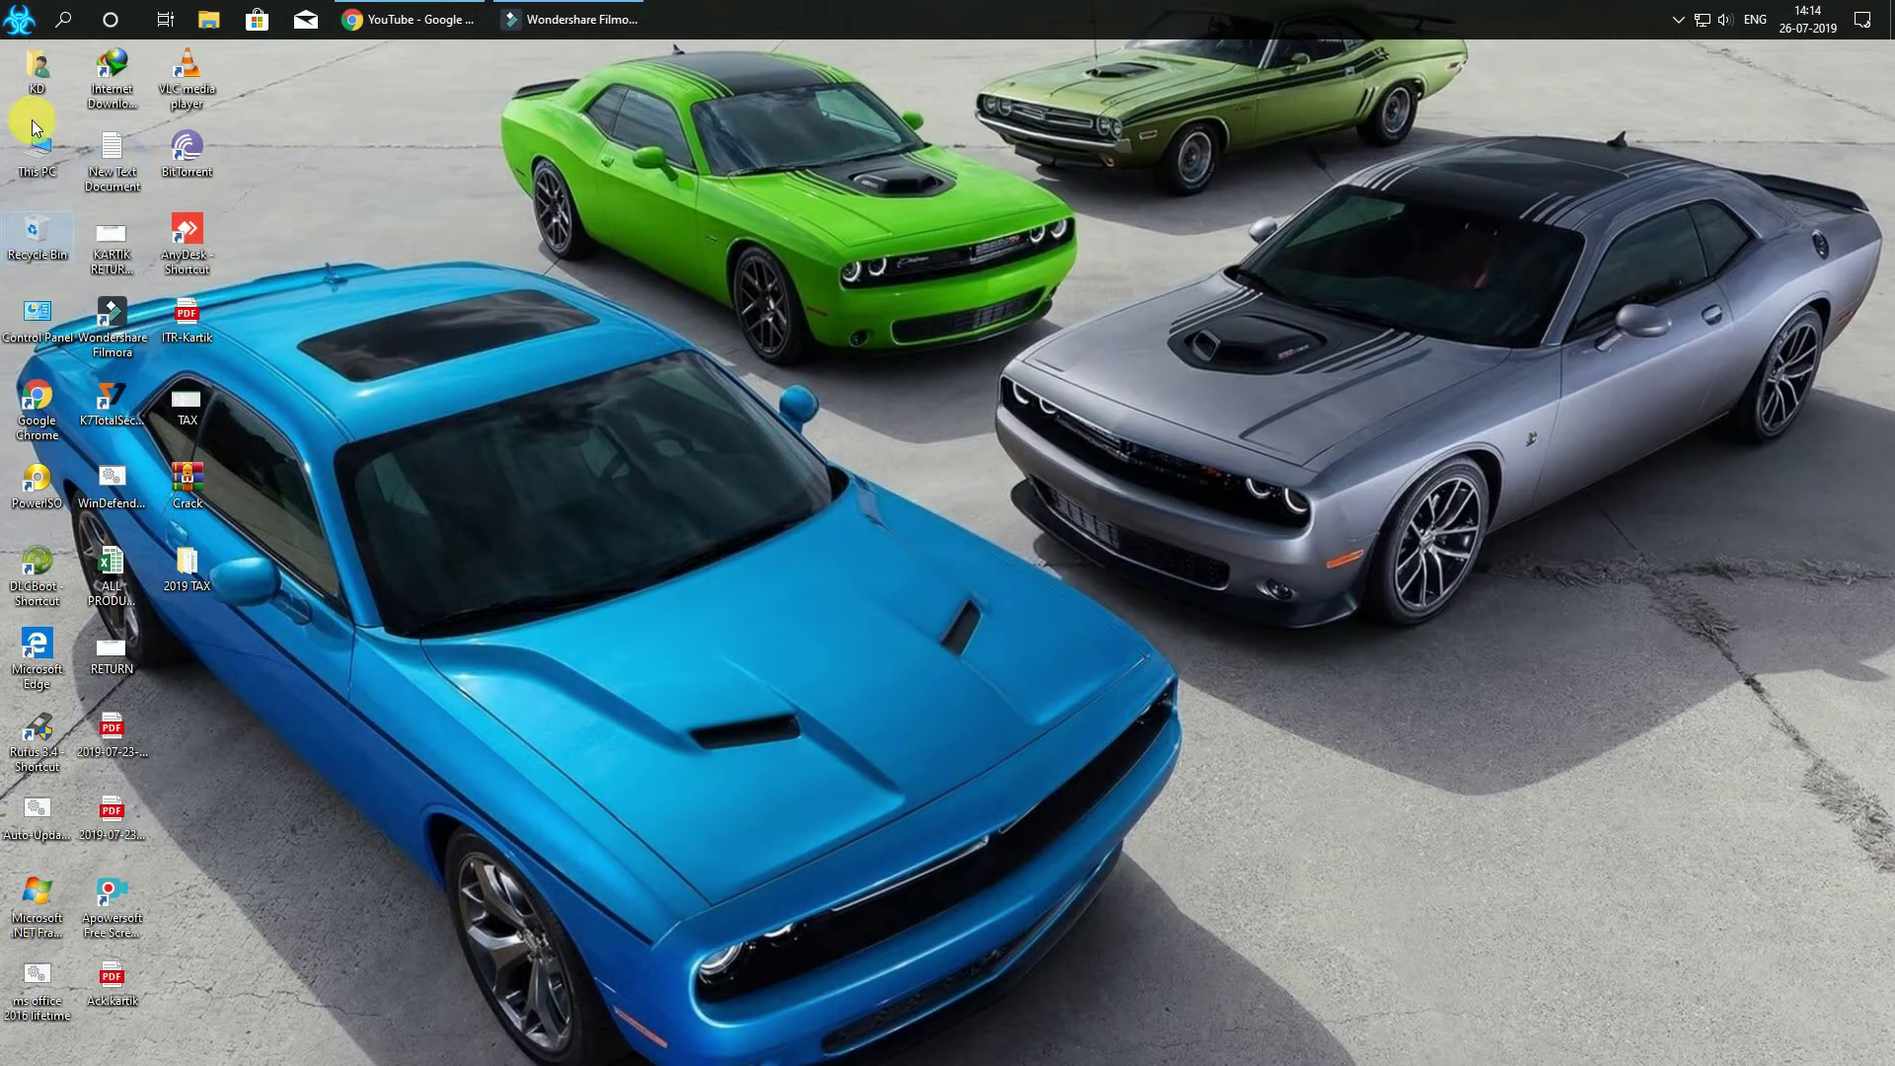
{"action": "left_click", "coordinate": [62, 19]}
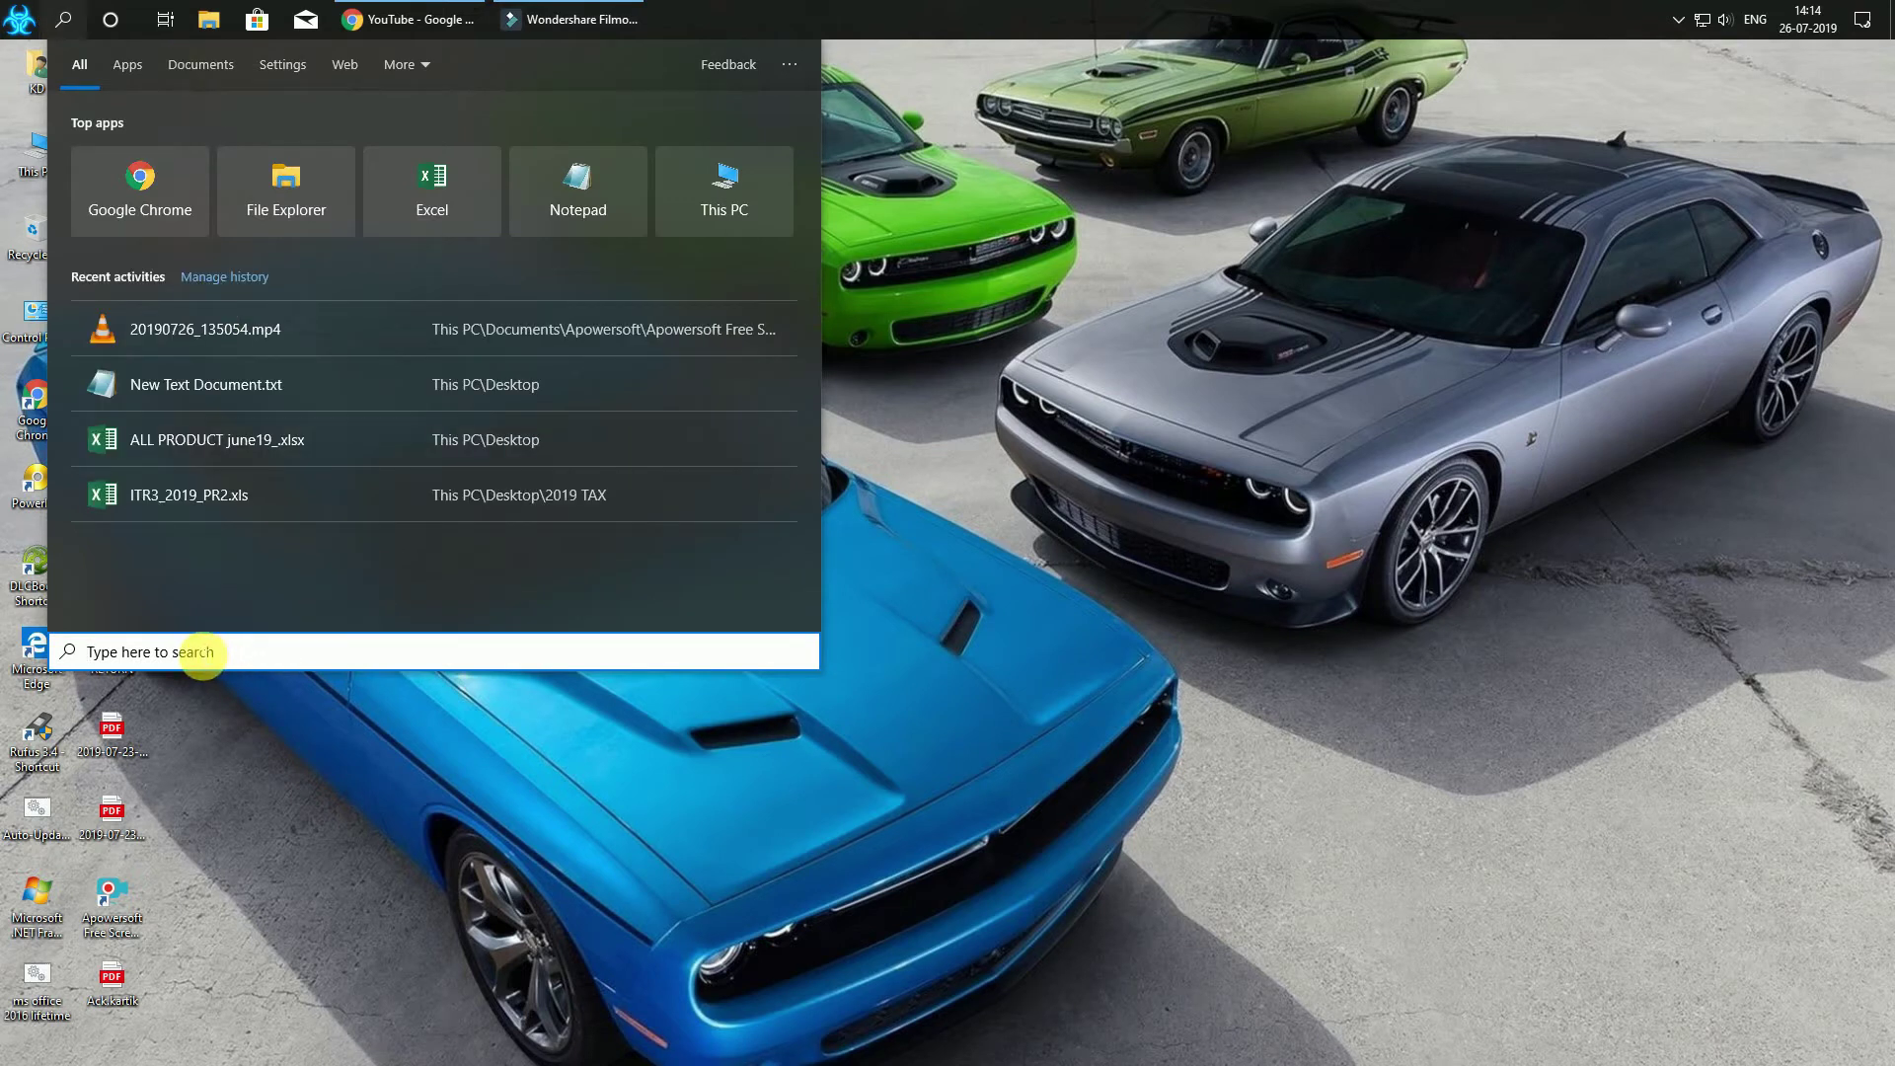
{"action": "left_click", "coordinate": [19, 20]}
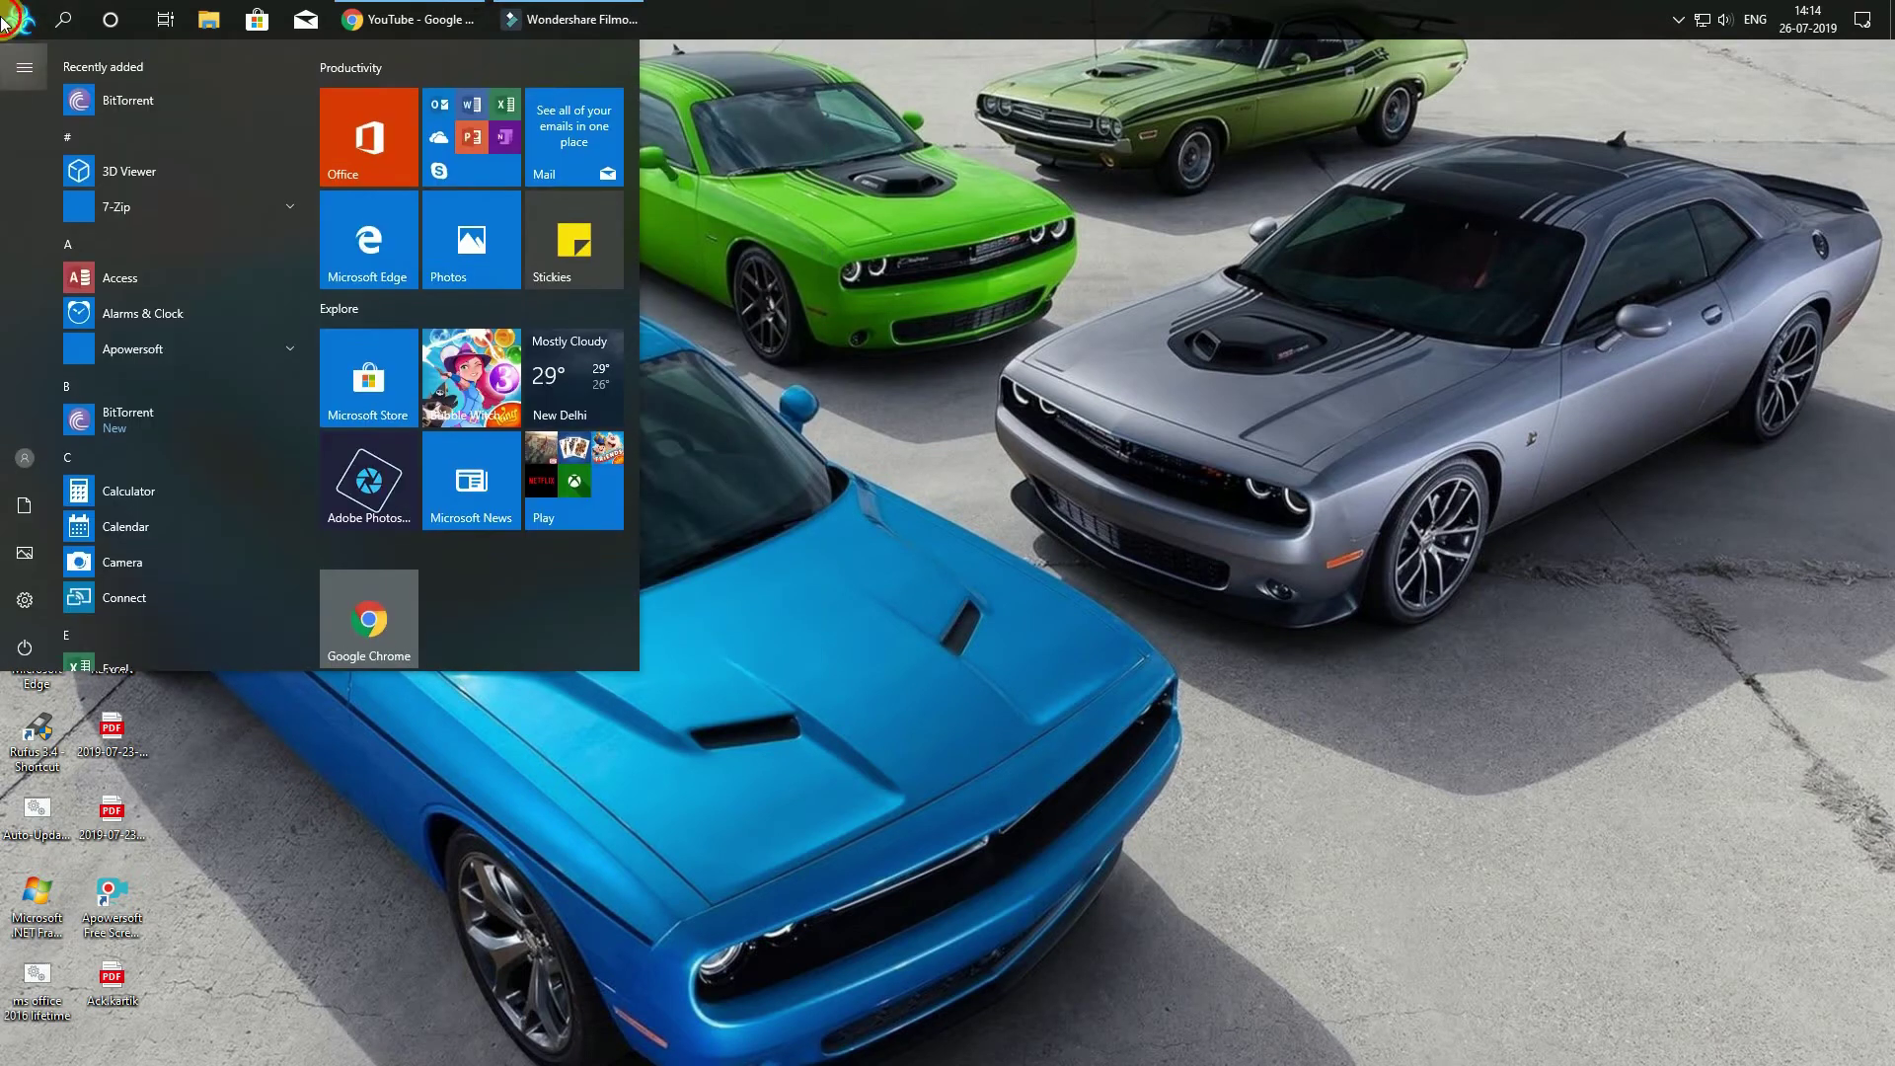
{"action": "left_click", "coordinate": [19, 22]}
Open AppData\Local\Temp inside the KD user folder, try to delete the remaining items, and close the window
{"action": "double_click", "coordinate": [25, 64]}
{"action": "left_click", "coordinate": [267, 170]}
{"action": "double_click", "coordinate": [263, 167]}
{"action": "double_click", "coordinate": [264, 164]}
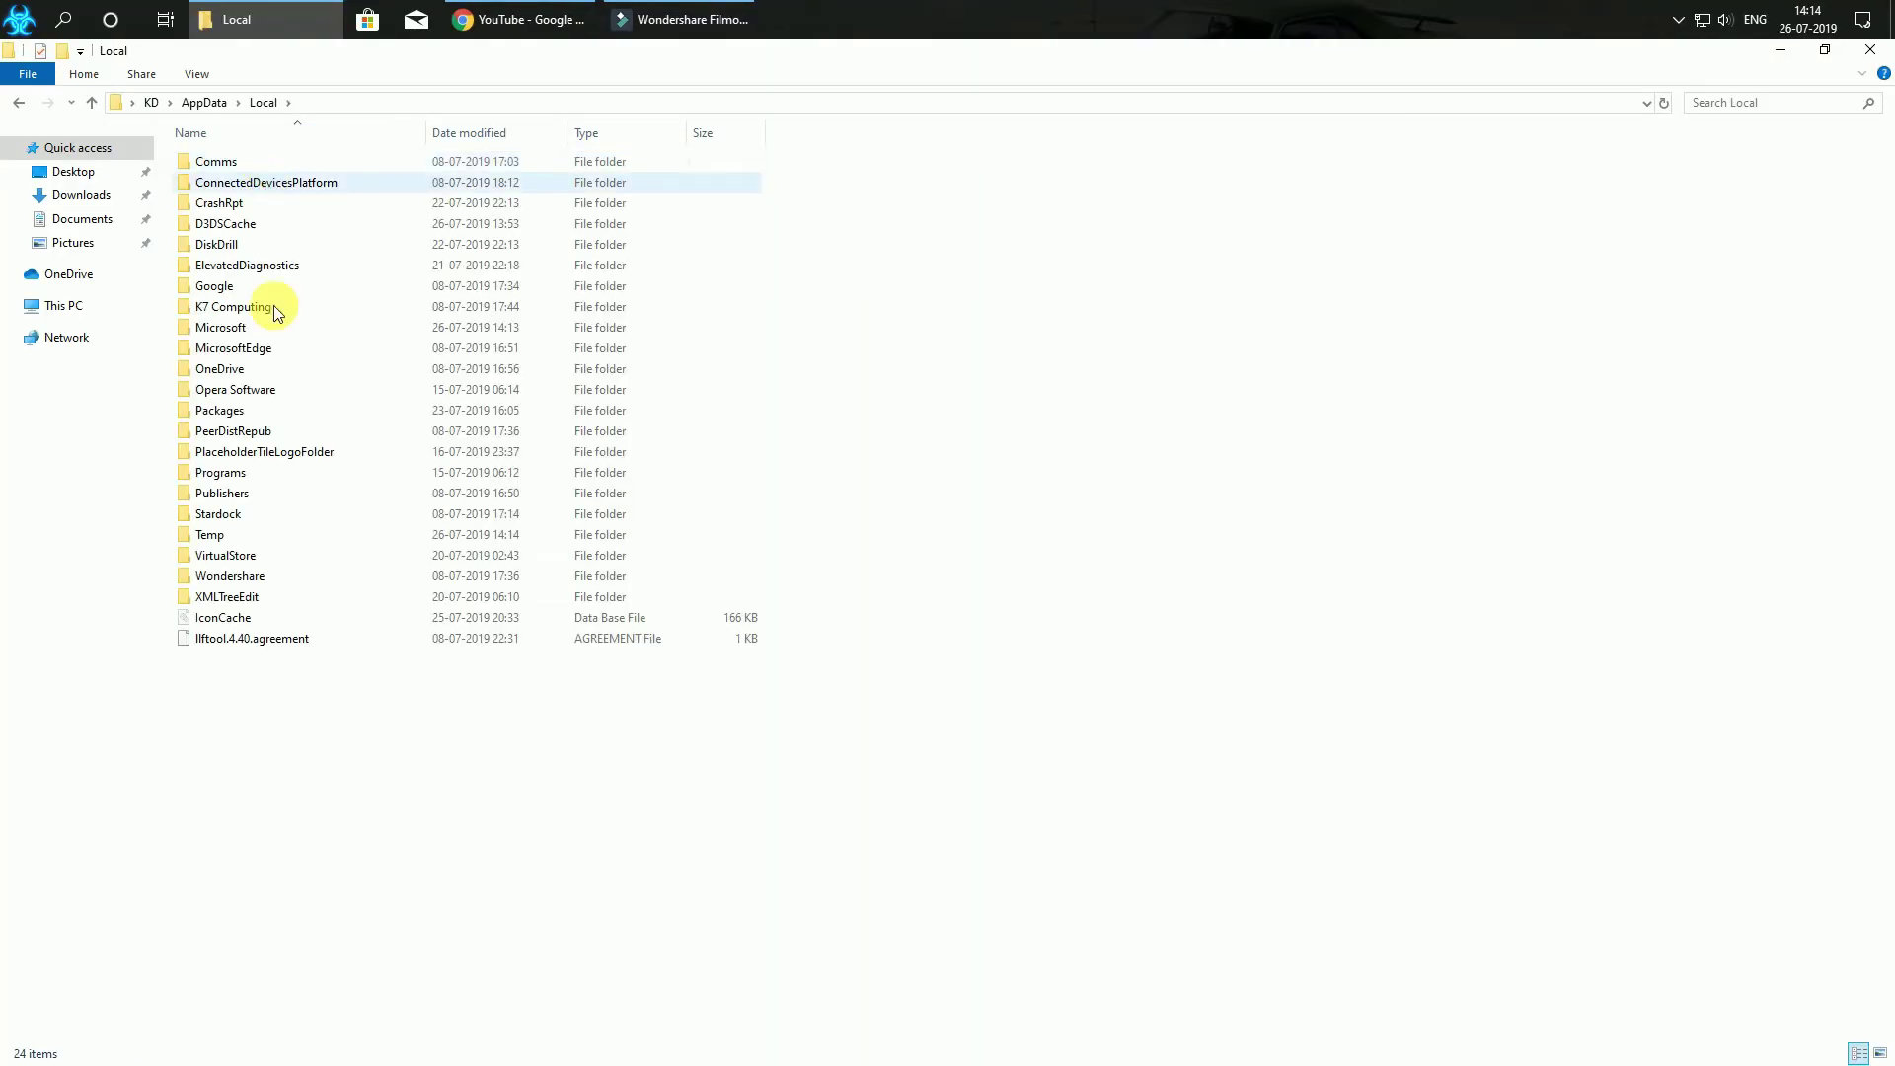
{"action": "double_click", "coordinate": [240, 537]}
{"action": "left_click_drag", "start_coordinate": [246, 537], "coordinate": [565, 103]}
{"action": "key", "text": "Delete"}
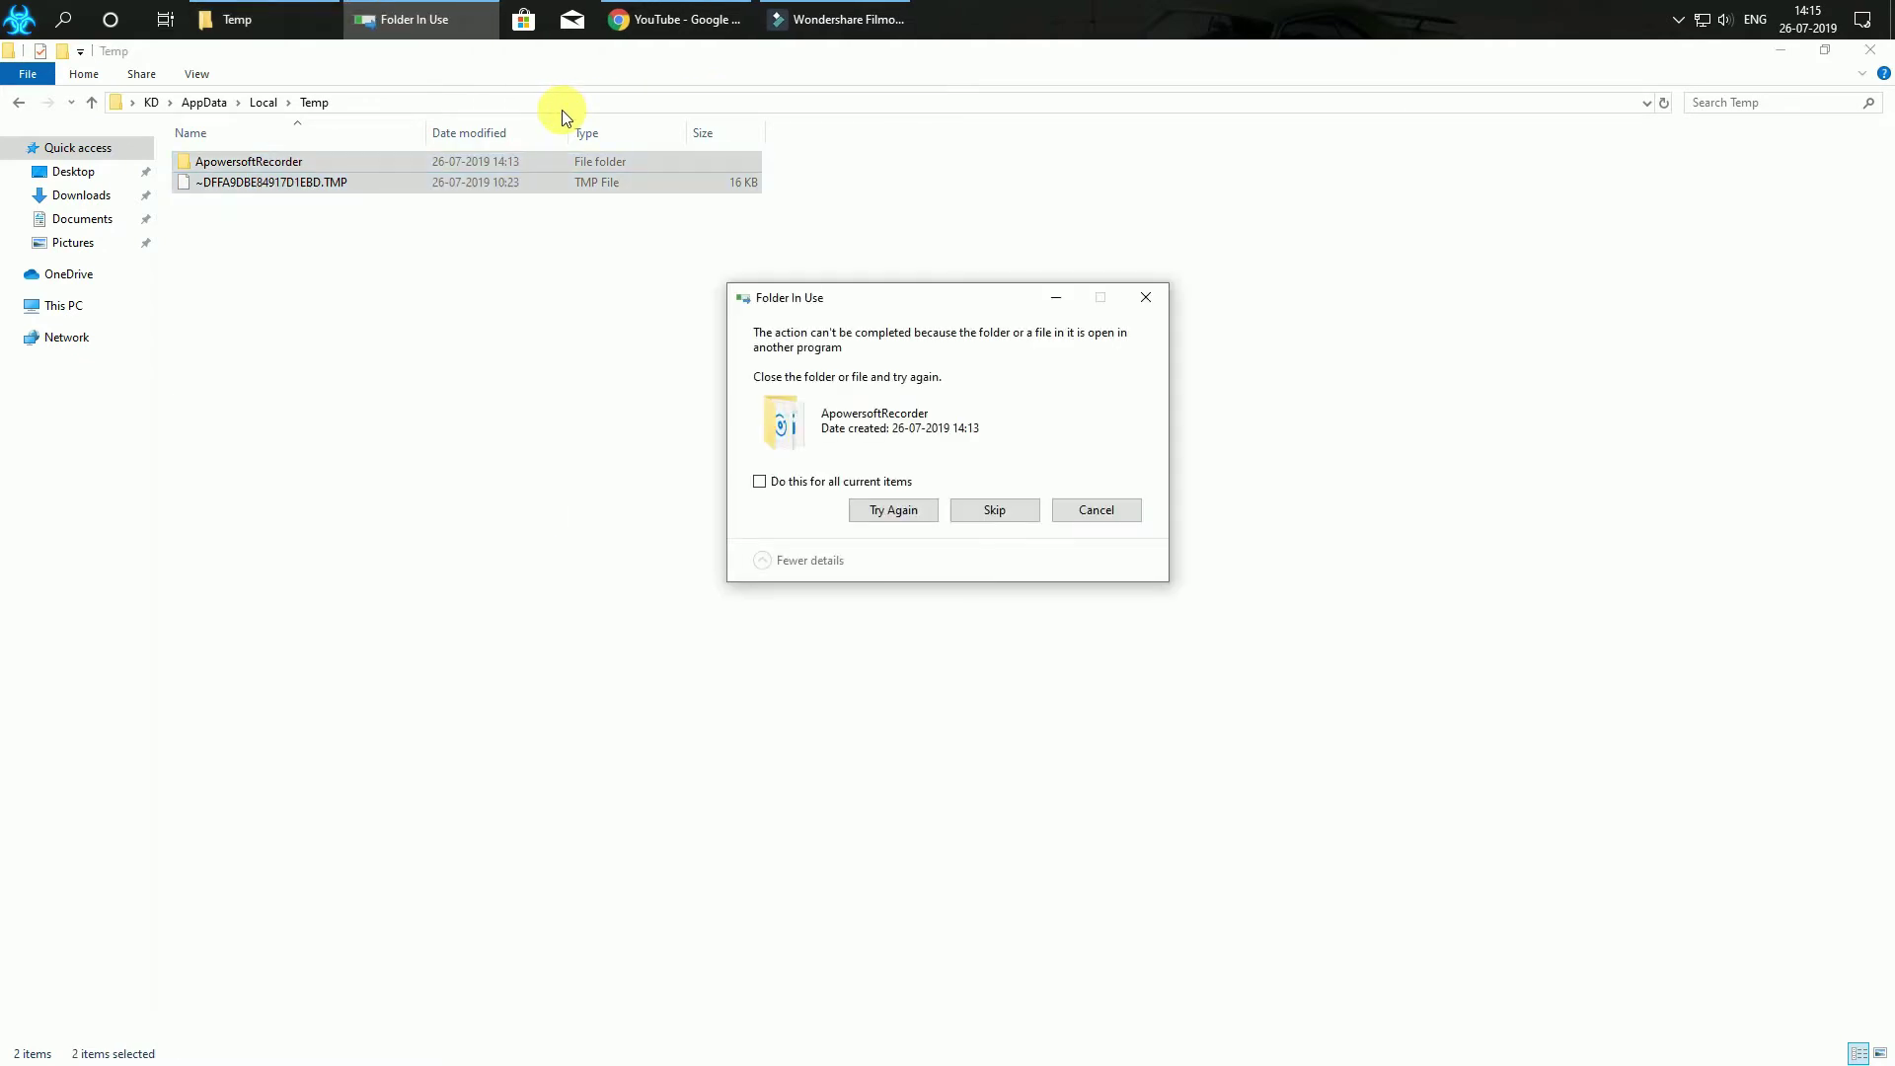
{"action": "left_click", "coordinate": [1094, 509]}
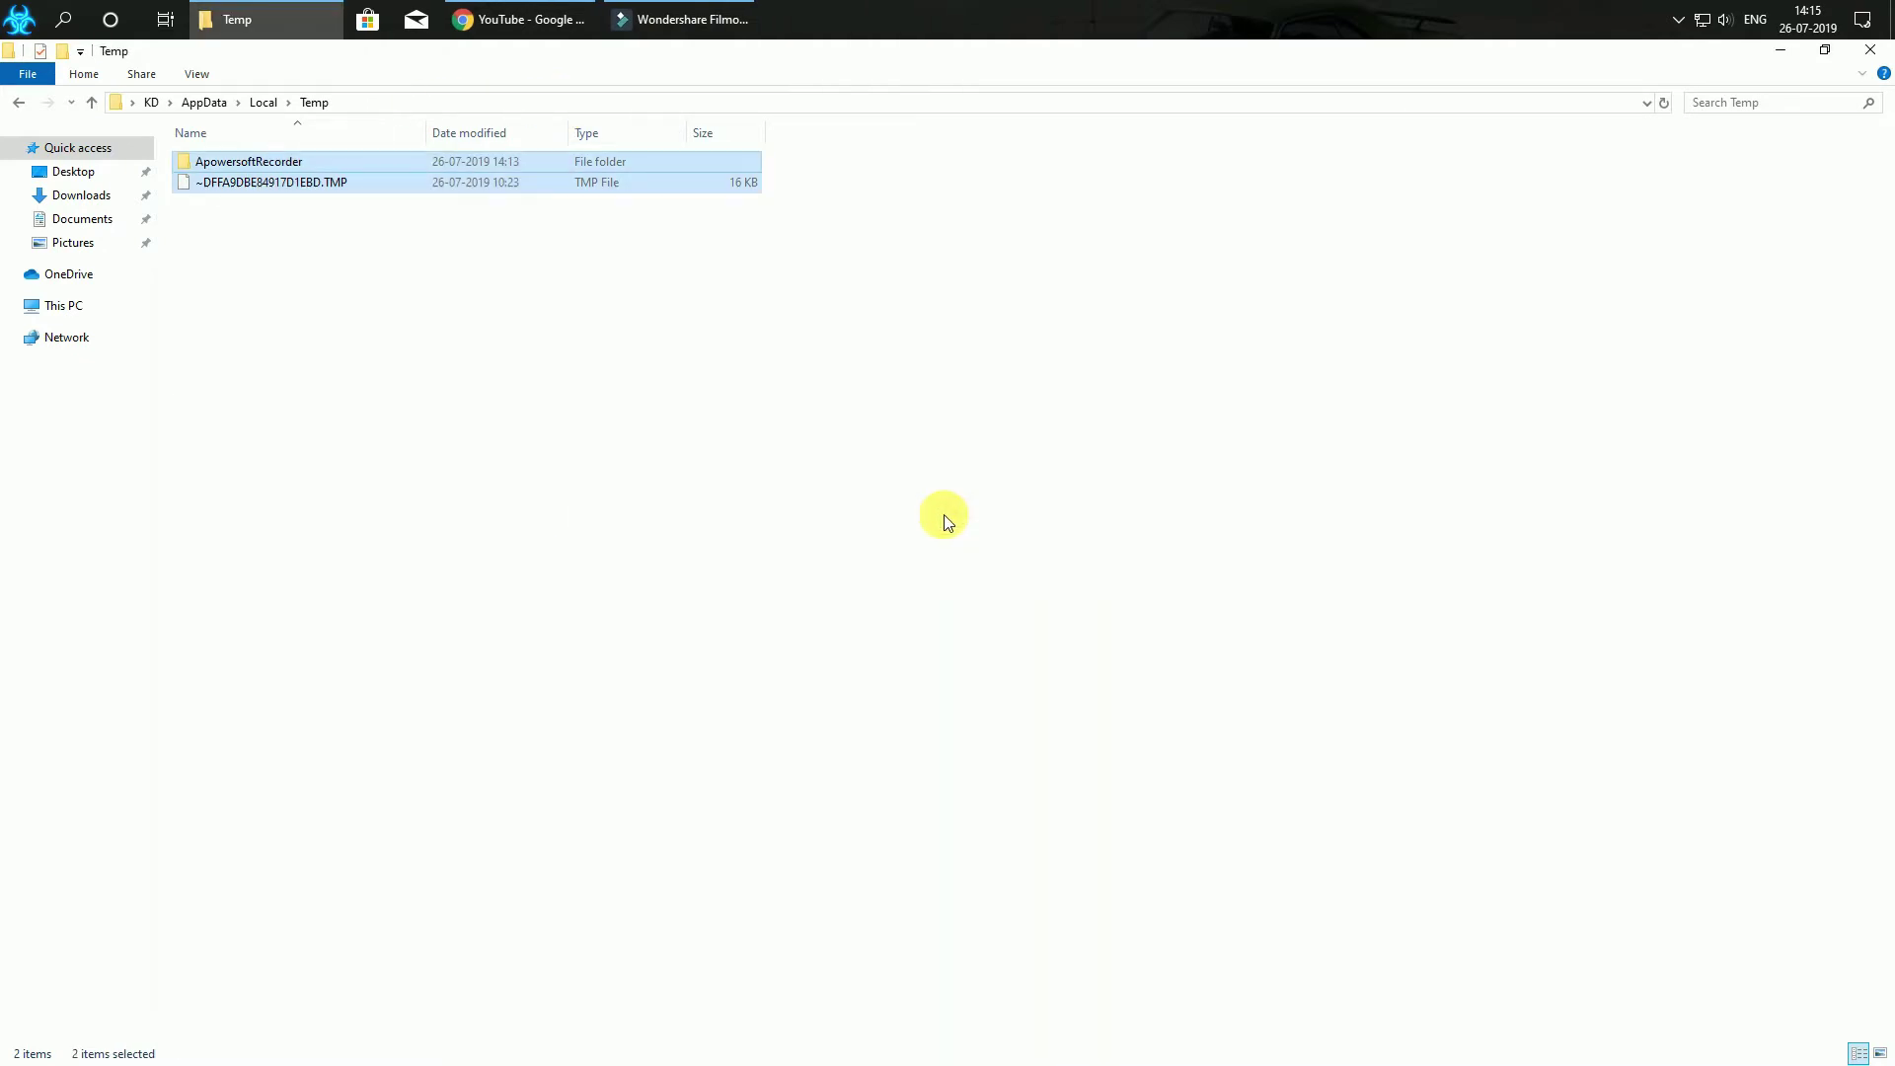
{"action": "left_click", "coordinate": [1871, 50]}
Open Windows Settings, check the Windows Update page under Update & Security, and return to the Settings home page
{"action": "left_click", "coordinate": [1863, 24]}
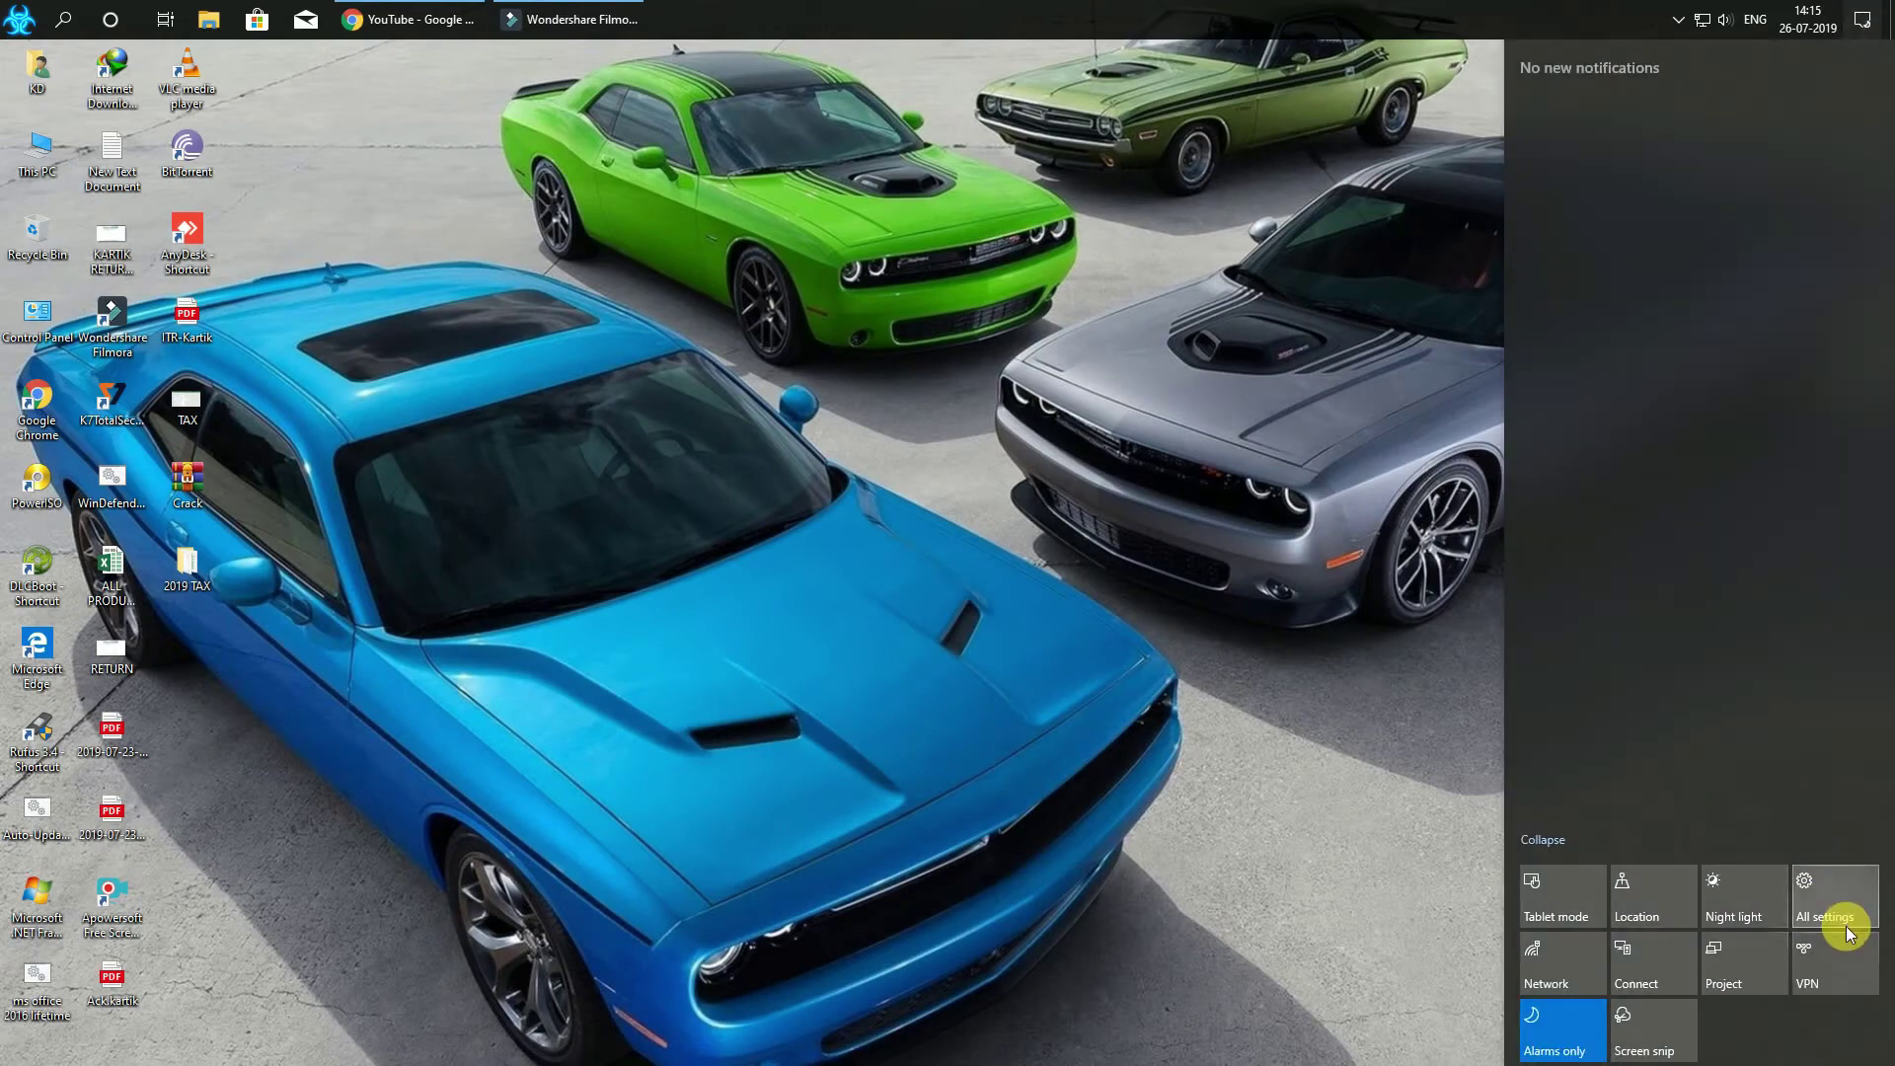
{"action": "left_click", "coordinate": [1832, 908]}
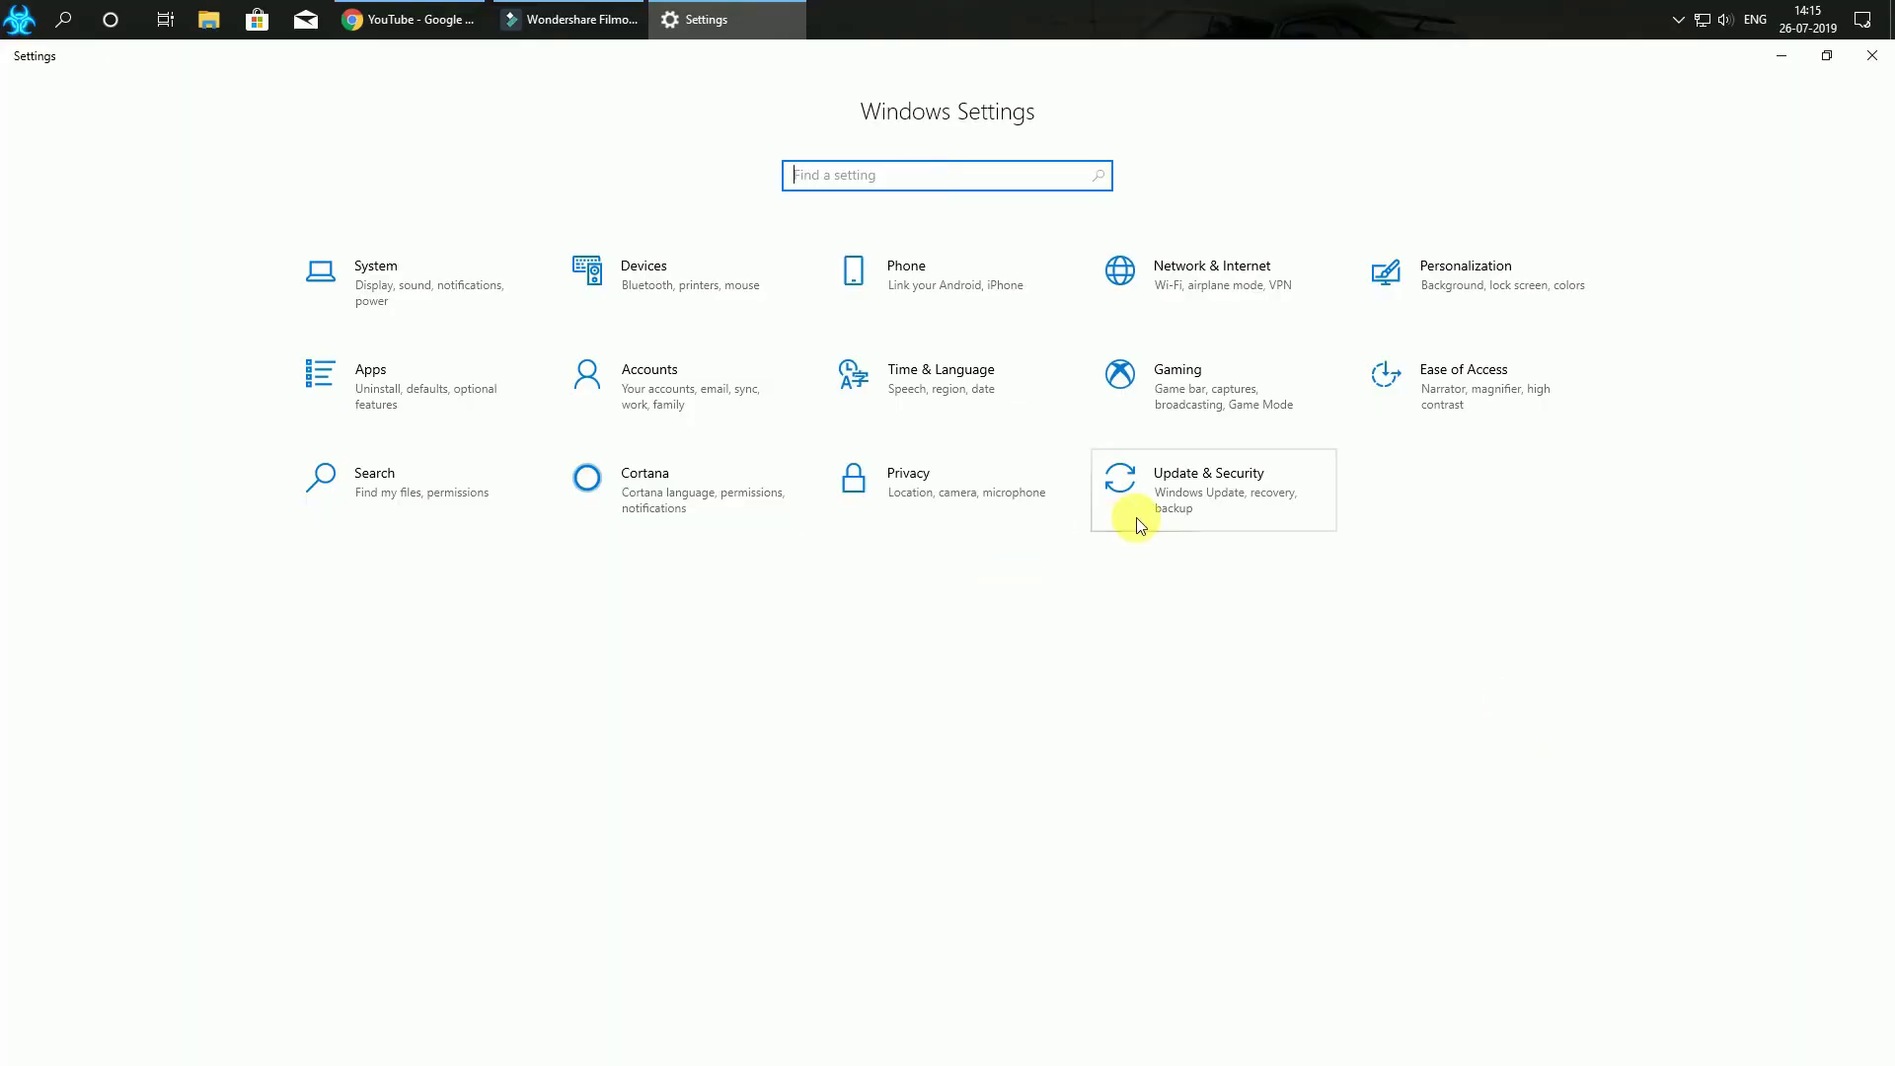
{"action": "left_click", "coordinate": [1135, 518]}
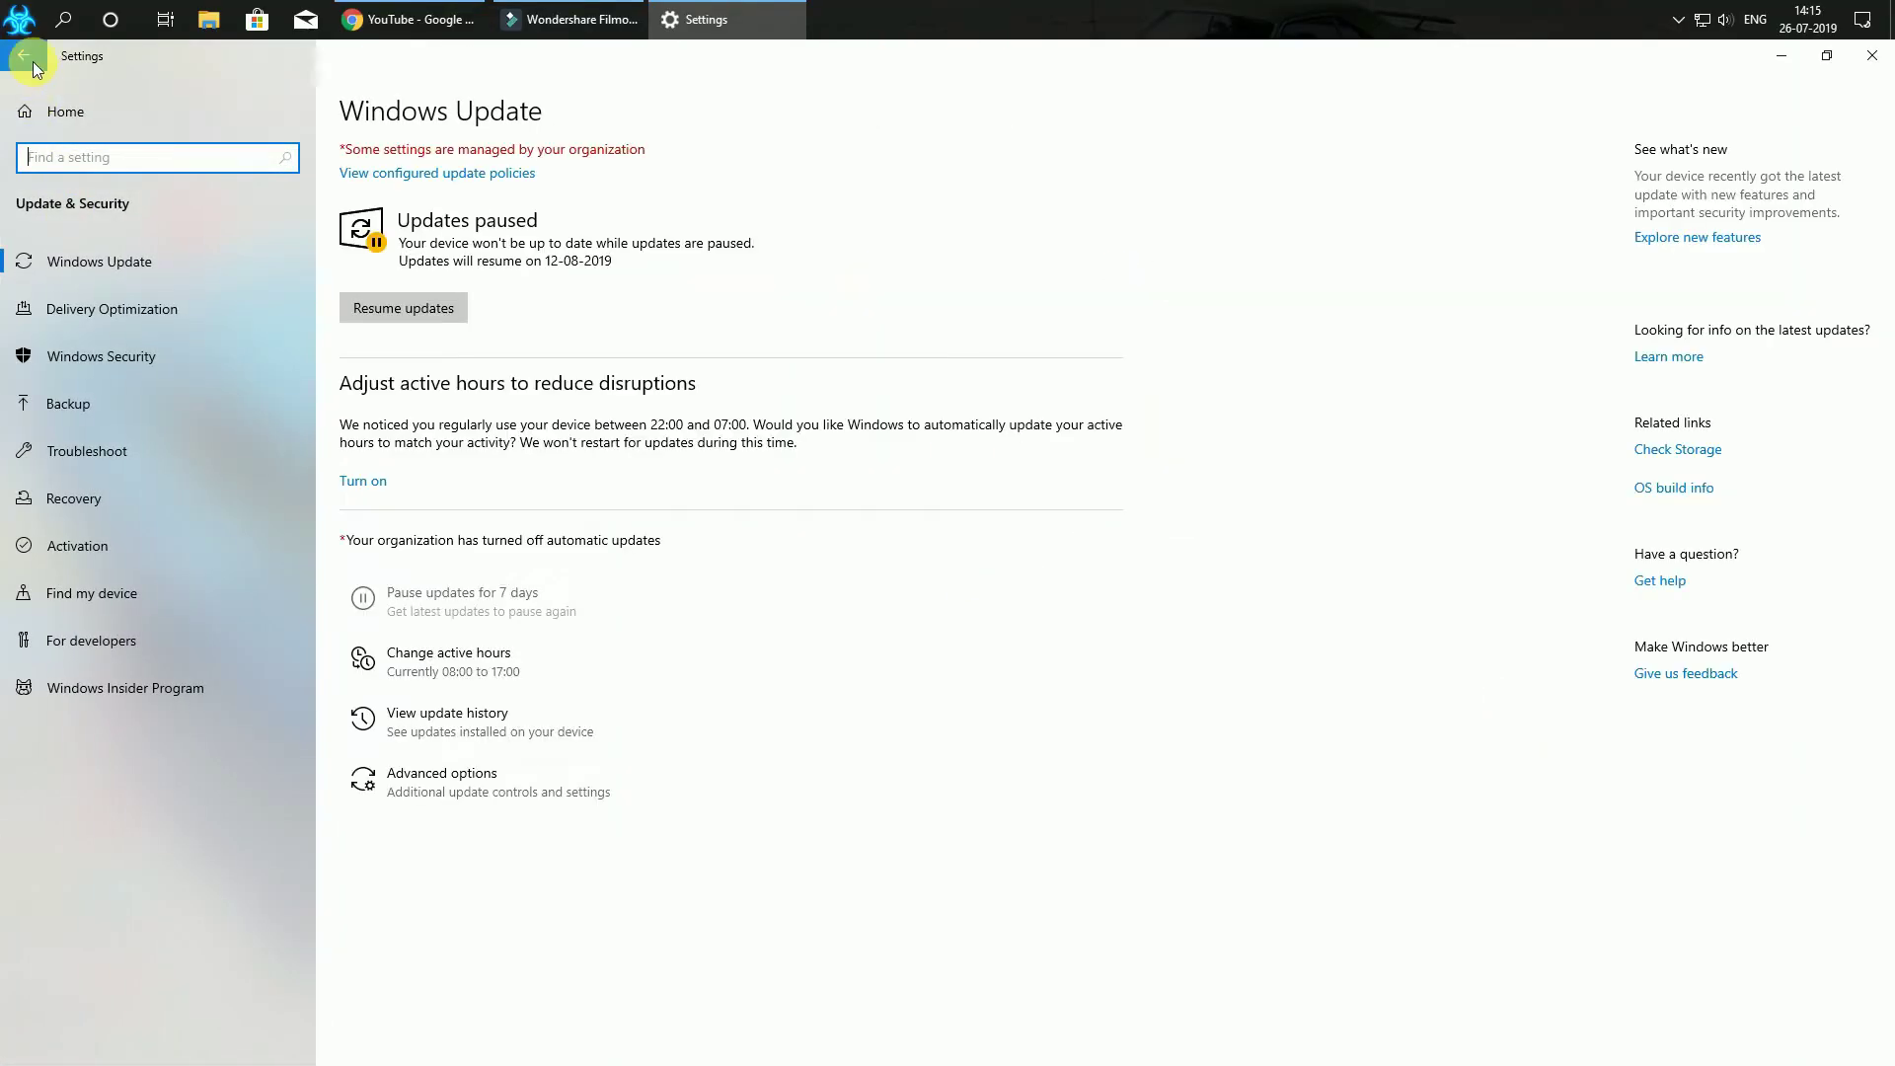
{"action": "left_click", "coordinate": [26, 57]}
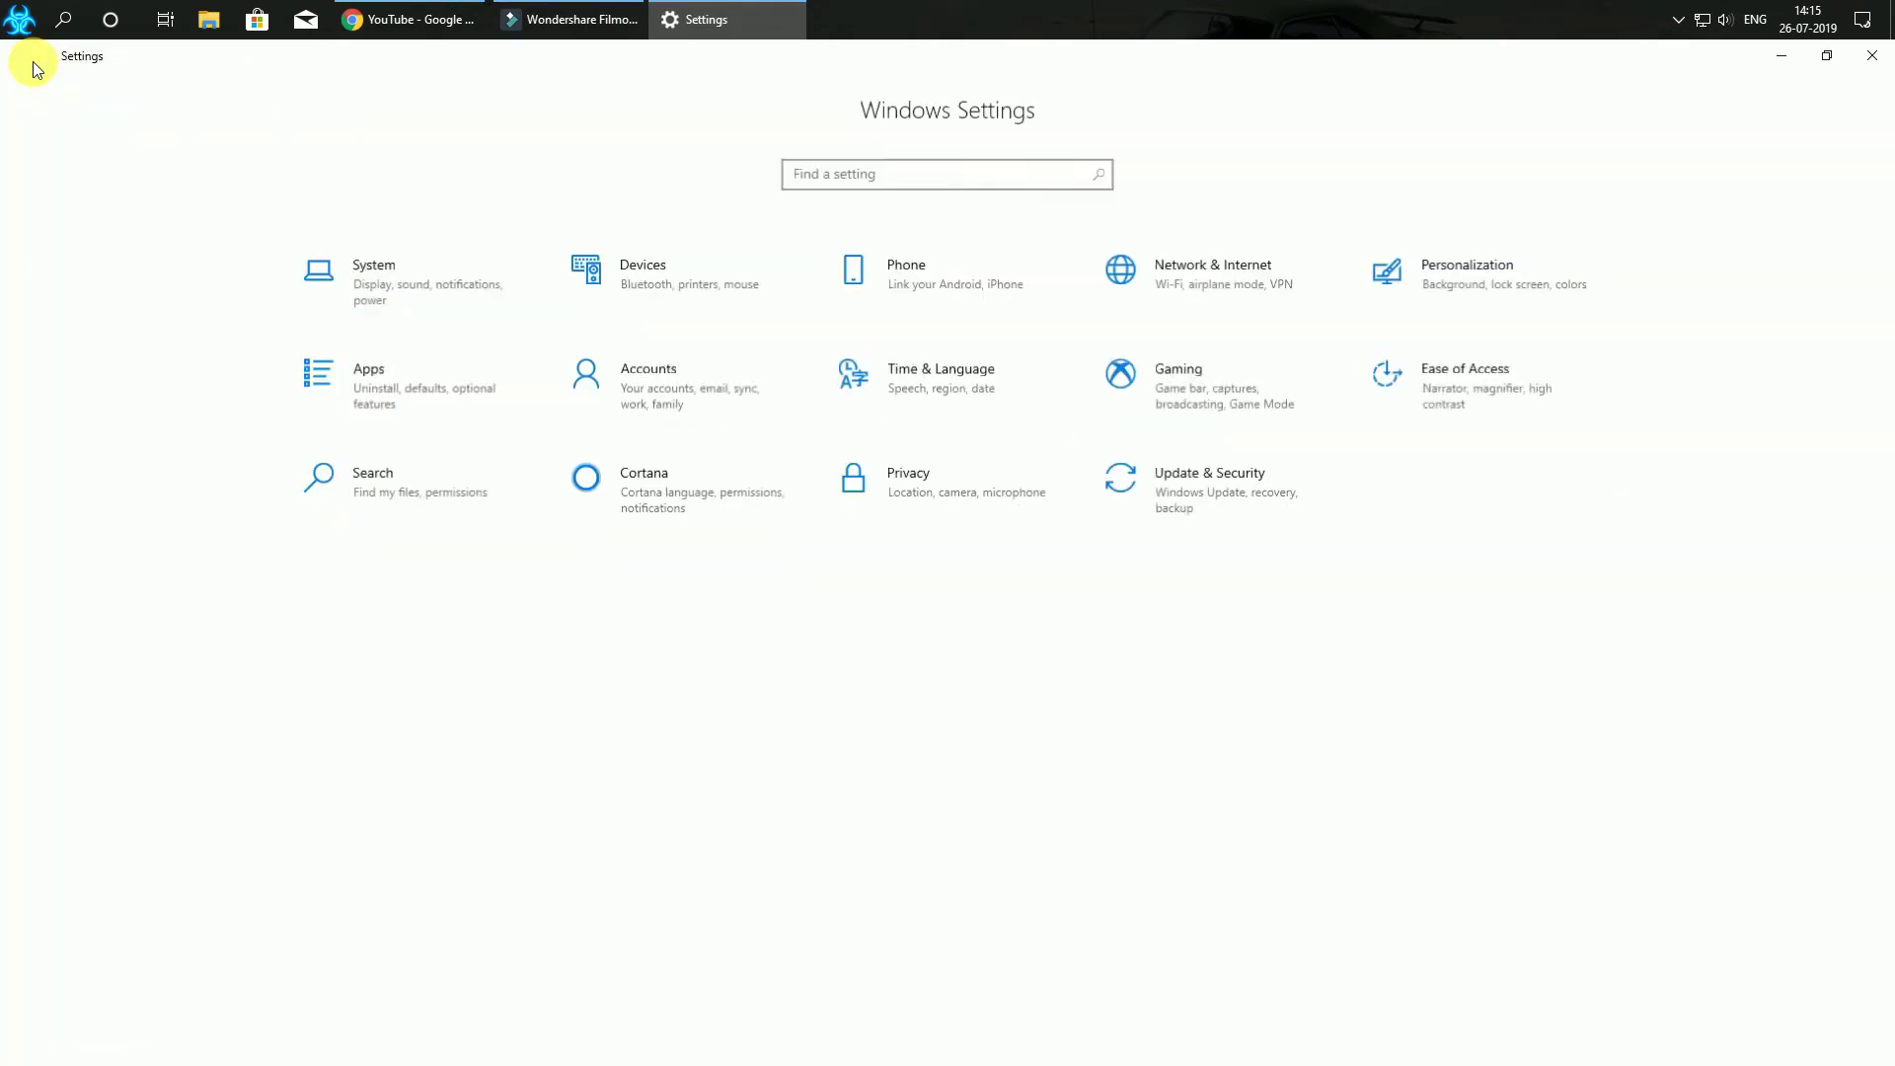
In the System storage settings, view usage on other drives and open the Temporary files list for Local Disk (C:)
{"action": "left_click", "coordinate": [445, 299]}
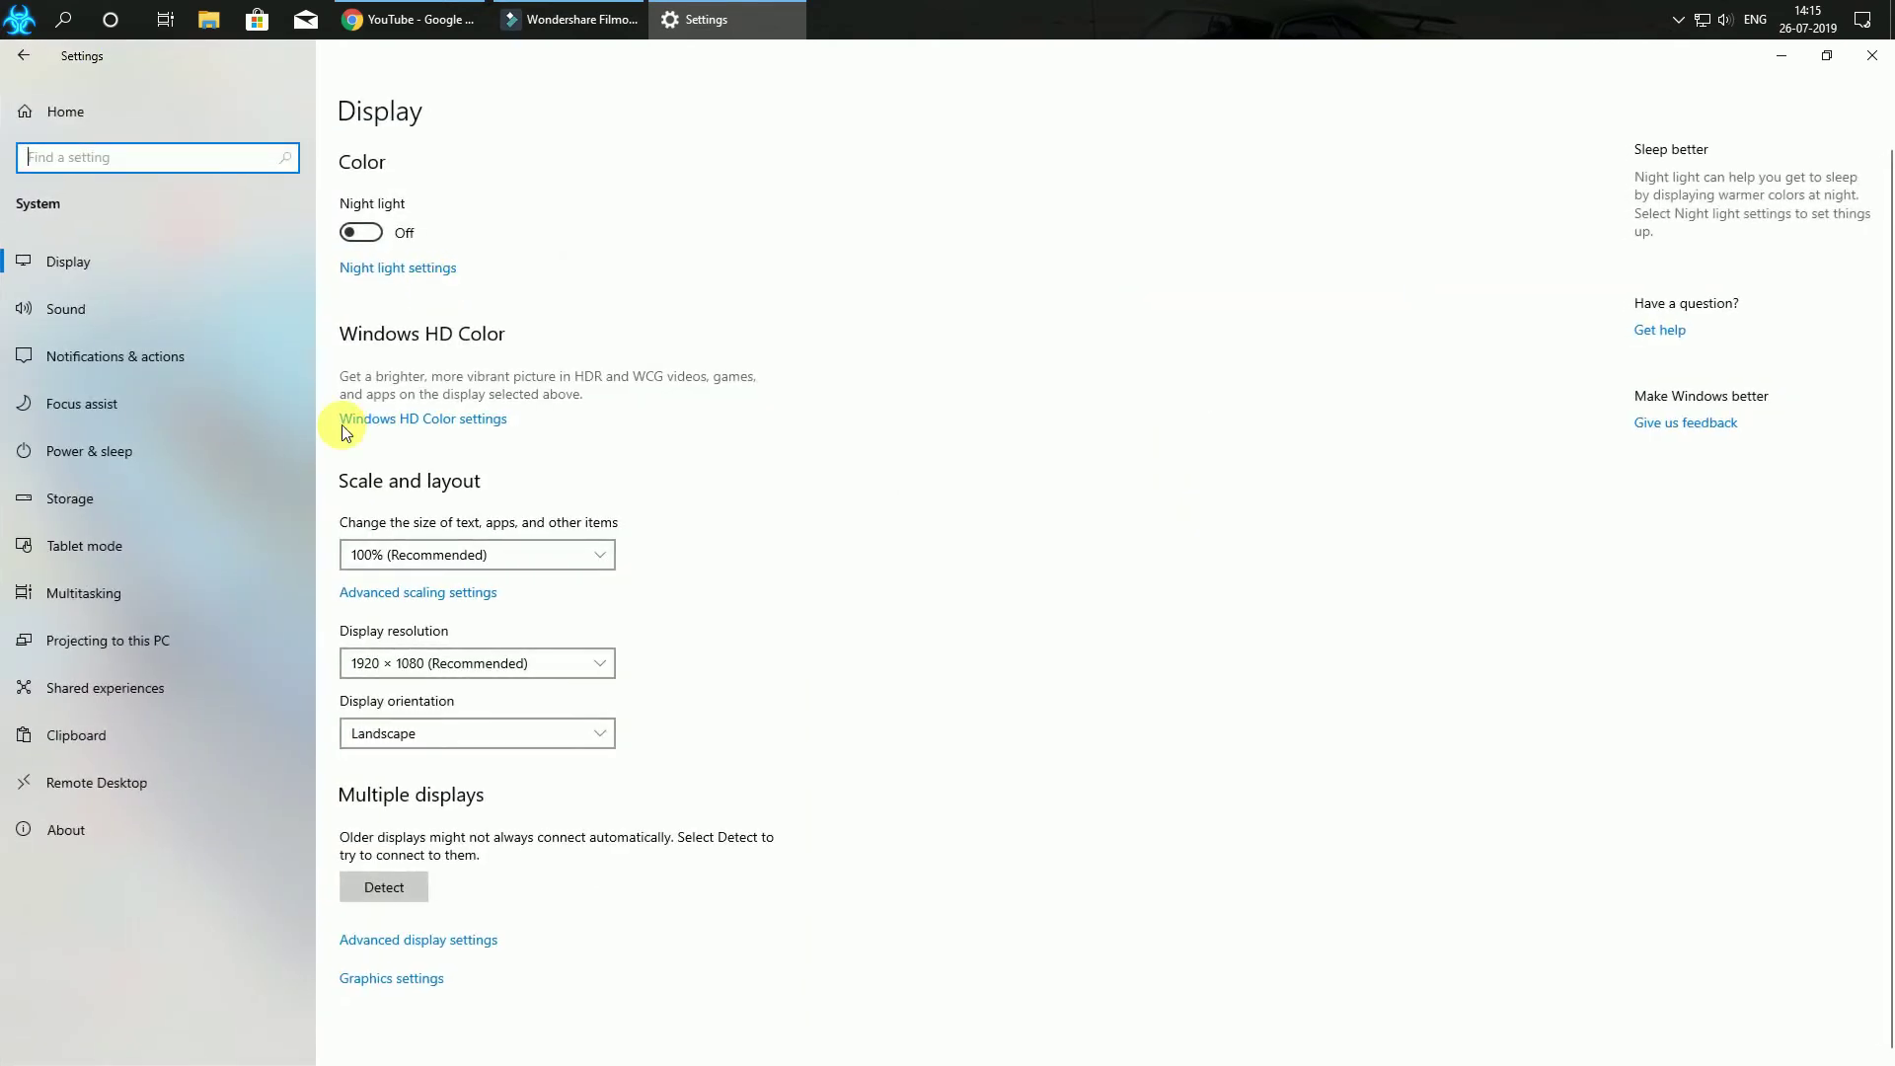
{"action": "left_click", "coordinate": [127, 481]}
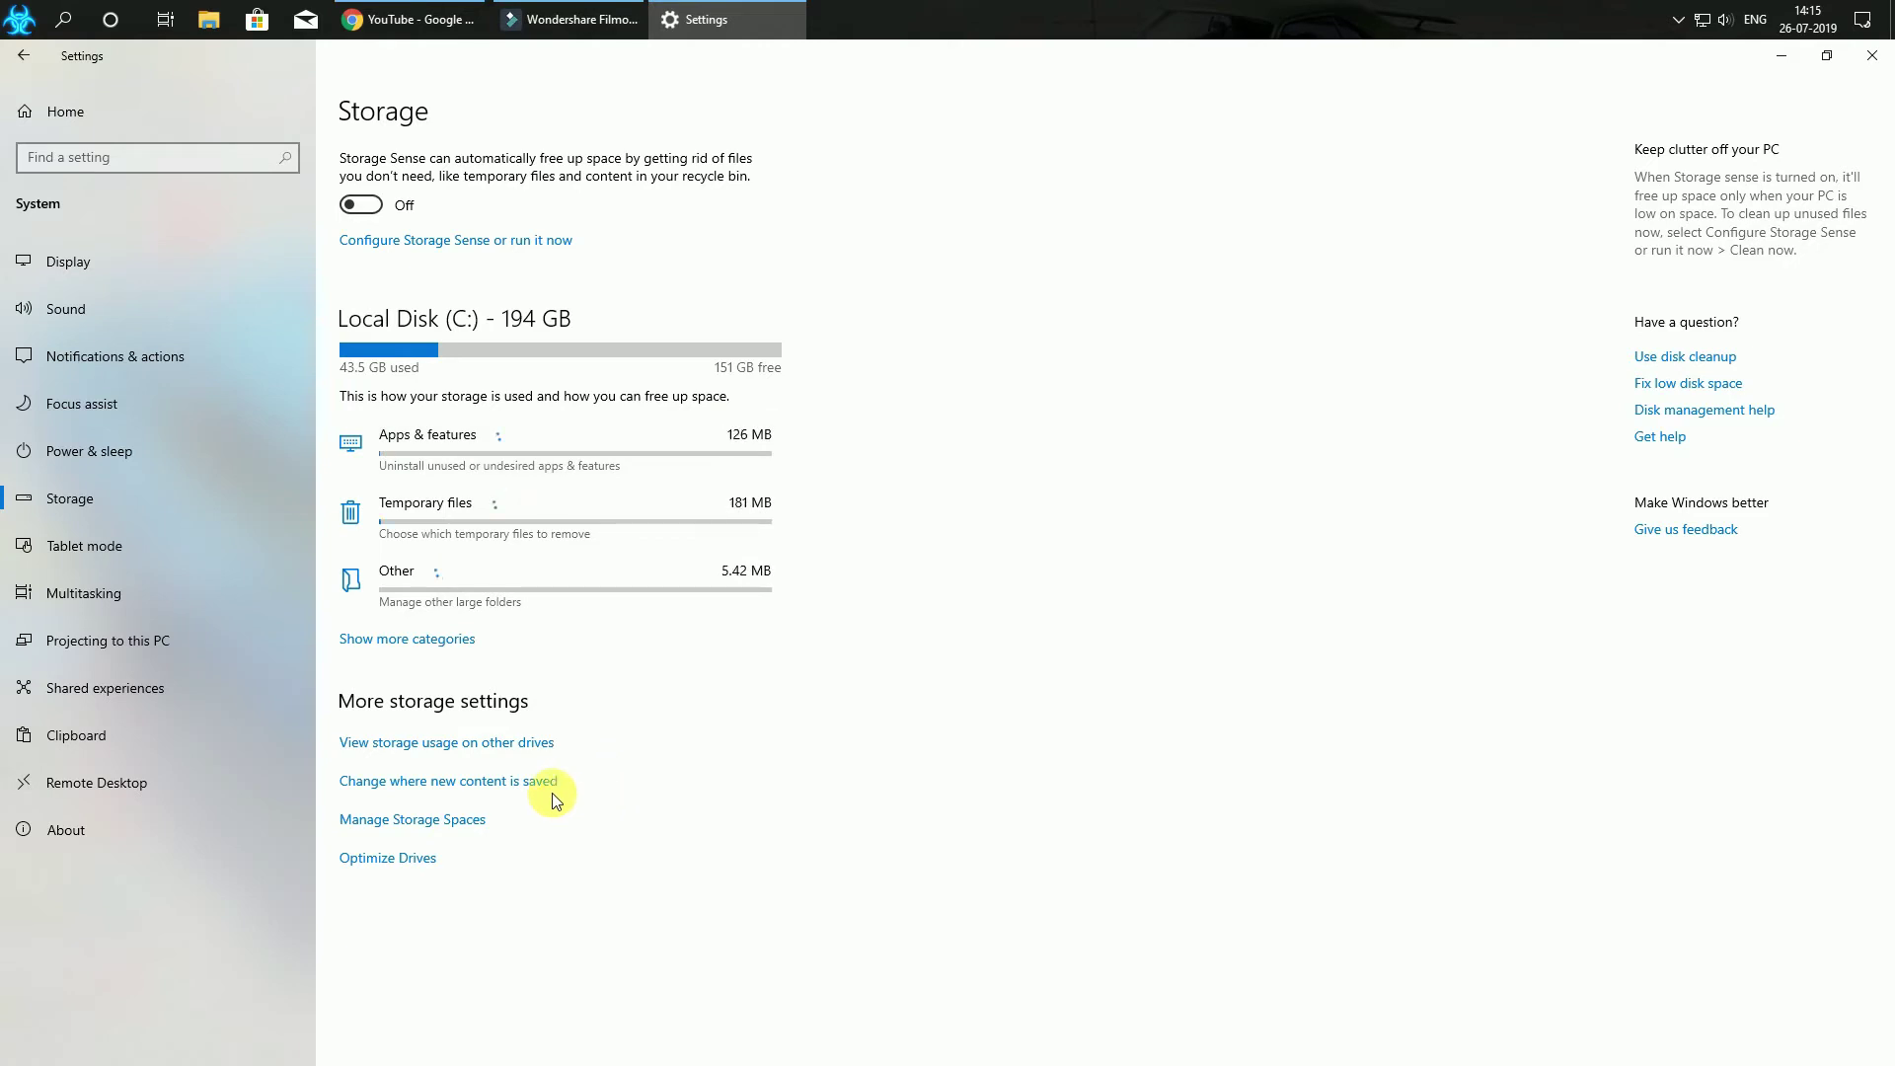
{"action": "left_click", "coordinate": [521, 745]}
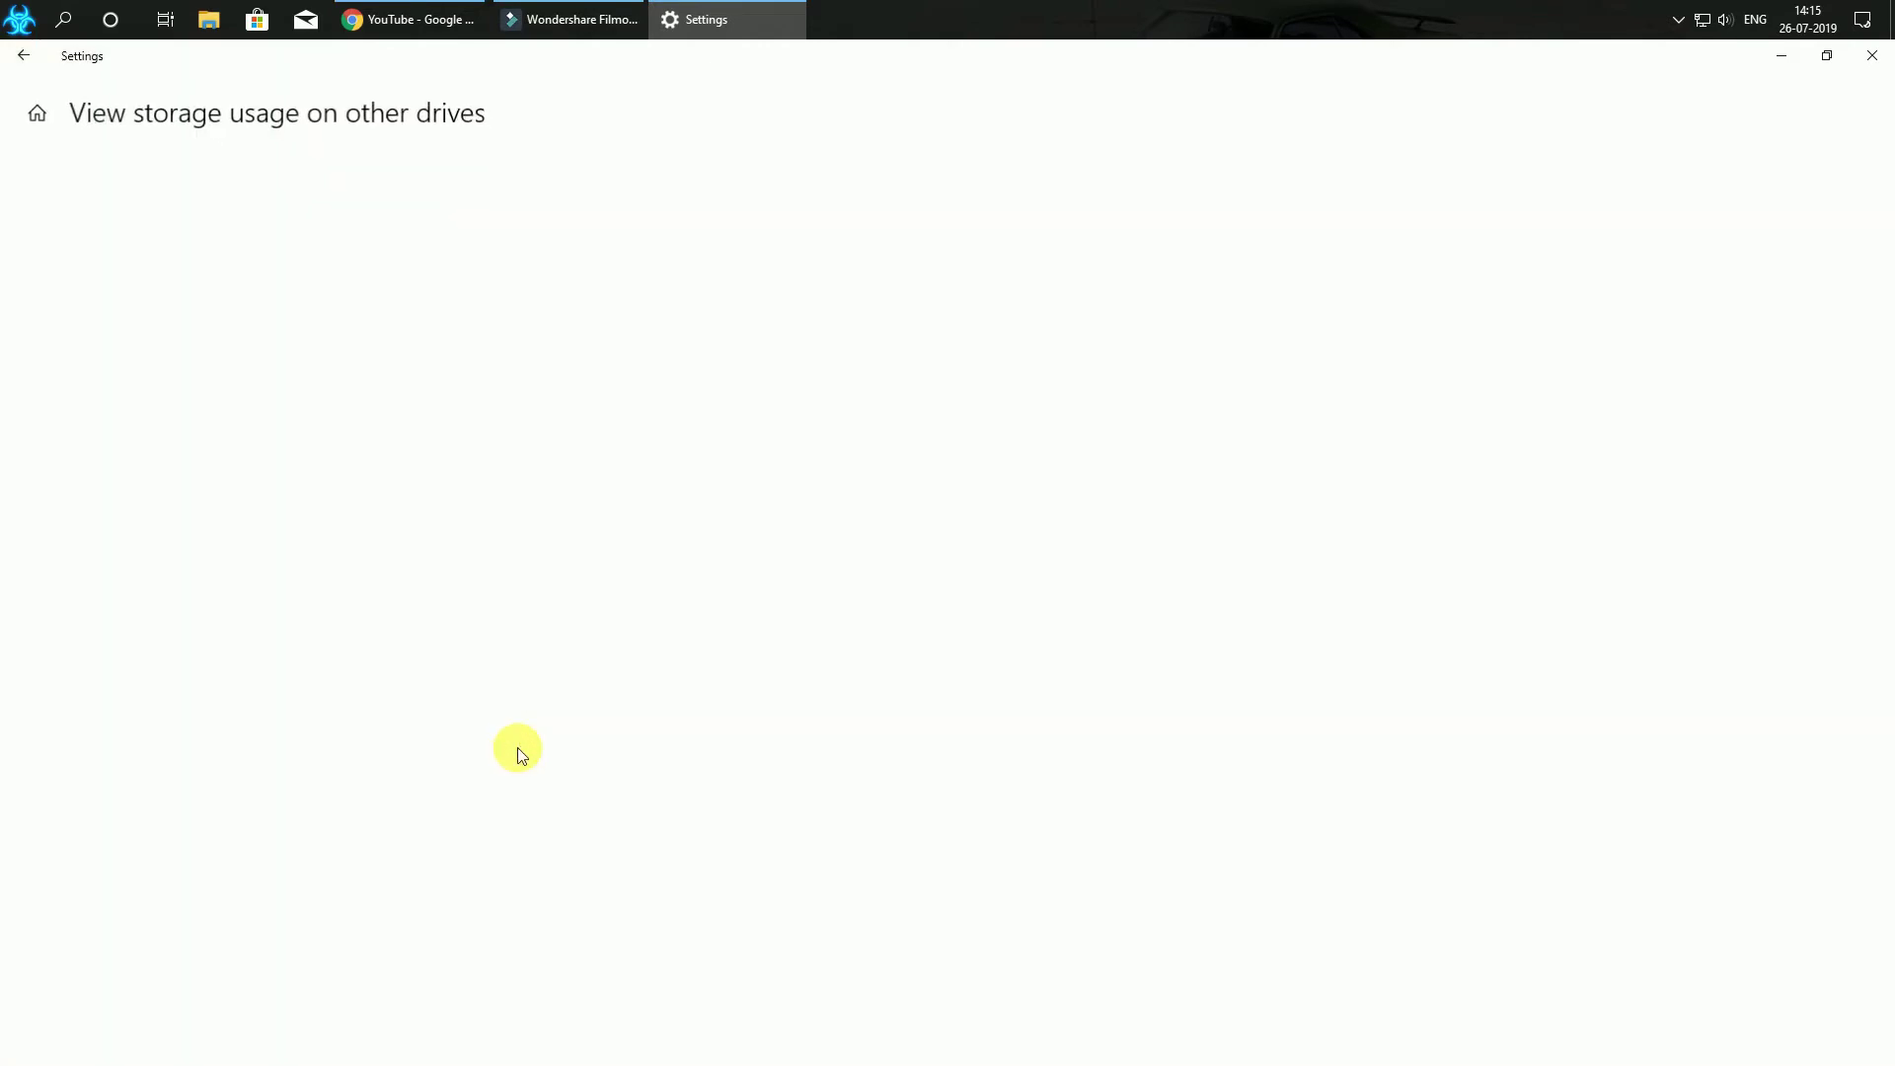
{"action": "left_click", "coordinate": [229, 231]}
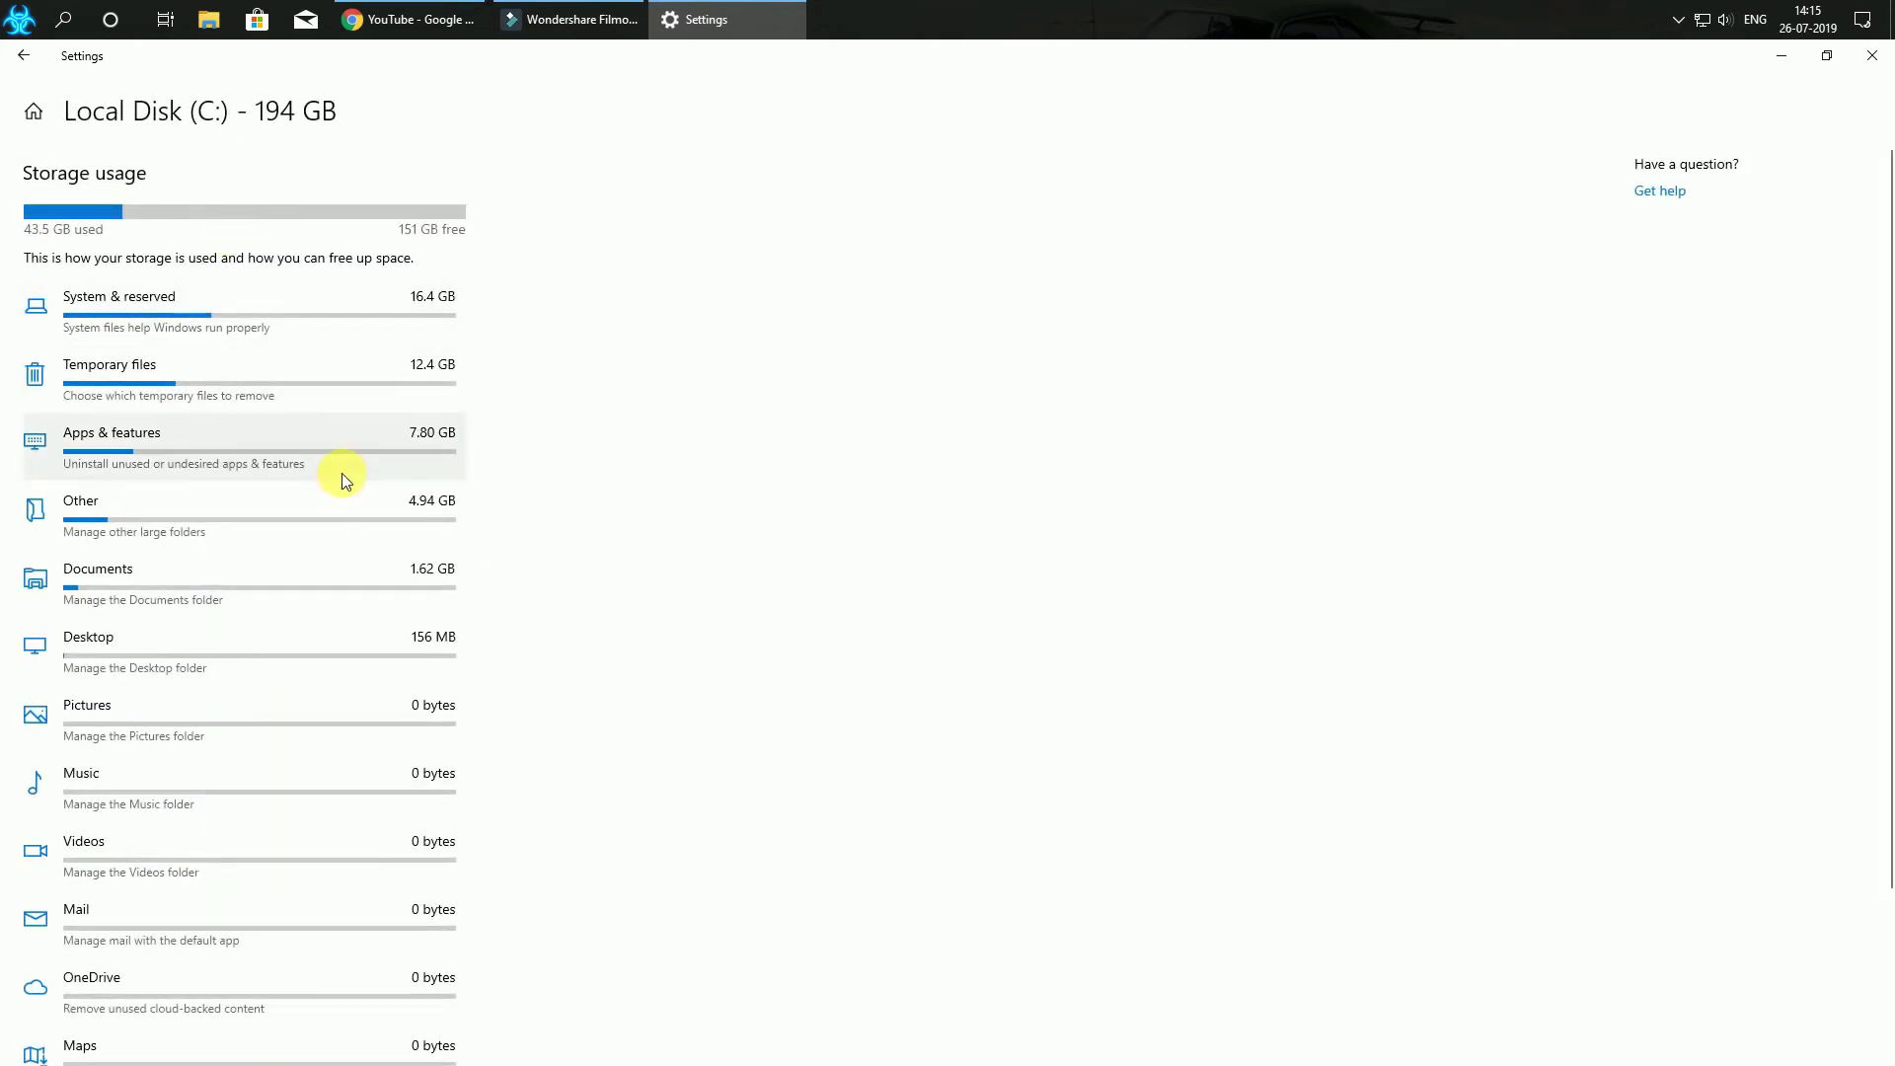
{"action": "left_click", "coordinate": [317, 383]}
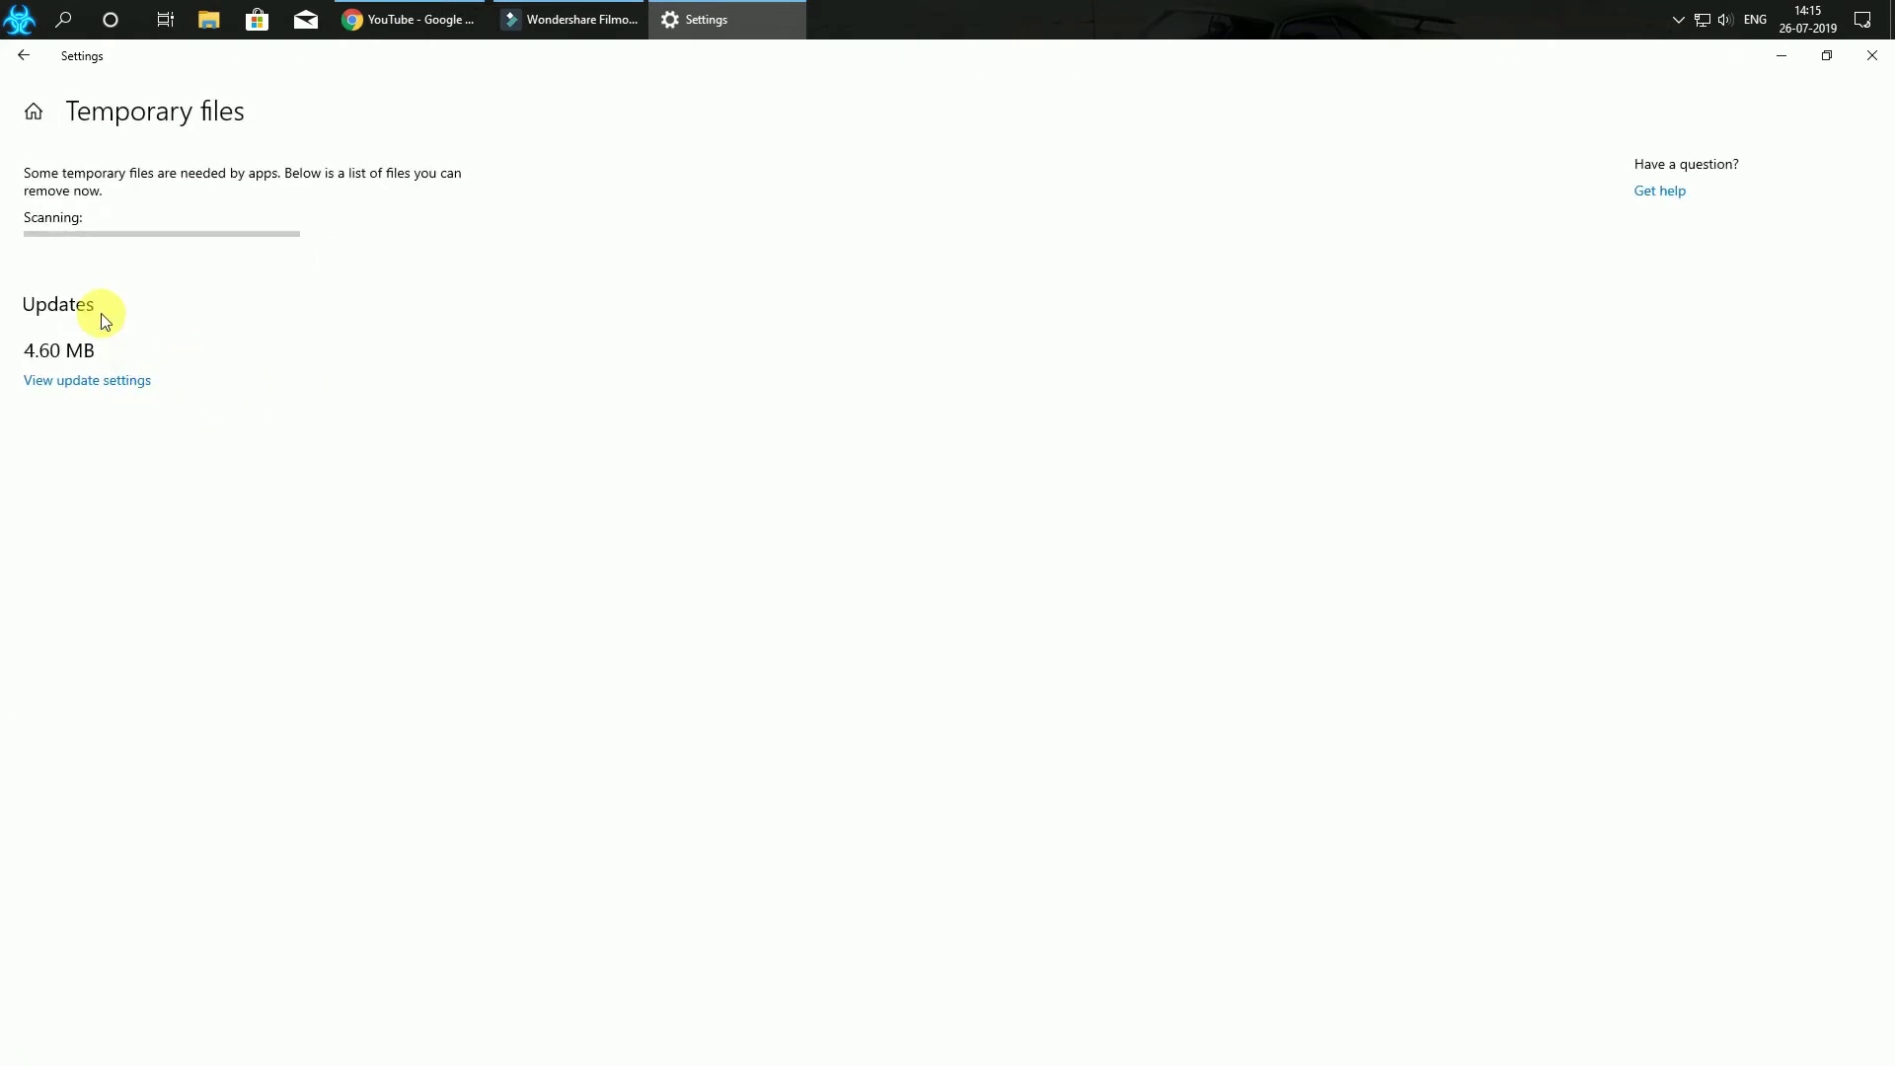
Include Delivery Optimization Files in the temporary file selection, remove the selected files and close Settings
{"action": "left_click", "coordinate": [113, 382]}
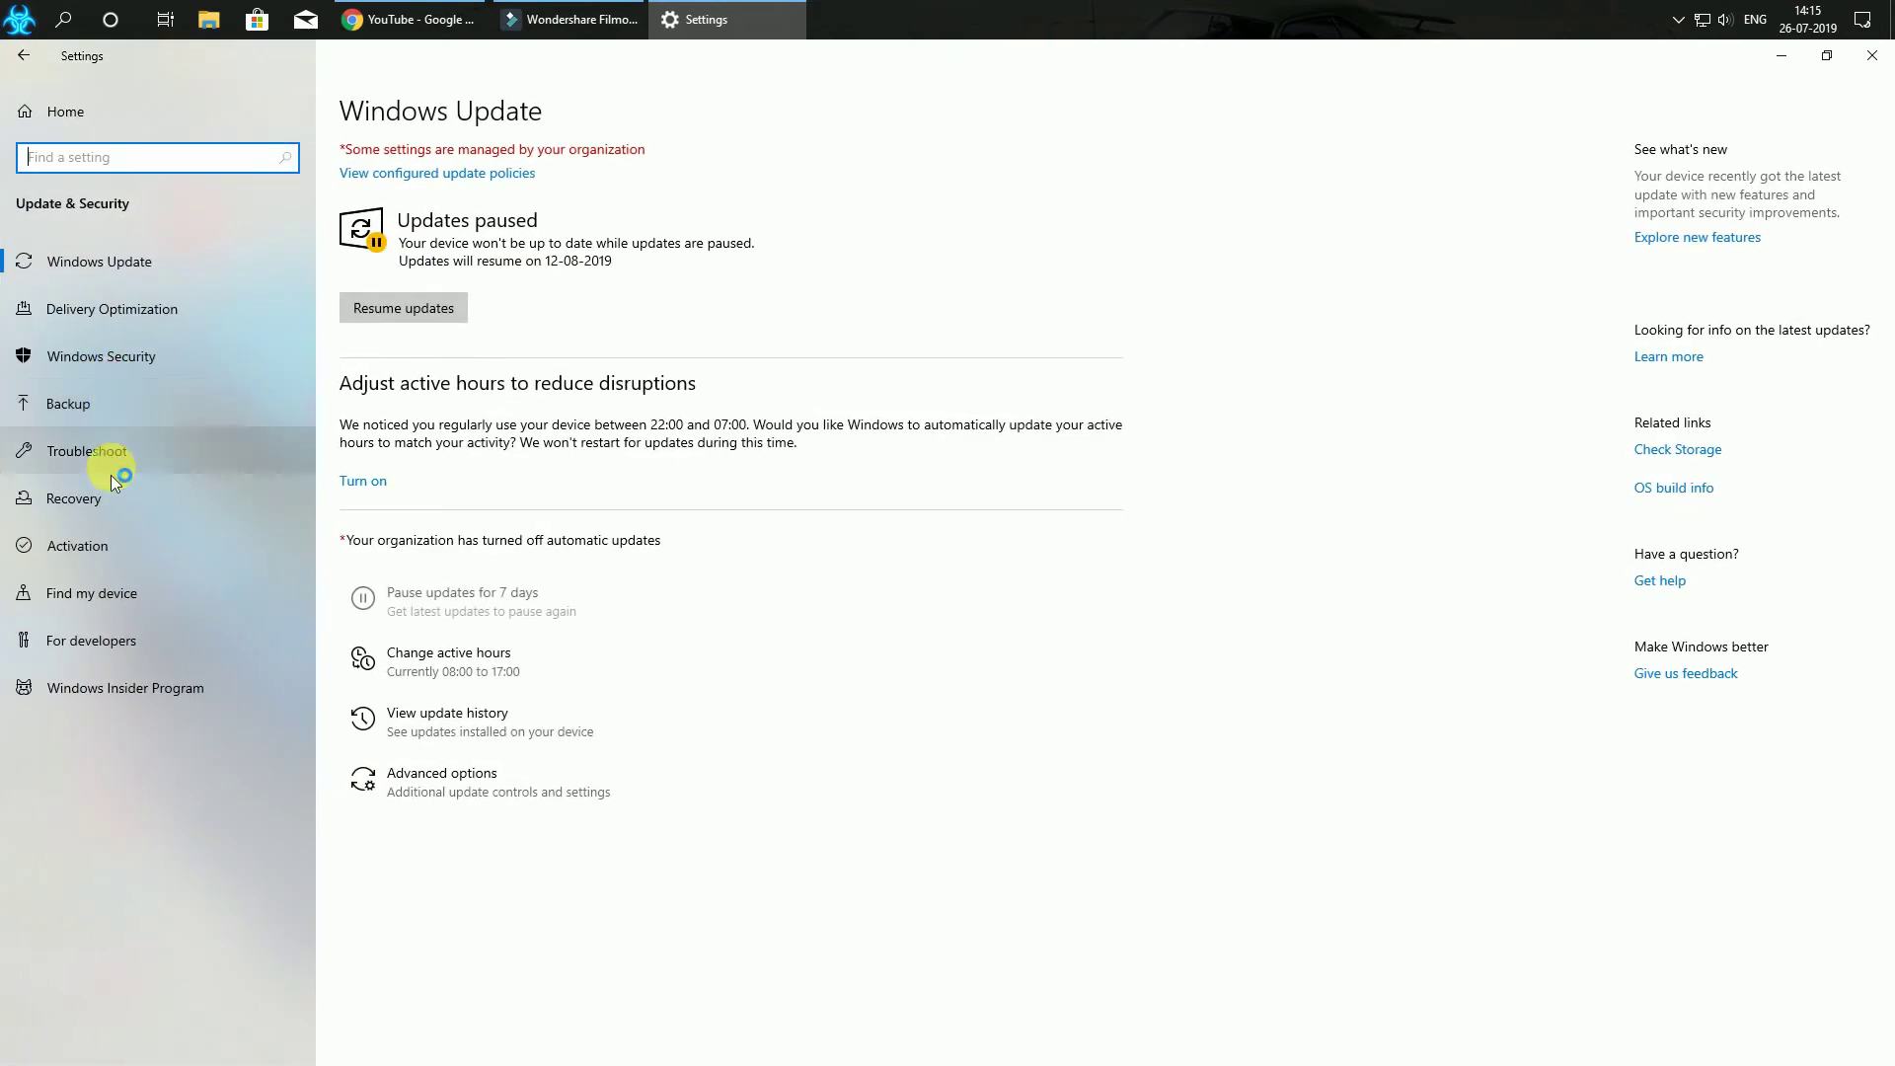
{"action": "left_click", "coordinate": [24, 57]}
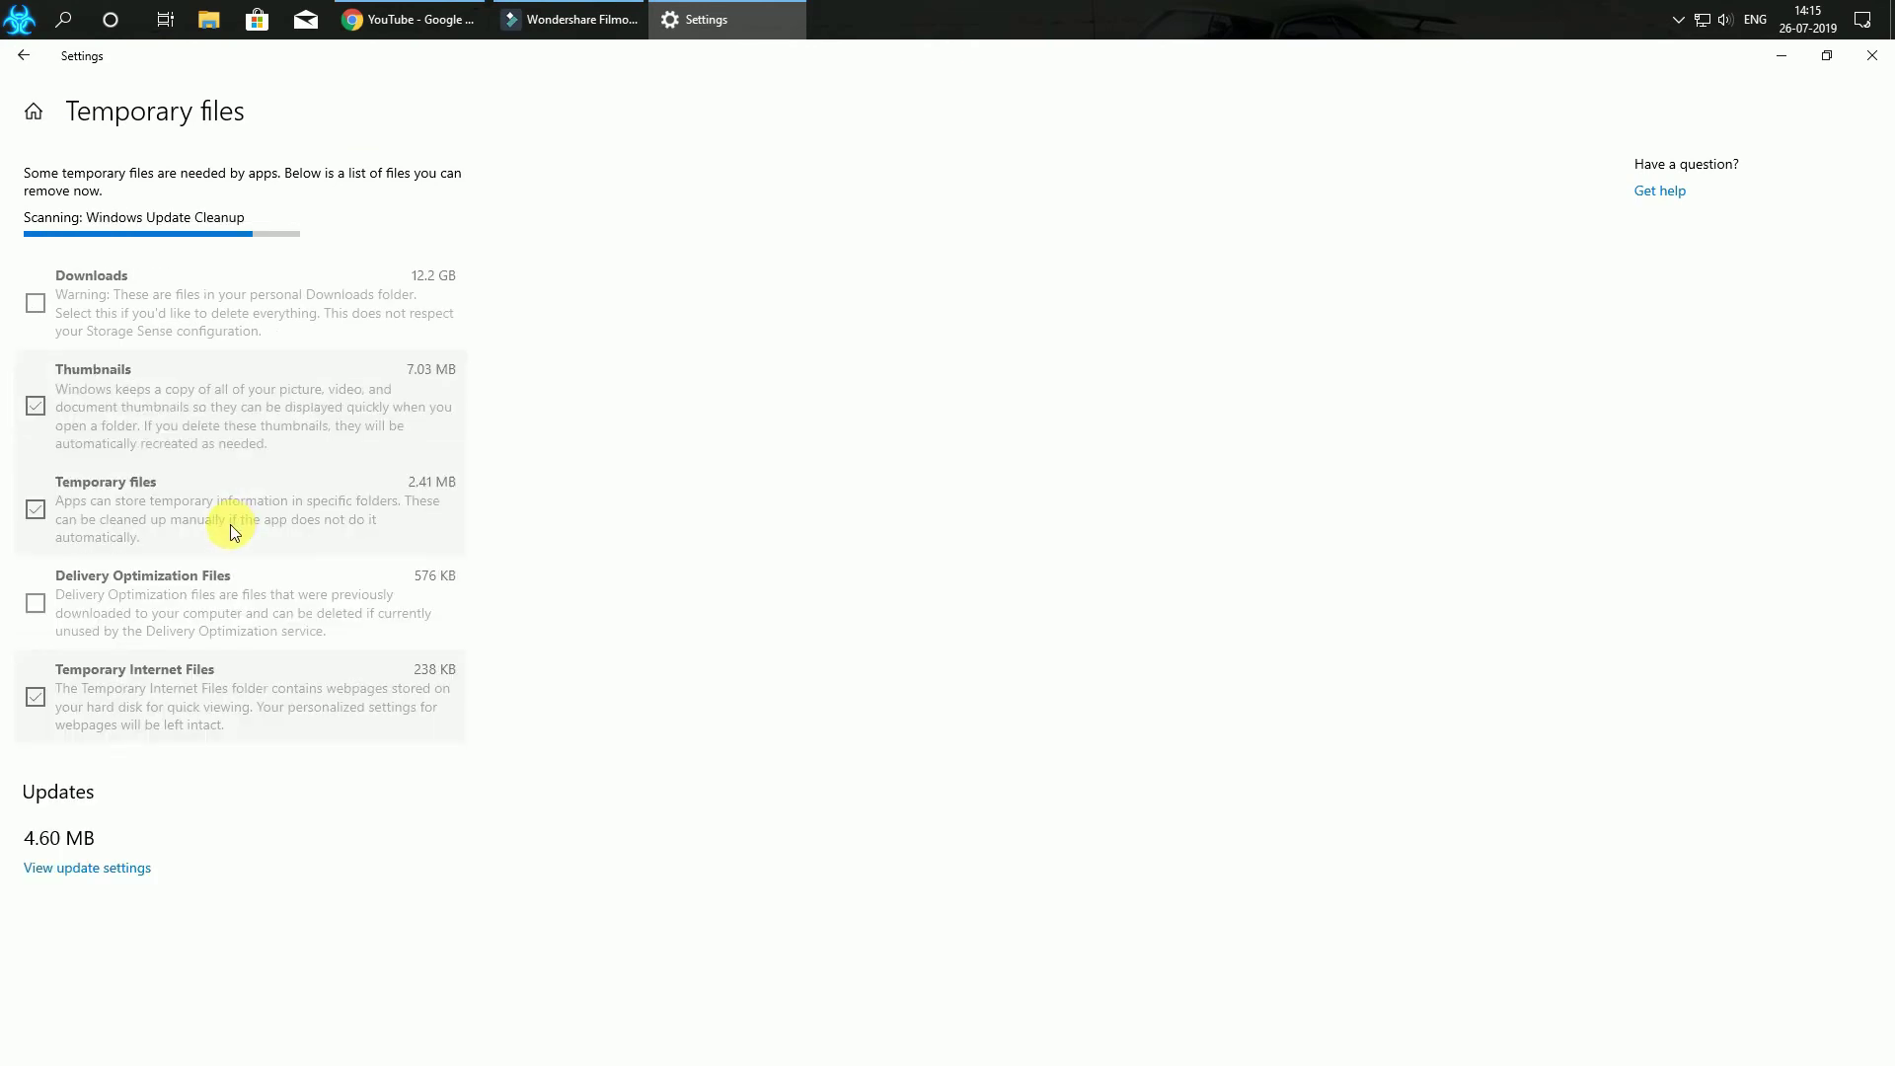
{"action": "left_click", "coordinate": [37, 615]}
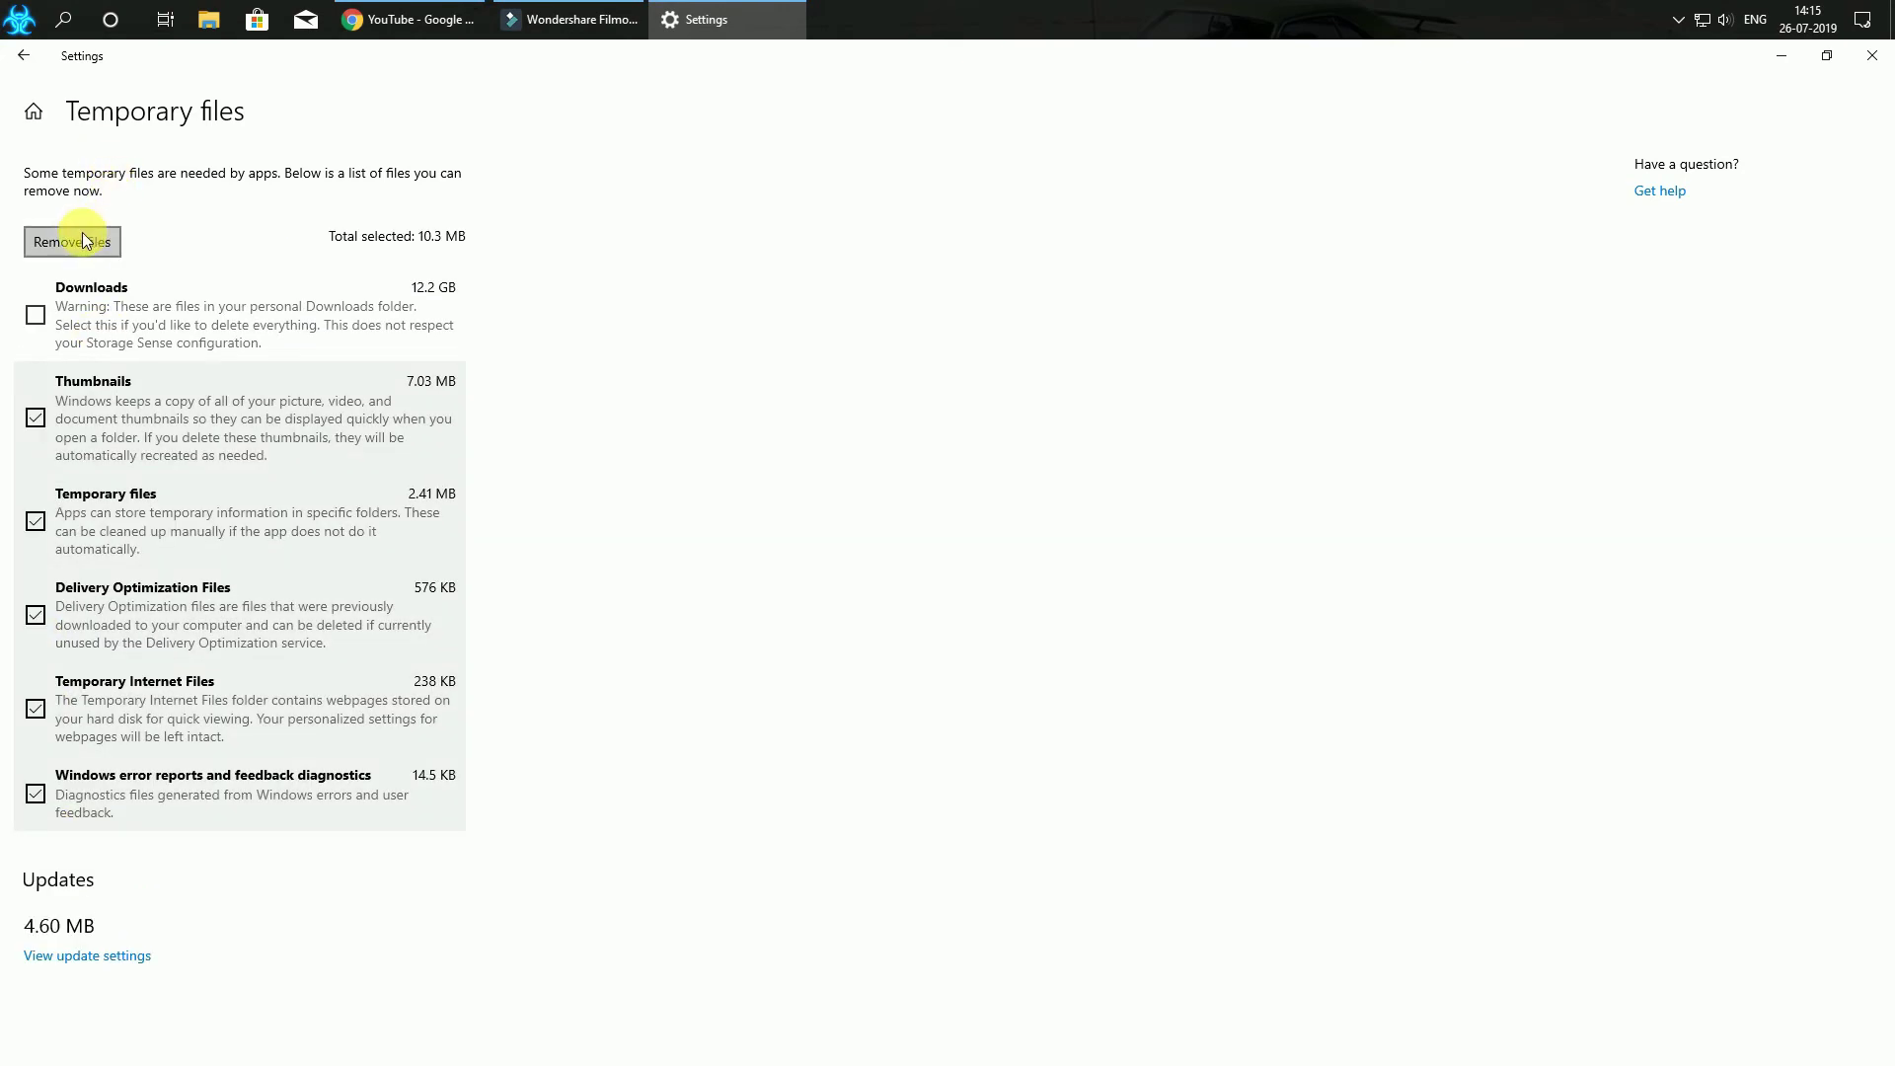
{"action": "left_click", "coordinate": [83, 241]}
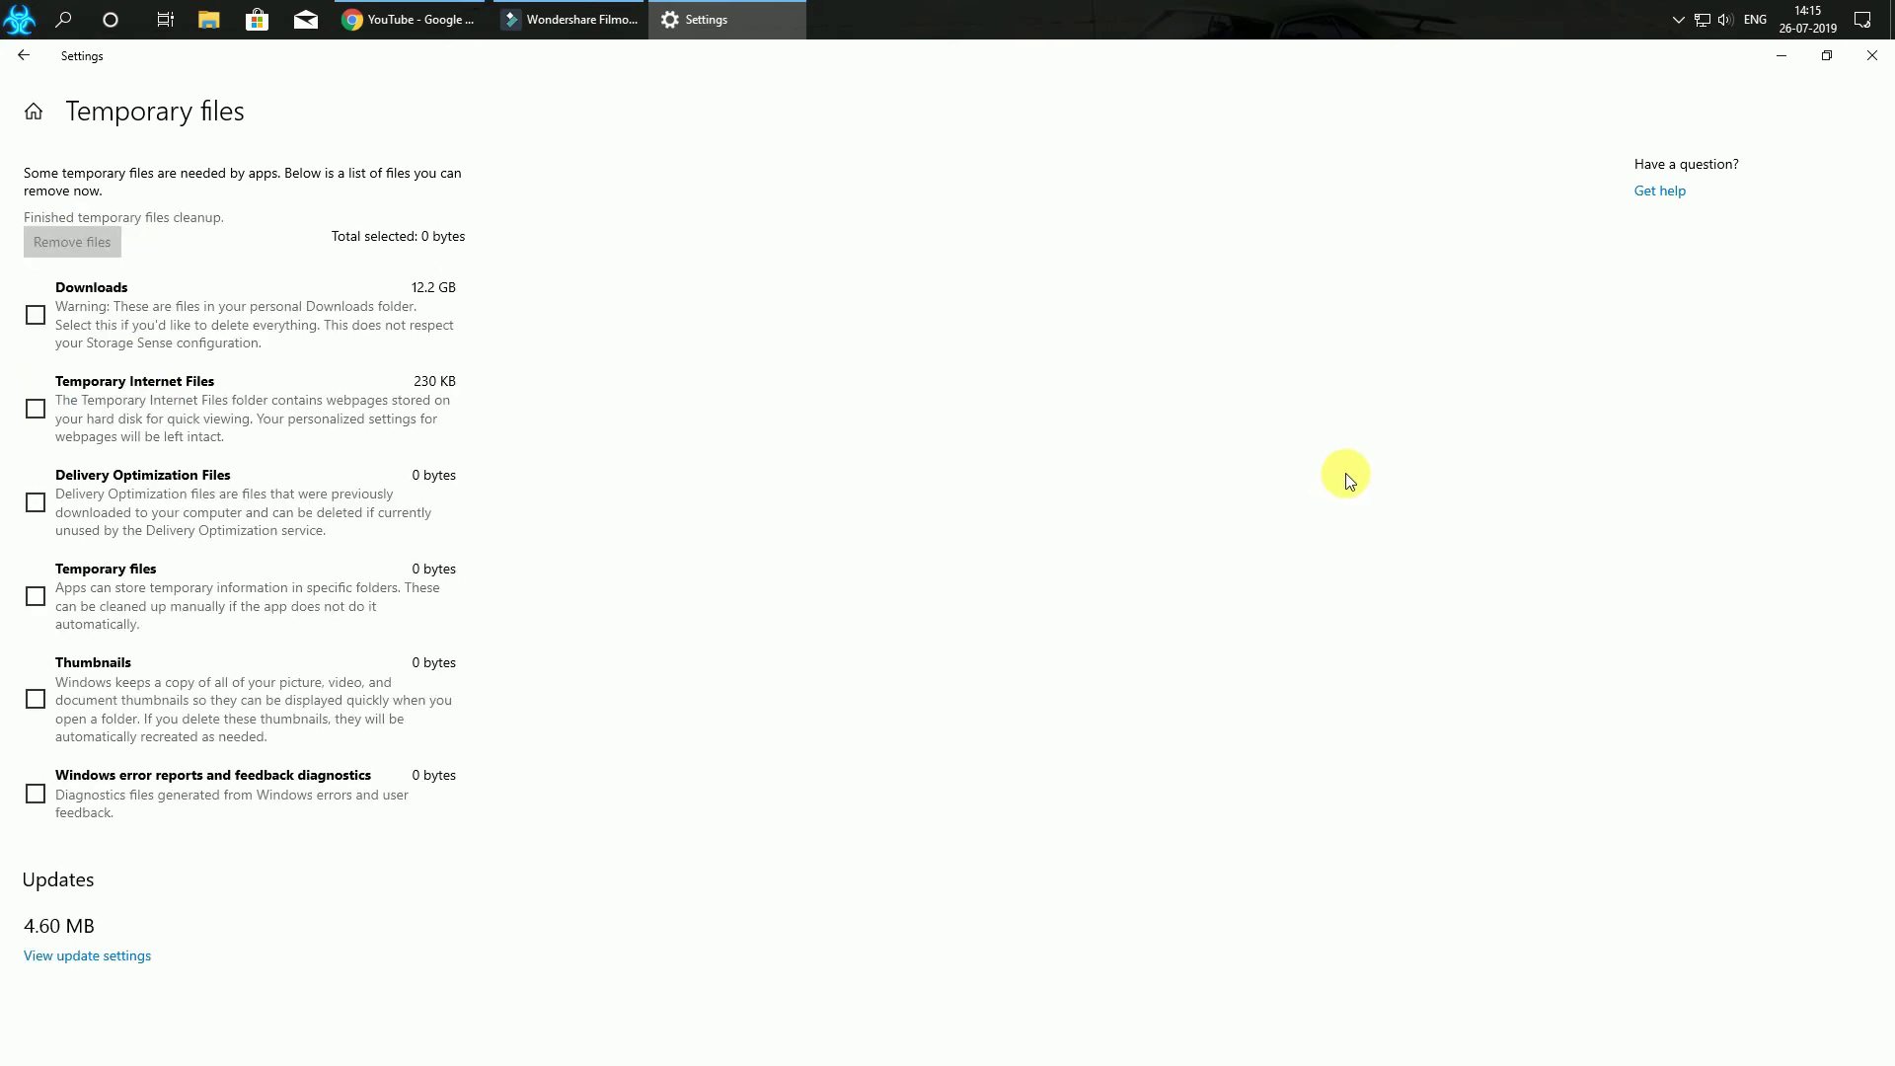
{"action": "left_click", "coordinate": [1873, 55]}
Turn off the Alarms only mode of Focus assist in the Action Center and close it
{"action": "left_click", "coordinate": [1862, 20]}
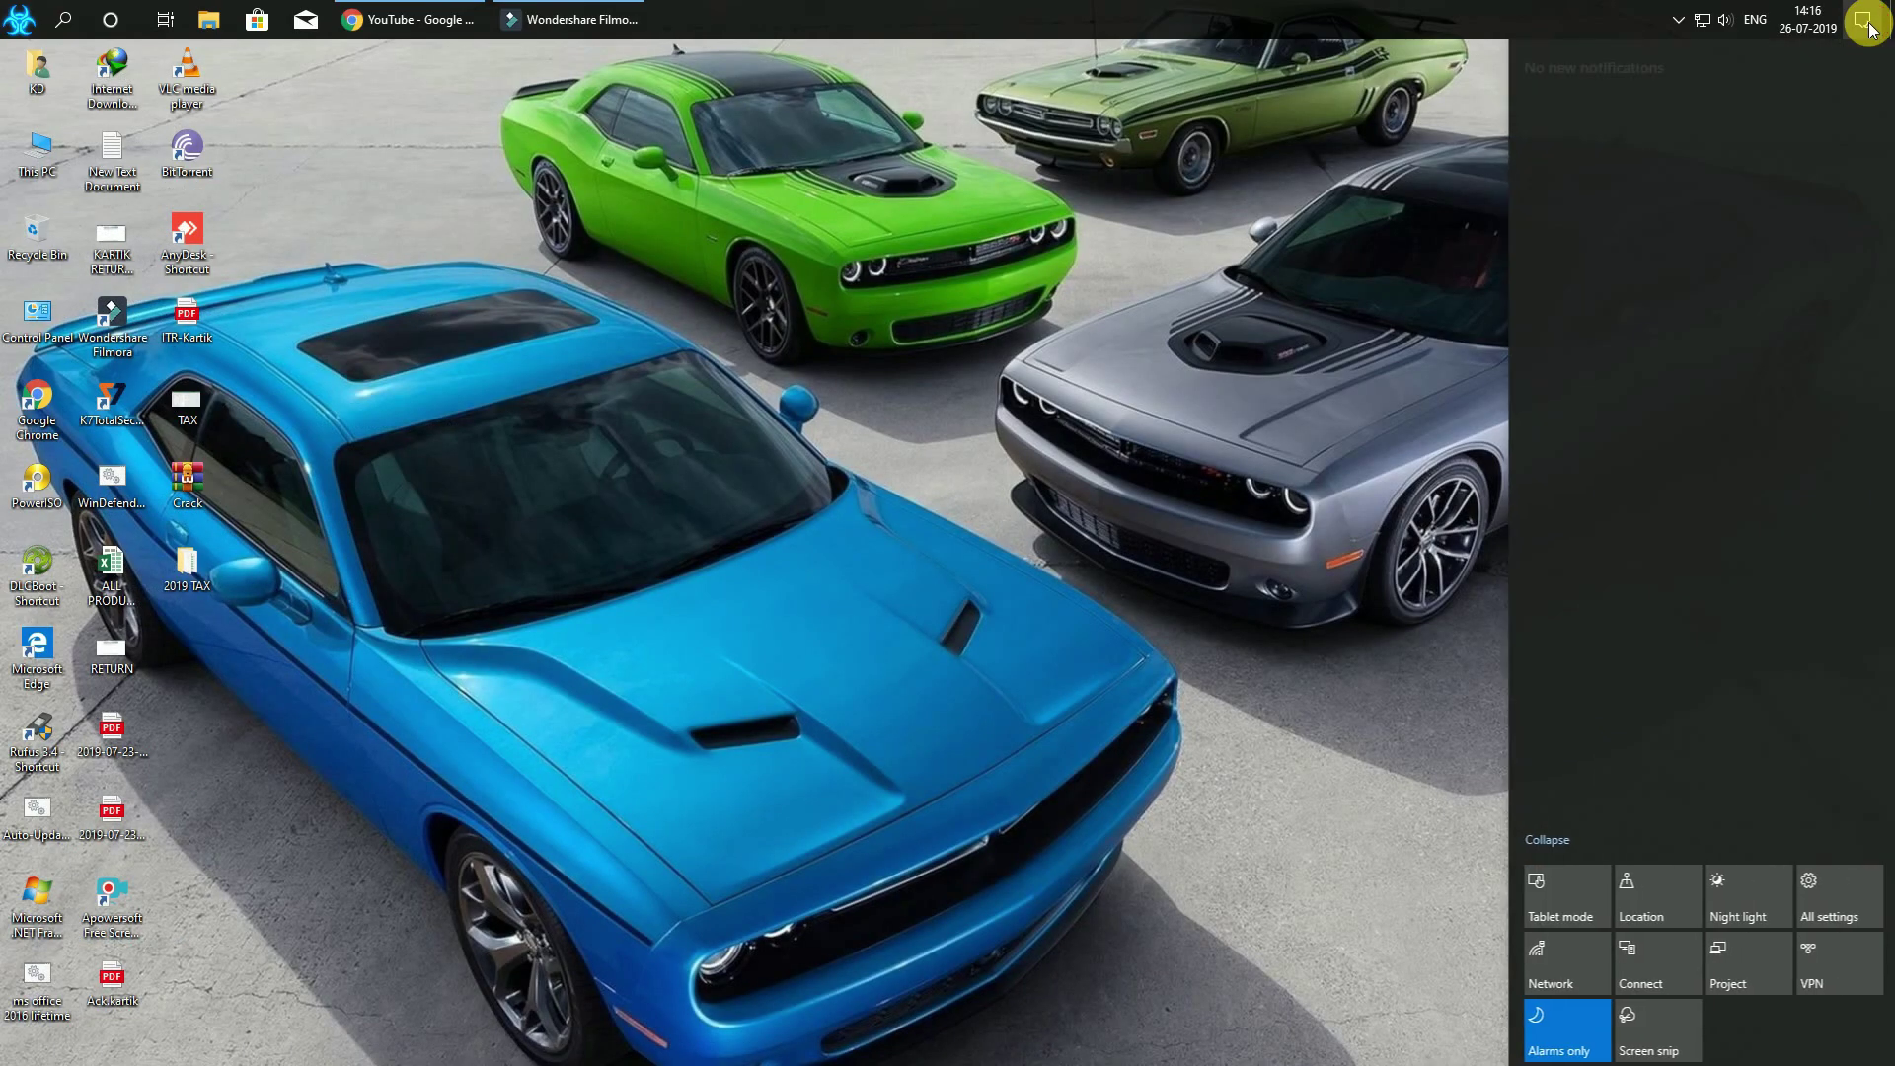
{"action": "left_click", "coordinate": [1531, 1009]}
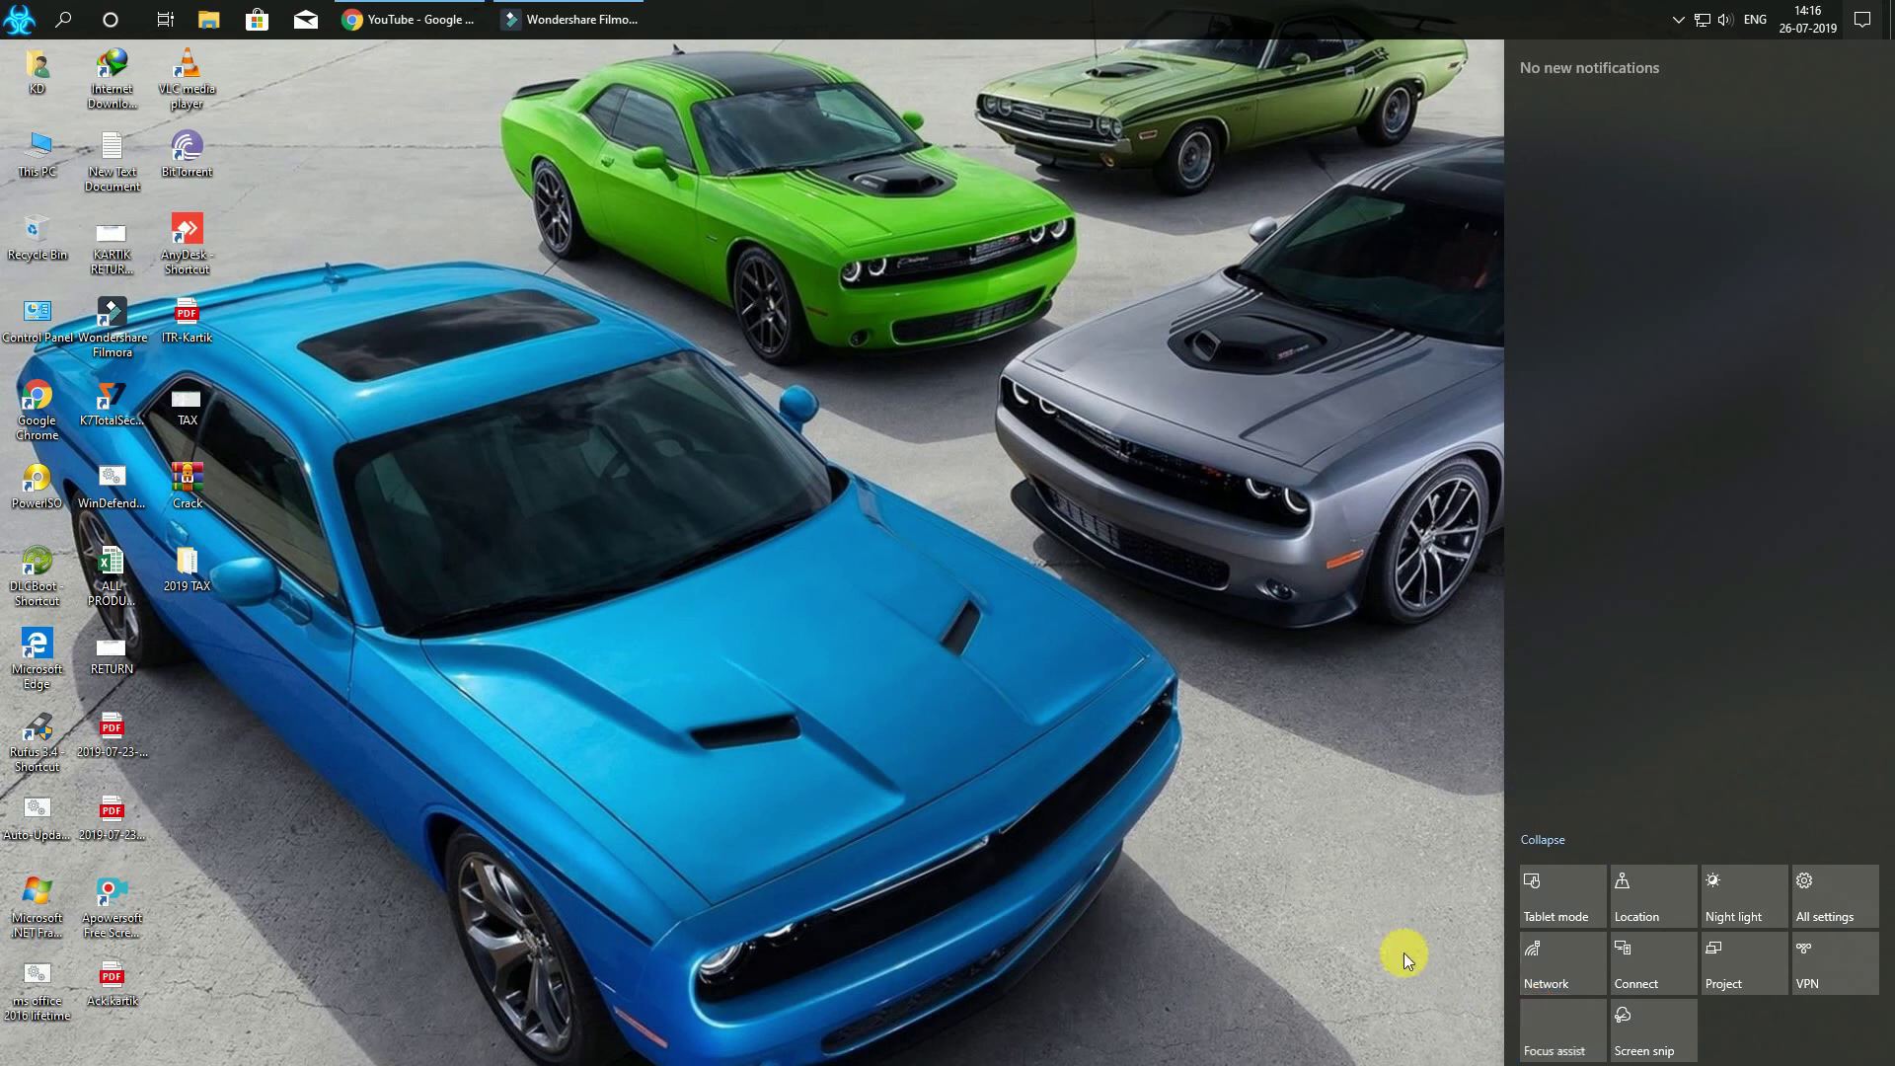
{"action": "left_click", "coordinate": [1435, 963]}
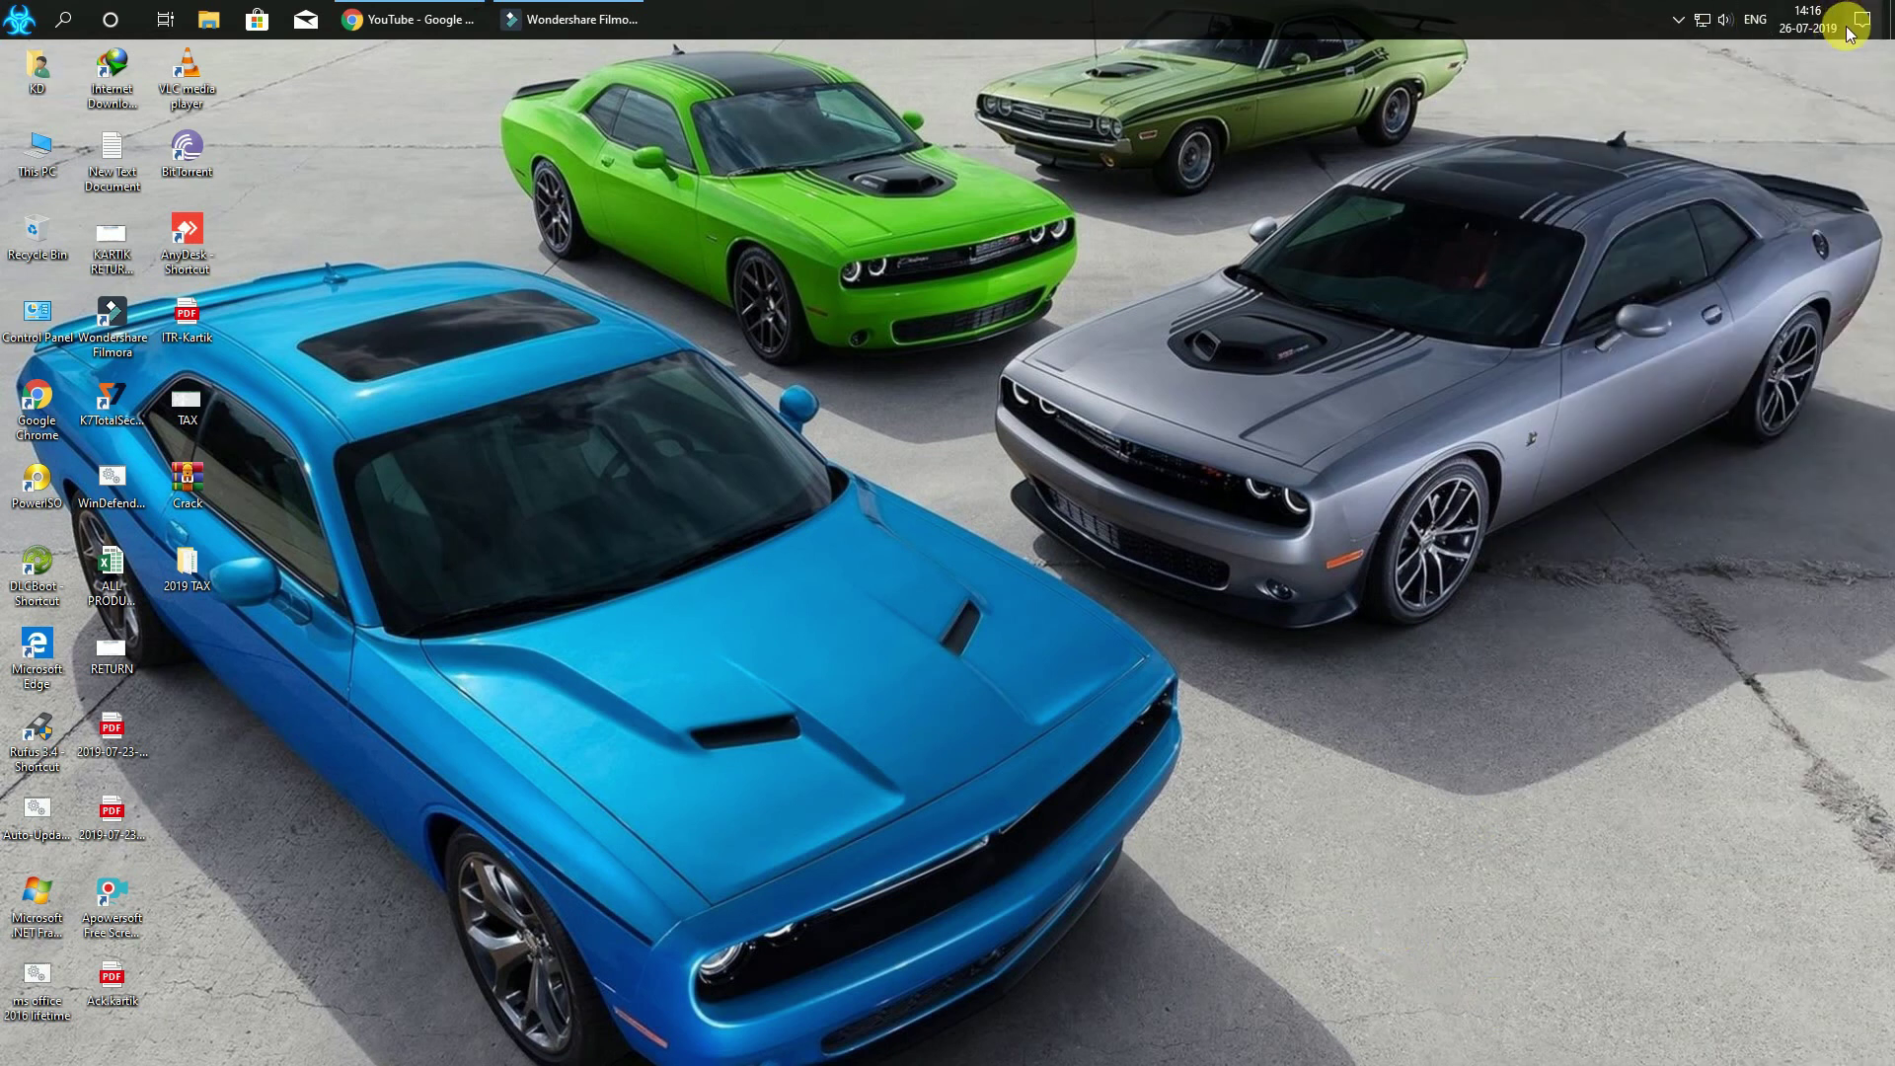
Show the hidden background apps and bring up the screen recorder's pause and stop options
{"action": "left_click", "coordinate": [1679, 20]}
{"action": "right_click", "coordinate": [1657, 103]}
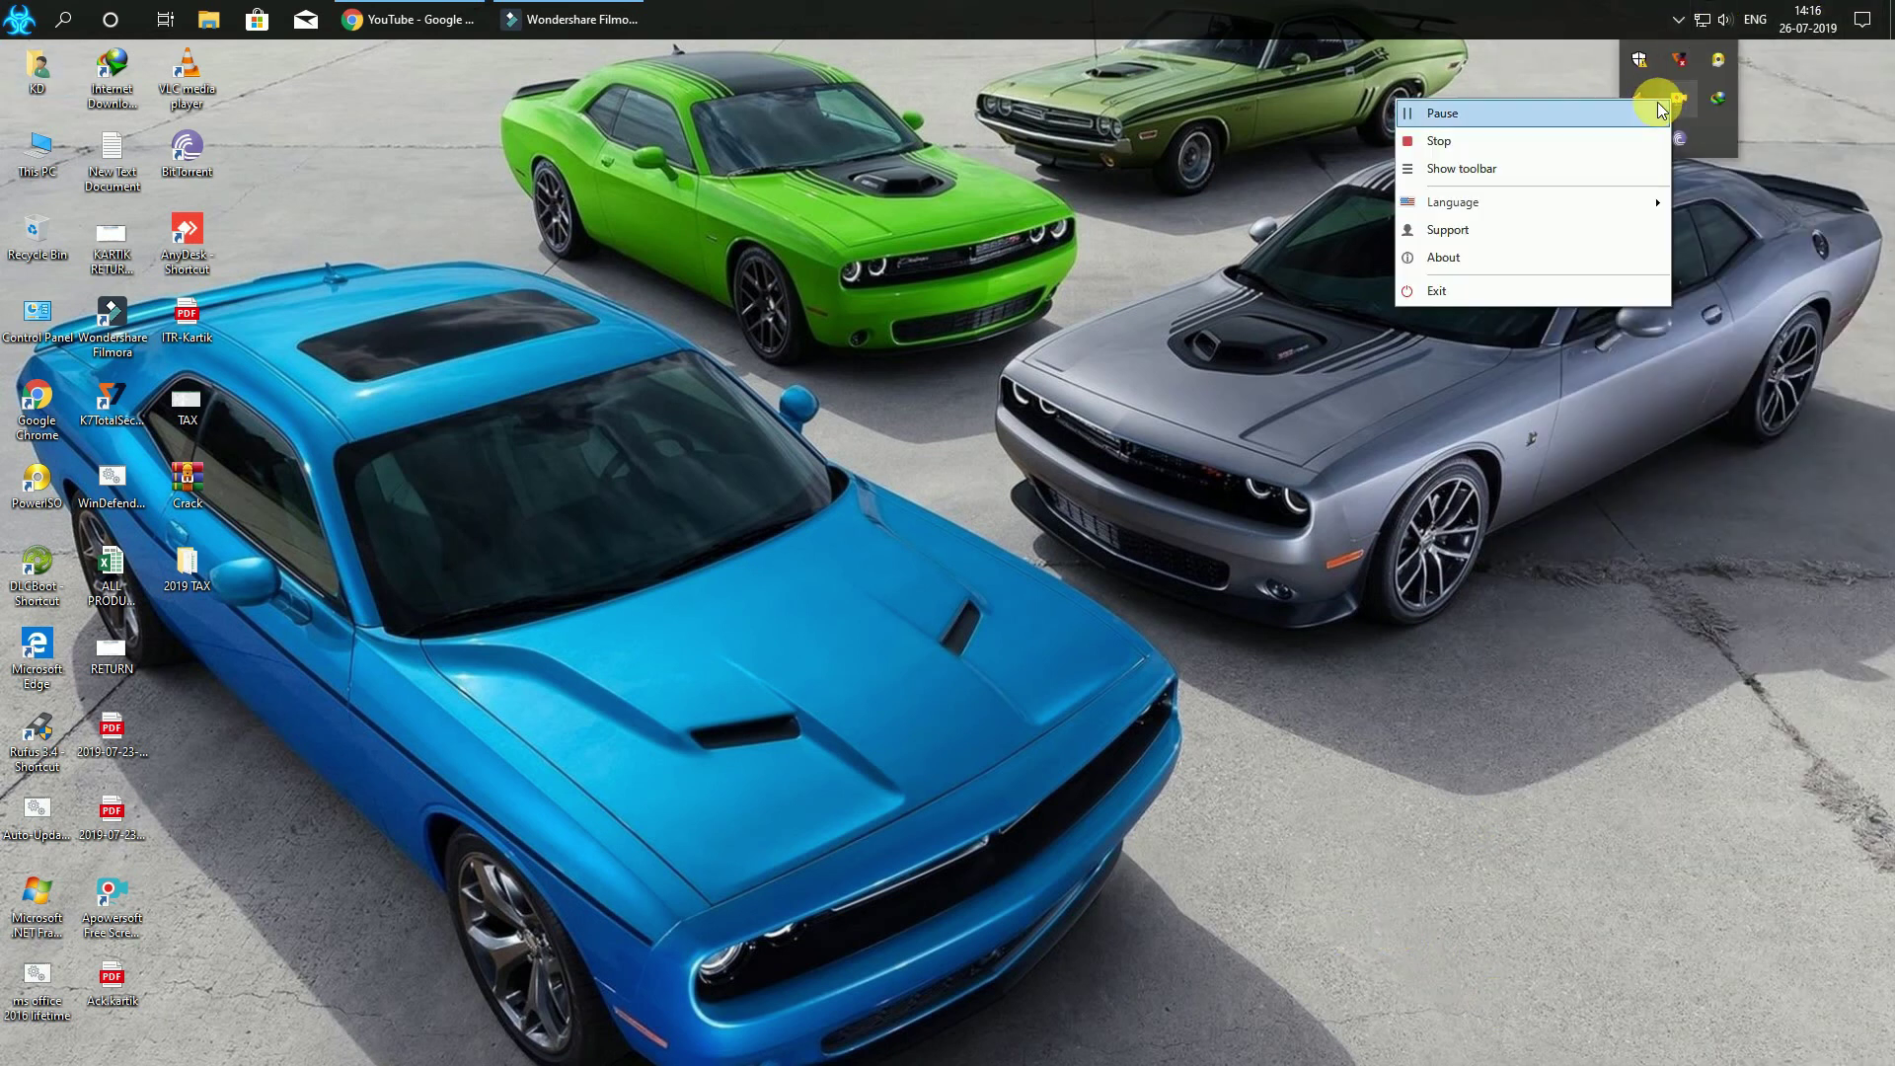